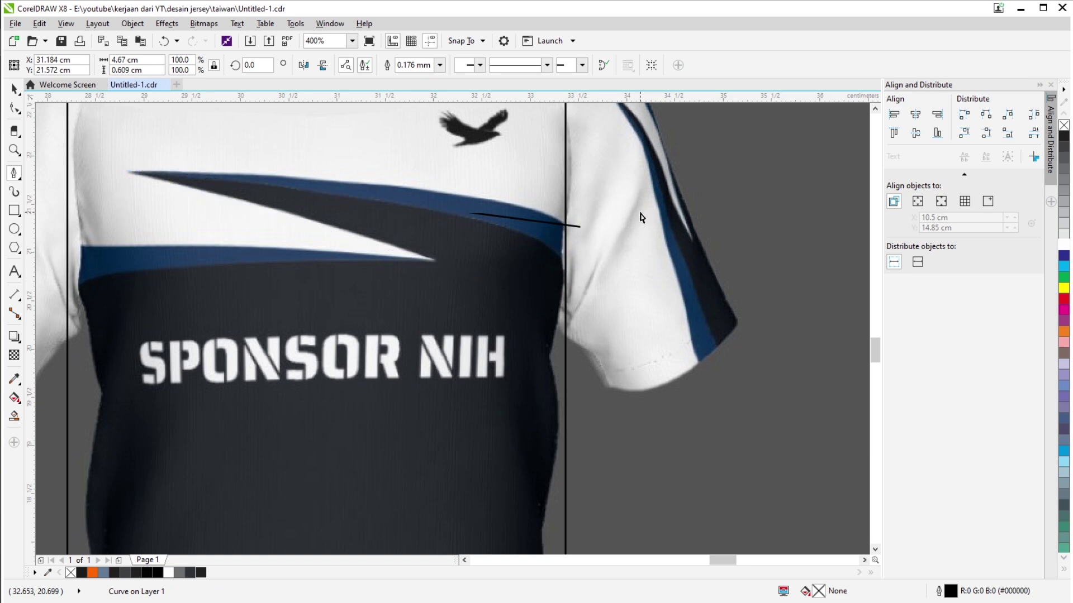
Finish tracing the zigzag outline with the Pen, closing it at its start point.
left_click(453, 272)
left_click(54, 285)
scroll(711, 235, "up", 1)
scroll(711, 235, "down", 2)
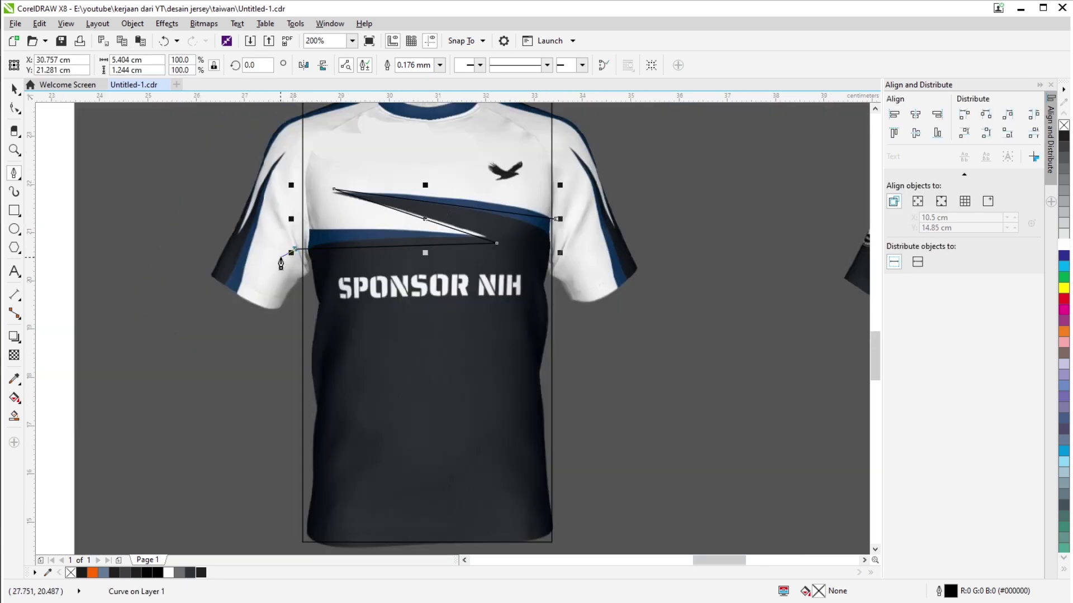
scroll(666, 270, "up", 1)
left_click(667, 271)
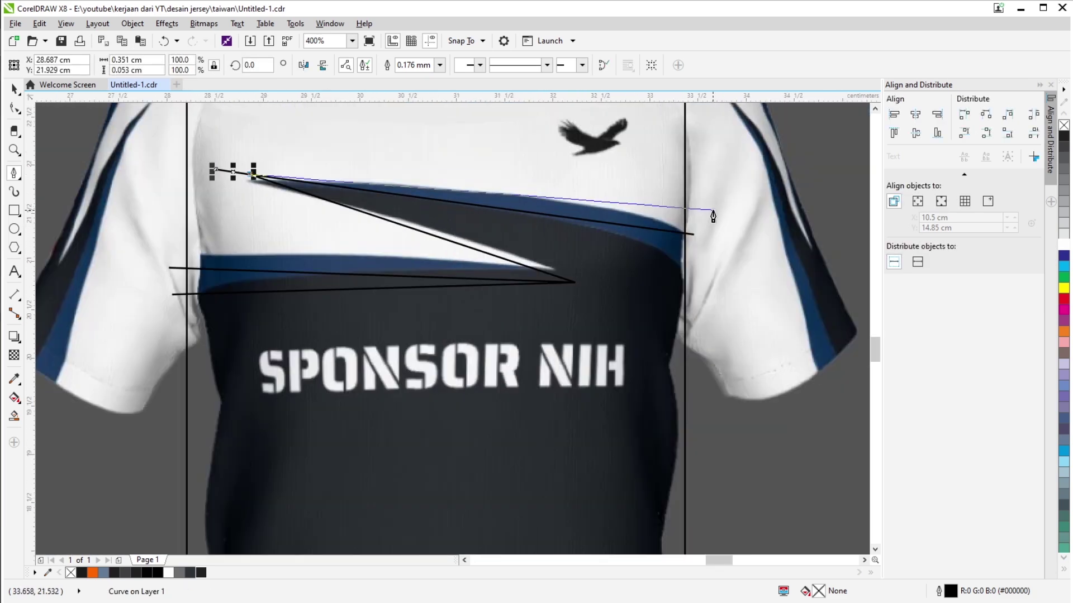
scroll(721, 223, "down", 3)
scroll(554, 444, "down", 2)
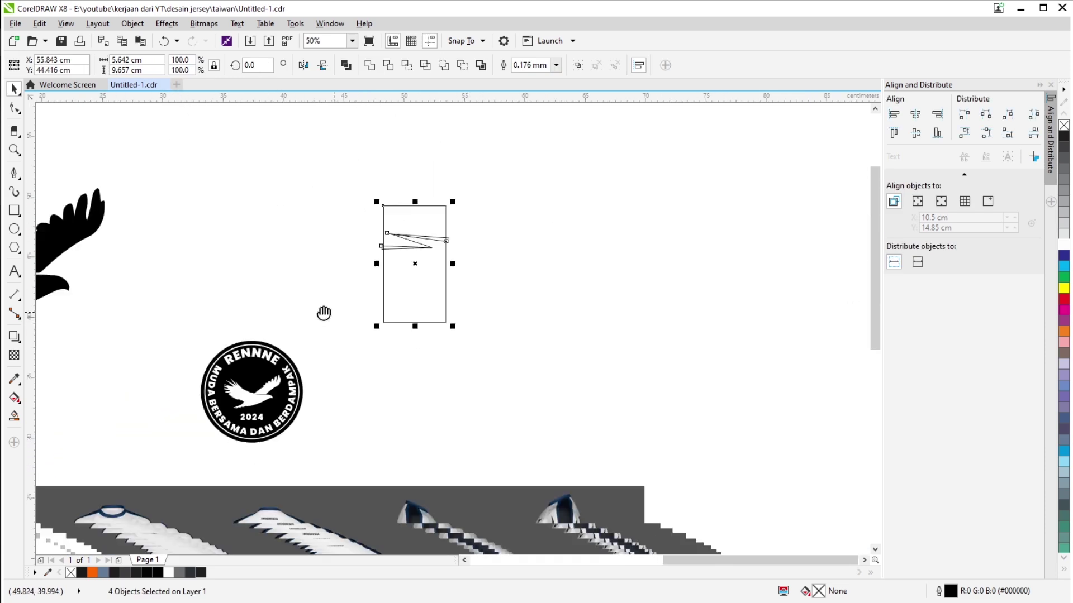
scroll(324, 311, "up", 3)
Smart Fill the enclosed zigzag regions into separate shapes.
left_click(101, 292)
scroll(101, 291, "down", 2)
scroll(209, 287, "up", 2)
key("space")
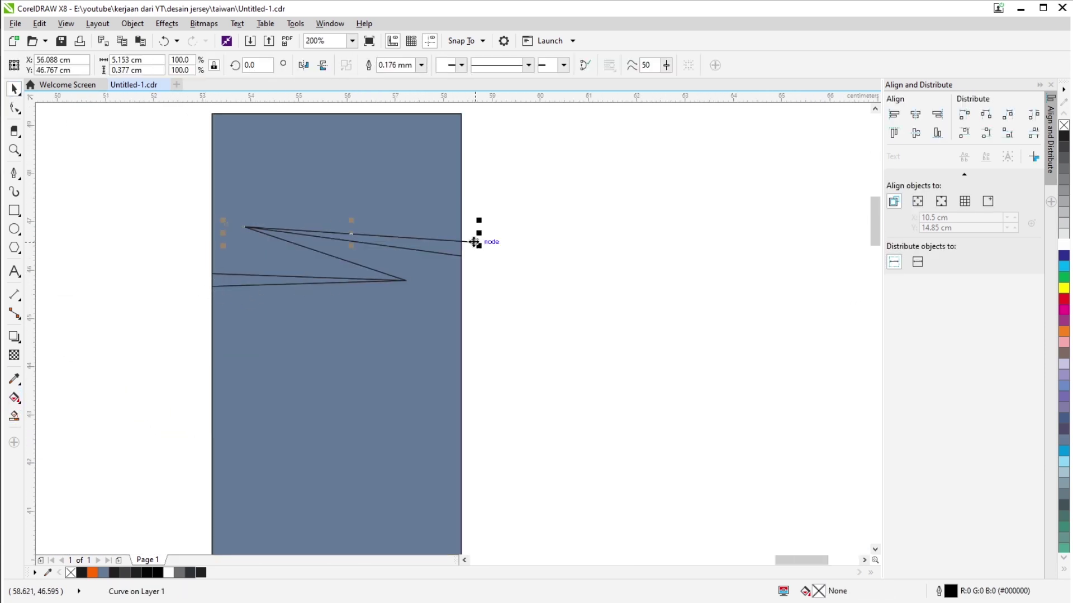
scroll(479, 239, "down", 2)
scroll(512, 278, "down", 1)
scroll(383, 277, "up", 2)
Eyedrop white onto the top piece and the dark body colour onto the lower piece.
key("i")
left_click(286, 201)
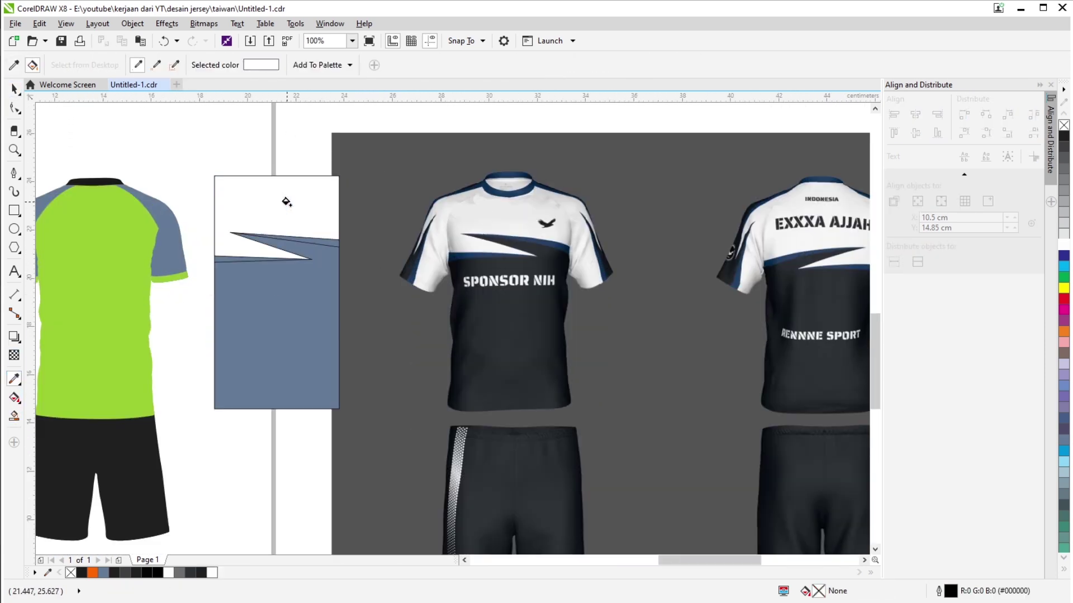
scroll(550, 248, "up", 3)
scroll(469, 451, "down", 3)
left_click(277, 347)
Fill the zigzag stripe pieces navy through Edit Fill.
key("space")
left_click(268, 246)
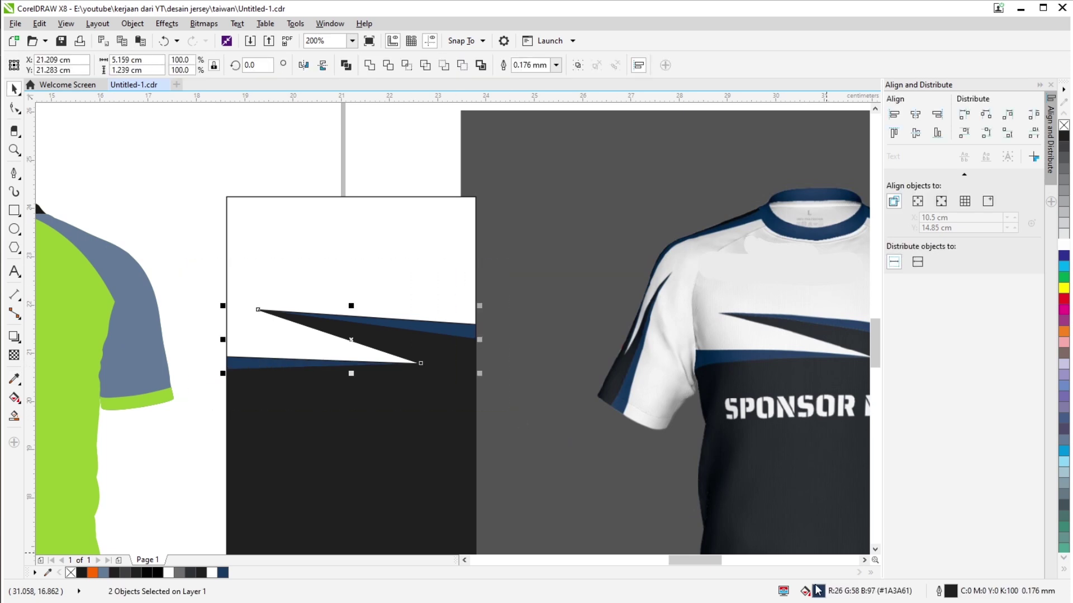
key("shift+F11")
key("Return")
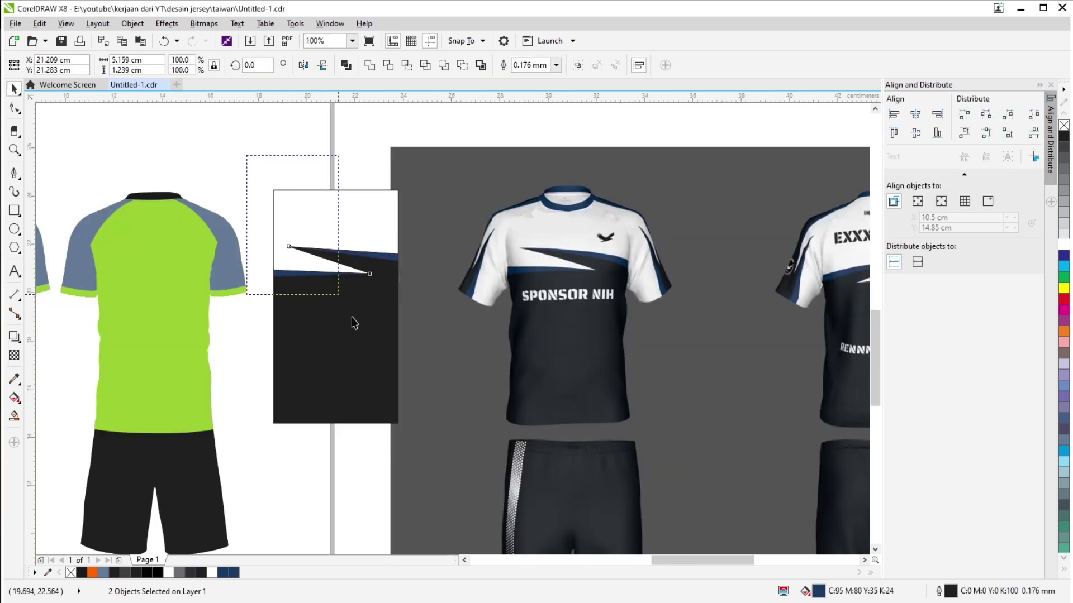
scroll(352, 319, "down", 2)
Move the top piece upward, tint it light grey and reshape its nodes.
left_click_drag(541, 275, 553, 213)
left_click(1064, 214)
key("F10")
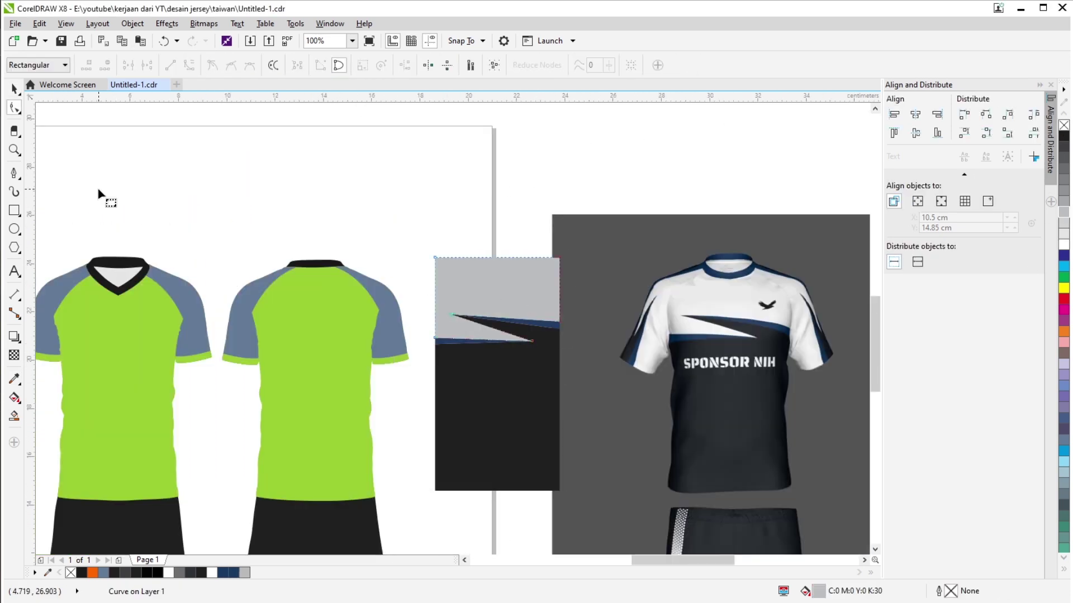
left_click_drag(544, 291, 433, 256)
key("Escape")
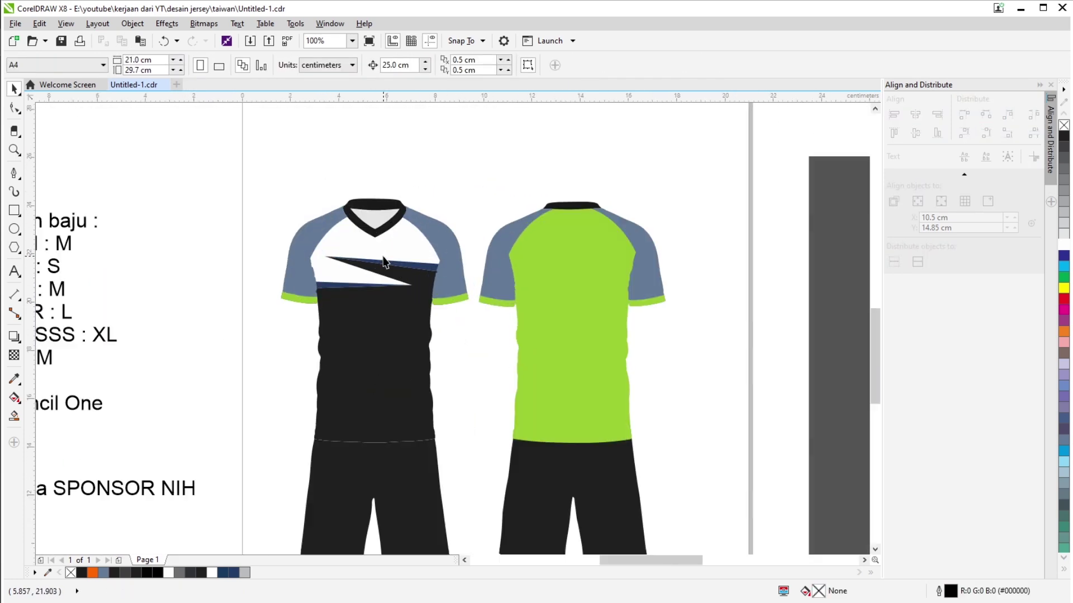
Narrow the black body inside the jersey's PowerClip to fit the outline.
scroll(434, 210, "up", 3)
scroll(311, 346, "down", 3)
left_click(311, 345, "ctrl")
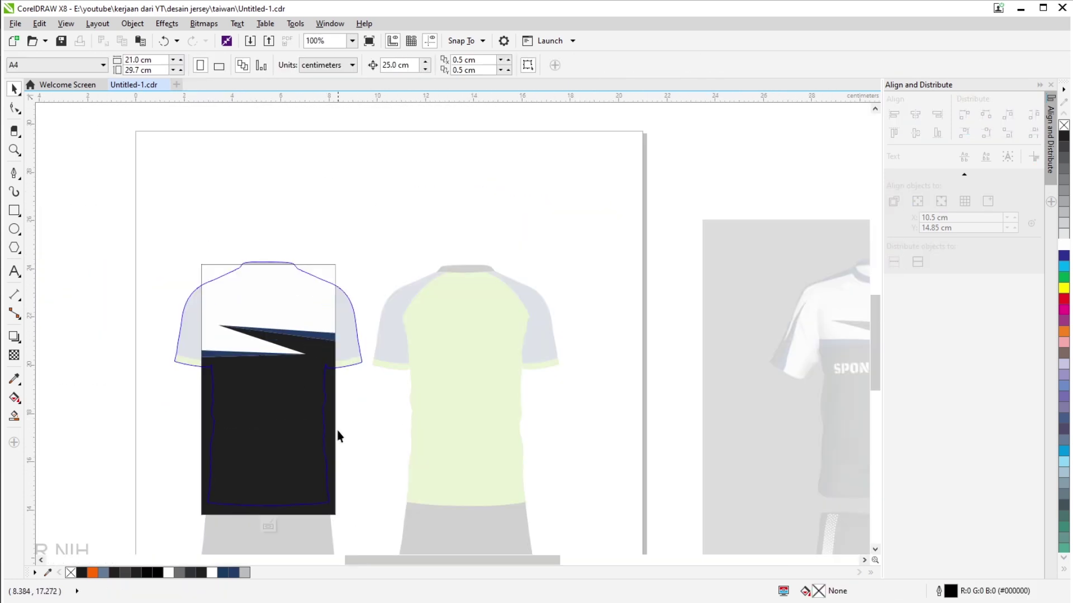
scroll(230, 414, "up", 2)
left_click_drag(439, 289, 422, 286)
left_click(291, 539)
scroll(313, 503, "down", 2)
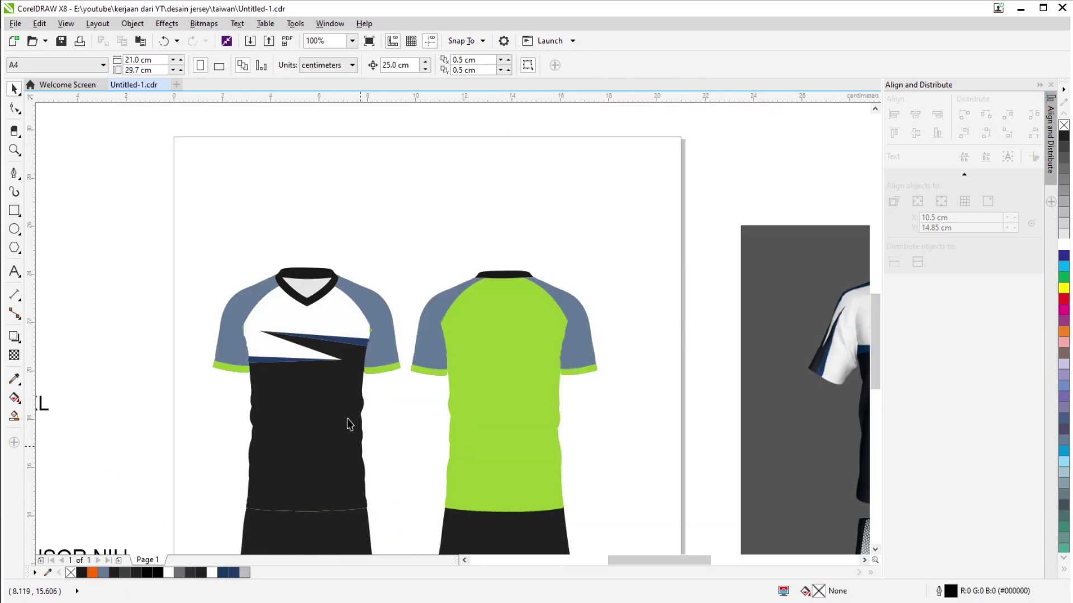
scroll(335, 363, "up", 4)
Colour the jersey collar with navy sampled from the reference render.
scroll(530, 221, "down", 2)
scroll(528, 221, "down", 1)
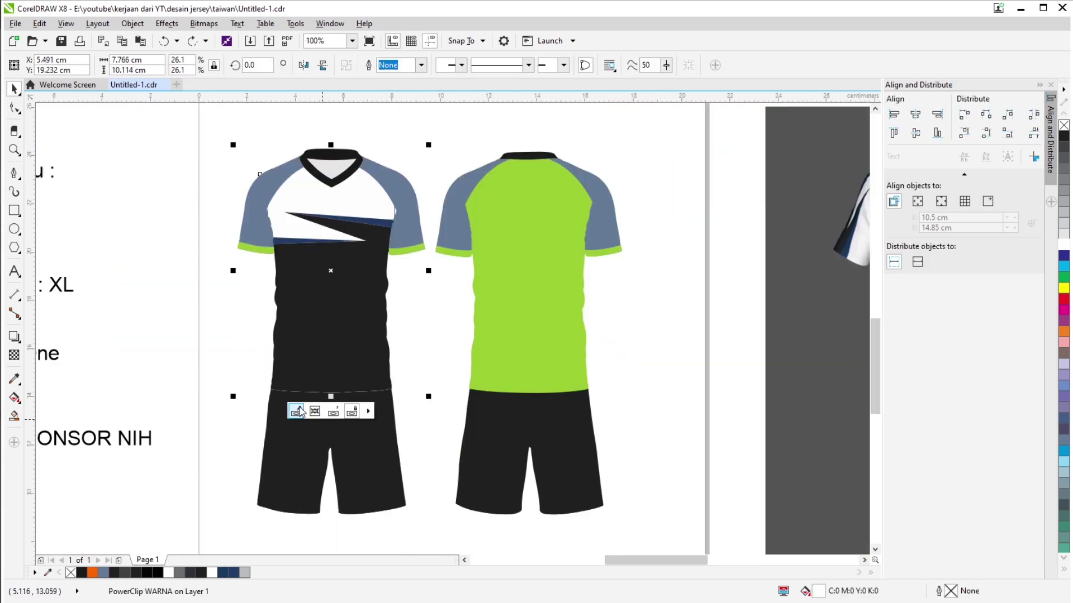
left_click(407, 240, "ctrl")
left_click(407, 240)
scroll(372, 291, "right", 2)
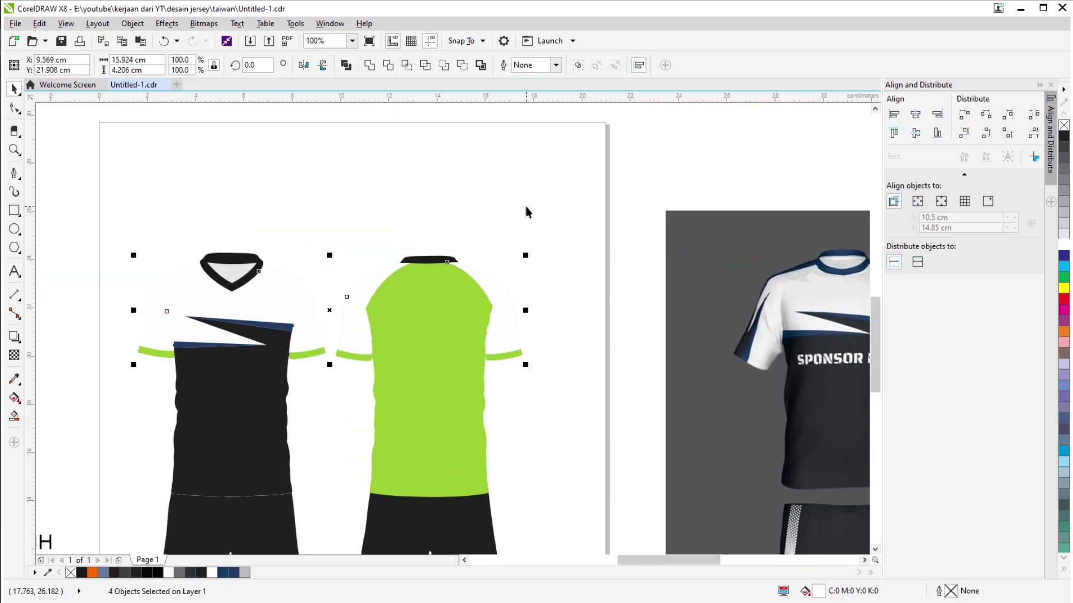
scroll(526, 212, "down", 2)
left_click(430, 168)
scroll(430, 168, "up", 1)
left_click(443, 171)
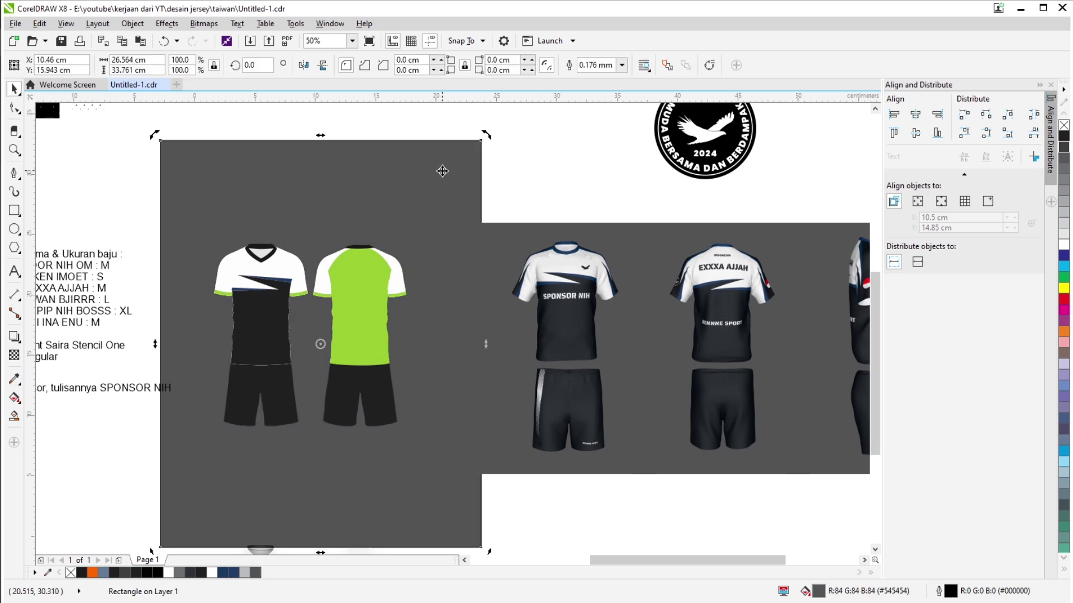
key("i")
left_click(235, 290)
scroll(227, 302, "up", 3)
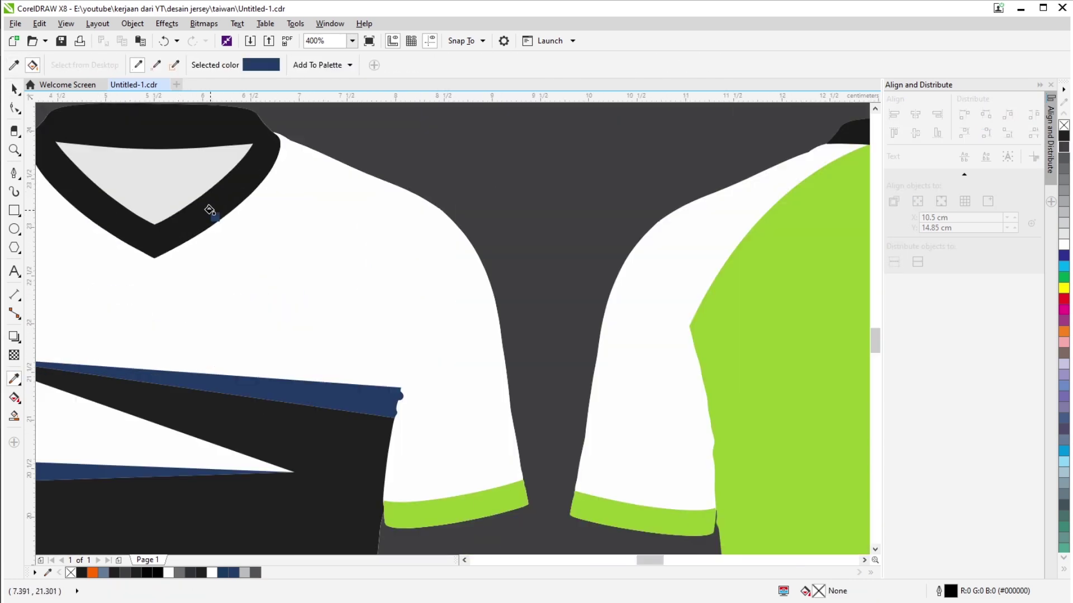
scroll(210, 210, "down", 3)
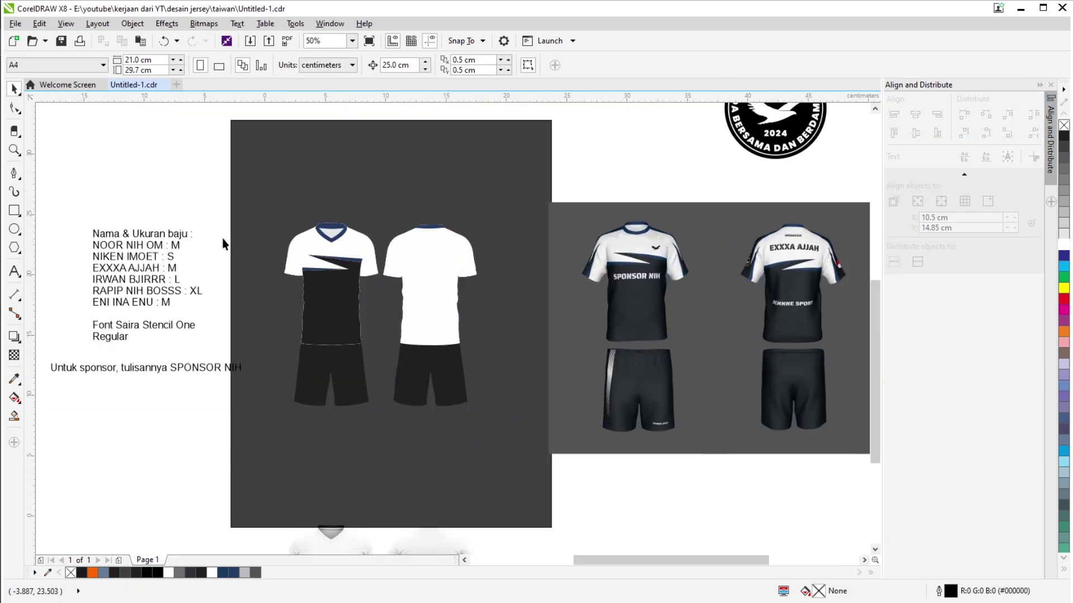
Shrink the eagle emblem and place it on the jersey chest.
left_click(309, 258)
scroll(309, 258, "up", 3)
scroll(287, 364, "down", 4)
left_click_drag(285, 144, 335, 270)
scroll(336, 271, "up", 4)
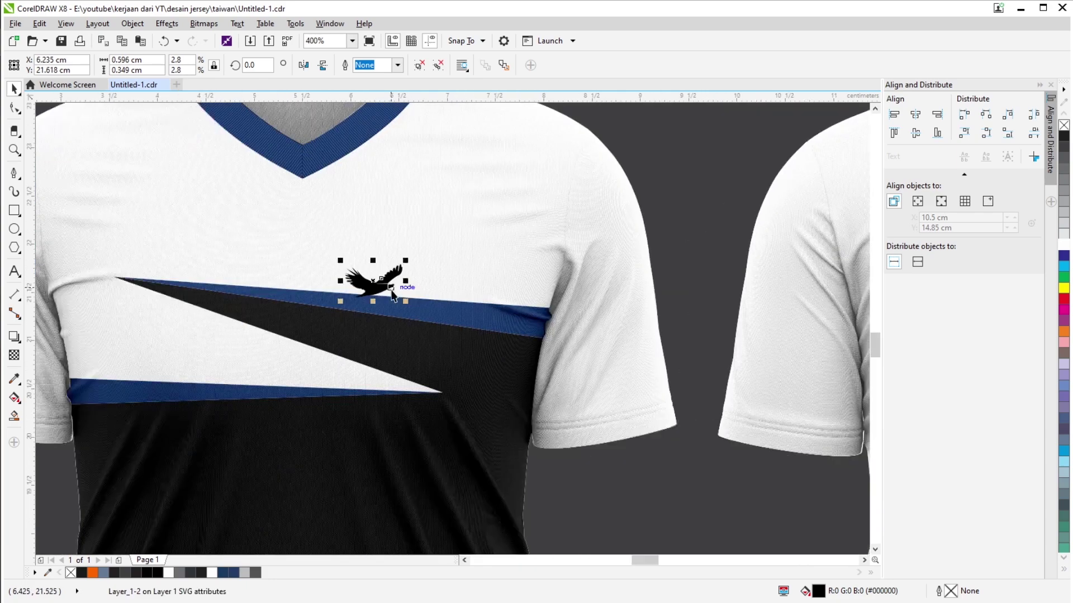
left_click_drag(447, 305, 458, 299)
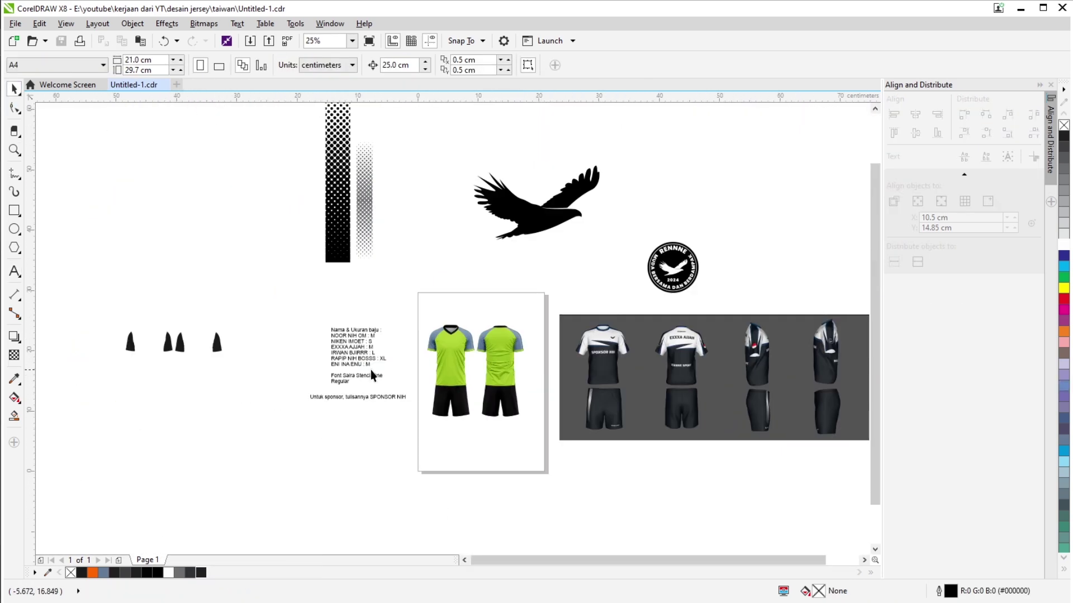
left_click(488, 382)
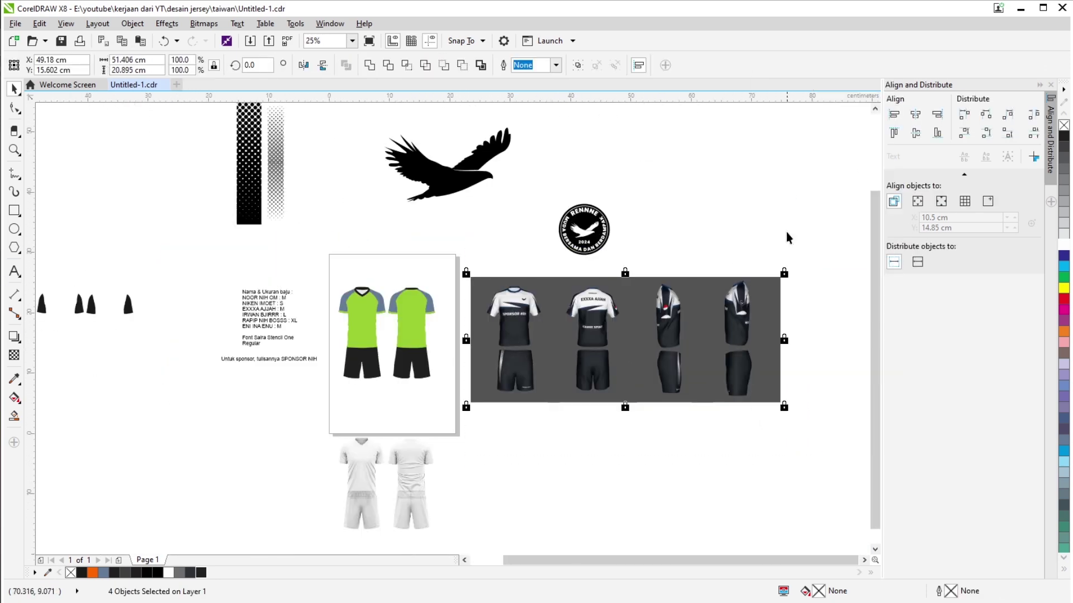
Draw a rectangle over the front reference jersey and widen it to the body.
left_click(17, 218)
scroll(534, 319, "up", 2)
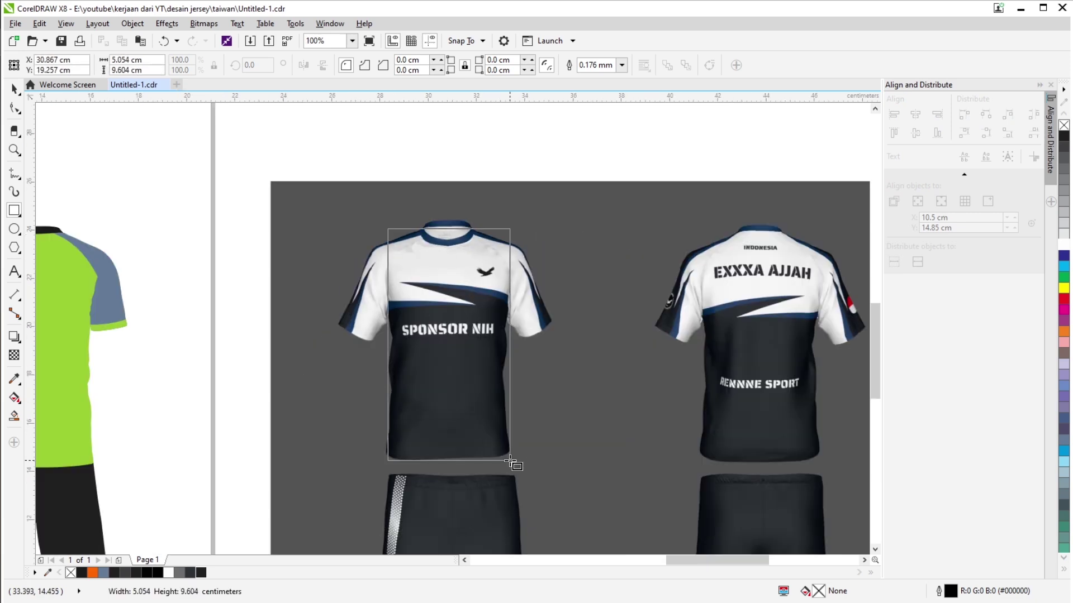
key("space")
scroll(387, 345, "up", 1)
left_click_drag(355, 339, 359, 339)
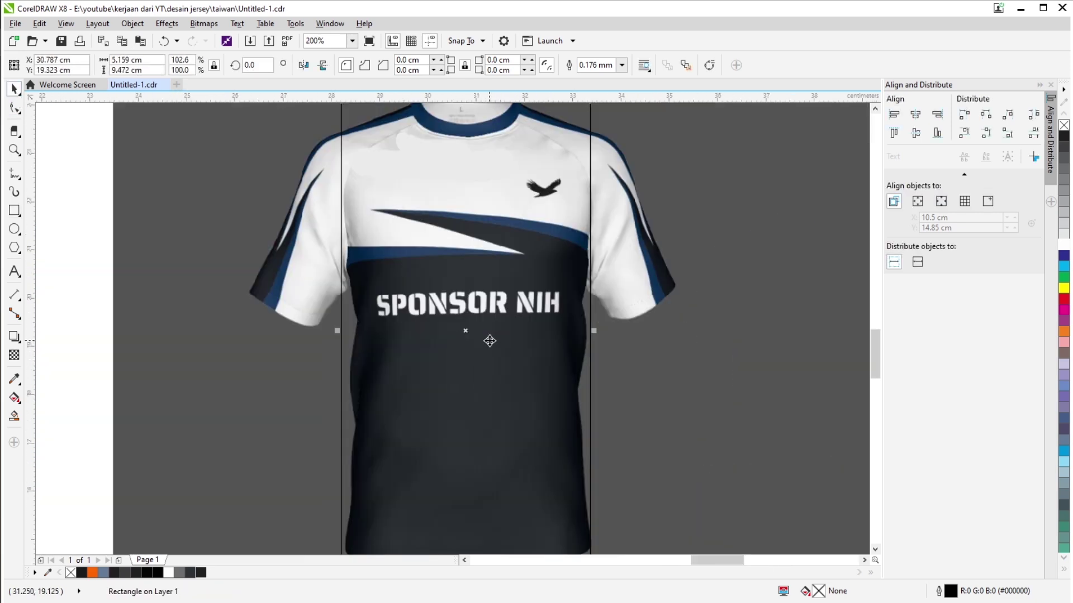
scroll(479, 218, "up", 3)
scroll(490, 256, "down", 3)
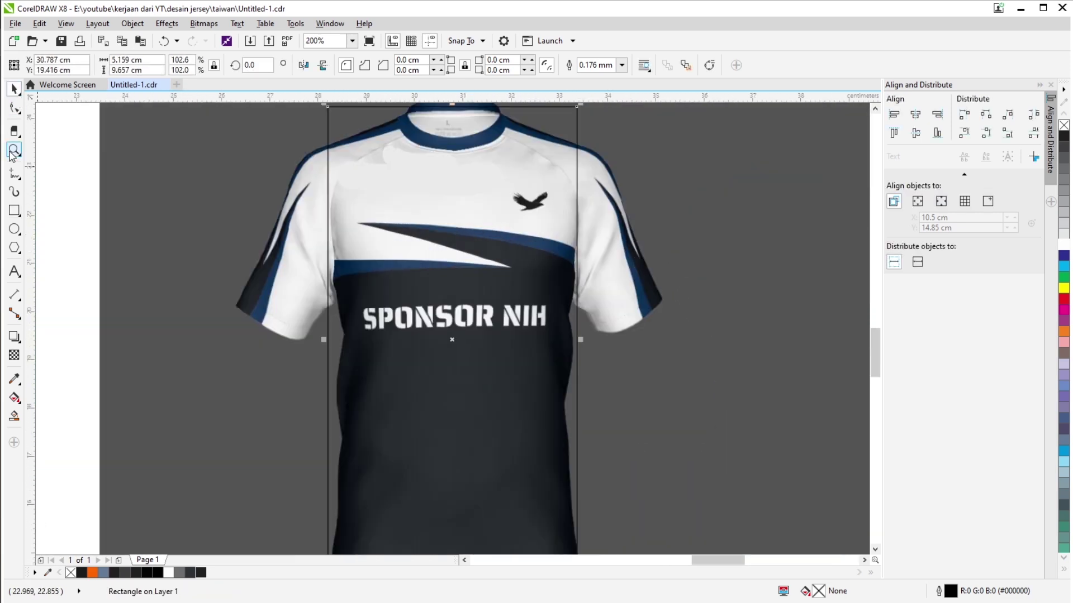
Trace the chest zigzag stripe with the Pen, closing the outline at its tip.
left_click(54, 217)
scroll(586, 273, "up", 1)
left_click(357, 221)
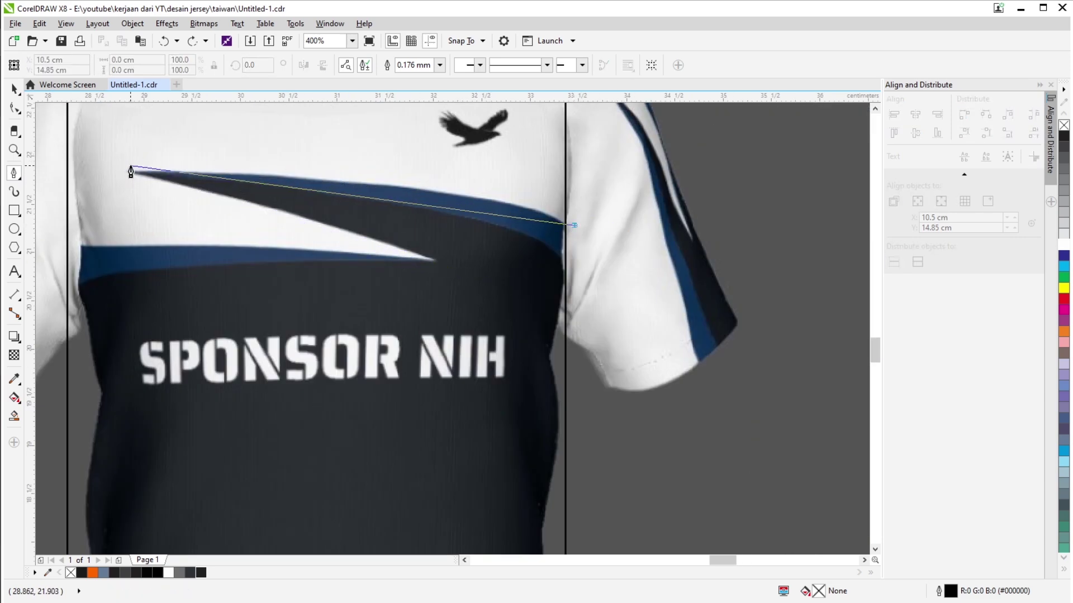
left_click(456, 281)
scroll(283, 249, "left", 3)
scroll(284, 254, "down", 1)
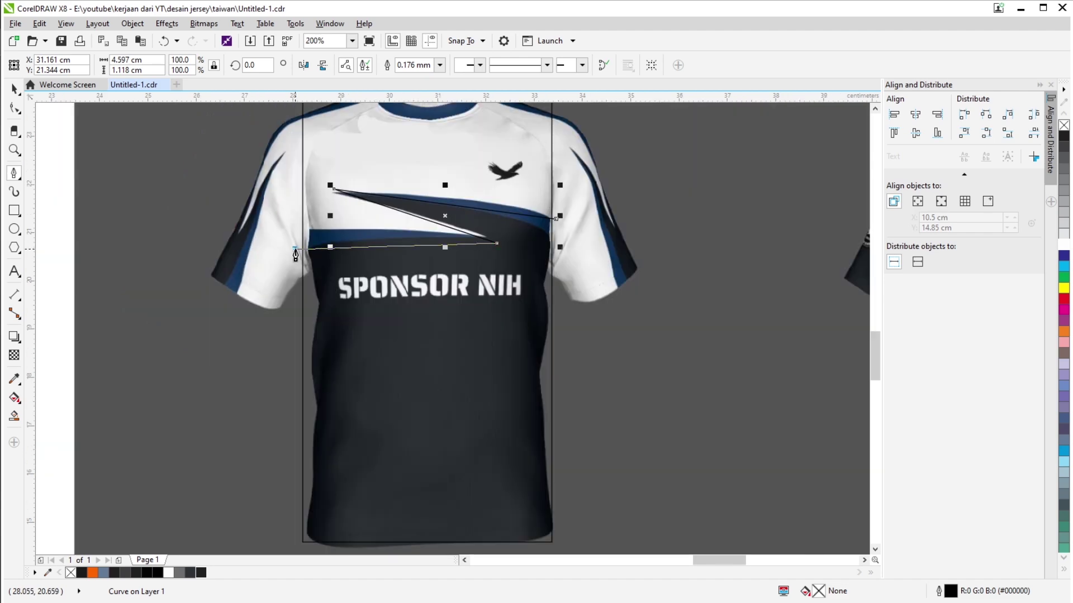
scroll(325, 227, "up", 1)
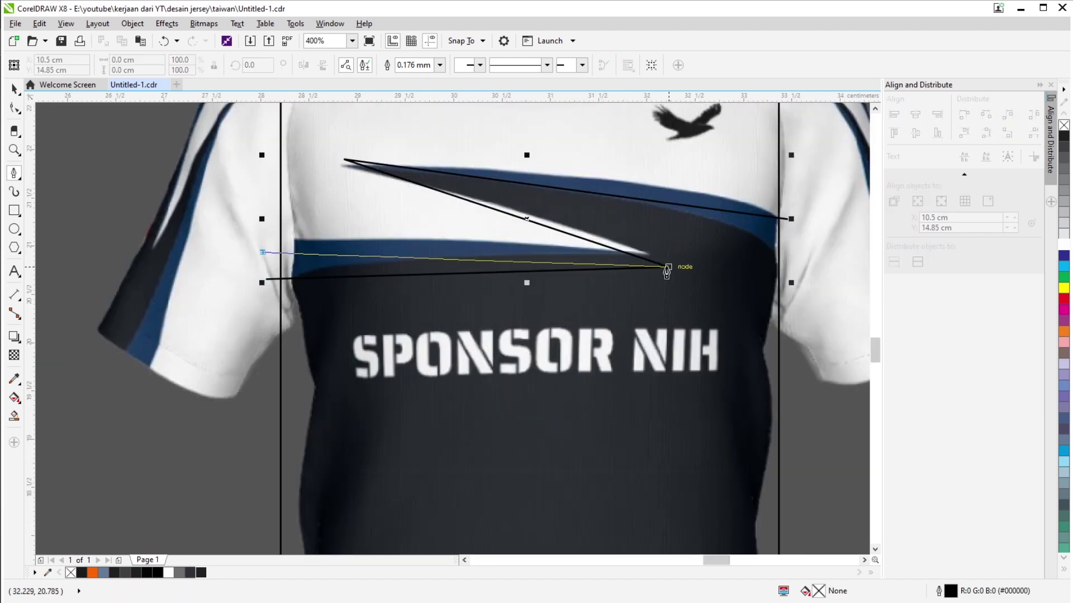
left_click(667, 271)
scroll(667, 271, "right", 3)
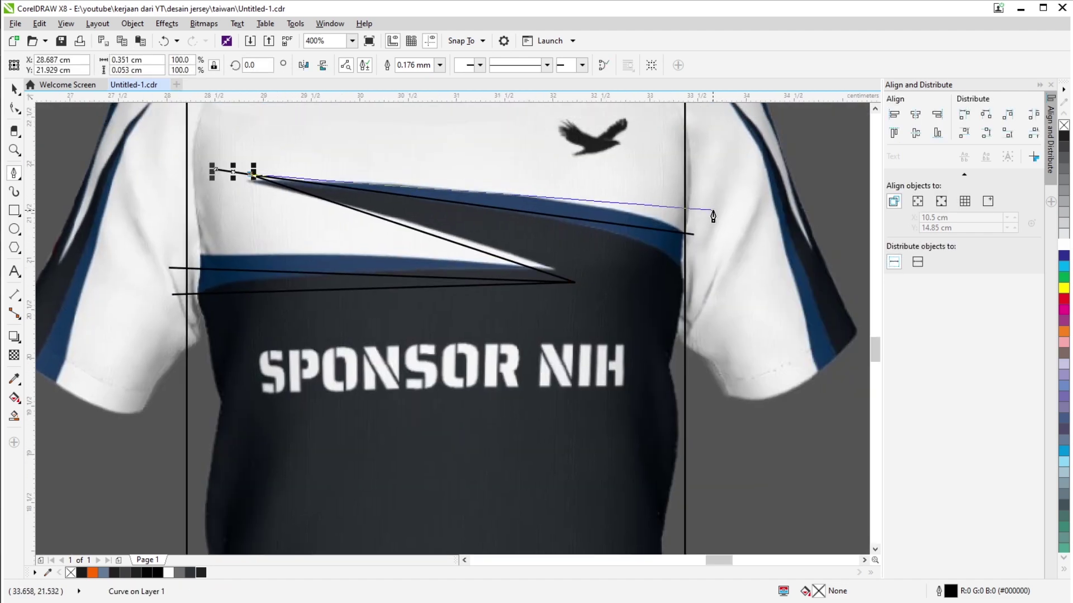
scroll(714, 212, "down", 2)
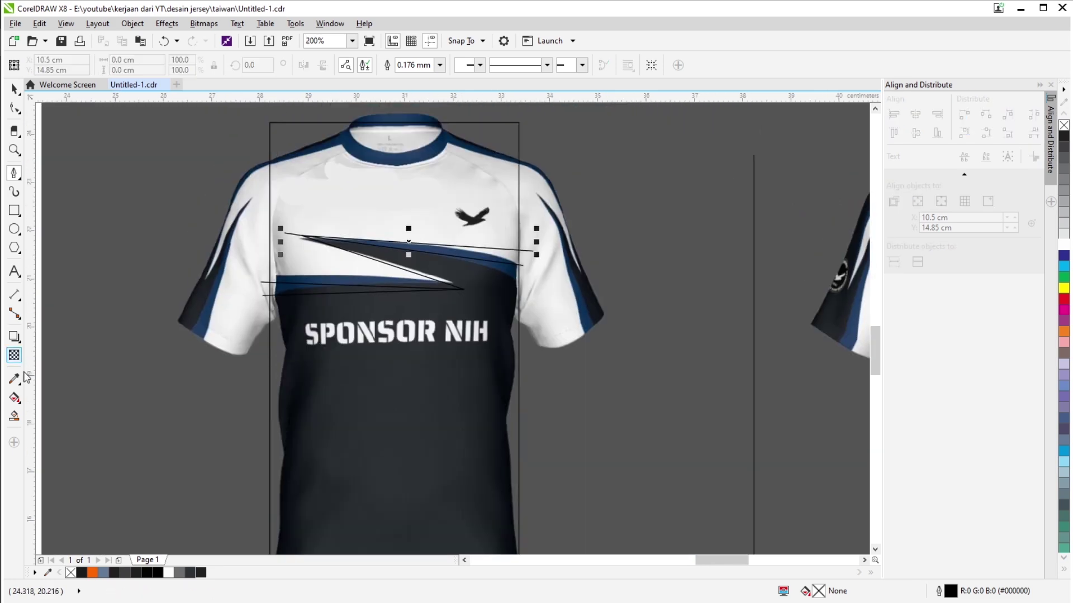
scroll(464, 447, "down", 1)
Smart Fill the rectangle's regions and move the pattern piece beside the mockup.
scroll(200, 366, "up", 3)
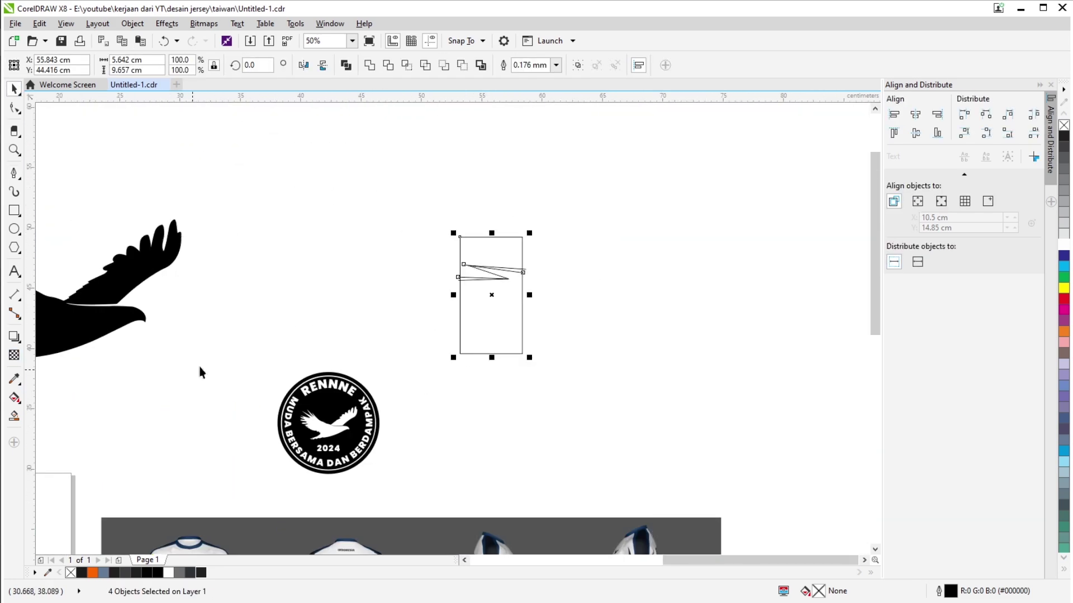
scroll(242, 361, "down", 2)
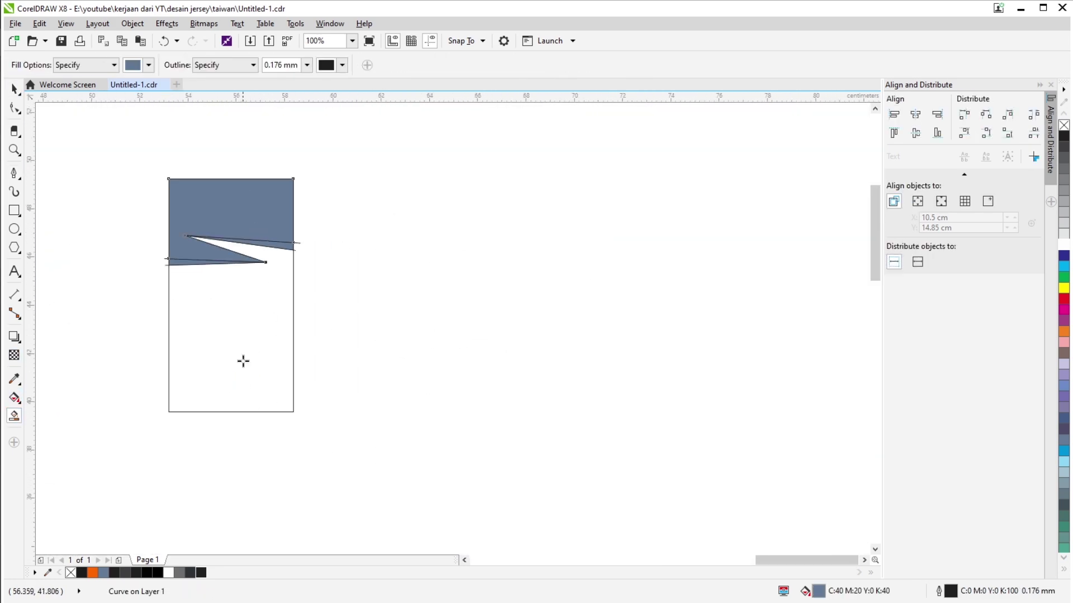
left_click(14, 88)
scroll(204, 279, "up", 3)
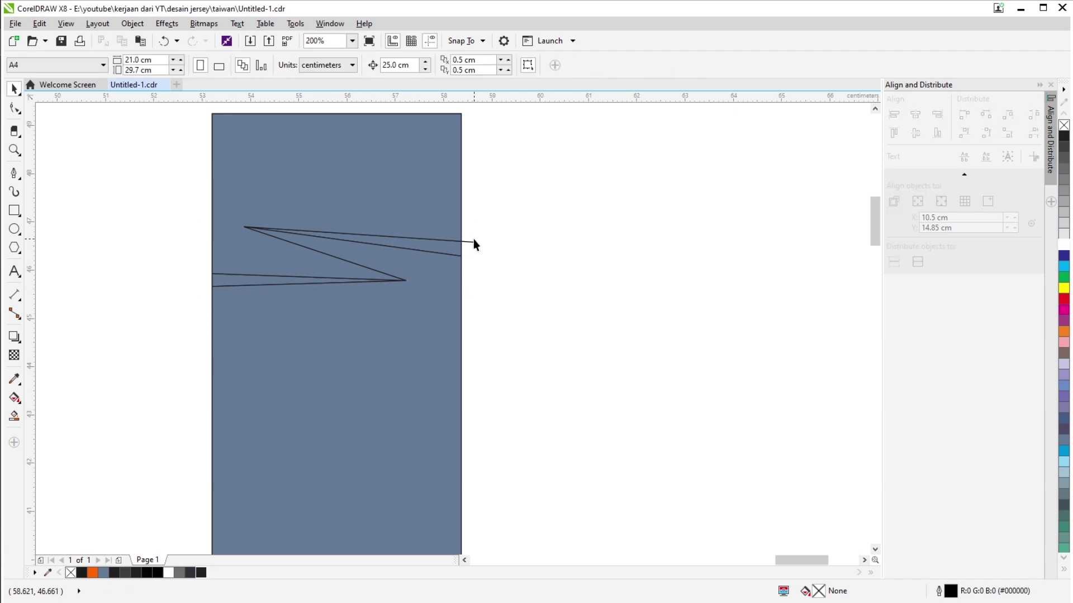
scroll(519, 177, "down", 3)
left_click_drag(520, 177, 310, 335)
scroll(368, 249, "up", 2)
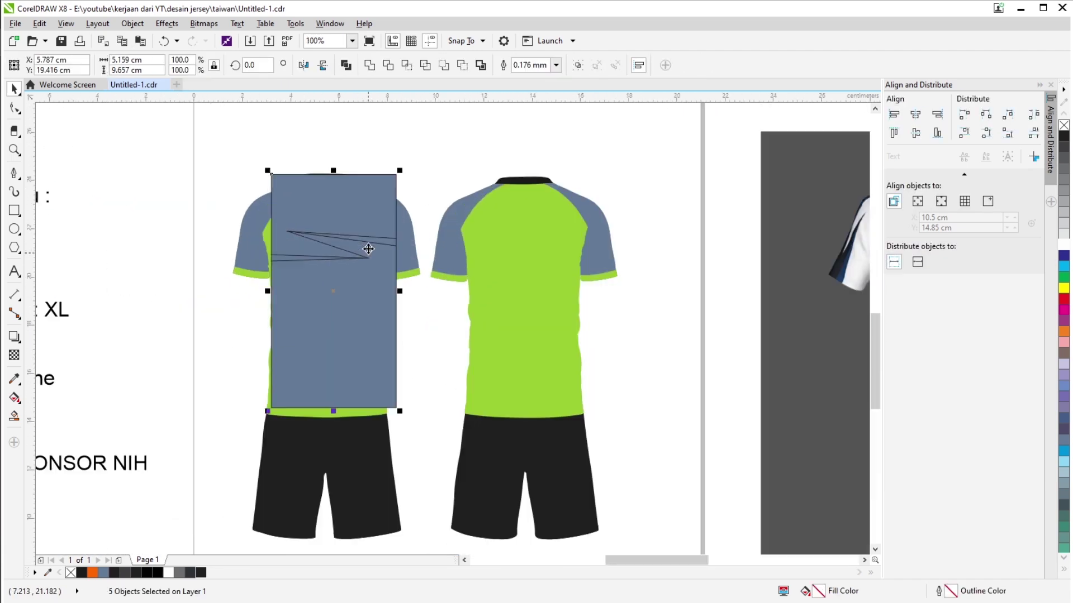
scroll(368, 250, "down", 2)
left_click_drag(152, 246, 334, 277)
scroll(364, 260, "up", 2)
Eyedrop the mockup's white onto the top section and black onto the lower section.
key("Escape")
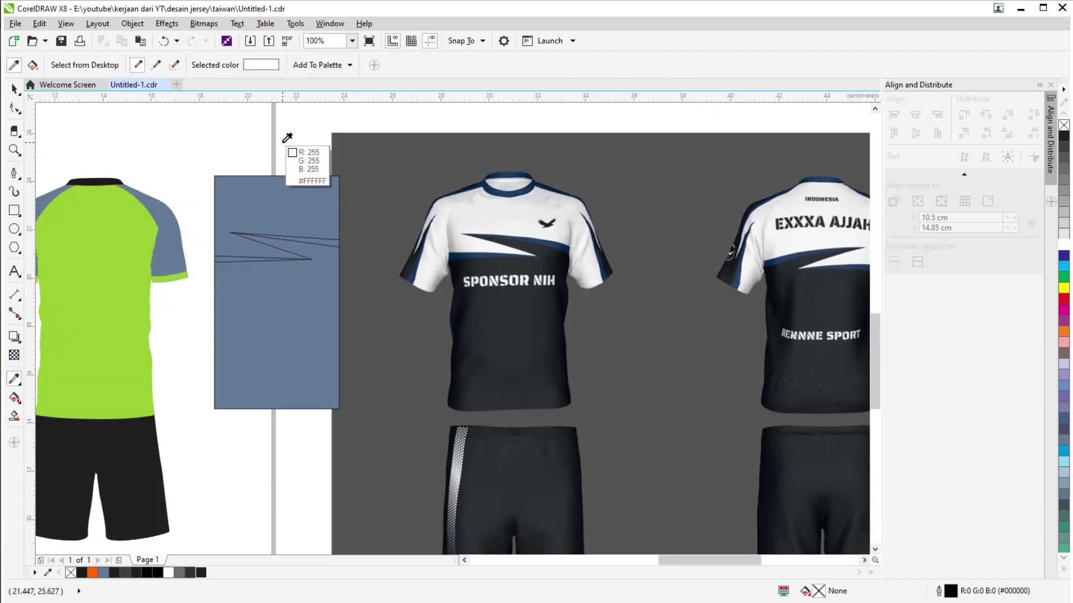
left_click(300, 207)
left_click_drag(201, 573, 277, 336)
scroll(452, 413, "up", 3)
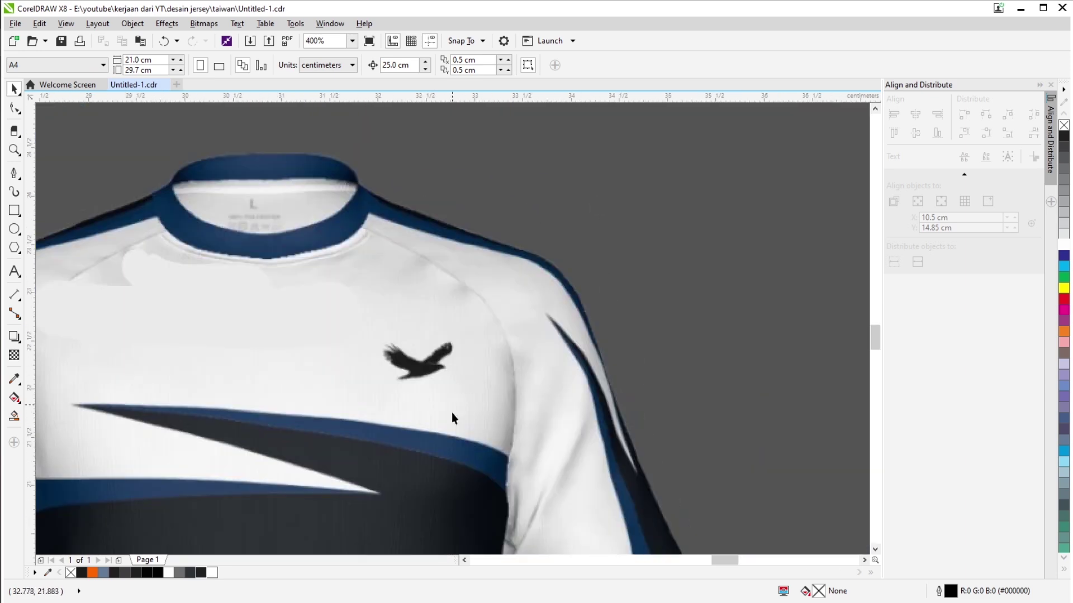
key("i")
left_click(451, 412)
scroll(451, 413, "down", 3)
scroll(327, 374, "up", 2)
Fill both zigzag shapes navy using CMYK in the Edit Fill dialog.
left_click_drag(172, 259, 523, 423)
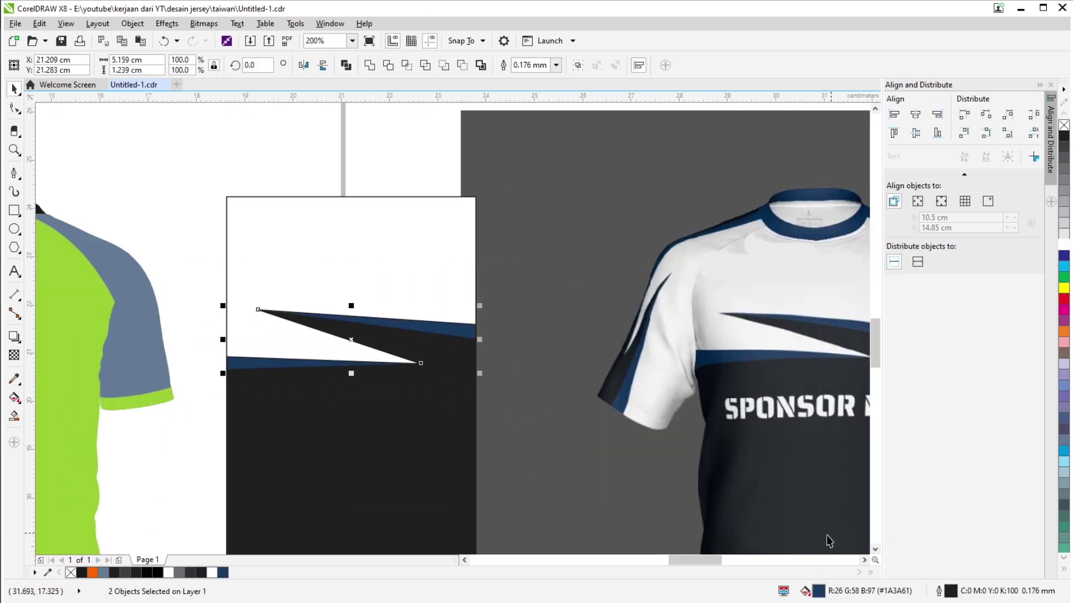
double_click(806, 587)
left_click(541, 329)
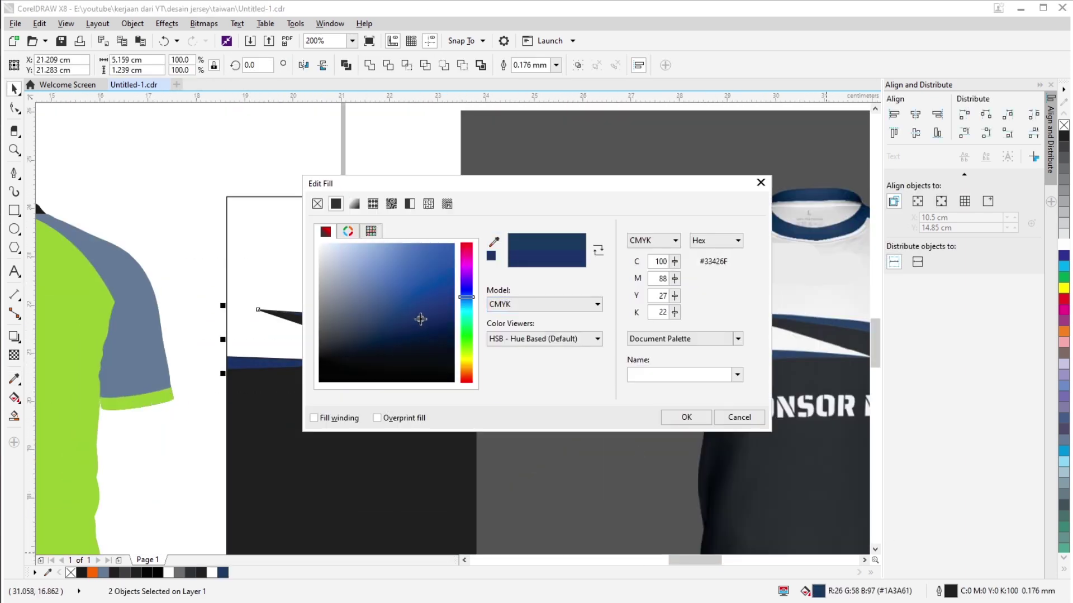
left_click(686, 418)
Tint the top section light grey from the palette.
scroll(320, 191, "down", 2)
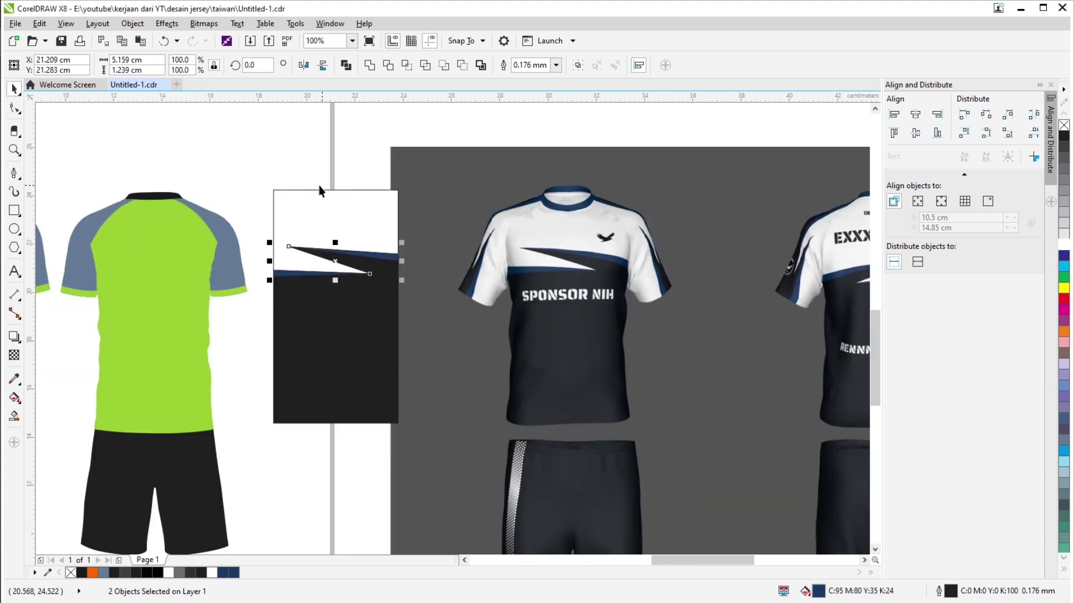
left_click_drag(381, 272, 543, 340)
key("Tab")
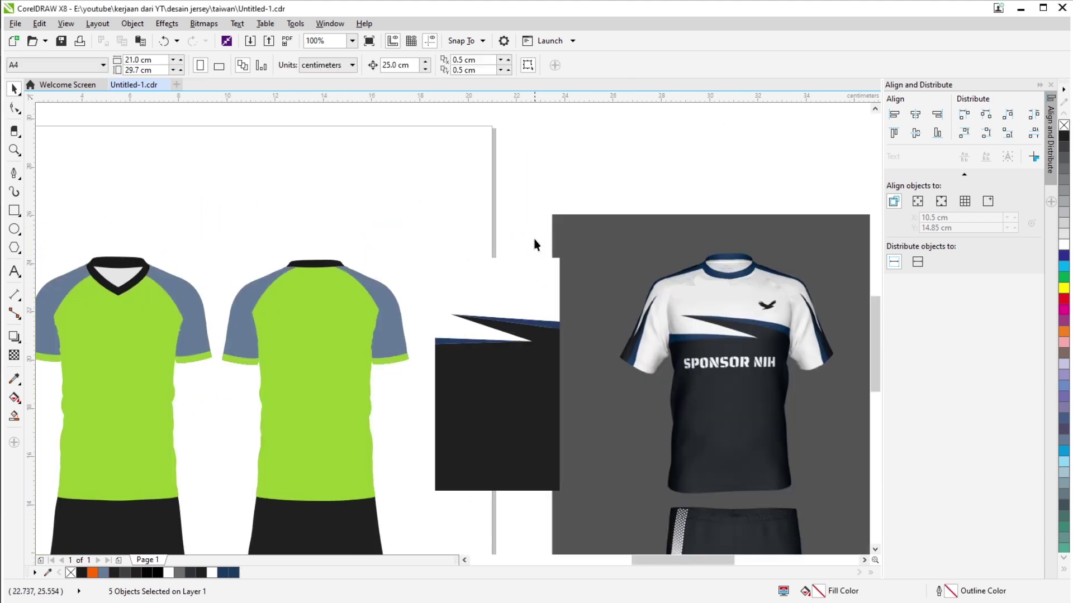
left_click(1063, 216)
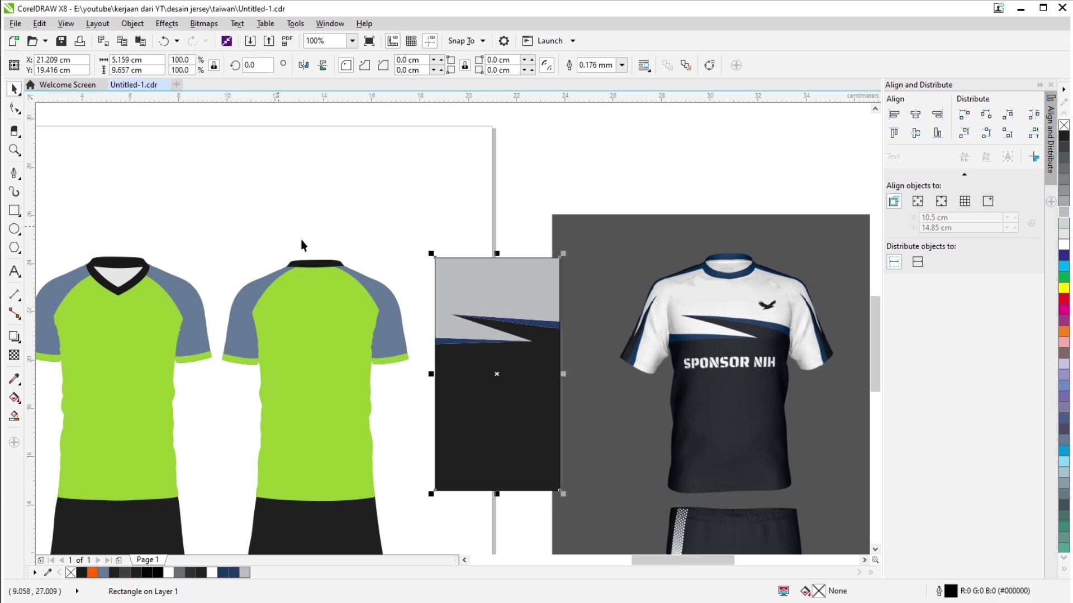
Move the pattern piece onto the front jersey and enlarge it to cover the front.
left_click(531, 308)
left_click_drag(553, 391, 280, 421)
left_click(331, 201)
left_click(397, 324)
left_click_drag(439, 259, 445, 190)
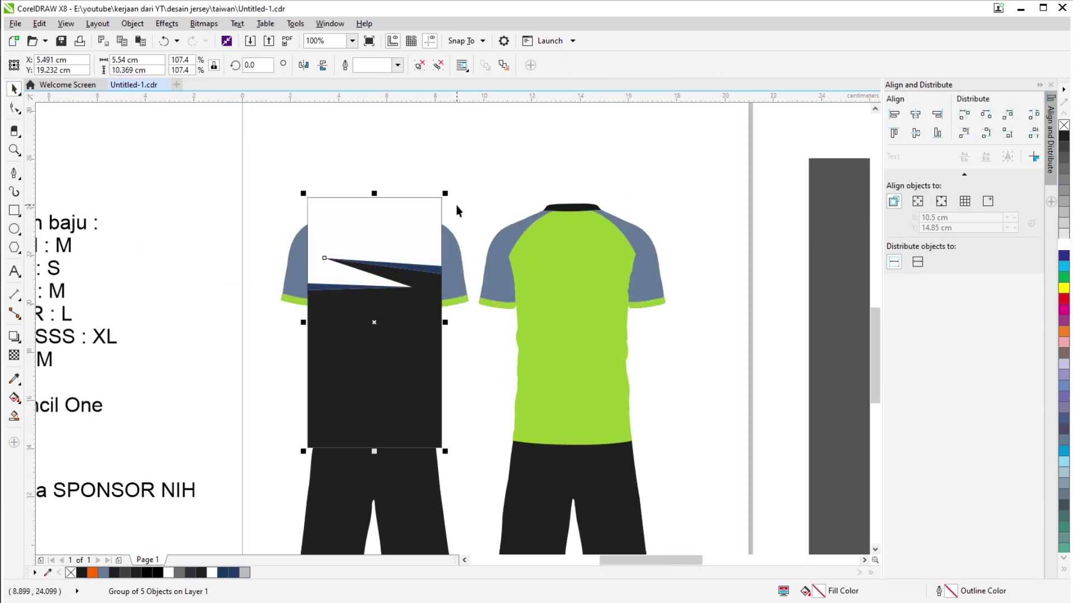
PowerClip the pattern inside the front jersey outline.
key("Escape")
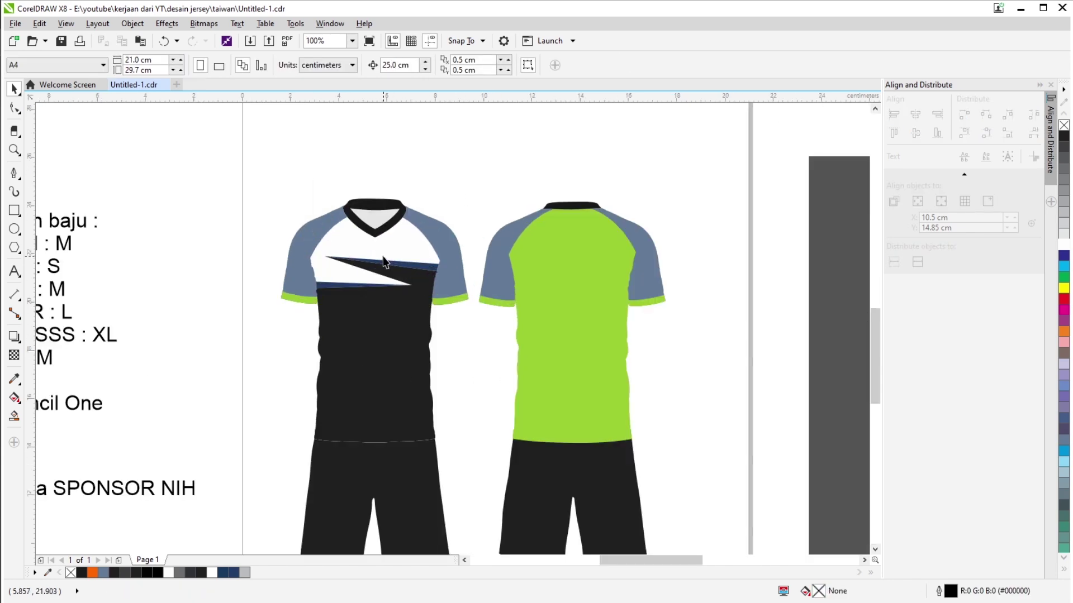
left_click(384, 397)
scroll(436, 216, "up", 2)
scroll(366, 505, "down", 2)
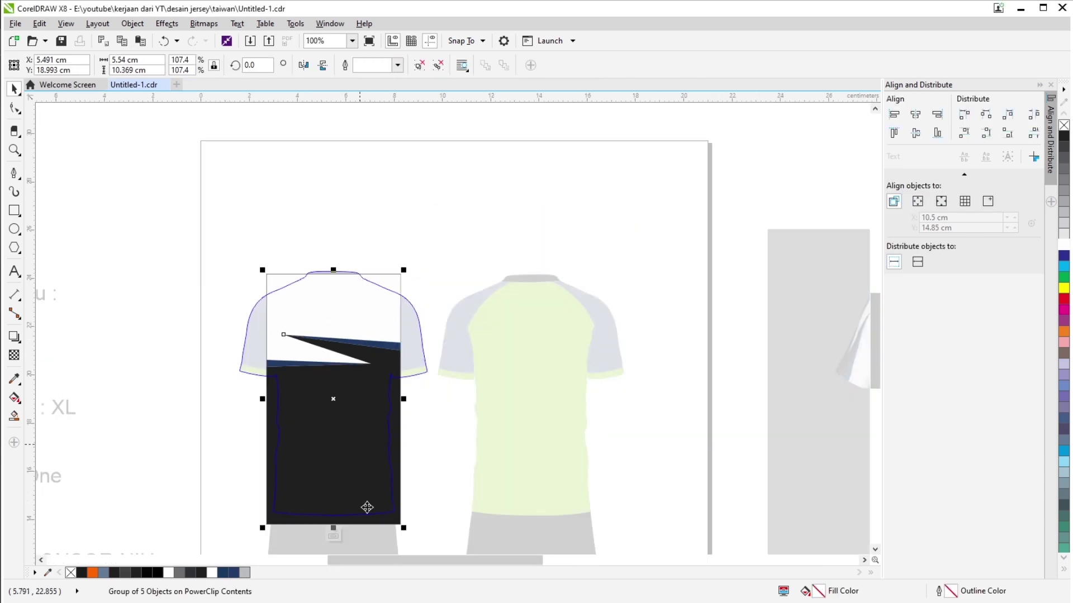
scroll(433, 451, "down", 2)
scroll(432, 451, "up", 2)
Edit the front jersey's clipped contents to narrow the pattern slightly.
left_click(236, 527)
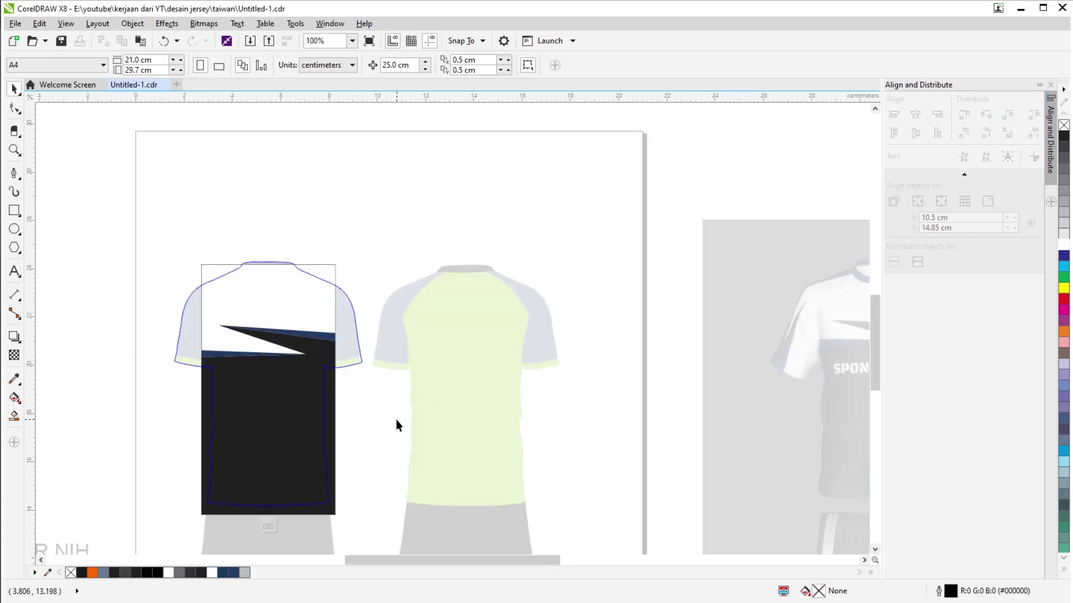
left_click(318, 395)
scroll(319, 395, "up", 2)
scroll(438, 369, "down", 2)
scroll(430, 290, "up", 2)
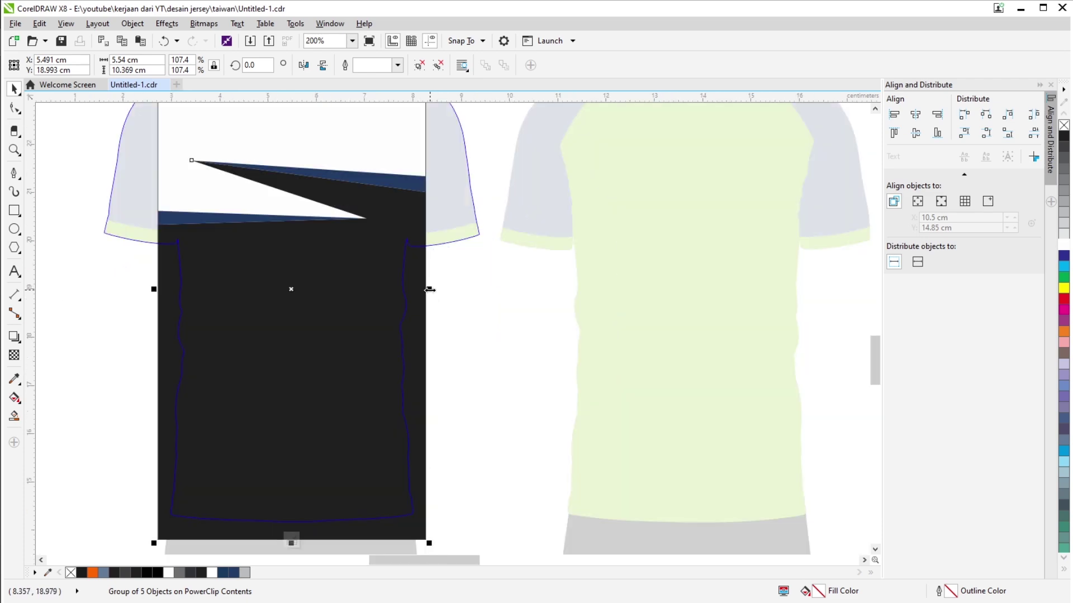
left_click_drag(431, 290, 426, 309)
key("Escape")
scroll(370, 484, "down", 2)
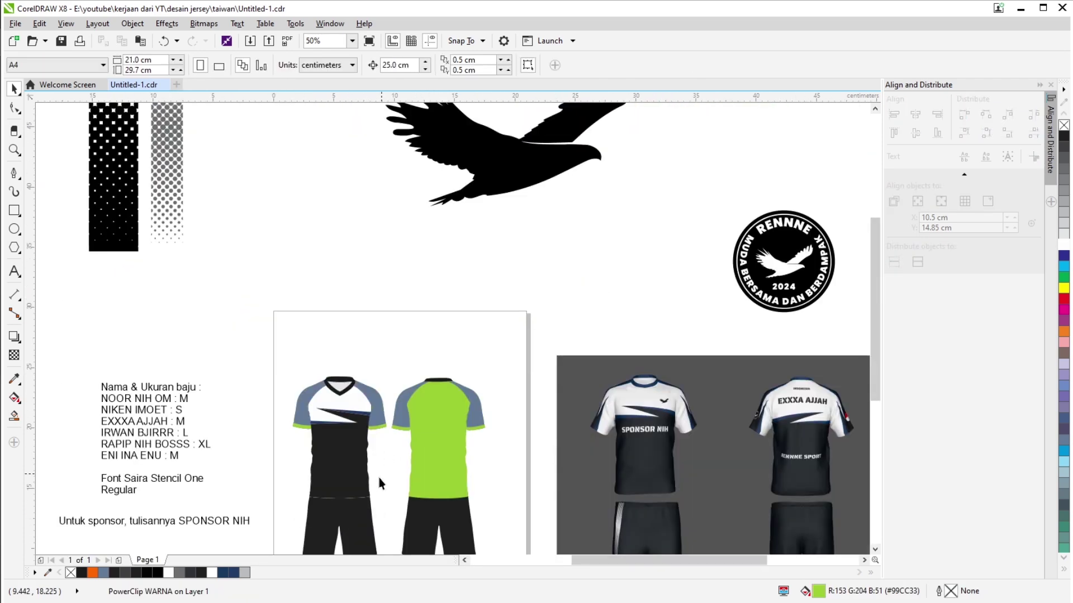
scroll(379, 477, "up", 2)
left_click(384, 341)
Reopen the front jersey's PowerClip contents to check the fit, then finish editing.
scroll(383, 341, "up", 1)
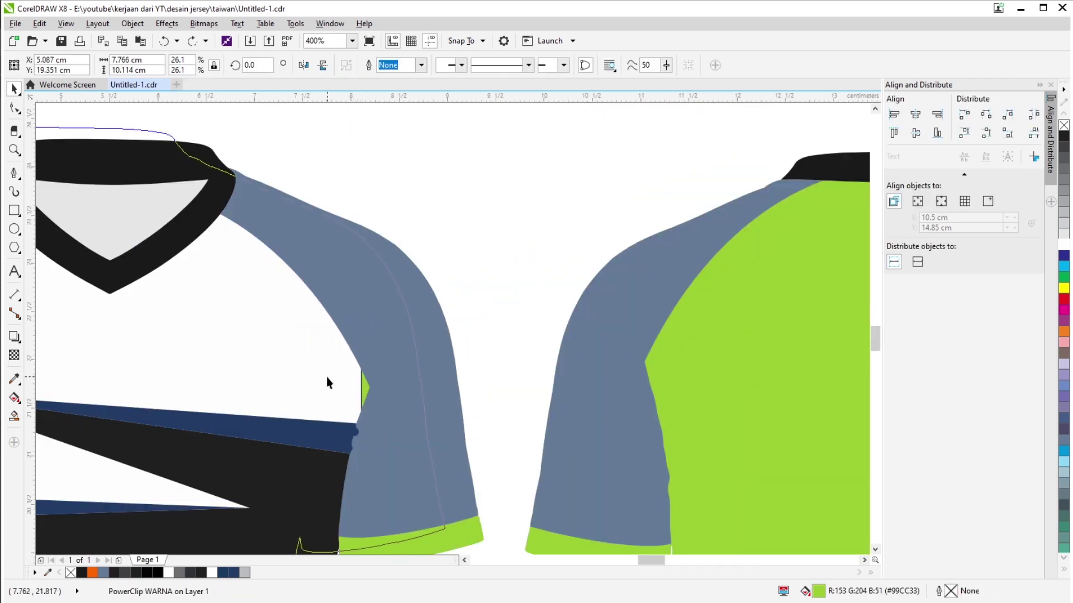
scroll(326, 376, "down", 1)
scroll(730, 199, "up", 1)
scroll(341, 282, "up", 1)
left_click(341, 283)
scroll(341, 282, "down", 3)
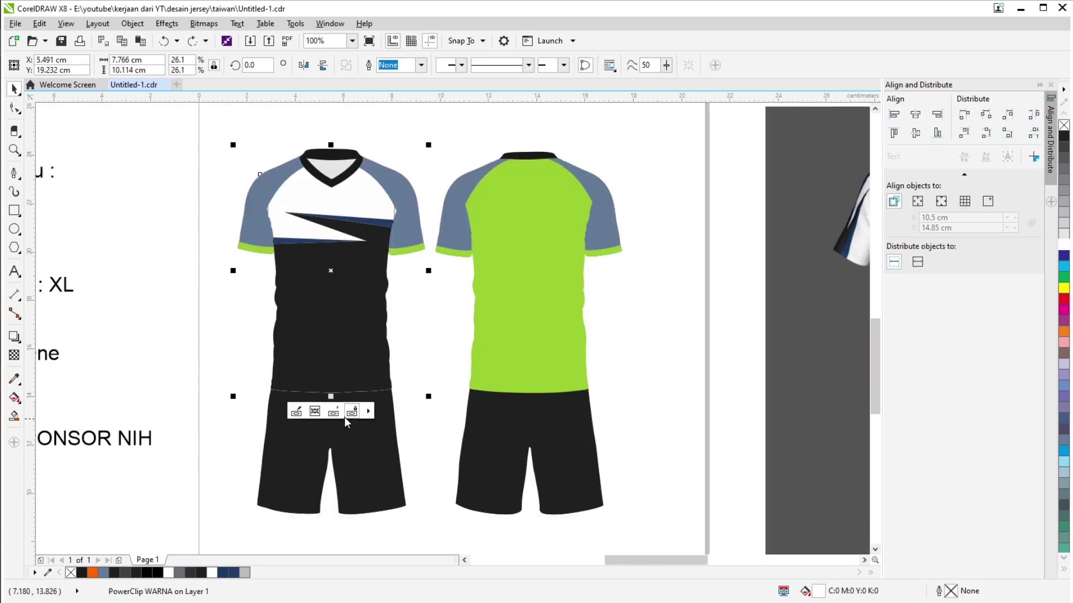
left_click(344, 416)
left_click(400, 341)
left_click(332, 412)
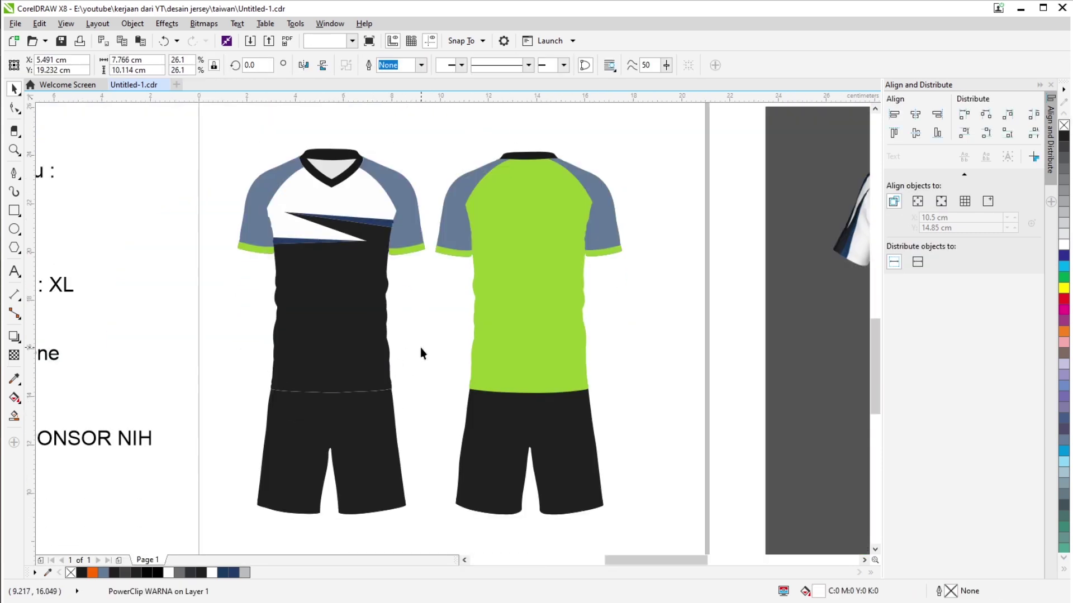
scroll(420, 347, "up", 1)
Fill the sleeves on both jerseys white from the palette.
scroll(164, 302, "down", 1)
left_click(163, 301)
left_click(1063, 245)
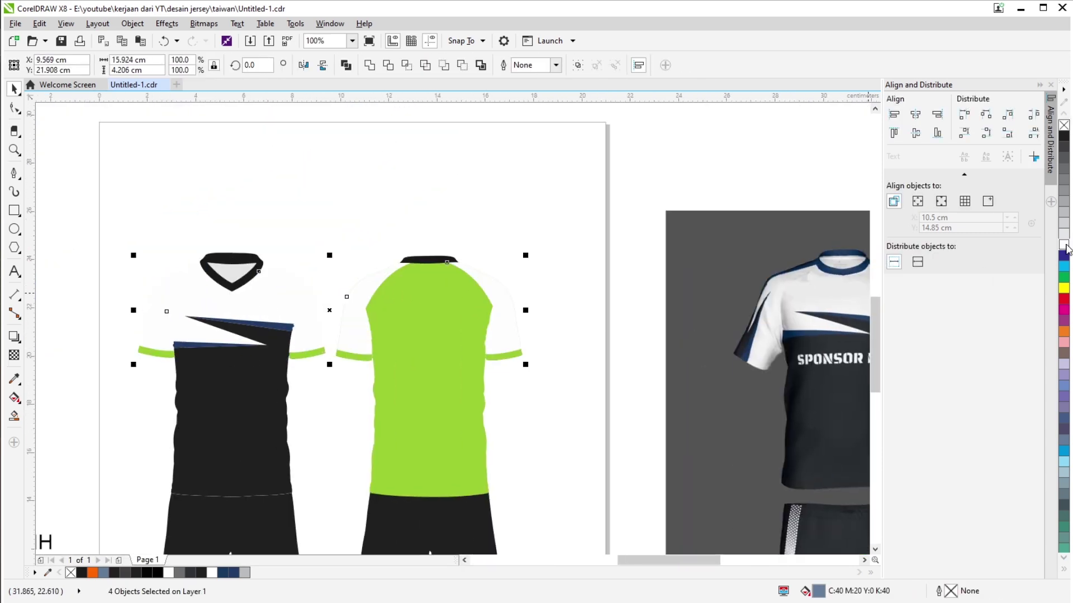
Draw a backdrop rectangle, fill it dark grey and send it behind the jerseys.
scroll(539, 196, "down", 3)
key("F6")
left_click(1064, 147)
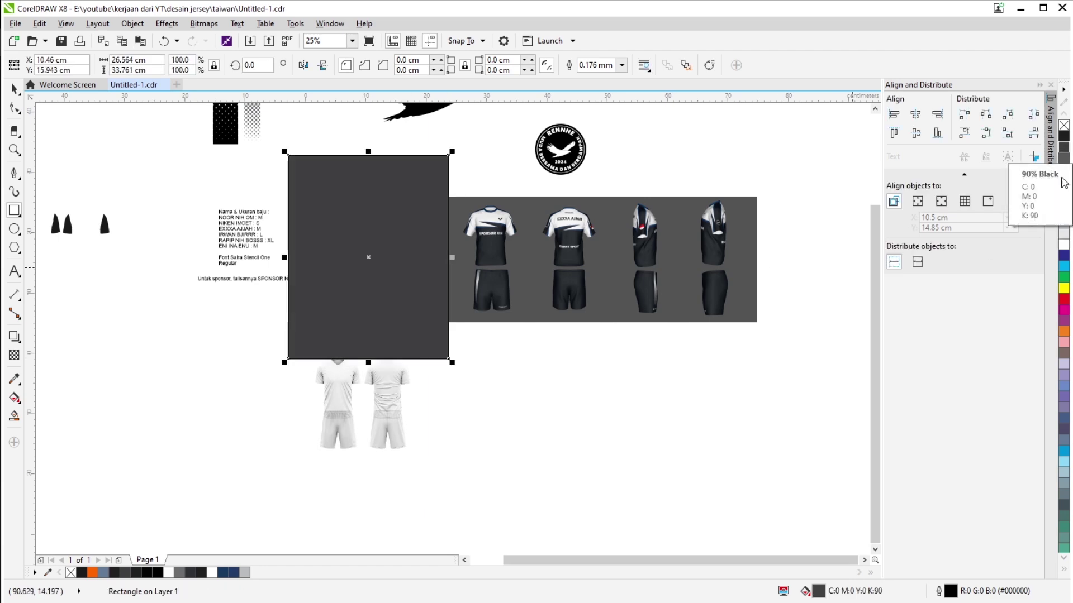
key("ctrl+Page_Down")
scroll(533, 244, "up", 1)
left_click(14, 379)
left_click(642, 252)
left_click(368, 215)
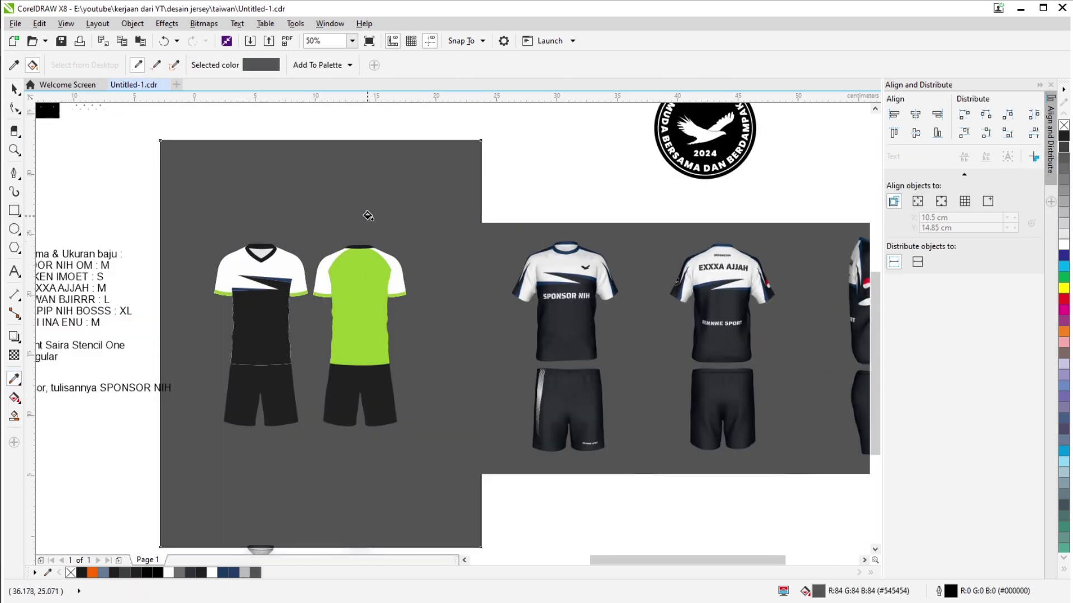
left_click(1063, 146)
right_click(421, 177)
left_click(469, 370)
scroll(222, 304, "up", 1)
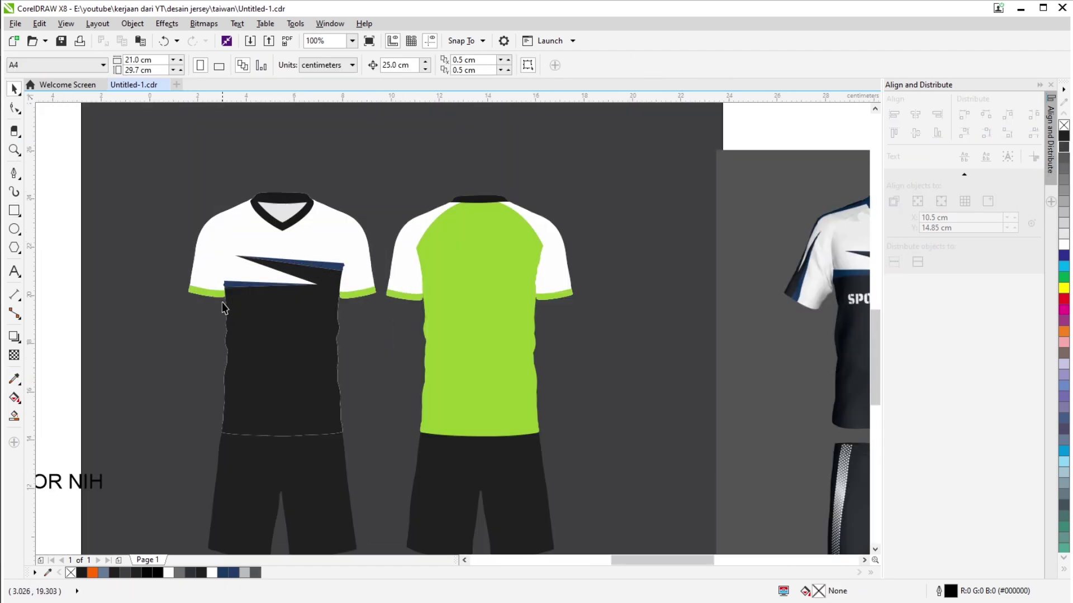
scroll(260, 254, "down", 2)
Apply the sampled navy to the collars and make the back jersey's body white.
key("i")
left_click(220, 230)
scroll(220, 230, "up", 3)
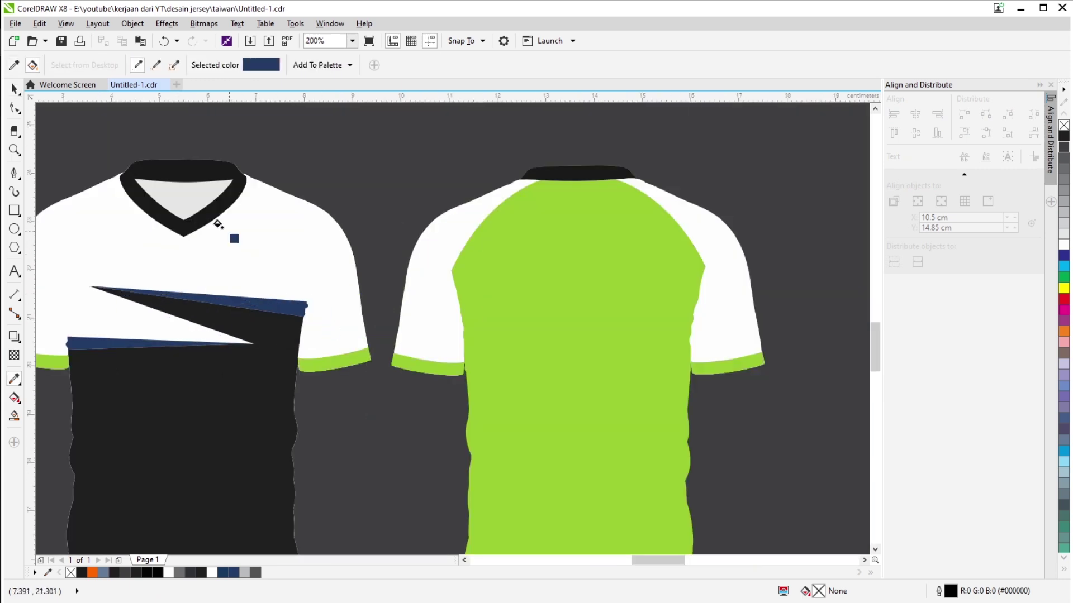
scroll(601, 167, "up", 1)
left_click(601, 168)
scroll(239, 244, "down", 3)
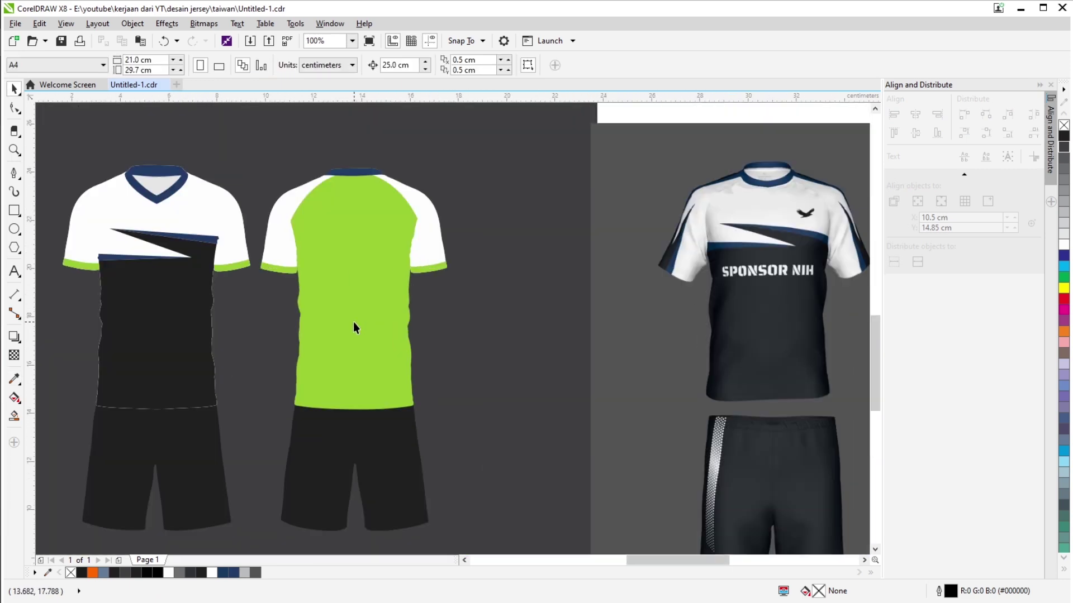
left_click(353, 322)
Delete the green cuffs and select both jerseys.
left_click_drag(487, 248, 55, 321)
key("Delete")
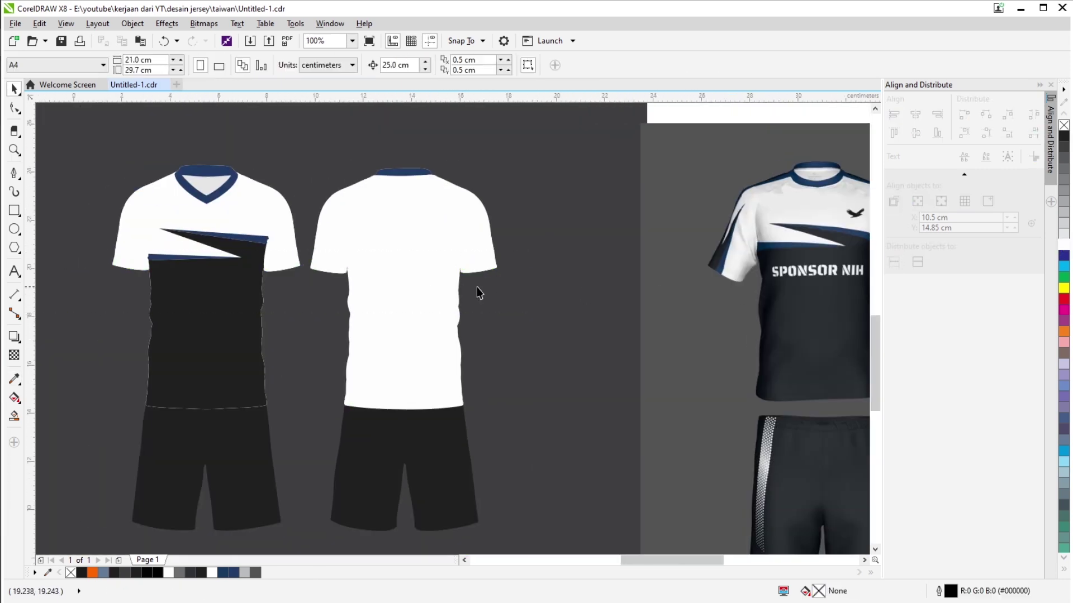
scroll(477, 286, "down", 2)
scroll(441, 249, "up", 2)
left_click(291, 372)
scroll(232, 175, "down", 4)
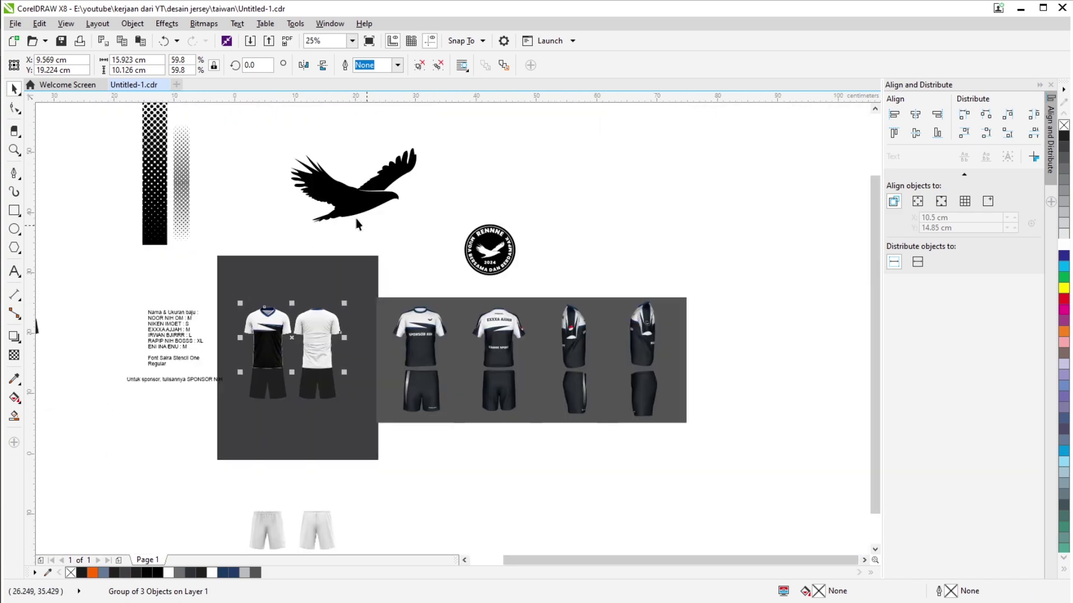
Scale the eagle logo down and place it on the front jersey's right chest.
left_click_drag(334, 262, 334, 263)
scroll(587, 380, "up", 2)
scroll(239, 362, "up", 3)
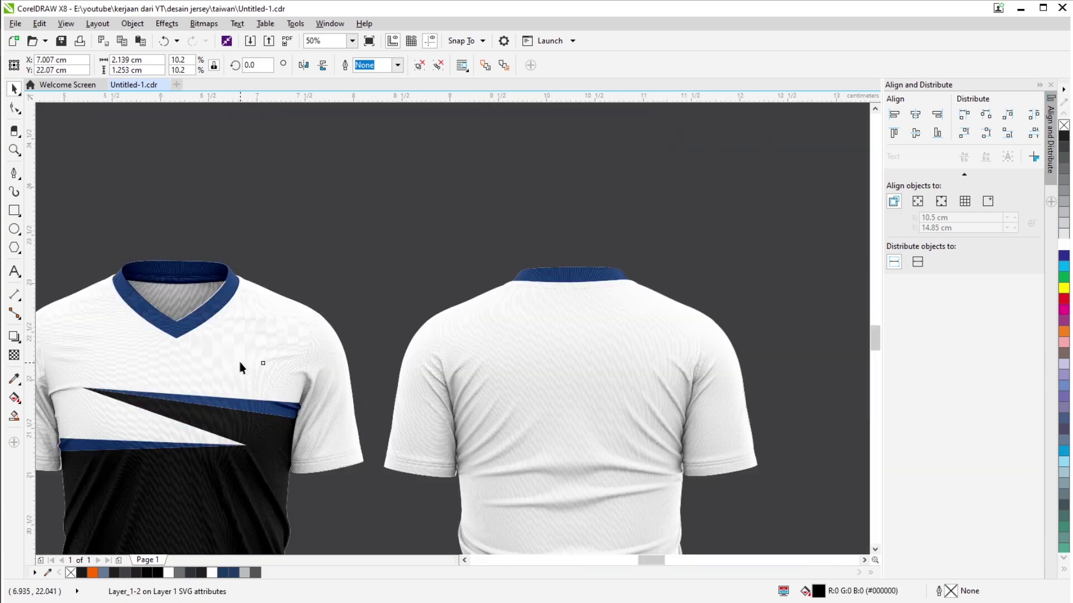
scroll(239, 362, "up", 2)
left_click_drag(367, 316, 204, 430)
left_click_drag(384, 311, 456, 286)
scroll(505, 256, "down", 3)
scroll(295, 407, "up", 1)
Check the front jersey's PowerClip contents and finish editing them.
left_click(295, 407)
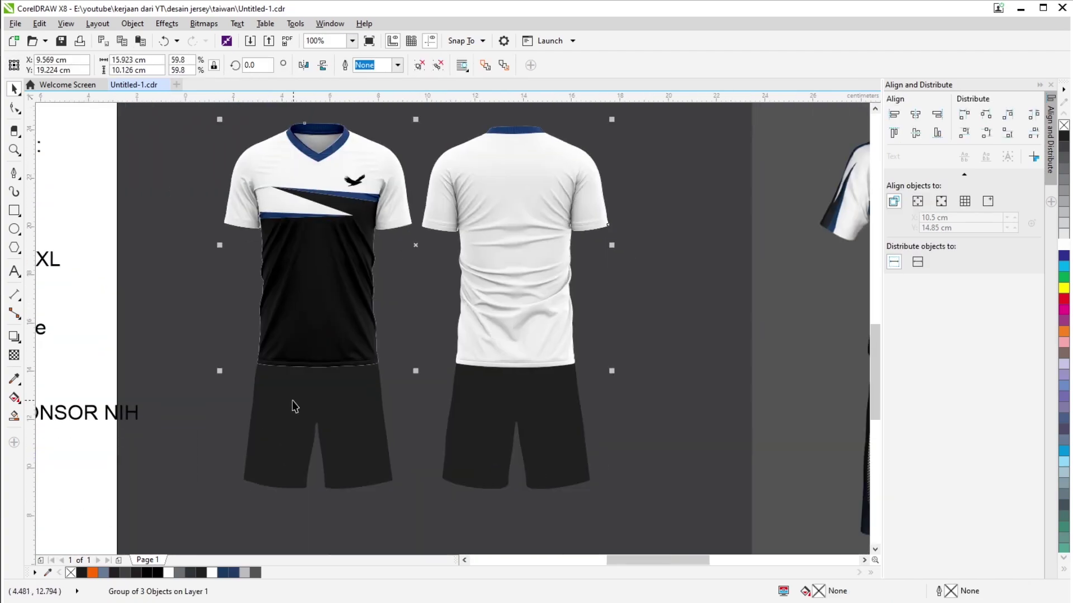
left_click(325, 319)
left_click(287, 380)
scroll(353, 142, "up", 1)
scroll(373, 175, "down", 4)
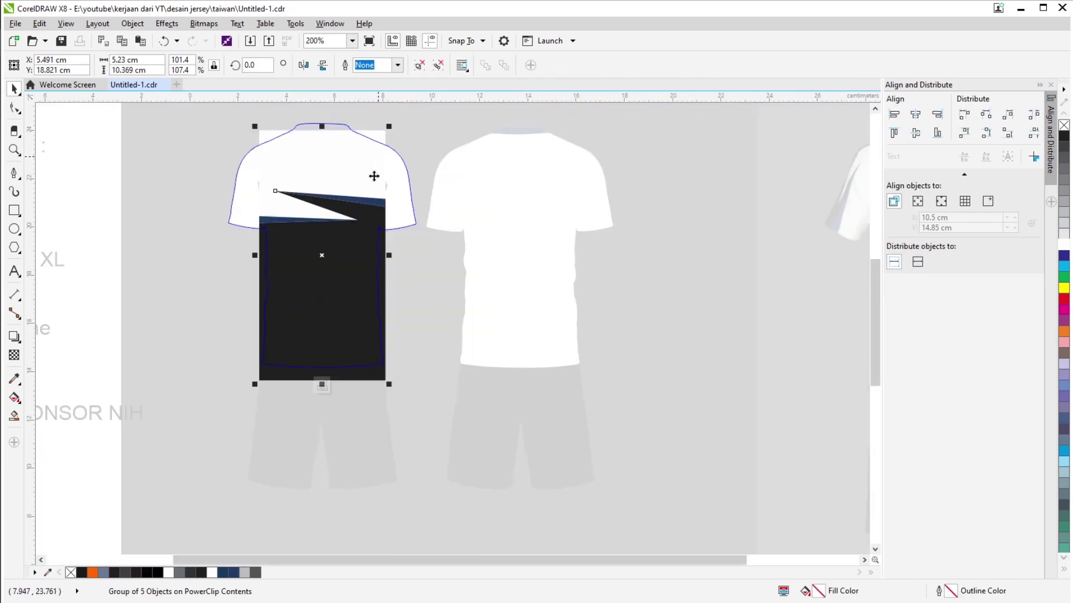
left_click(411, 371, "ctrl")
scroll(419, 358, "up", 5)
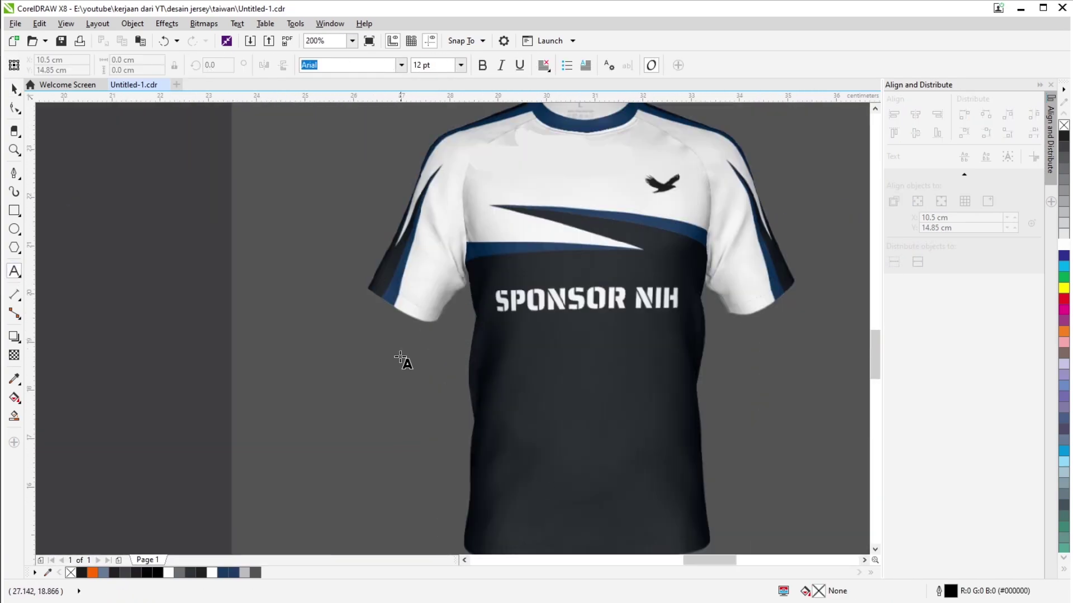
Edit the SPONSOR NIH text line beside the jerseys, then return to the Pick tool.
scroll(405, 359, "down", 5)
scroll(246, 366, "up", 2)
double_click(204, 370)
scroll(180, 369, "up", 1)
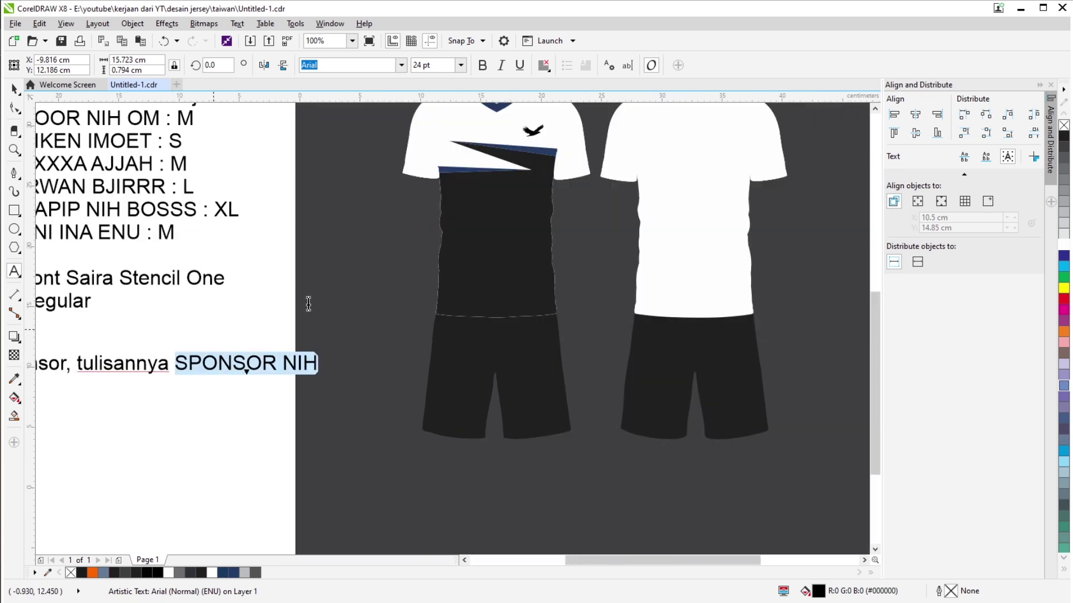
scroll(308, 303, "right", 5)
left_click(563, 262)
left_click(15, 88)
scroll(259, 307, "down", 1)
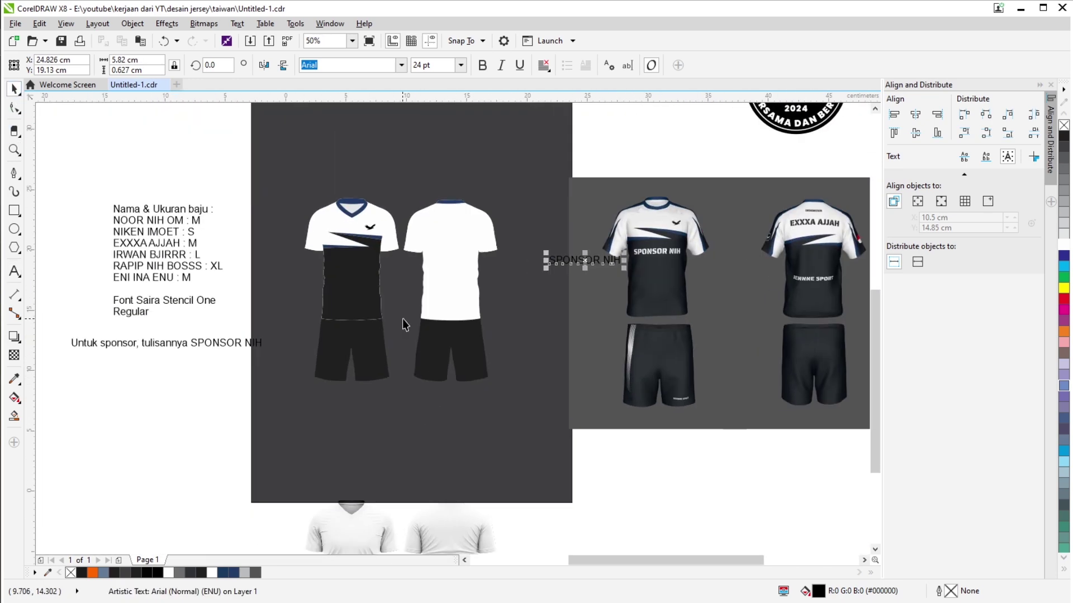
scroll(407, 324, "up", 1)
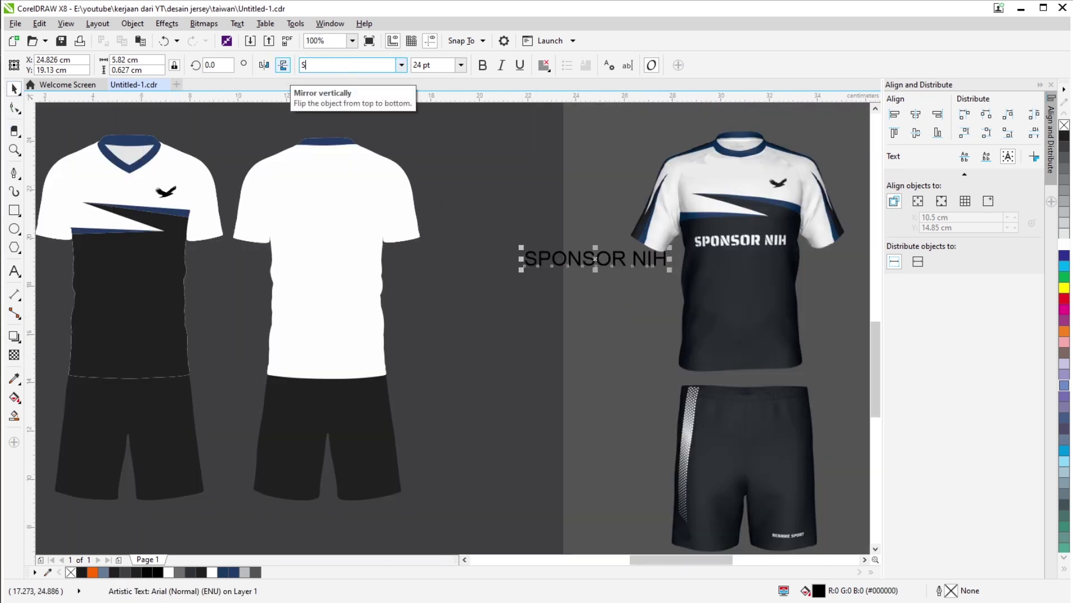
scroll(311, 311, "left", 5)
scroll(313, 309, "down", 1)
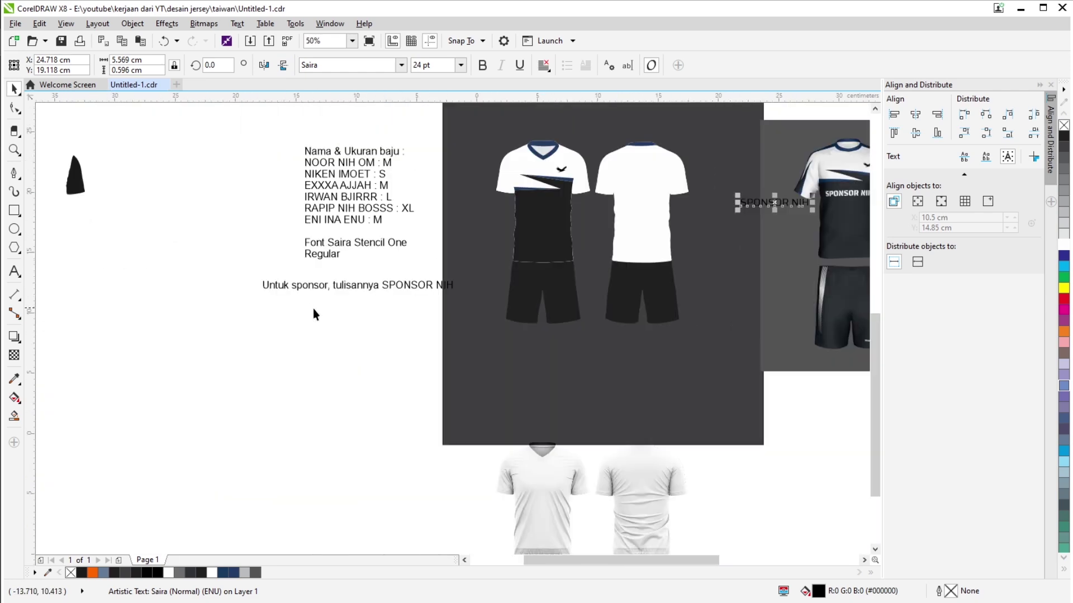
scroll(559, 240, "up", 1)
Set SPONSOR NIH to Saira Stencil One and place it across the front jersey's chest.
left_click(401, 65)
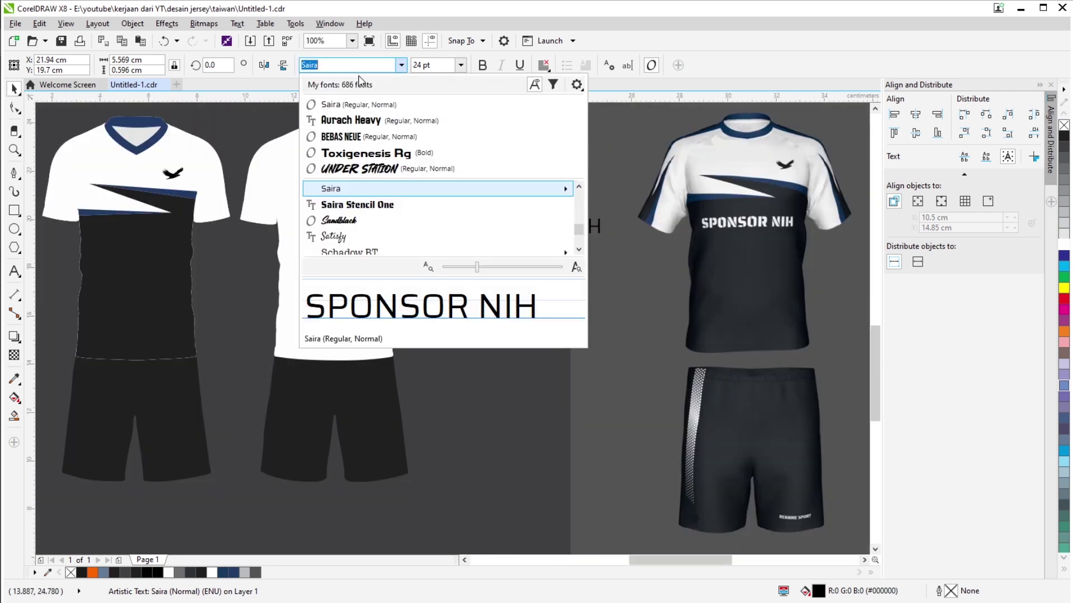
left_click(513, 228)
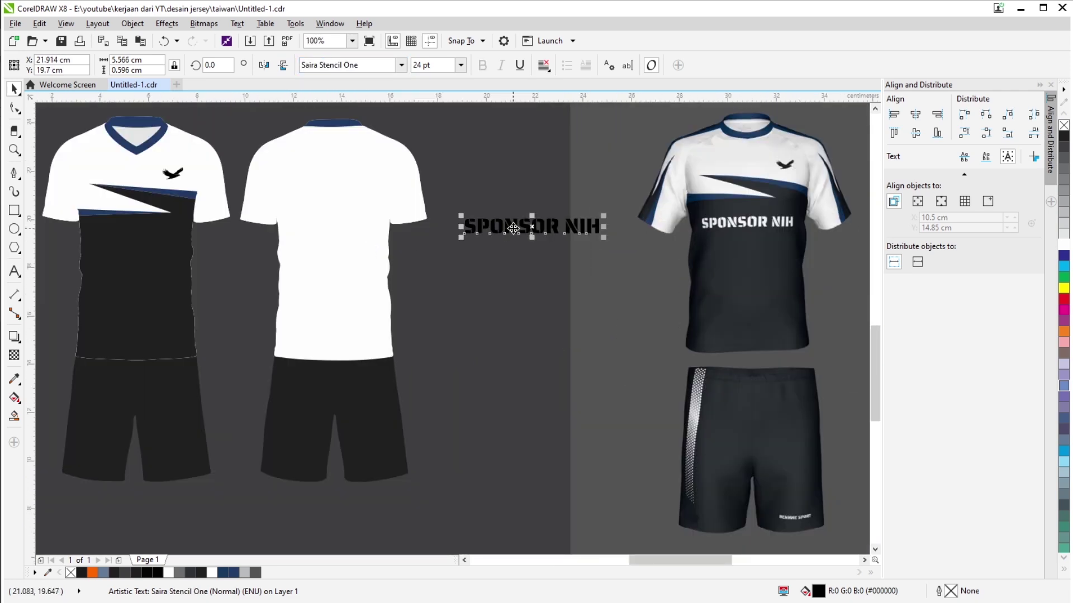
left_click_drag(128, 244, 130, 245)
scroll(130, 246, "down", 1)
scroll(390, 245, "up", 1)
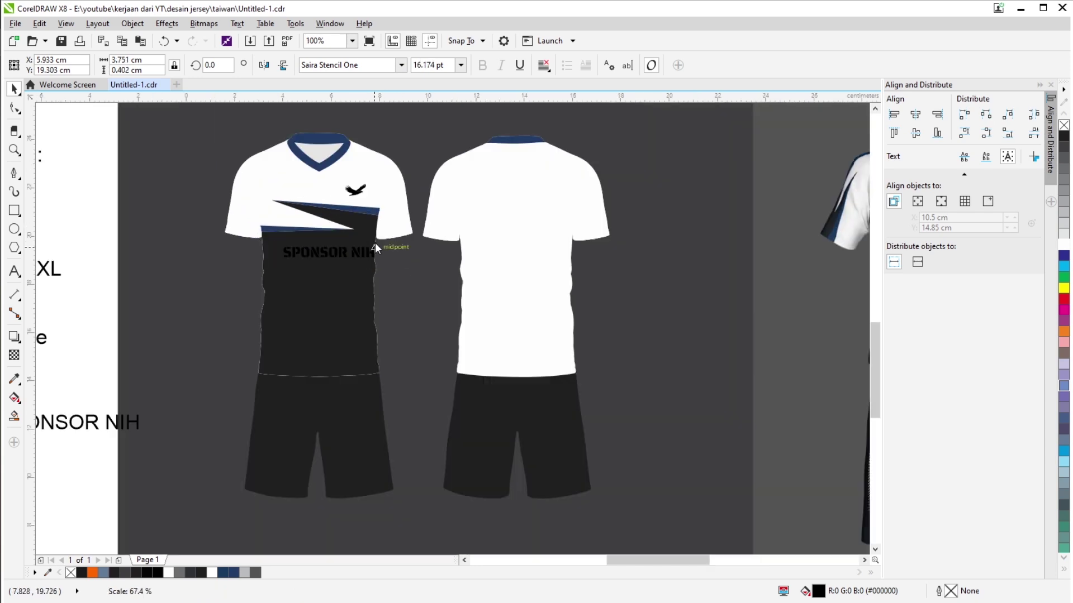
scroll(374, 245, "up", 1)
left_click_drag(374, 245, 395, 237)
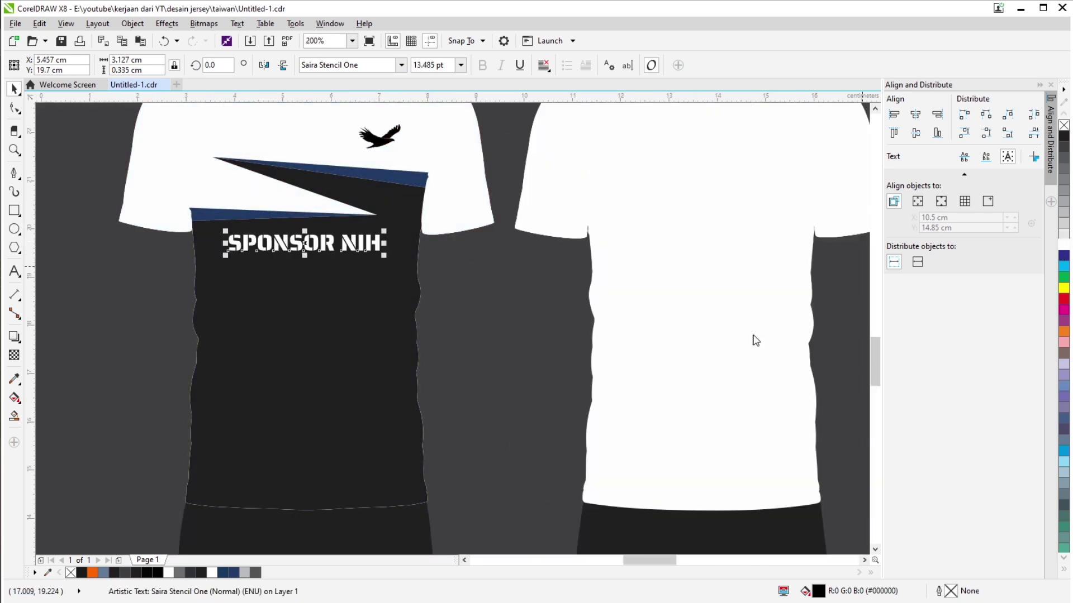
key("Escape")
scroll(428, 406, "down", 2)
scroll(406, 395, "up", 1)
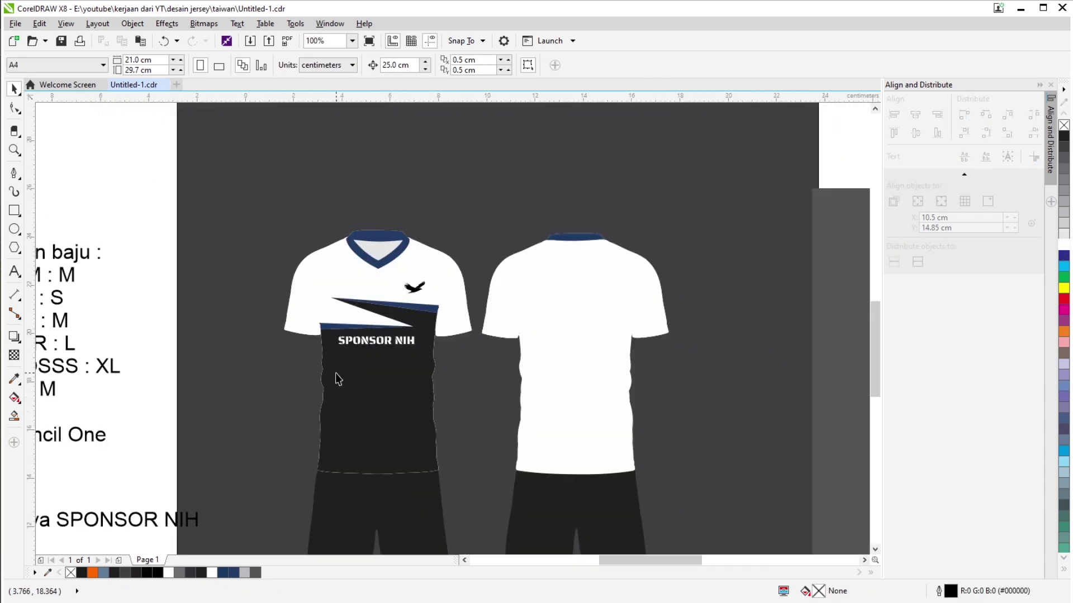
Move the plain white back cover onto the mockup photo, then drag the dark pattern piece.
scroll(417, 352, "down", 1)
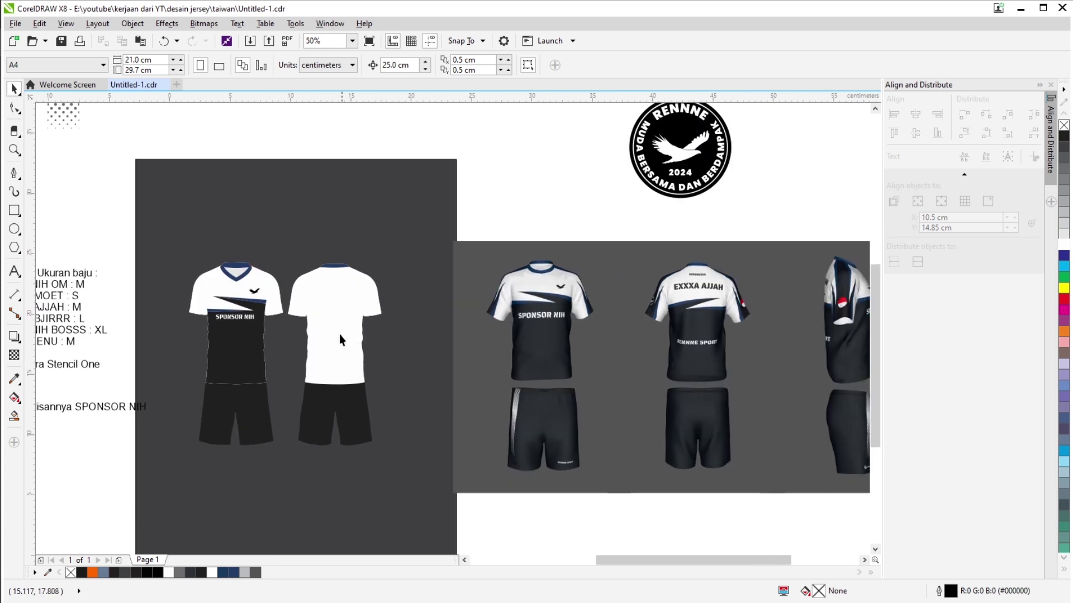
left_click_drag(342, 339, 503, 376)
left_click(392, 372)
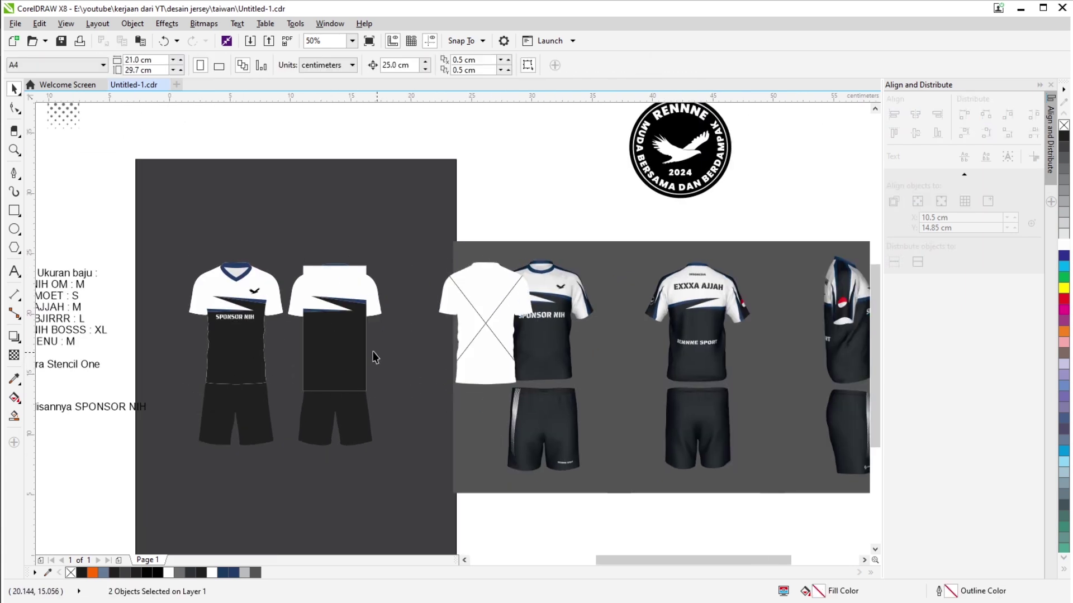
left_click_drag(374, 358, 657, 358)
Undo and redo the pattern moves so the dark pattern stays on the back jersey.
key("ctrl+z")
key("ctrl+shift+z")
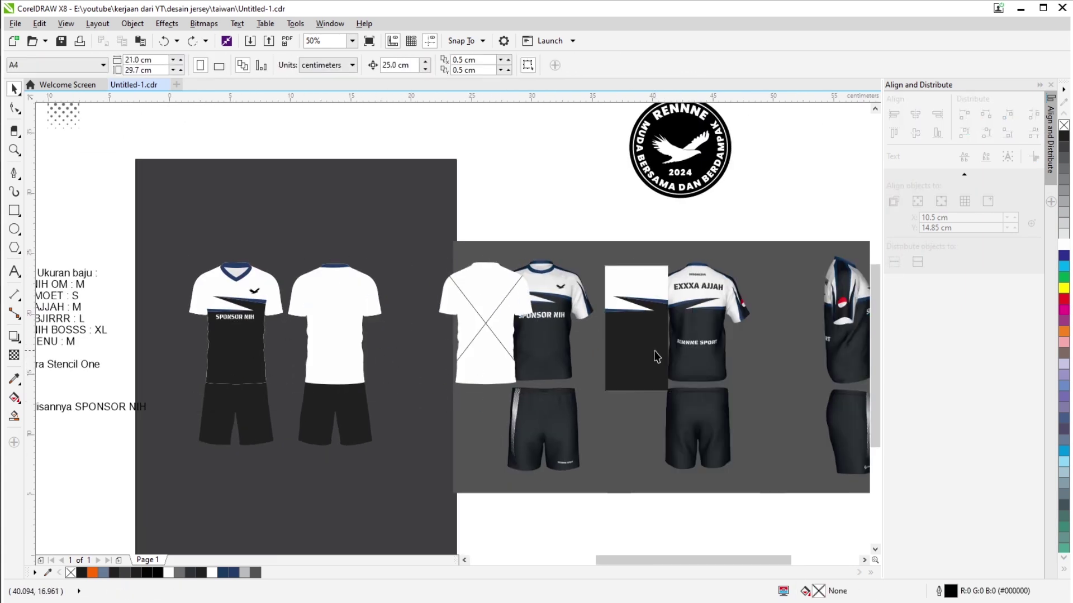
key("ctrl+z")
scroll(324, 279, "up", 2)
key("ctrl+z")
scroll(357, 278, "down", 2)
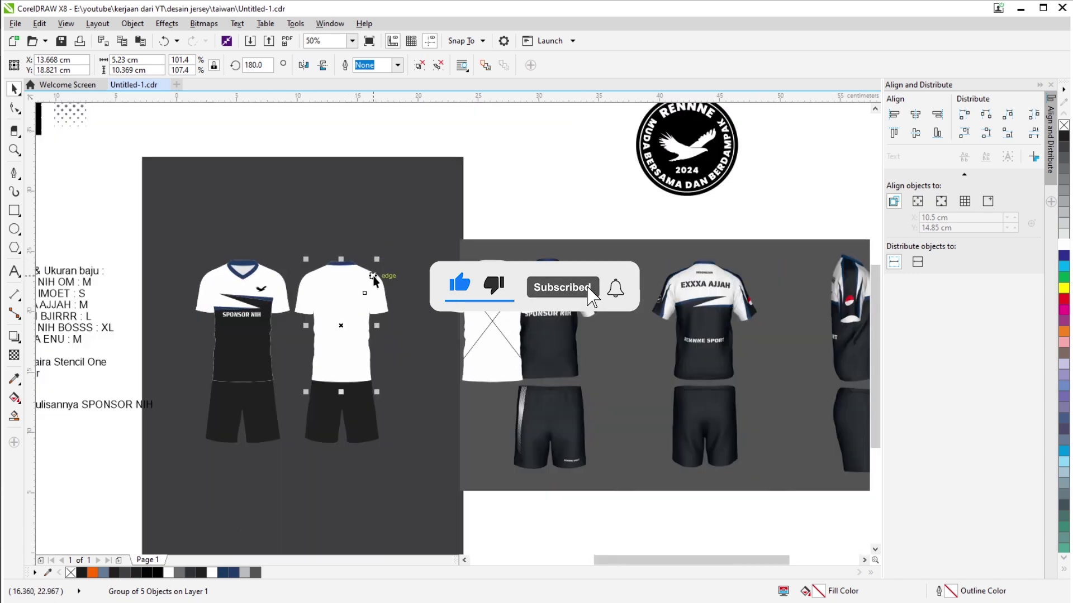
scroll(369, 280, "up", 2)
key("ctrl+shift+z")
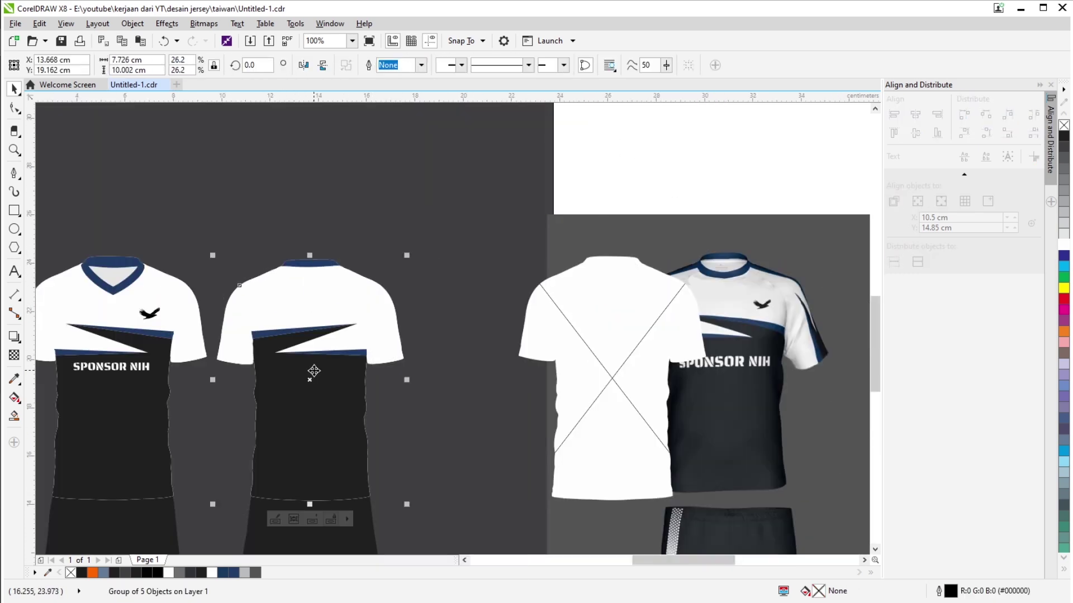
scroll(432, 257, "down", 2)
key("Escape")
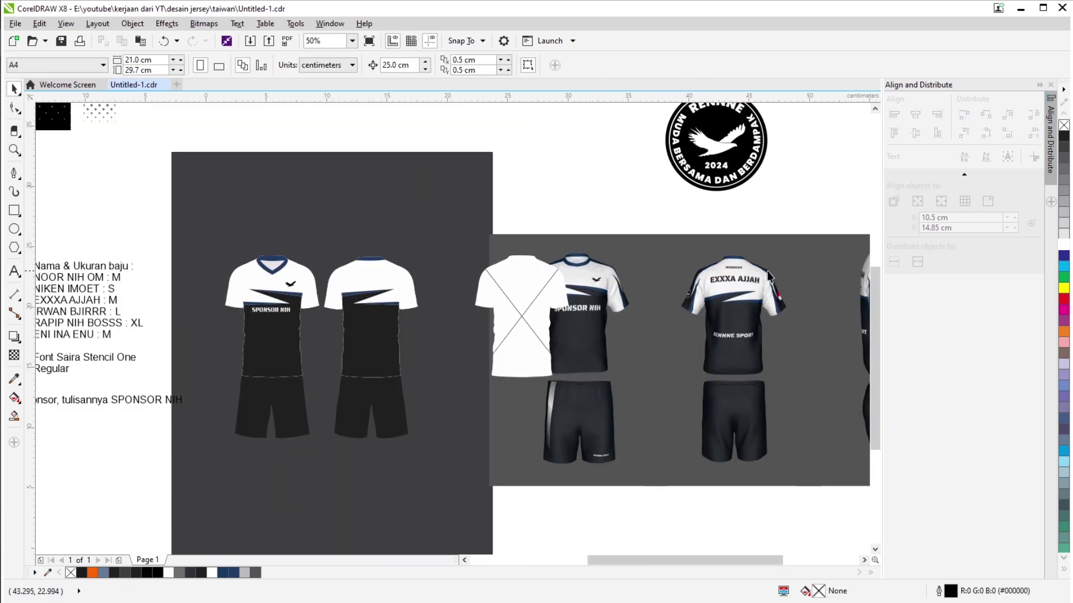
Place a copy of the sponsor text near the back collar.
scroll(369, 280, "down", 1)
scroll(308, 310, "up", 2)
key("Tab")
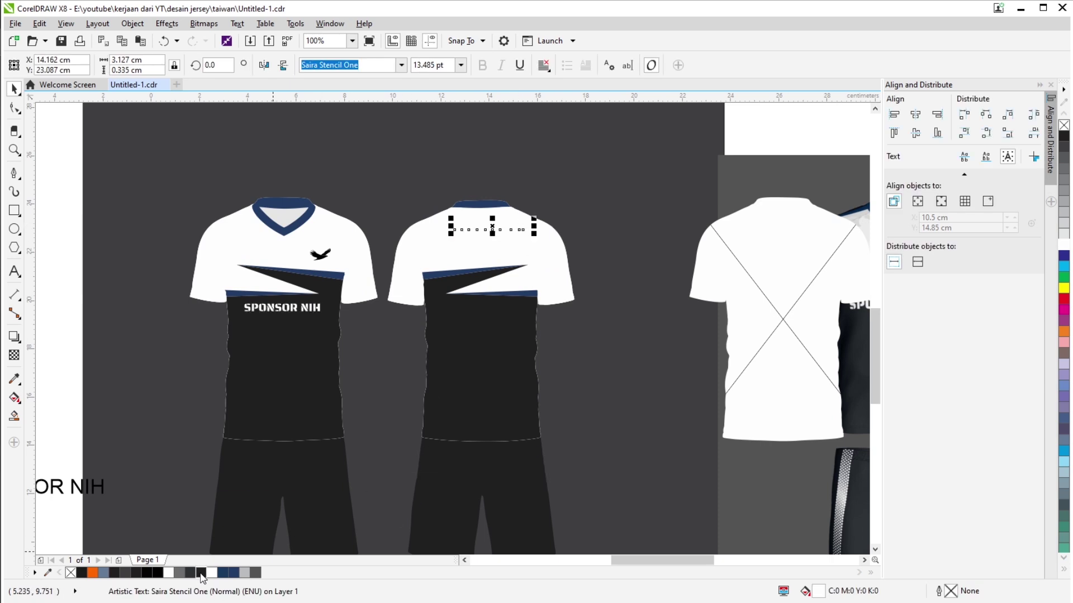
Make the collar text a black INDONESIA and position it under the back collar.
left_click(201, 573)
scroll(509, 226, "up", 1)
key("F10")
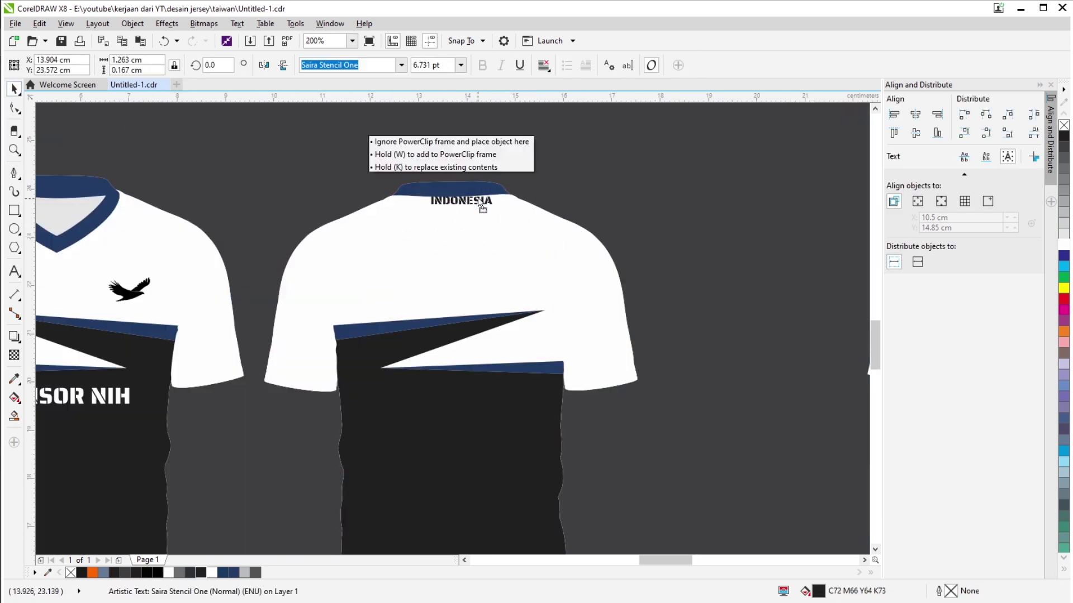
left_click_drag(478, 196, 468, 208)
scroll(467, 208, "down", 2)
scroll(531, 239, "up", 2)
Copy the player's name from the notes, set it to Saira Stencil One, and centre it on the back.
left_click(317, 236)
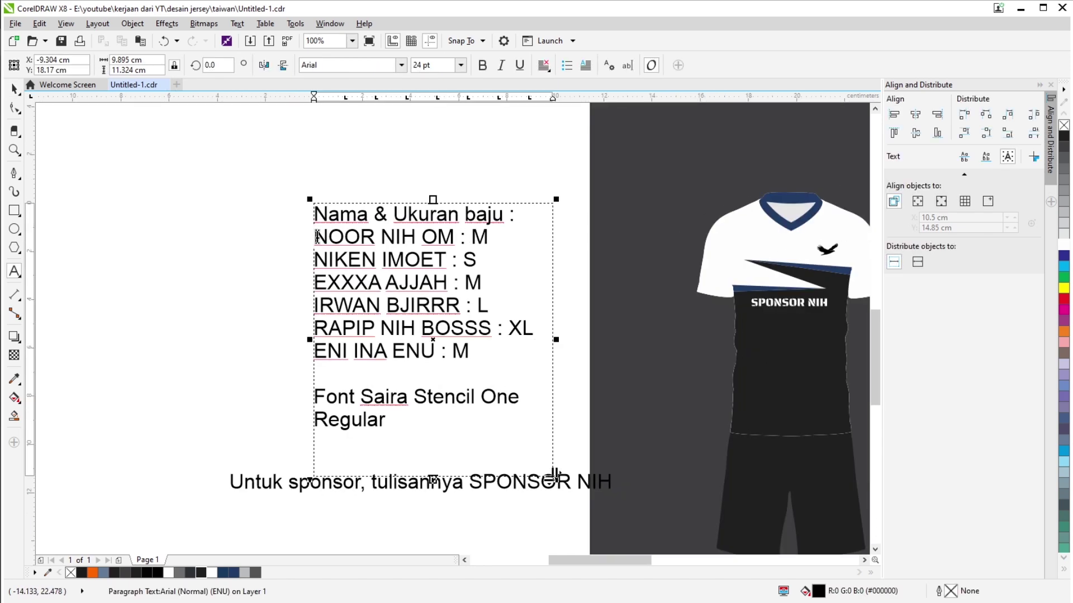
scroll(682, 267, "right", 5)
key("ctrl+space")
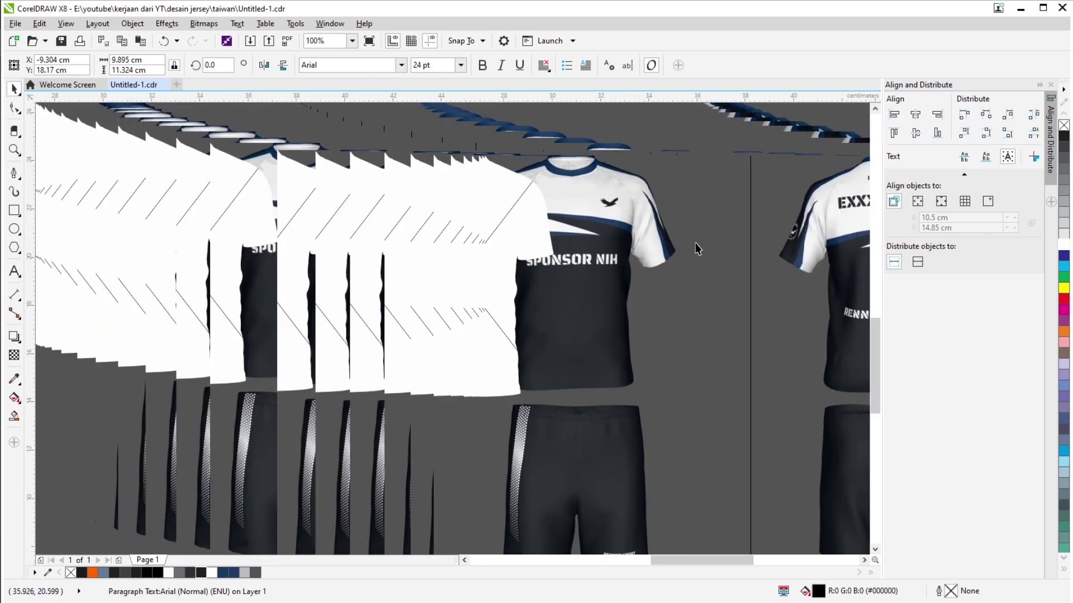
scroll(697, 244, "down", 2)
scroll(535, 204, "up", 2)
left_click(535, 239)
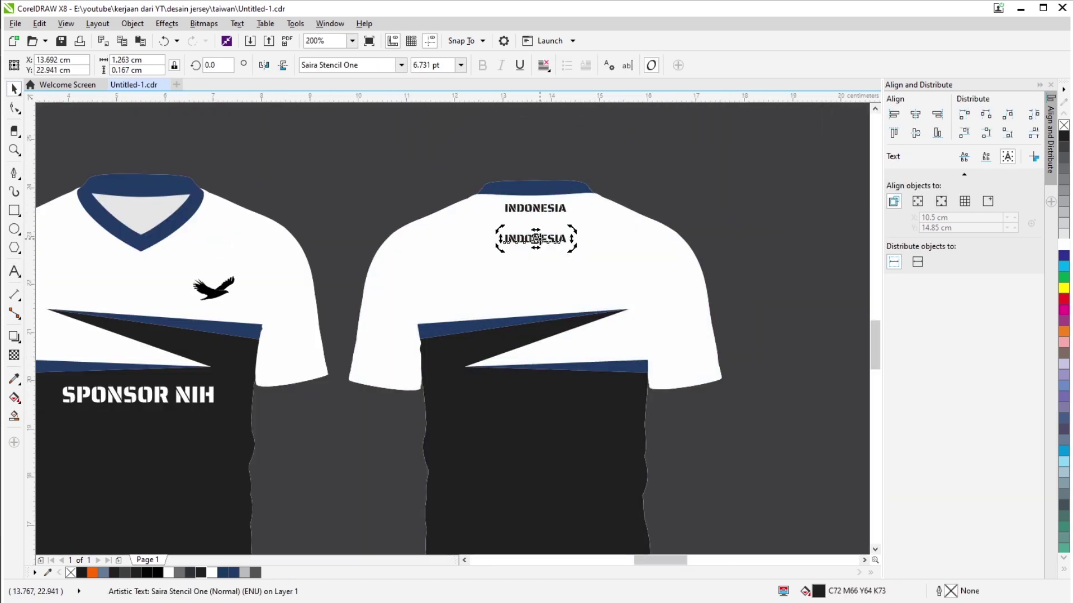
left_click(401, 64)
left_click(346, 81)
left_click_drag(762, 216, 637, 199)
key("Escape")
Review the back jersey group, then select the front eagle logo to check its size.
scroll(628, 232, "down", 2)
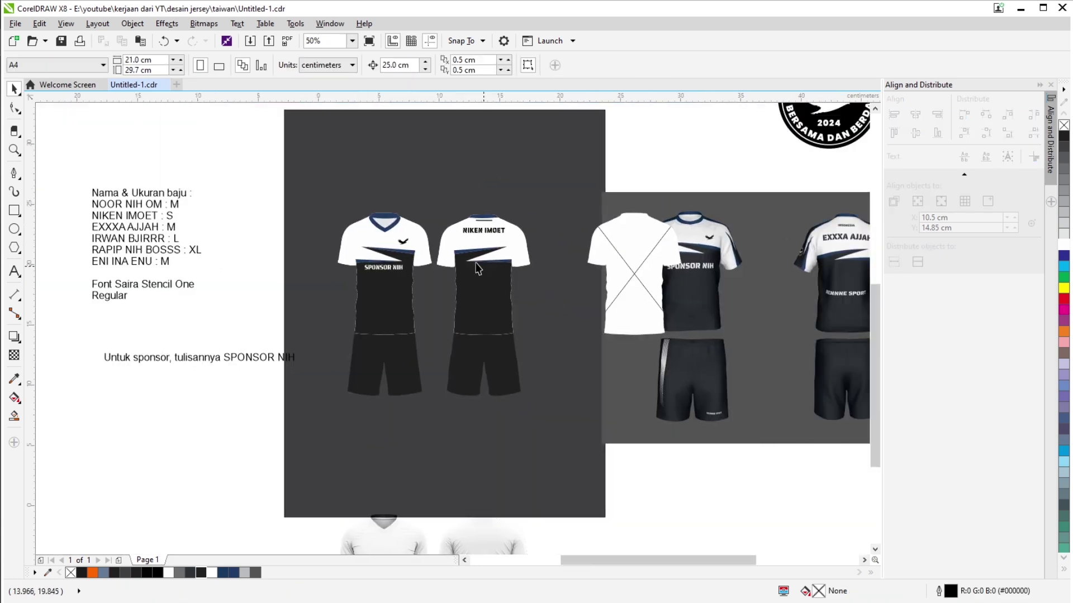
left_click(436, 246)
scroll(393, 387, "up", 2)
scroll(413, 335, "down", 3)
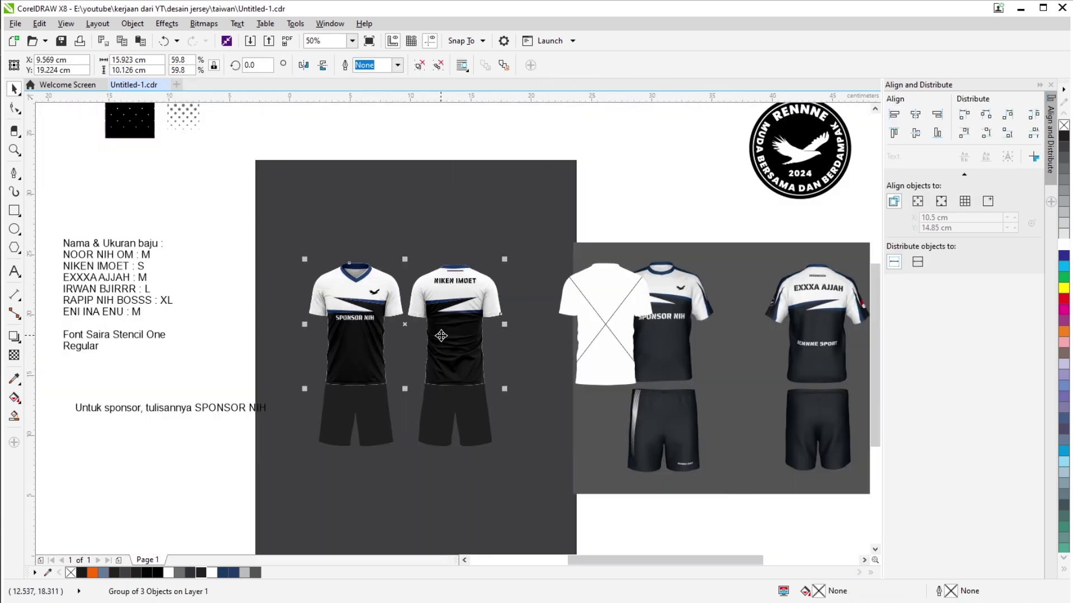
scroll(462, 295, "up", 3)
scroll(450, 304, "down", 2)
scroll(441, 285, "up", 2)
scroll(559, 234, "down", 2)
key("Escape")
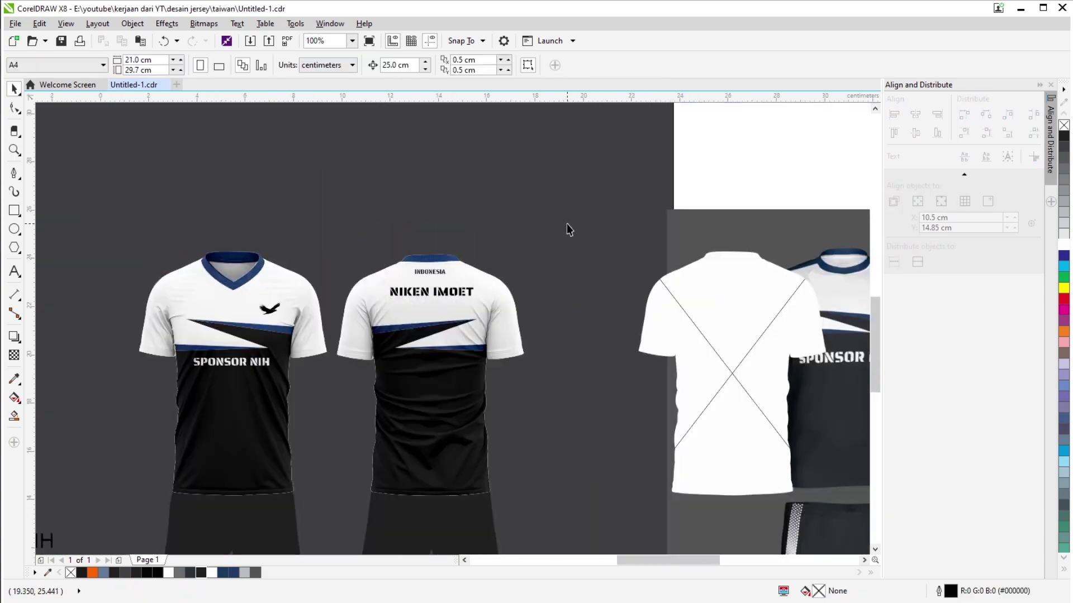
scroll(262, 327, "up", 2)
left_click(302, 249)
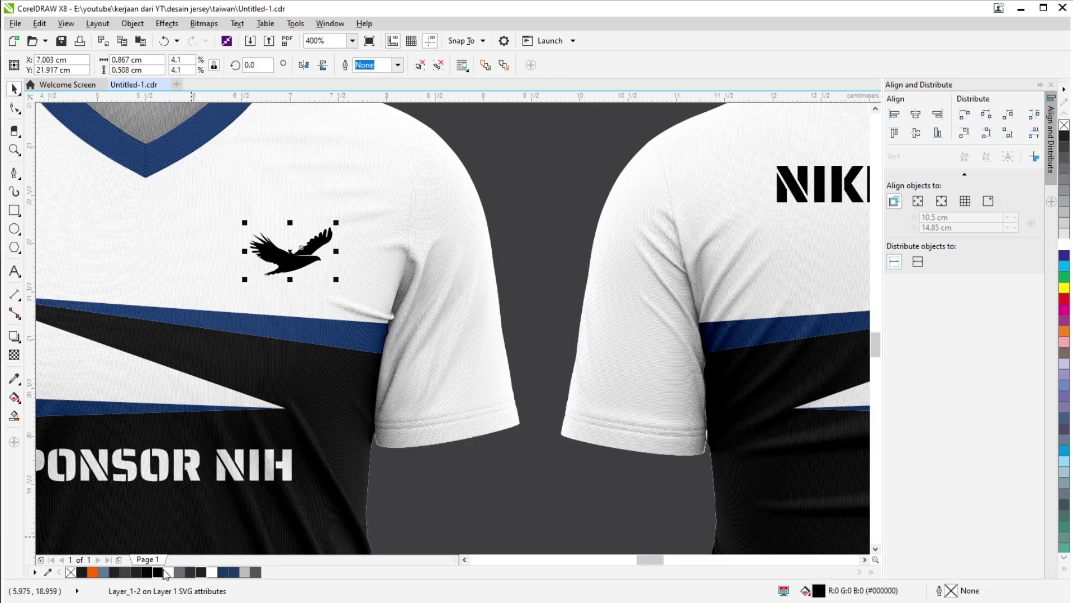
scroll(283, 279, "up", 1)
scroll(436, 280, "down", 4)
Deselect the eagle, select the back jersey group, and pan to the side-view sleeve emblem.
key("Escape")
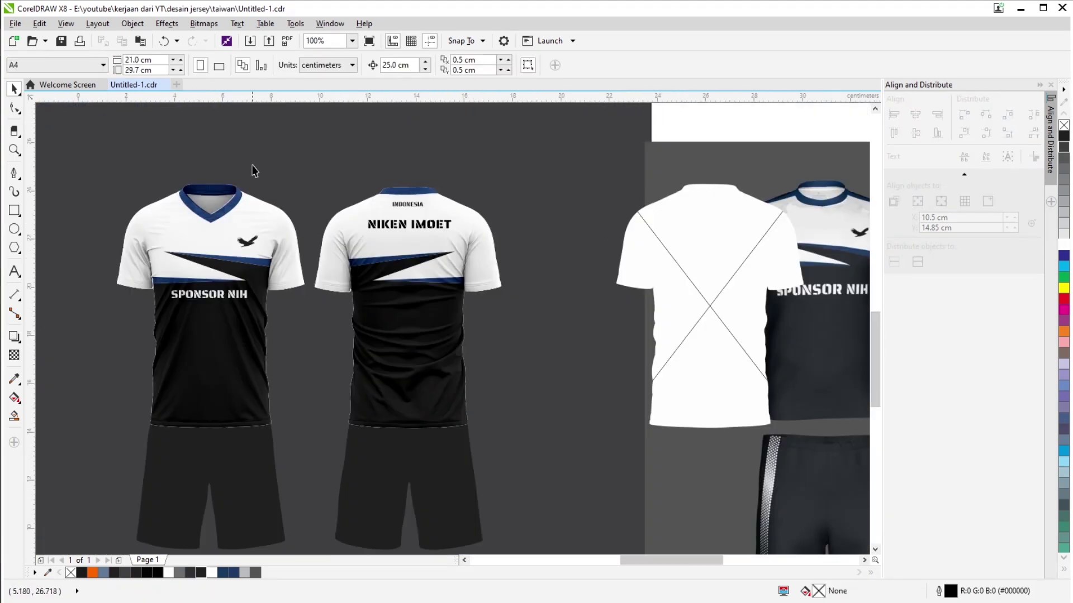
scroll(254, 170, "down", 1)
scroll(449, 205, "up", 1)
scroll(447, 201, "down", 1)
left_click(331, 251)
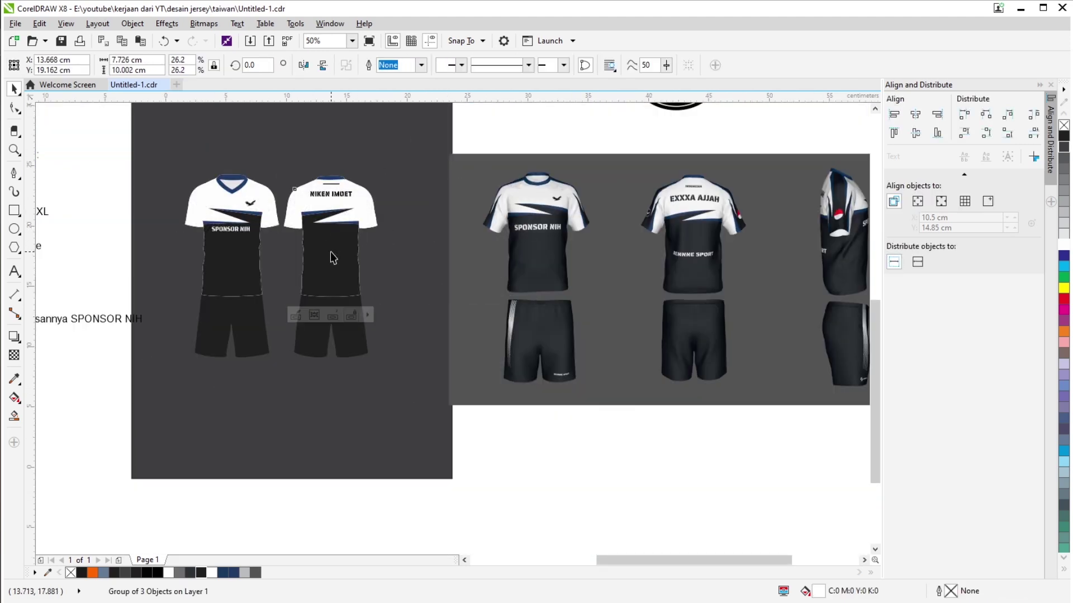
scroll(330, 257, "down", 2)
scroll(374, 196, "up", 3)
scroll(500, 284, "down", 4)
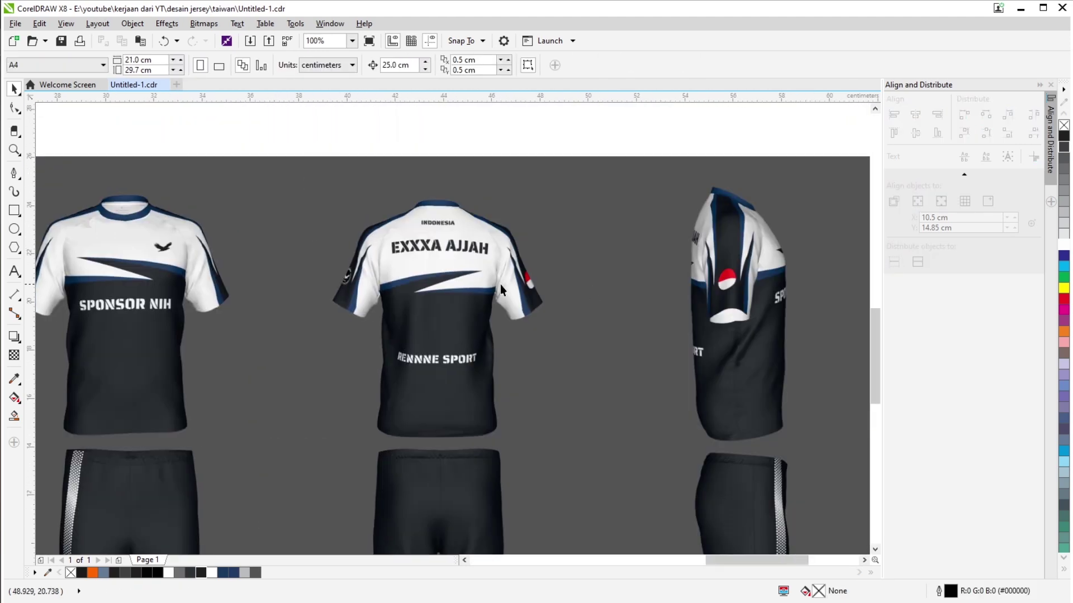
key("space")
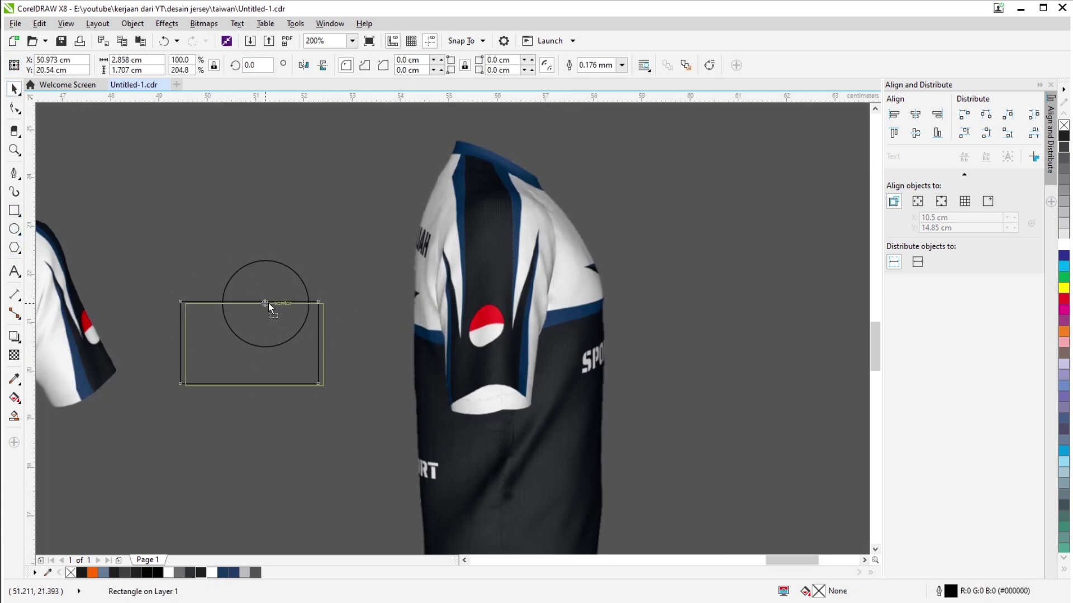
Align the rectangle's top edge to the circle's centre, then remove the leftover rectangle.
left_click_drag(268, 303, 273, 311)
scroll(273, 311, "up", 2)
scroll(307, 340, "down", 1)
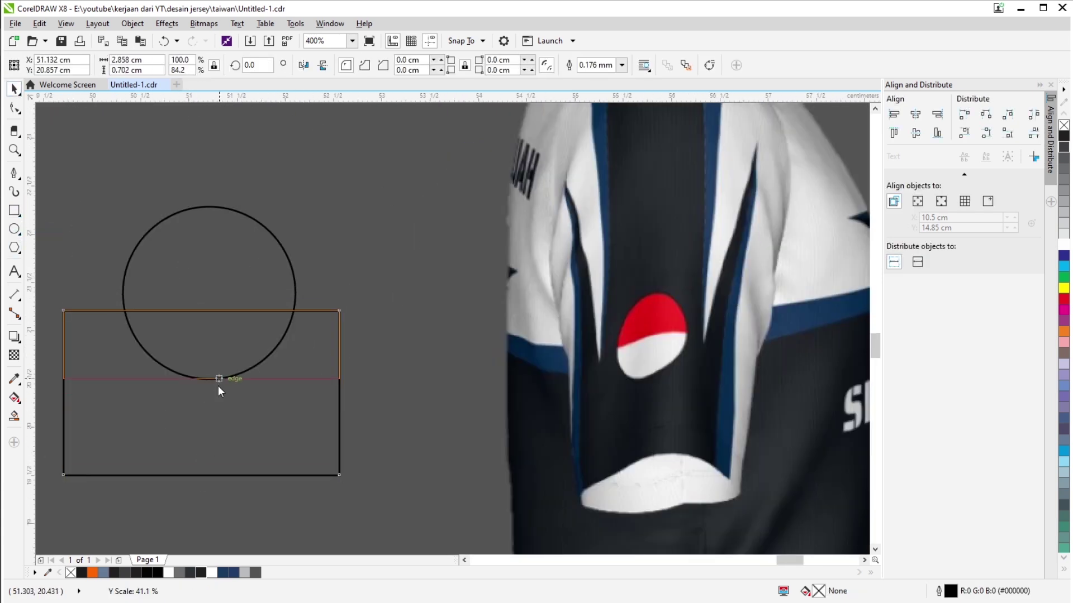
key("ctrl+z")
key("ctrl+z")
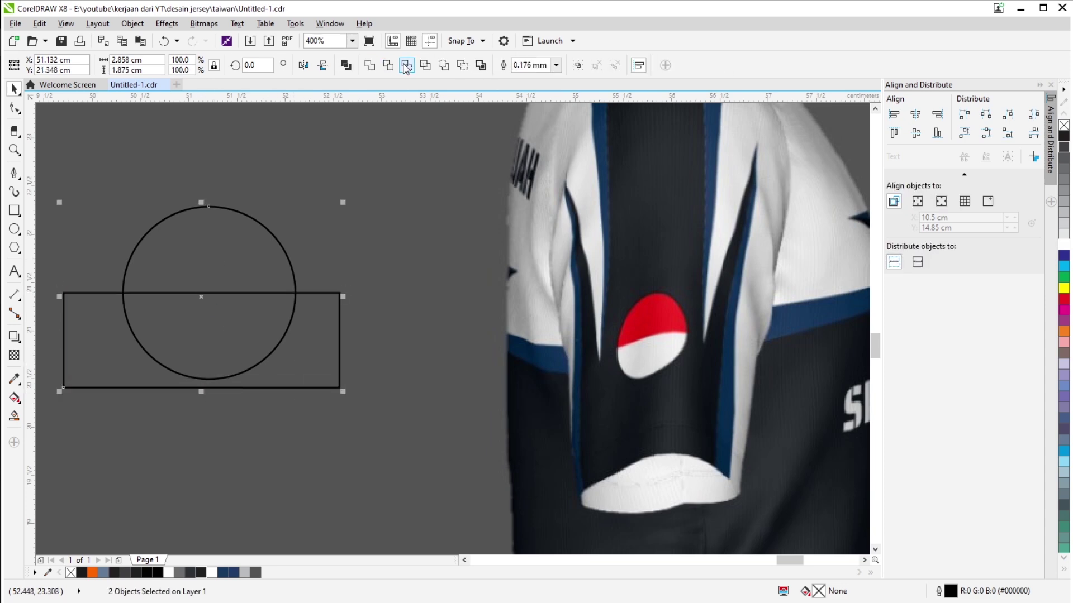
Fill the circle's top half red and its bottom half white.
left_click(14, 396)
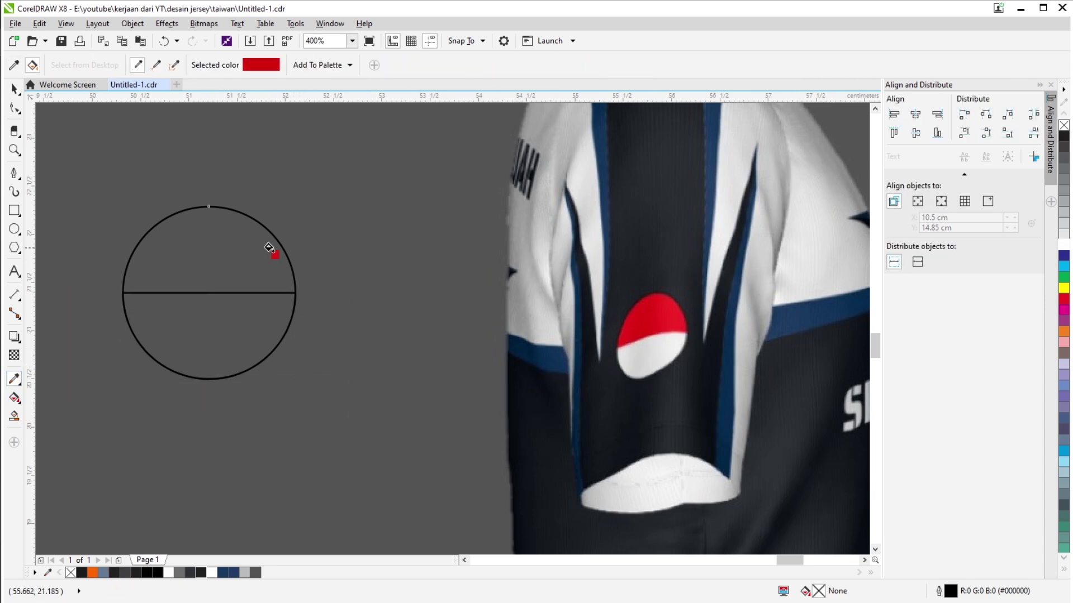
left_click(273, 249)
scroll(400, 237, "down", 1)
scroll(671, 279, "down", 3)
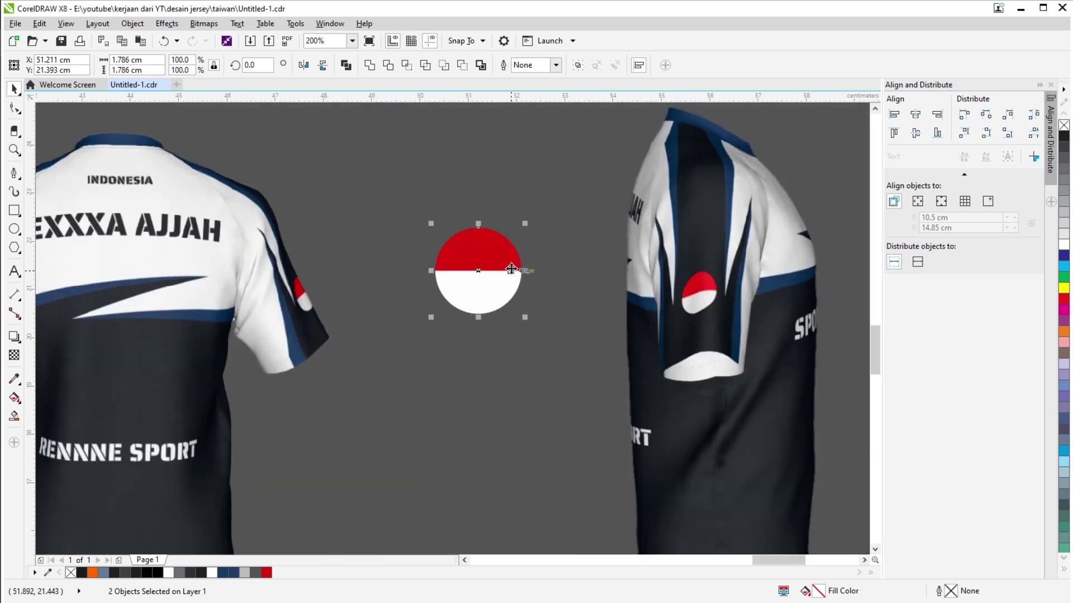
Group the red and white halves and move the patch above the back jersey.
key("ctrl+g")
scroll(642, 285, "down", 2)
scroll(608, 284, "up", 2)
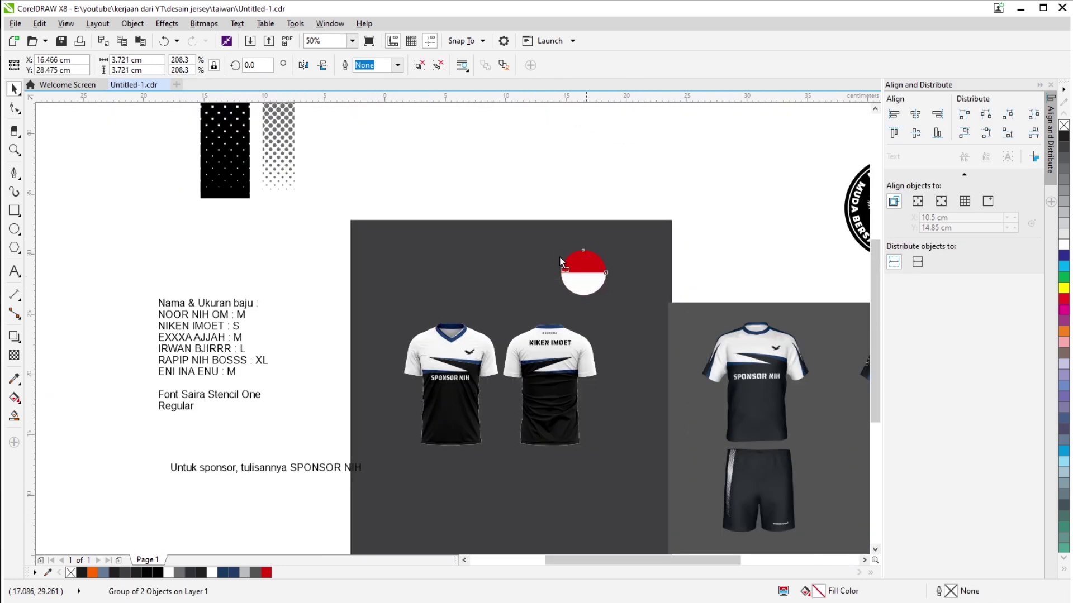
left_click_drag(560, 261, 330, 170)
scroll(330, 170, "down", 1)
scroll(543, 254, "up", 1)
scroll(638, 289, "up", 2)
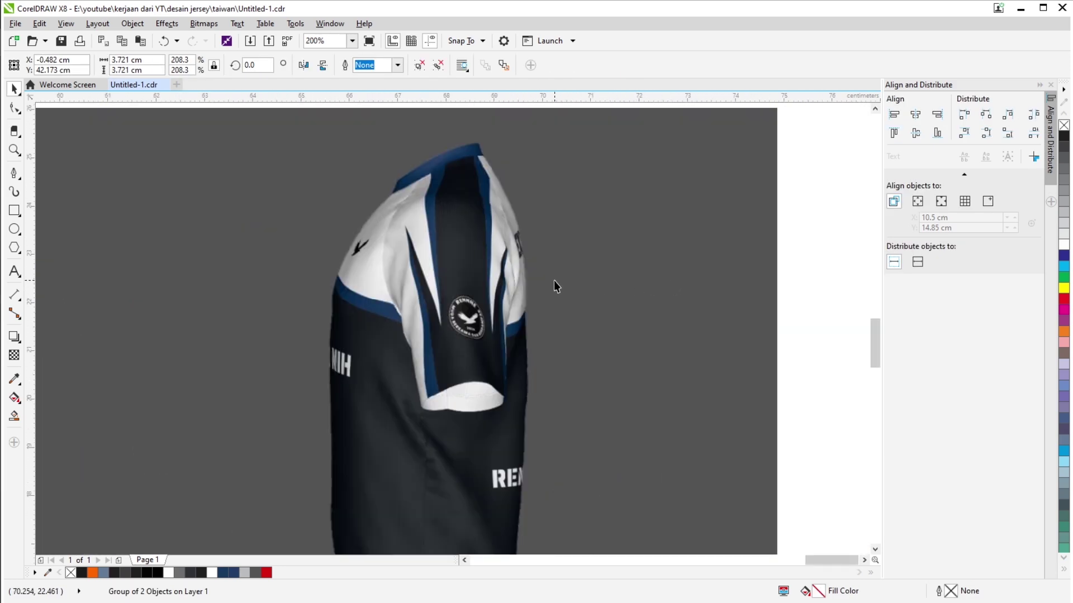
Move the loose sleeve curve from between the jerseys onto the front jersey's sleeve.
key("Escape")
scroll(530, 313, "down", 2)
scroll(447, 291, "up", 1)
scroll(370, 257, "up", 3)
scroll(345, 229, "down", 2)
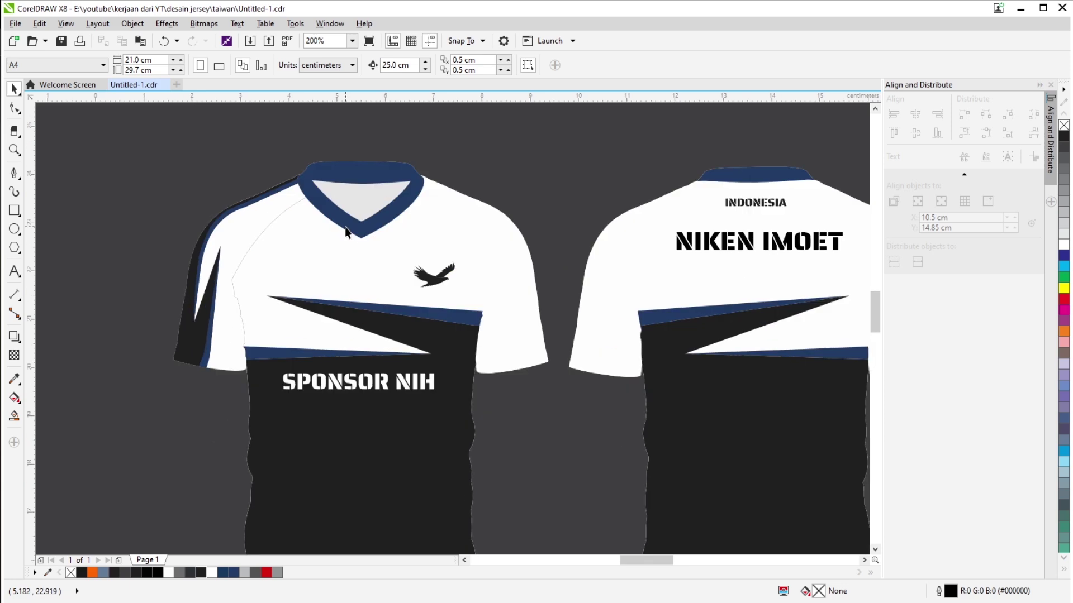
scroll(346, 231, "down", 1)
scroll(375, 240, "up", 1)
left_click(15, 171)
scroll(266, 321, "down", 1)
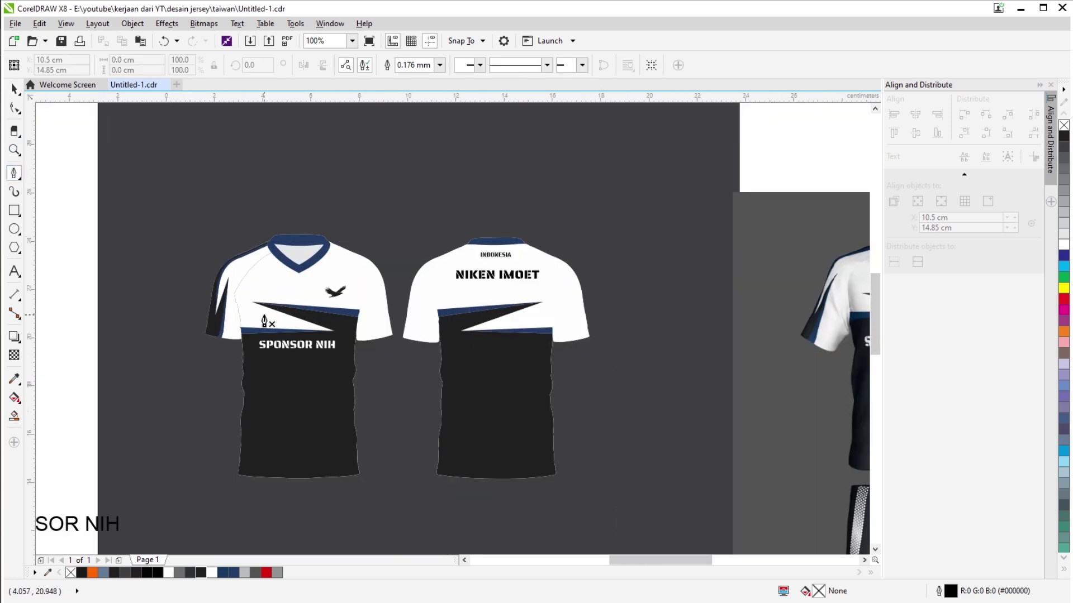
scroll(264, 321, "up", 1)
scroll(454, 310, "down", 1)
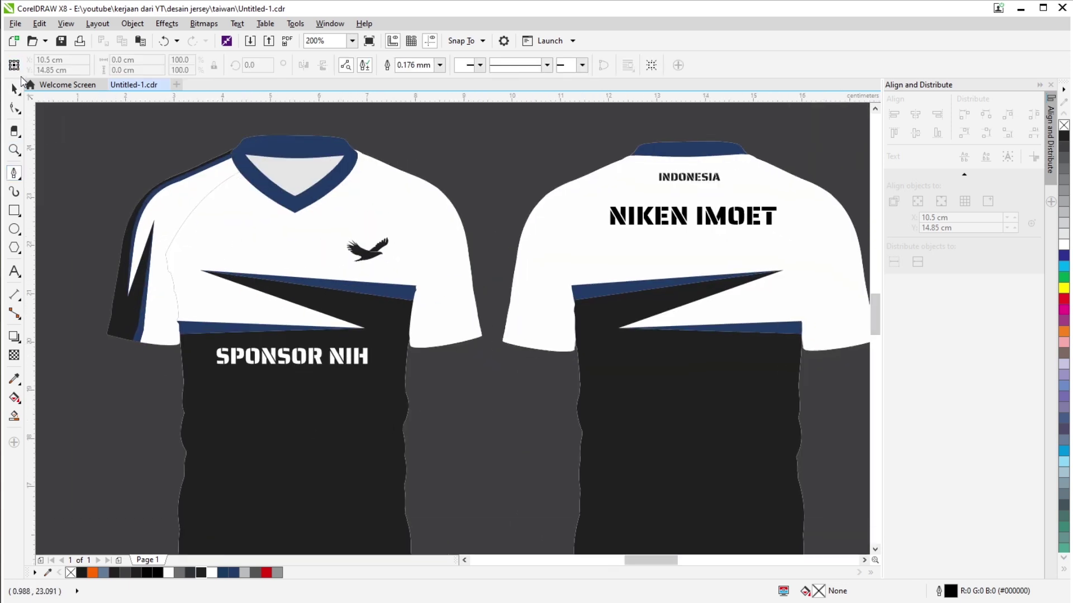
scroll(254, 250, "up", 1)
scroll(222, 223, "down", 1)
left_click(499, 224)
left_click_drag(499, 224, 380, 175)
Position the grey sleeve shape on the front jersey and nudge it into alignment.
left_click_drag(530, 207, 436, 206)
scroll(508, 323, "up", 1)
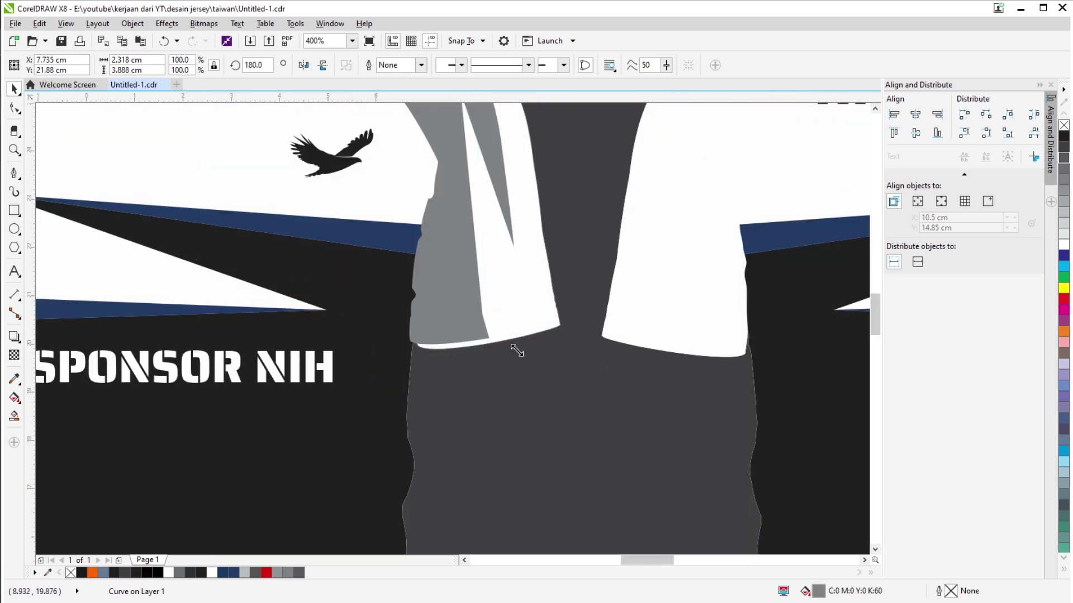
scroll(517, 350, "down", 1)
scroll(496, 223, "up", 1)
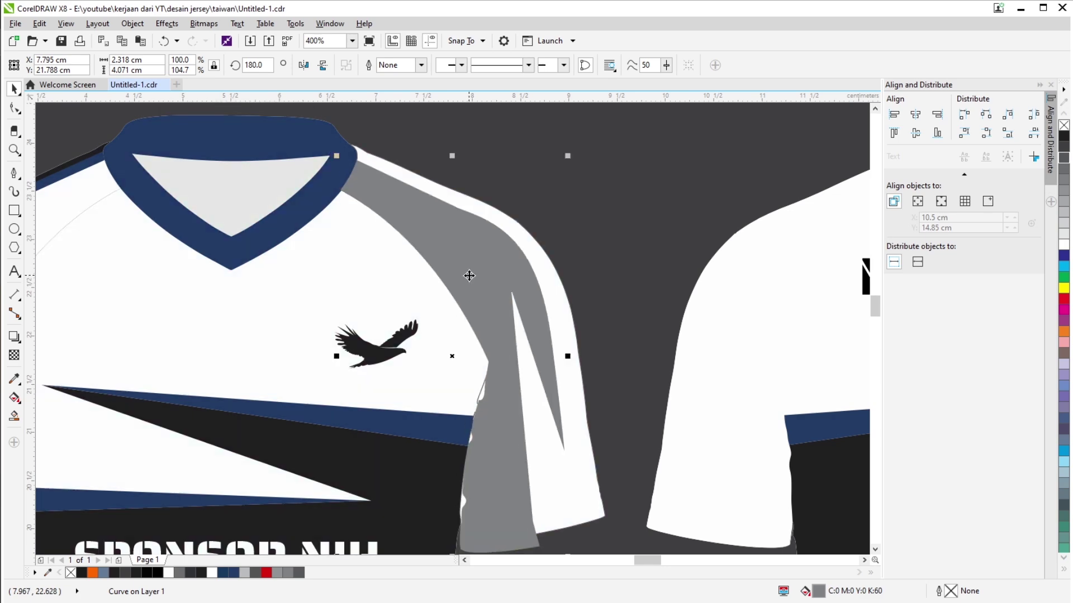
left_click_drag(464, 277, 462, 275)
Start a black Pen line down the sleeve edge from the top toward the cuff.
left_click(14, 173)
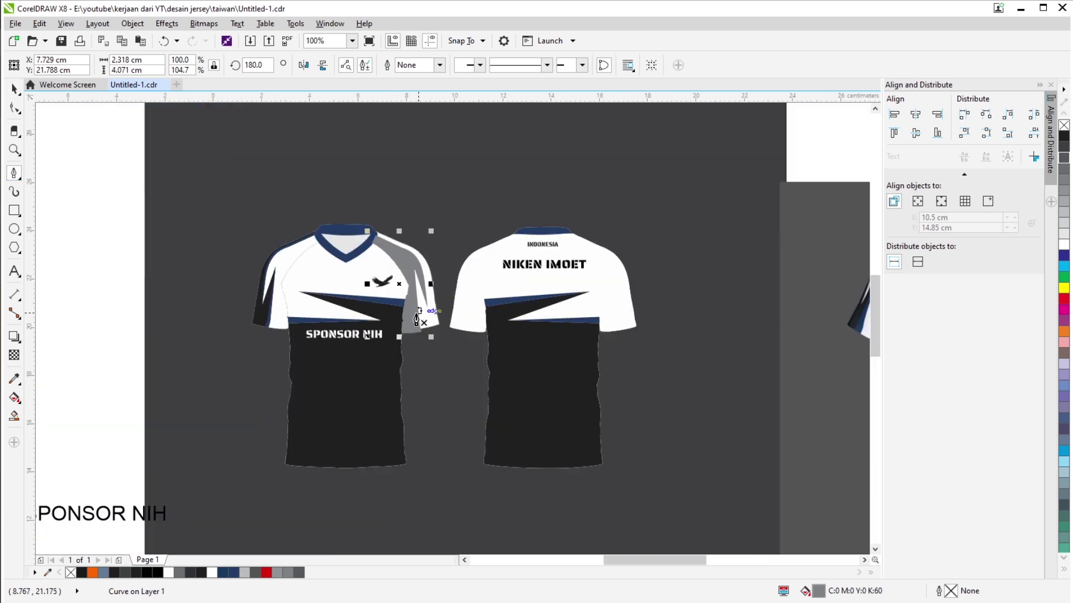
scroll(271, 327, "down", 1)
scroll(542, 303, "up", 1)
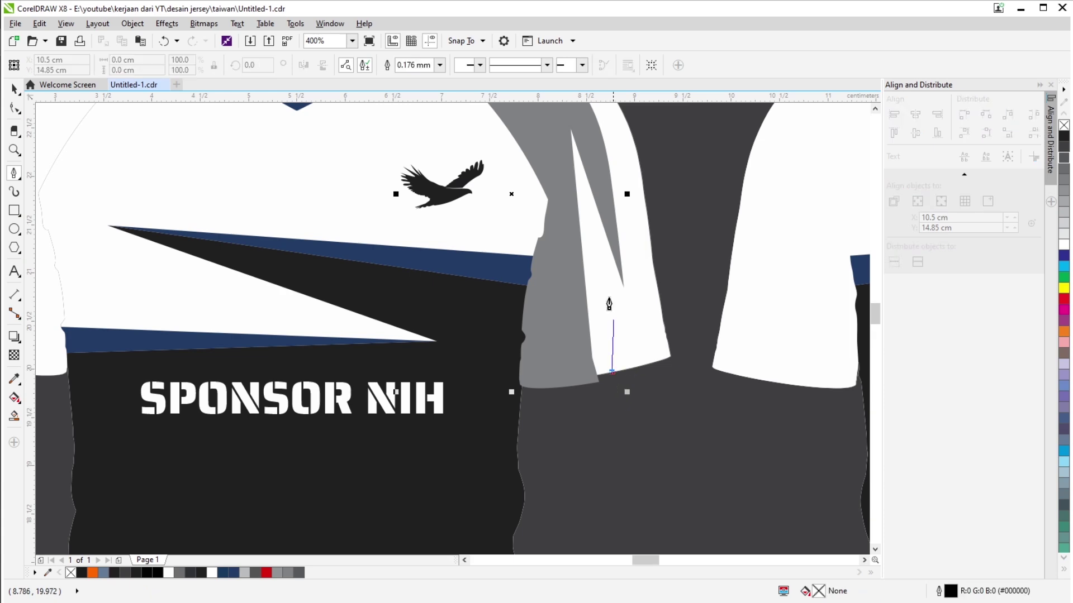
scroll(609, 305, "up", 2)
scroll(574, 438, "down", 1)
left_click(482, 276)
left_click(469, 236)
scroll(452, 505, "down", 1)
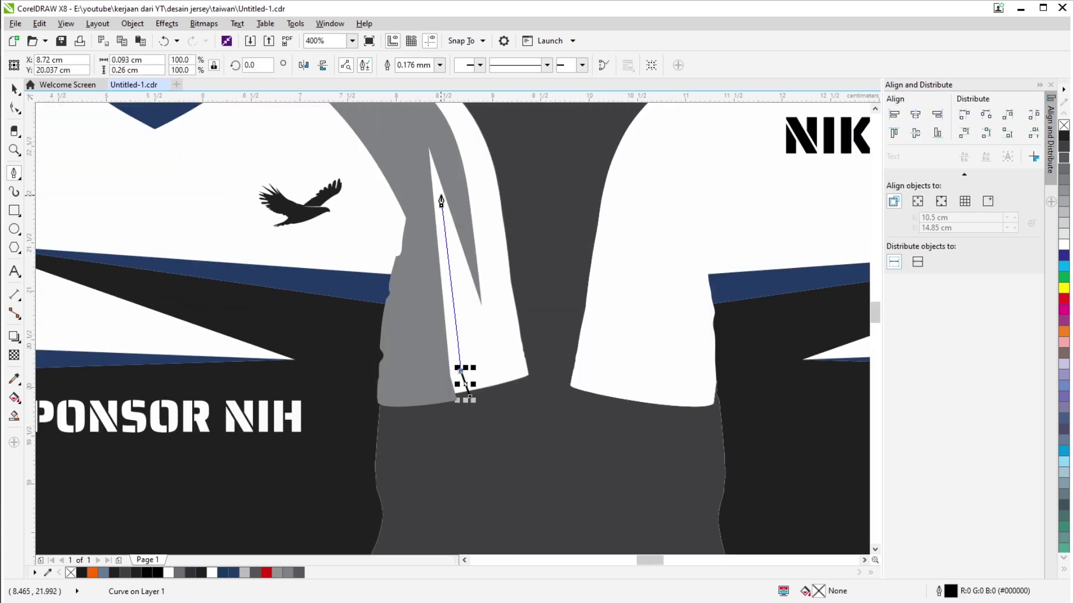
left_click(429, 150)
scroll(429, 150, "down", 1)
scroll(503, 279, "up", 2)
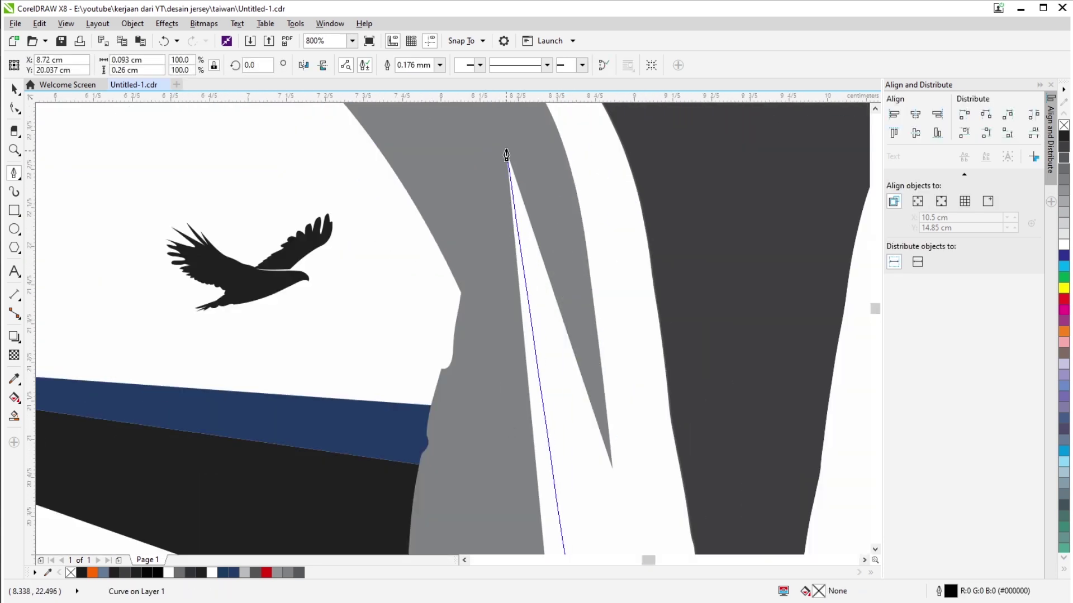
scroll(557, 381, "down", 1)
scroll(553, 423, "up", 1)
Continue the black line along the shoulder to the seam and finish it.
left_click(538, 362)
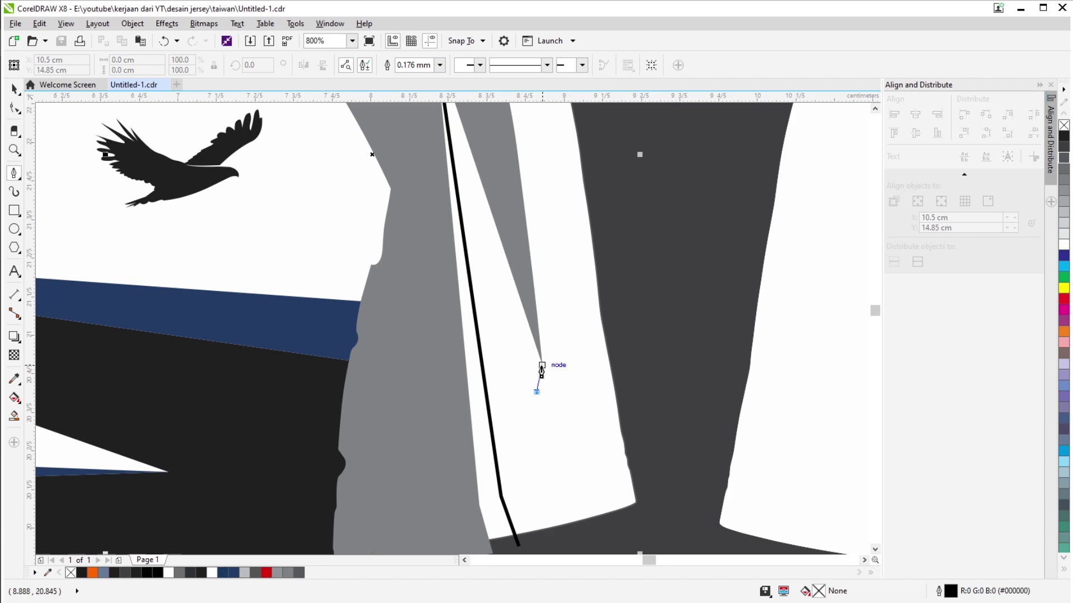
scroll(535, 335, "up", 2)
scroll(523, 210, "up", 2)
left_click(485, 267)
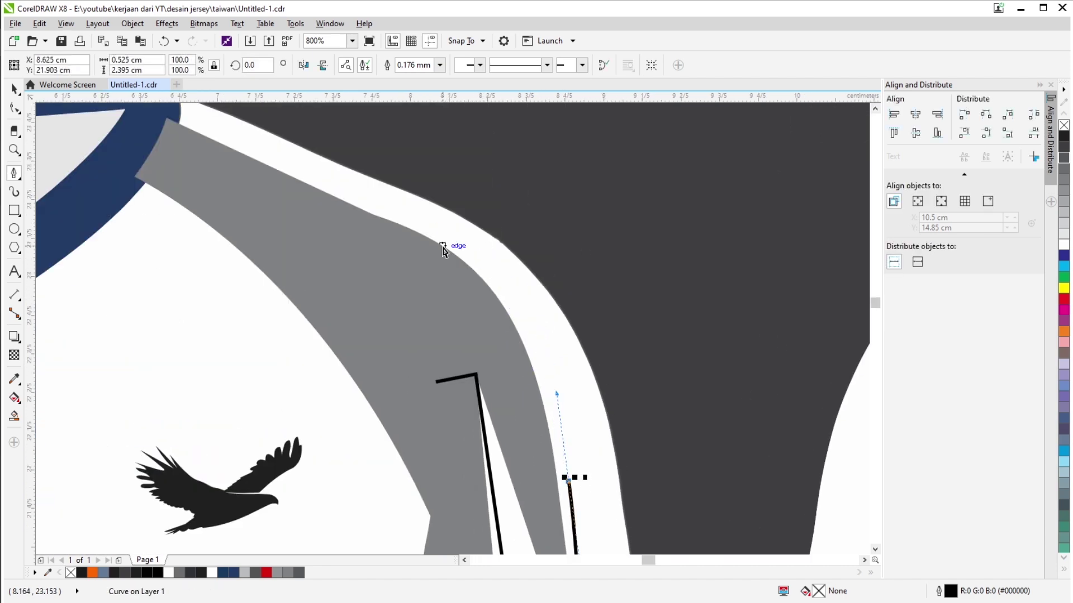
left_click(350, 195)
scroll(253, 194, "down", 1)
scroll(253, 194, "up", 1)
scroll(402, 229, "down", 2)
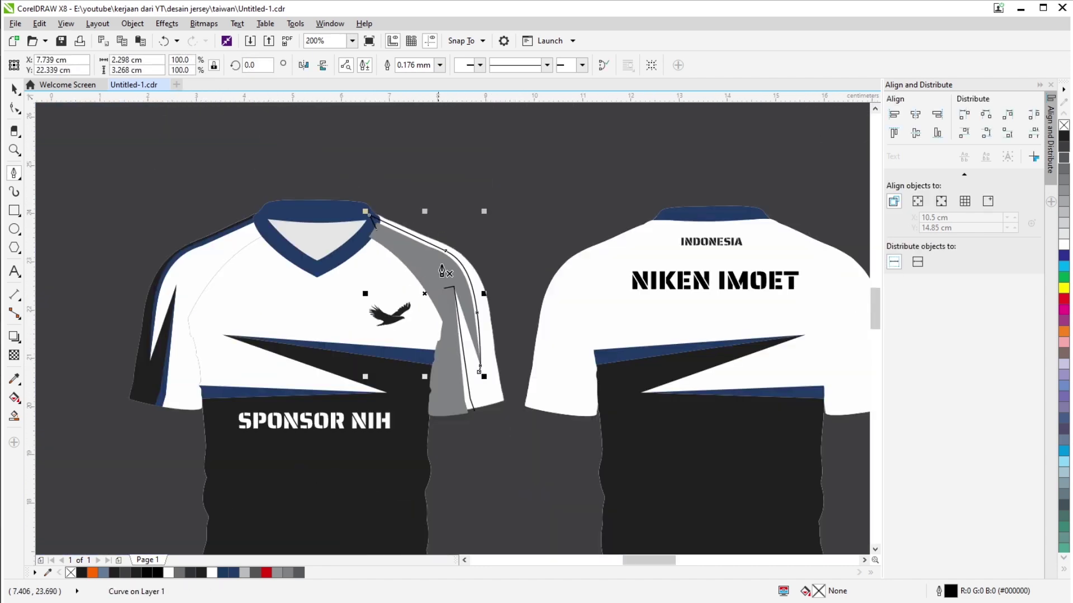
key("F10")
Select the top node of the new black sleeve line.
scroll(415, 219, "up", 3)
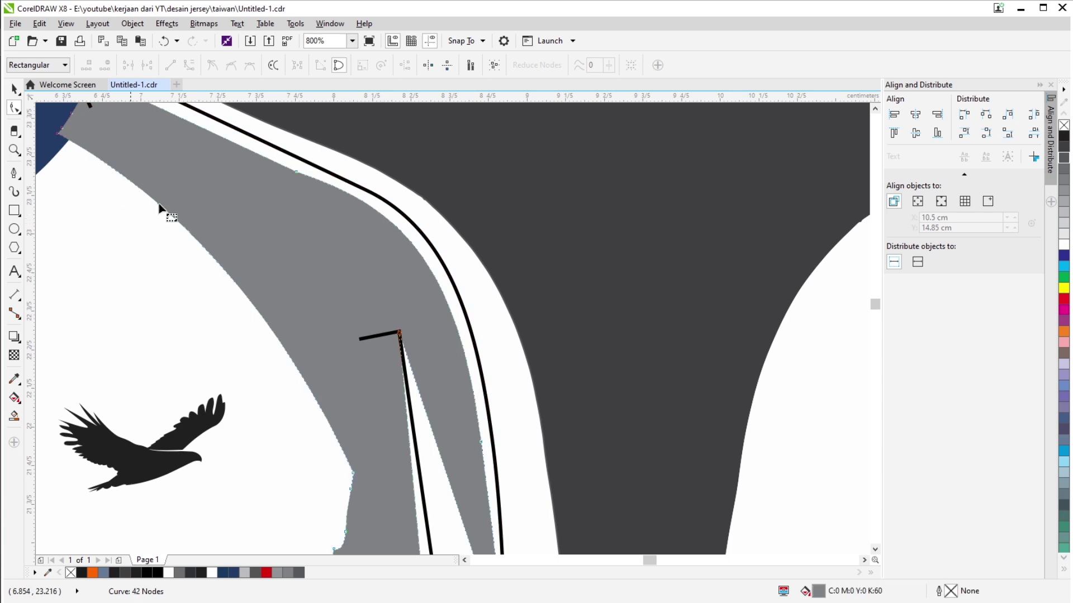
scroll(419, 291, "down", 2)
scroll(368, 211, "up", 3)
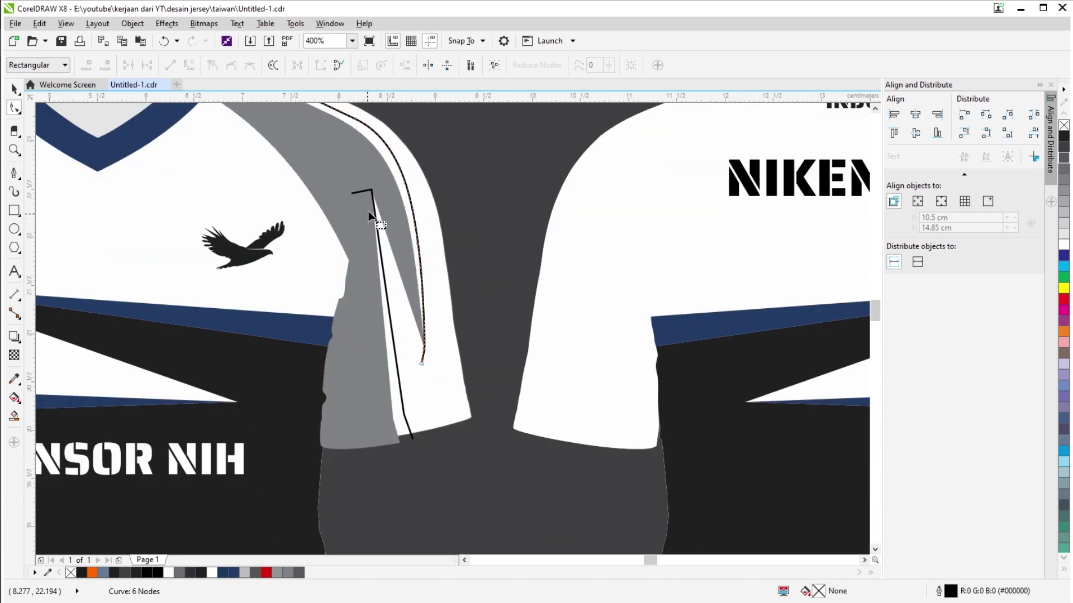
left_click(374, 165)
scroll(392, 239, "down", 1)
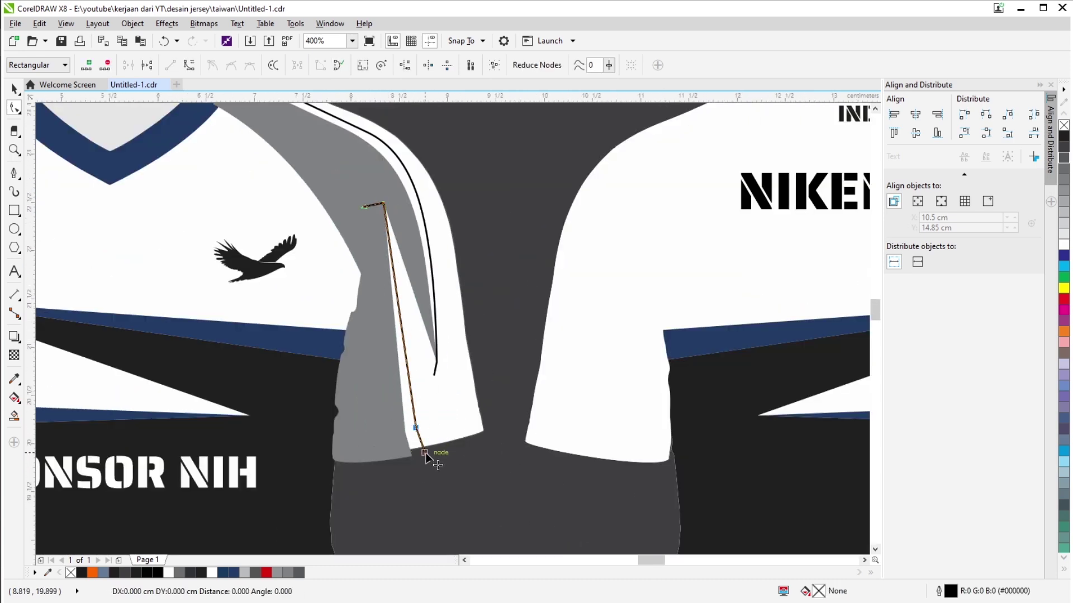
scroll(425, 454, "up", 1)
scroll(428, 452, "down", 2)
left_click(14, 416)
Undo the accidental blue-grey background fill and delete the selected stray sleeve lines.
left_click(410, 390)
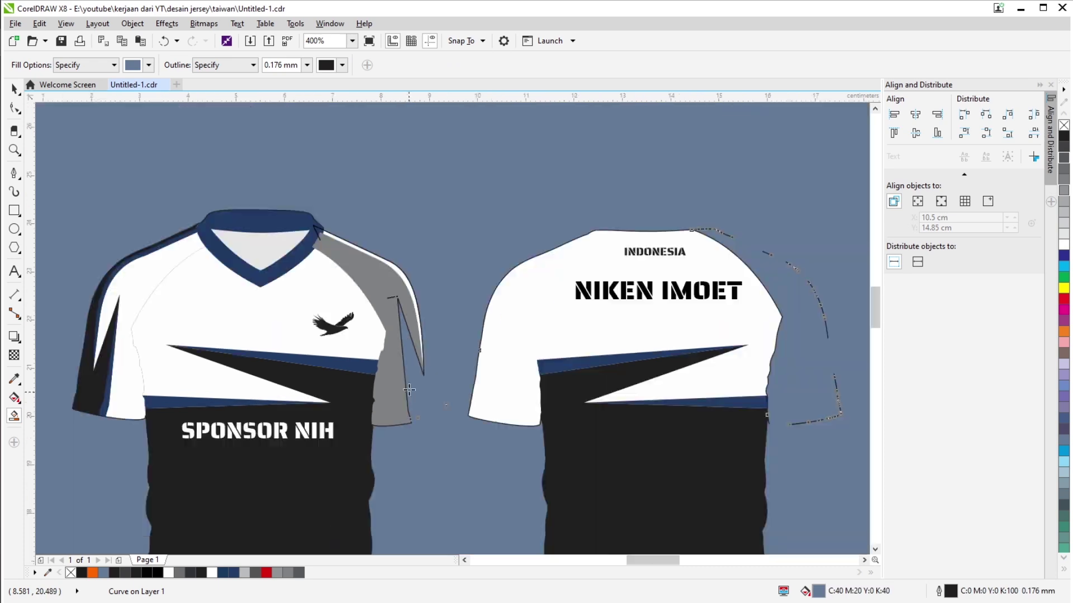
key("ctrl+z")
key("space")
scroll(409, 390, "down", 2)
scroll(363, 274, "up", 1)
left_click_drag(299, 200, 168, 491)
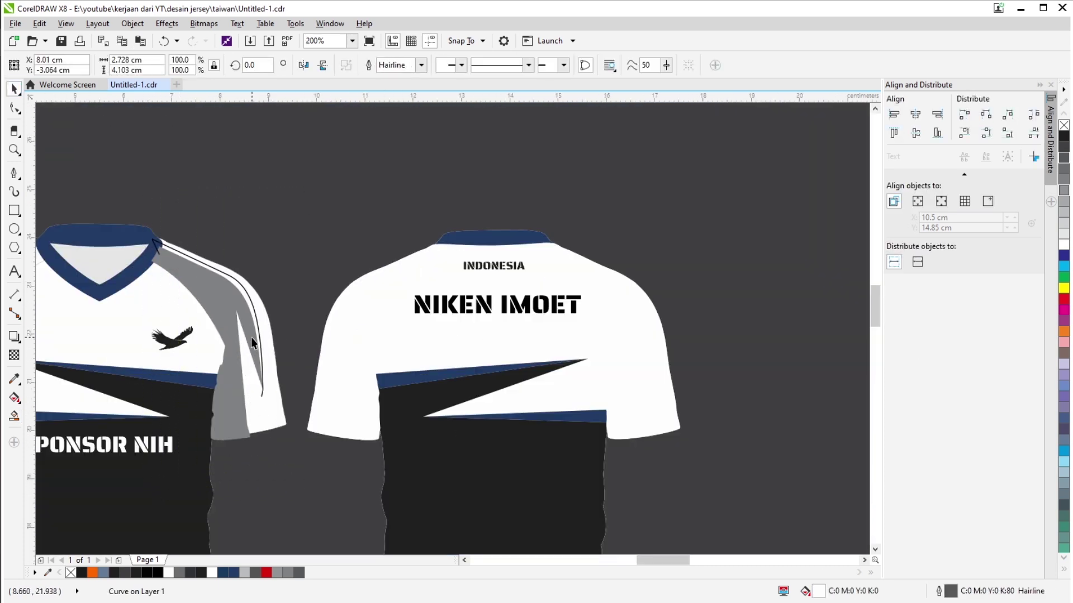
scroll(251, 337, "down", 2)
left_click_drag(246, 388, 531, 410)
scroll(263, 366, "down", 2)
key("Delete")
left_click_drag(659, 260, 461, 424)
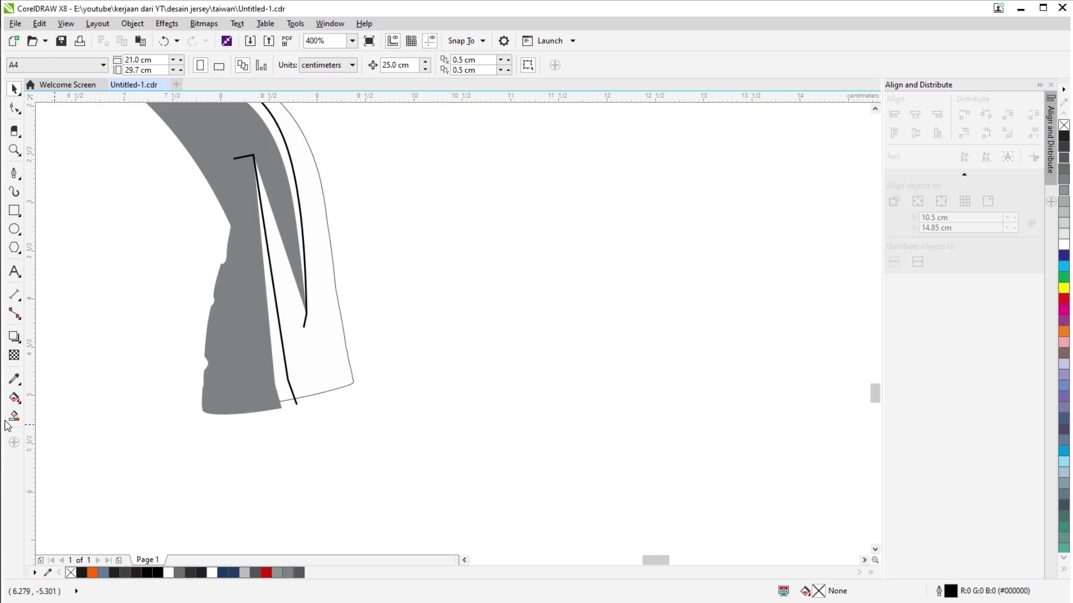
Smart Fill the strip beside the black line and the main sleeve area with blue-grey.
left_click(14, 414)
left_click(274, 279)
scroll(349, 379, "up", 2)
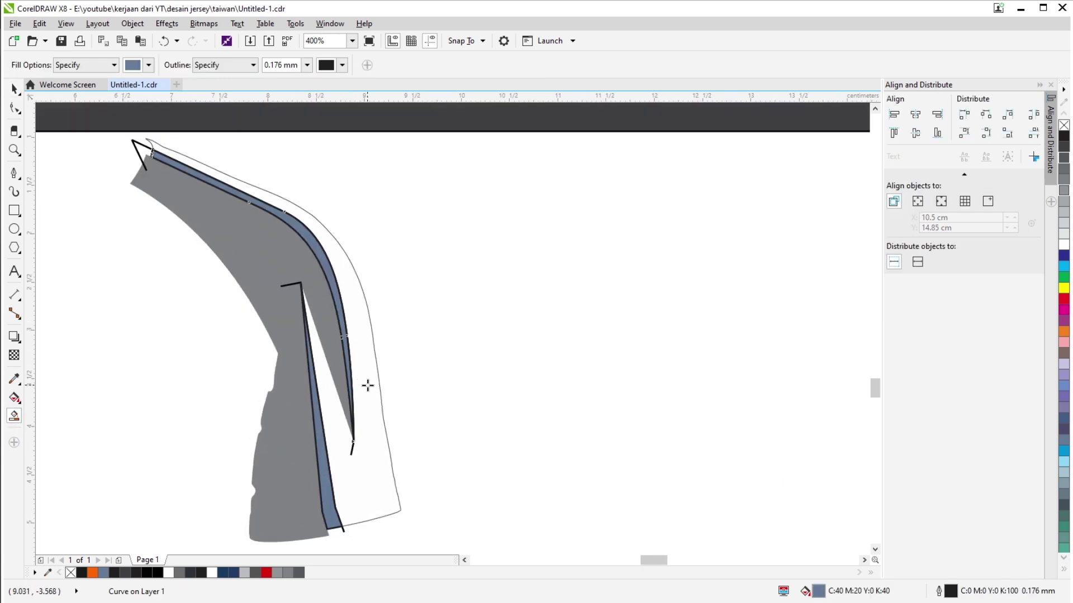
left_click(14, 88)
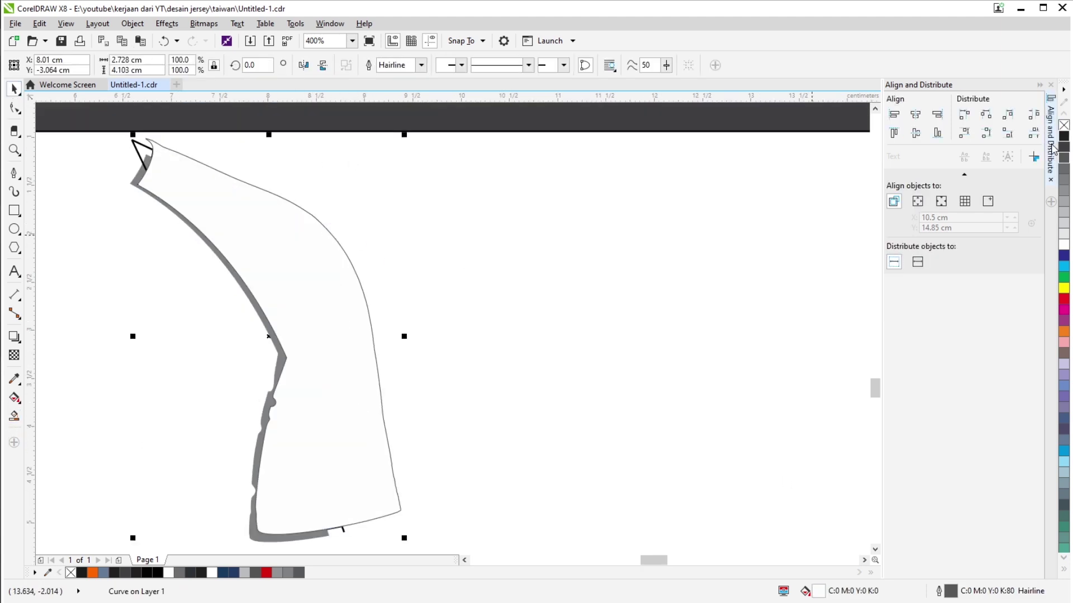
left_click(14, 414)
left_click(264, 239)
key("space")
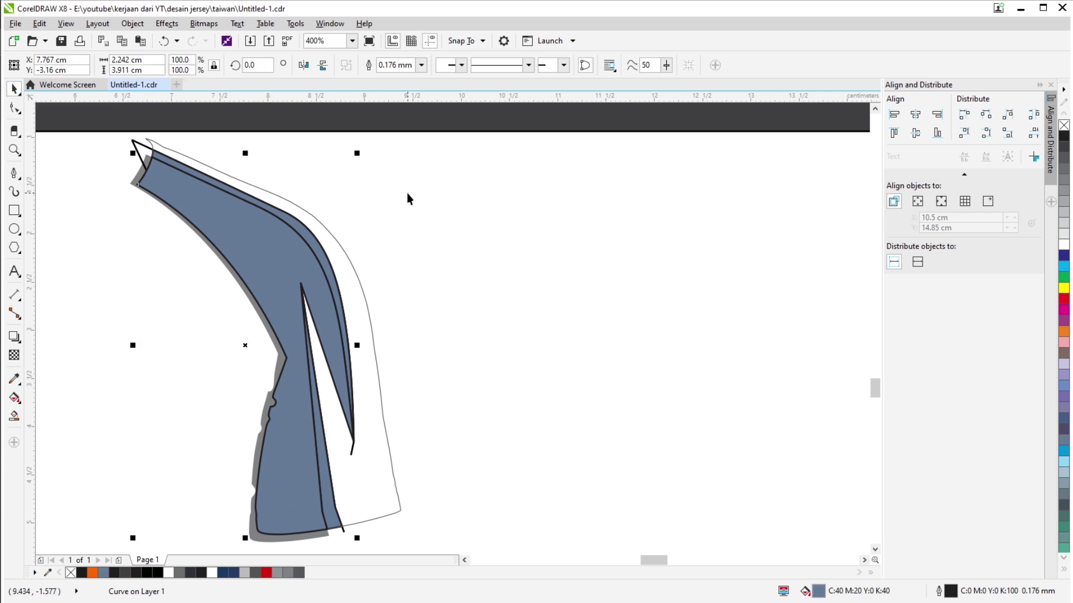
scroll(406, 198, "down", 3)
scroll(352, 208, "up", 3)
scroll(330, 528, "up", 5)
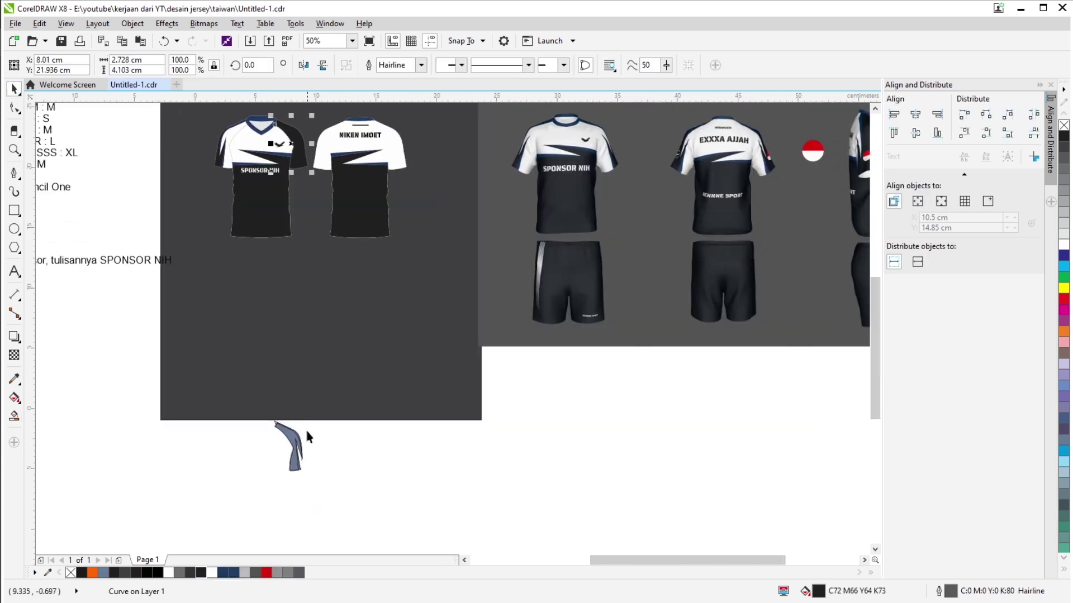
Bring the two thin edge strips in front of the blue-grey sleeve panel.
left_click(262, 426)
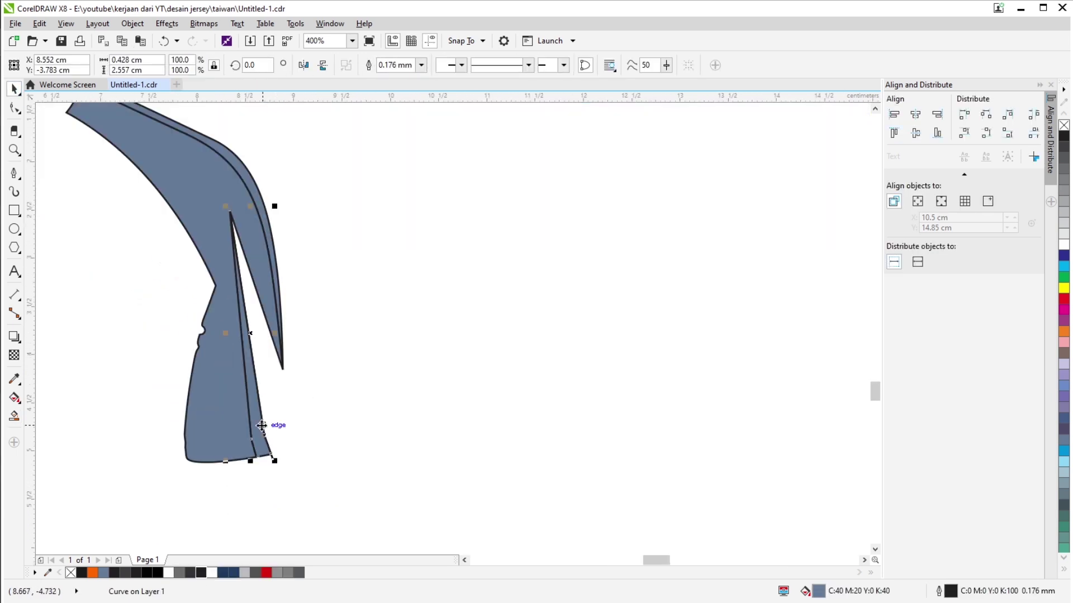
scroll(274, 457, "up", 2)
scroll(299, 295, "down", 2)
left_click(283, 262, "shift")
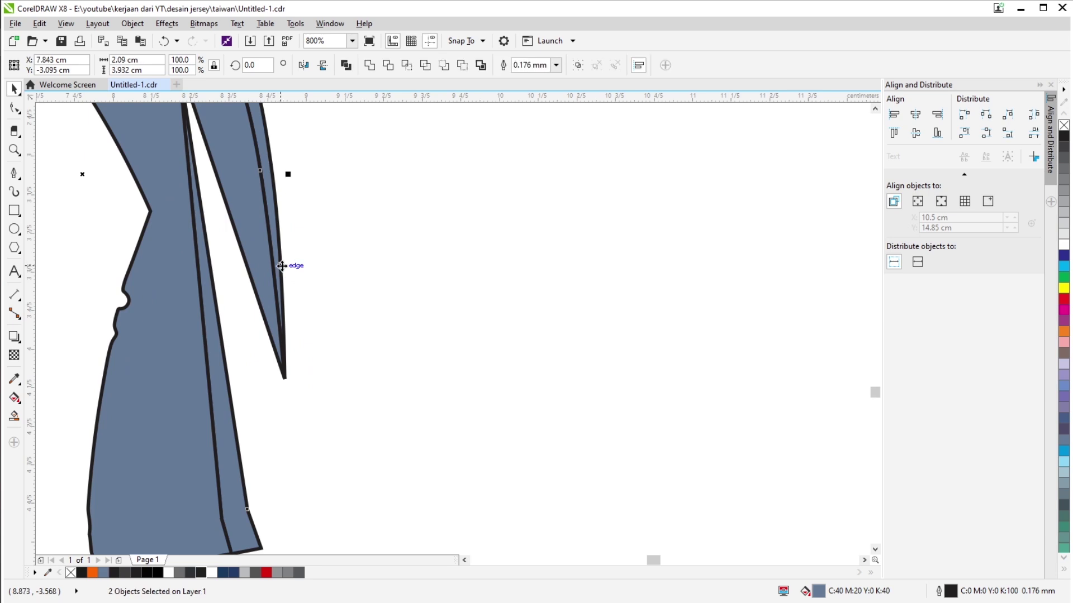
key("shift+Page_Up")
scroll(371, 383, "down", 3)
scroll(374, 368, "up", 2)
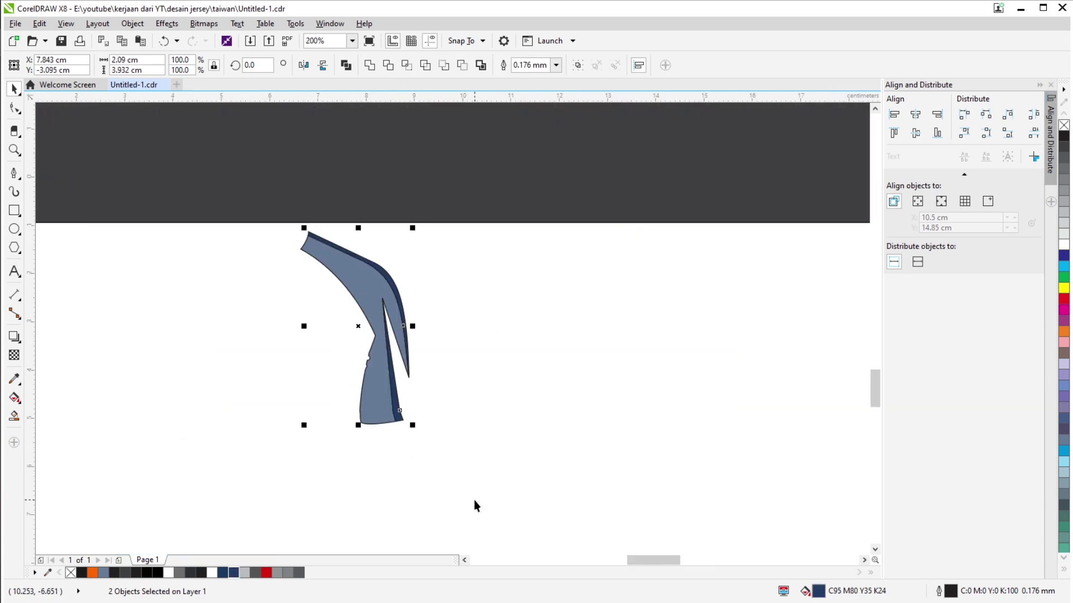
scroll(528, 189, "down", 2)
scroll(550, 174, "up", 2)
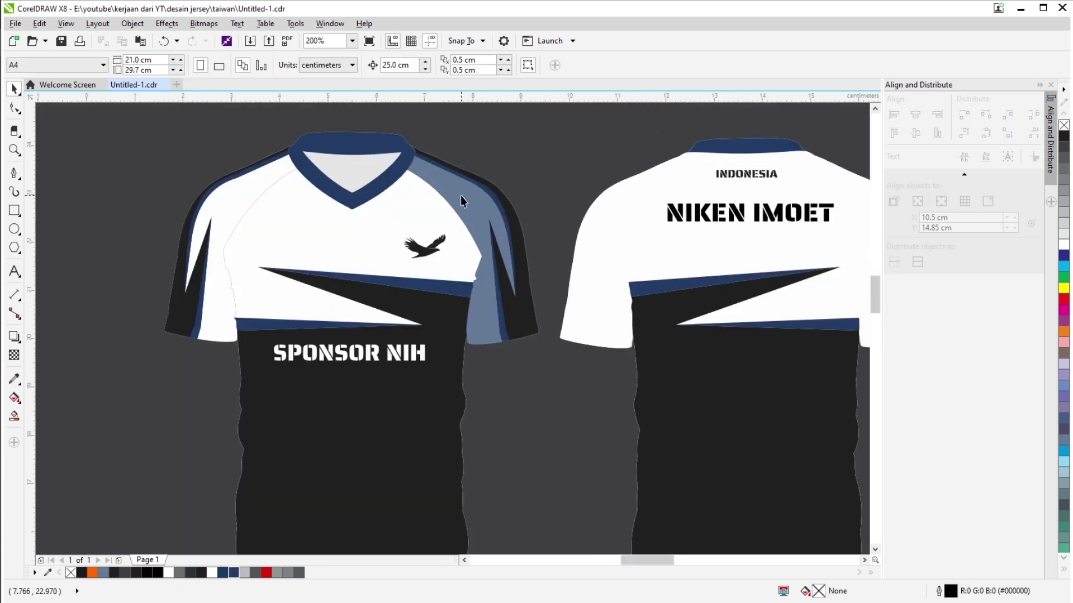
left_click(468, 280)
Undo the sleeve curve's colour change and move between the 3D mockups and flat jerseys.
key("ctrl+z")
scroll(395, 347, "down", 2)
key("Escape")
left_click_drag(395, 347, 313, 223)
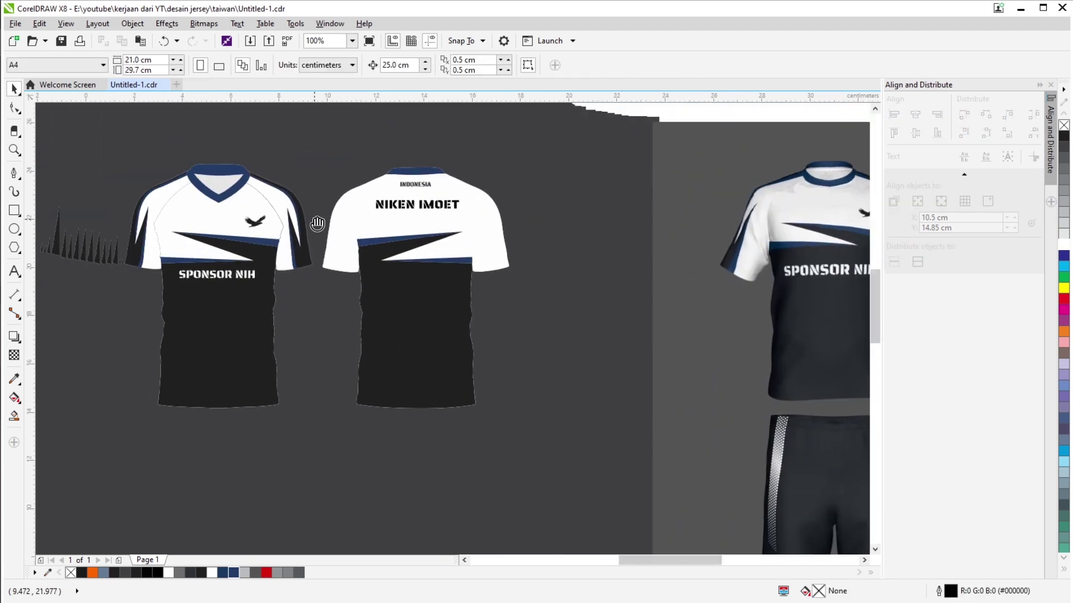
scroll(335, 252, "up", 2)
scroll(366, 302, "down", 2)
left_click(369, 271)
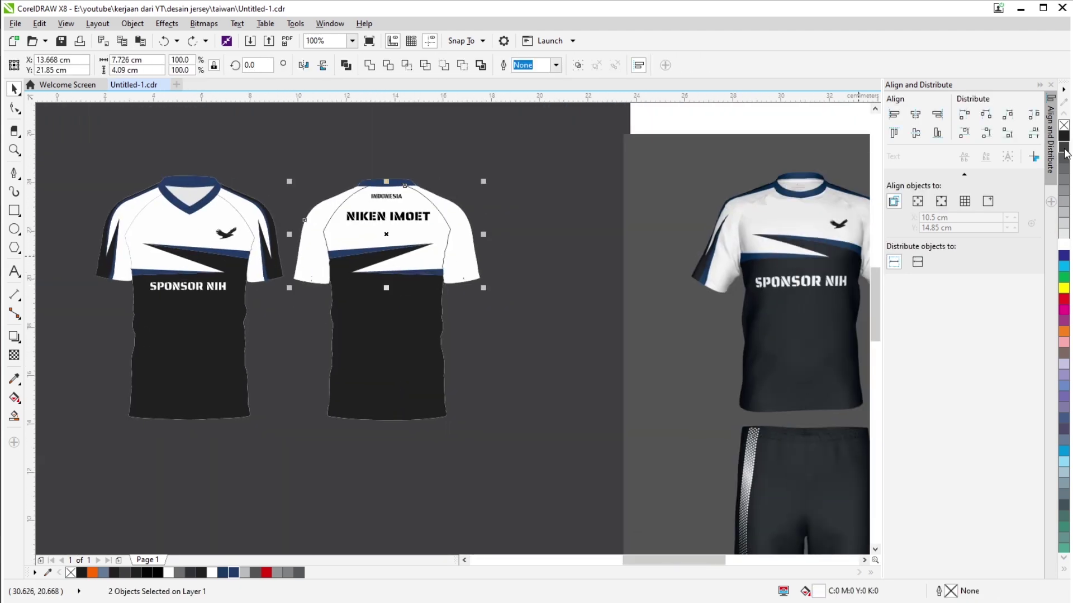
key("Escape")
scroll(368, 271, "down", 2)
left_click_drag(542, 267, 270, 267)
scroll(420, 247, "up", 2)
left_click_drag(420, 247, 643, 251)
scroll(643, 252, "up", 2)
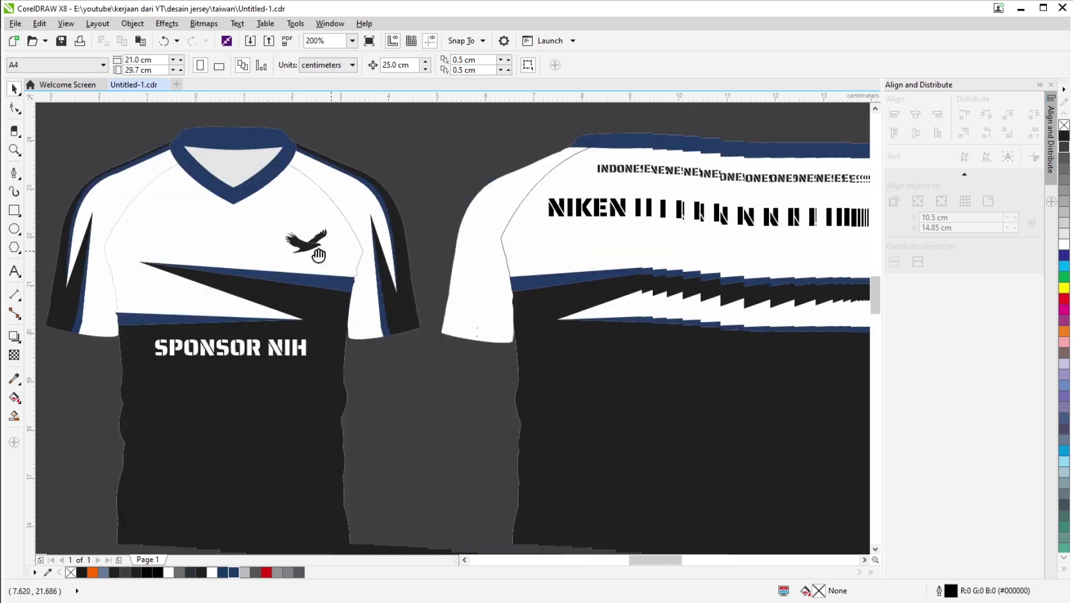
Select the front jersey's sleeve panel pieces and move them toward the back jersey's sleeve.
left_click(313, 237)
scroll(371, 203, "down", 1)
left_click_drag(391, 167, 309, 356)
left_click_drag(358, 252, 642, 251)
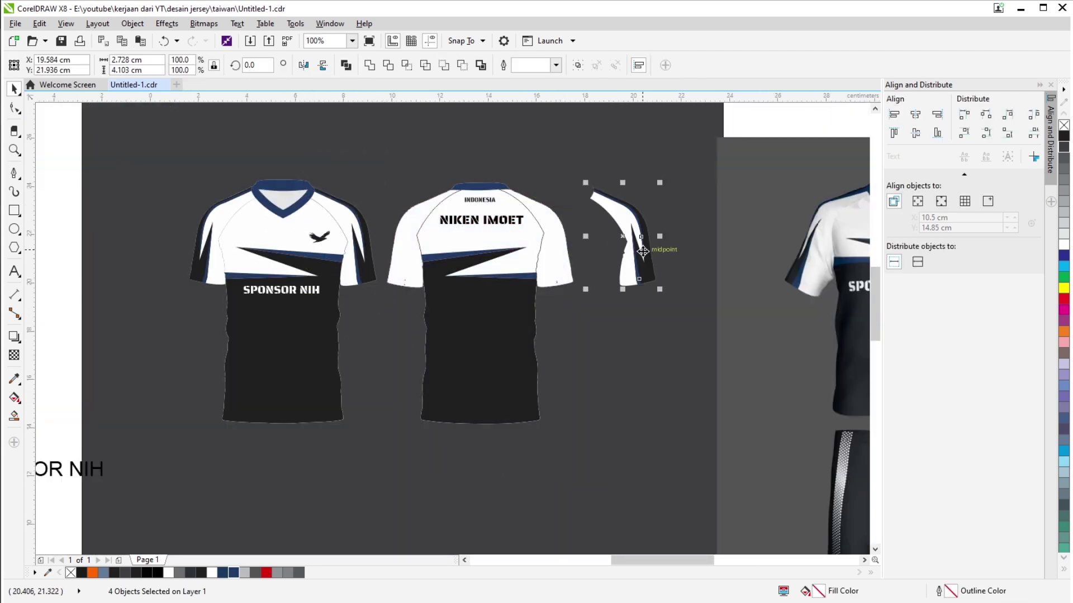
scroll(553, 248, "up", 2)
scroll(592, 325, "up", 2)
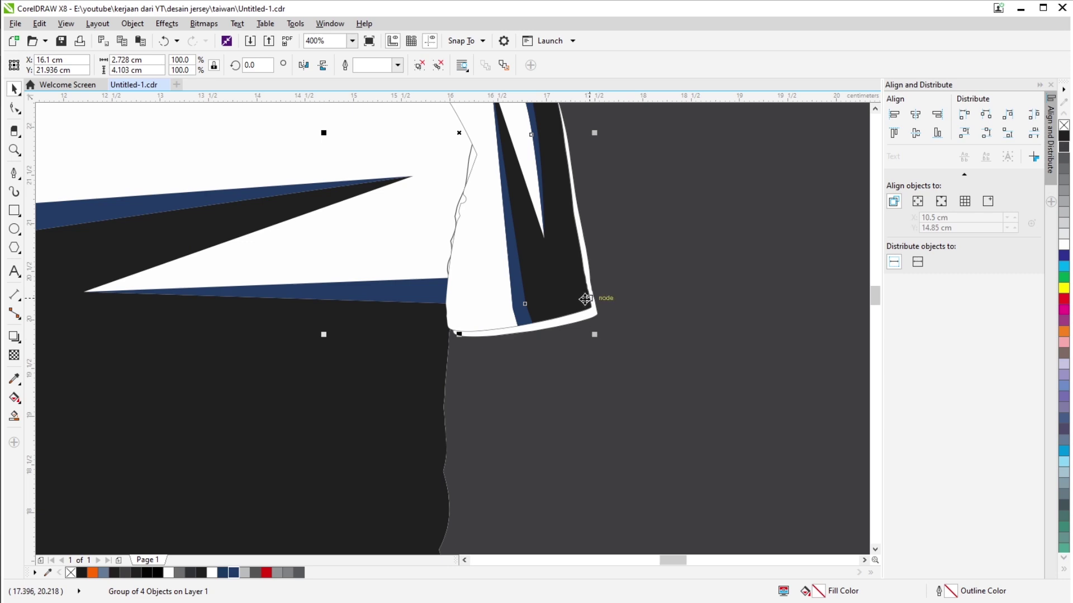
scroll(598, 314, "down", 2)
scroll(433, 229, "up", 2)
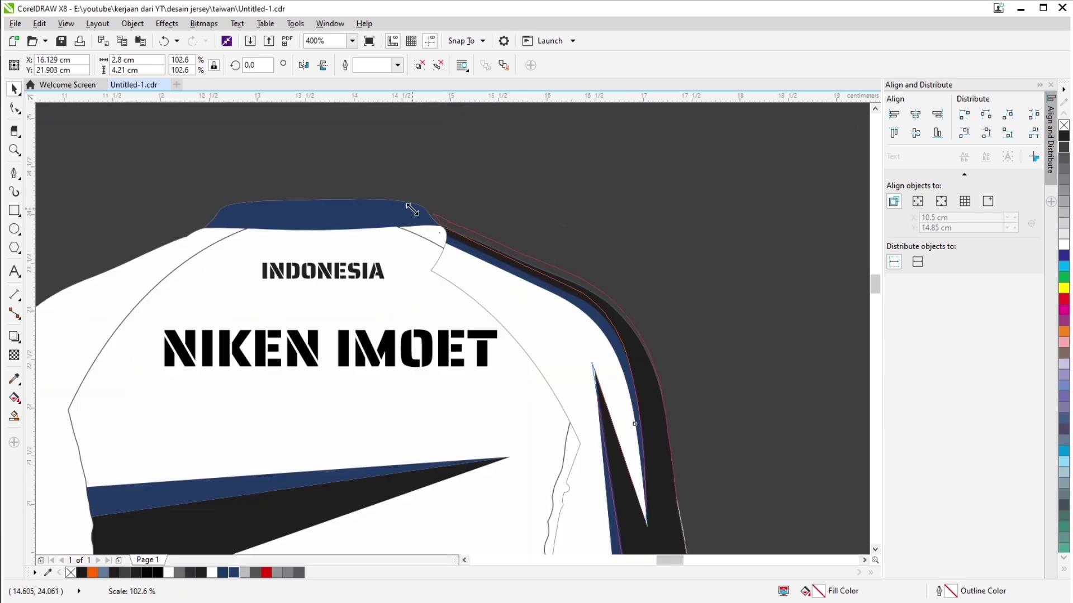
scroll(612, 325, "down", 2)
scroll(612, 325, "up", 1)
Place the white sleeve piece onto the back jersey sleeve, keeping the grey piece.
left_click_drag(468, 373, 412, 375)
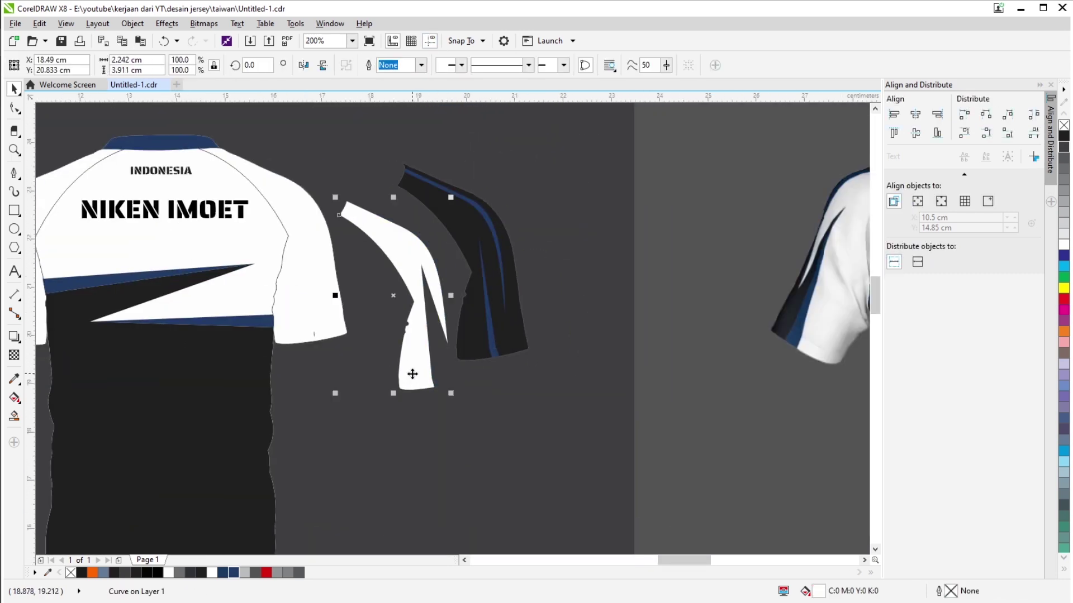
key("ctrl+z")
left_click_drag(463, 334, 282, 320)
scroll(280, 280, "up", 1)
left_click(540, 237)
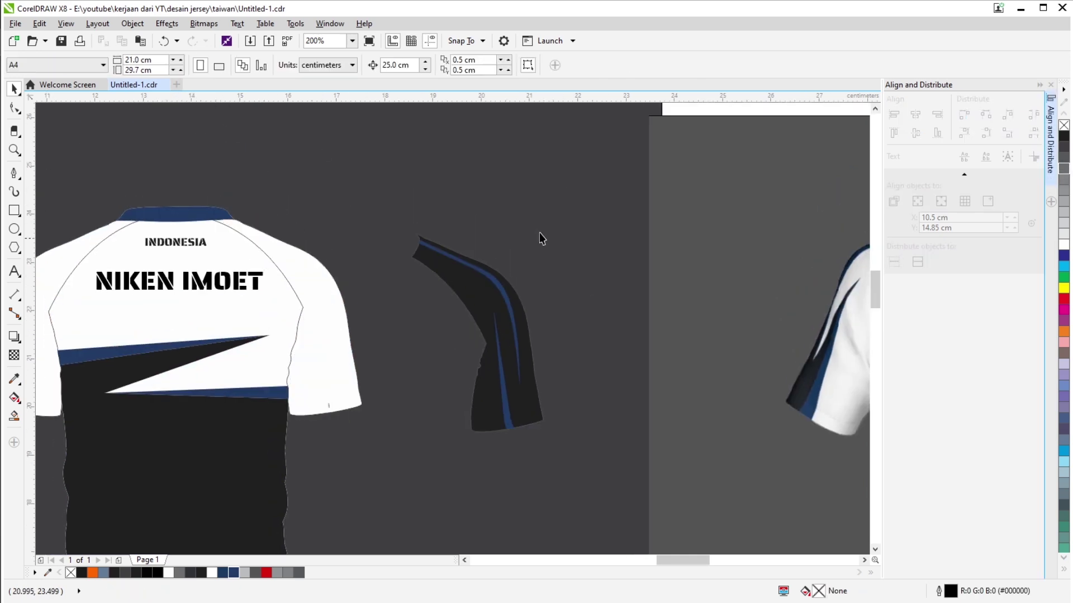
key("ctrl+z")
scroll(599, 260, "down", 3)
scroll(599, 260, "up", 1)
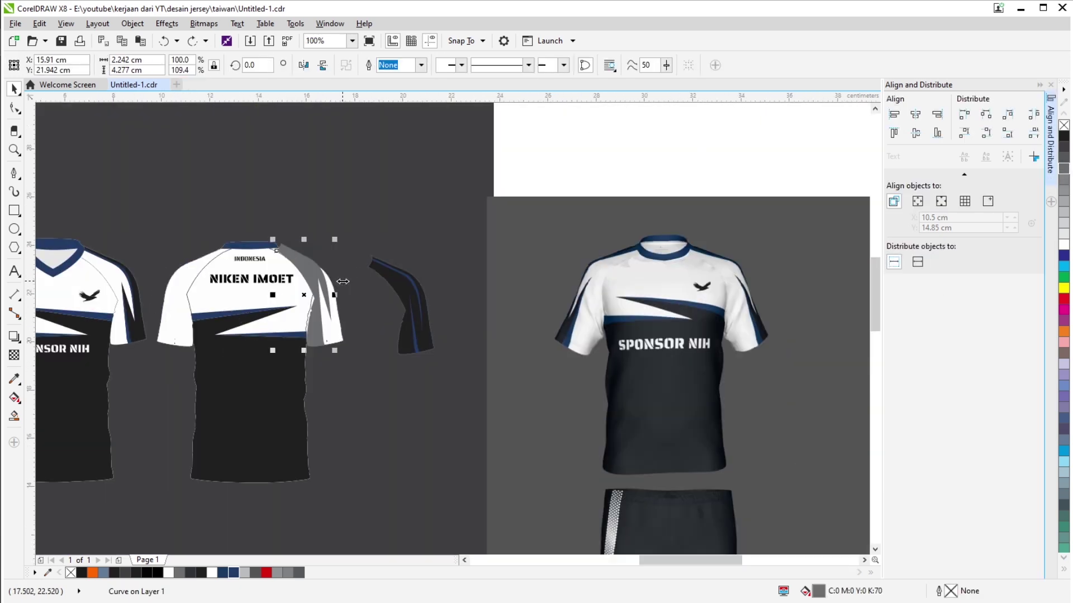
scroll(599, 260, "down", 1)
scroll(599, 261, "up", 3)
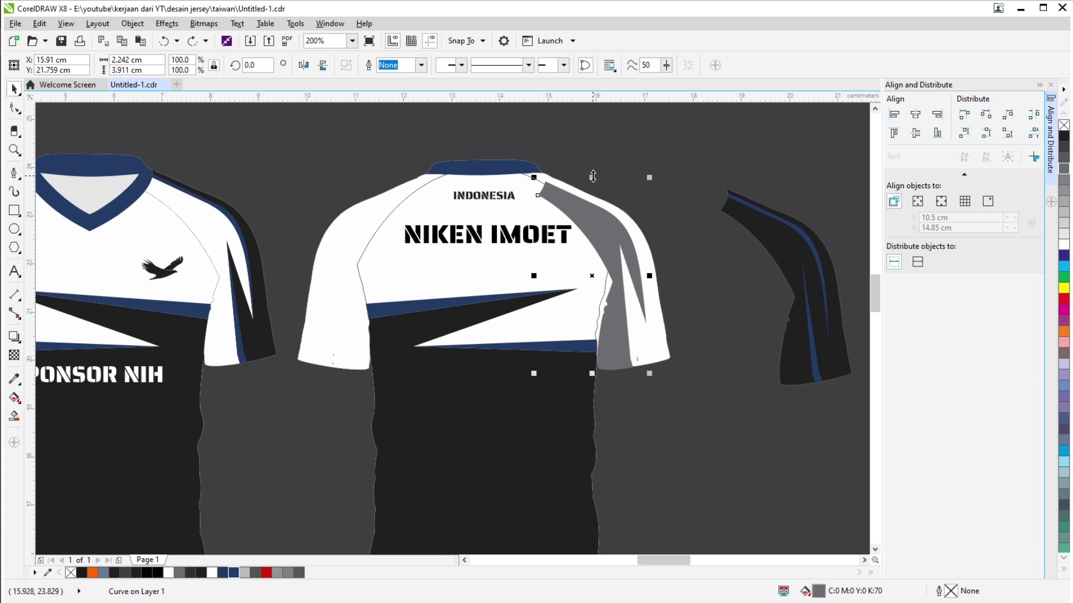
Draw a straight stripe line from beside the cuff up toward the shoulder, removing the last segment.
key("F5")
left_click(669, 403)
scroll(633, 375, "up", 1)
left_click(632, 359)
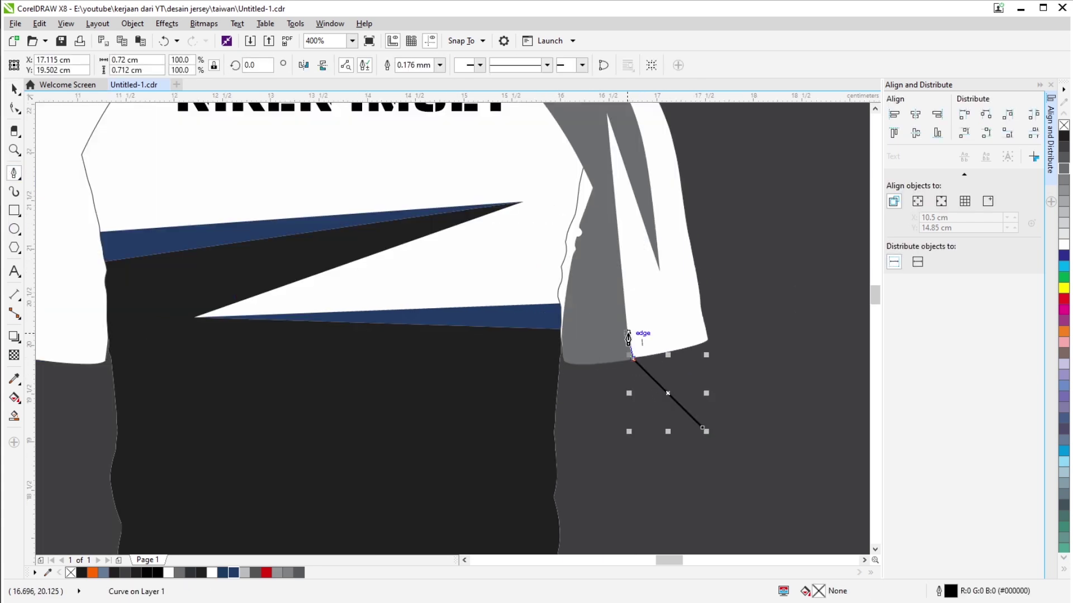
left_click(550, 294)
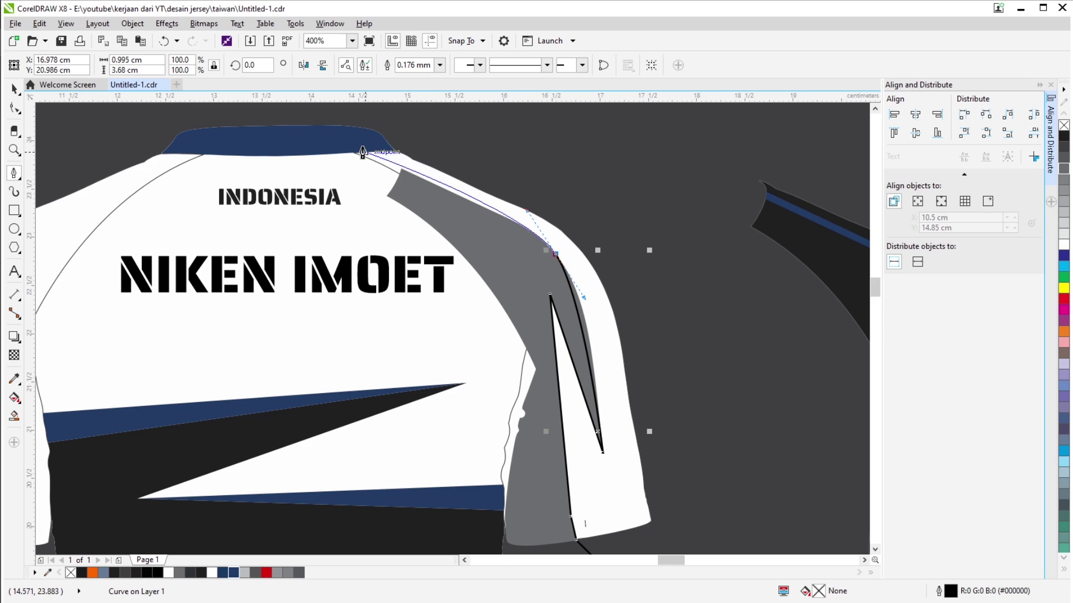
scroll(596, 239, "up", 1)
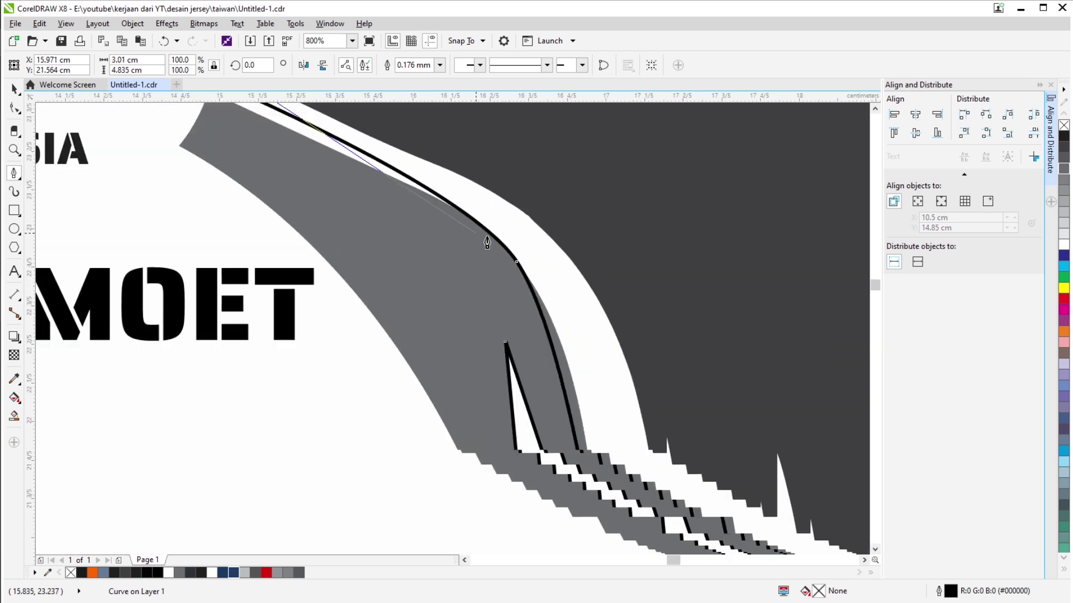
scroll(561, 296, "down", 1)
scroll(555, 313, "up", 1)
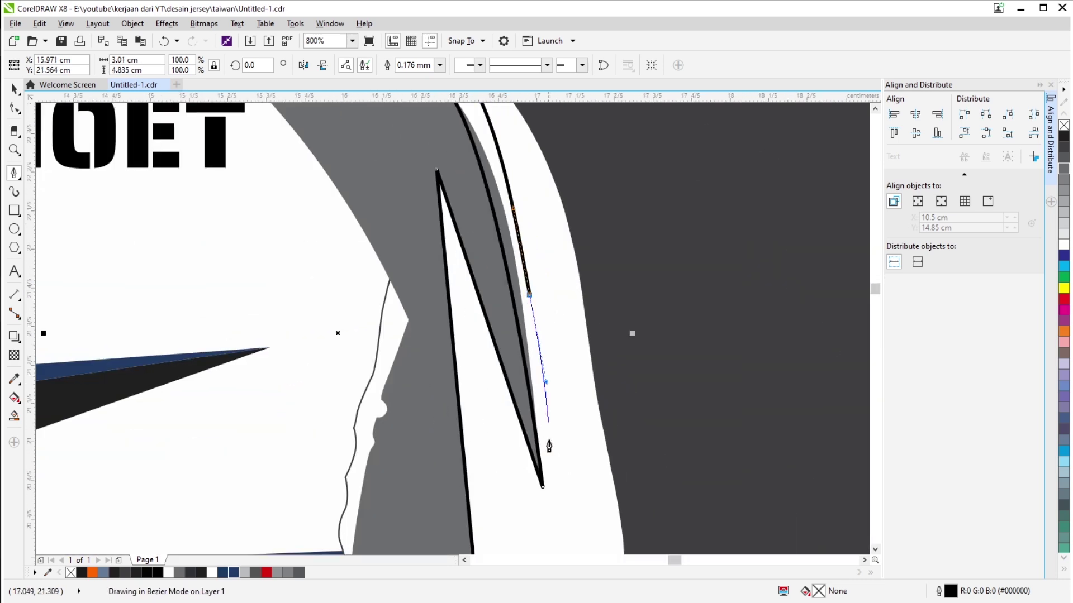
scroll(618, 378, "down", 1)
scroll(562, 383, "up", 1)
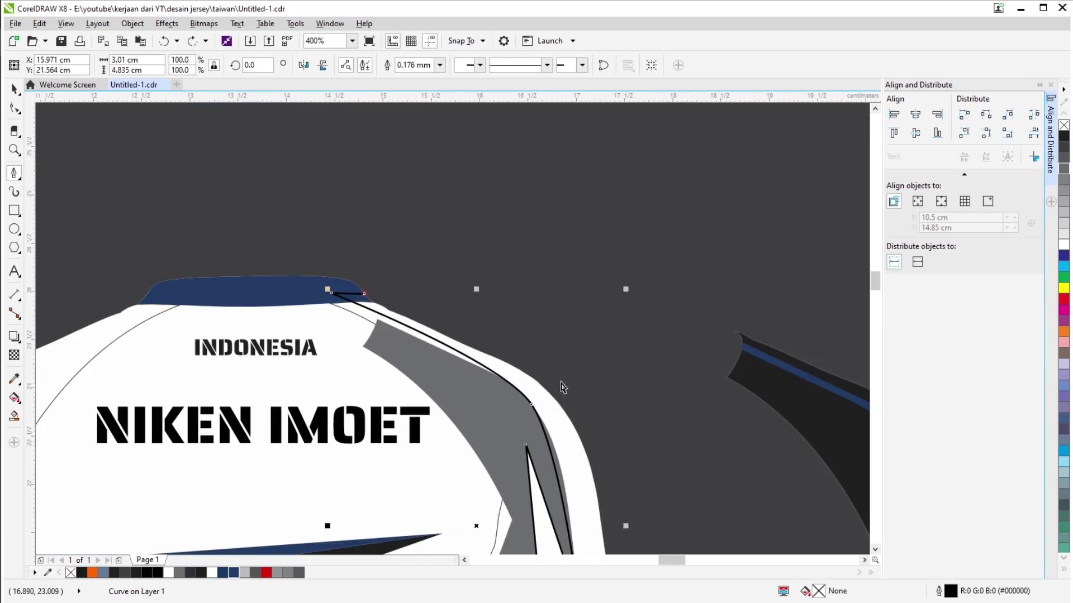
key("ctrl+z")
scroll(448, 516, "up", 2)
Add curved nodes so the stripe follows the shoulder edge, then finish the curve.
left_click(448, 515)
scroll(448, 516, "down", 1)
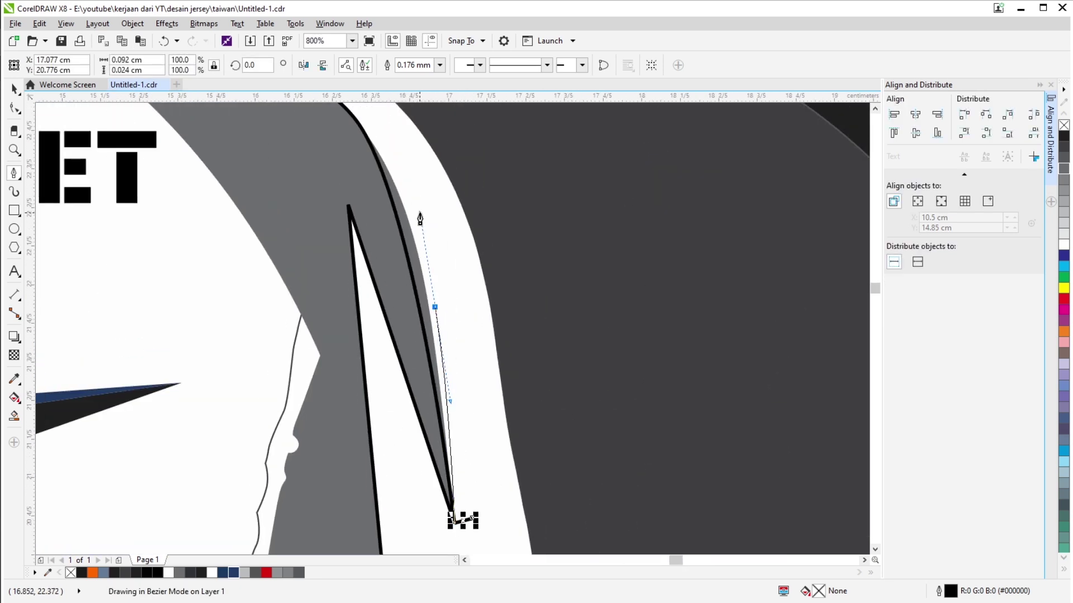
left_click_drag(420, 218, 421, 219)
scroll(449, 304, "up", 2)
left_click_drag(335, 246, 335, 246)
scroll(313, 229, "up", 2)
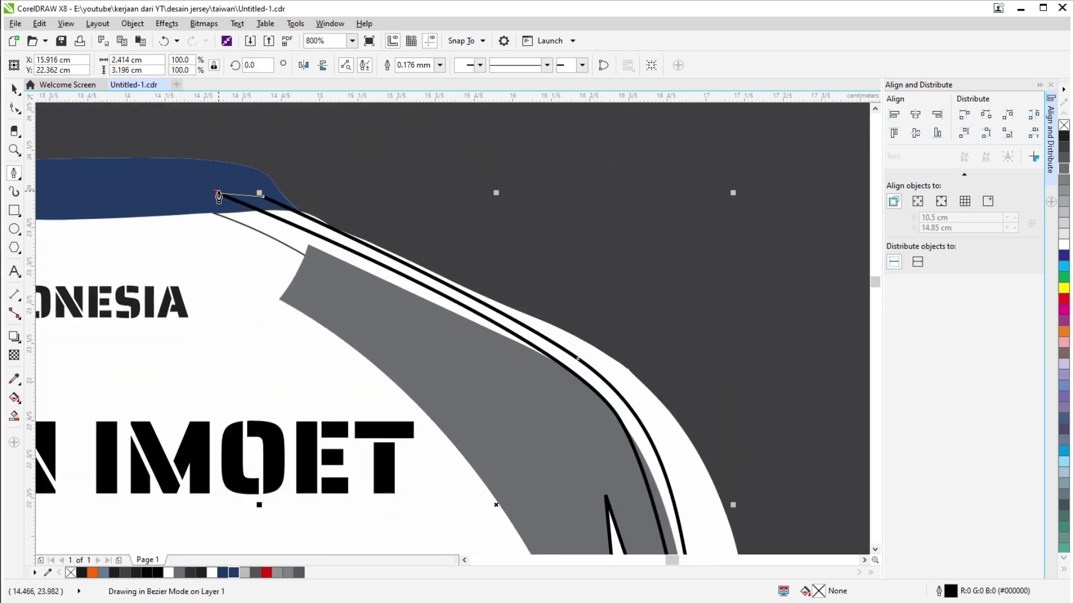
key("space")
scroll(391, 387, "down", 2)
scroll(451, 465, "up", 1)
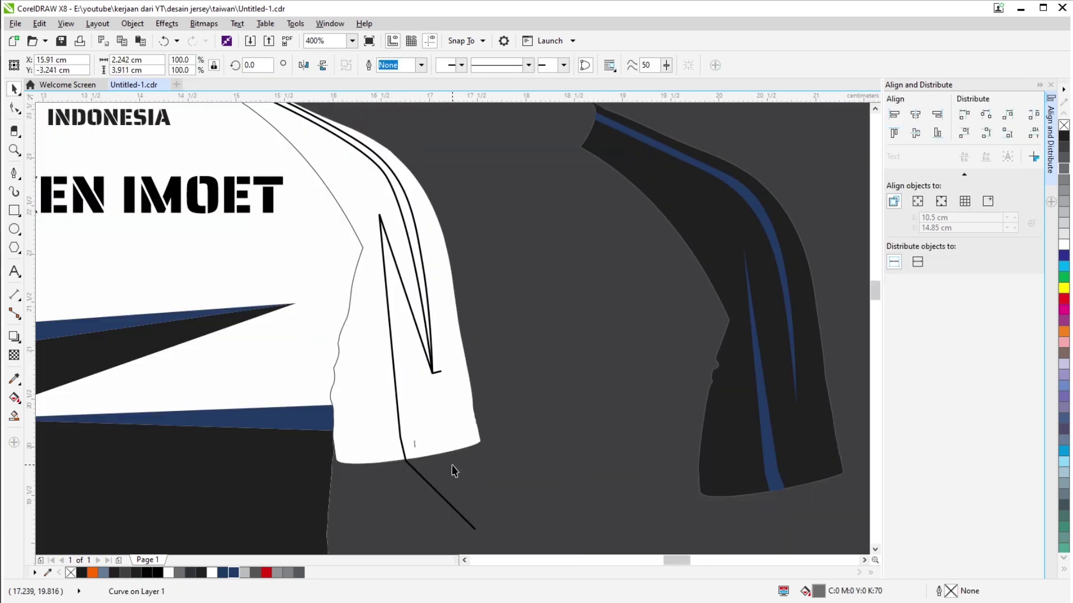
Draw the zigzag stripe up to its top point and refine its nodes with the Shape tool.
left_click(14, 174)
scroll(413, 447, "up", 1)
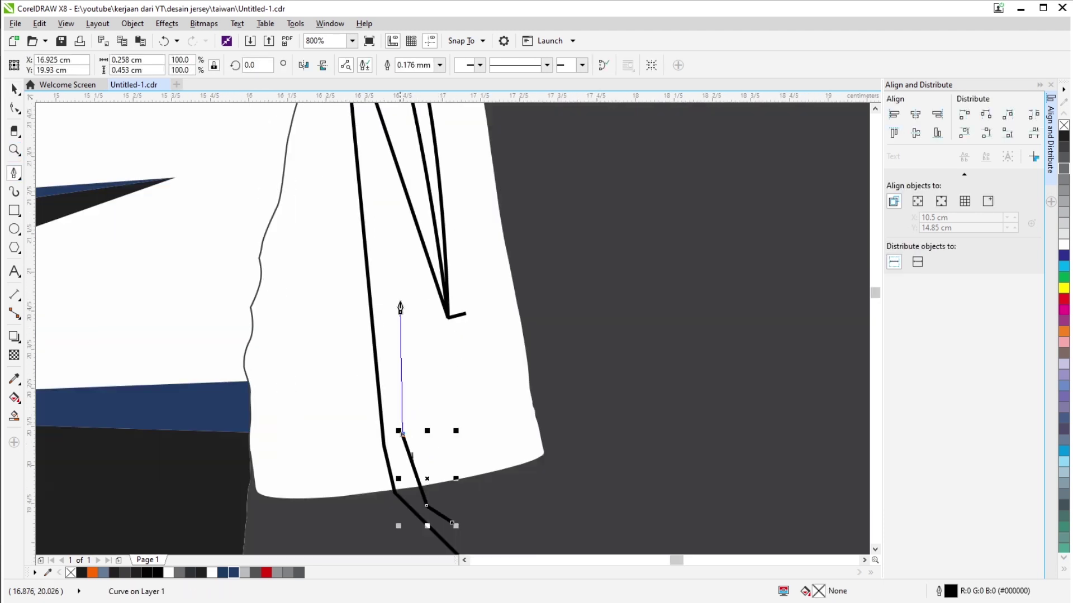
left_click(354, 112)
scroll(354, 112, "down", 1)
key("space")
scroll(549, 350, "up", 1)
scroll(413, 283, "down", 1)
key("F10")
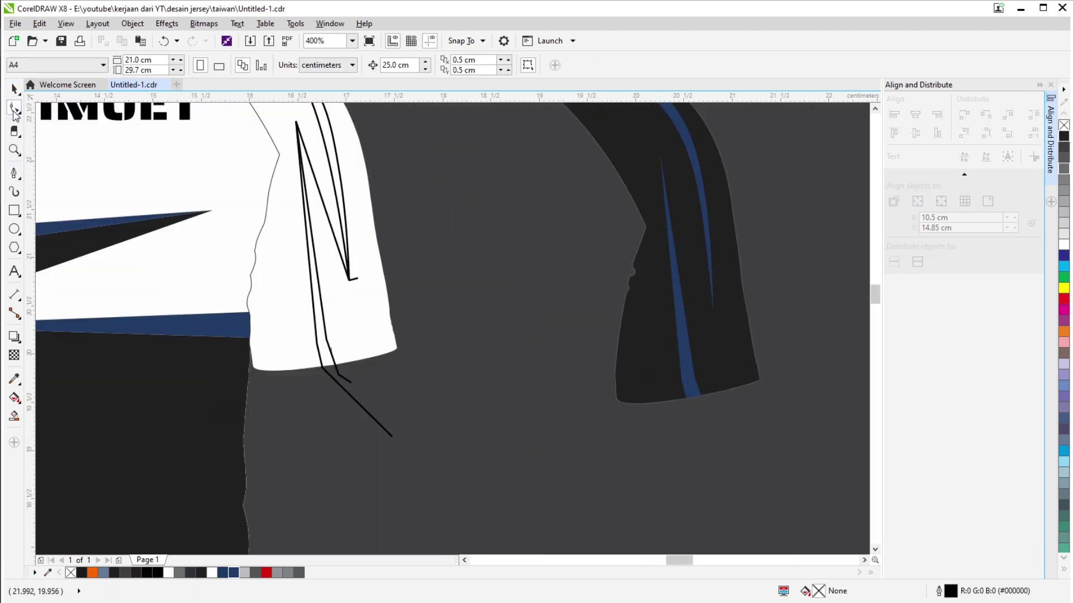
scroll(354, 358, "up", 1)
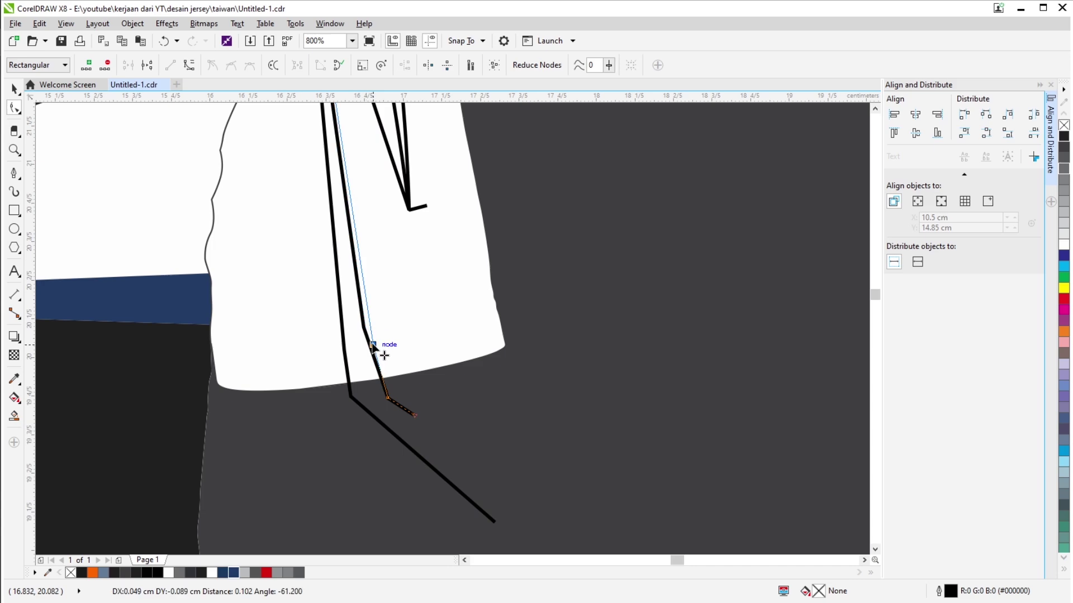
scroll(387, 414, "up", 5)
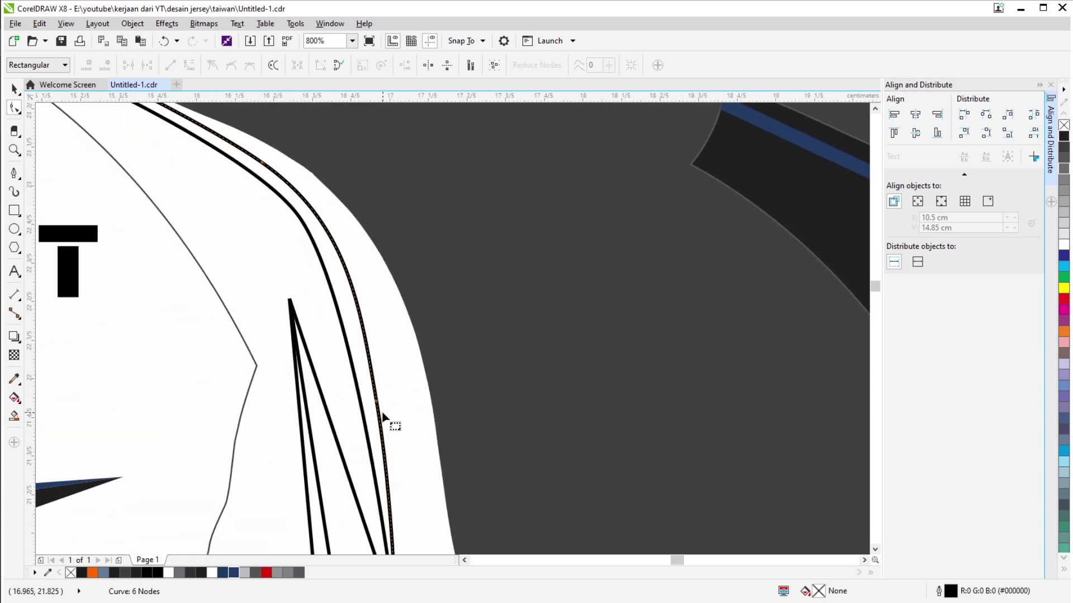
scroll(370, 388, "up", 1)
scroll(251, 239, "down", 2)
scroll(569, 369, "up", 1)
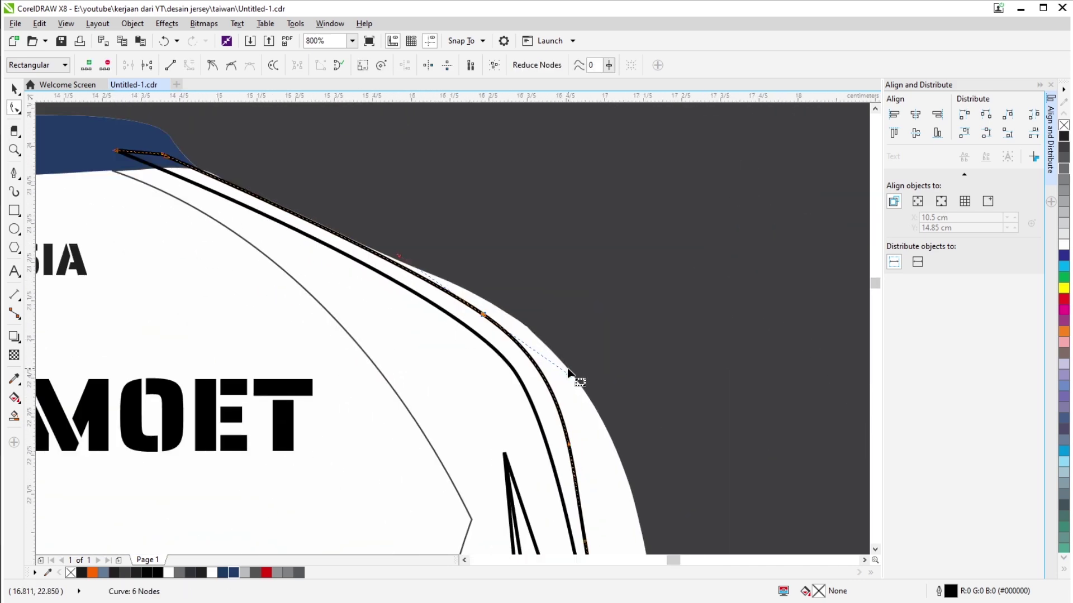
scroll(442, 360, "down", 1)
scroll(474, 422, "down", 1)
Select both shoulder stripe lines and make a mirrored copy at X 10 cm.
key("space")
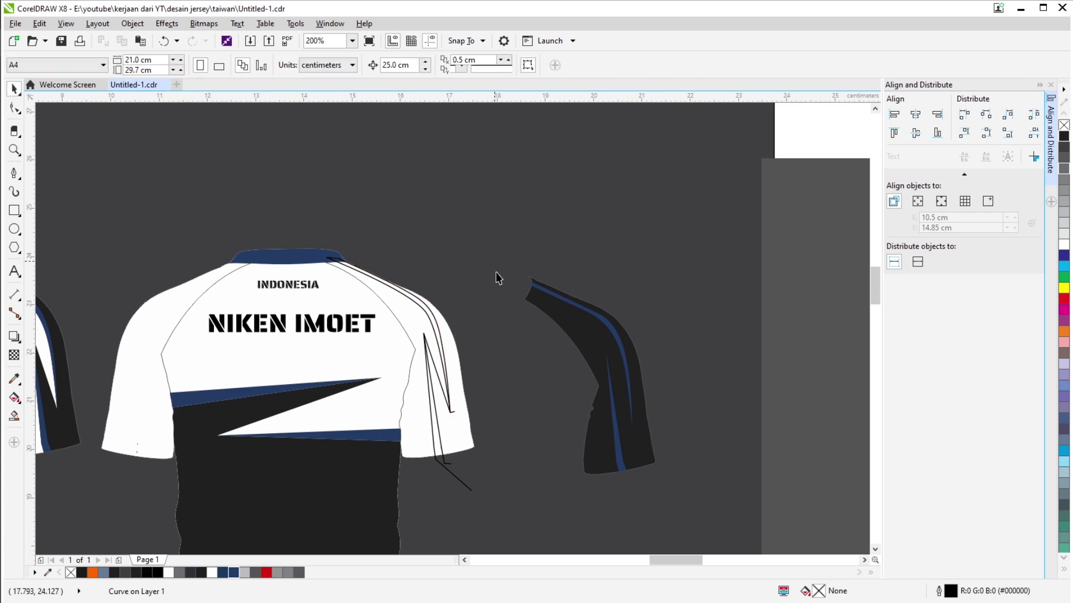
scroll(443, 342, "up", 1)
scroll(442, 342, "down", 2)
left_click(495, 311)
left_click(494, 312, "shift")
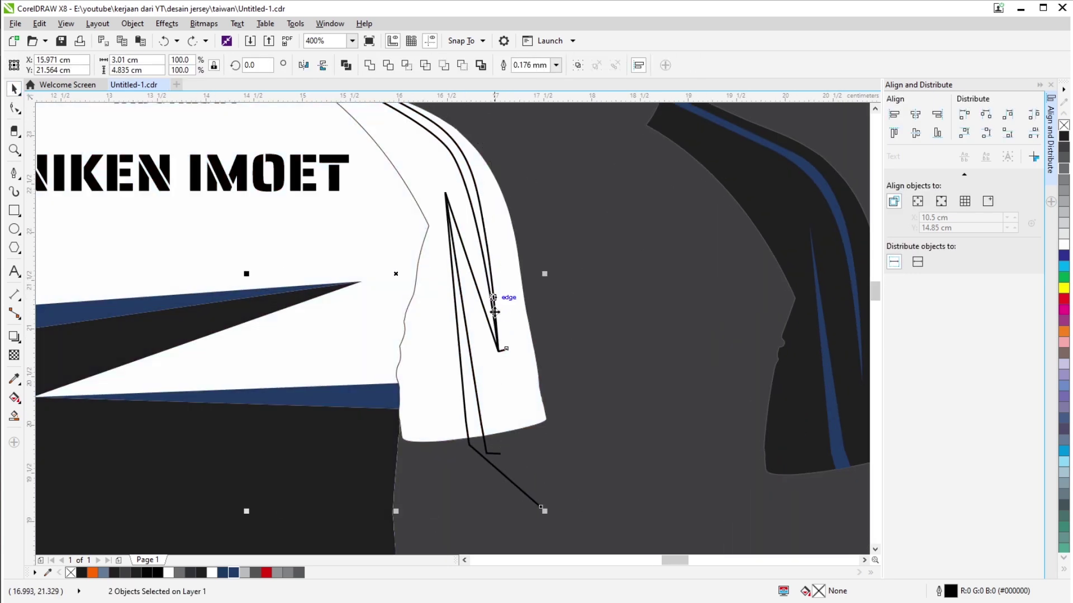
scroll(487, 449, "down", 1)
type("10")
key("Return")
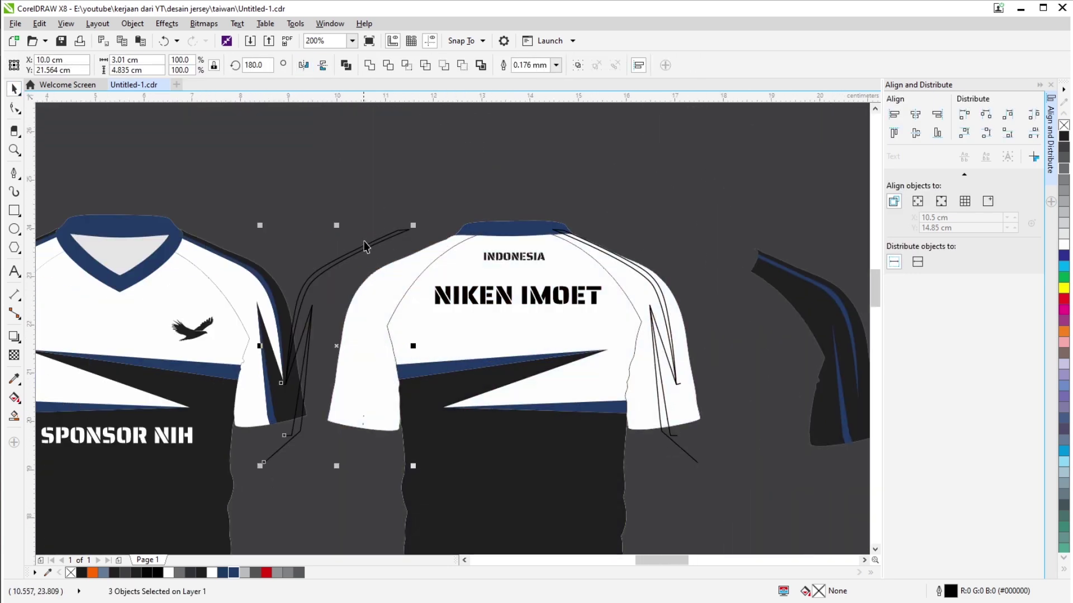
Drag the mirrored stripe copy into place along the left back sleeve.
left_click_drag(431, 256, 440, 242)
scroll(444, 250, "up", 1)
scroll(442, 242, "down", 1)
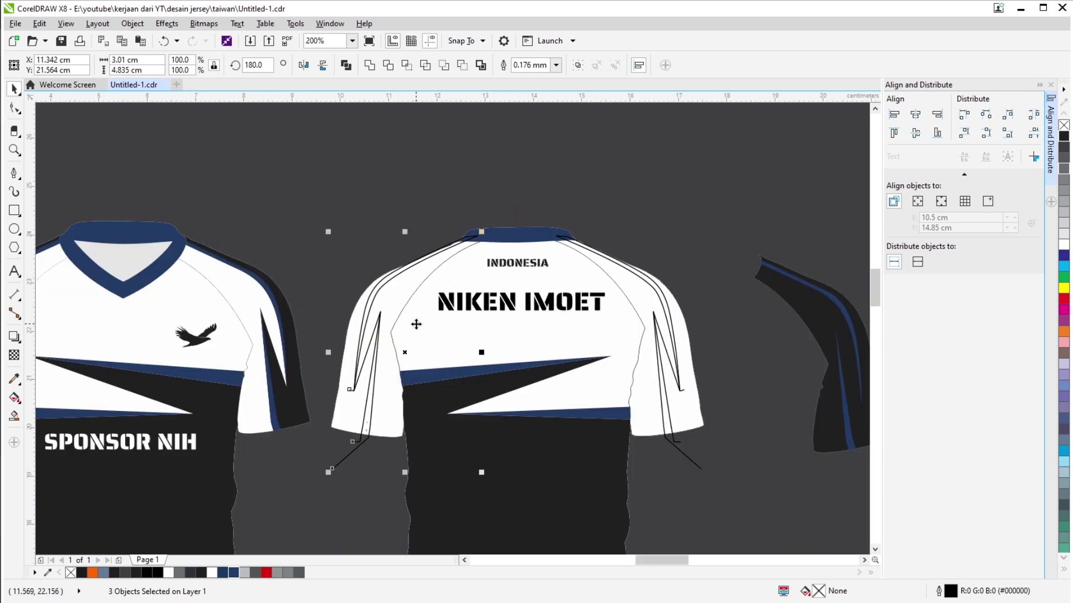
scroll(416, 324, "up", 1)
left_click_drag(406, 352, 408, 352)
scroll(366, 249, "down", 1)
scroll(575, 408, "down", 1)
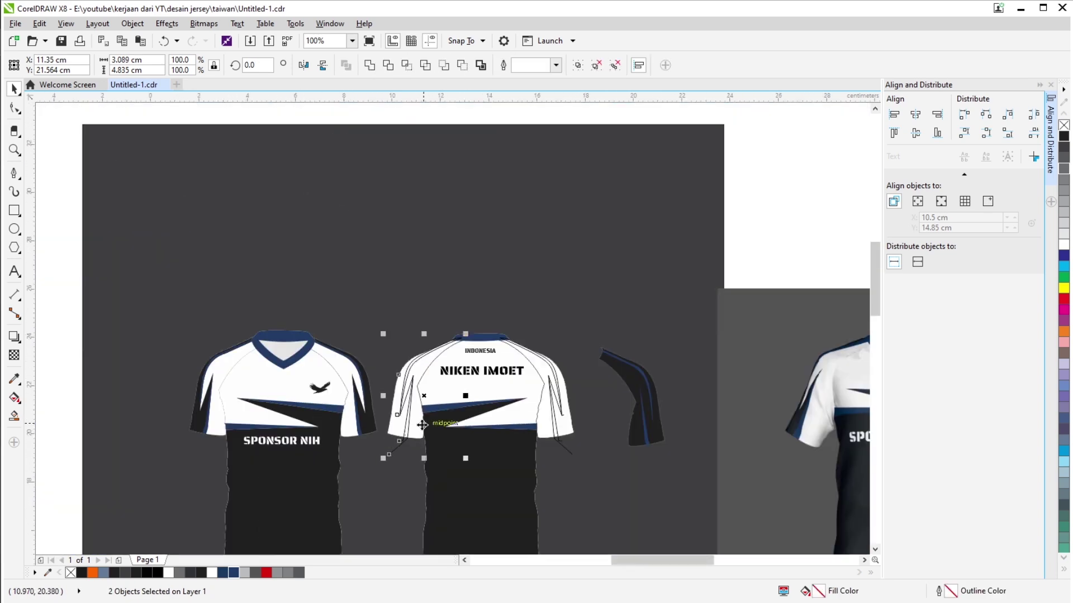
scroll(575, 335, "up", 1)
left_click(695, 358)
Select all the right sleeve's stripe lines together as one group.
left_click_drag(415, 144, 253, 455)
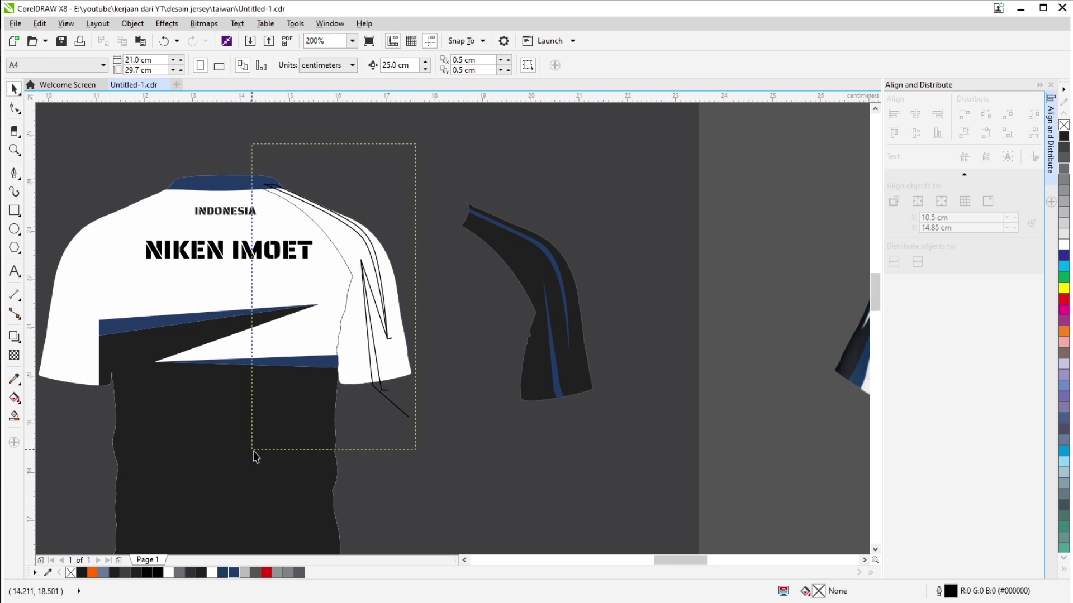
scroll(254, 454, "down", 2)
scroll(355, 379, "up", 5)
key("Escape")
scroll(467, 374, "down", 3)
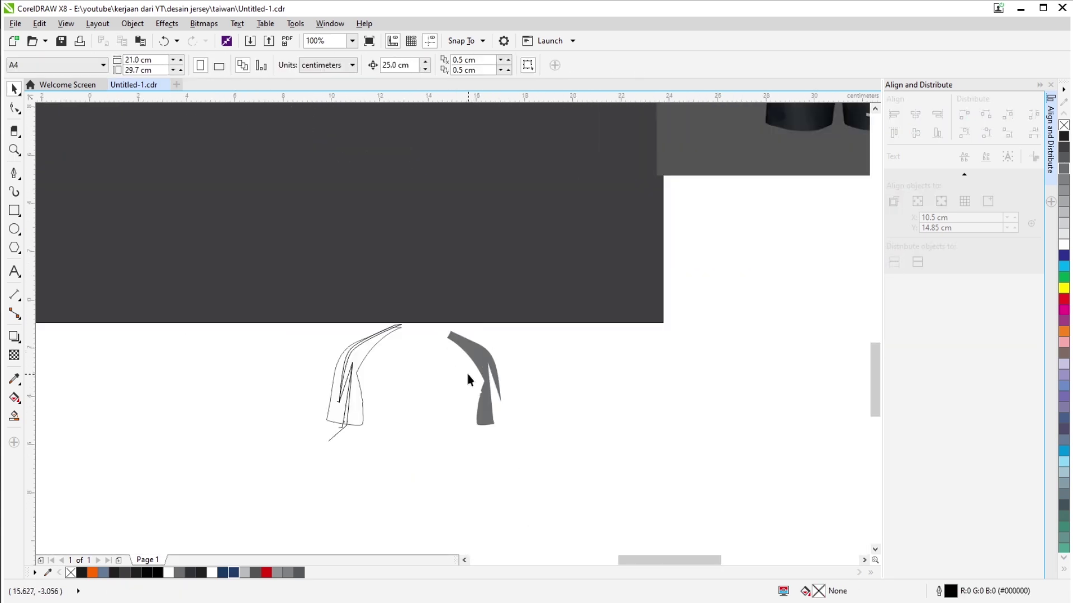
scroll(562, 349, "up", 2)
left_click(562, 350)
scroll(557, 283, "down", 3)
key("Escape")
scroll(557, 283, "up", 3)
left_click(550, 395)
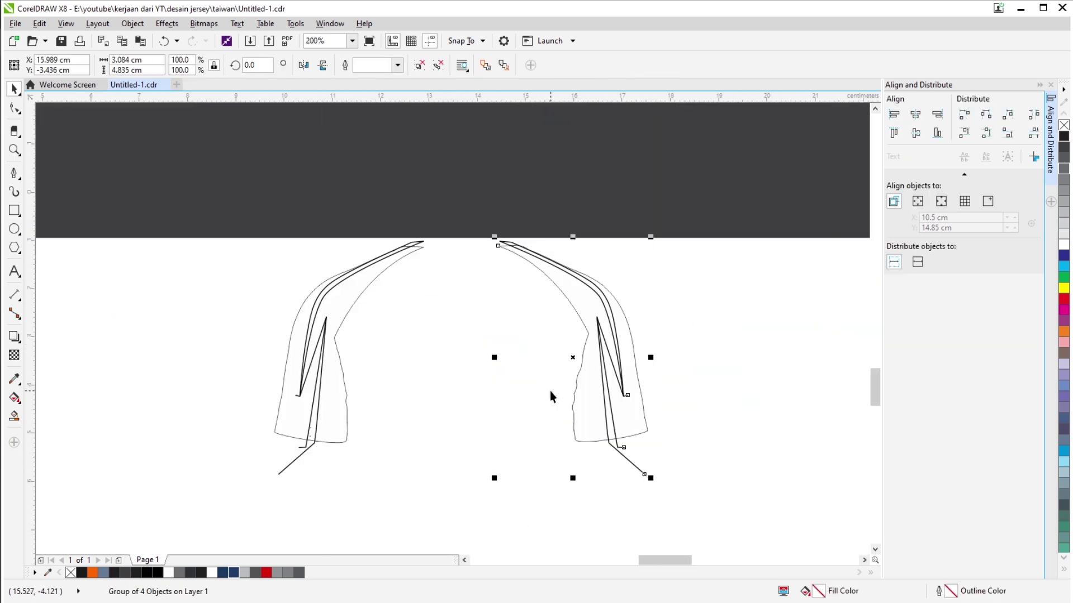
Smart Fill both sleeve strips and both sleeve bodies blue-grey.
left_click(14, 417)
scroll(317, 391, "up", 2)
left_click(316, 391)
scroll(603, 313, "down", 2)
scroll(603, 312, "up", 2)
left_click(604, 381)
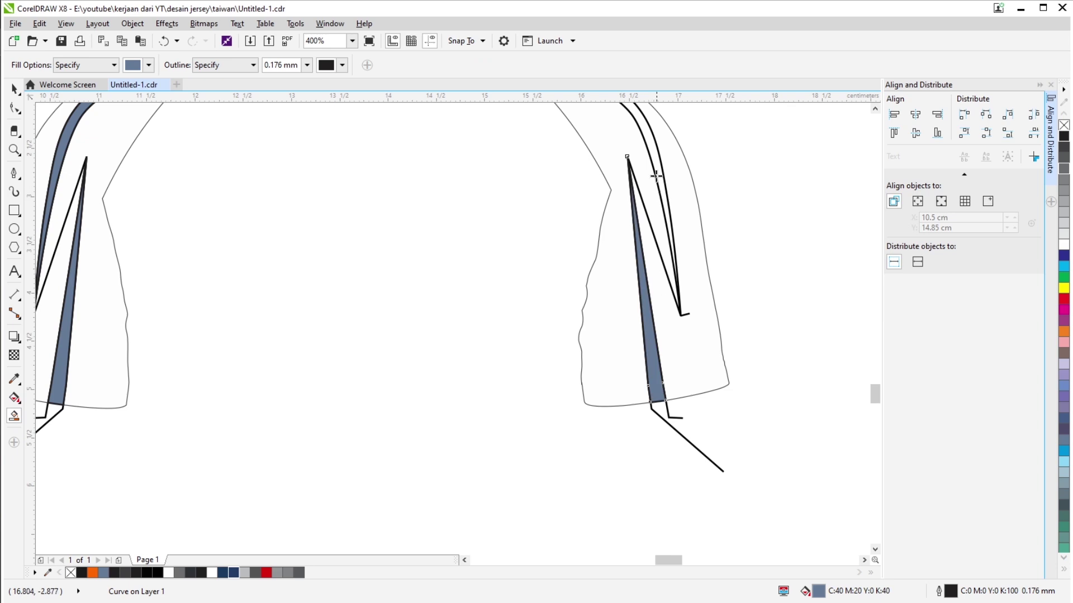
left_click(588, 298)
scroll(588, 298, "down", 2)
left_click(393, 154)
Delete the bottom-left diagonal line and draw a short line at the right sleeve bottom.
key("space")
left_click(342, 319)
key("Delete")
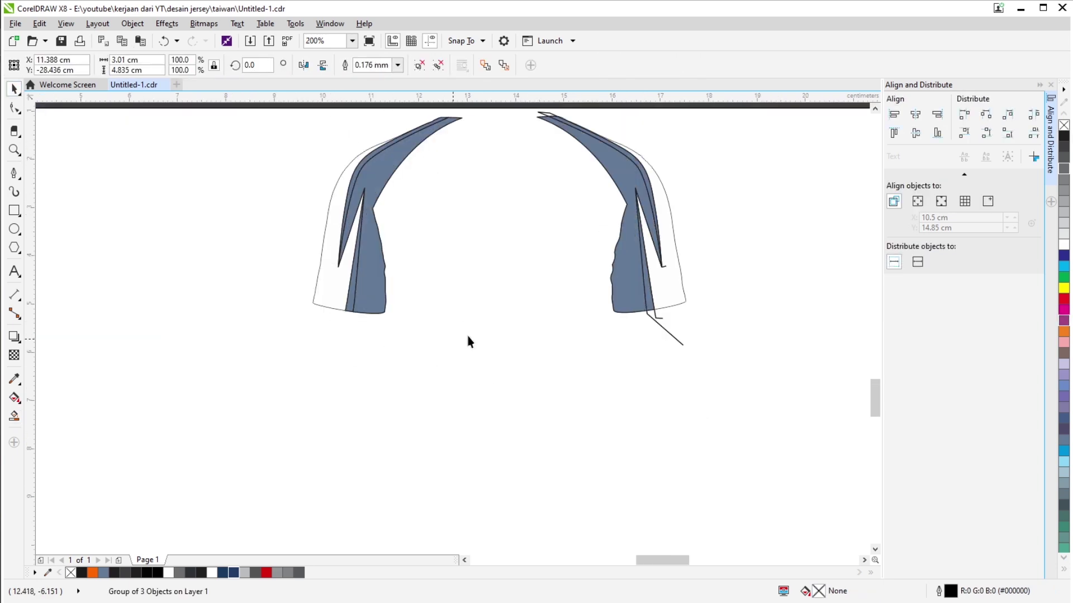
key("F5")
left_click(647, 307)
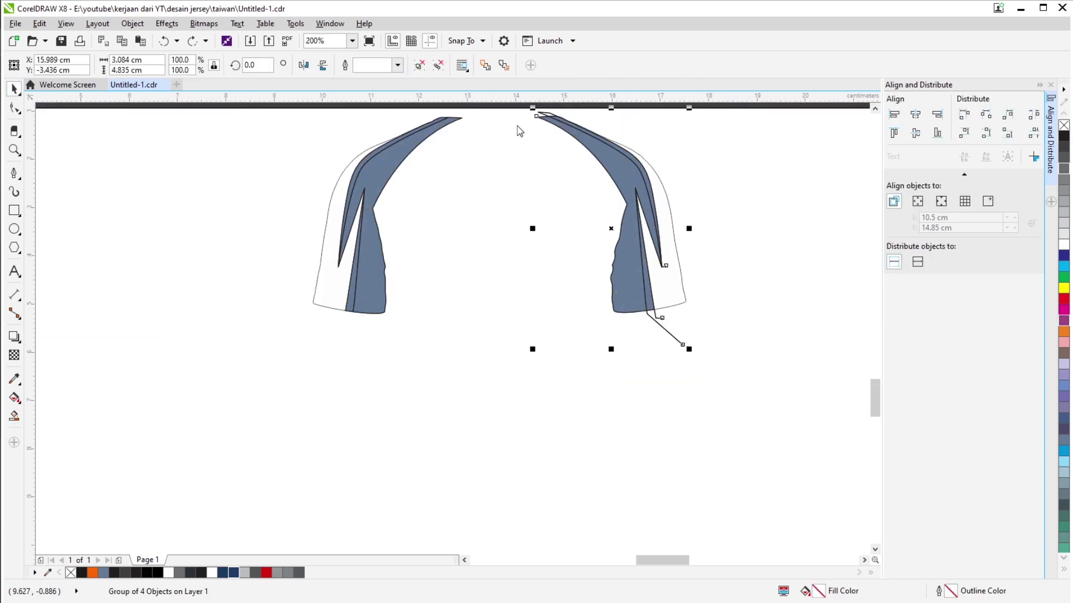
left_click(666, 325)
scroll(328, 364, "up", 2)
key("space")
Colour the outer sleeve pieces black and turn the blue-grey inner pieces white.
left_click(328, 249, "shift")
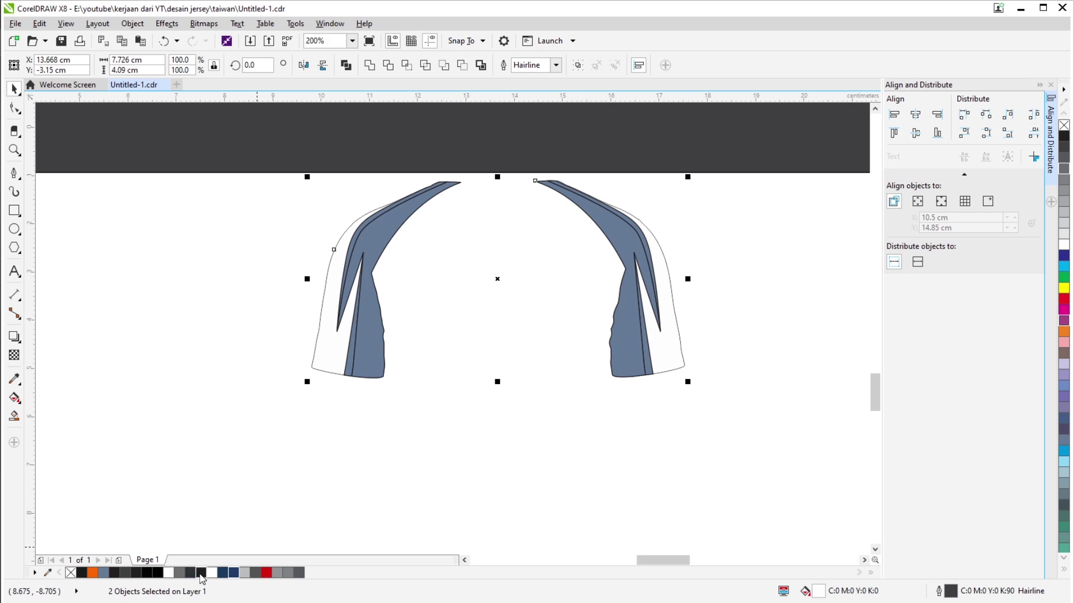
left_click(1064, 136)
left_click(1062, 243)
left_click(389, 398, "shift")
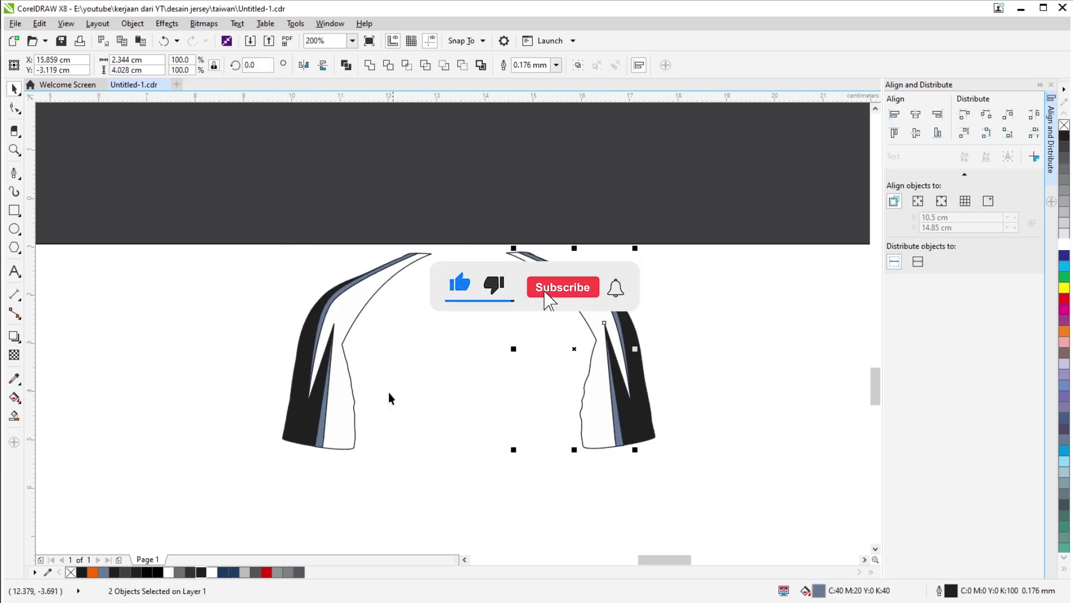
scroll(718, 275, "down", 3)
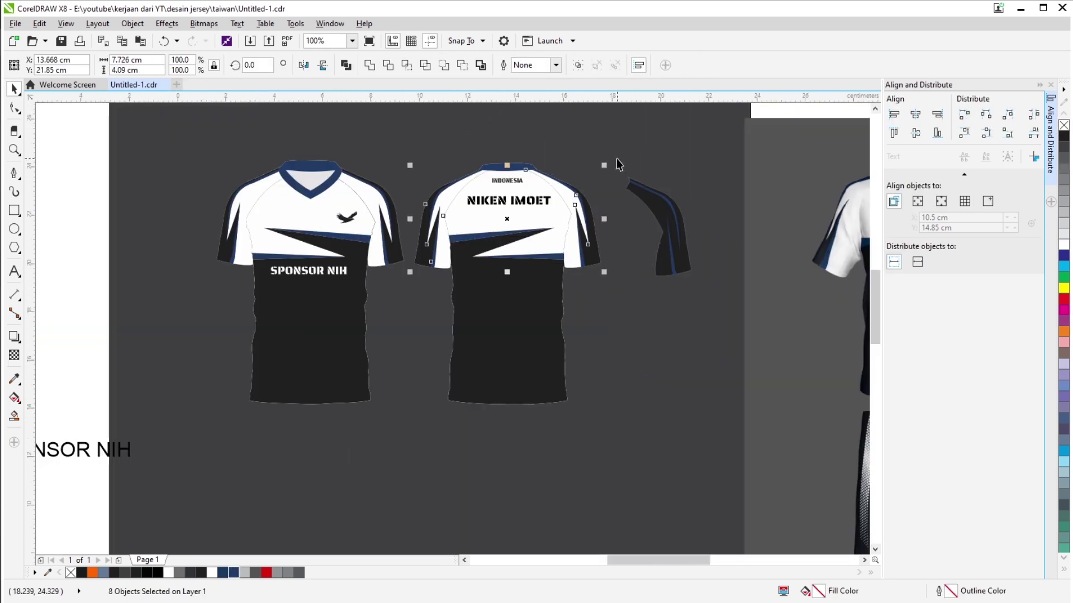
scroll(618, 162, "down", 3)
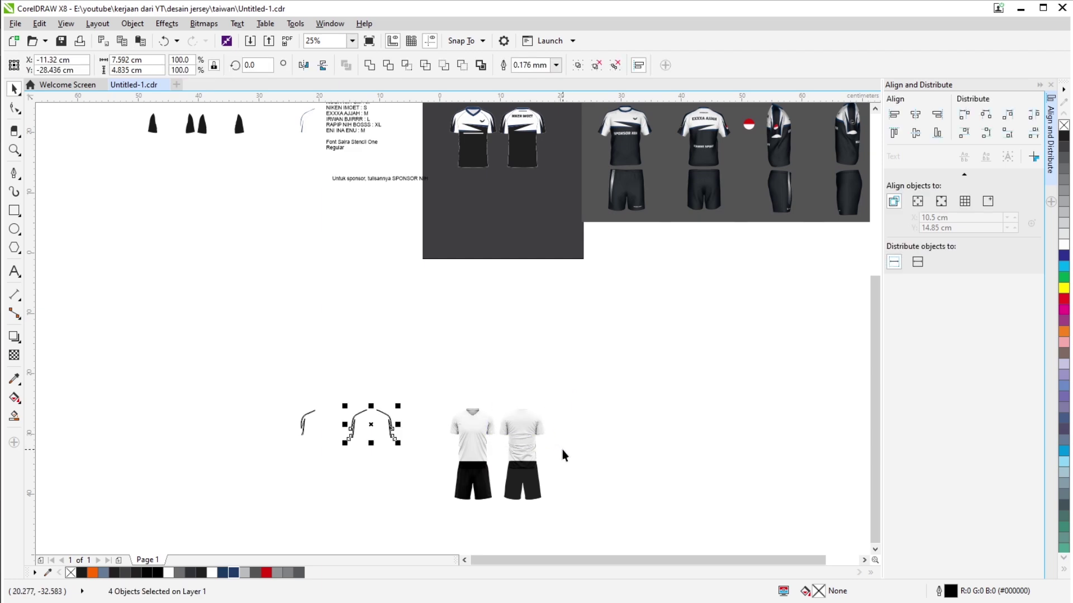
Move the front and back jersey pair onto the dark mockup background.
left_click_drag(475, 430, 468, 203)
scroll(489, 131, "up", 4)
scroll(477, 175, "up", 2)
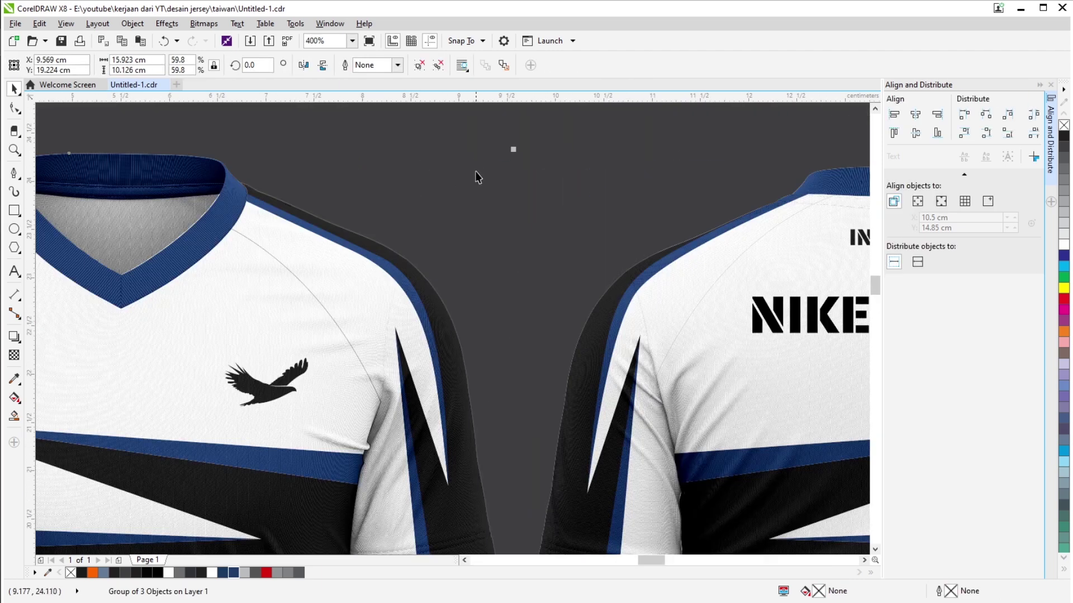
scroll(477, 225, "down", 2)
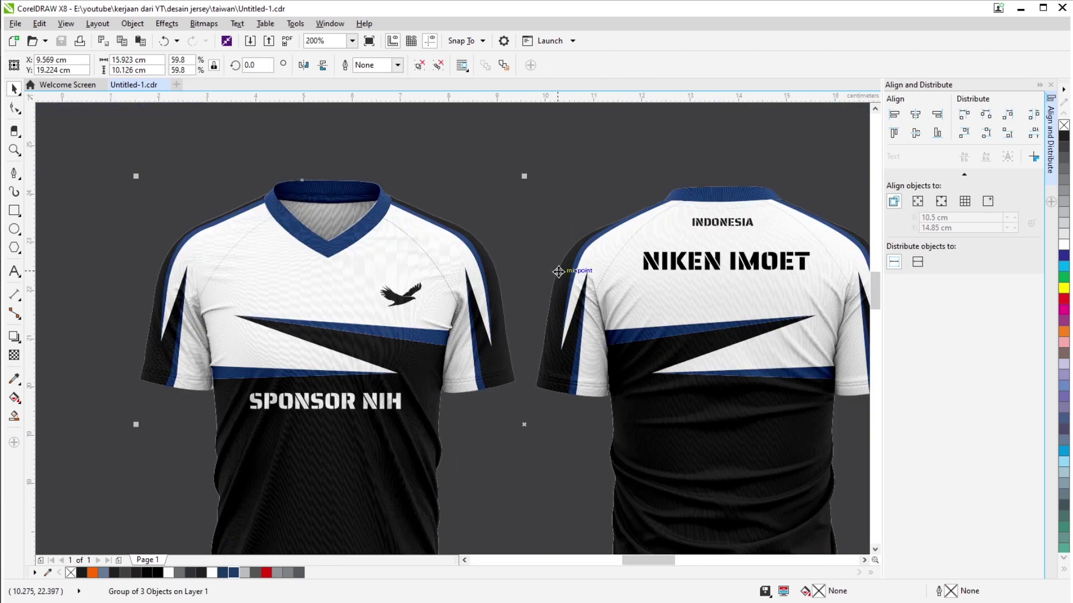
scroll(592, 297, "down", 2)
scroll(591, 297, "right", 3)
scroll(649, 337, "up", 4)
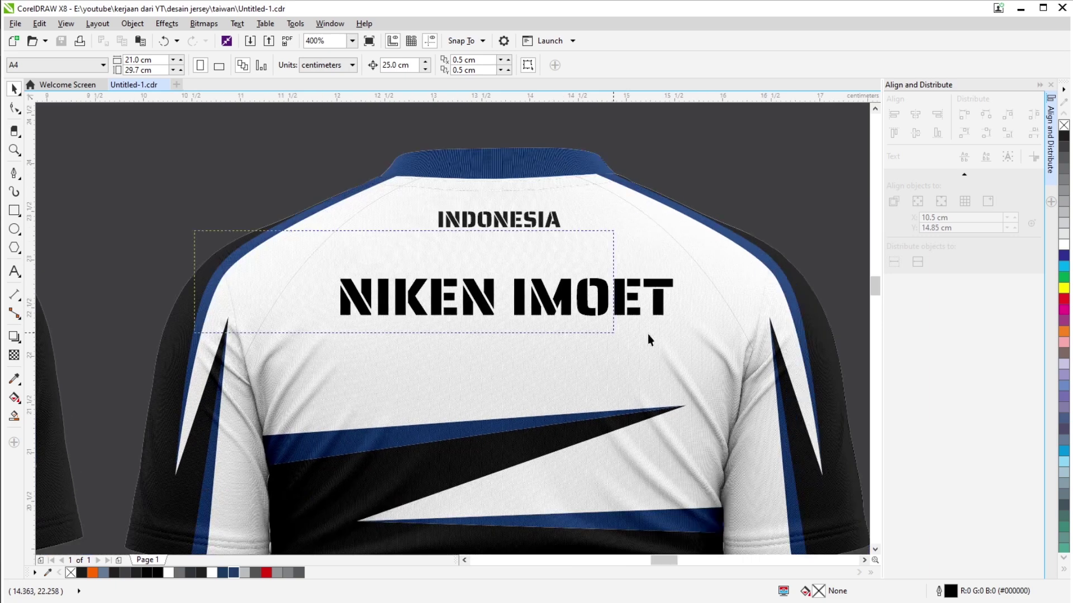
left_click(659, 302, "ctrl")
left_click_drag(686, 274, 692, 269)
key("Escape")
scroll(495, 214, "down", 6)
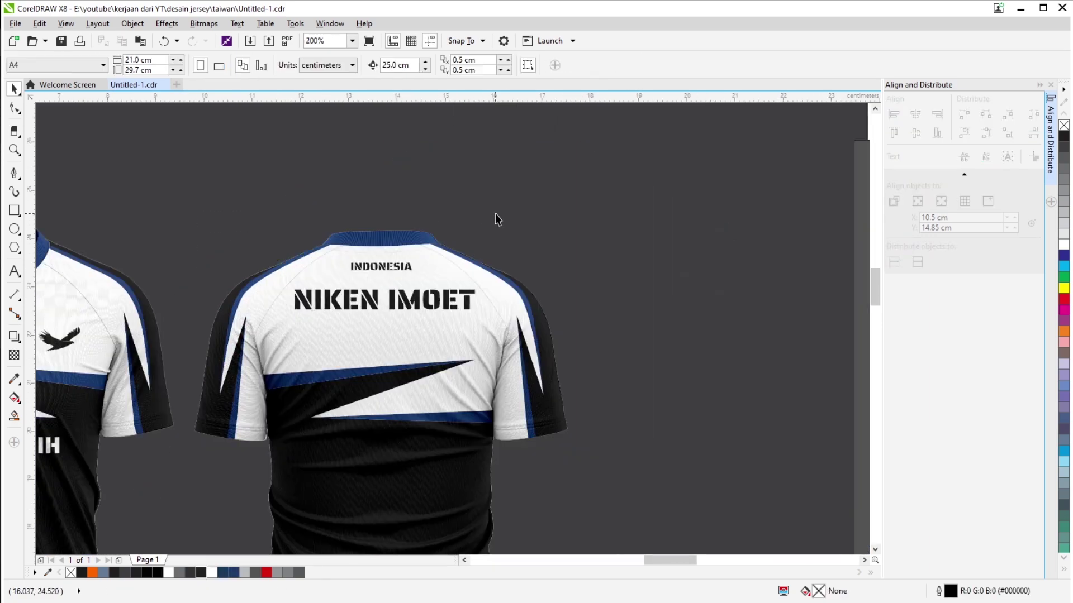
scroll(410, 201, "up", 2)
scroll(489, 213, "left", 3)
Copy the name lower on the back jersey and change the copy's text to RENNE SPORT.
left_click(427, 207)
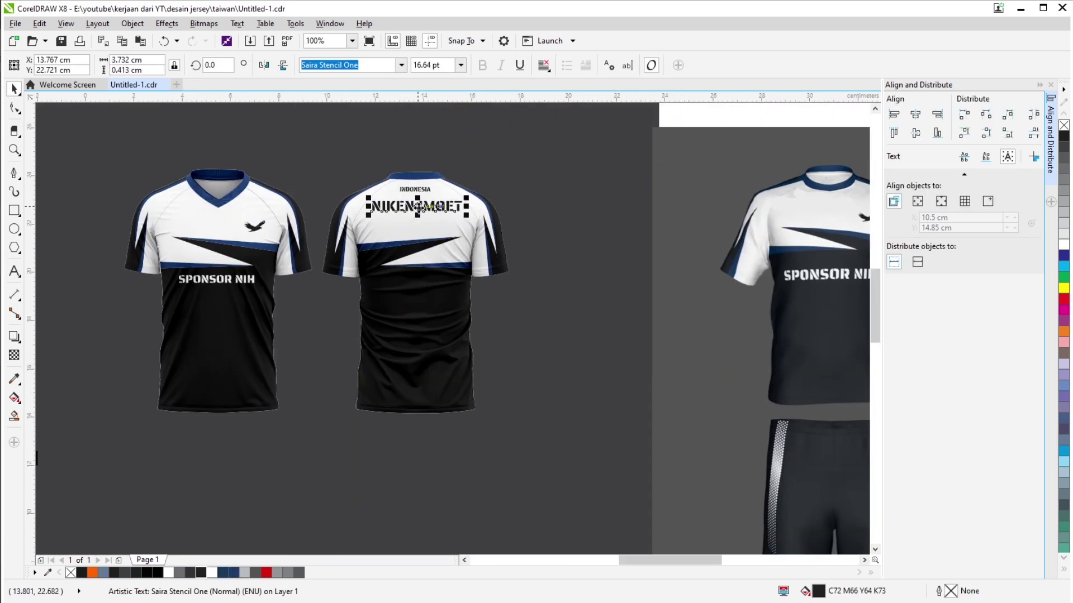
left_click_drag(428, 207, 429, 343)
scroll(428, 343, "up", 2)
double_click(429, 343)
type("KI")
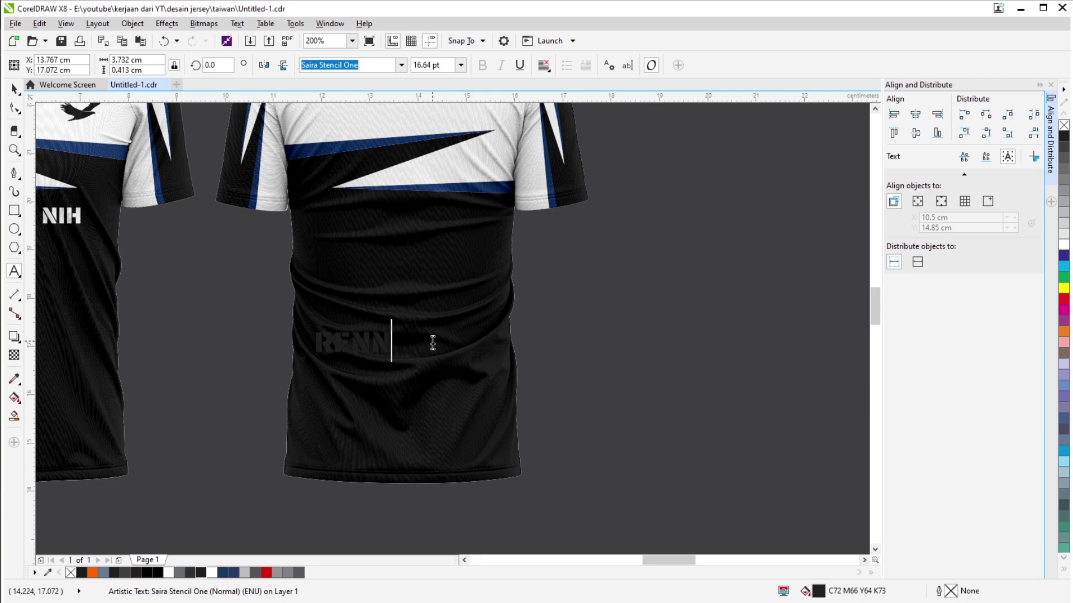
type("T")
scroll(240, 218, "down", 2)
key("ctrl+space")
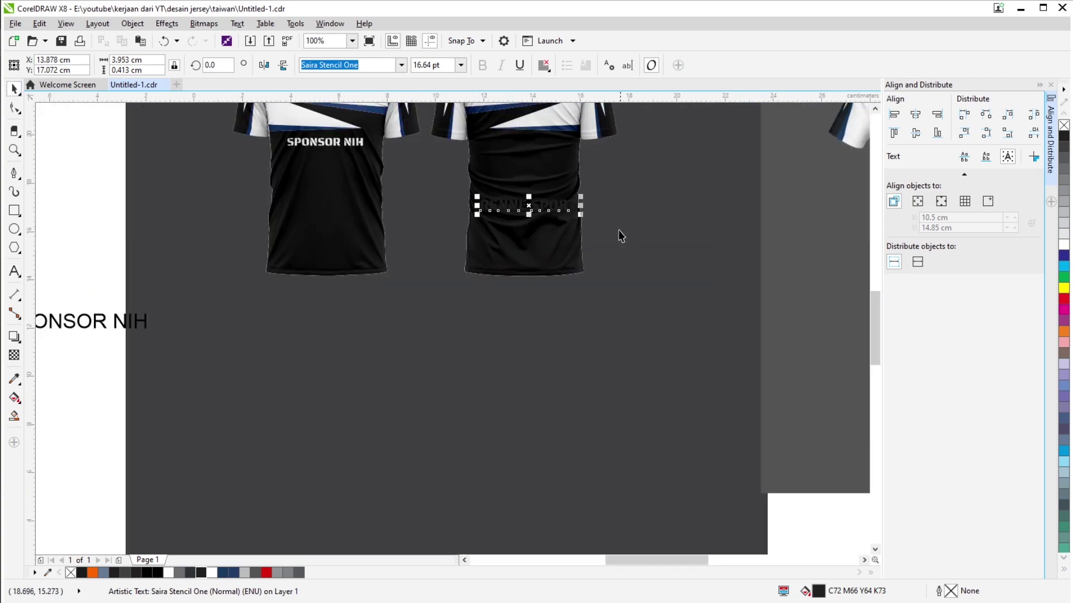
Shrink the RENNE SPORT text to about 77% and fill it white.
scroll(620, 235, "up", 2)
left_click_drag(554, 189, 531, 192)
left_click(1063, 247)
scroll(615, 335, "down", 2)
scroll(261, 342, "up", 2)
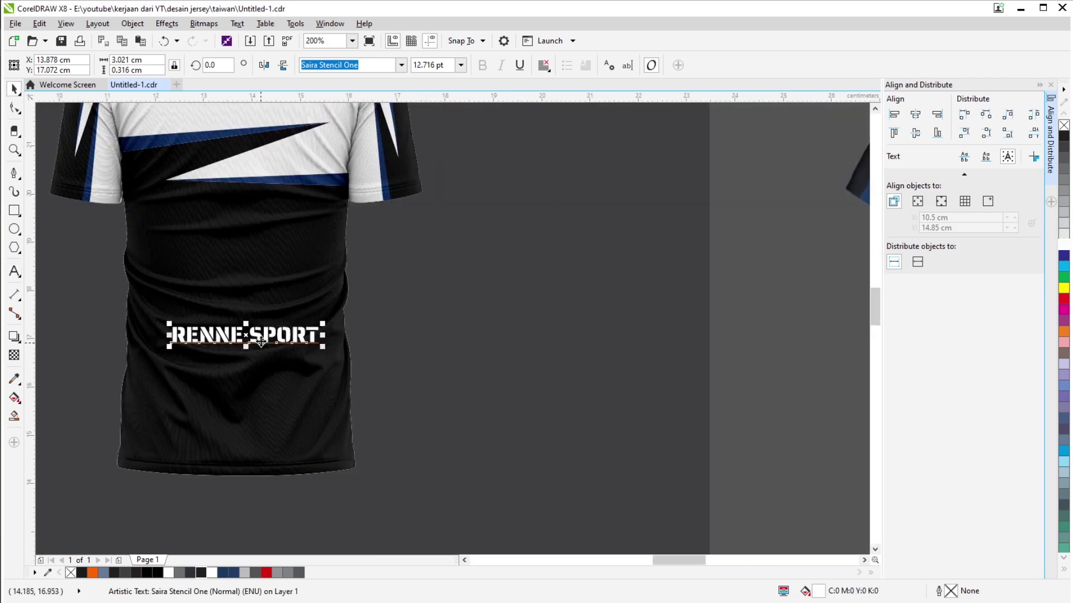
scroll(278, 271, "down", 3)
scroll(131, 282, "up", 1)
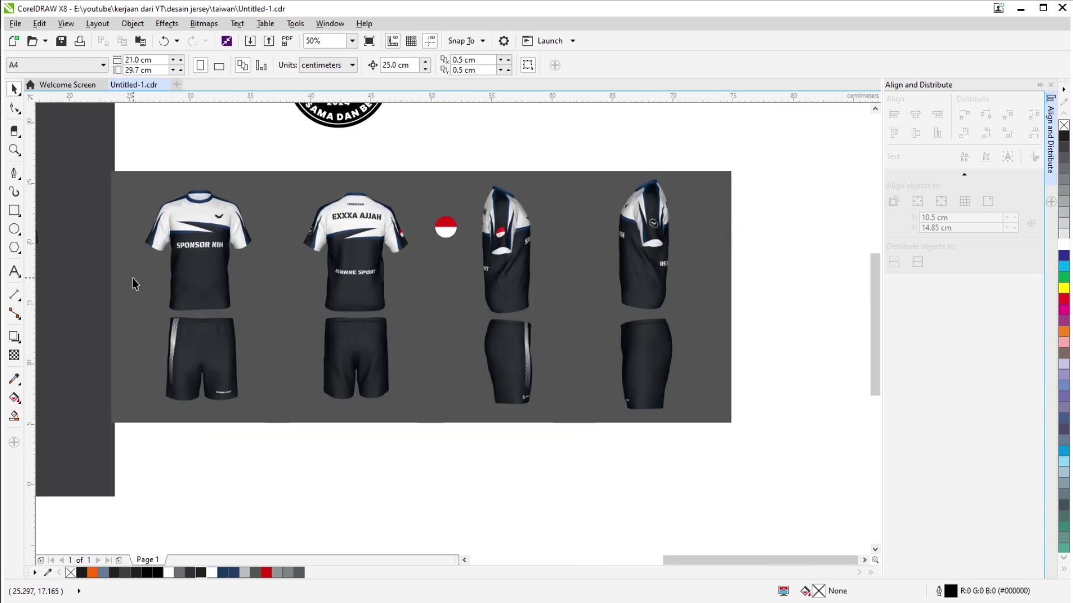
key("Escape")
Move the red-white flag circle beside the back jersey and tilt it slightly.
scroll(694, 235, "right", 2)
left_click(702, 233)
left_click_drag(702, 233, 318, 149)
scroll(318, 149, "up", 2)
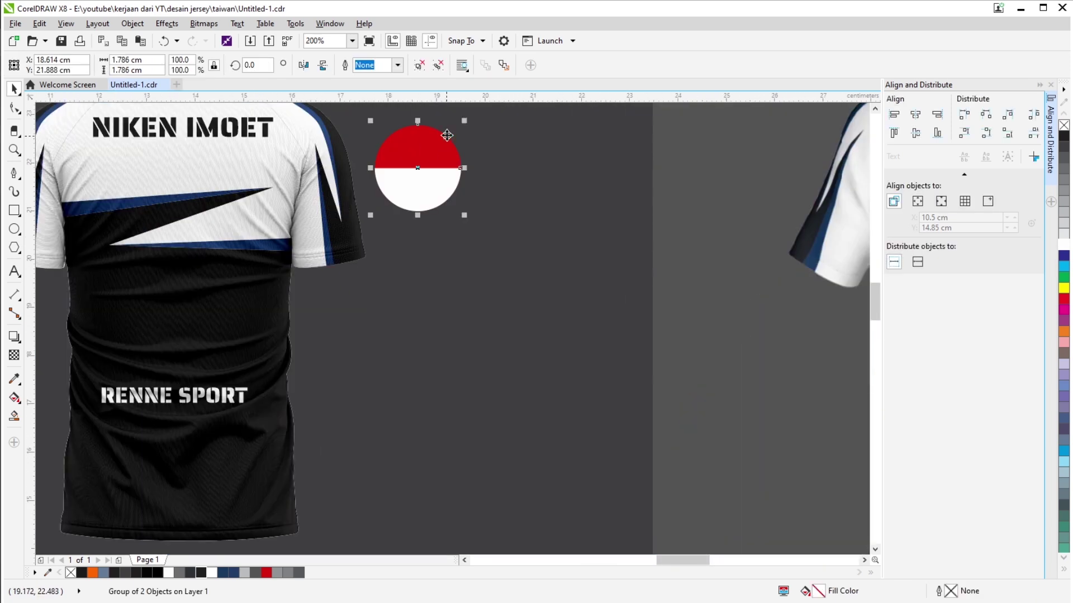
scroll(365, 182, "up", 1)
left_click(360, 187)
left_click_drag(405, 156, 372, 176)
left_click(359, 208)
scroll(376, 160, "up", 2)
scroll(369, 170, "down", 2)
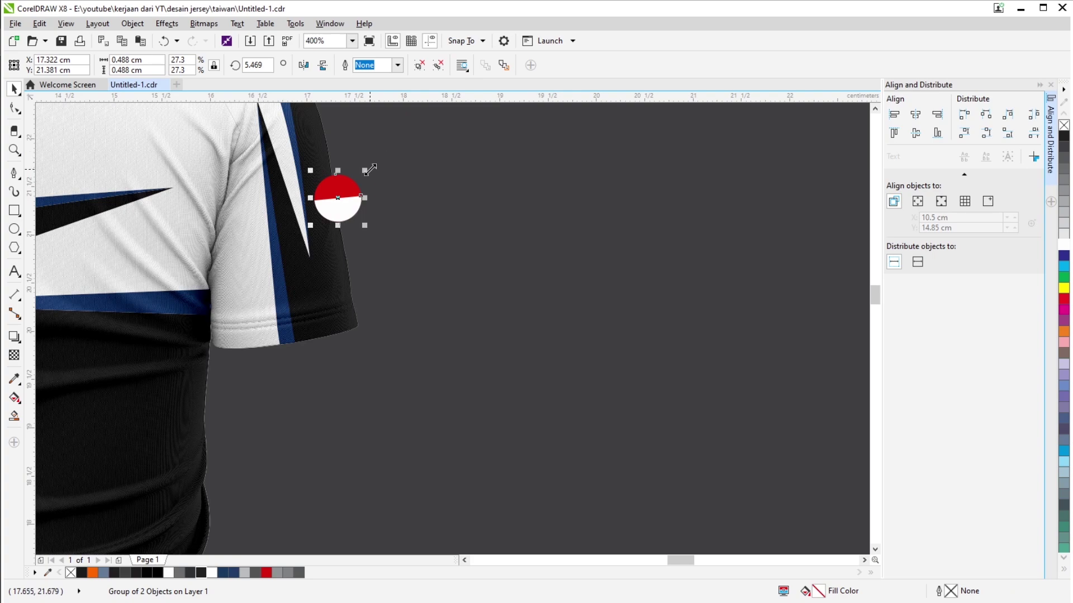
left_click(337, 195)
scroll(336, 195, "up", 1)
scroll(522, 208, "down", 4)
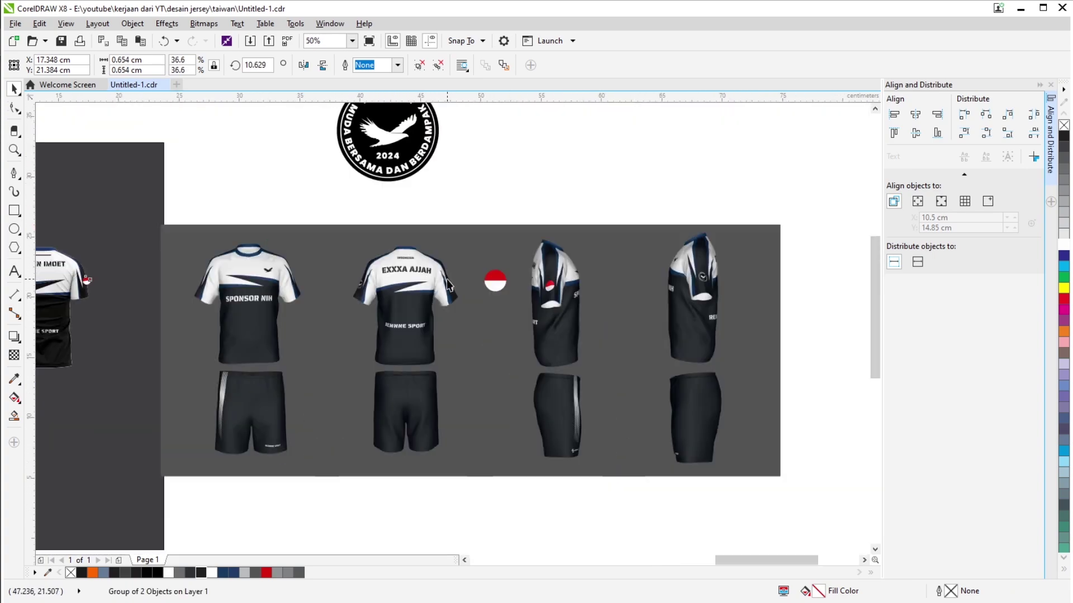
scroll(277, 264, "up", 2)
scroll(277, 265, "down", 1)
scroll(371, 280, "up", 5)
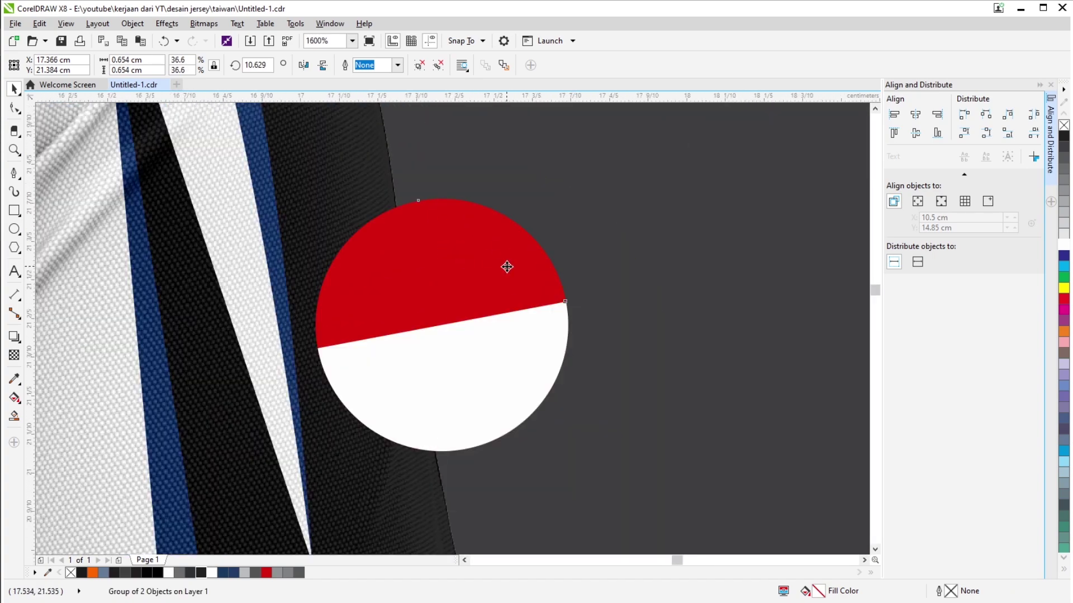
scroll(576, 206, "down", 5)
Place the flag patch at the sleeve edge, rotated to follow the sleeve.
left_click(594, 277)
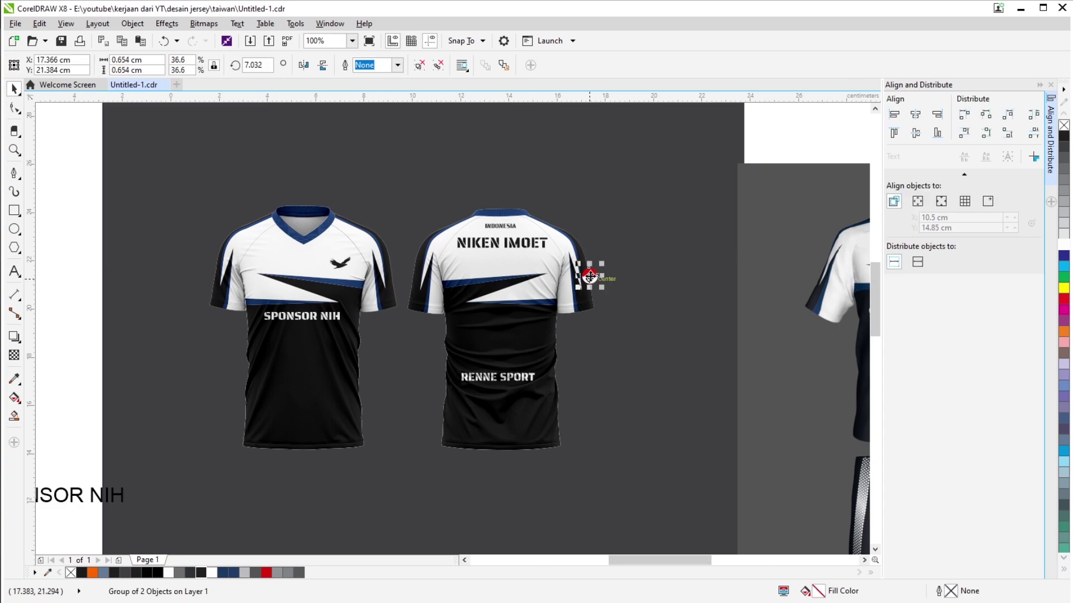
left_click_drag(593, 276, 202, 273)
scroll(202, 273, "up", 1)
scroll(202, 273, "up", 3)
left_click_drag(262, 238, 290, 269)
scroll(215, 261, "up", 1)
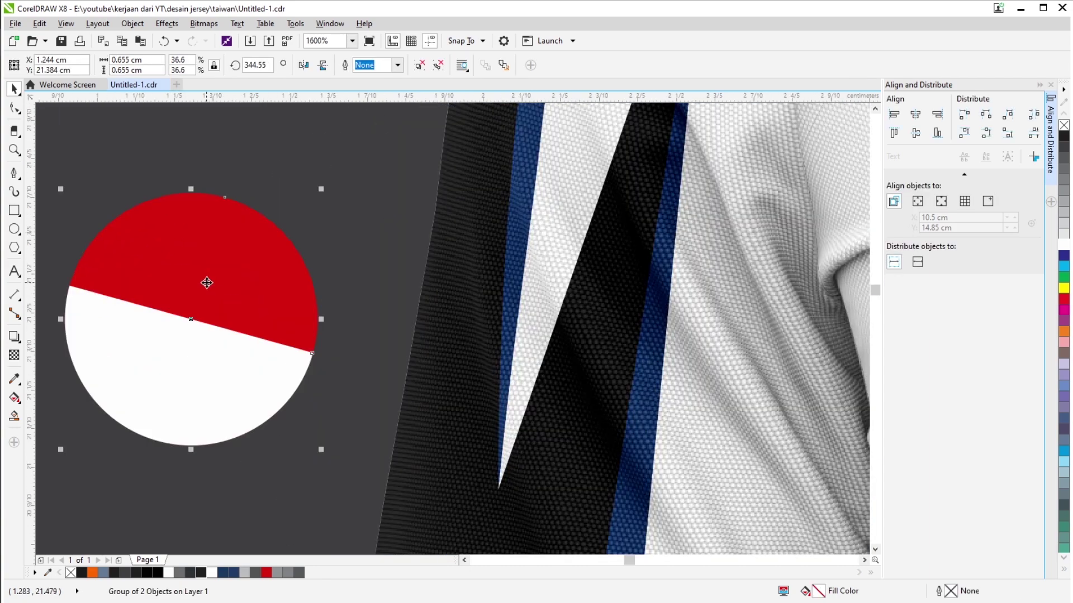
scroll(208, 282, "down", 2)
scroll(267, 255, "up", 1)
scroll(262, 288, "up", 1)
left_click_drag(263, 287, 266, 286)
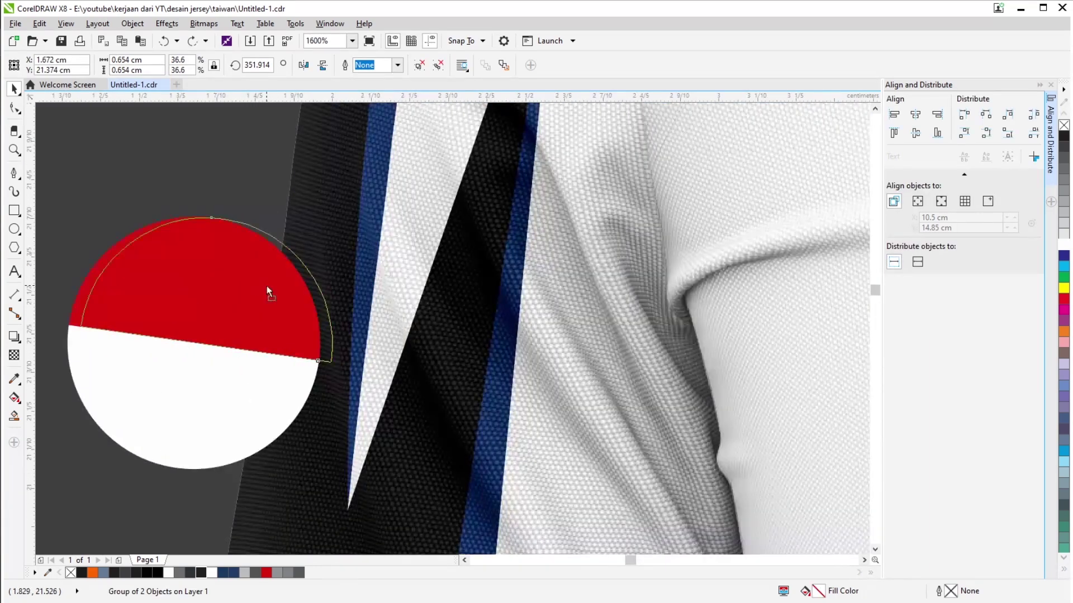
scroll(267, 286, "down", 4)
right_click(276, 270)
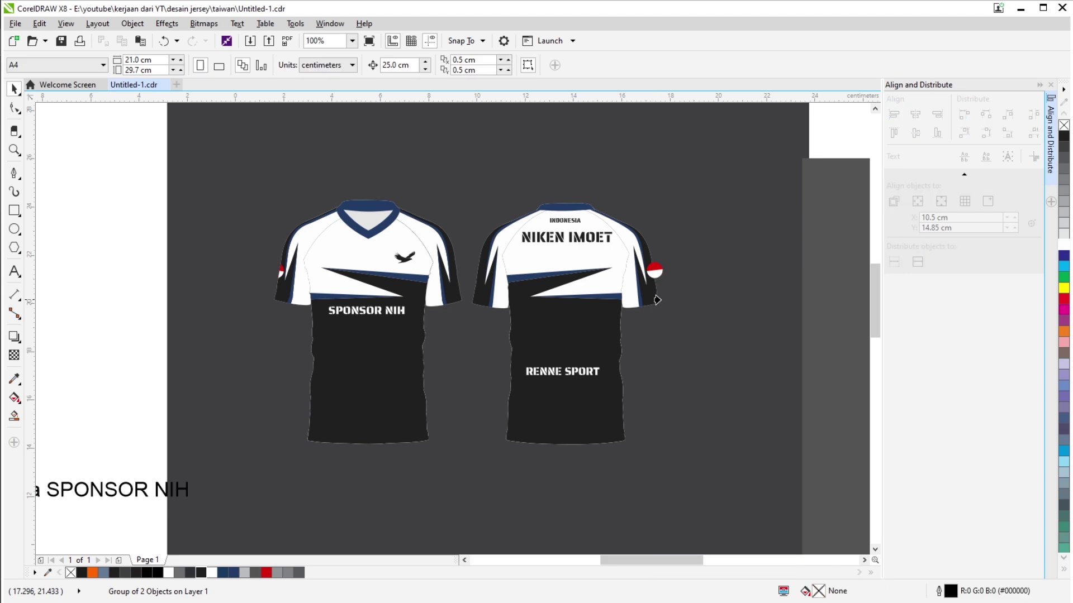
scroll(669, 272, "down", 2)
Bring the RENNNE logo onto the jerseys and shrink it to badge size, keeping its original fill.
scroll(581, 300, "up", 1)
left_click_drag(581, 300, 174, 356)
scroll(231, 306, "up", 2)
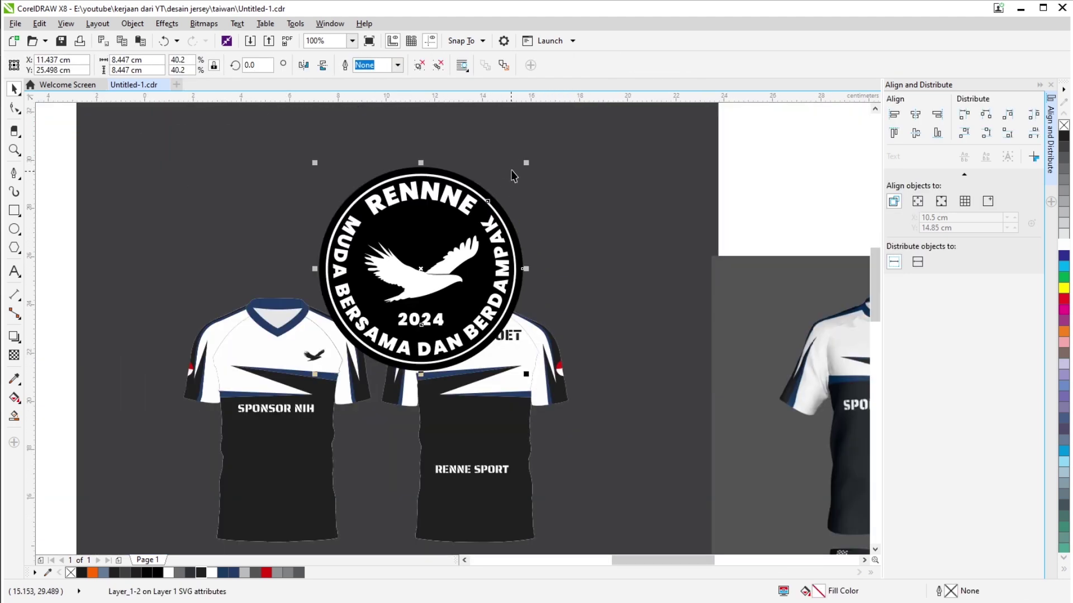
left_click_drag(367, 295, 358, 313)
scroll(358, 313, "up", 2)
scroll(358, 313, "up", 1)
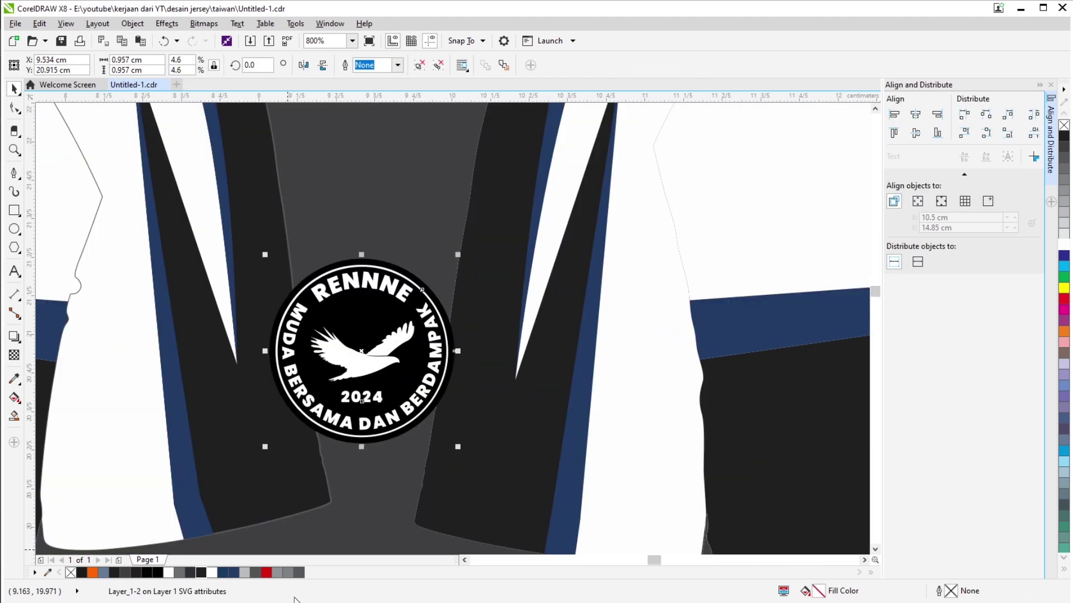
left_click(204, 572)
scroll(393, 224, "down", 1)
scroll(440, 229, "up", 1)
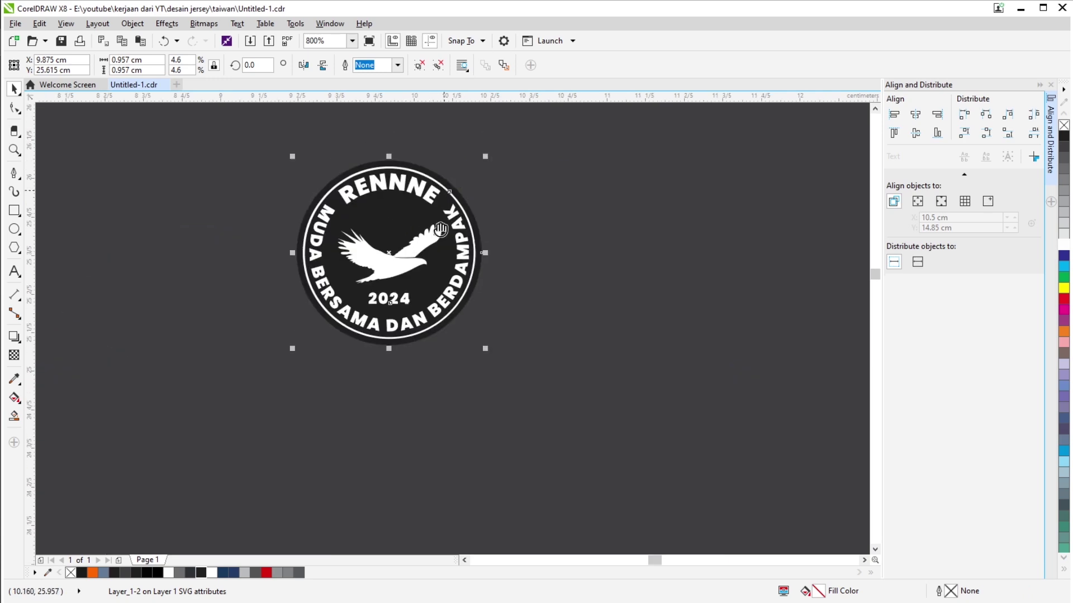
key("ctrl+z")
scroll(440, 229, "up", 1)
Add an outer contour ring around the badge and break it apart from the logo.
left_click(14, 336)
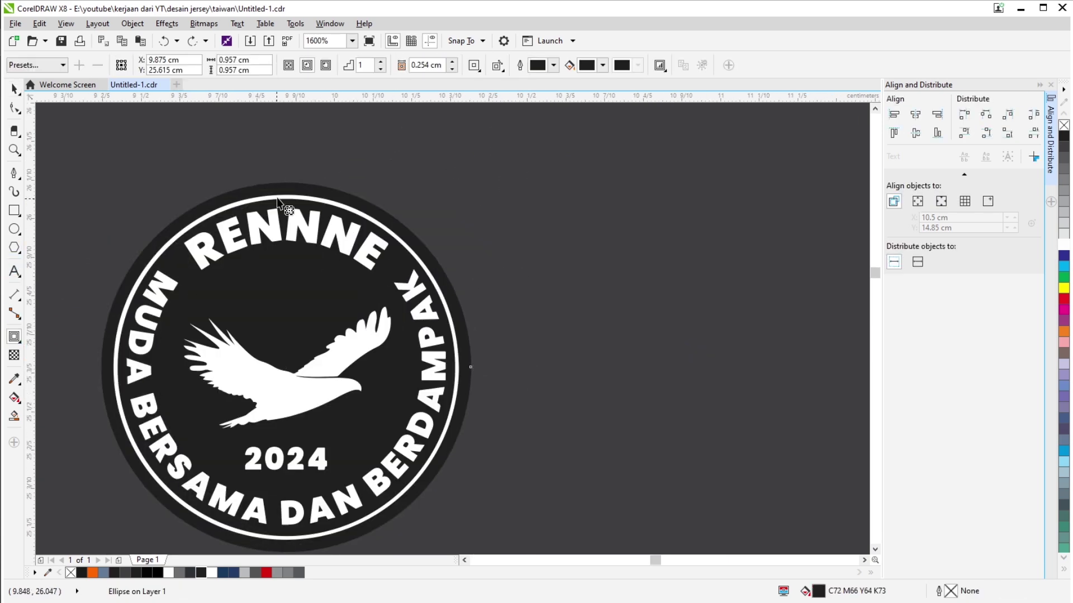
scroll(277, 197, "up", 1)
left_click_drag(276, 197, 321, 172)
scroll(321, 173, "down", 1)
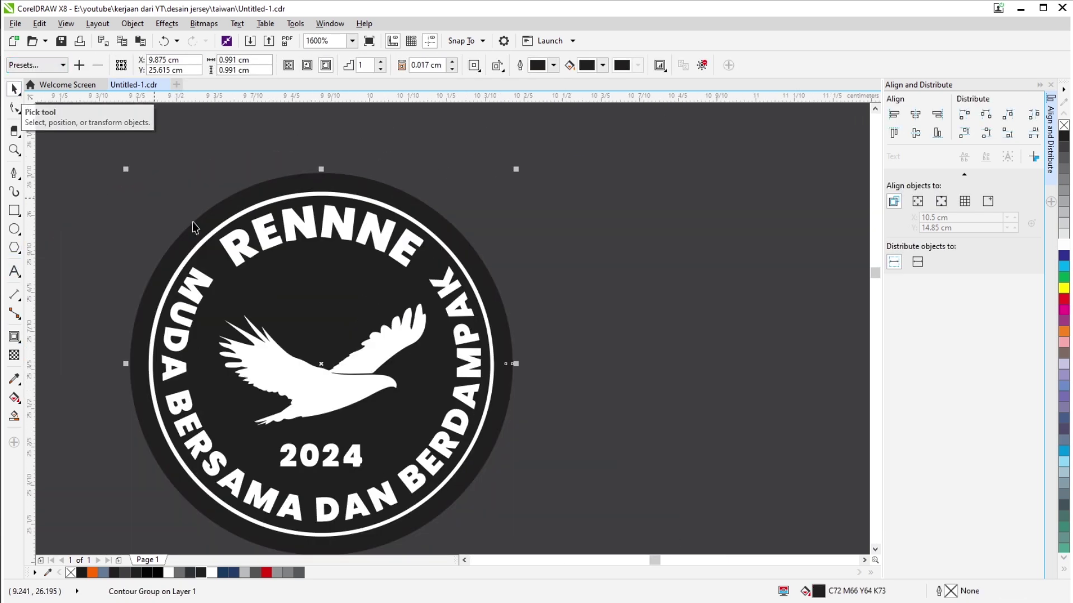
scroll(328, 168, "down", 1)
scroll(329, 174, "up", 1)
key("ctrl+k")
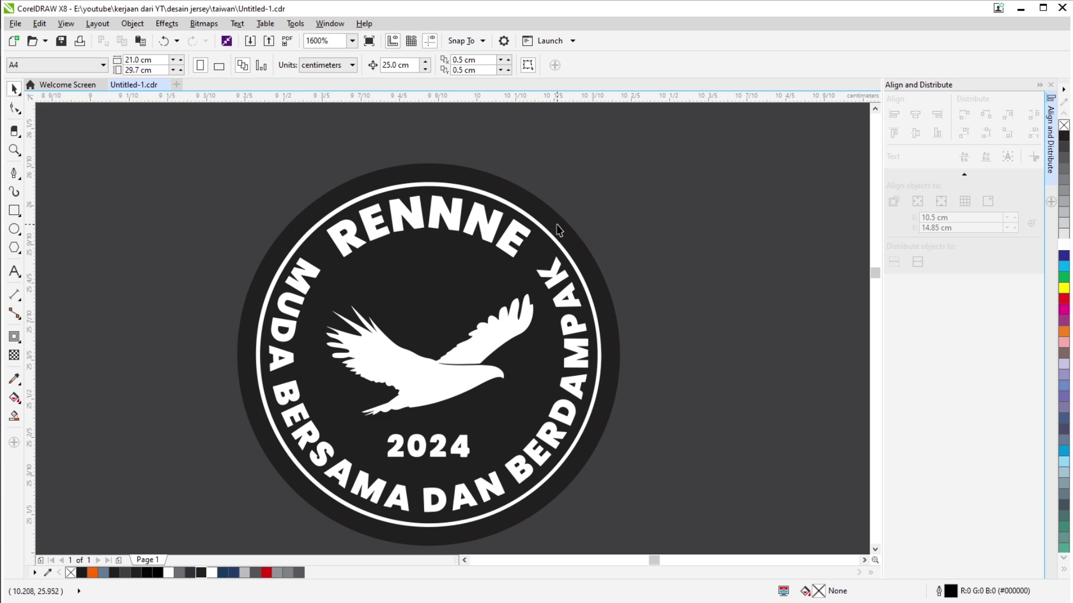
scroll(535, 340, "down", 3)
scroll(535, 341, "up", 1)
Move the badge onto the jersey sleeve, shrink it to about 79%, and position it.
left_click(353, 197)
scroll(353, 196, "down", 1)
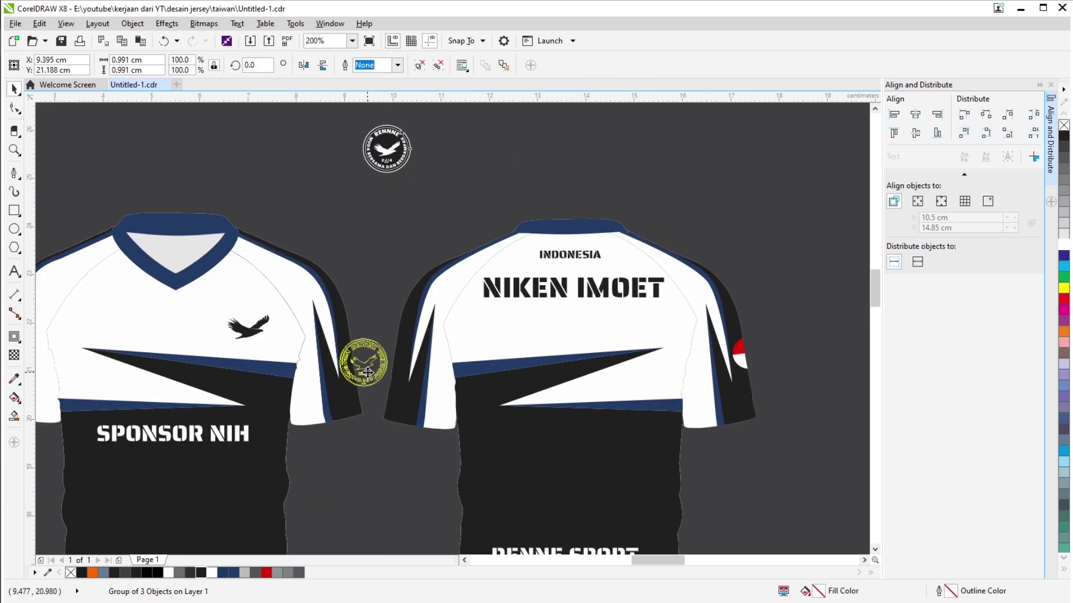
left_click_drag(383, 148, 344, 345)
scroll(344, 344, "up", 2)
left_click_drag(399, 278, 373, 292)
scroll(372, 292, "down", 3)
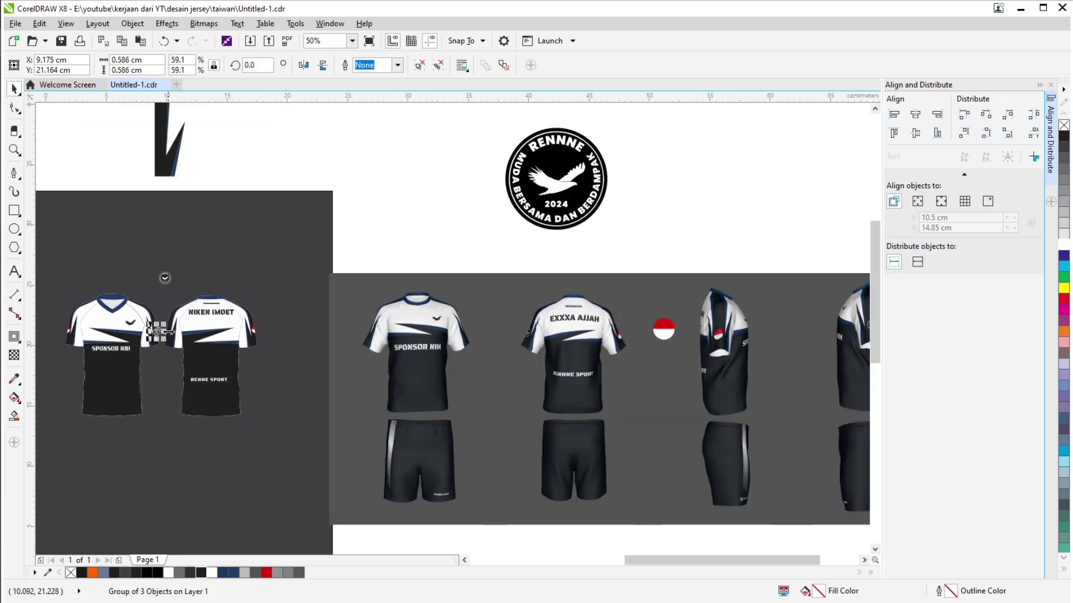
scroll(426, 338, "up", 2)
scroll(447, 307, "down", 2)
scroll(531, 321, "up", 4)
mouse_move(447, 307)
left_mouse_down()
mouse_move(679, 353)
mouse_move(603, 318)
mouse_move(437, 303)
mouse_move(447, 303)
left_mouse_up()
scroll(679, 353, "down", 2)
scroll(603, 319, "up", 3)
scroll(437, 303, "down", 1)
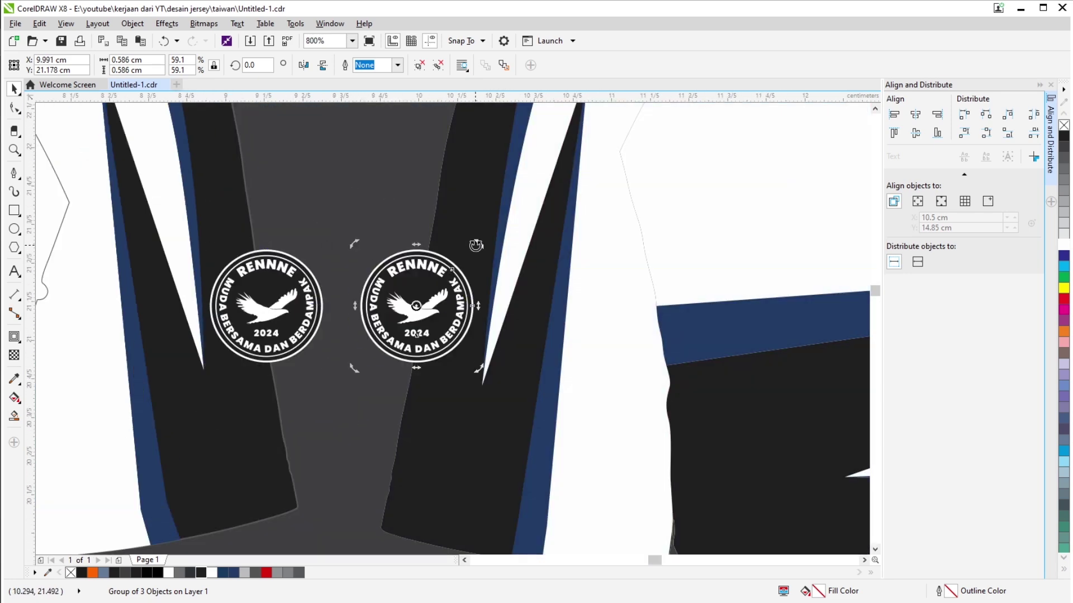
Bring up the badge's right-click actions, then select the jersey pair group.
right_click(264, 287)
key("Escape")
right_click(451, 305)
key("Escape")
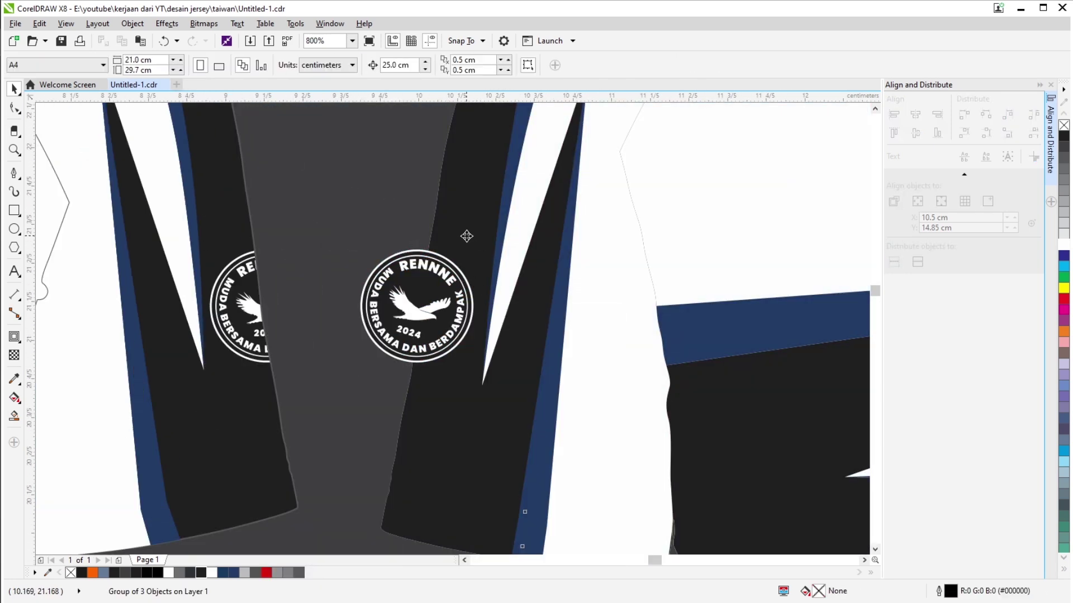
scroll(469, 416, "down", 4)
scroll(324, 383, "down", 2)
scroll(402, 383, "up", 3)
left_click(376, 364)
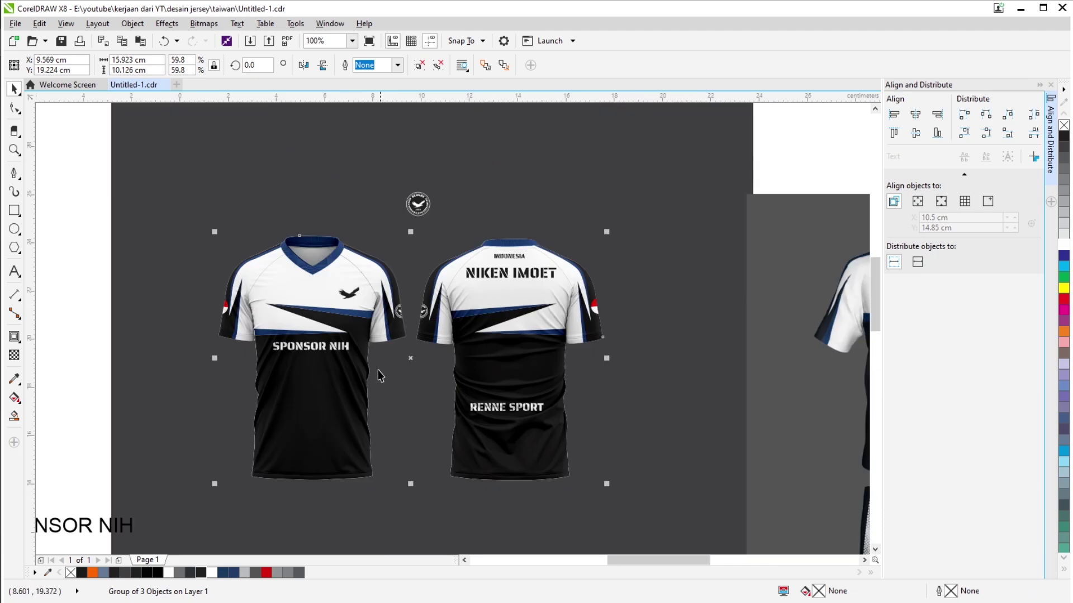
scroll(385, 335, "up", 3)
Reposition the RENNE SPORT text on the back jersey.
scroll(384, 334, "down", 3)
scroll(384, 334, "up", 3)
left_click(362, 321, "ctrl")
scroll(361, 321, "down", 3)
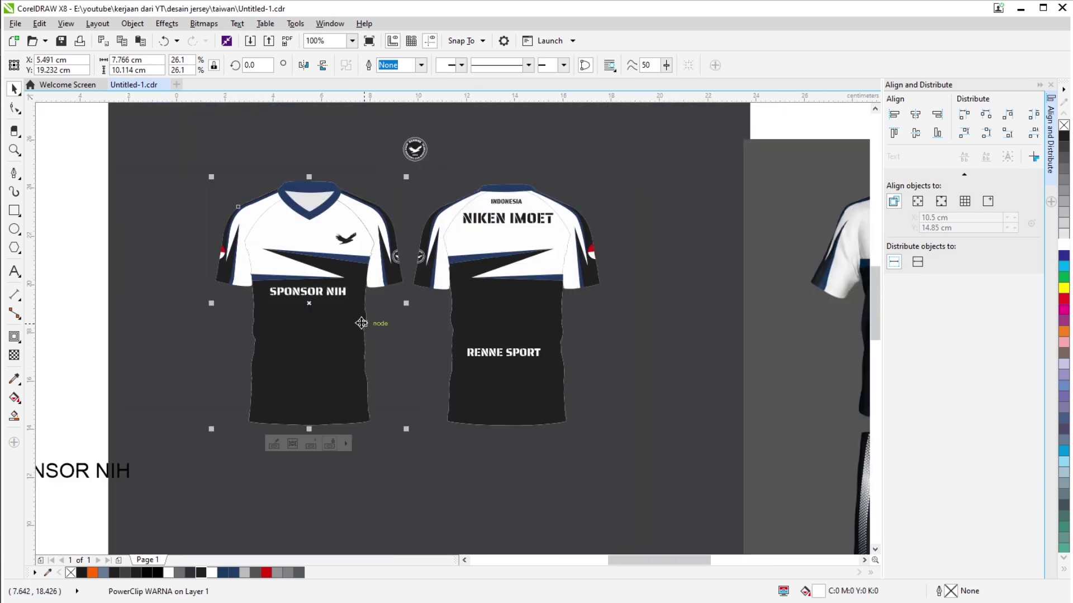
scroll(371, 410, "up", 5)
scroll(504, 431, "down", 5)
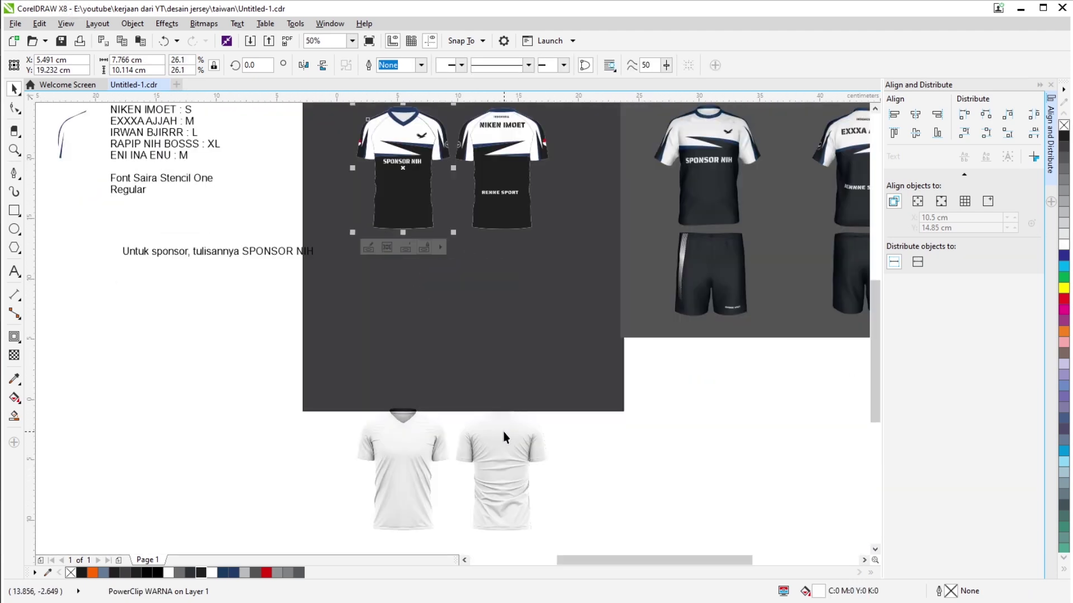
scroll(319, 191, "up", 4)
left_click(331, 272)
scroll(331, 271, "down", 4)
left_click_drag(331, 272, 196, 293)
scroll(333, 330, "up", 3)
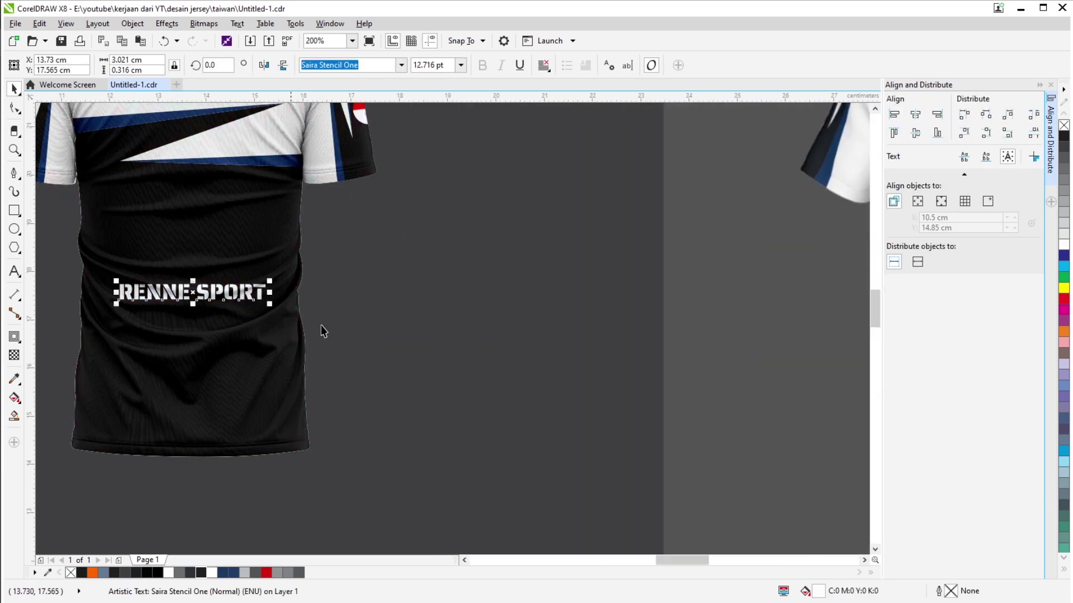
scroll(329, 179, "down", 2)
Move the halftone strip group below the grey panel.
left_click(330, 178)
scroll(374, 337, "up", 1)
scroll(436, 328, "down", 1)
scroll(314, 287, "down", 1)
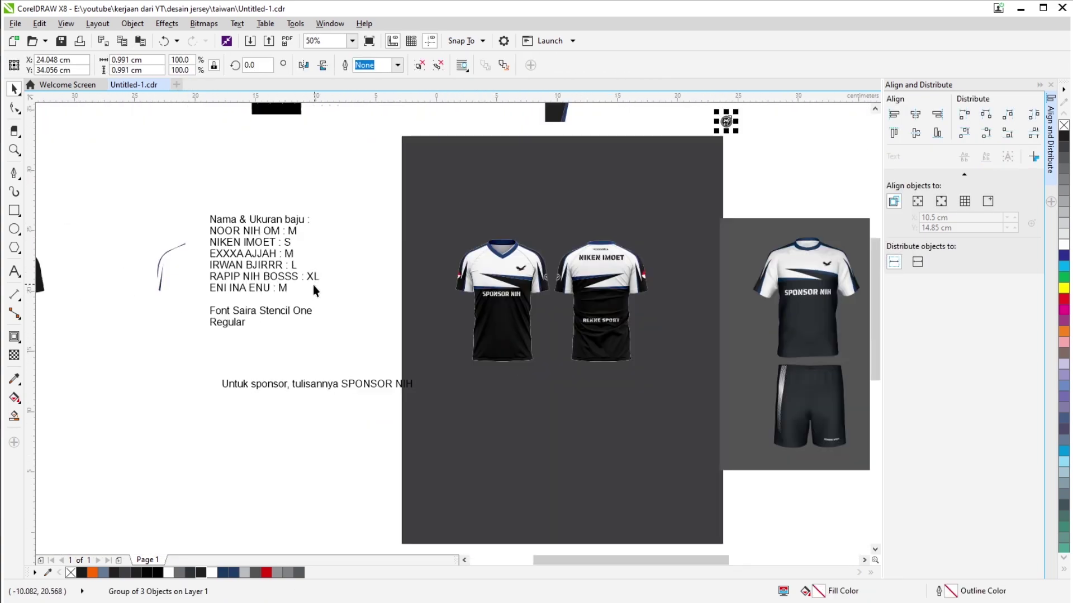
scroll(323, 287, "right", 3)
left_click_drag(170, 193, 214, 391)
scroll(289, 353, "down", 1)
scroll(214, 392, "up", 1)
scroll(363, 424, "down", 1)
scroll(393, 416, "up", 1)
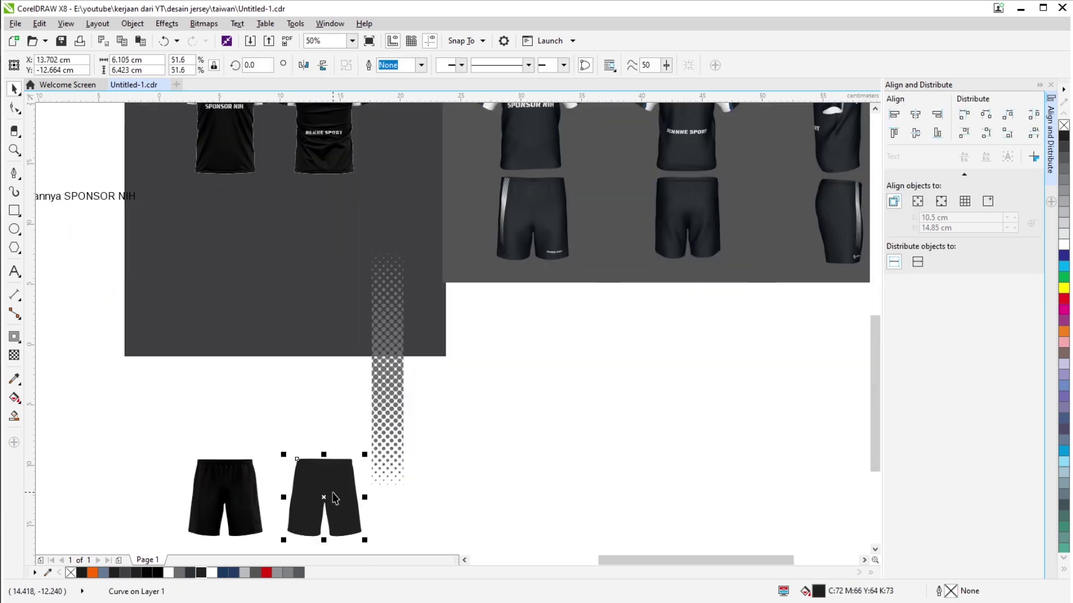
scroll(335, 441, "down", 1)
left_click(182, 385)
Move both pairs of shorts up beneath the jerseys.
left_click(246, 417)
scroll(246, 416, "up", 4)
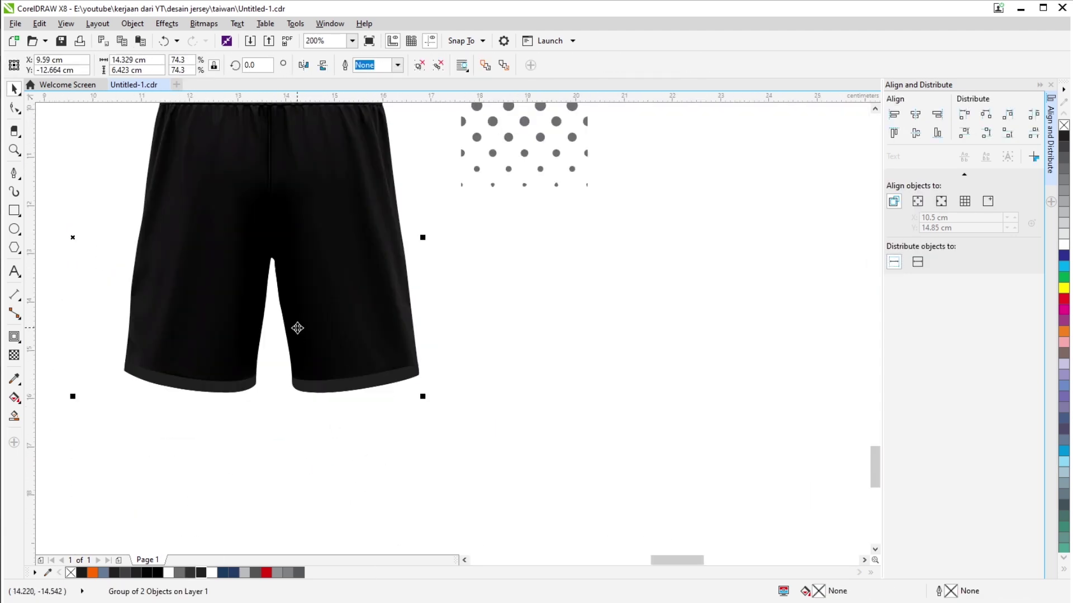
scroll(206, 374, "down", 4)
left_click_drag(212, 385, 213, 84)
scroll(343, 137, "up", 2)
scroll(324, 270, "down", 2)
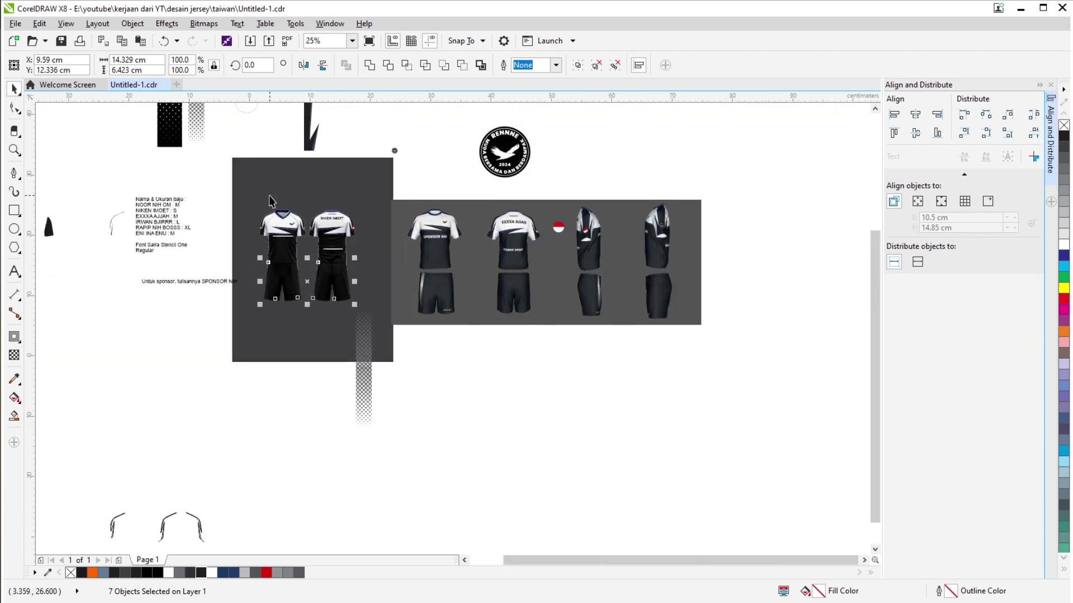
scroll(268, 319, "up", 1)
Scale the halftone strip down to fit a shorts leg.
left_click(276, 323)
scroll(276, 323, "down", 1)
left_click_drag(272, 328, 256, 413)
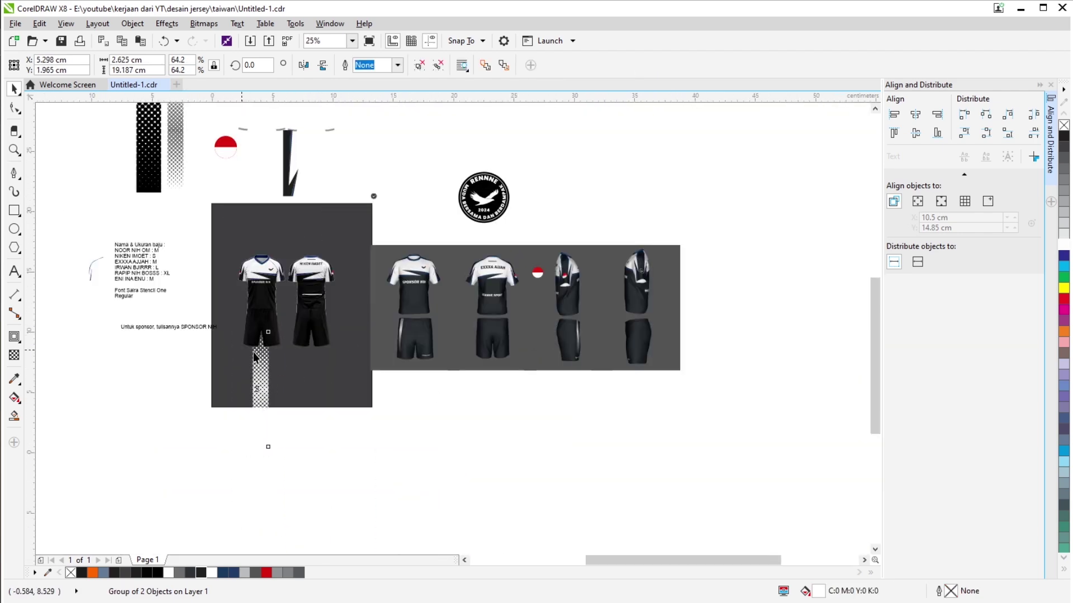
scroll(244, 351, "up", 1)
scroll(259, 300, "up", 2)
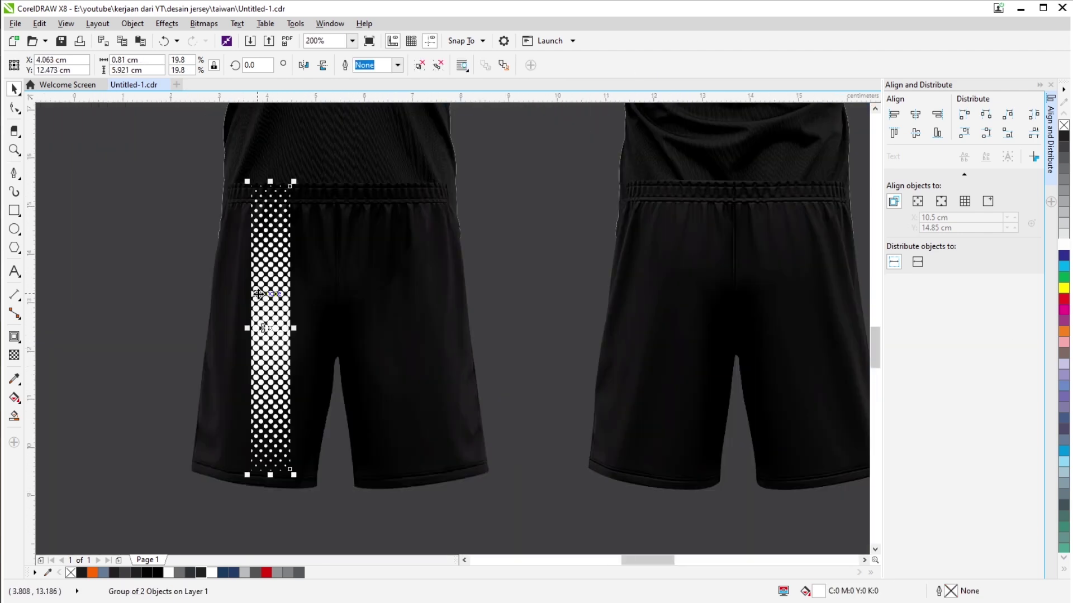
left_click_drag(294, 182, 280, 283)
scroll(204, 283, "down", 4)
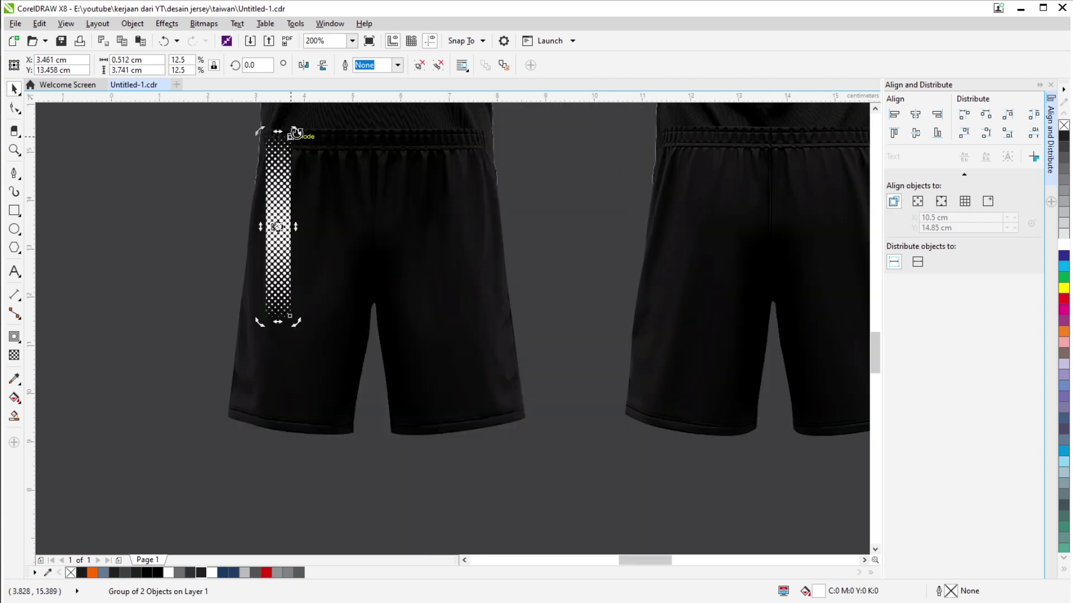
key("Escape")
scroll(204, 283, "down", 1)
left_click(223, 279)
scroll(224, 280, "up", 2)
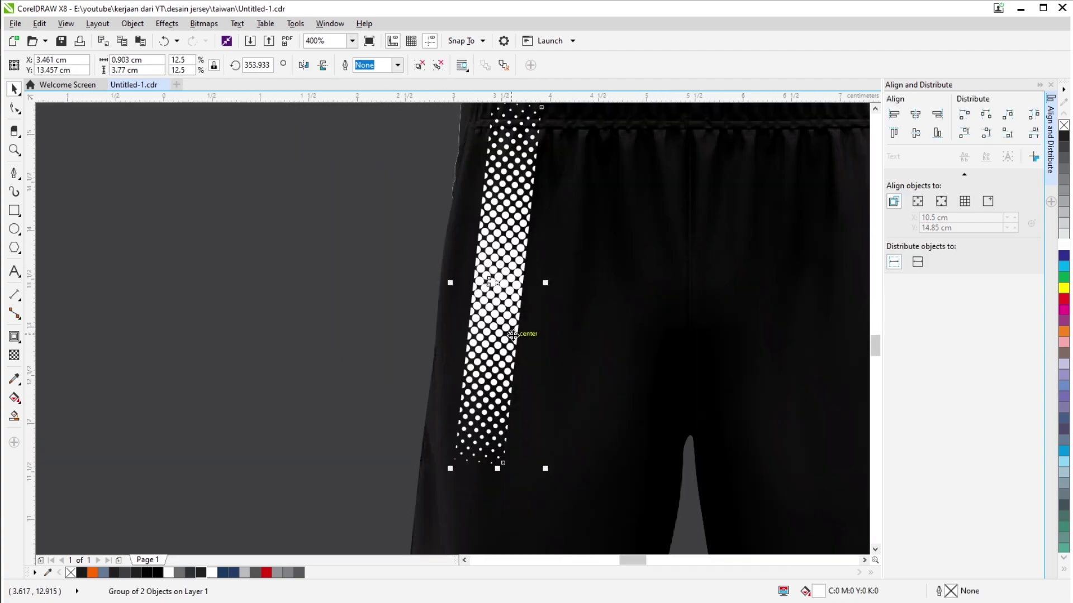
scroll(506, 357, "down", 4)
scroll(507, 356, "up", 2)
scroll(305, 265, "down", 3)
Rotate the halftone strip back upright and move it onto the front outfit.
key("ctrl+z")
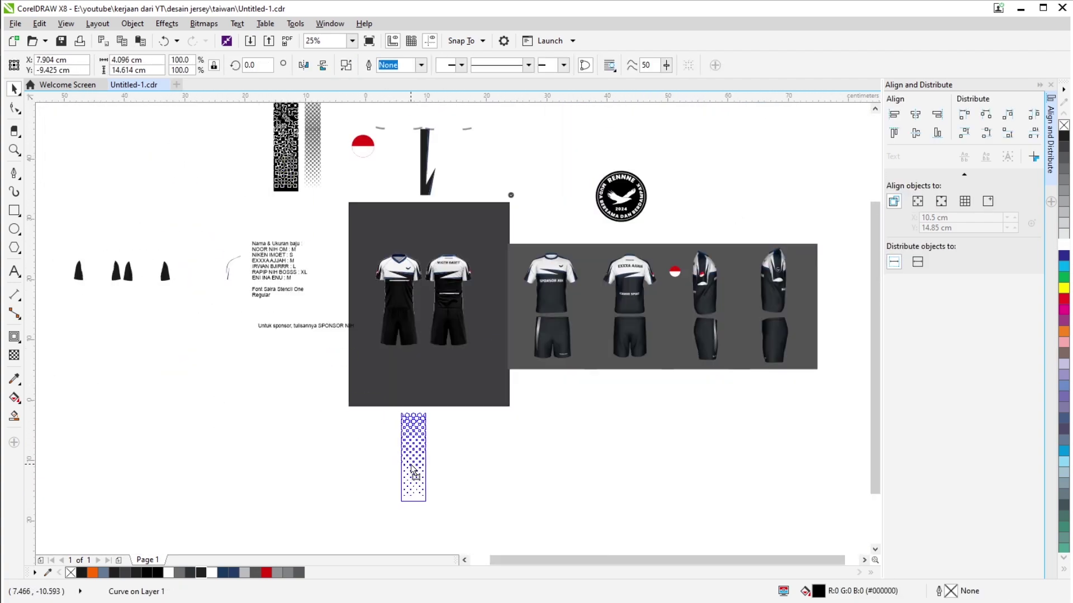
key("ctrl+shift+z")
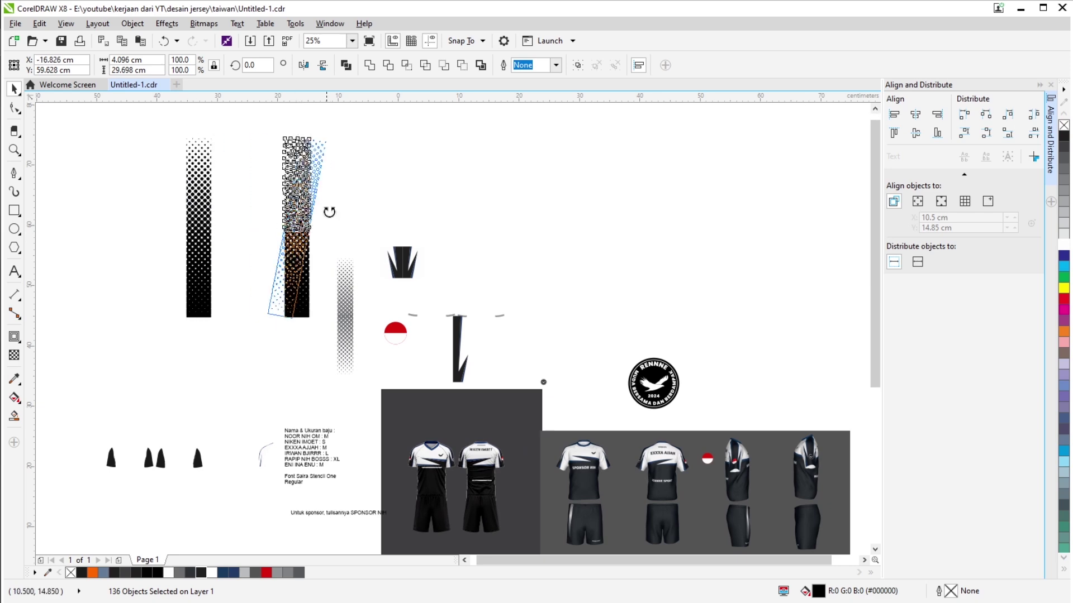
left_click_drag(329, 212, 295, 239)
scroll(261, 184, "up", 2)
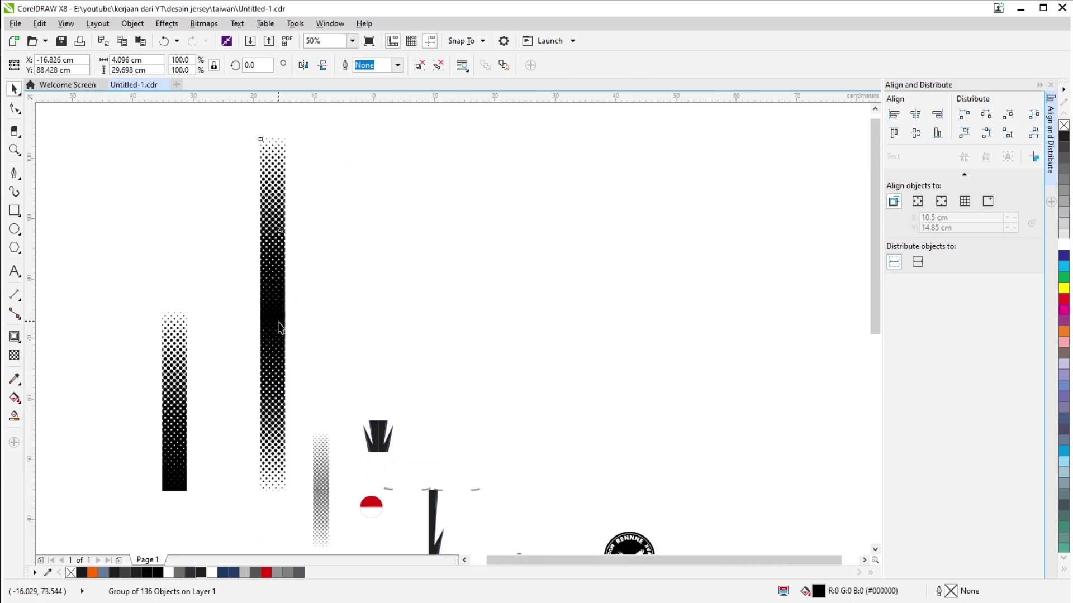
scroll(279, 328, "down", 2)
left_click_drag(232, 279, 299, 425)
scroll(304, 335, "up", 3)
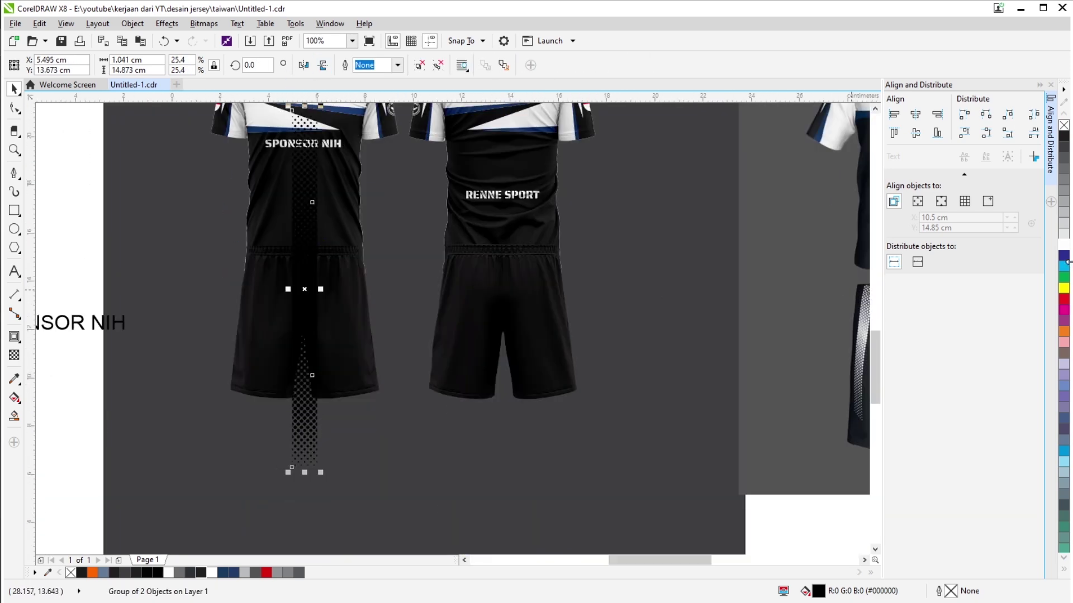
scroll(507, 323, "down", 2)
scroll(407, 323, "up", 4)
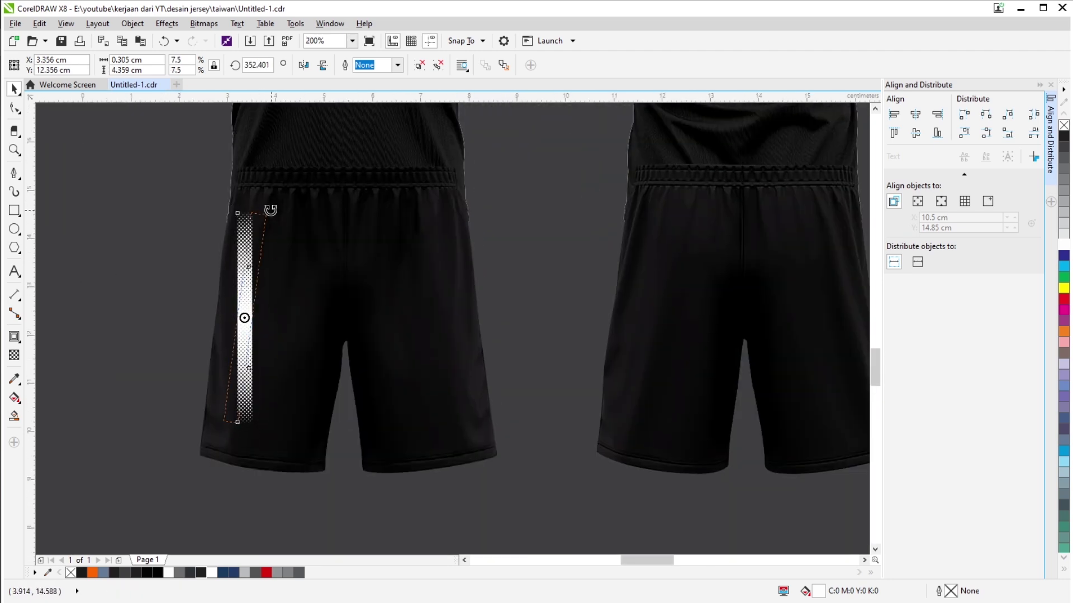
Try tilting the strip along the shorts leg, then undo the rotation and the move.
left_click_drag(271, 210, 271, 210)
left_click(246, 275)
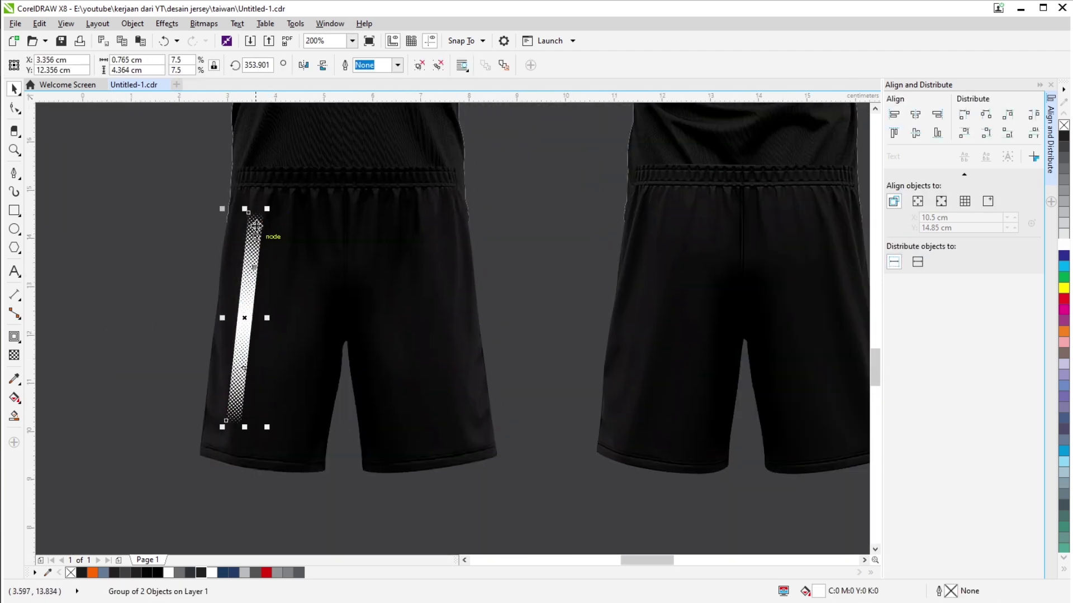
scroll(275, 294, "down", 2)
scroll(351, 285, "up", 2)
scroll(355, 311, "down", 1)
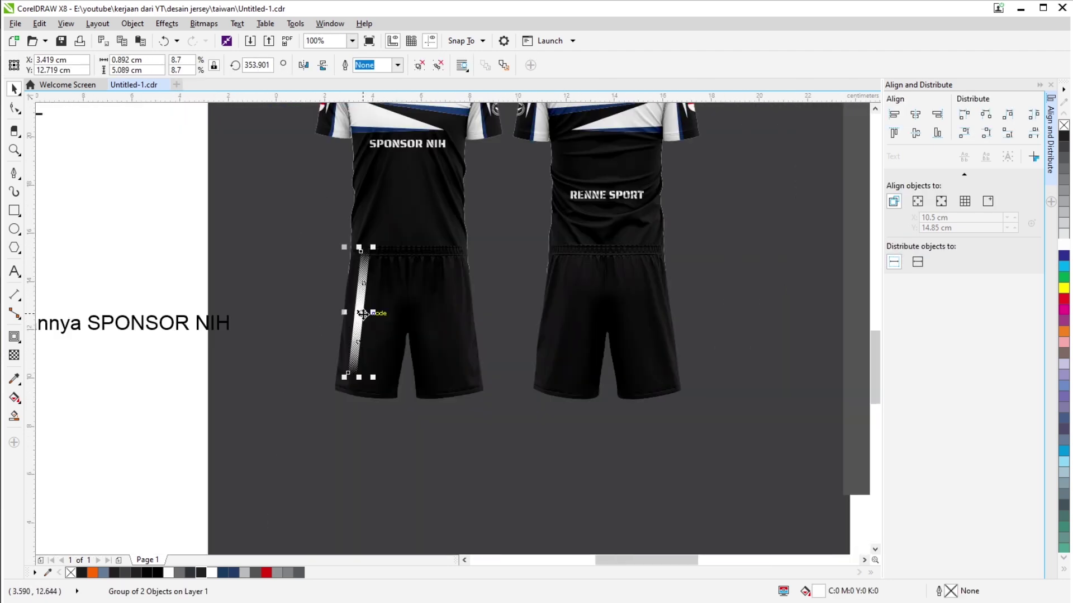
key("ctrl+z")
left_click(353, 311)
scroll(425, 234, "up", 1)
key("ctrl+z")
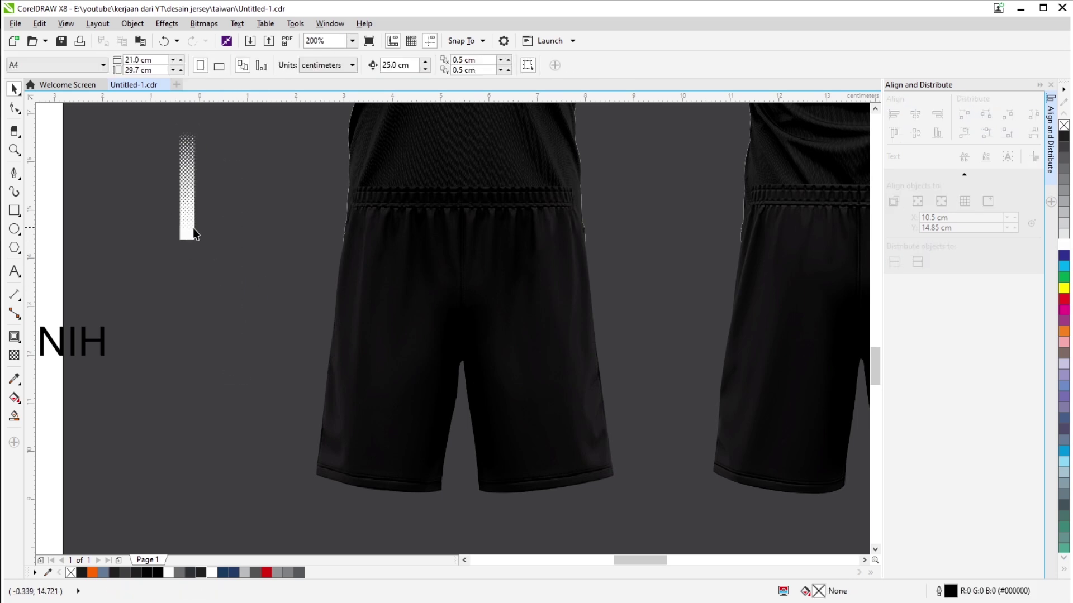
scroll(227, 249, "up", 2)
Cut the strip's lower end square by intersecting it with a drawn rectangle.
left_click(228, 250)
key("F6")
left_click_drag(159, 349, 252, 271)
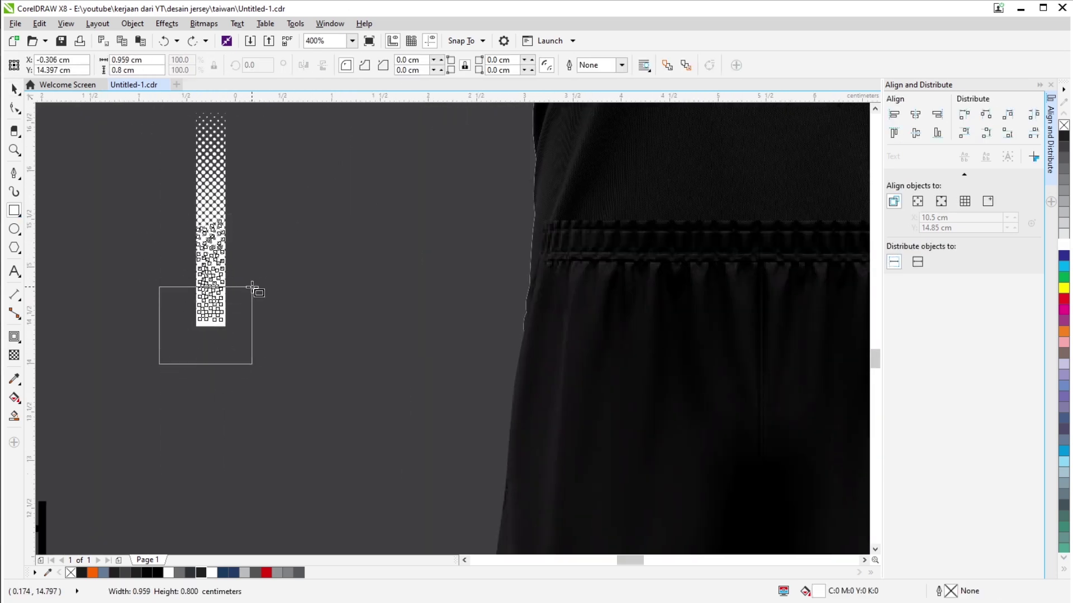
key("space")
left_click(226, 275, "shift")
left_click(388, 65)
scroll(273, 307, "down", 2)
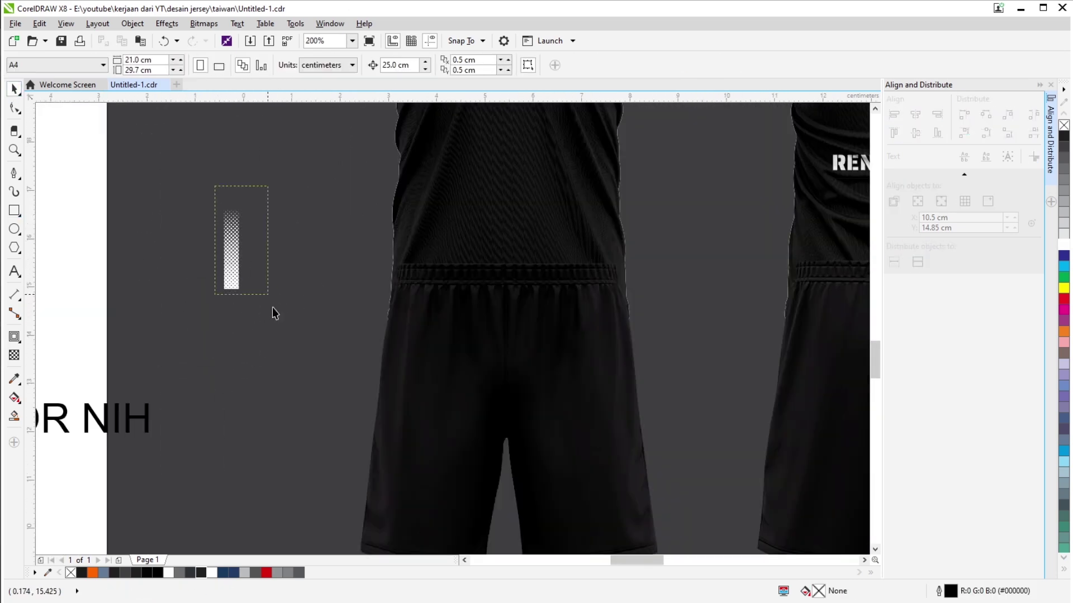
key("ctrl+k")
scroll(236, 319, "up", 2)
scroll(226, 298, "up", 2)
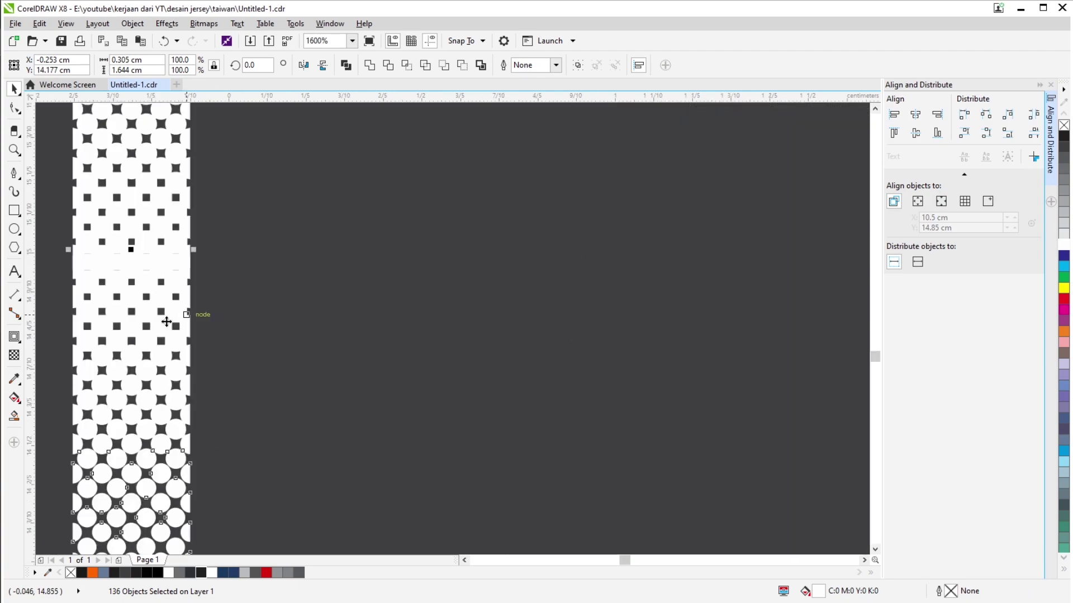
scroll(299, 291, "down", 3)
Try placing the whole halftone strip on the left shorts leg, then undo it.
left_click(223, 428)
scroll(223, 428, "down", 4)
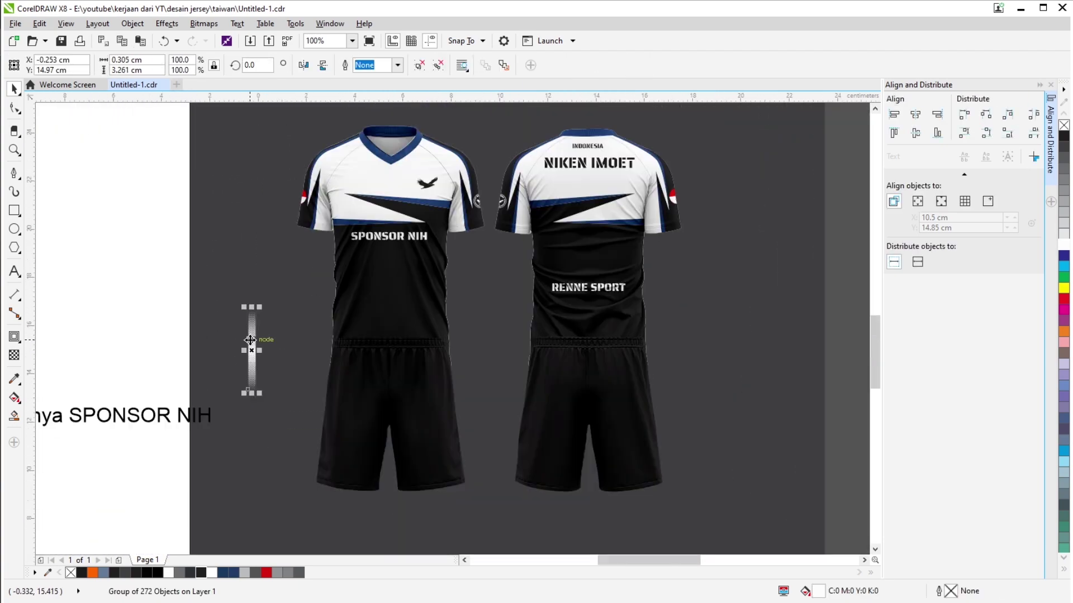
left_click(249, 347)
scroll(244, 287, "up", 2)
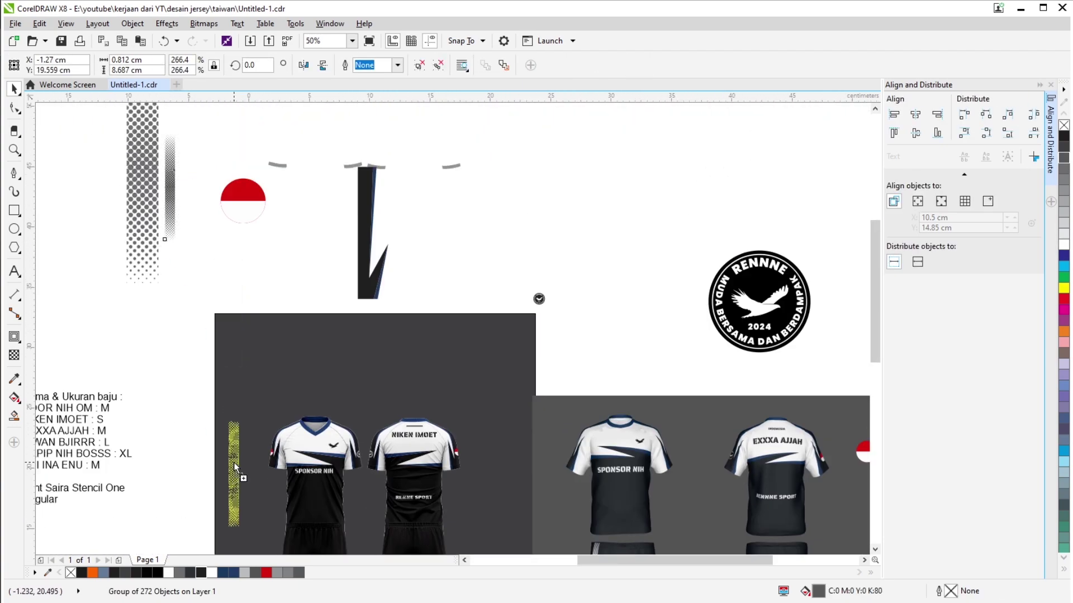
scroll(214, 428, "up", 2)
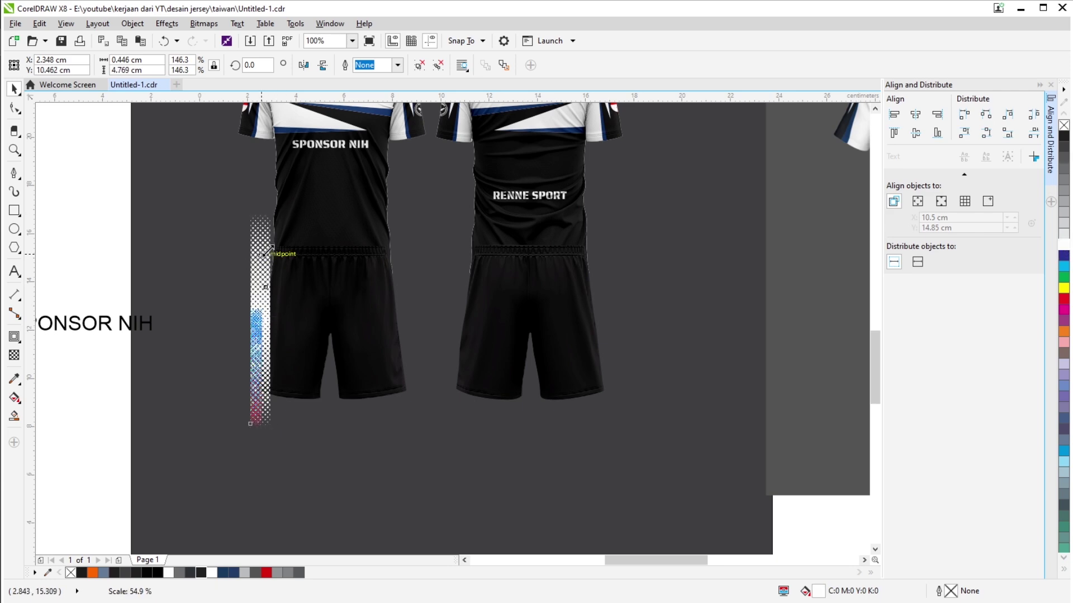
left_click_drag(266, 251, 276, 290)
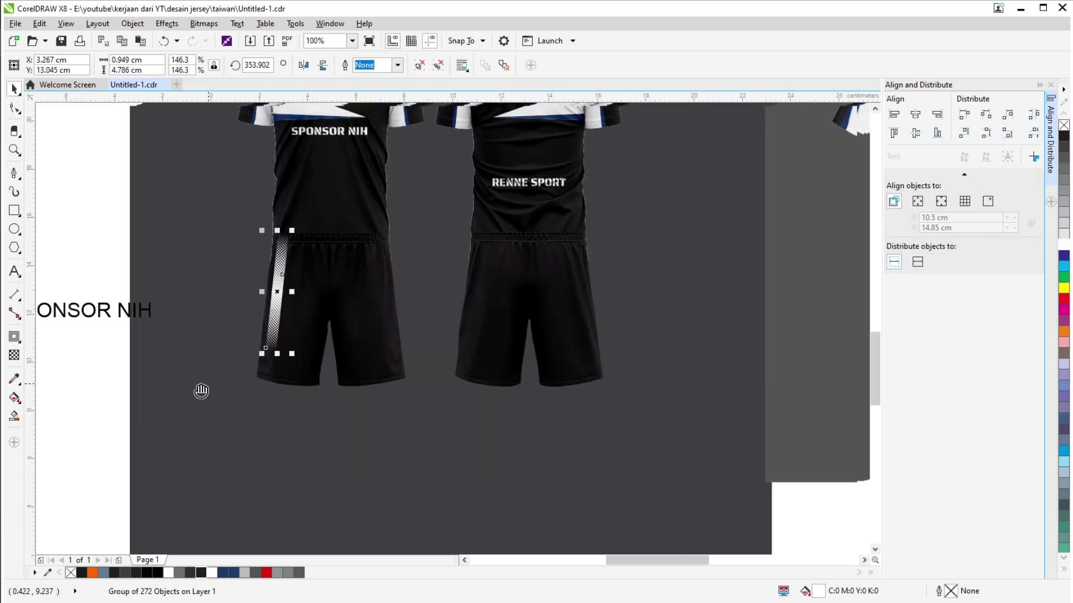
scroll(378, 352, "up", 2)
scroll(354, 307, "down", 3)
scroll(655, 412, "up", 3)
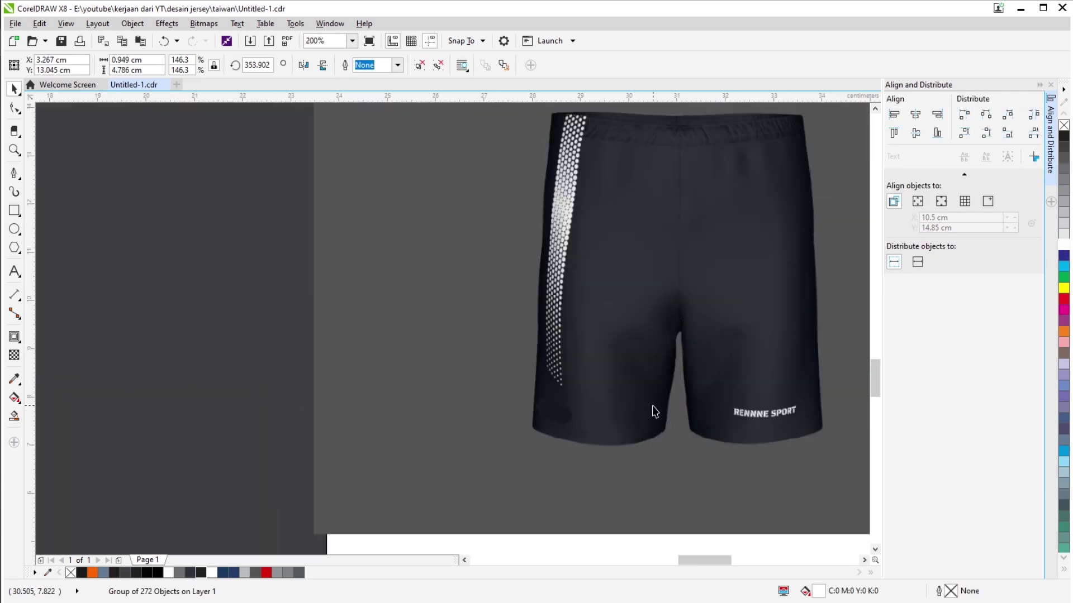
scroll(655, 412, "down", 2)
scroll(319, 371, "up", 2)
key("ctrl+z")
key("ctrl+z")
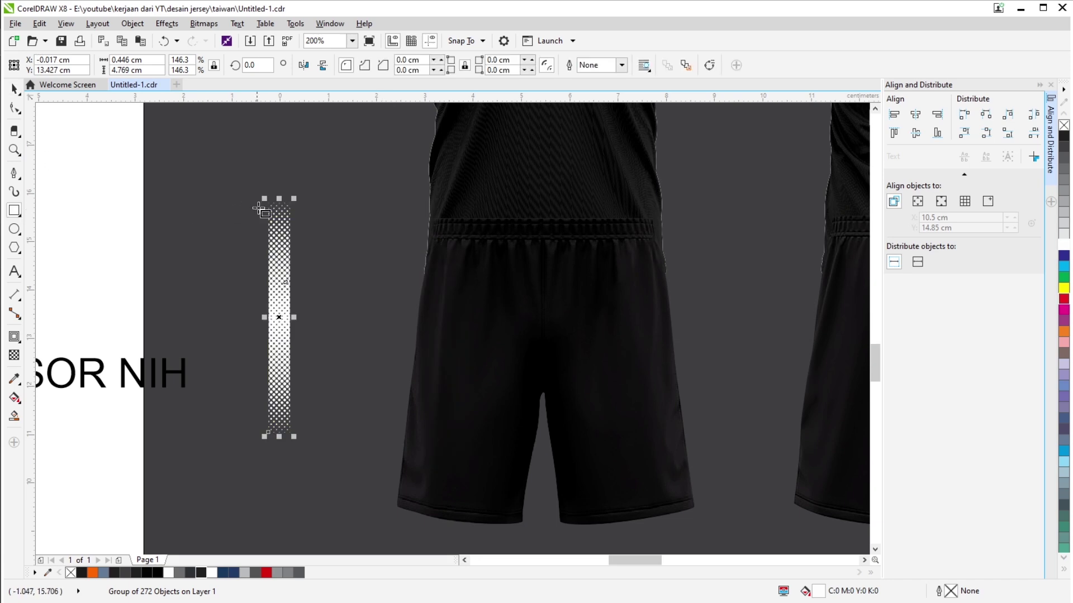
scroll(254, 219, "up", 2)
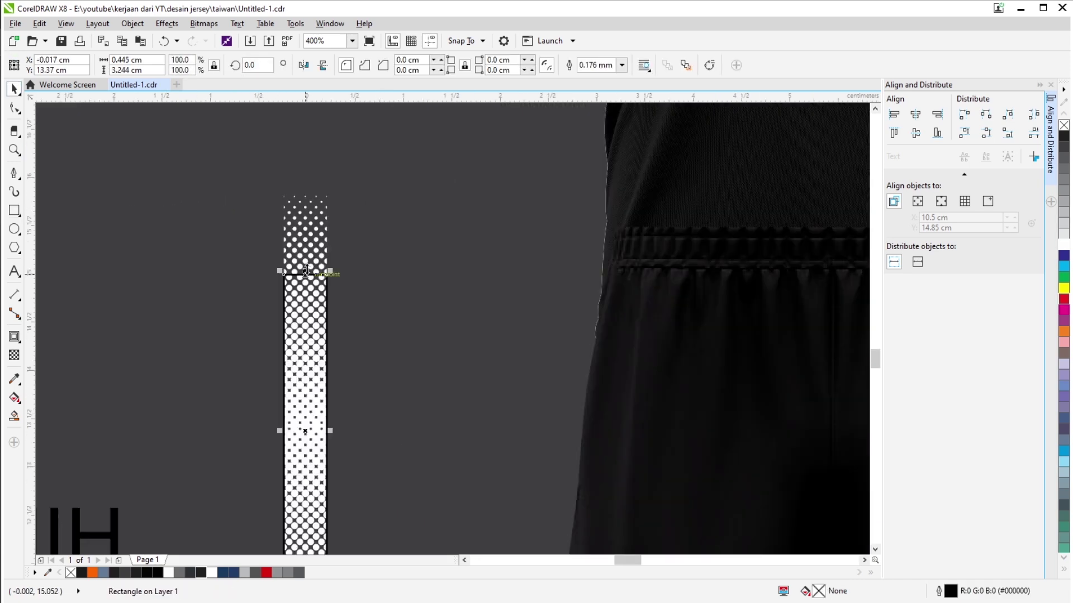
Stretch the strip taller about its centre, then slant and shorten it with skew handles.
left_click_drag(279, 238, 279, 204)
scroll(294, 257, "down", 2)
scroll(295, 258, "up", 2)
scroll(294, 319, "down", 2)
left_click(294, 319)
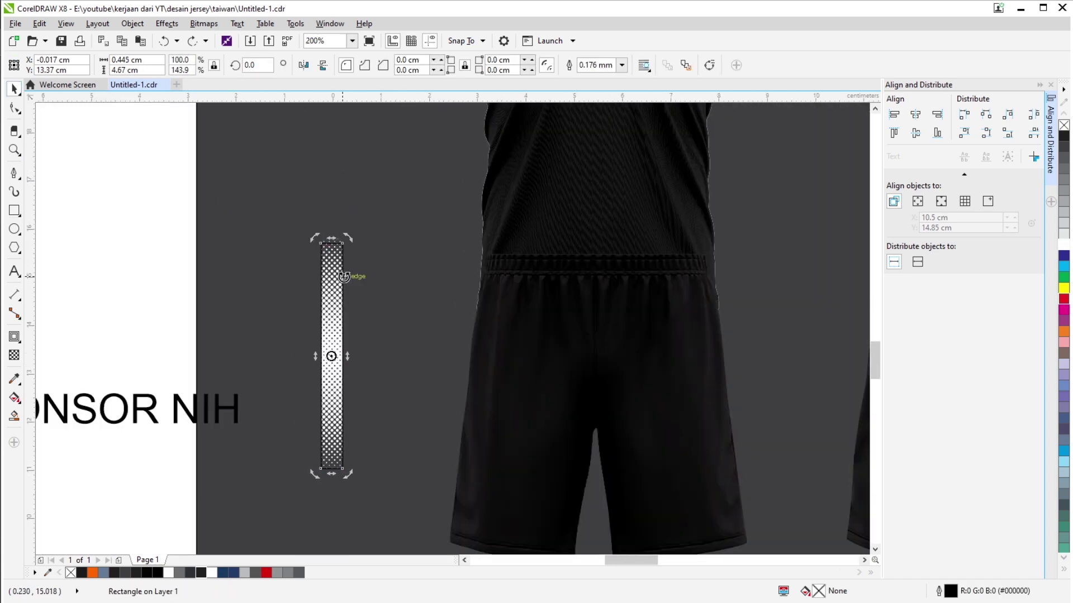
scroll(350, 358, "down", 2)
scroll(346, 363, "up", 1)
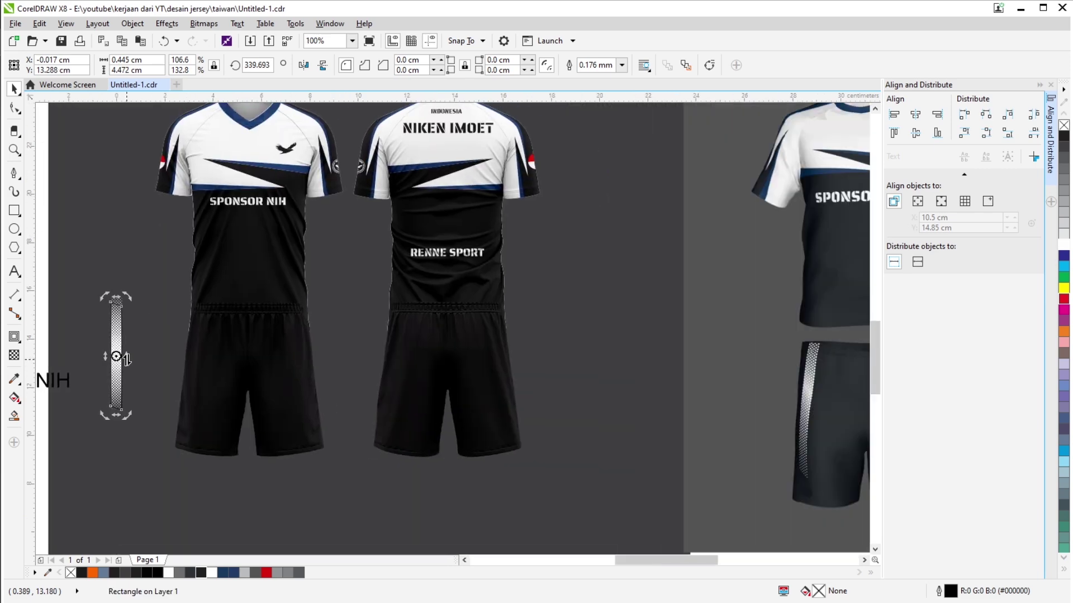
scroll(346, 364, "up", 2)
left_click_drag(359, 376, 359, 384)
scroll(352, 304, "up", 1)
left_click_drag(352, 305, 352, 299)
scroll(335, 187, "down", 2)
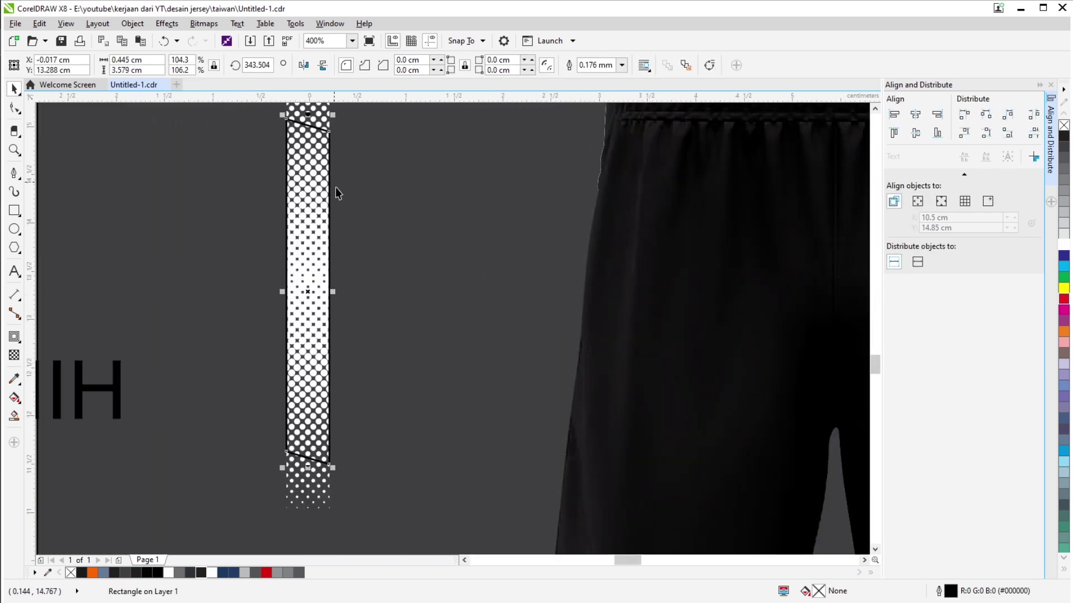
scroll(321, 233, "up", 2)
Place the strip on the front shorts' leg and rotate it to about 352°.
left_click(324, 186)
scroll(296, 184, "down", 2)
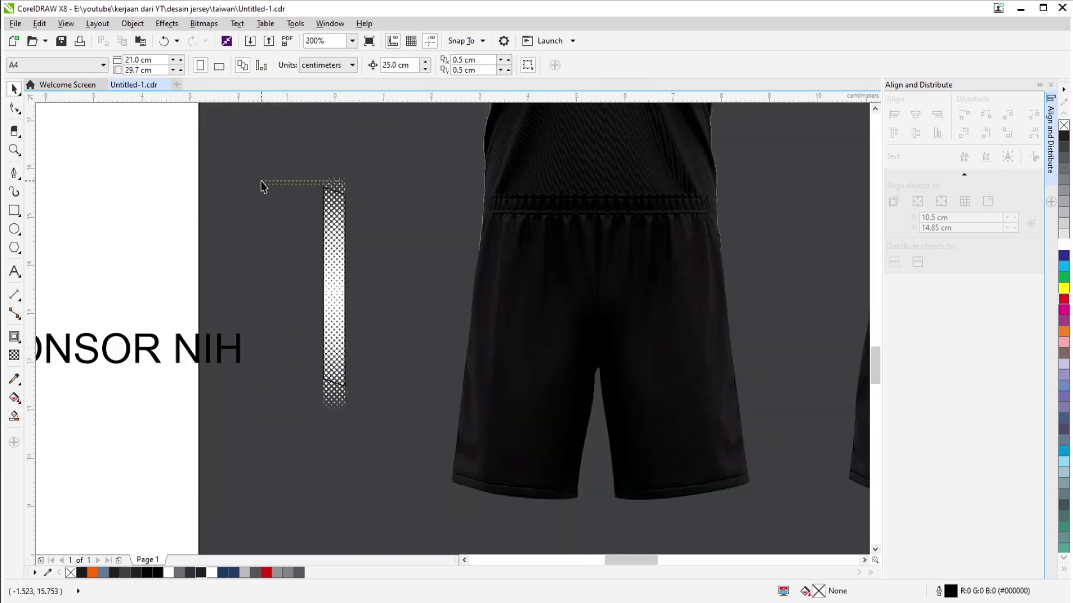
left_click_drag(263, 182, 509, 286)
scroll(411, 270, "down", 2)
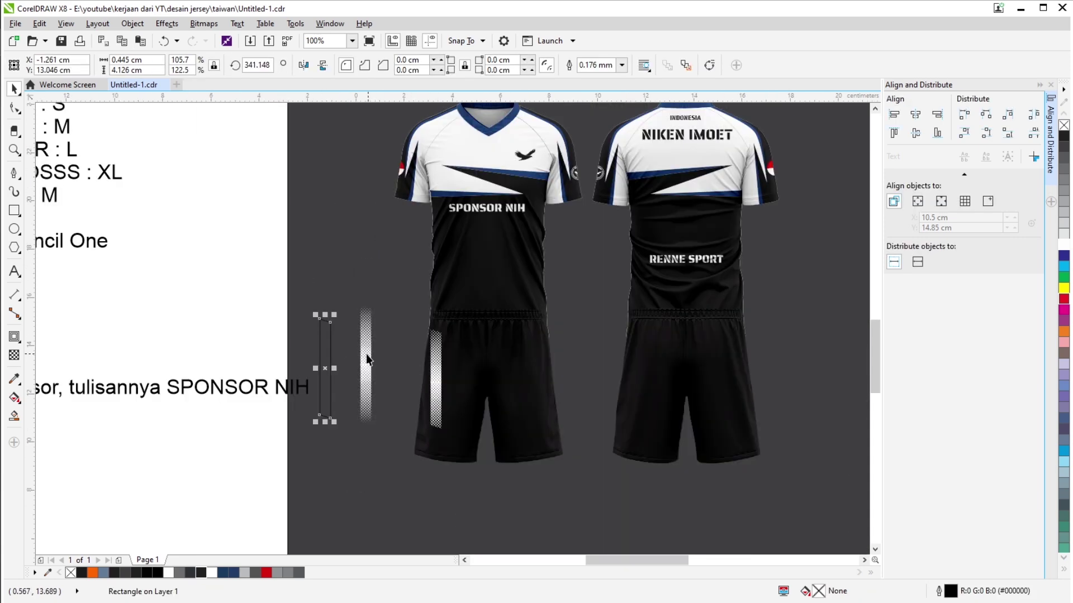
left_click_drag(360, 358, 354, 167)
scroll(411, 304, "up", 2)
left_click_drag(431, 211, 447, 190)
left_click(433, 234)
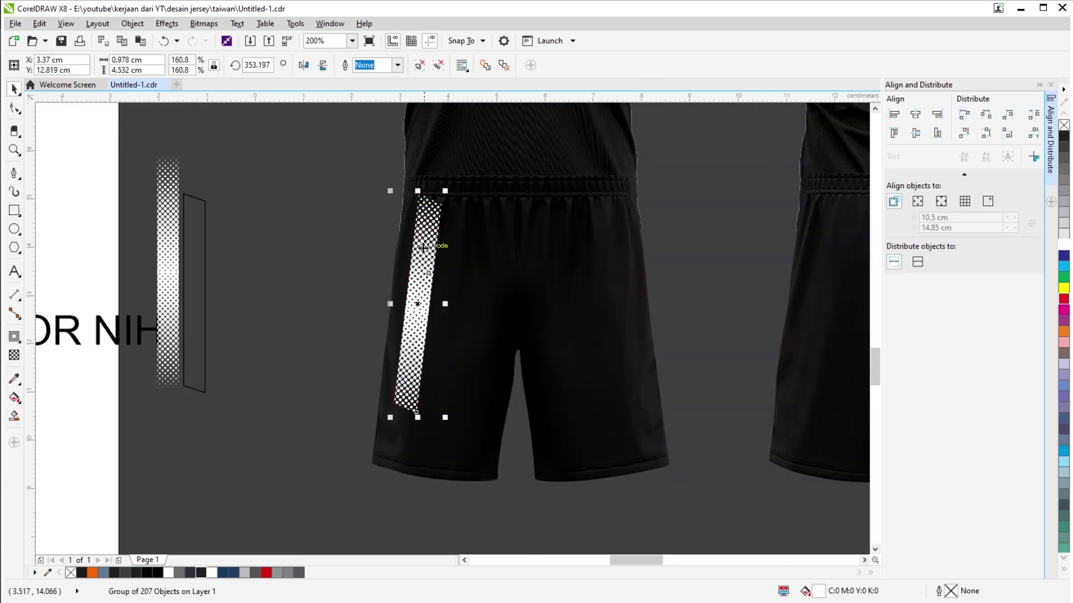
Deselect the strip and select the RENNE SPORT text on its own inside the back jersey group.
scroll(434, 228, "up", 2)
scroll(427, 236, "down", 4)
left_click(271, 252)
scroll(402, 321, "down", 2)
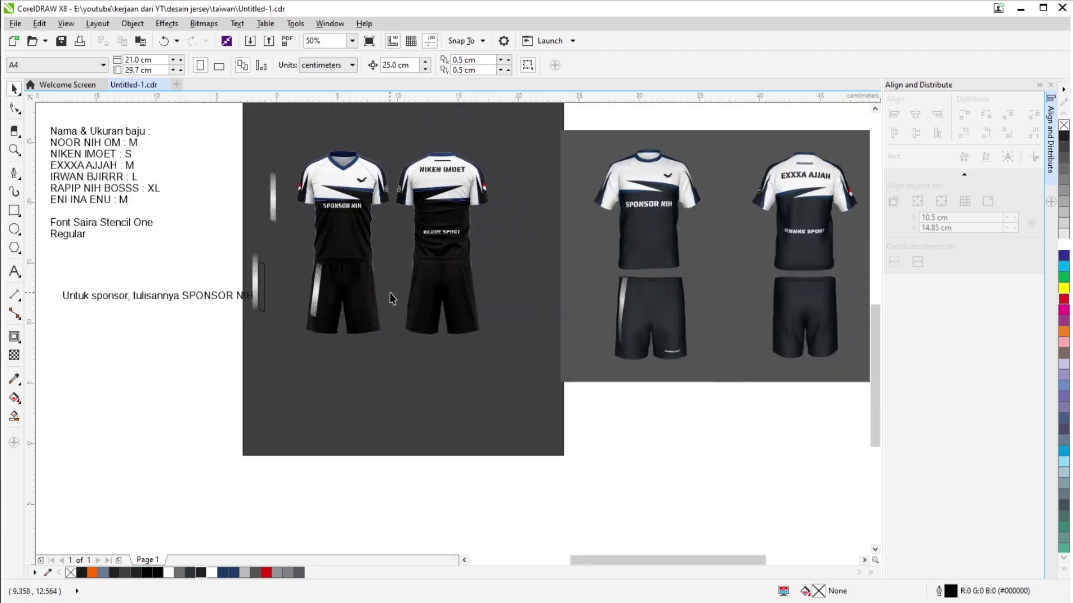
scroll(390, 292, "down", 1)
scroll(481, 263, "up", 2)
left_click(547, 222)
left_click(547, 222, "ctrl")
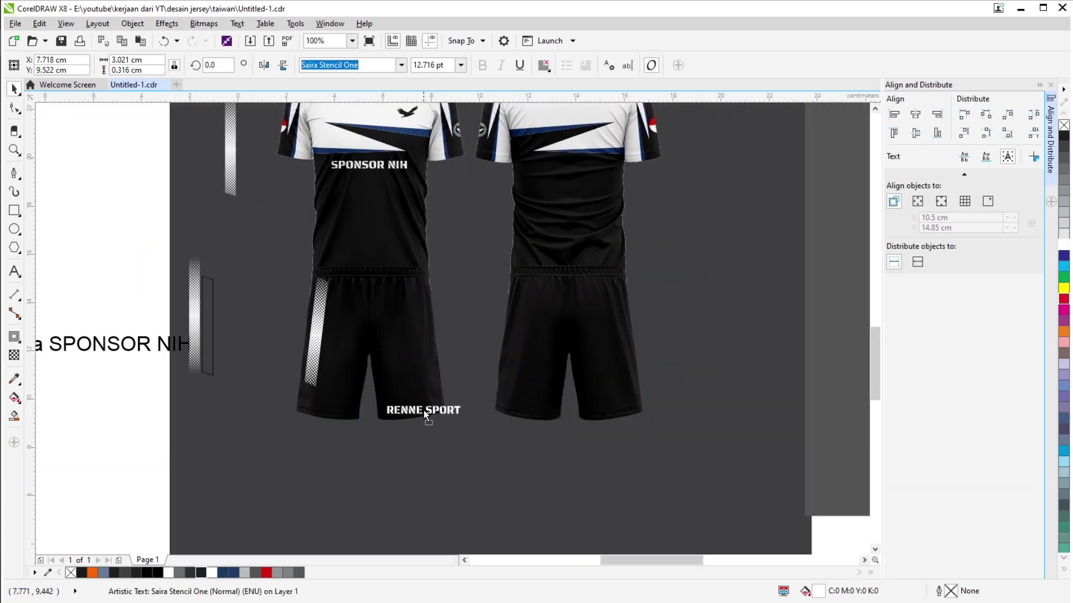
scroll(427, 390, "up", 2)
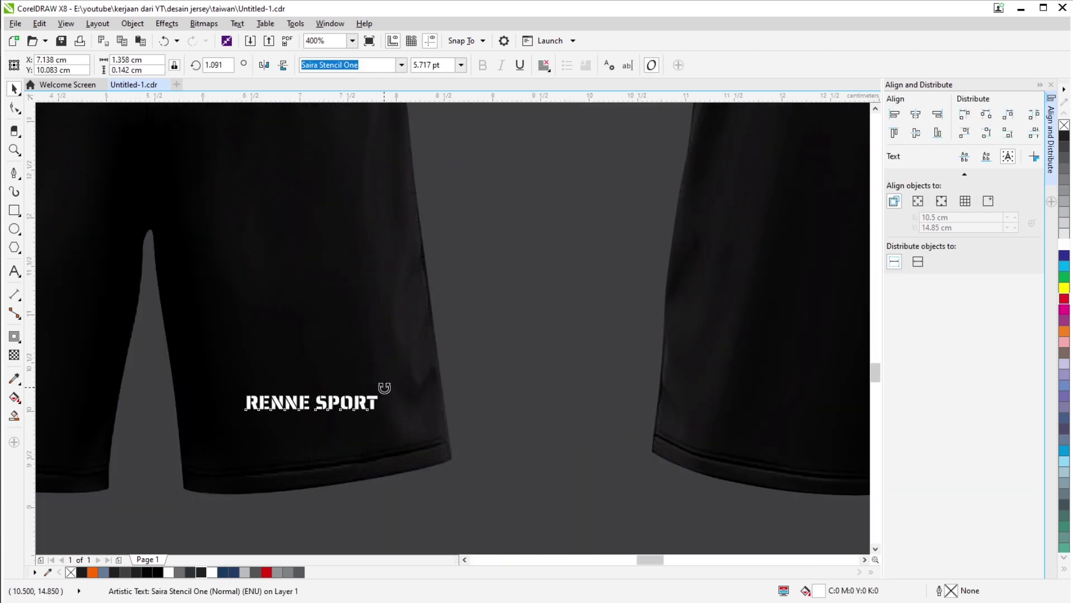
scroll(393, 380, "down", 2)
scroll(437, 451, "up", 2)
scroll(518, 315, "down", 2)
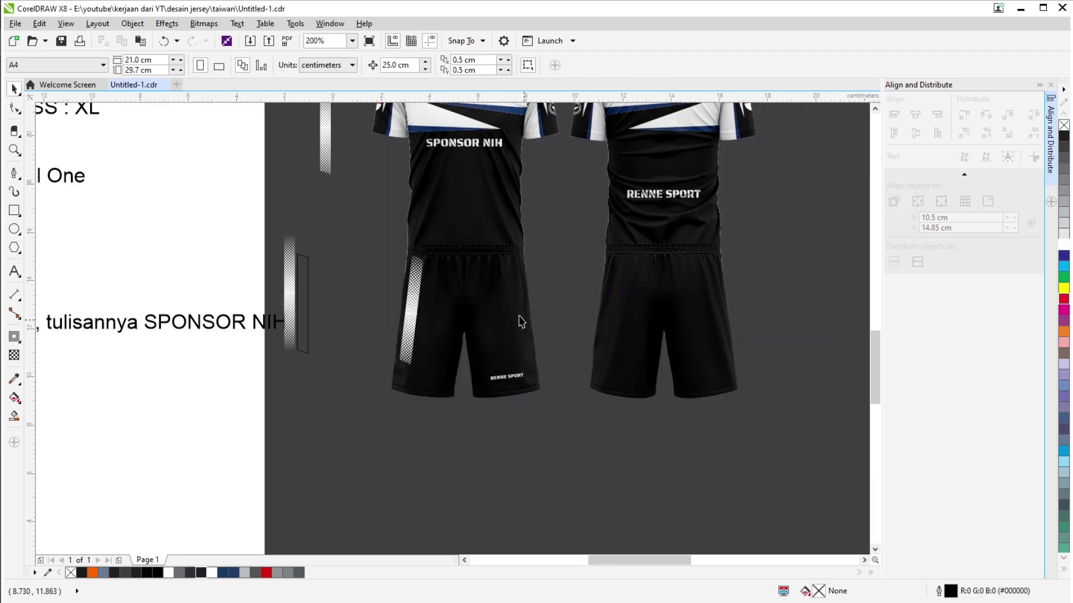
Select the front shorts, the kit pieces, then the back and front shirts' clipped designs.
left_click(420, 331)
scroll(760, 514, "down", 1)
left_click_drag(759, 515, 651, 406)
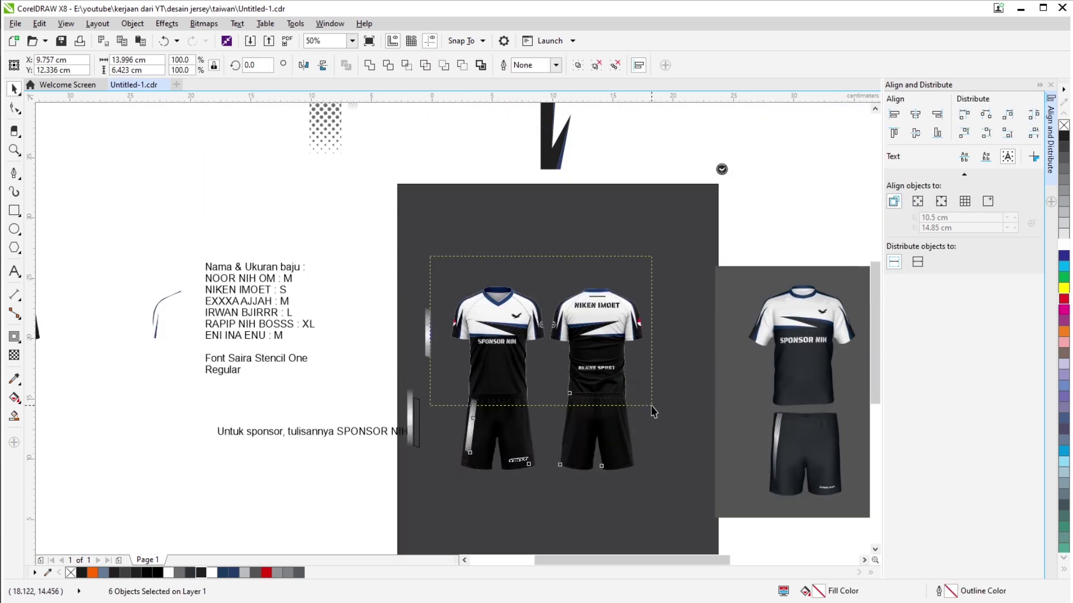
scroll(524, 409, "up", 3)
scroll(522, 330, "down", 2)
left_click(522, 331)
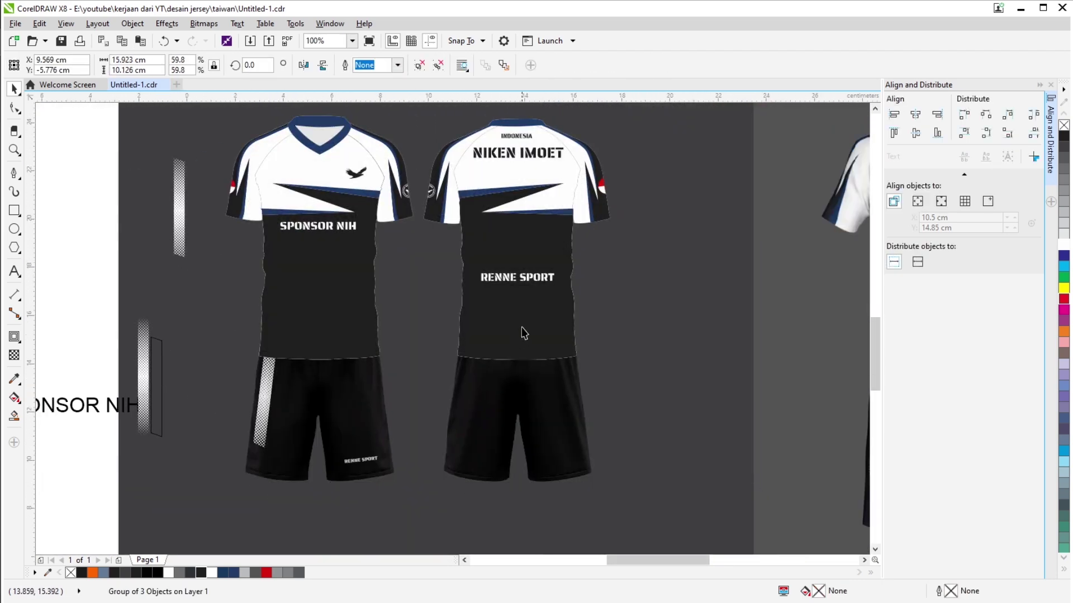
left_click(522, 330, "ctrl")
scroll(452, 165, "up", 2)
scroll(451, 165, "down", 4)
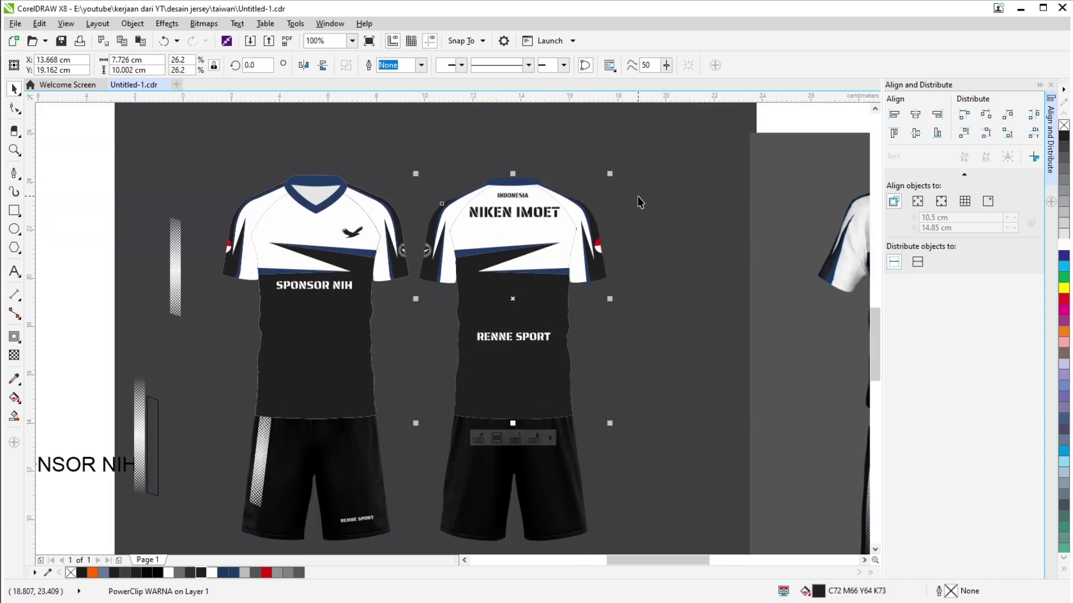
left_click(345, 378, "ctrl")
scroll(346, 299, "up", 3)
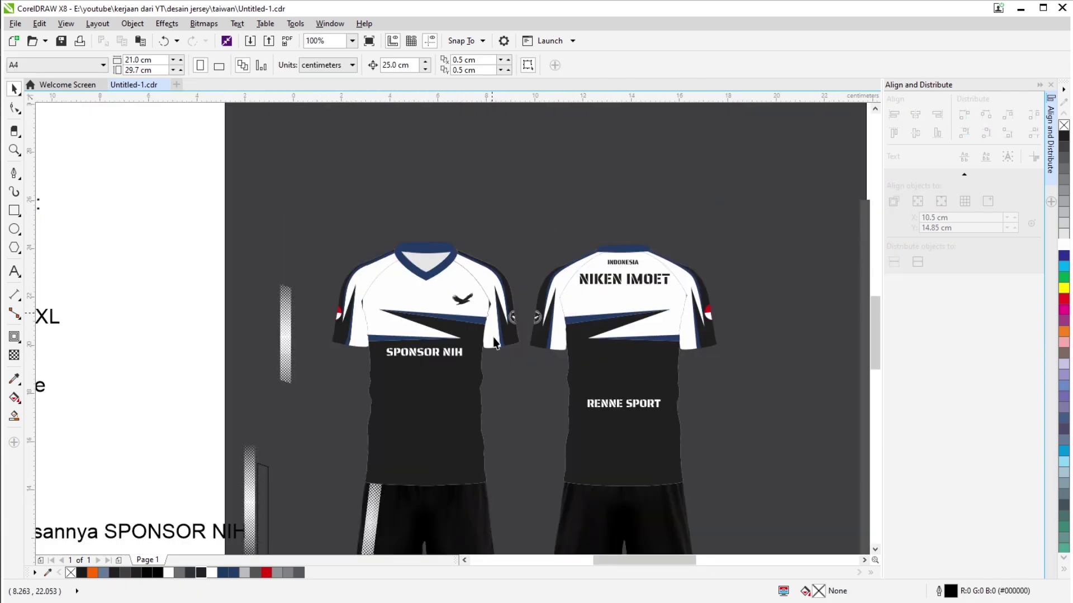
Widen the front shirt's clipped pattern group to the shirt edges and finish editing.
key("space")
scroll(426, 263, "down", 3)
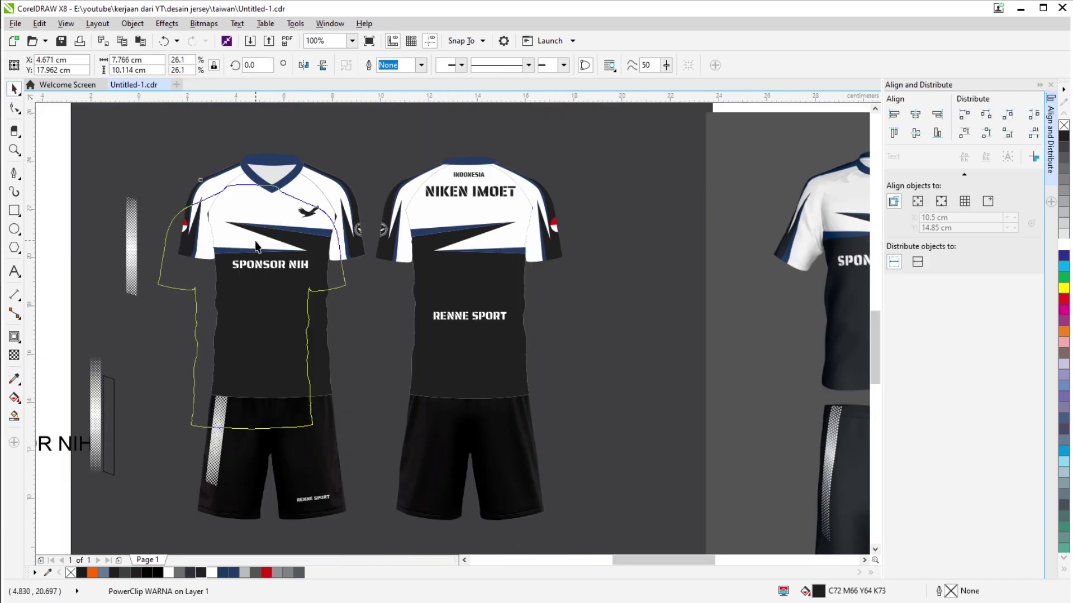
left_click(262, 313, "ctrl")
scroll(381, 149, "up", 3)
scroll(326, 181, "down", 1)
left_click(324, 358)
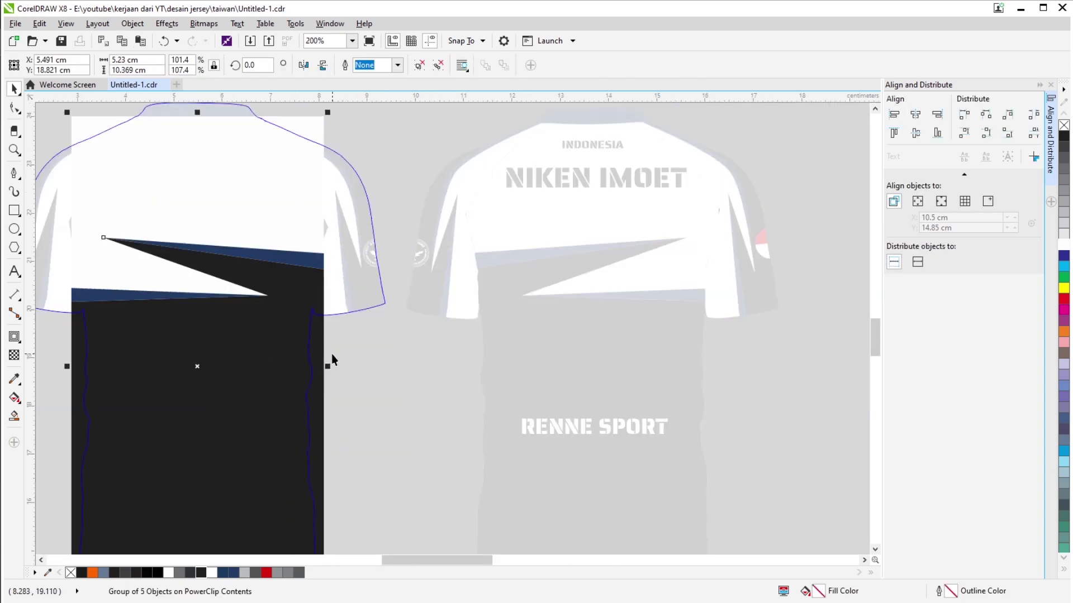
left_click_drag(336, 368, 335, 366)
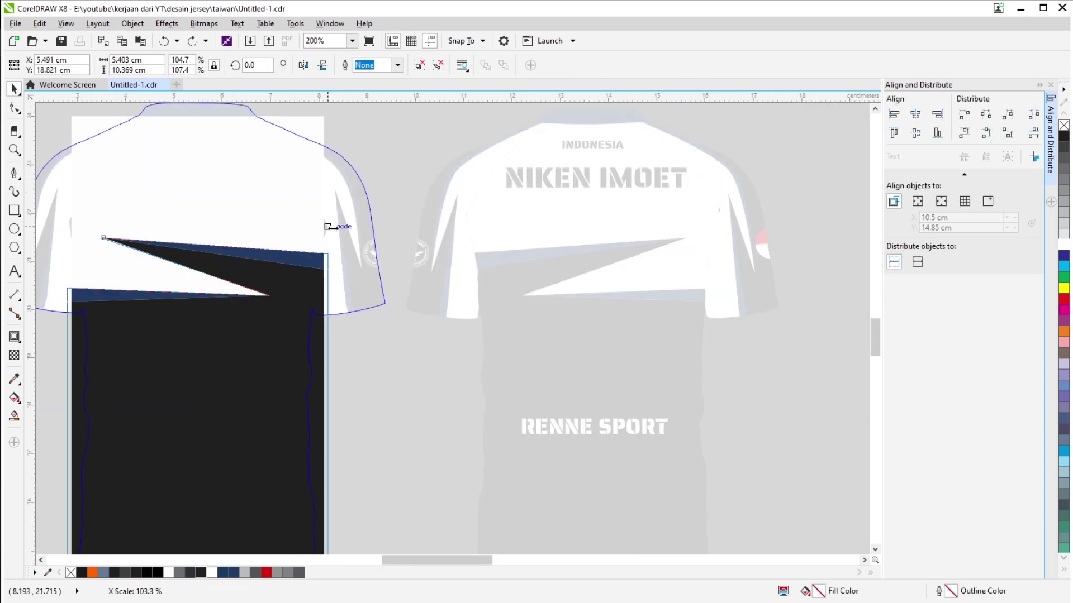
left_click_drag(331, 228, 330, 228)
scroll(330, 228, "down", 1)
left_click(340, 390, "ctrl")
Open the back shirt's PowerClip contents and finish editing them.
left_click(438, 443, "ctrl")
scroll(528, 288, "up", 1)
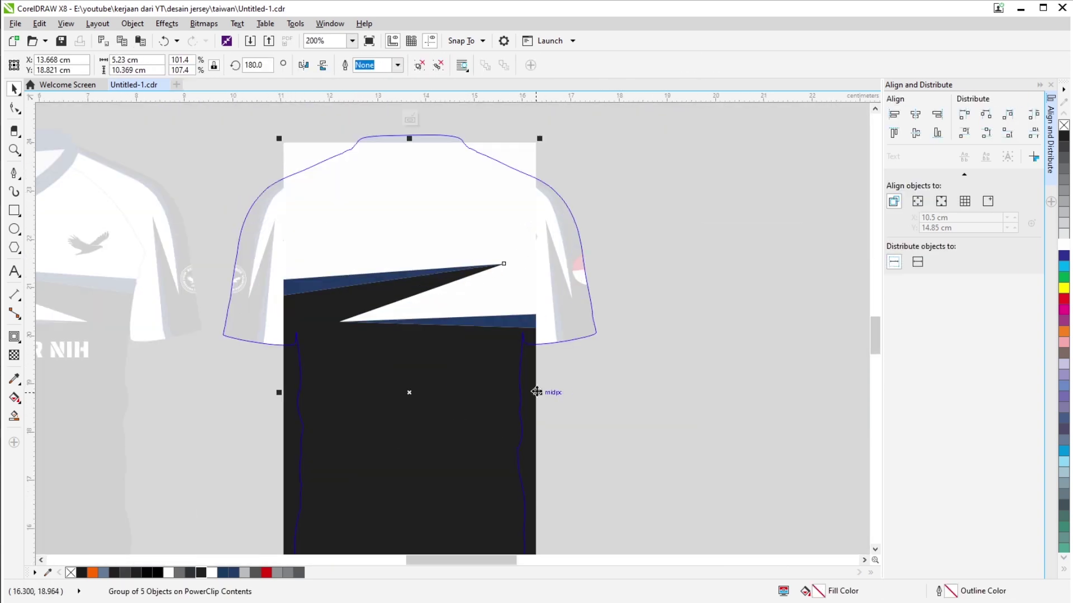
left_click(699, 266, "ctrl")
Select all front and back kit pieces and move them onto the dark K90 rectangle.
scroll(407, 384, "down", 2)
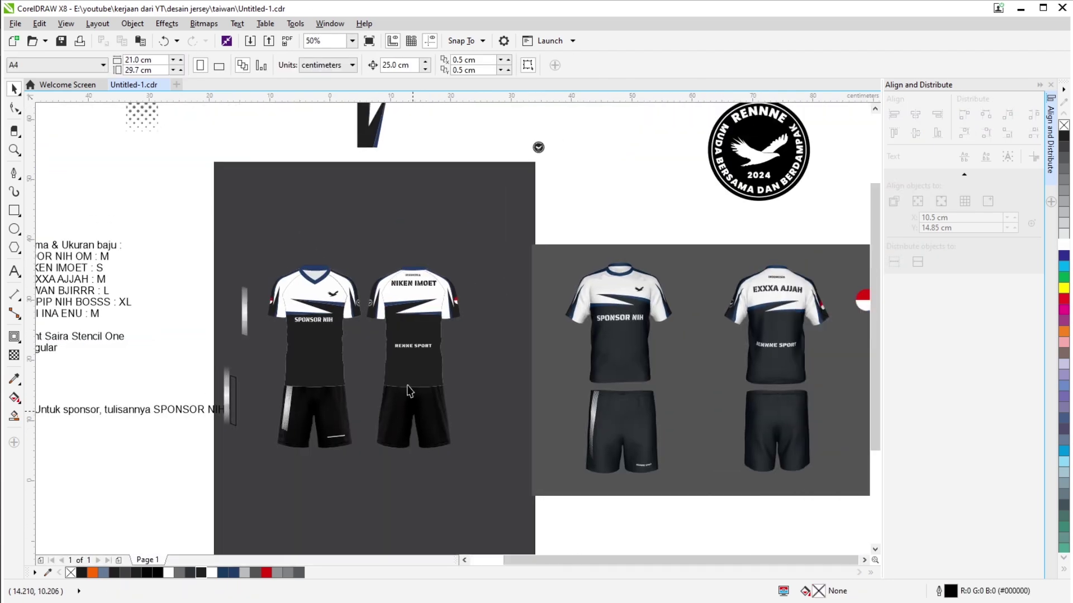
scroll(401, 347, "up", 1)
left_click(401, 347)
scroll(400, 347, "down", 2)
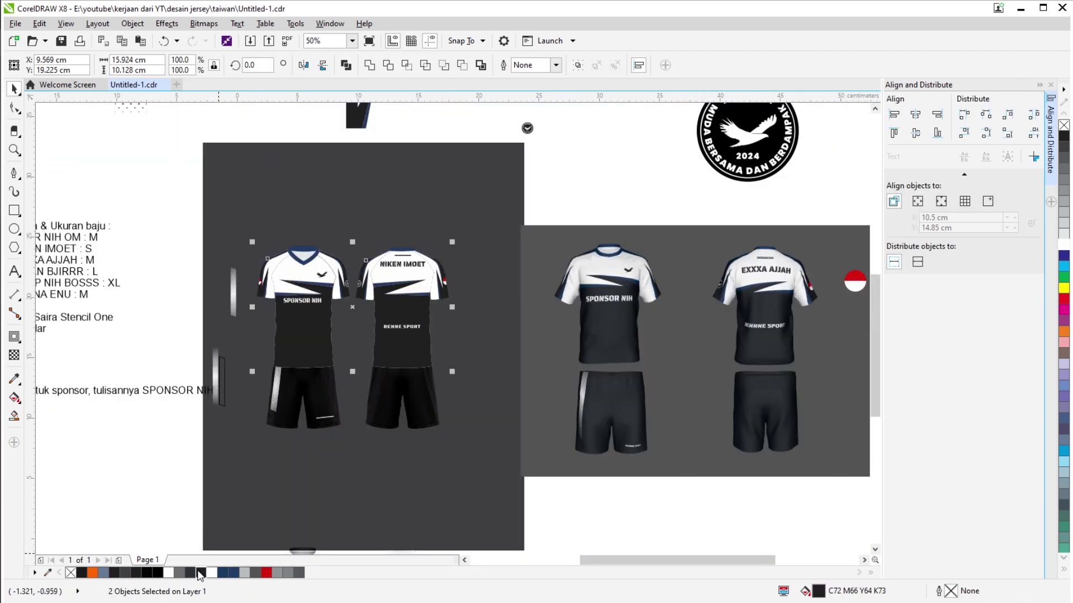
scroll(401, 465, "up", 1)
scroll(257, 215, "up", 1)
scroll(257, 215, "down", 1)
left_click_drag(263, 155, 482, 428)
scroll(323, 317, "up", 5)
scroll(323, 317, "down", 5)
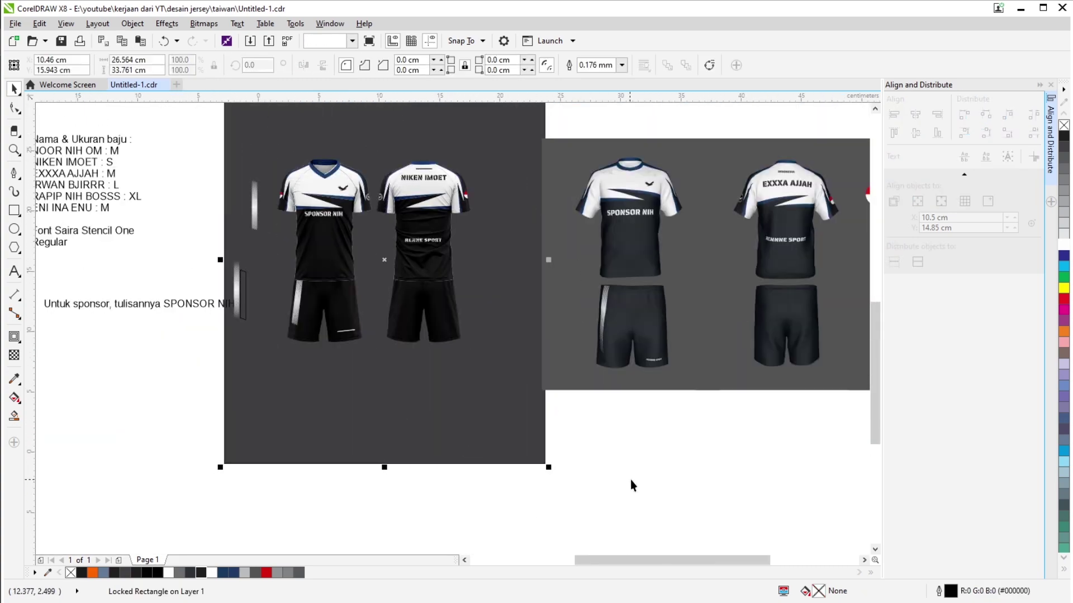
left_click_drag(450, 252, 491, 299)
scroll(266, 226, "up", 1)
left_click_drag(266, 226, 793, 234)
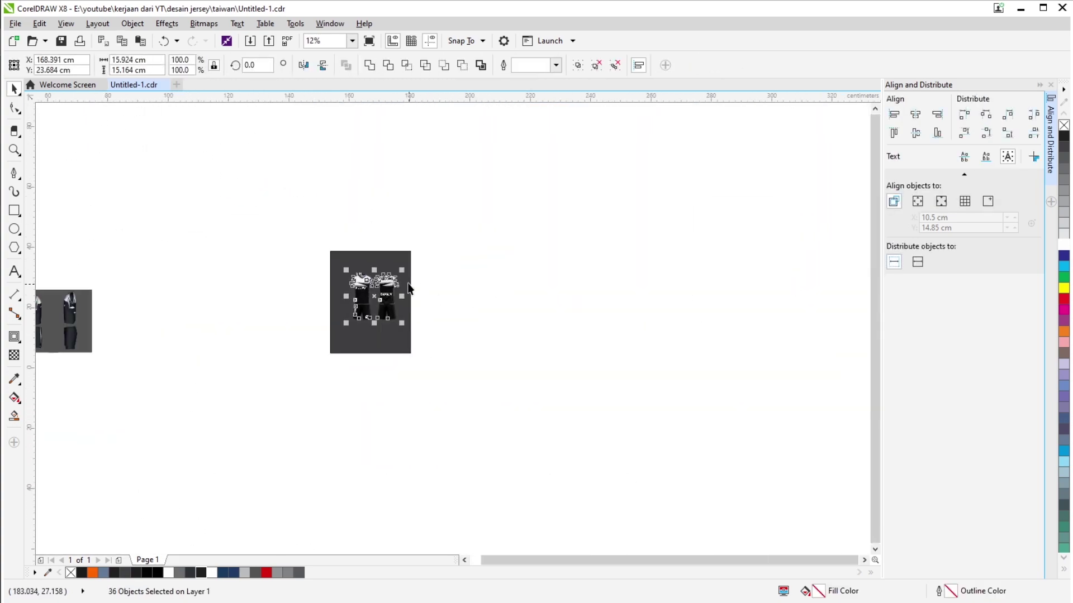
Resize the dark backdrop rectangle to a snug frame around the two outfits.
scroll(771, 246, "up", 2)
left_click(802, 239)
left_click_drag(525, 332, 725, 313)
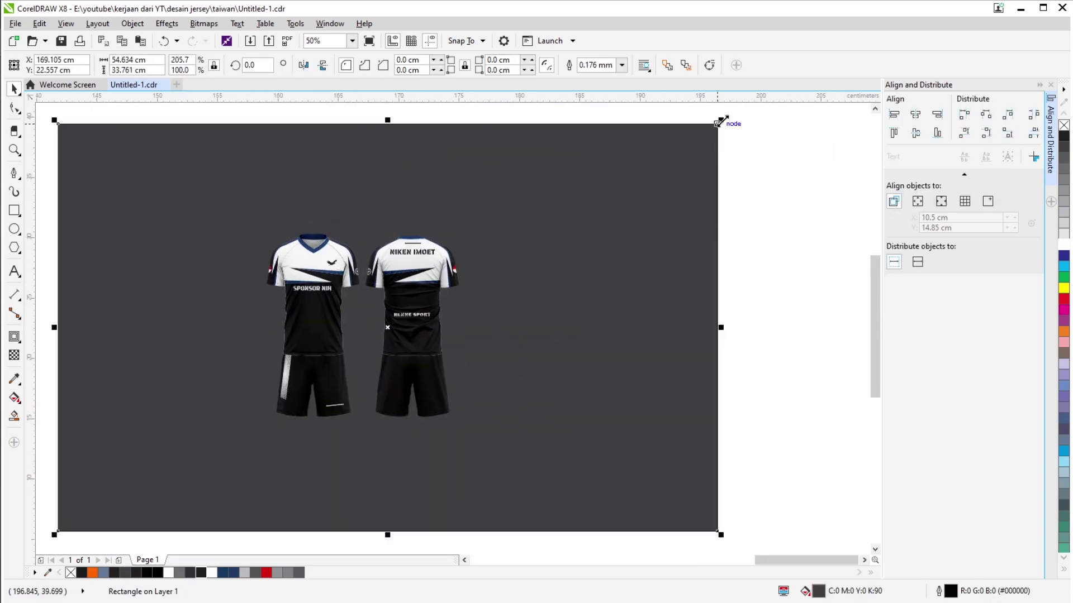
left_click_drag(729, 122, 575, 211)
left_click_drag(575, 335, 498, 321)
left_click_drag(188, 321, 220, 321)
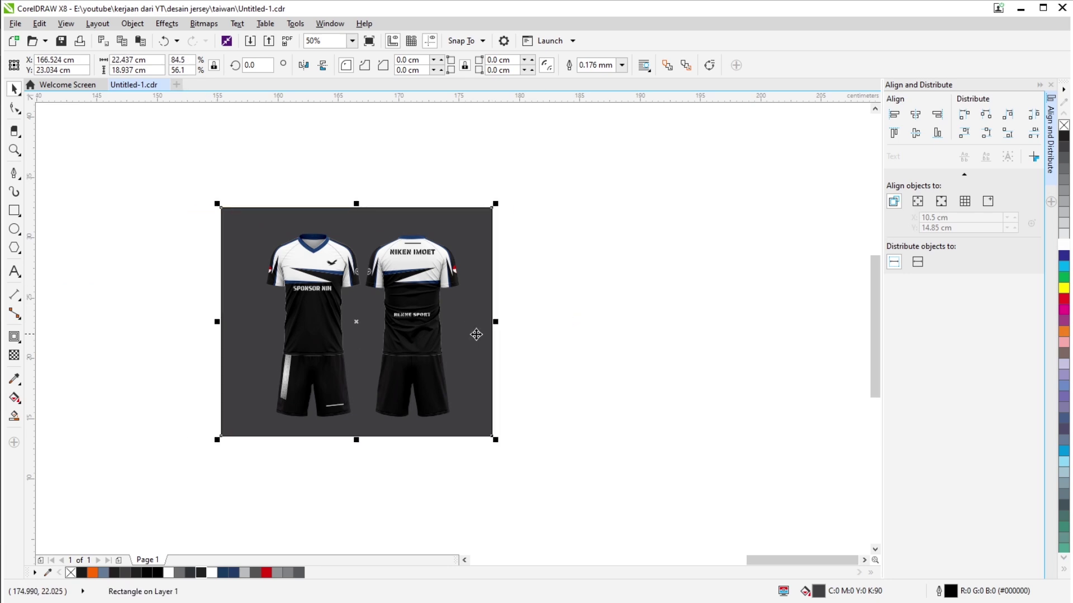
left_click_drag(498, 321, 563, 322, "shift")
Check the front shorts by selecting the RENNE SPORT text, then the whole shorts group.
scroll(379, 335, "up", 2)
left_click(315, 506)
scroll(315, 506, "up", 6)
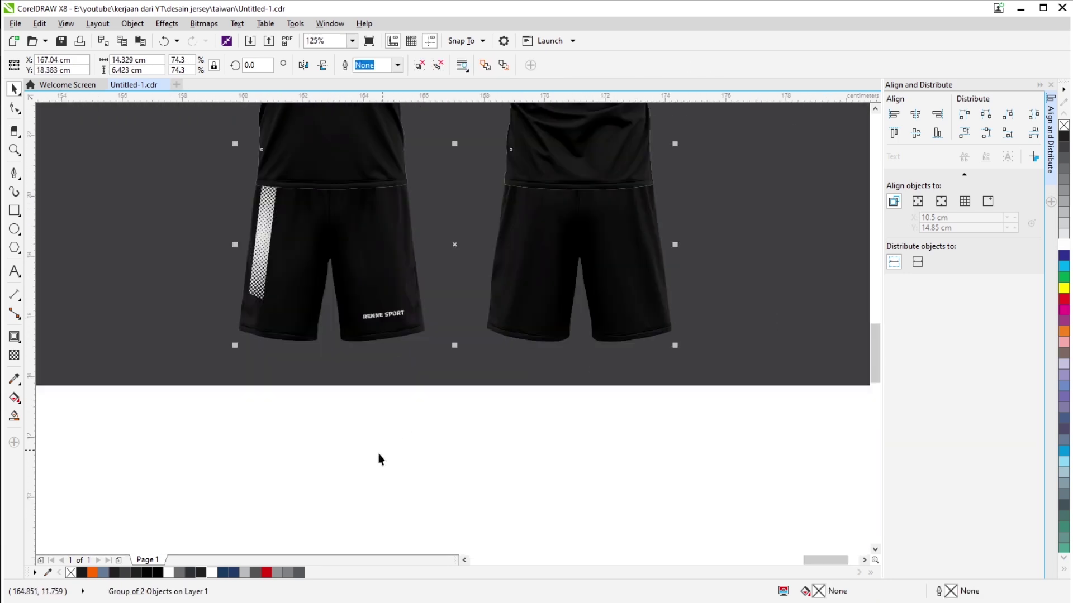
left_click(315, 506, "ctrl")
scroll(421, 331, "down", 6)
left_click(360, 324)
scroll(361, 324, "up", 1)
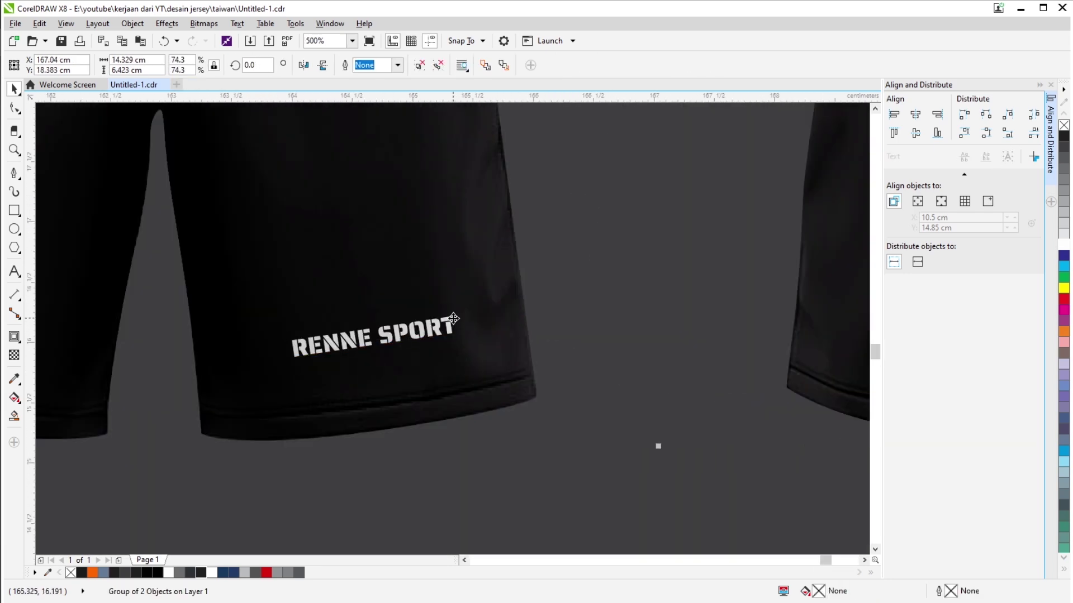
scroll(362, 451, "down", 2)
scroll(461, 480, "up", 1)
scroll(461, 481, "down", 2)
scroll(492, 478, "up", 2)
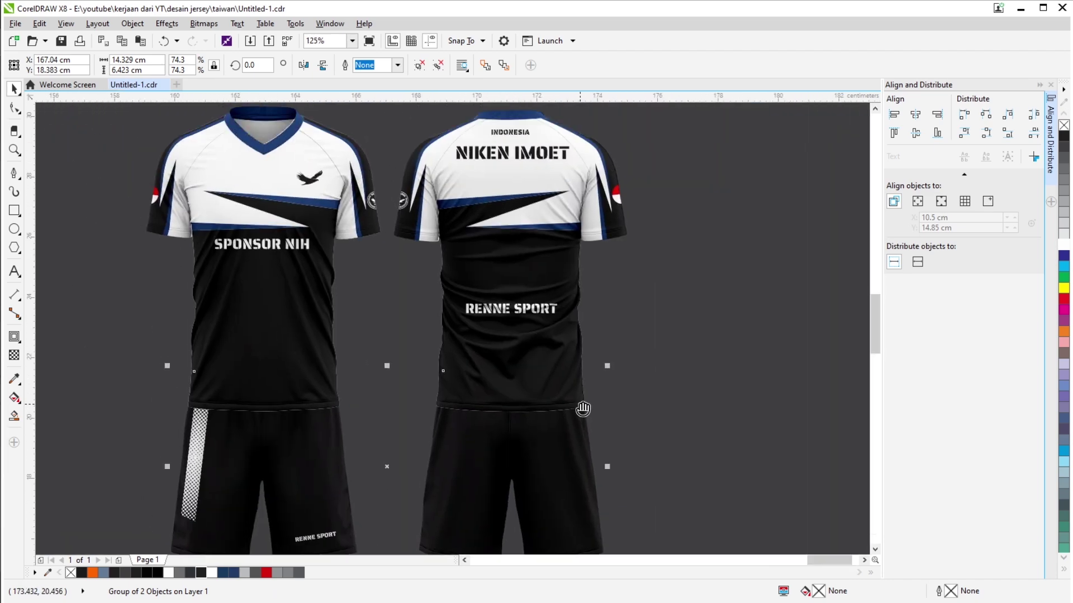
key("F9")
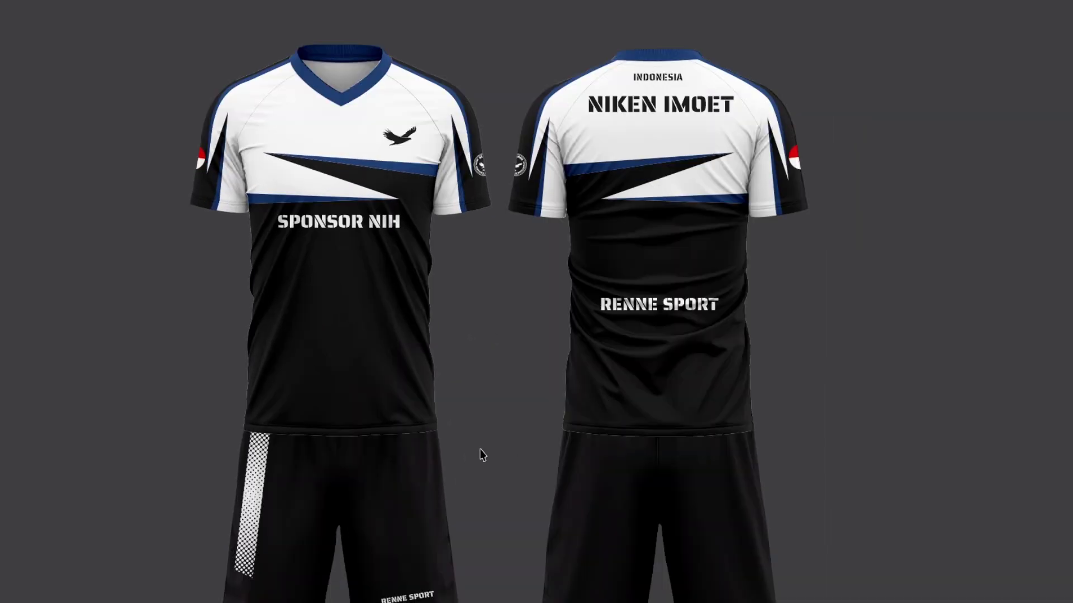
left_click(480, 450)
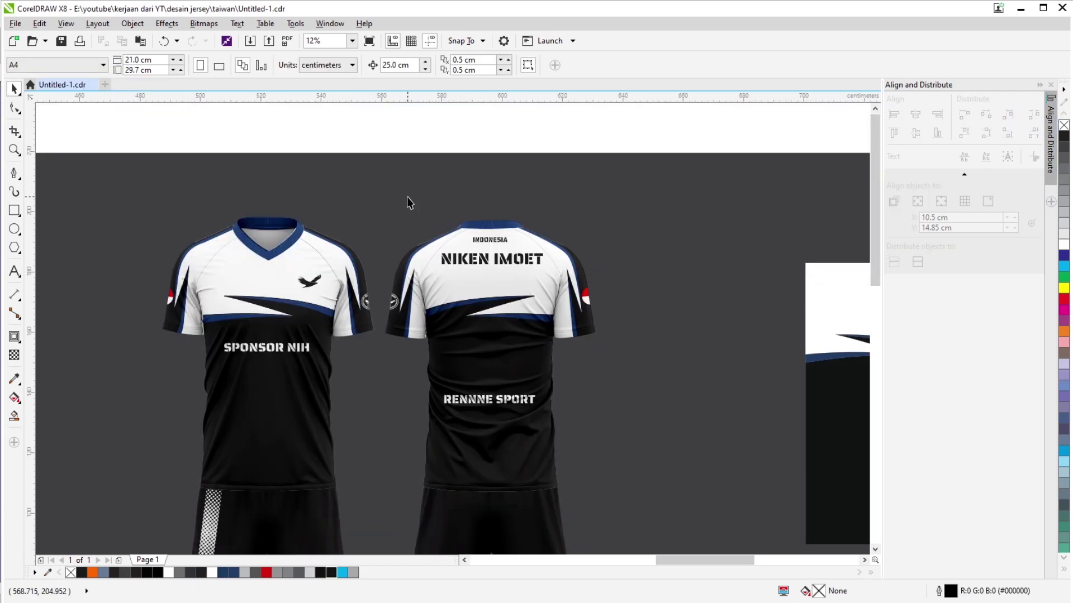
scroll(407, 197, "down", 2)
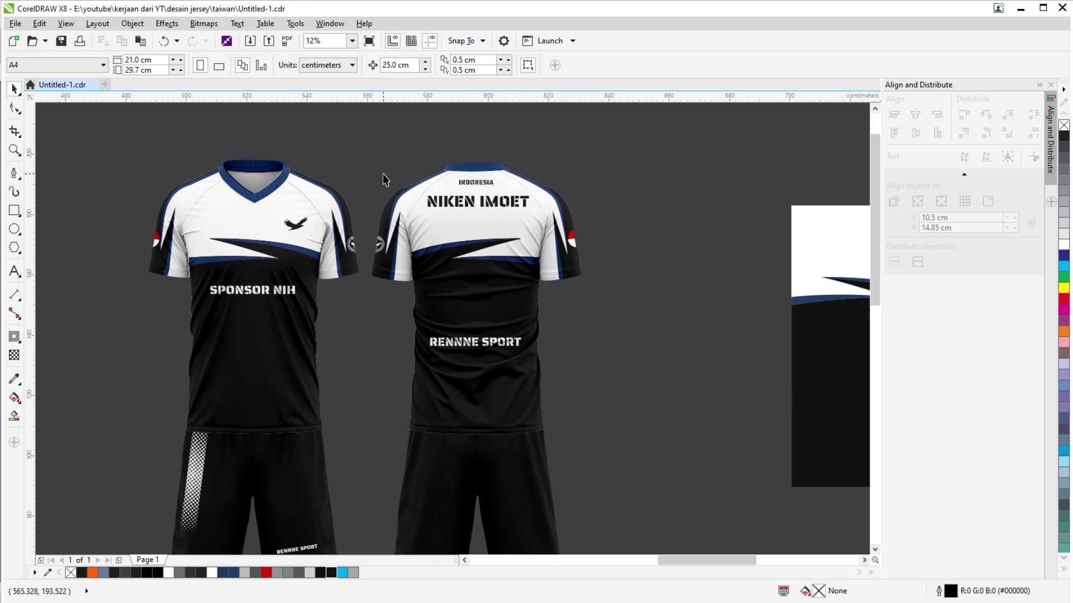
scroll(383, 173, "down", 1)
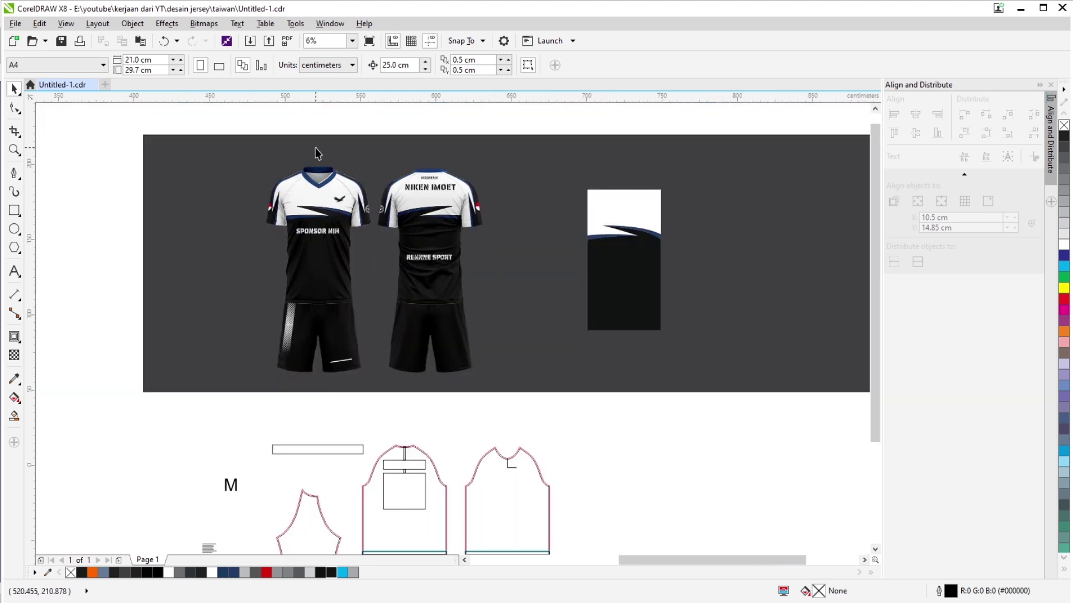
scroll(317, 153, "up", 2)
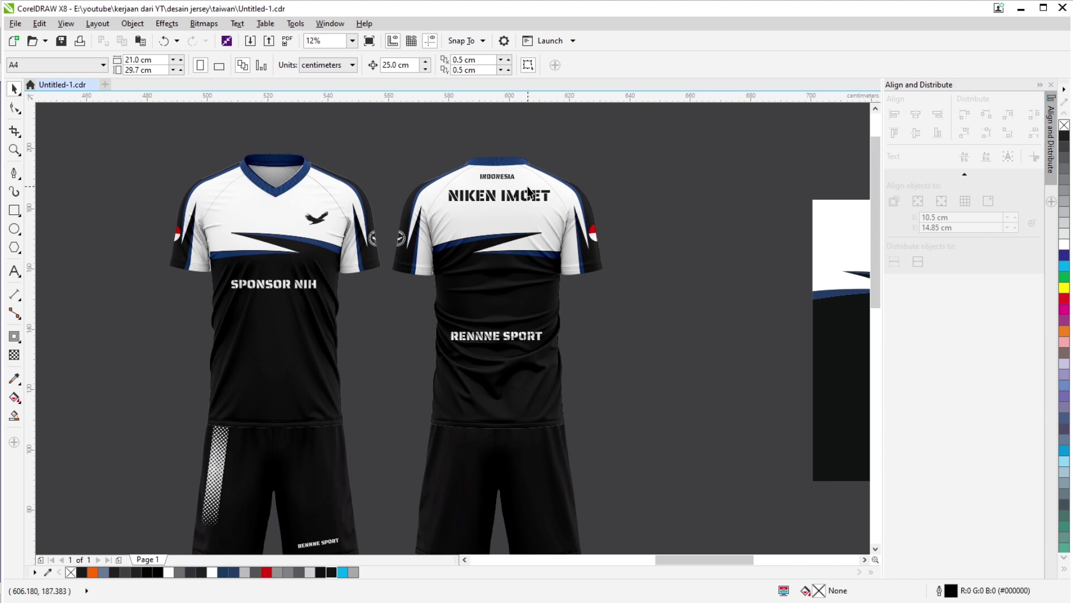
scroll(433, 254, "down", 1)
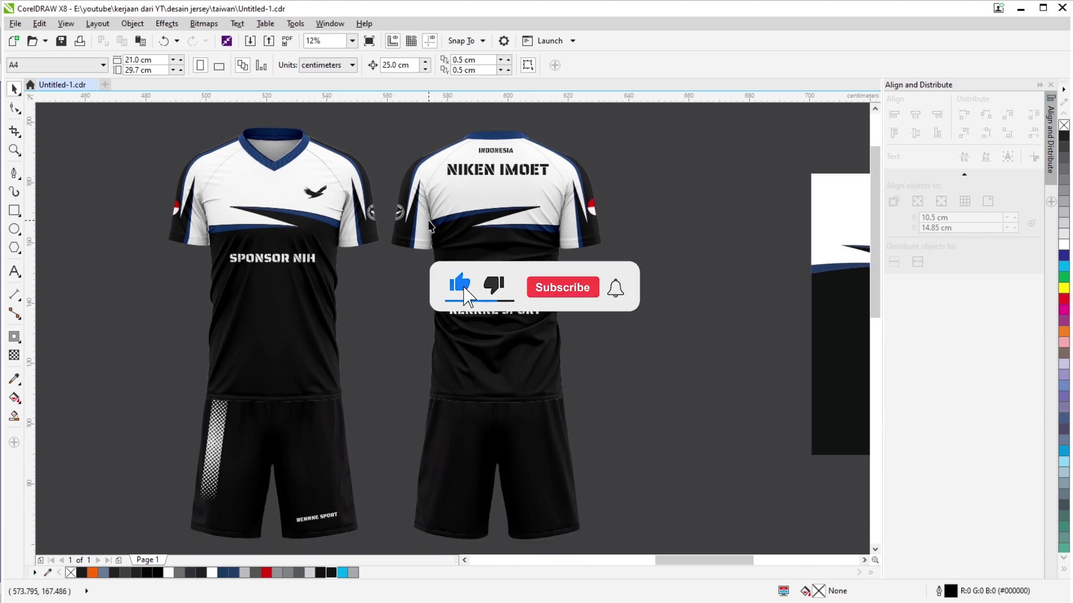
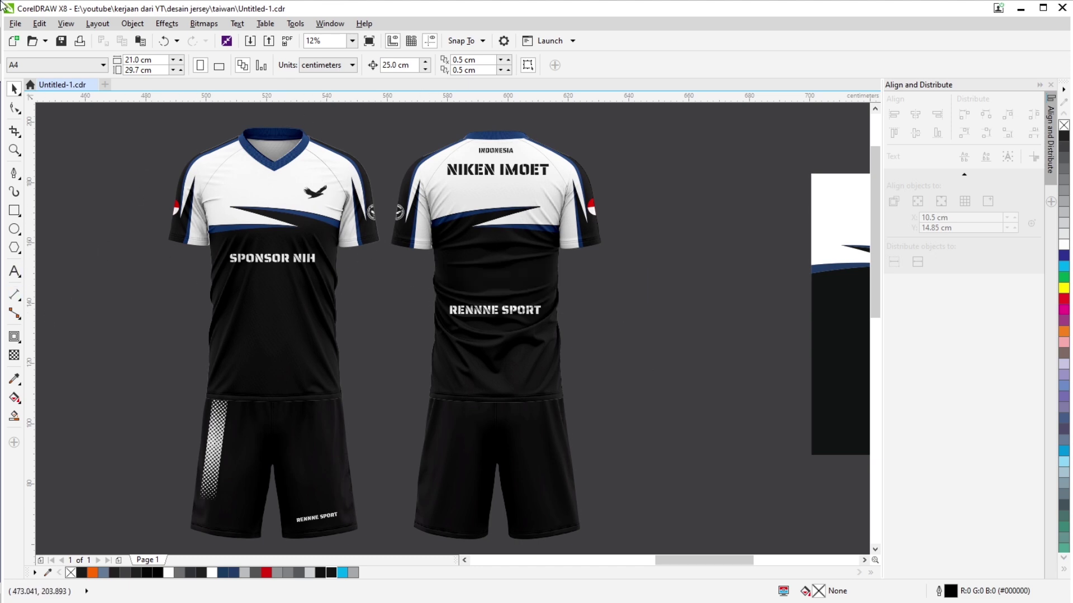
Marquee-select the front jersey's 13 design objects and drag them below the mockup.
scroll(300, 273, "down", 2)
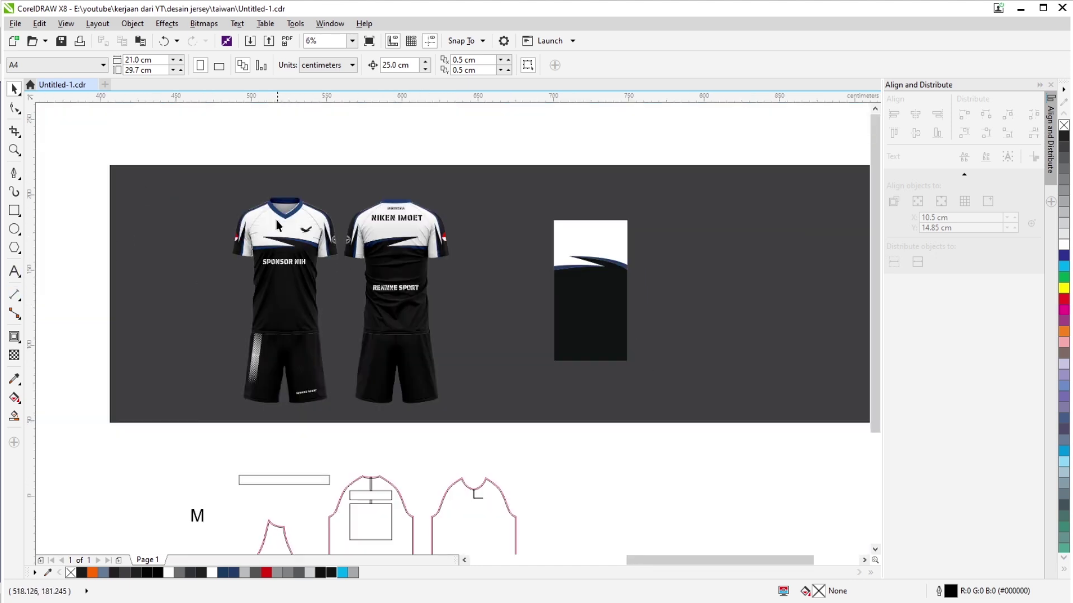
scroll(276, 221, "up", 4)
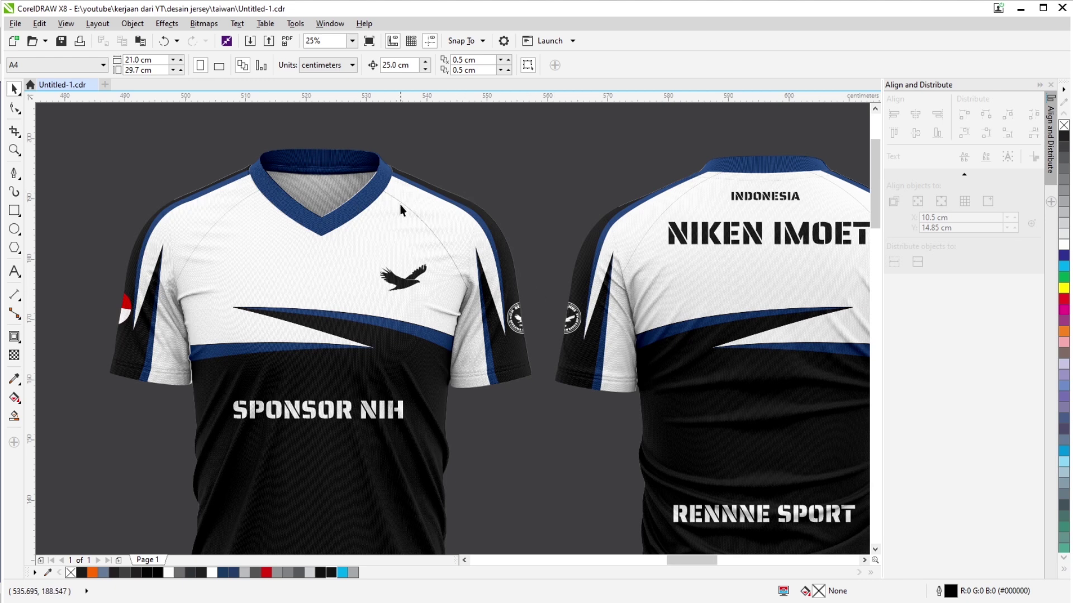
scroll(319, 232, "down", 4)
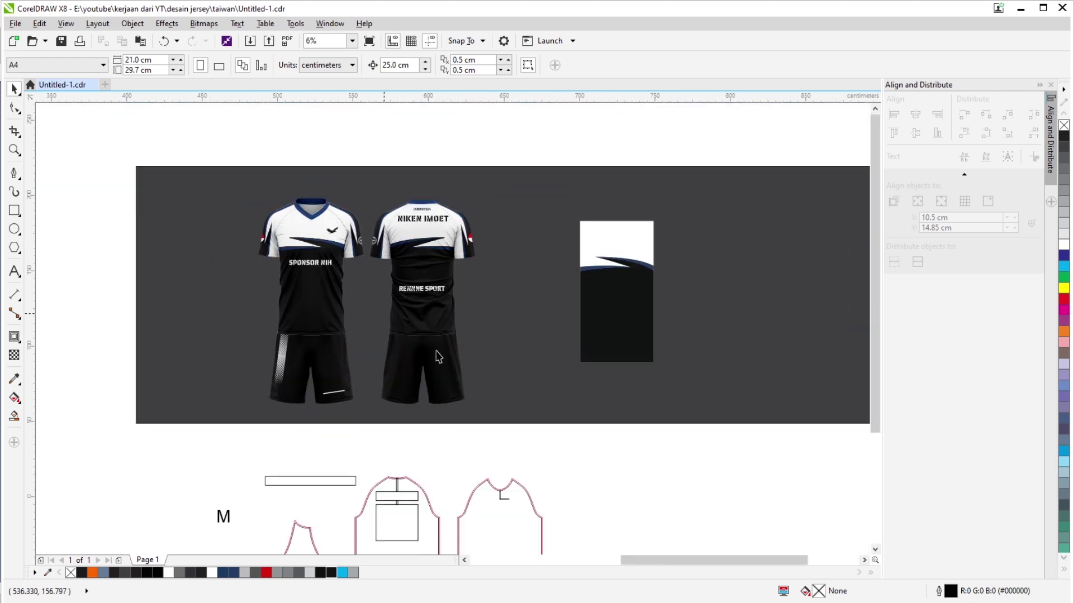
scroll(443, 335, "down", 6)
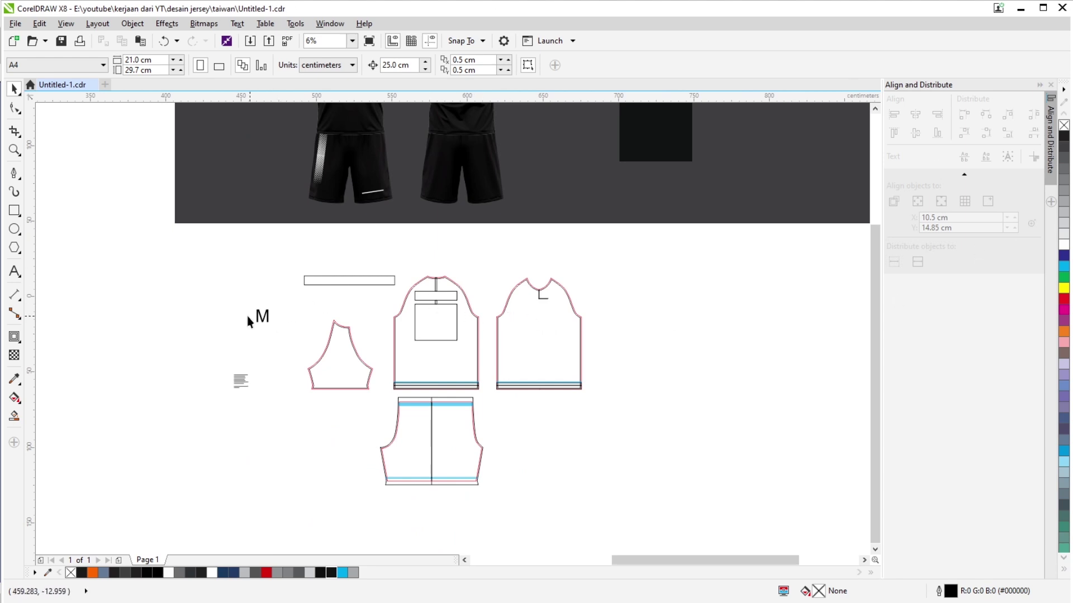
scroll(247, 322, "up", 5)
scroll(285, 319, "down", 3)
scroll(565, 313, "up", 1)
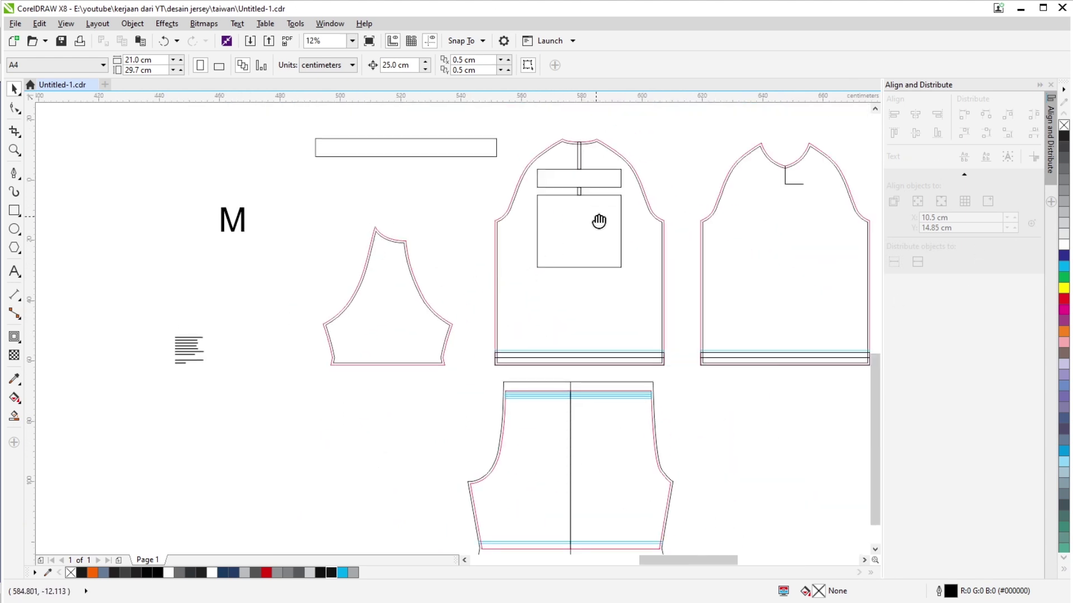
left_click_drag(599, 221, 330, 206)
scroll(563, 135, "up", 4)
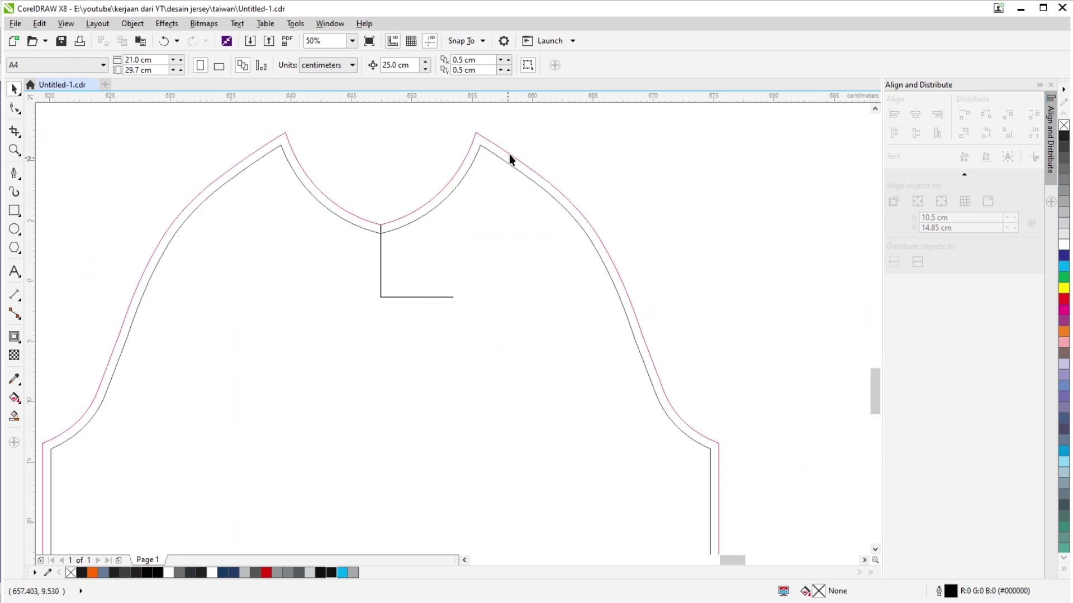
scroll(635, 186, "down", 1)
left_click_drag(294, 280, 584, 233)
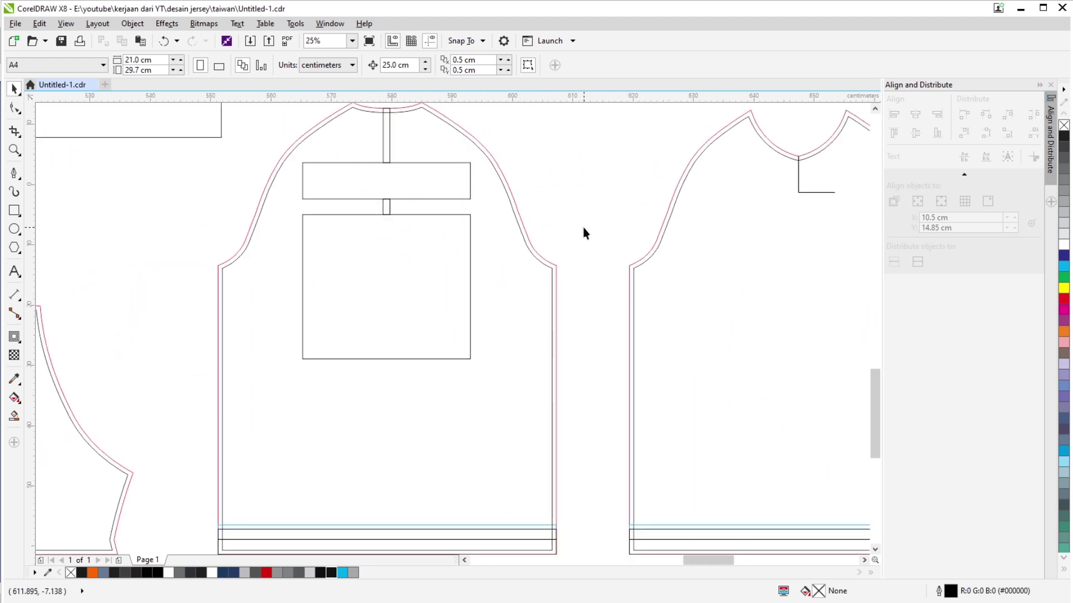
left_click_drag(296, 119, 305, 186)
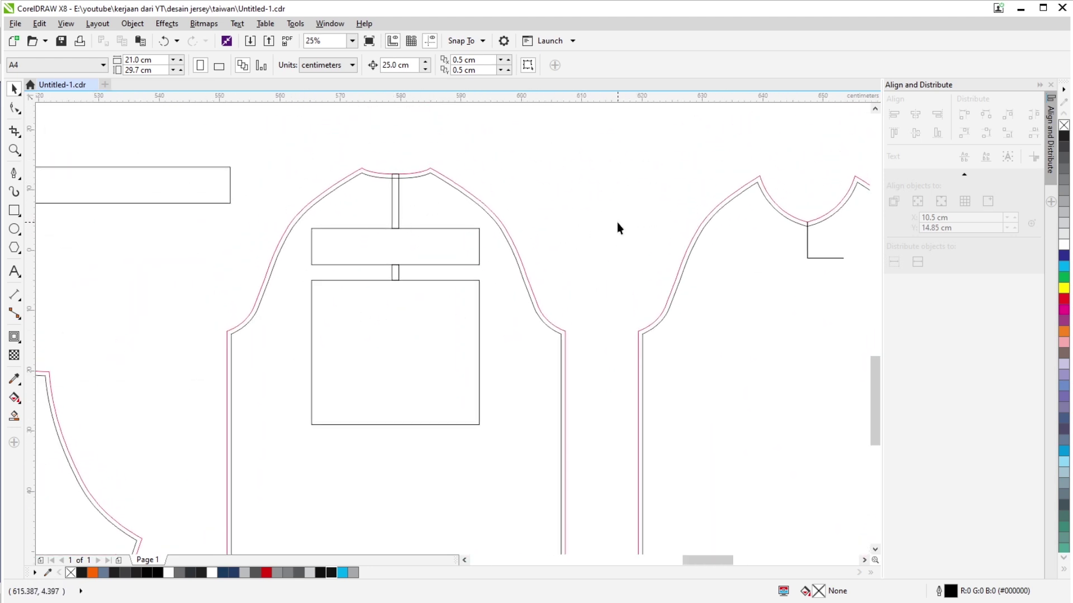
scroll(454, 189, "down", 1)
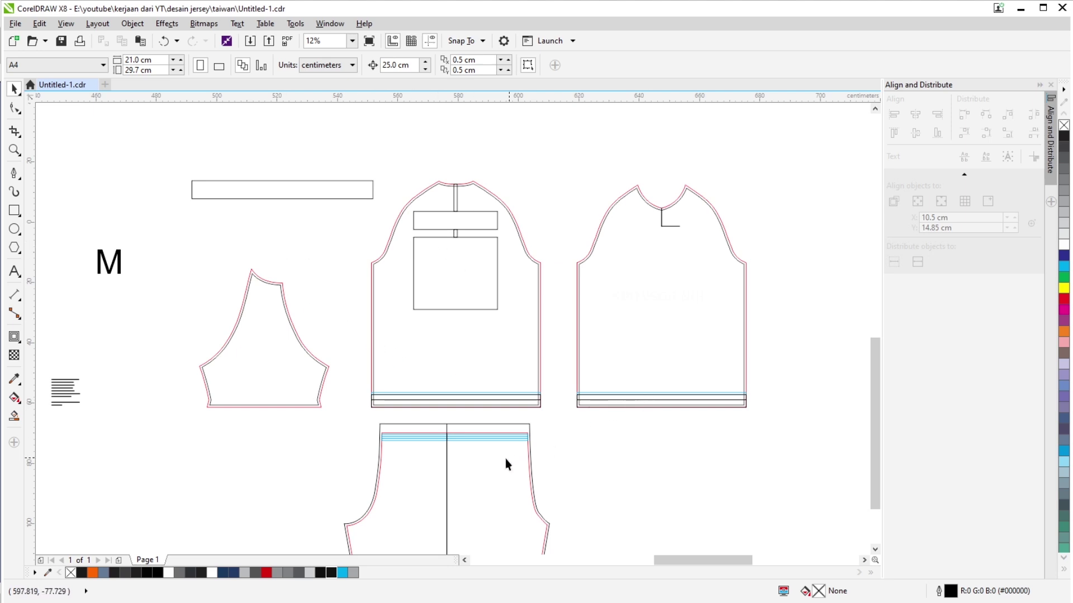
scroll(374, 416, "down", 2)
left_click_drag(665, 294, 310, 228)
scroll(270, 199, "up", 2)
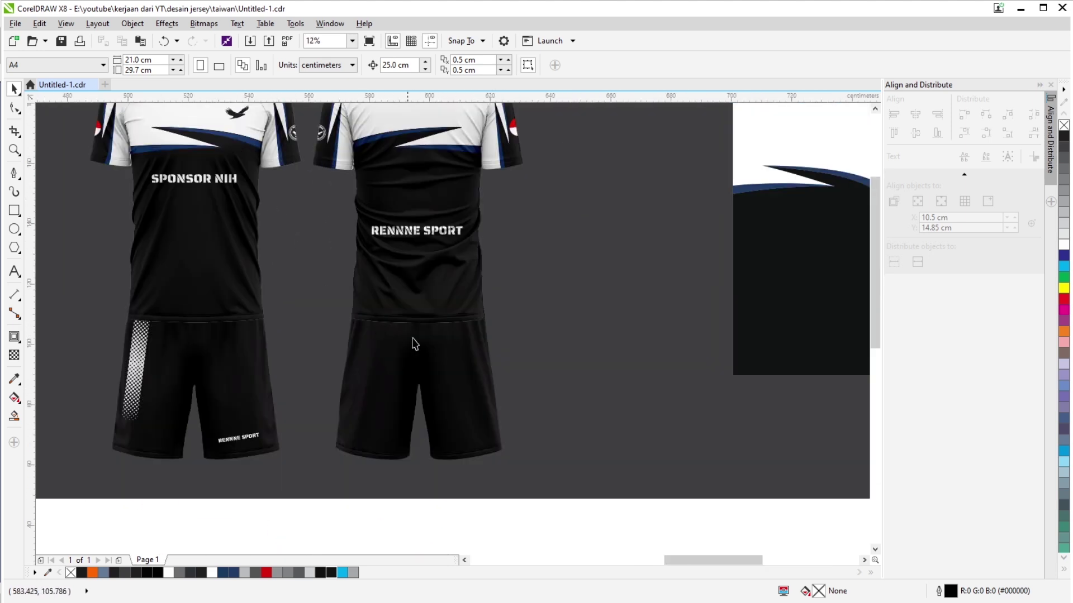
scroll(412, 342, "down", 2)
left_click_drag(212, 133, 357, 315)
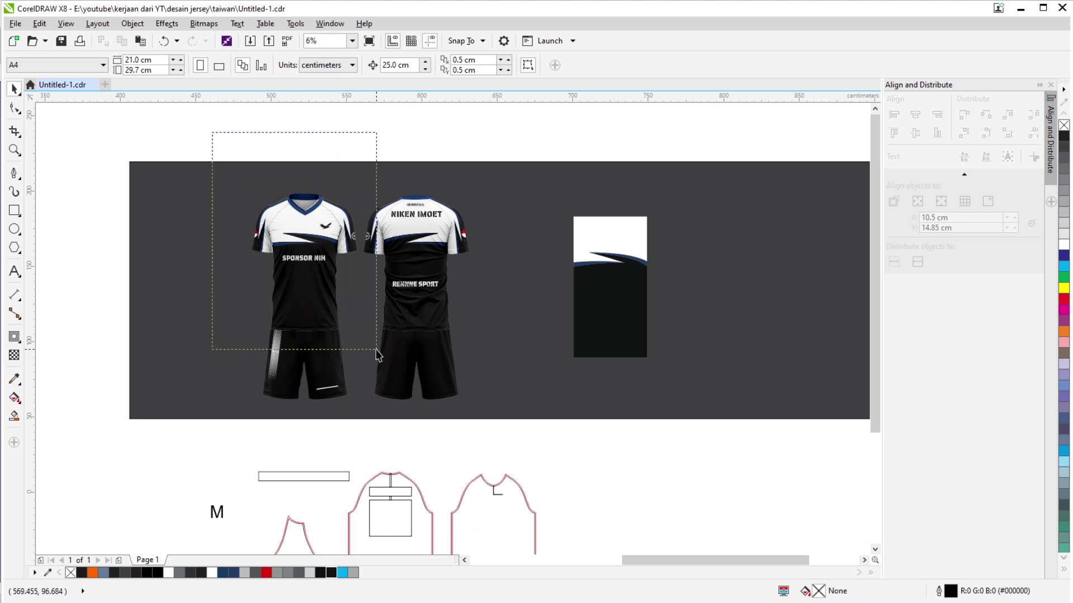
left_click_drag(376, 350, 361, 353)
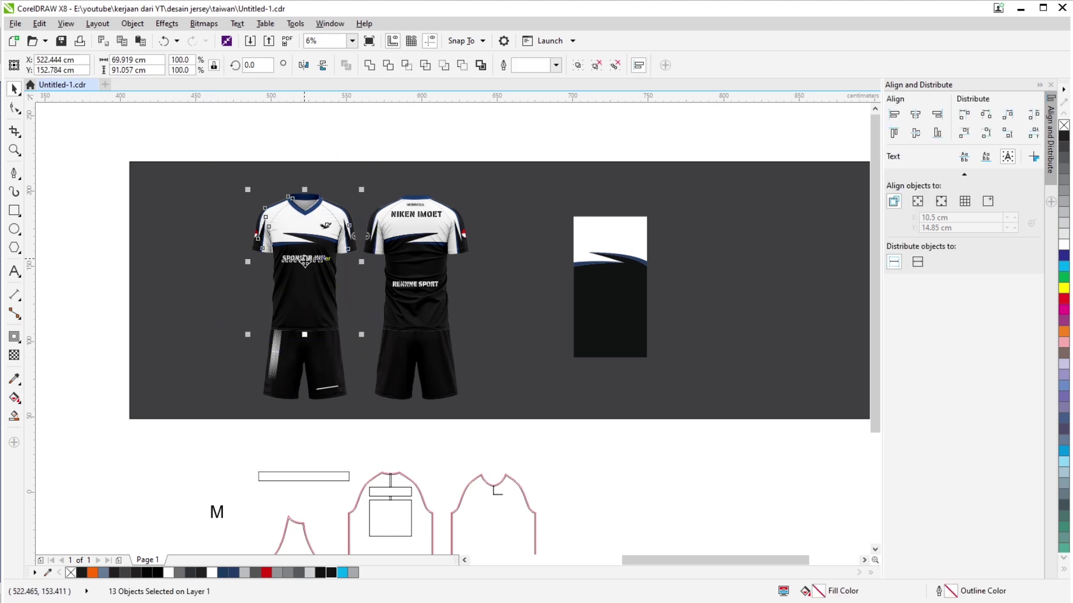
left_click_drag(304, 262, 710, 494)
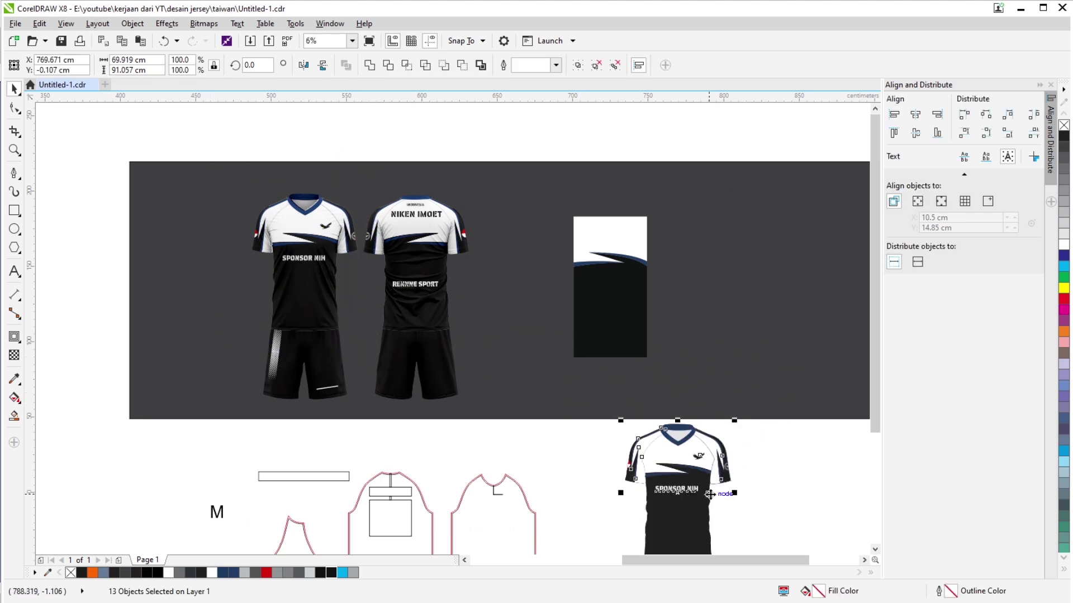
Reselect the 13 objects, group them with Ctrl+G, and move the group toward the pattern pieces.
scroll(710, 494, "down", 3)
scroll(710, 494, "right", 3)
left_click(616, 433)
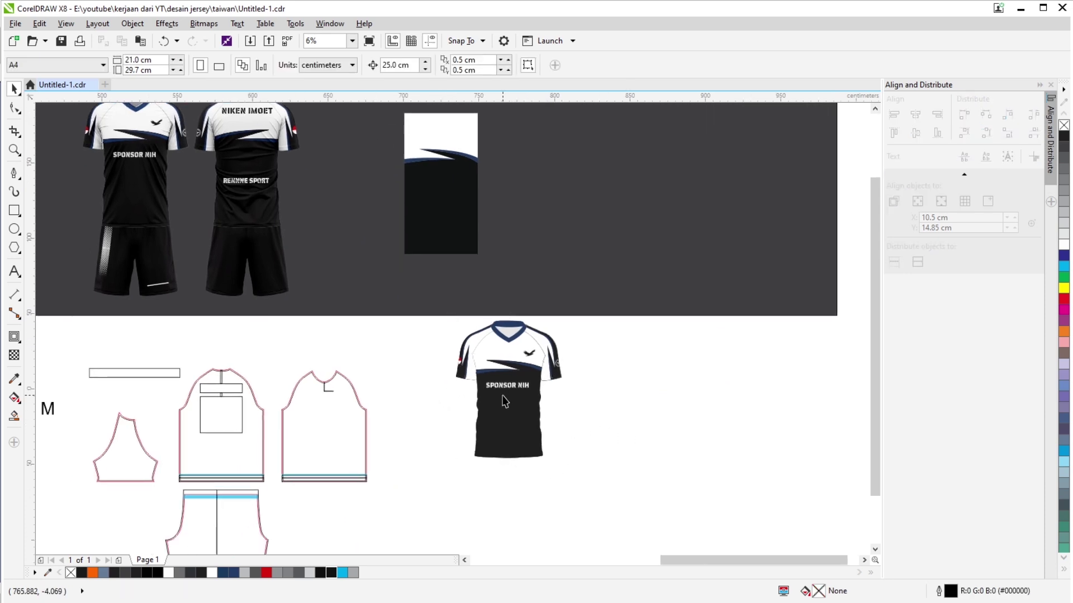
scroll(505, 401, "up", 1)
scroll(483, 357, "down", 1)
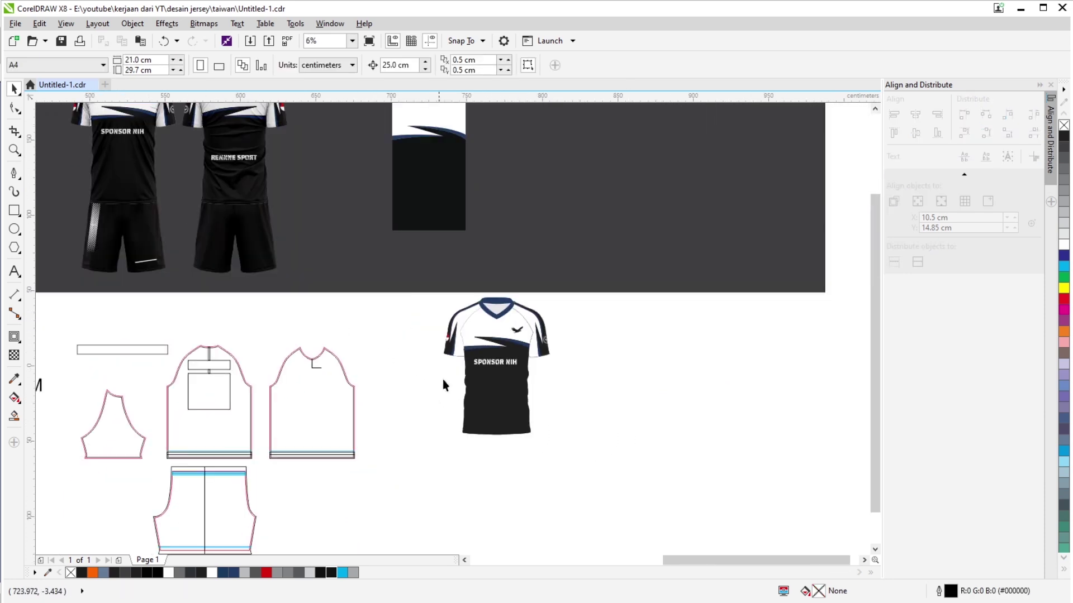
left_click(484, 414)
scroll(498, 430, "down", 3)
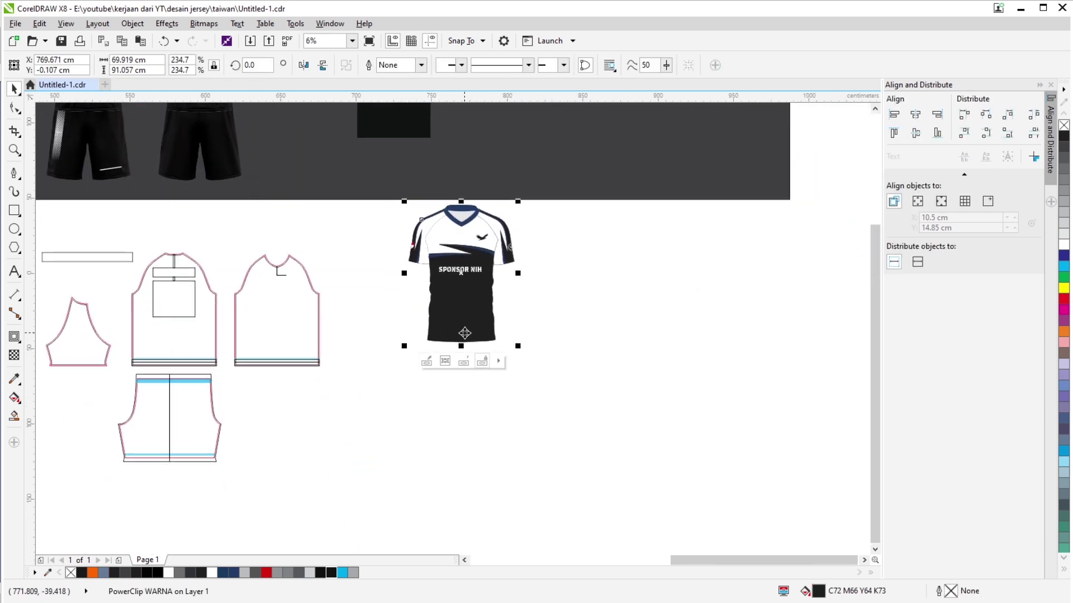
left_click_drag(384, 407, 548, 176)
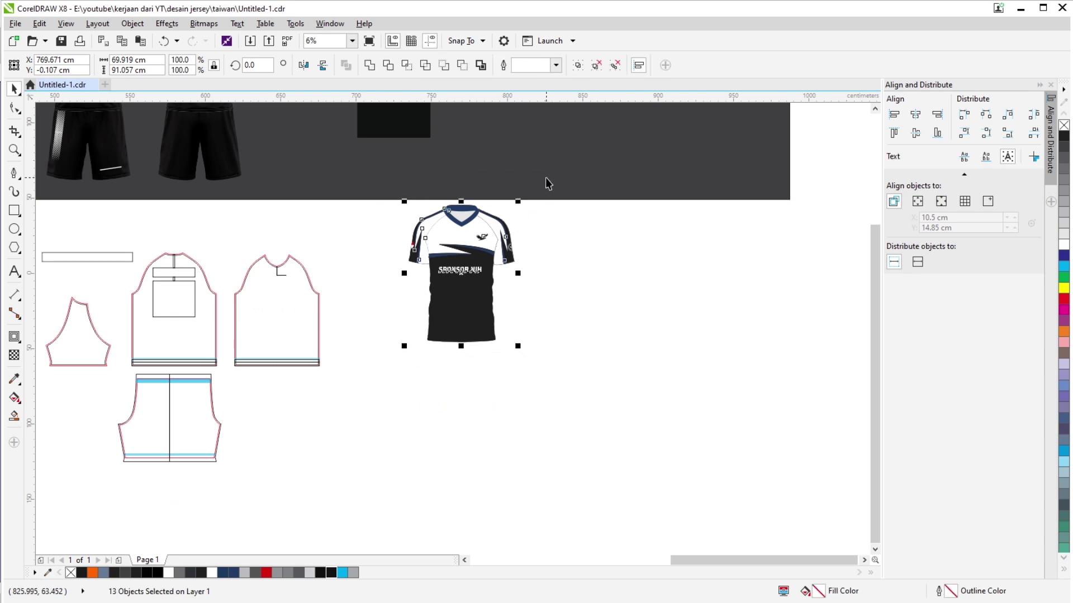
key("ctrl+g")
left_click_drag(463, 288, 400, 328)
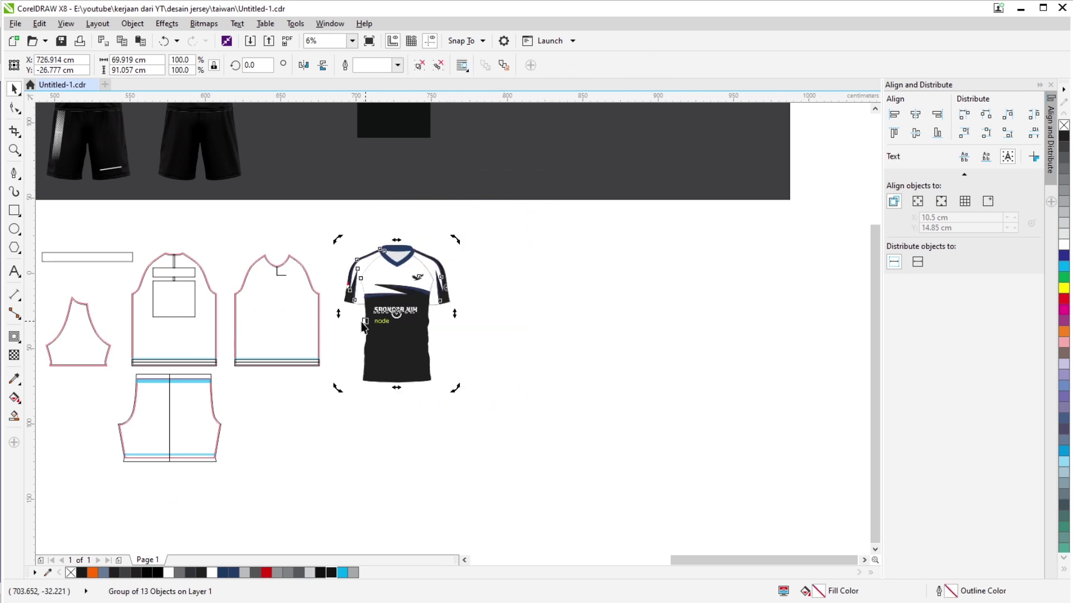
Draw a rectangle and stretch it over the jersey group from above the collar to the hem.
left_click(14, 210)
key("shift+F2")
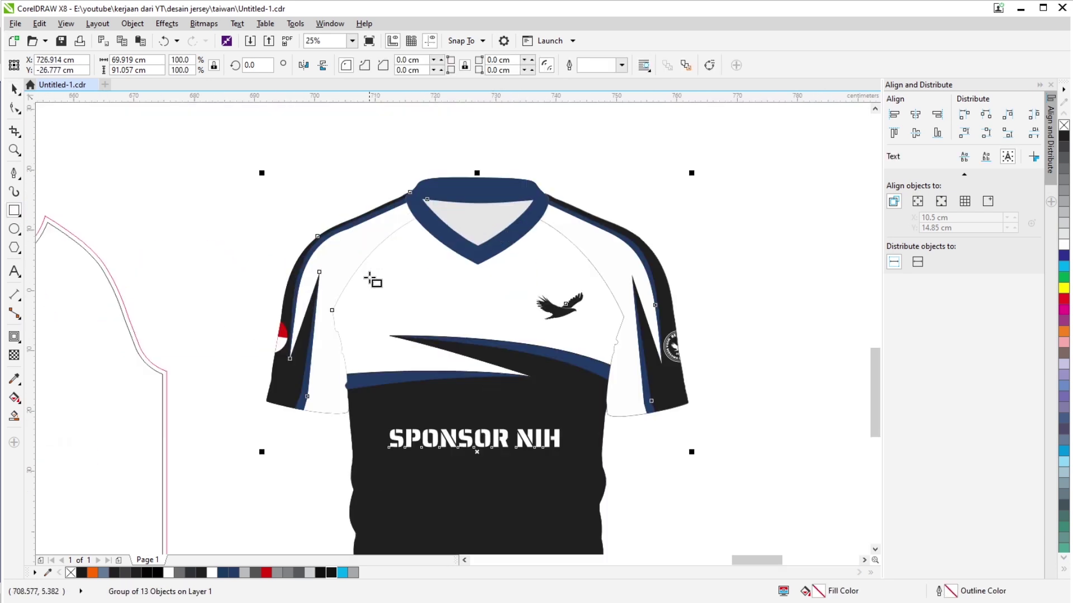
left_click_drag(288, 251, 581, 257)
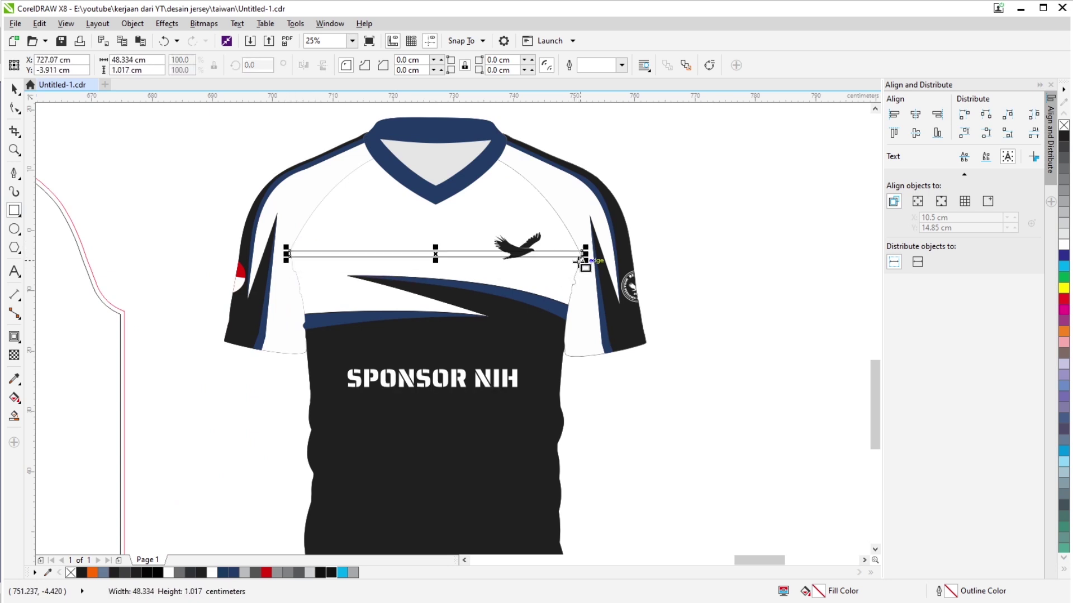
key("space")
left_click_drag(502, 350, 483, 327)
key("F3")
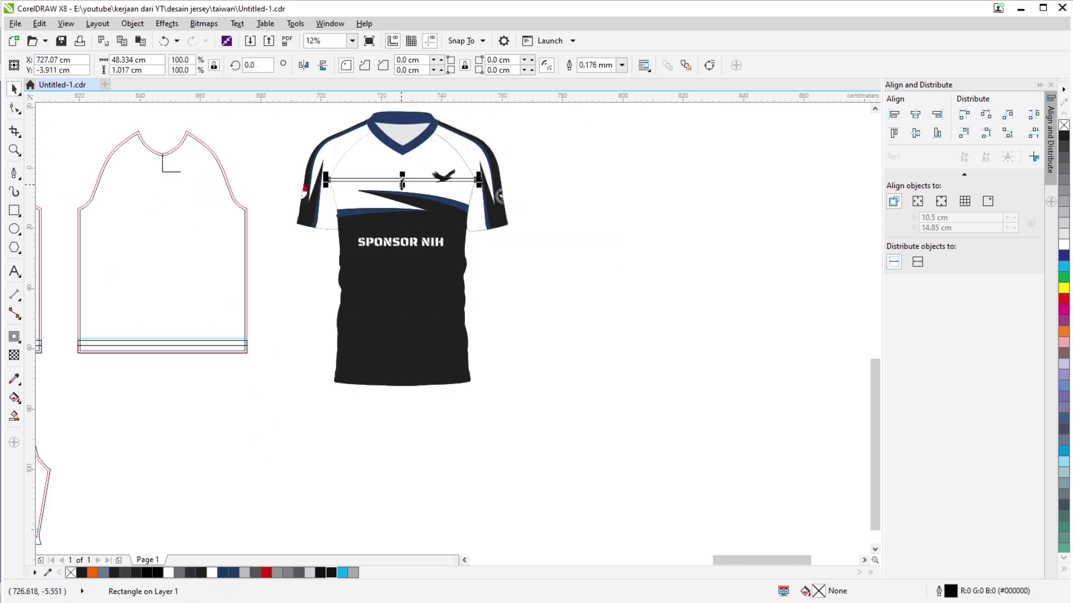
left_click_drag(402, 184, 387, 388)
scroll(398, 368, "up", 2)
scroll(364, 219, "down", 2)
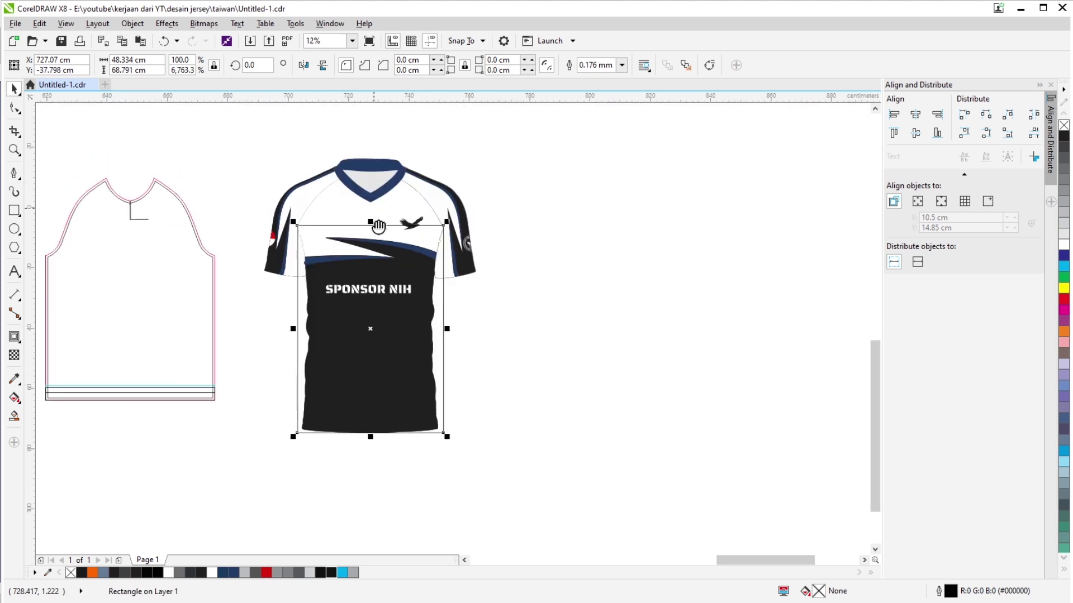
scroll(391, 329, "up", 3)
left_click_drag(389, 334, 385, 249)
left_click(590, 292)
left_click_drag(443, 298, 519, 282)
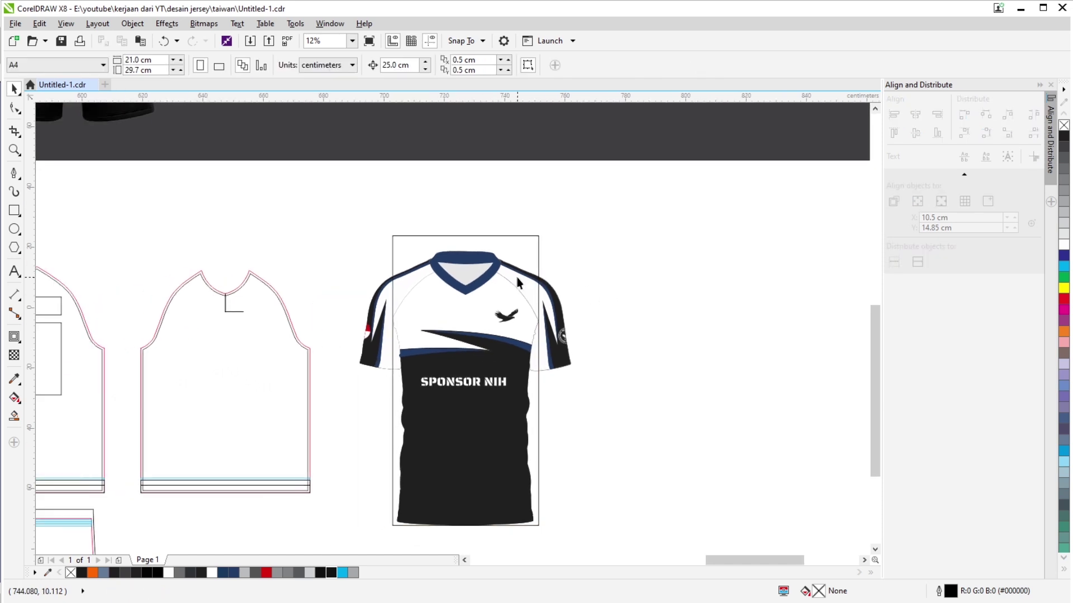
PowerClip the jersey group inside the tall rectangle.
left_click(556, 306)
right_click(557, 305)
left_click(581, 311)
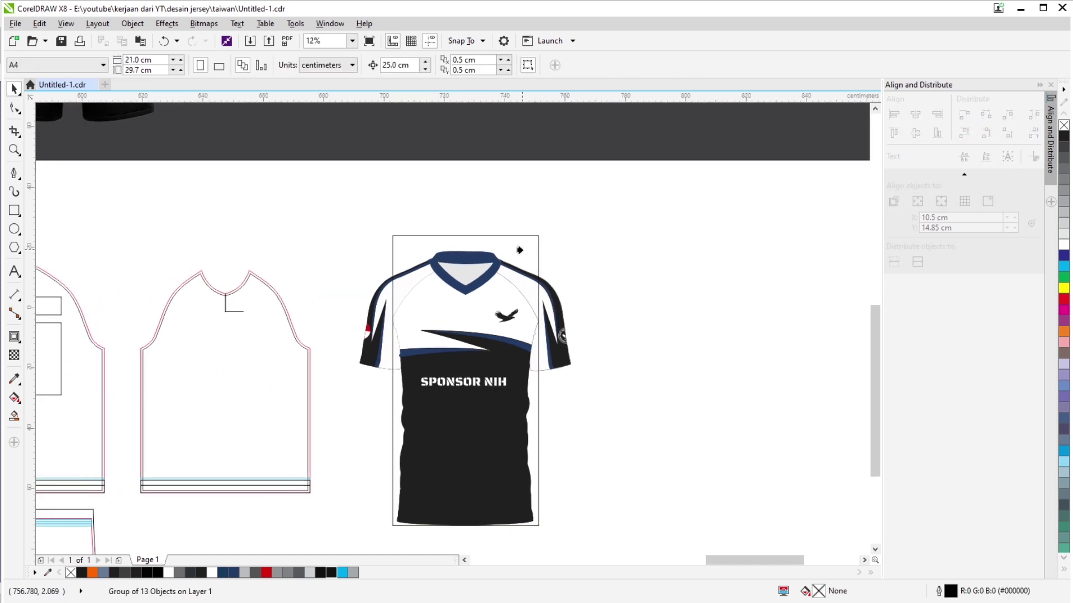
left_click(520, 246)
left_click(703, 274)
left_click_drag(372, 352, 499, 307)
Resize the clipped jersey from 48.334 cm to the back piece's 56.032 cm width.
scroll(433, 299, "up", 2)
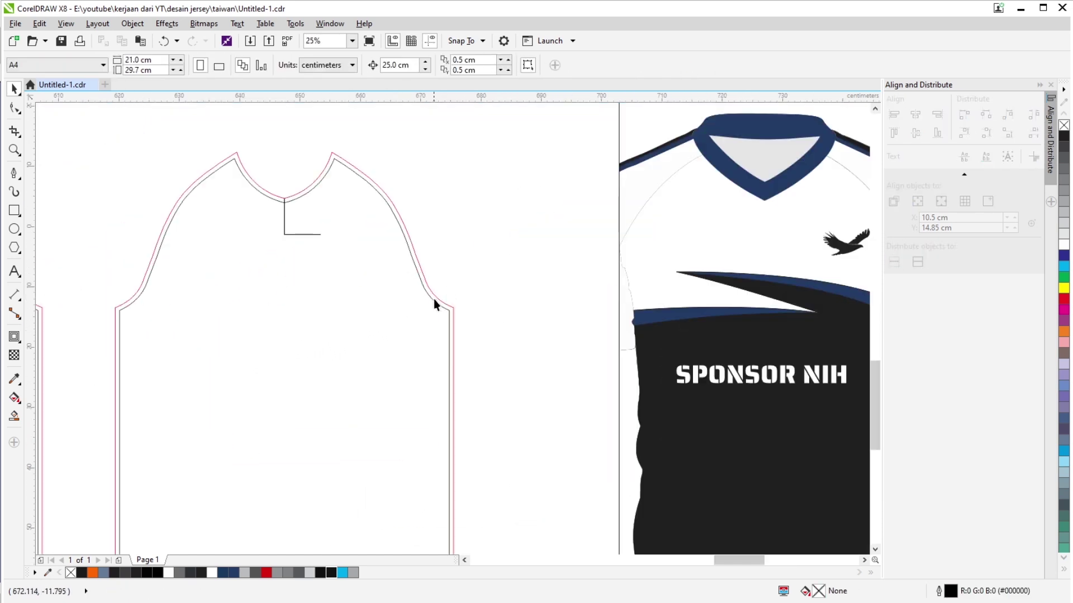
left_click(451, 306)
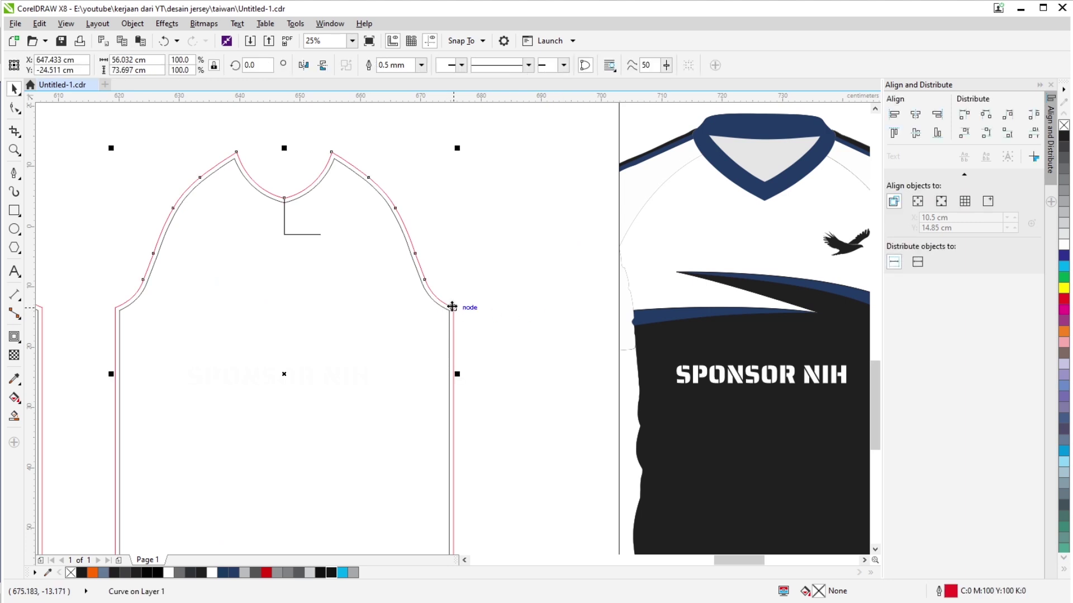
left_click_drag(147, 60, 82, 84)
key("ctrl+c")
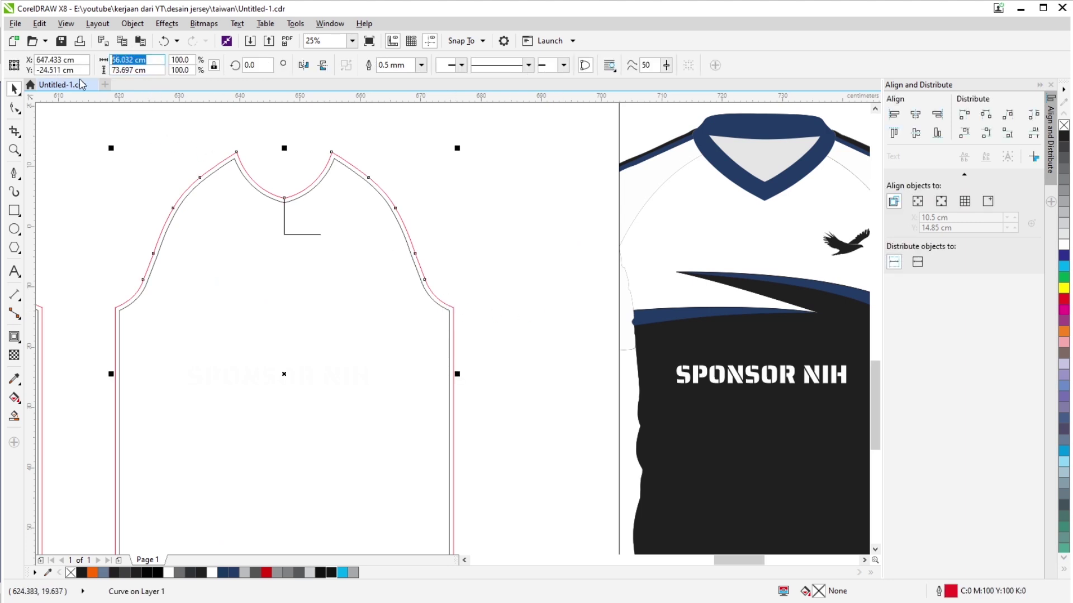
left_click(712, 329)
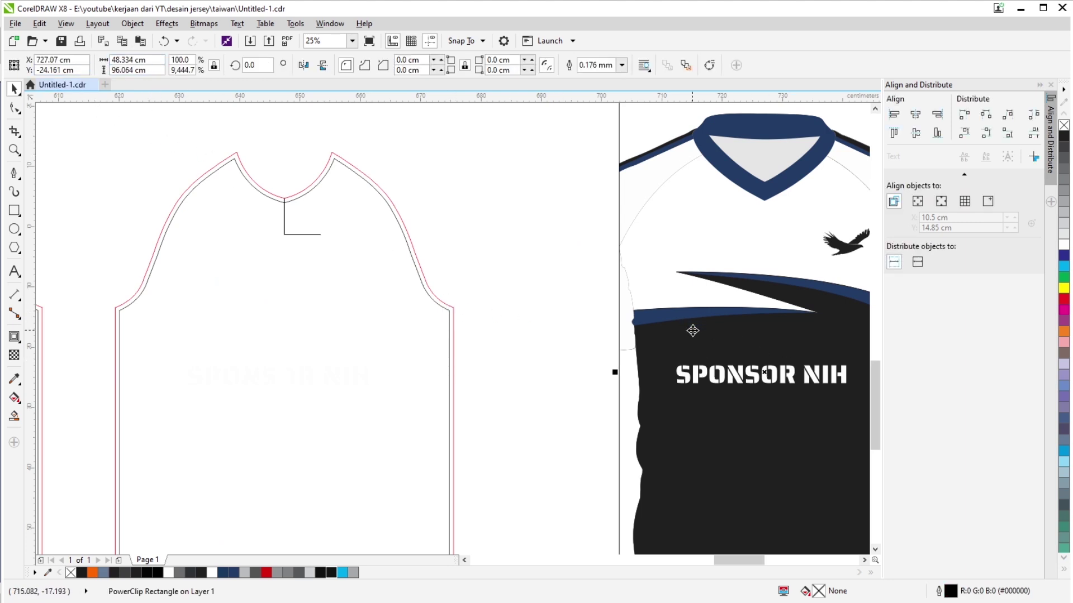
scroll(615, 319, "right", 2)
left_click_drag(141, 60, 11, 67)
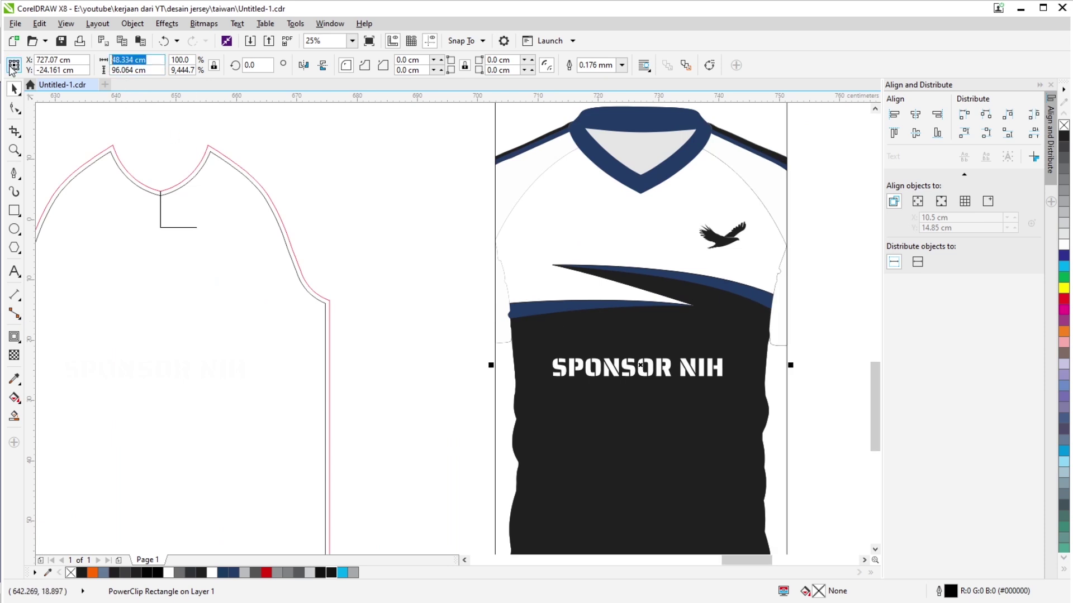
key("ctrl+v")
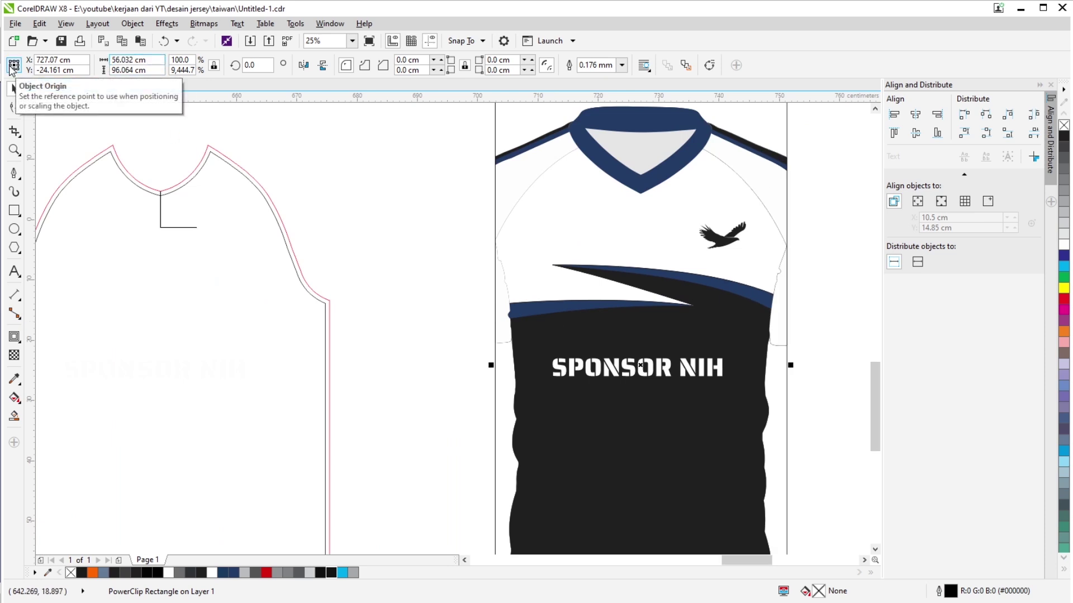
key("Return")
left_click(353, 236)
Extract the shirt artwork from its PowerClip frame and select the empty frame.
scroll(407, 267, "down", 2)
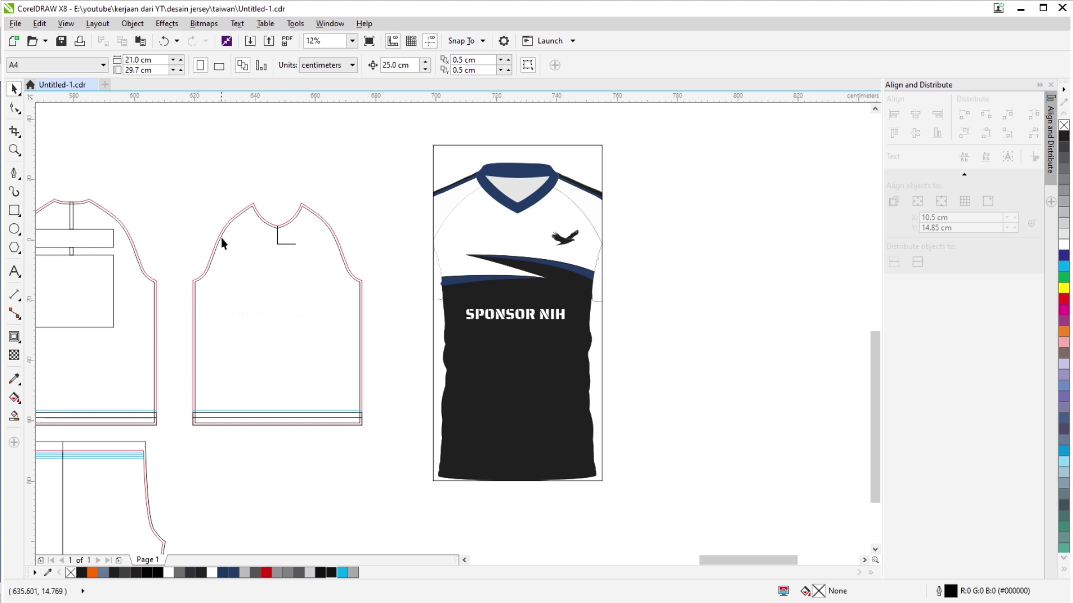
left_click(495, 337)
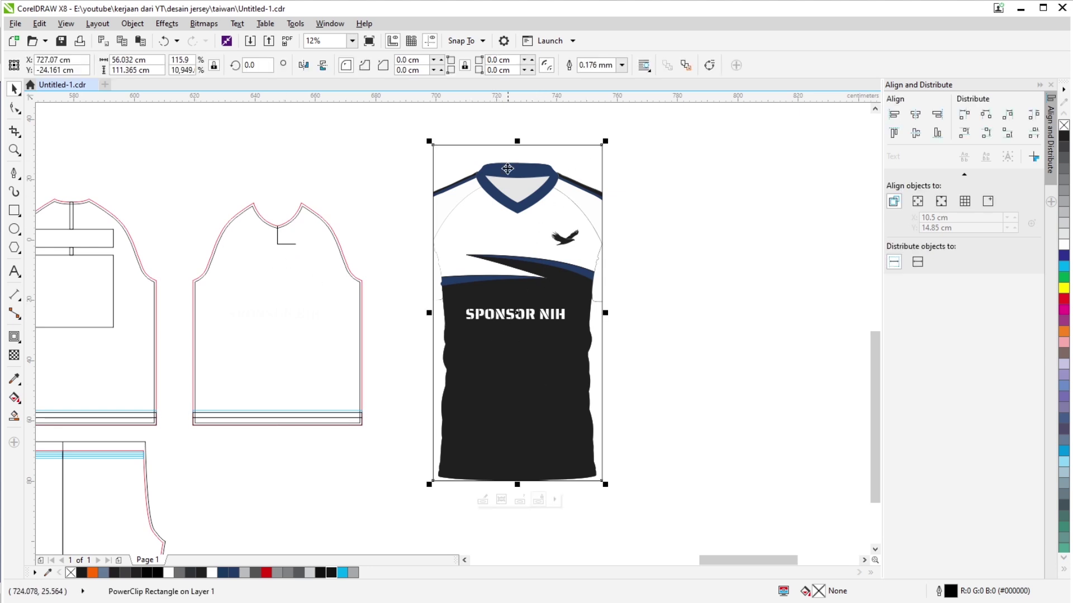
left_click(657, 228)
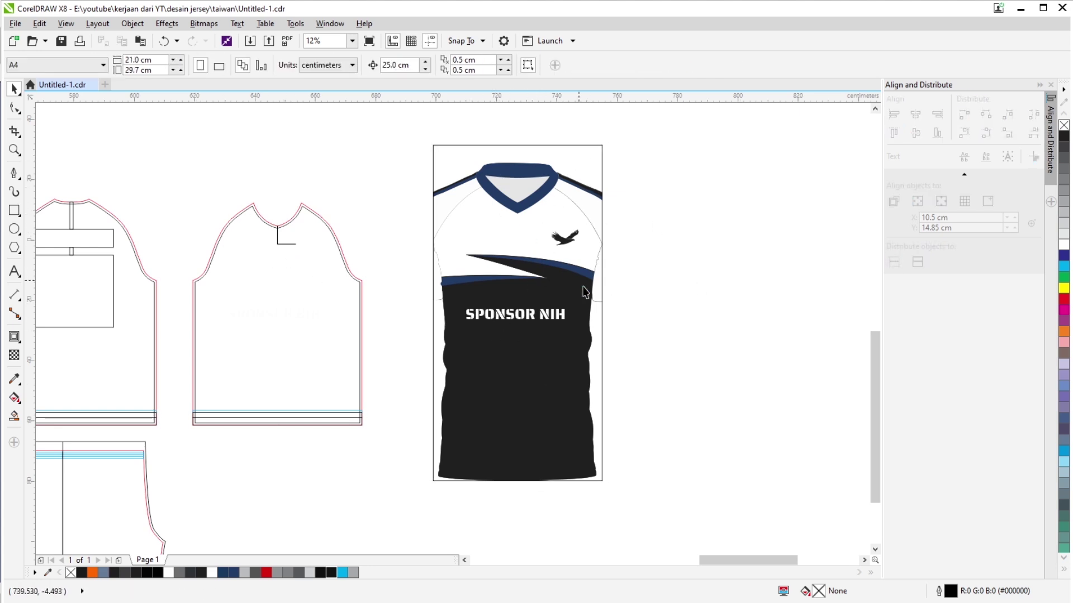
left_click(604, 358)
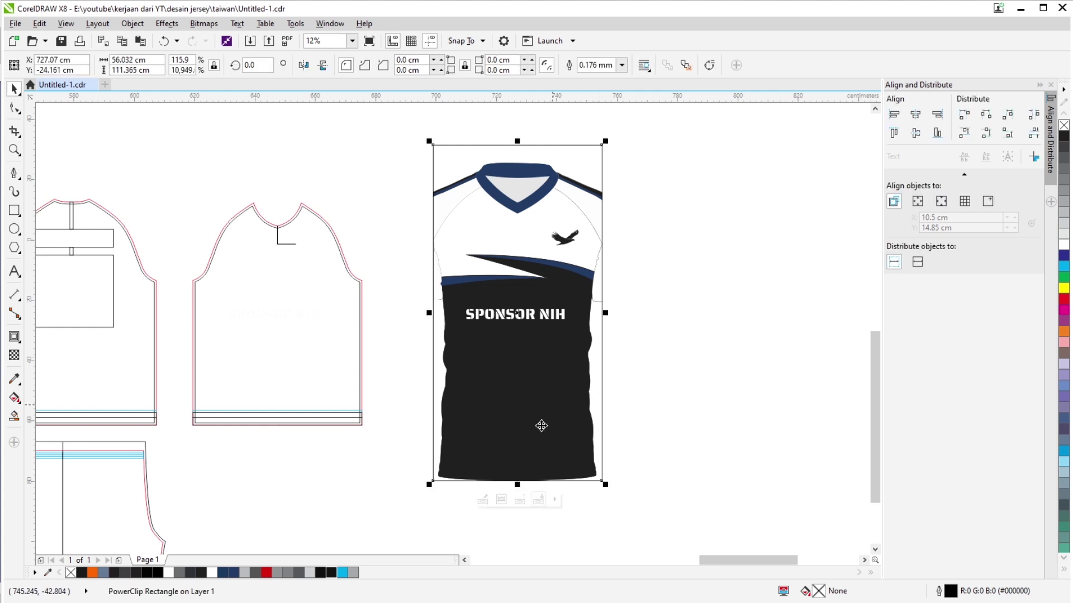
left_click(525, 506)
left_click(622, 390)
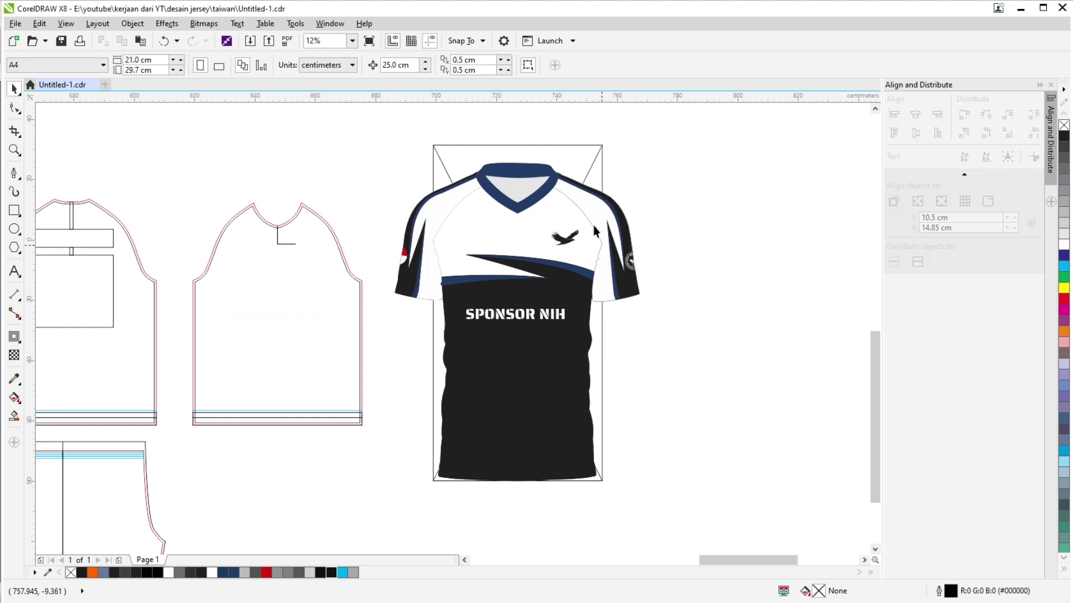
left_click(565, 168)
scroll(564, 168, "down", 2)
Move the empty clipping frame off to the right and shift the shirt group slightly right.
left_click_drag(489, 248, 733, 254)
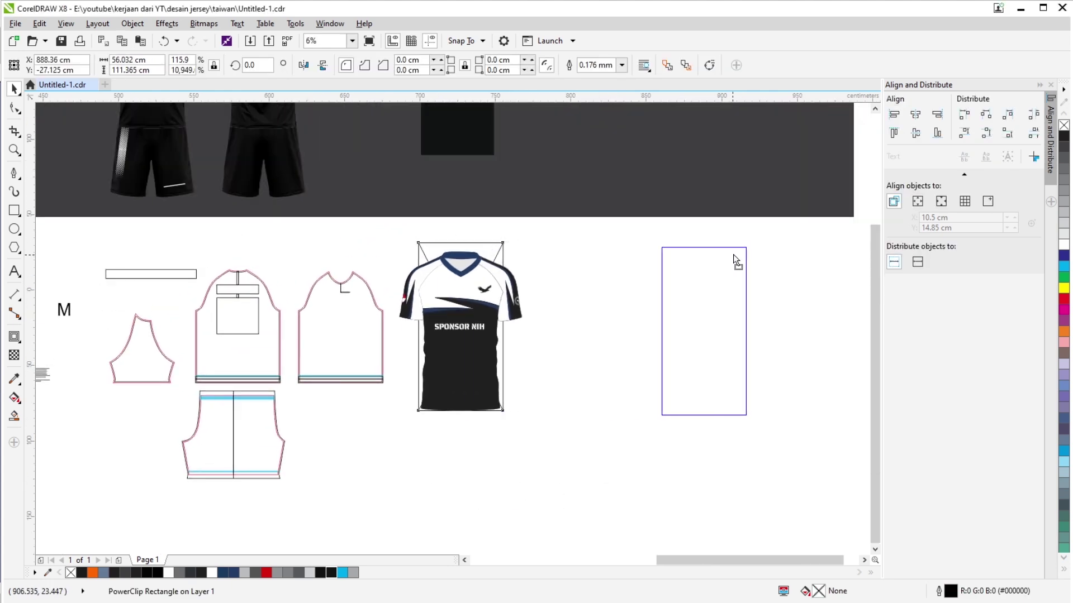
left_click(472, 361)
left_click_drag(470, 391, 499, 389)
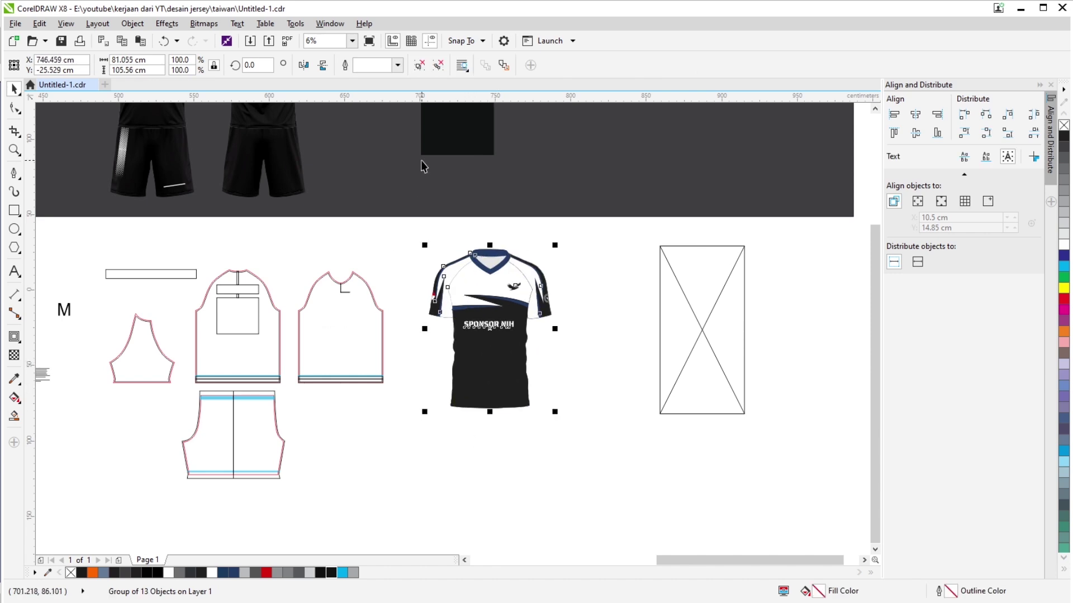
left_click(419, 66)
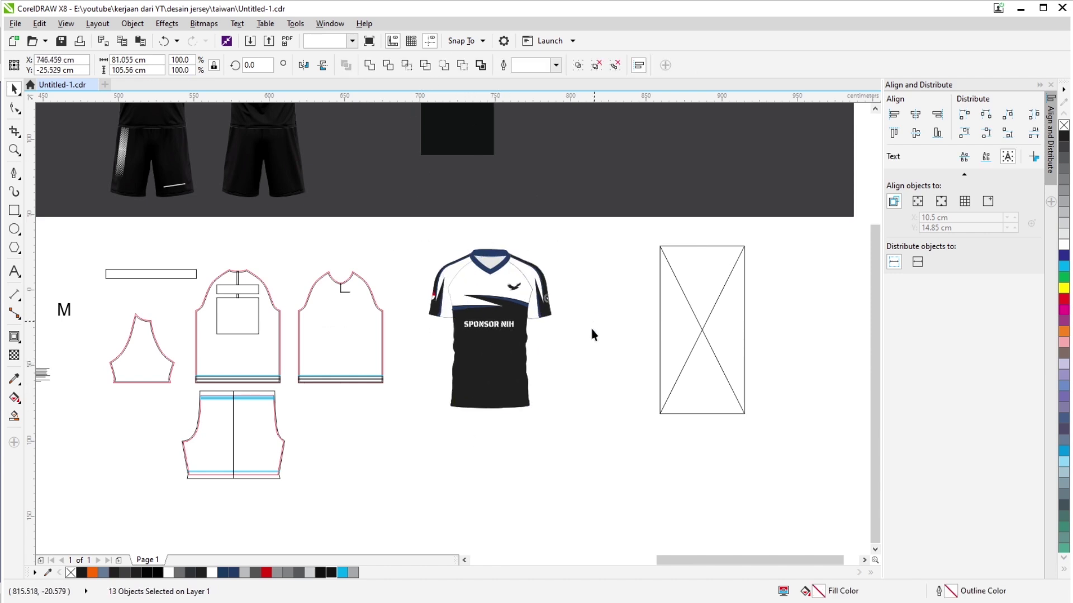
Extract the body colour design from its frame and place it over the front pattern piece.
left_click(505, 371)
left_click(492, 428)
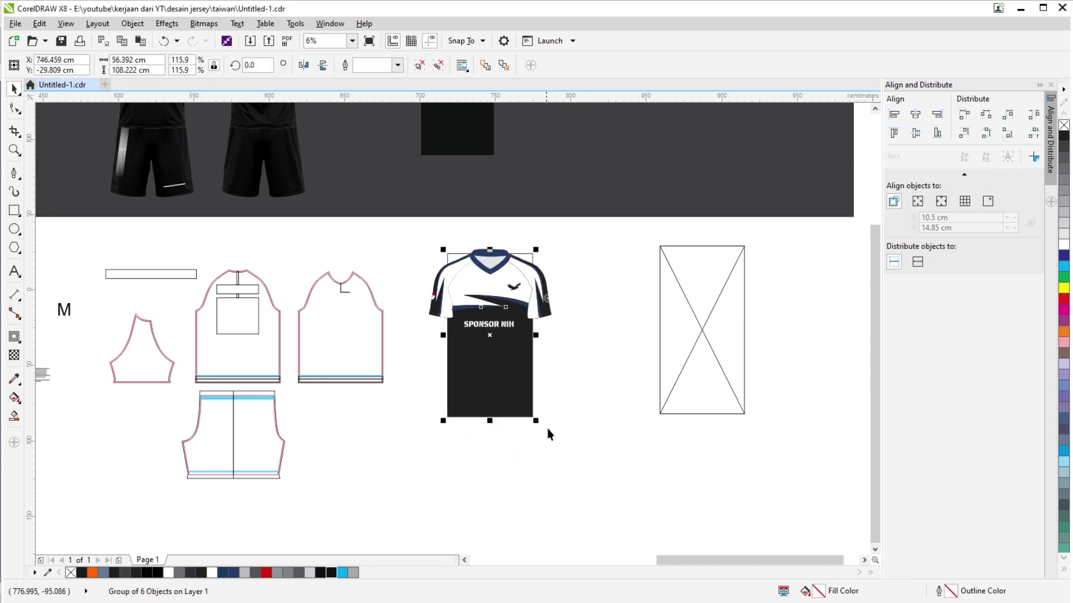
left_click_drag(451, 443, 405, 468)
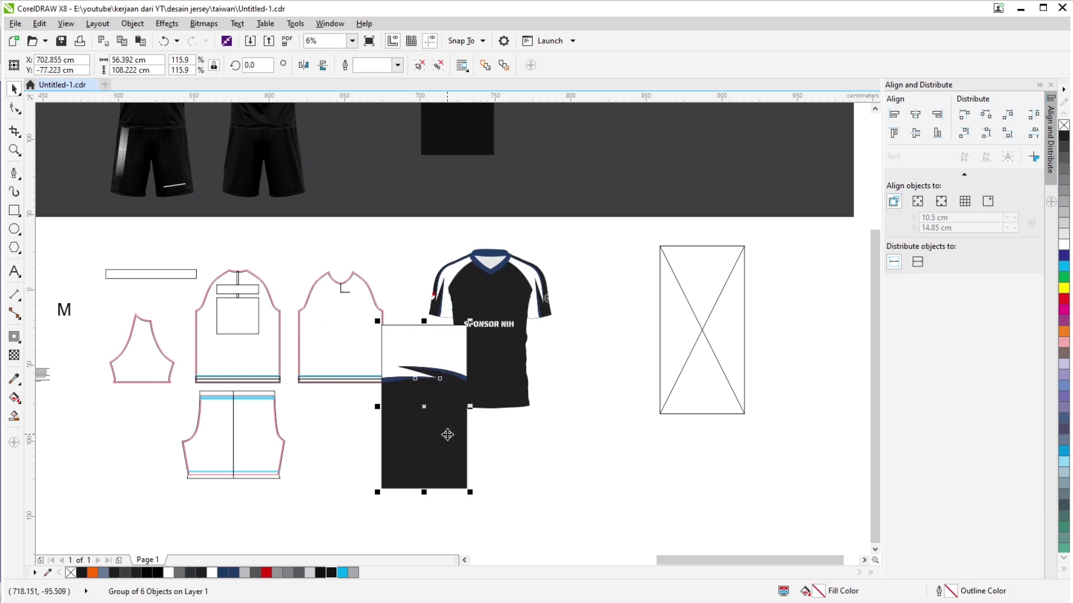
left_click_drag(448, 433, 367, 374)
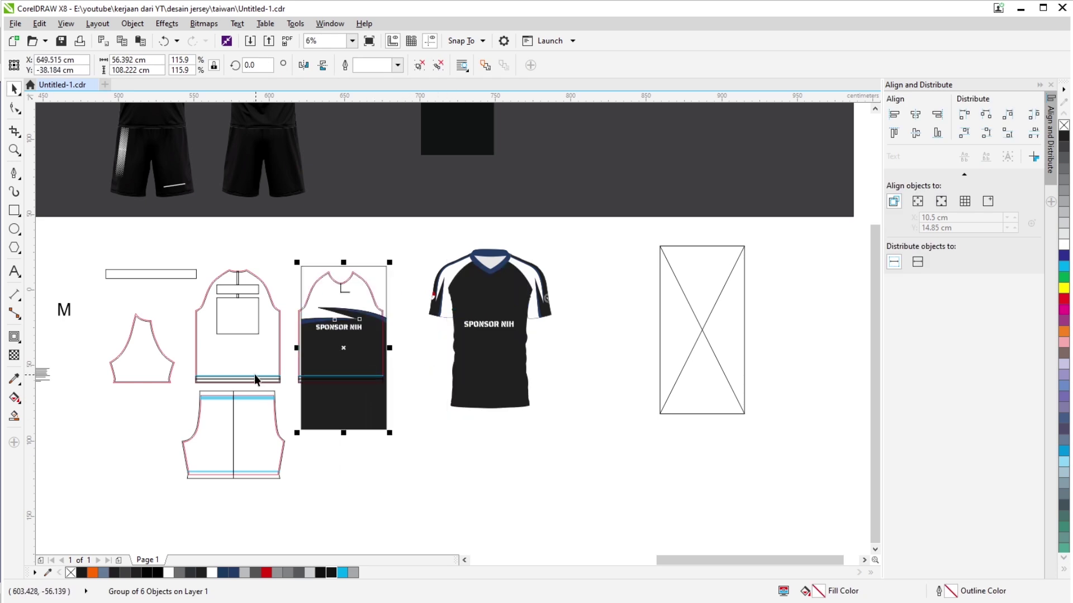
scroll(311, 302, "up", 2)
scroll(474, 263, "up", 3)
left_click_drag(441, 285, 429, 266)
scroll(484, 243, "down", 1)
scroll(484, 243, "down", 1)
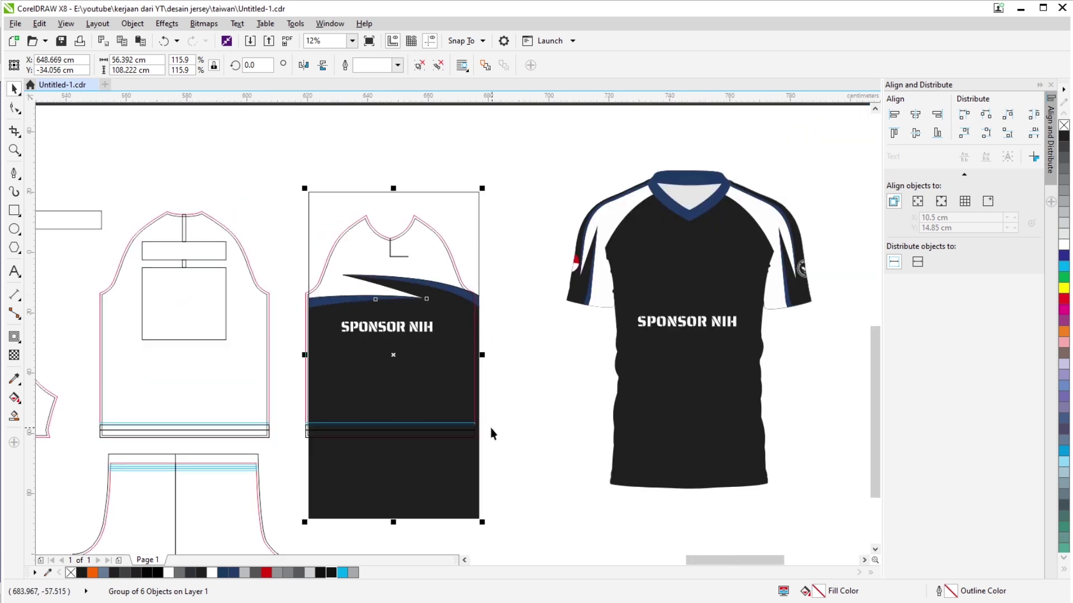
scroll(491, 431, "up", 1)
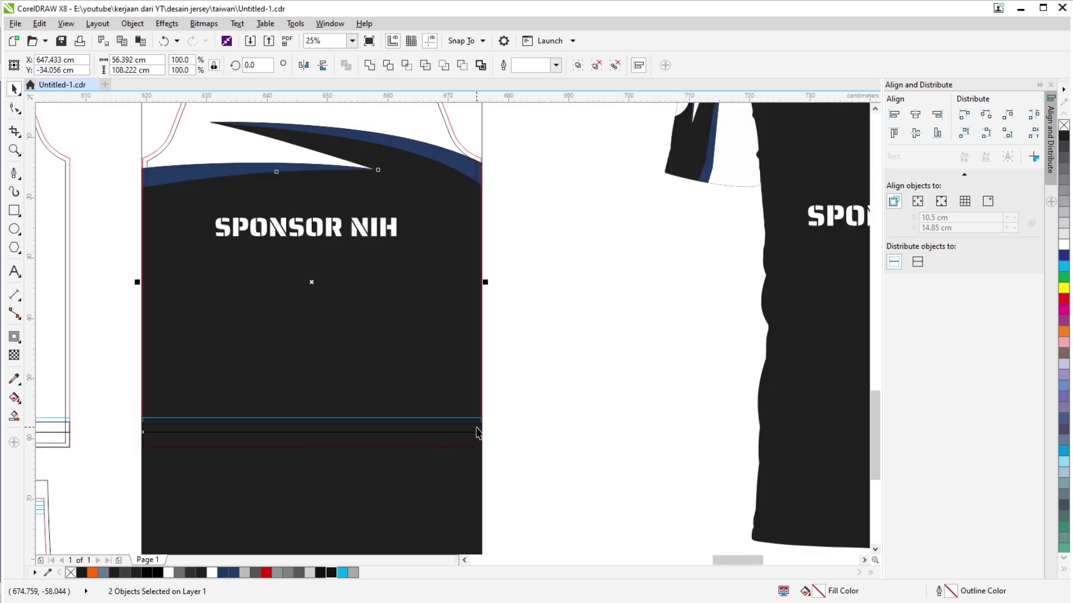
left_click(519, 223)
Nudge the body design into position and match its width to the front pattern's right edge.
scroll(438, 244, "up", 3)
scroll(438, 244, "up", 1)
left_click_drag(413, 223, 580, 160)
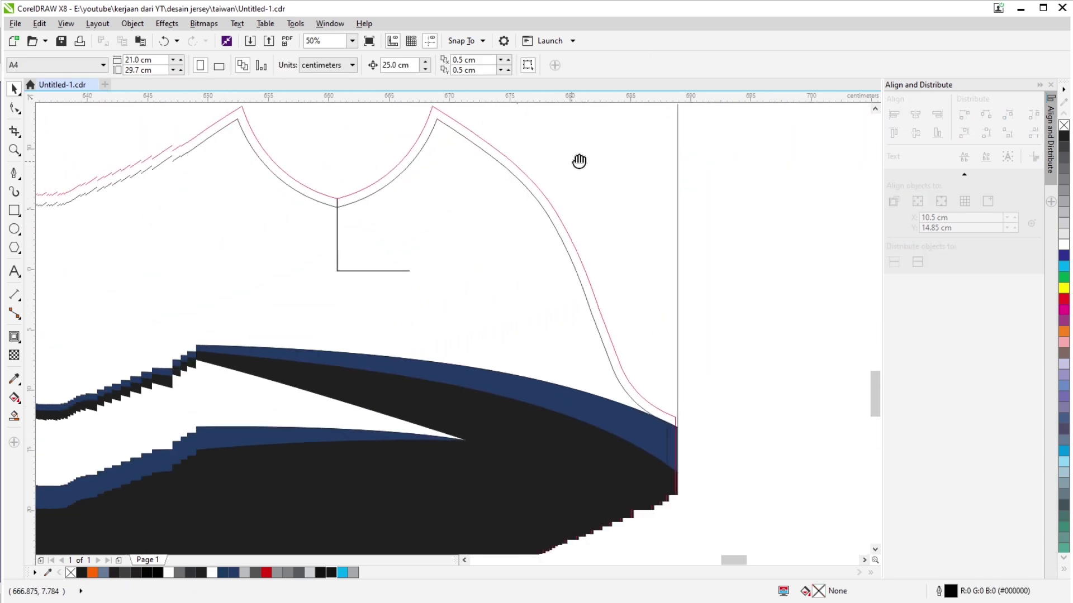
scroll(584, 201, "down", 1)
scroll(618, 258, "up", 2)
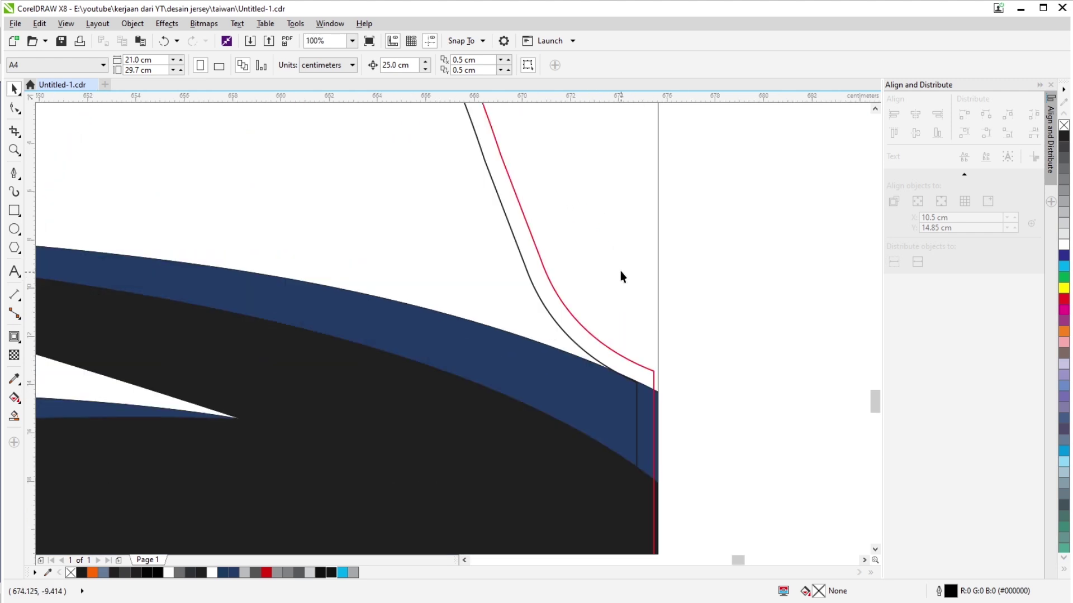
left_click(622, 260)
scroll(622, 299, "up", 1)
mouse_move(620, 287)
left_mouse_down()
mouse_move(622, 299)
mouse_move(628, 292)
left_mouse_up()
scroll(627, 316, "down", 2)
scroll(626, 316, "up", 2)
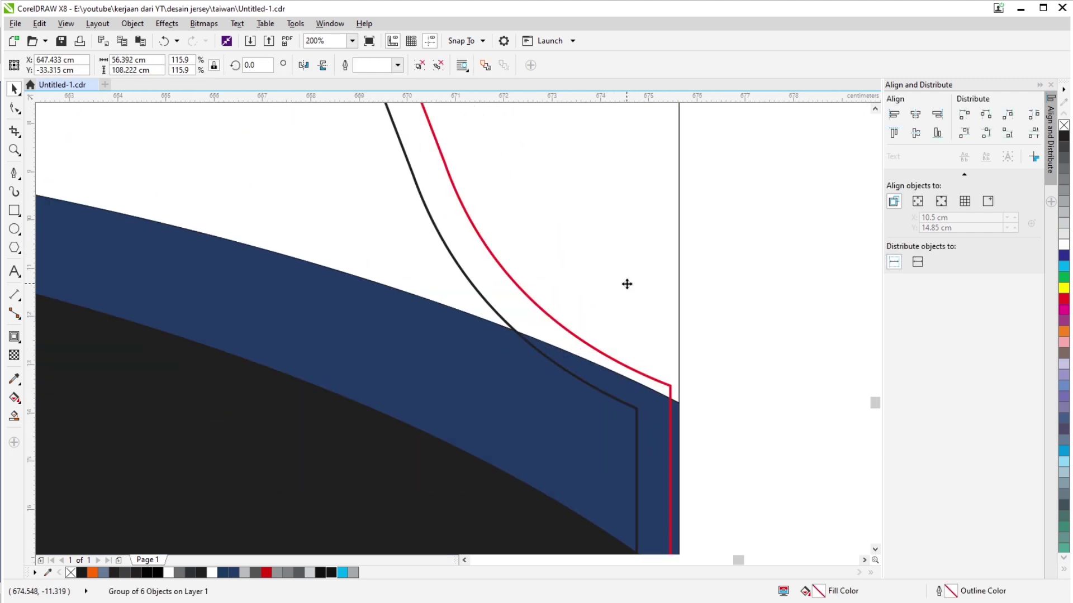
scroll(627, 294, "down", 3)
scroll(653, 414, "up", 3)
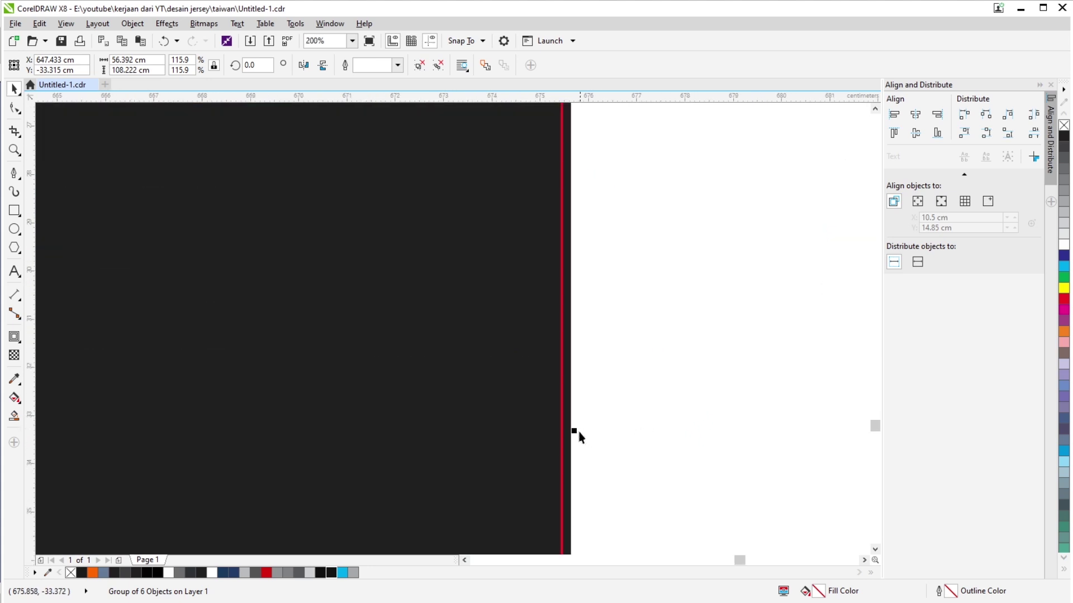
left_click_drag(571, 432, 573, 431)
scroll(578, 436, "up", 1)
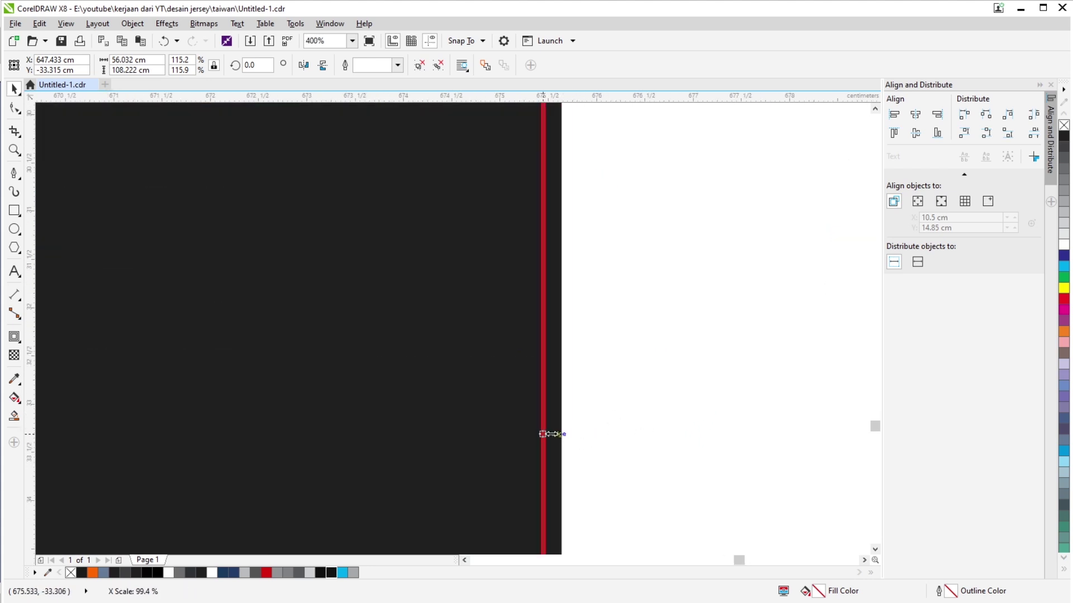
scroll(572, 438, "down", 3)
left_click(611, 436)
scroll(577, 272, "down", 1)
scroll(513, 281, "up", 1)
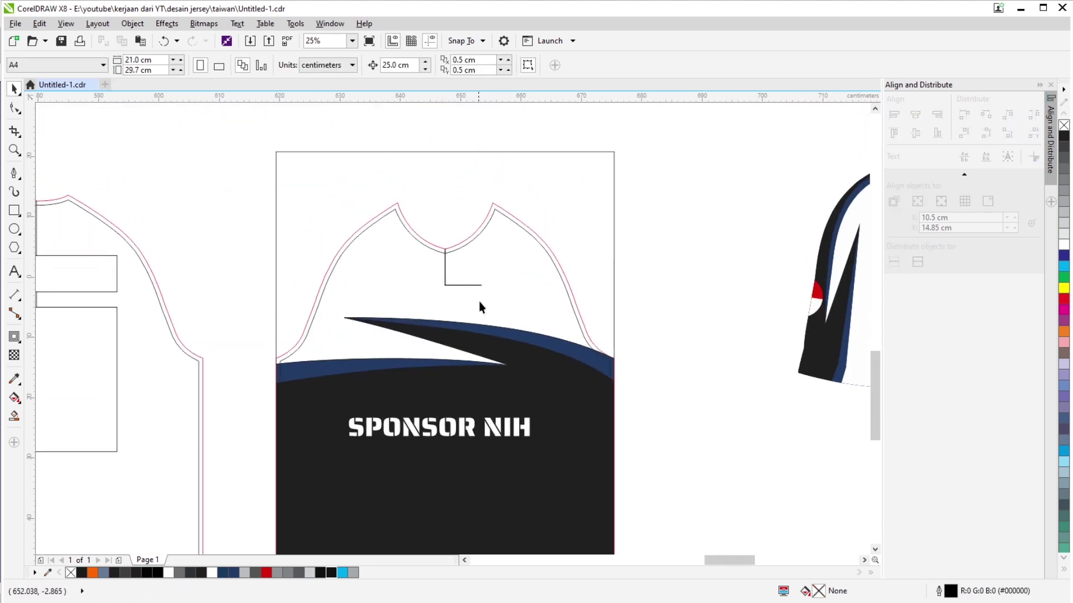
scroll(478, 301, "down", 3)
scroll(405, 208, "up", 2)
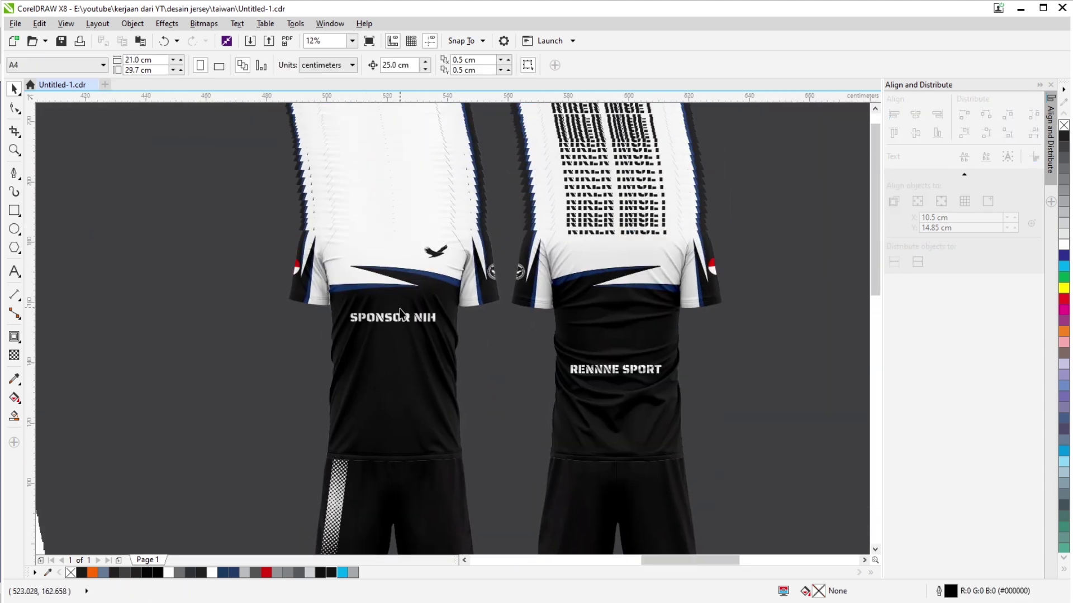
scroll(401, 312, "down", 3)
scroll(432, 374, "up", 4)
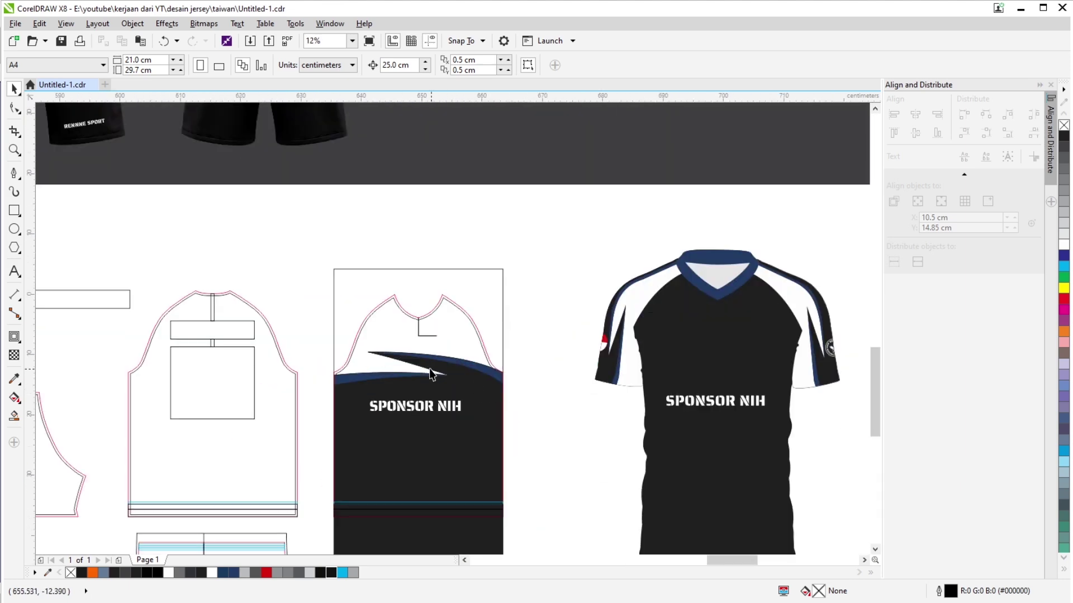
scroll(432, 375, "up", 2)
scroll(567, 312, "down", 1)
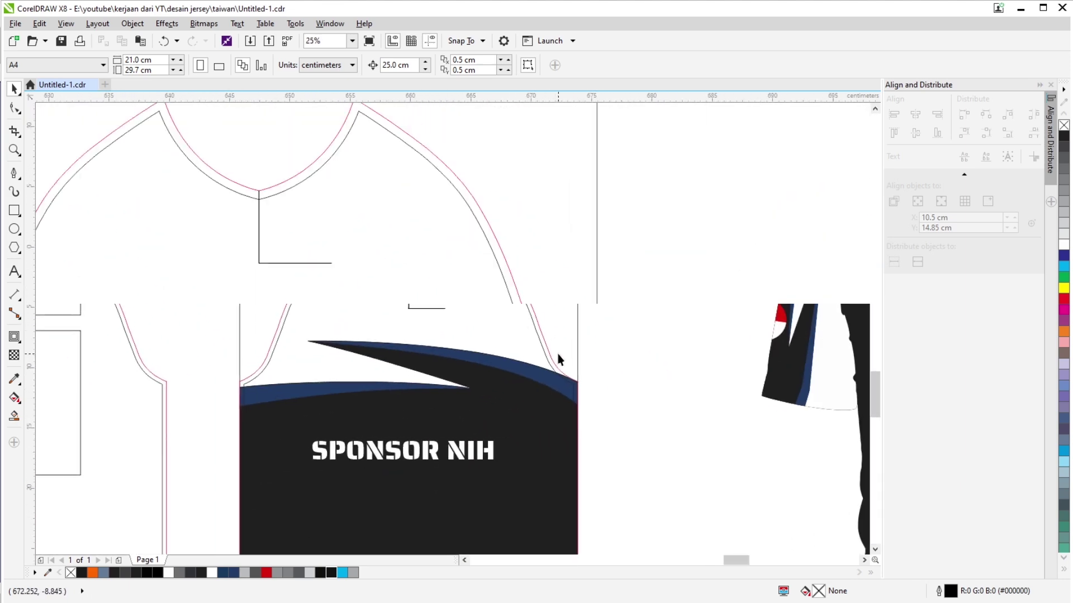
left_click(551, 304)
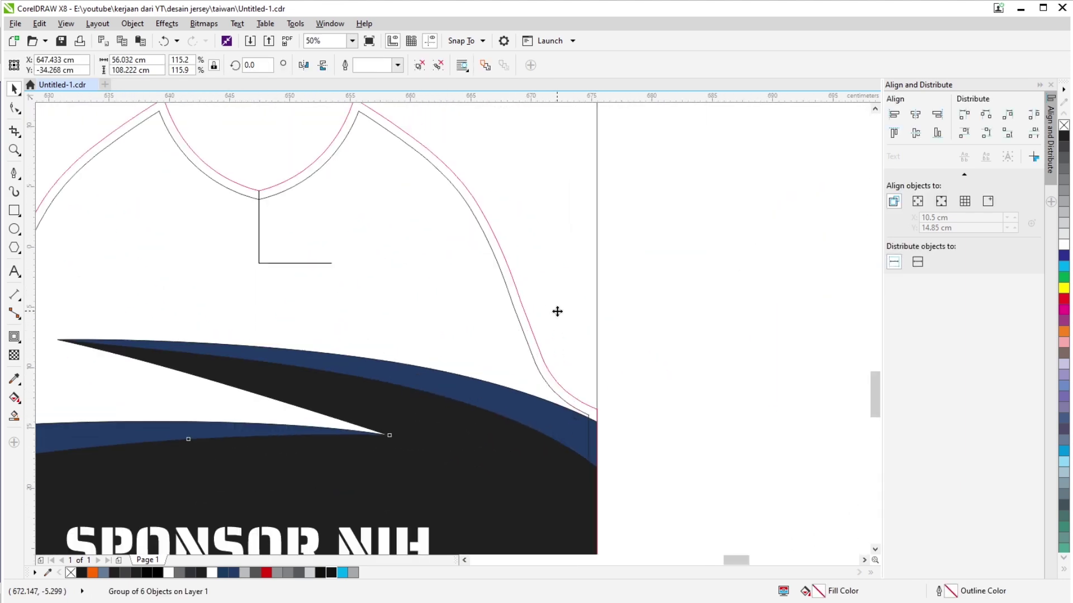
scroll(557, 311, "up", 1)
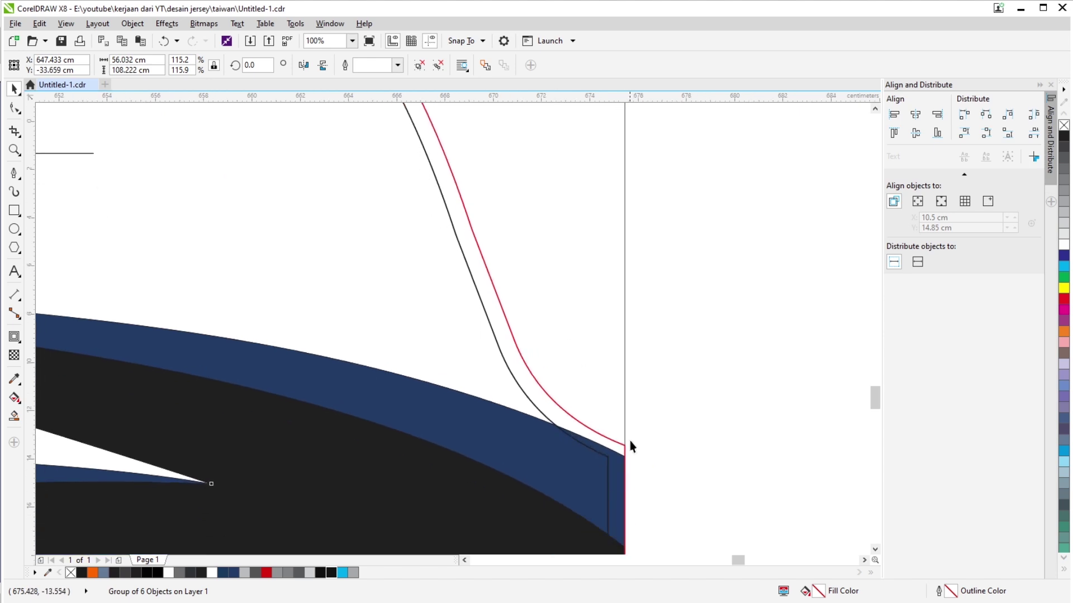
scroll(666, 408, "down", 1)
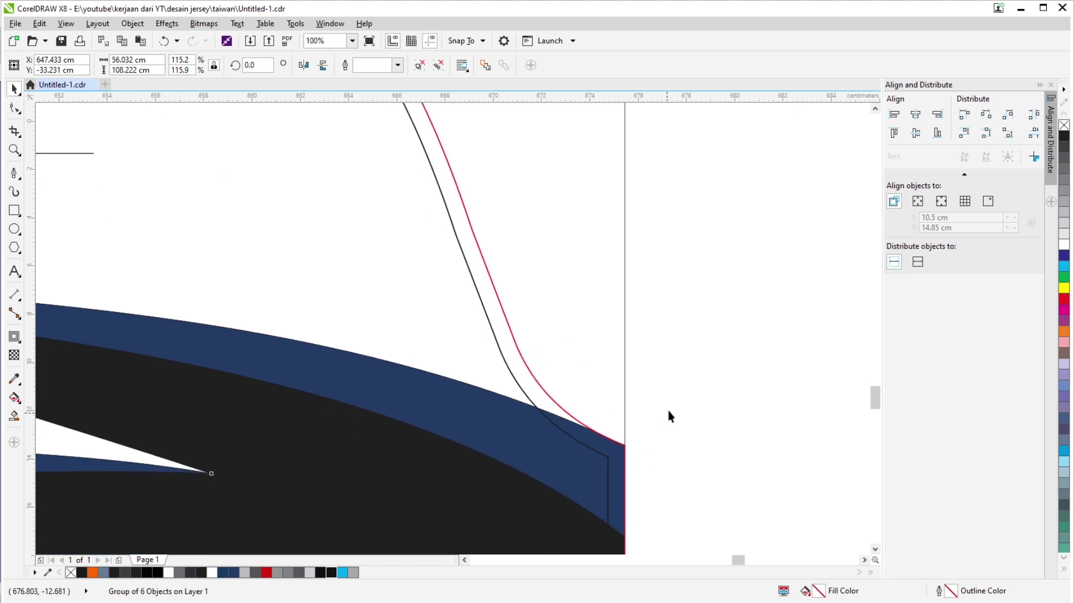
left_click(661, 410)
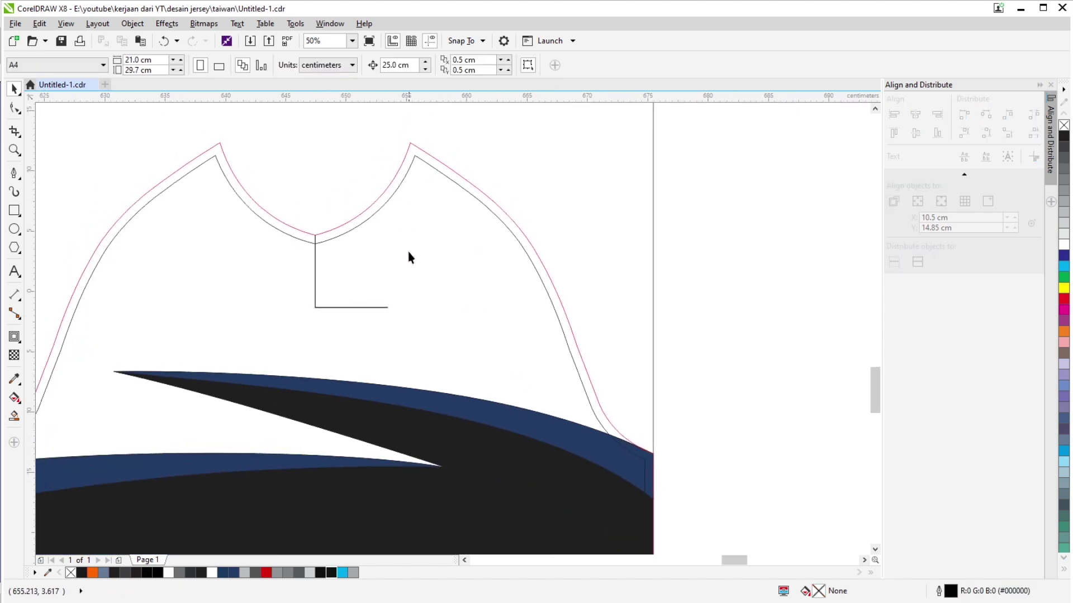
scroll(412, 273, "down", 1)
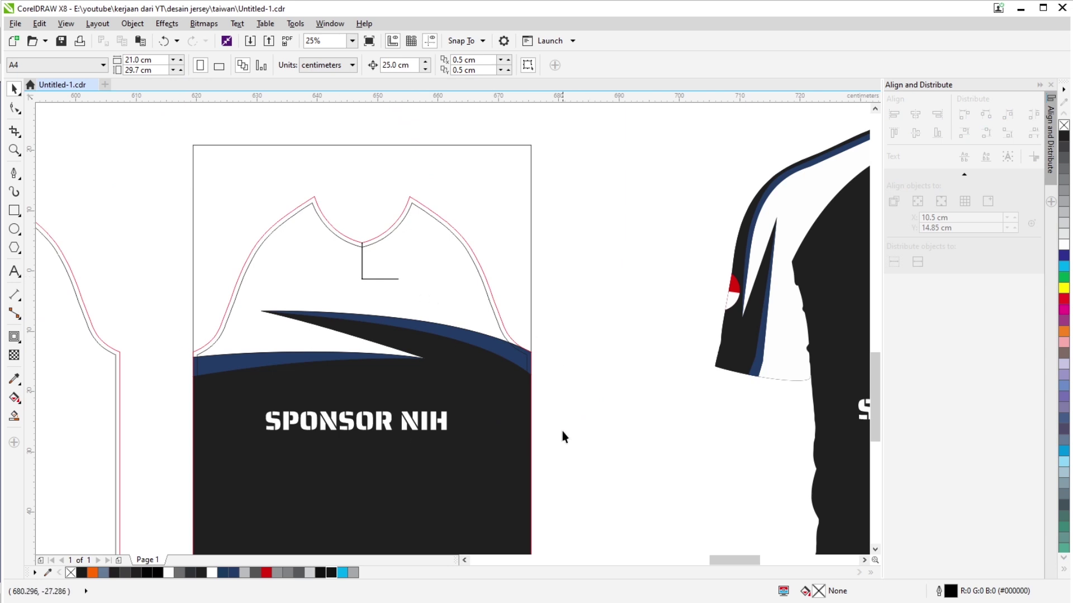
scroll(504, 401, "down", 2)
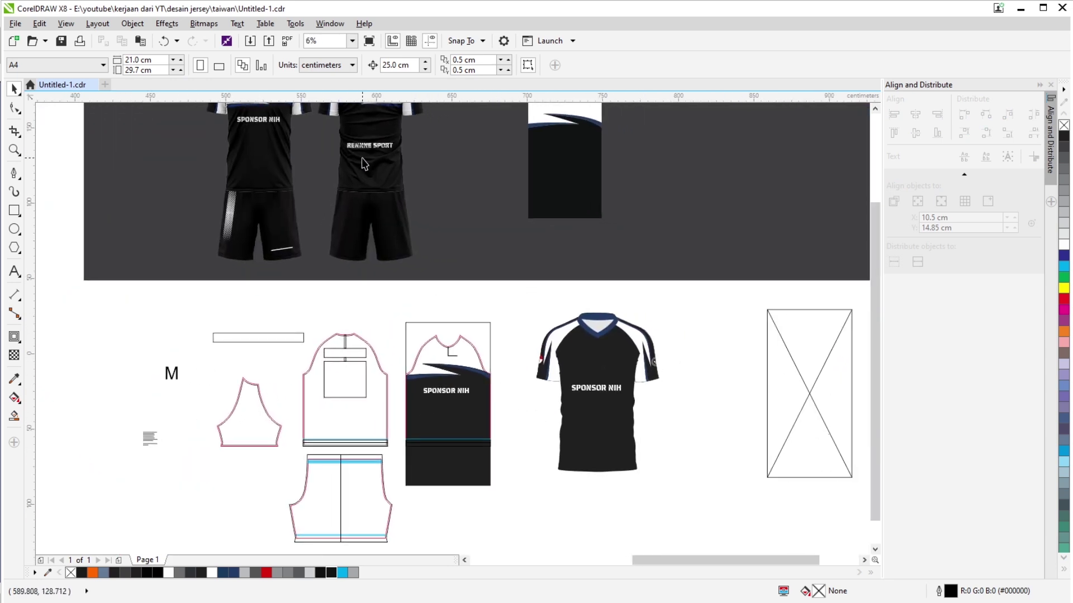
scroll(364, 163, "up", 1)
scroll(227, 189, "down", 1)
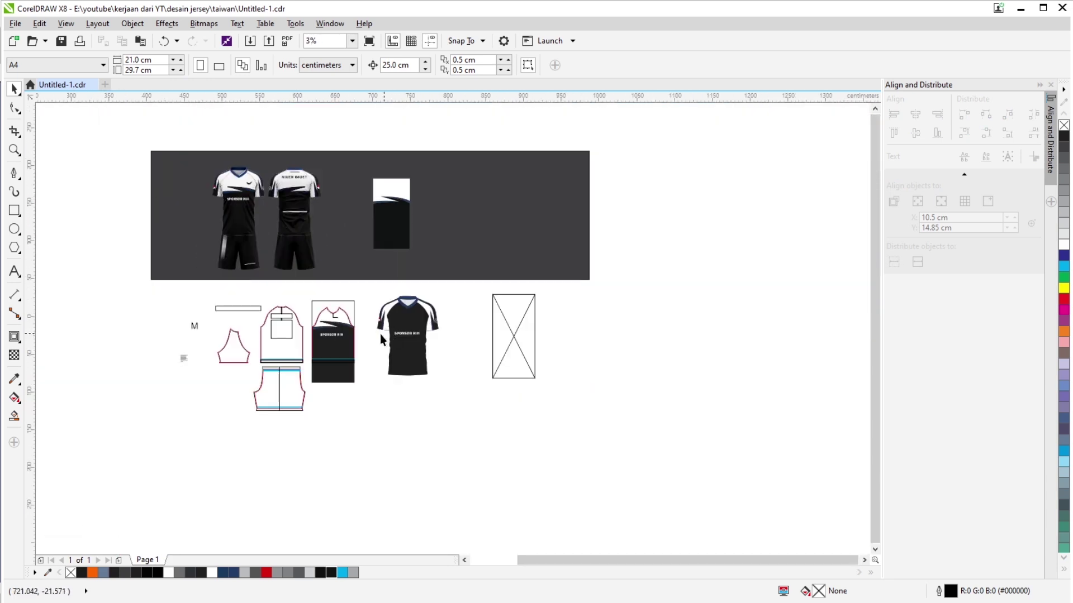
scroll(304, 348, "up", 1)
scroll(435, 284, "up", 1)
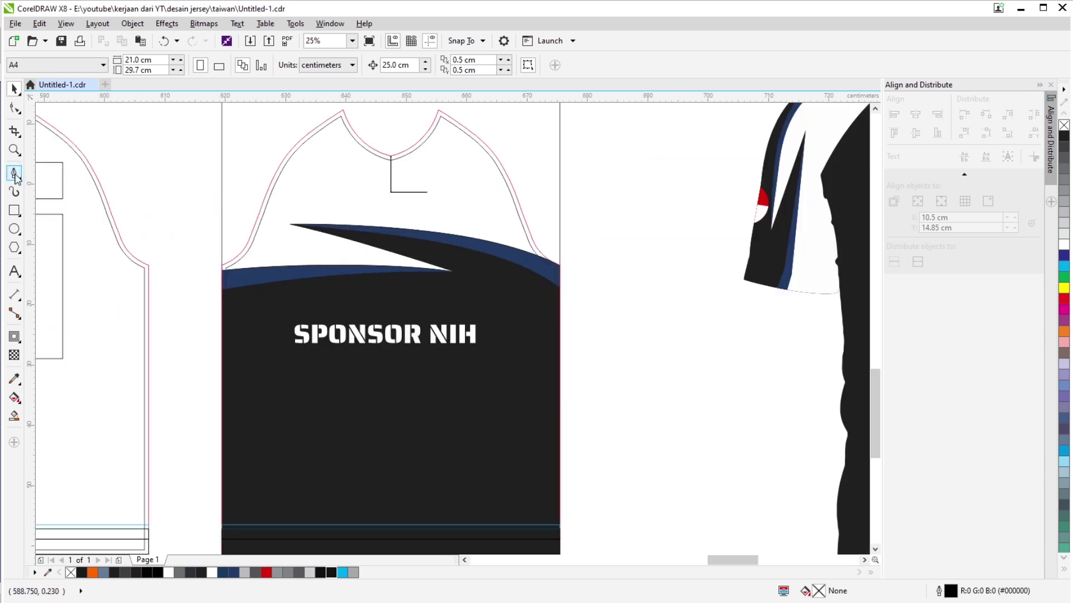
Draw a small test rectangle on the navy band, then delete it.
left_click(15, 211)
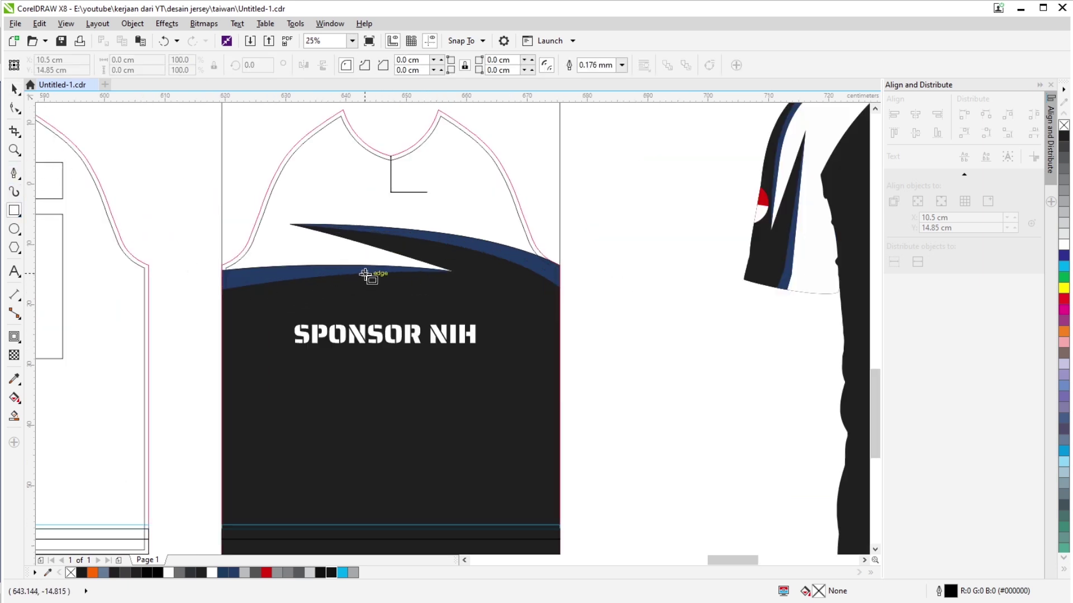
left_click_drag(365, 274, 380, 291)
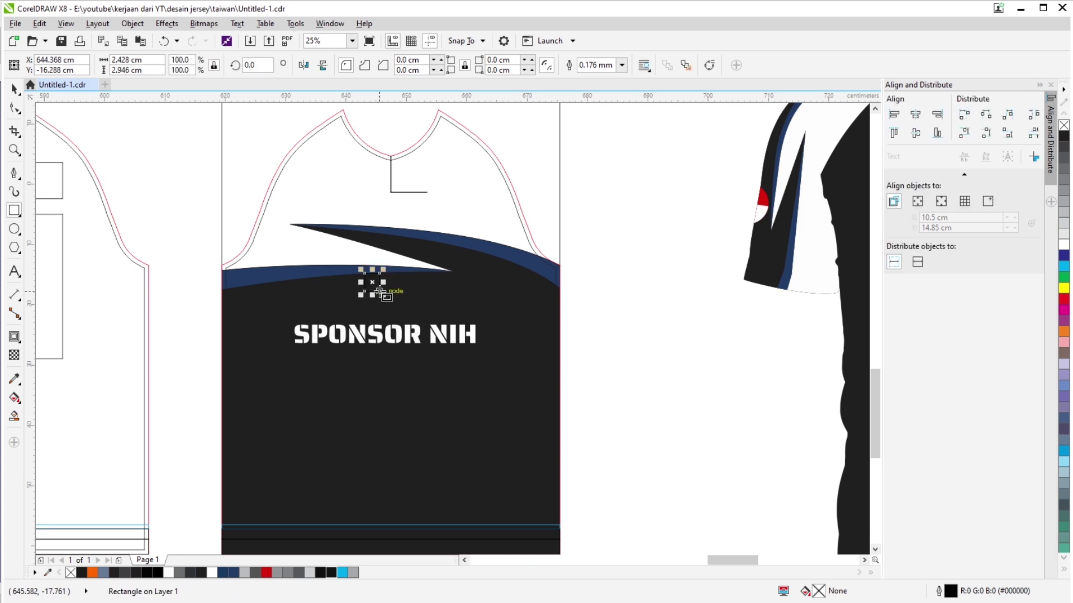
key("Delete")
left_click(13, 86)
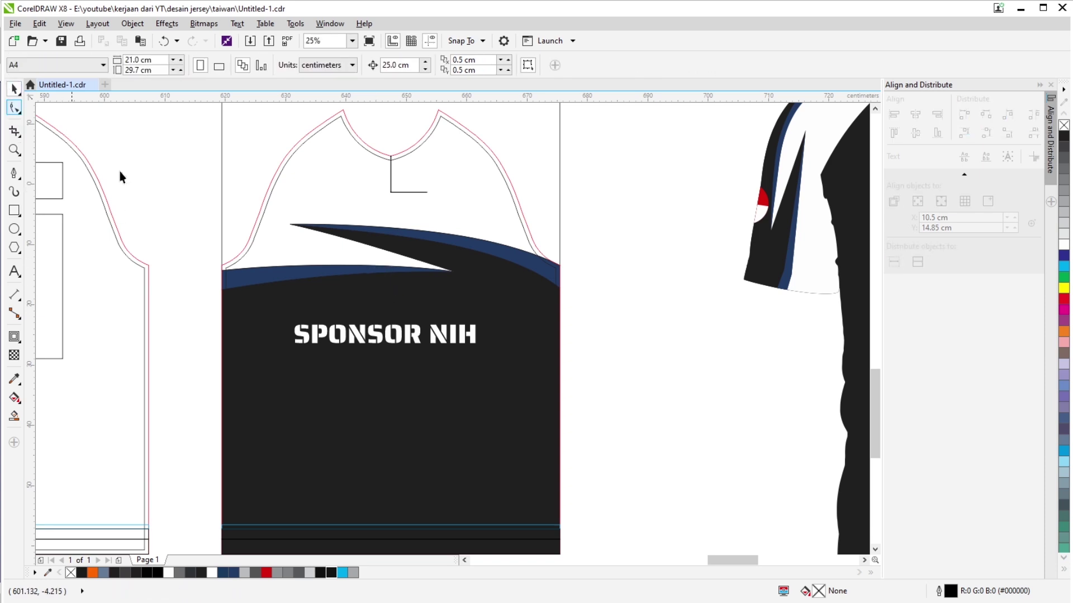
Move the SPONSOR NIH text onto the front panel's chest and select the front design group.
scroll(392, 334, "up", 2)
left_click_drag(401, 334, 398, 304)
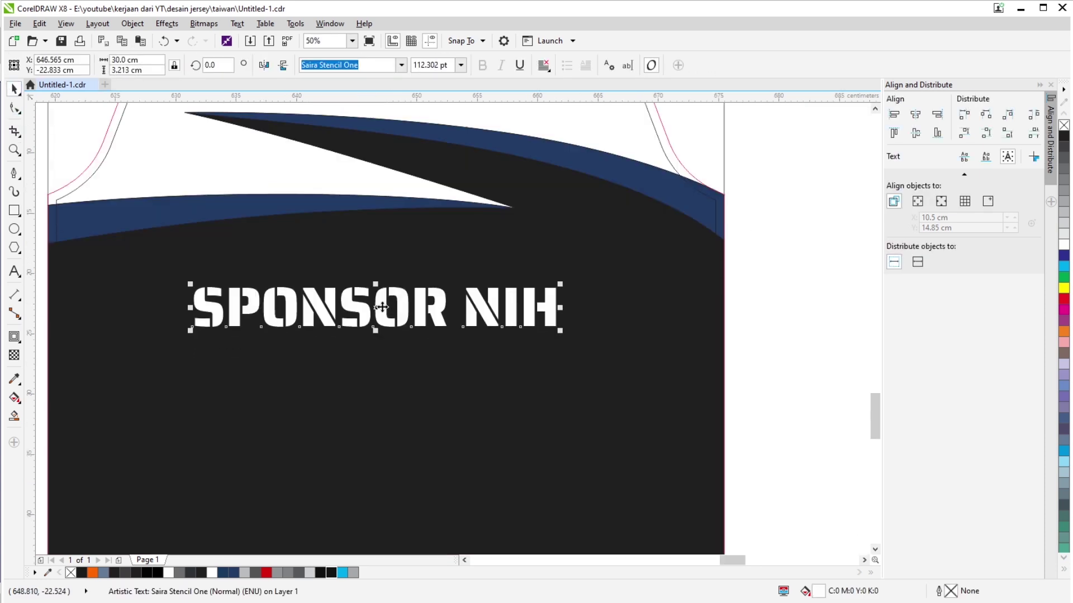
scroll(386, 305, "down", 2)
left_click(513, 416)
scroll(420, 220, "up", 2)
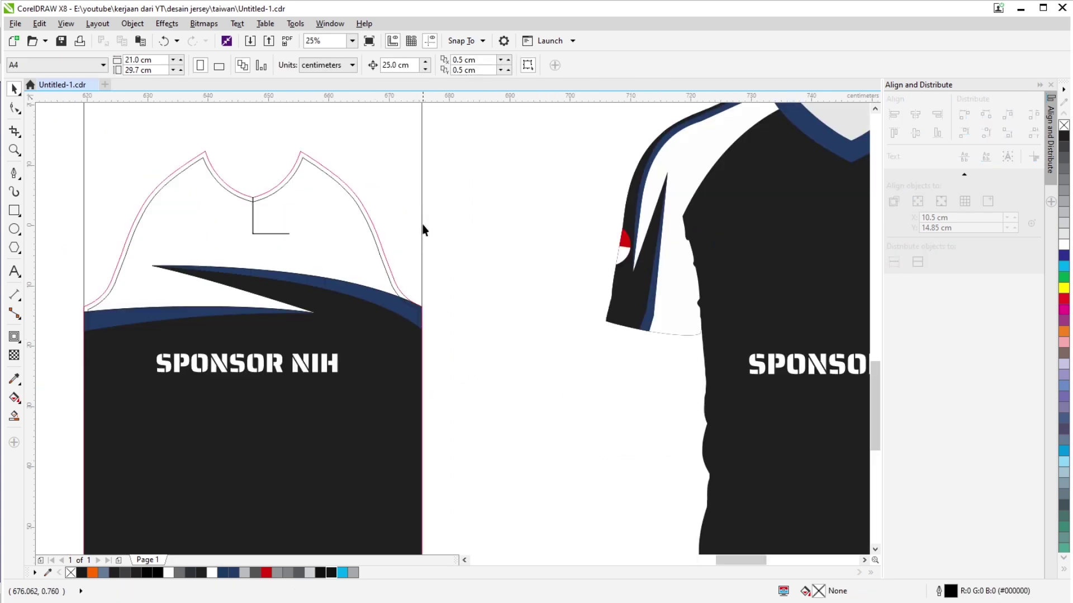
left_click(421, 219)
scroll(419, 215, "down", 2)
right_click(417, 212)
left_click(464, 218)
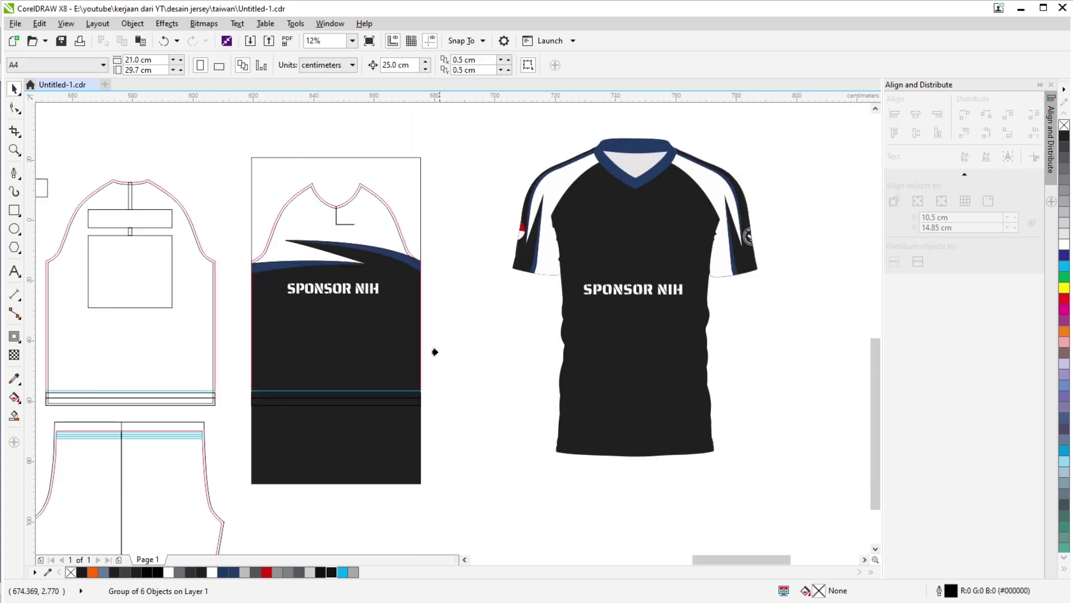
left_click(407, 401)
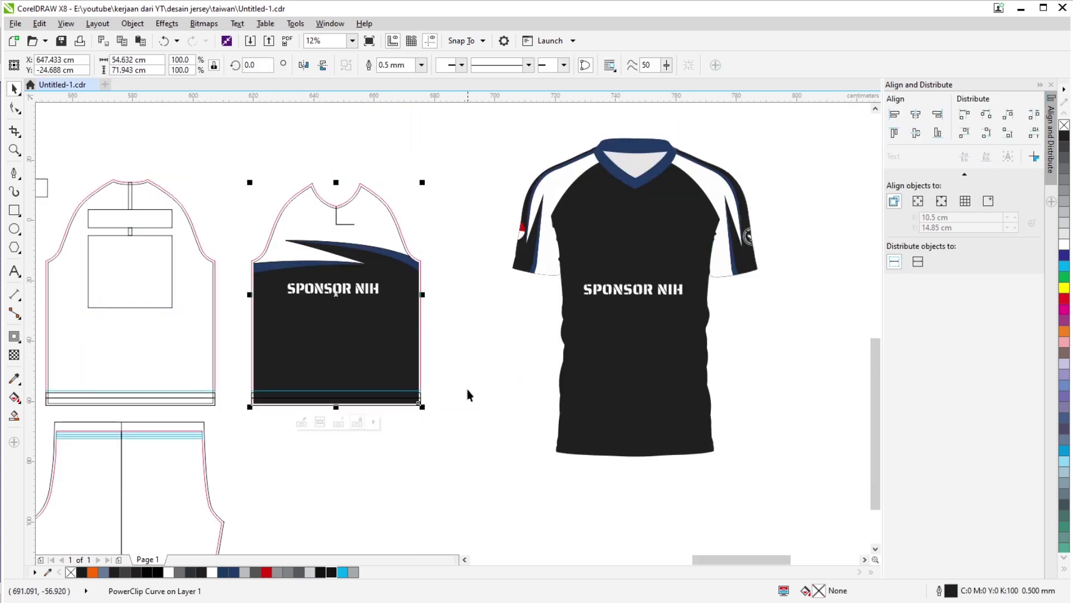
key("ctrl+z")
scroll(424, 420, "up", 5)
right_click(409, 429)
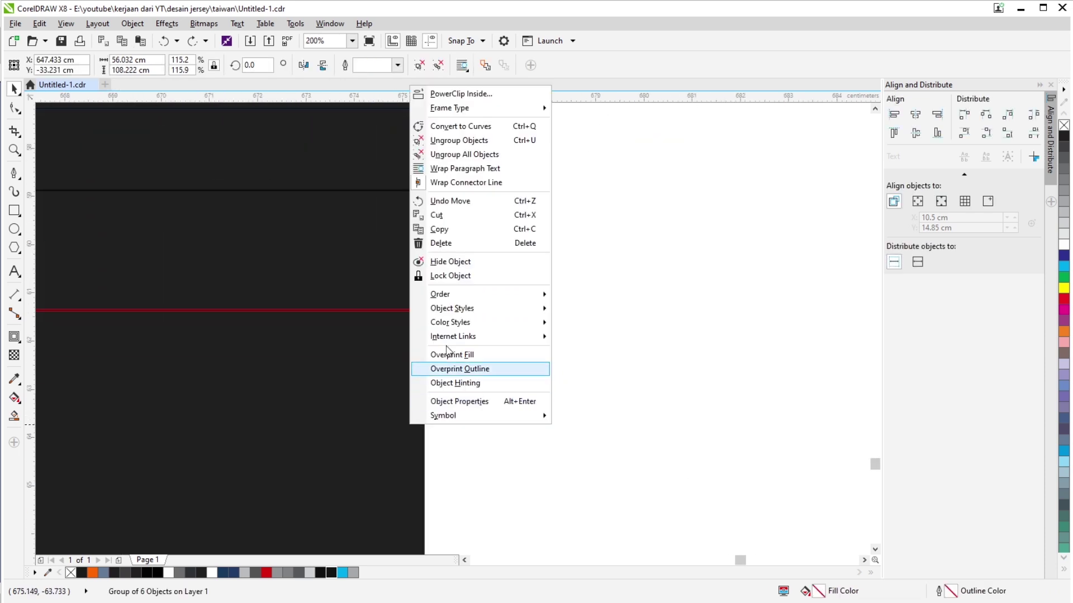
left_click(433, 179)
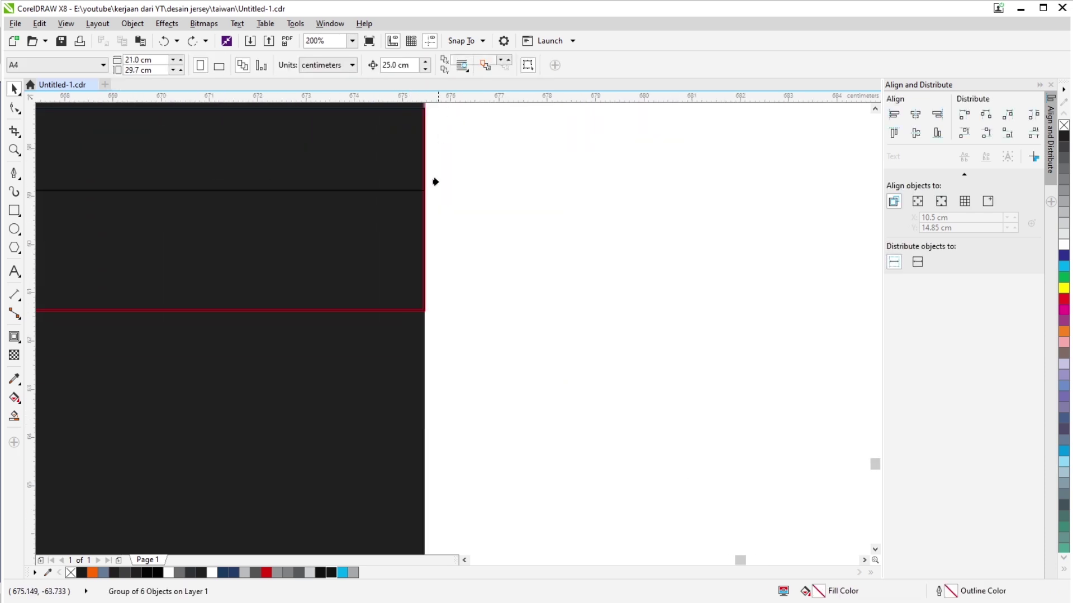
left_click(413, 312)
key("Escape")
scroll(397, 292, "up", 2)
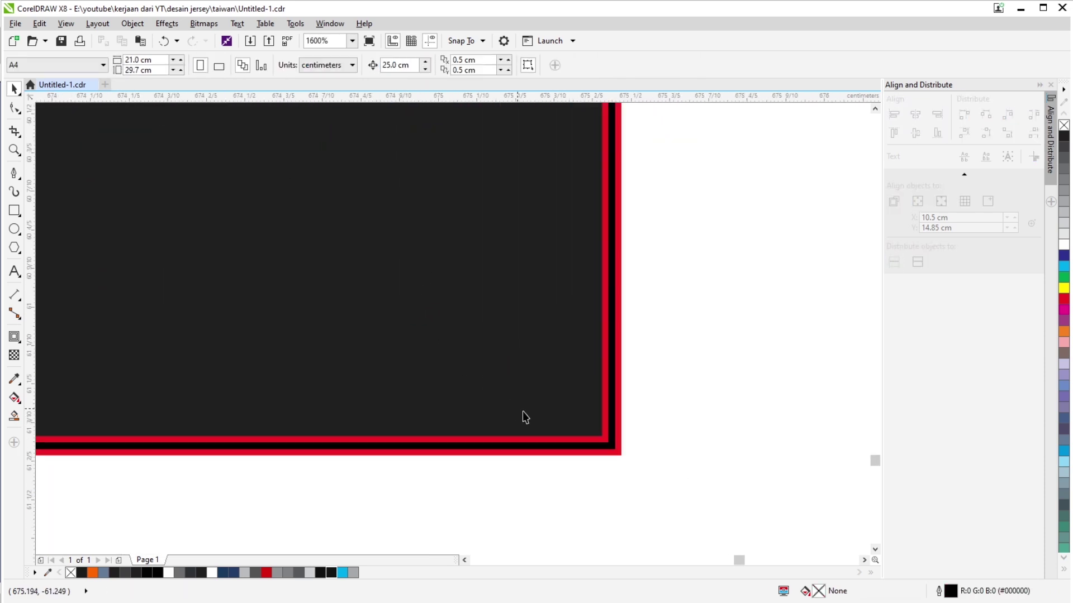
scroll(558, 248, "down", 5)
scroll(548, 220, "up", 4)
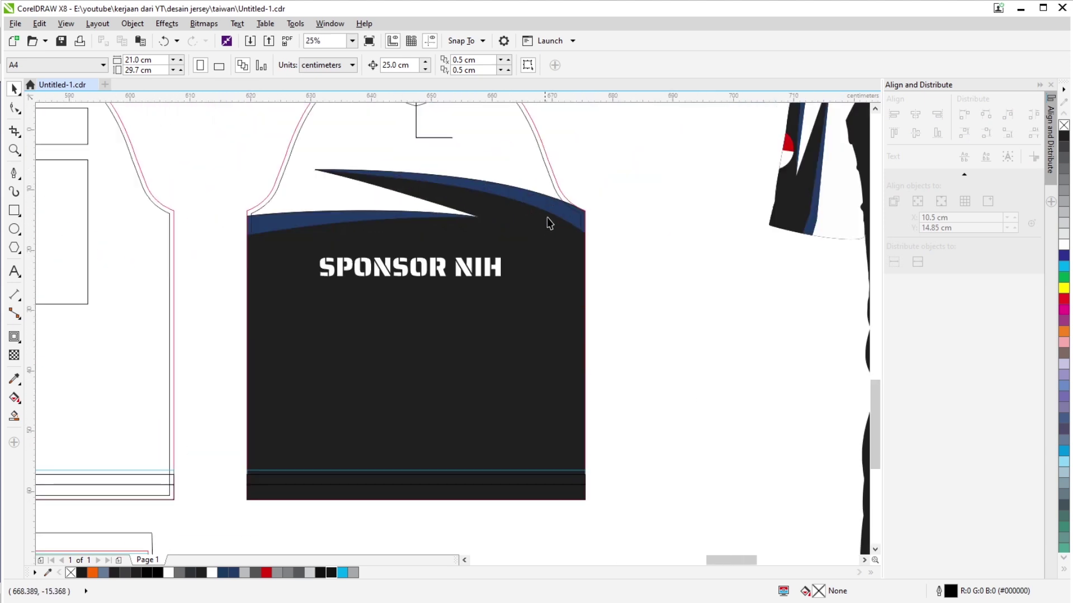
scroll(436, 244, "up", 2)
scroll(477, 244, "down", 3)
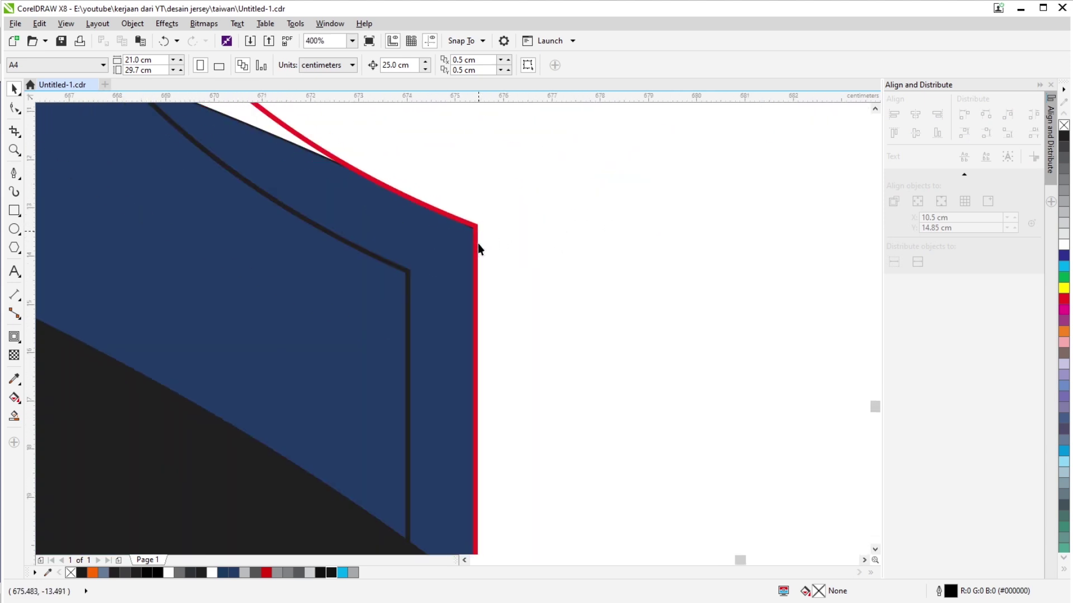
scroll(479, 408, "down", 3)
scroll(467, 307, "up", 3)
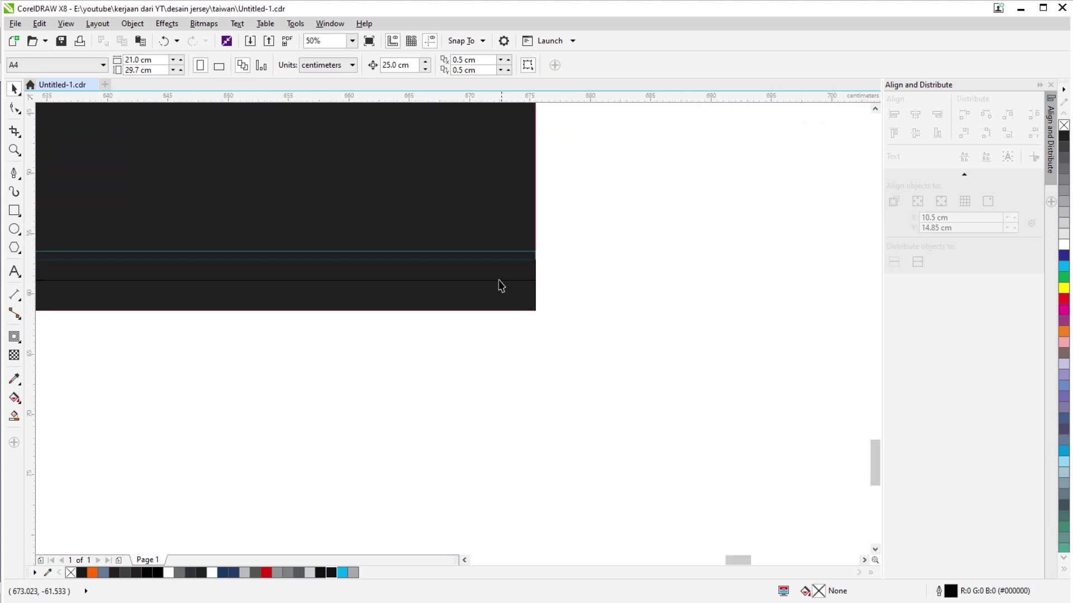
scroll(500, 285, "down", 3)
left_click_drag(450, 275, 443, 320)
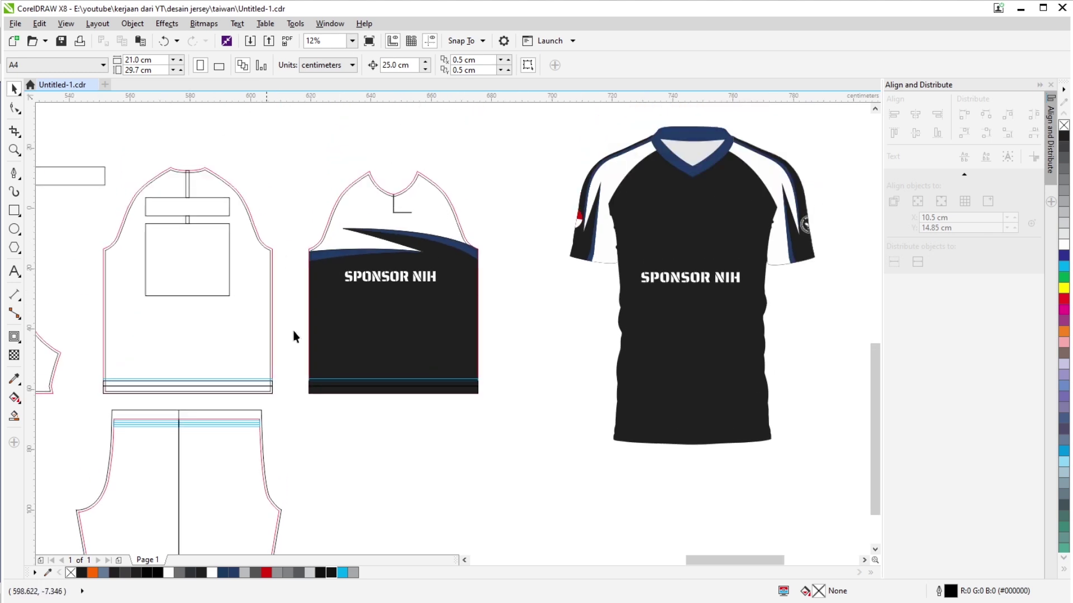
key("ctrl+z")
left_click(544, 298)
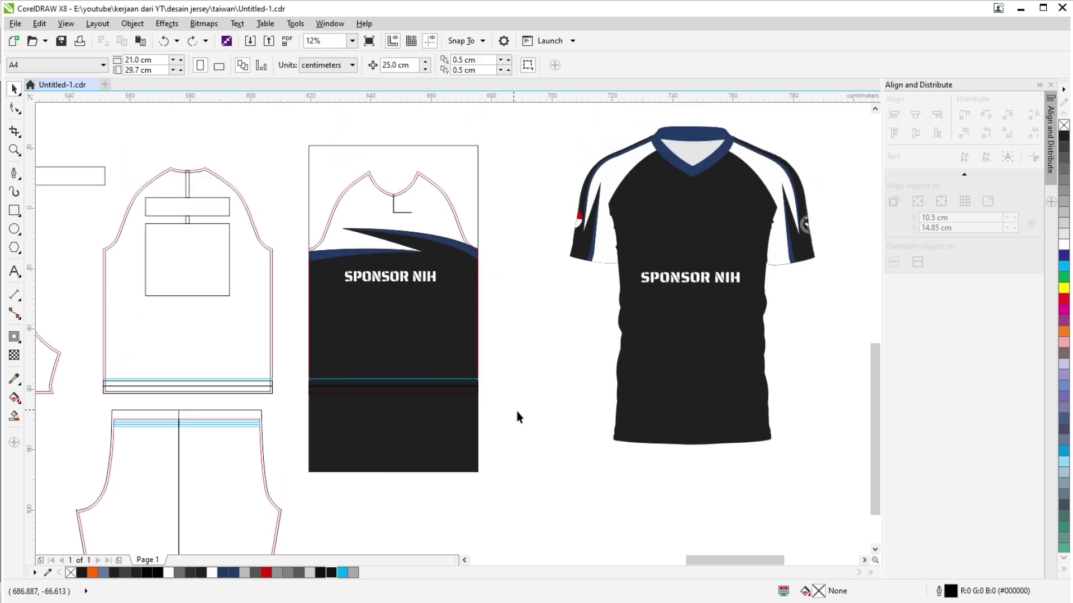
scroll(527, 232, "down", 3)
Delete the dark shirt silhouette from the mockup board.
scroll(496, 258, "up", 1)
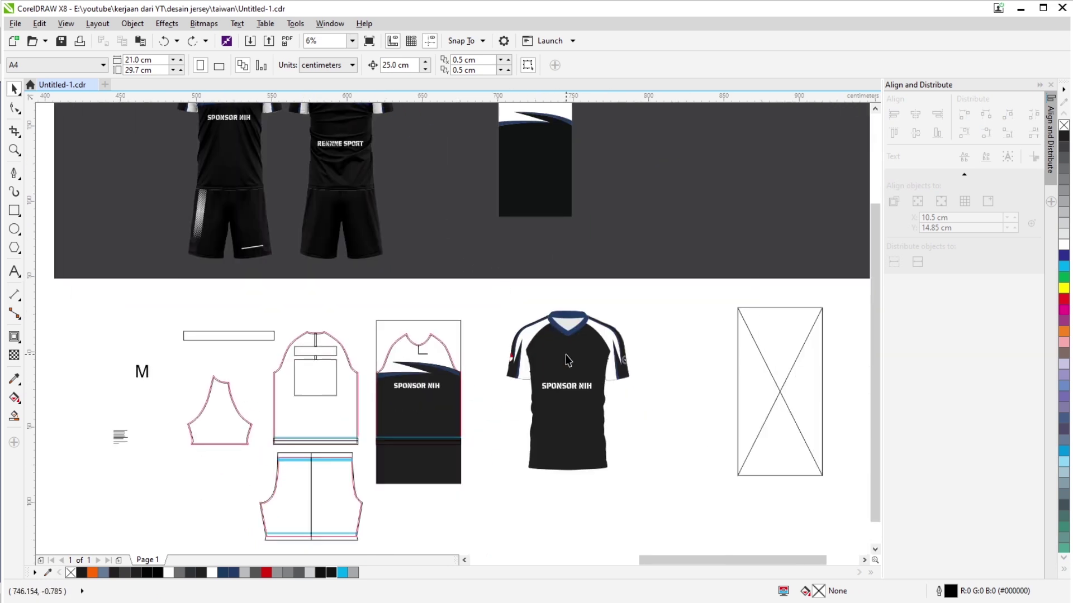
left_click_drag(386, 224, 433, 144)
scroll(433, 144, "up", 3)
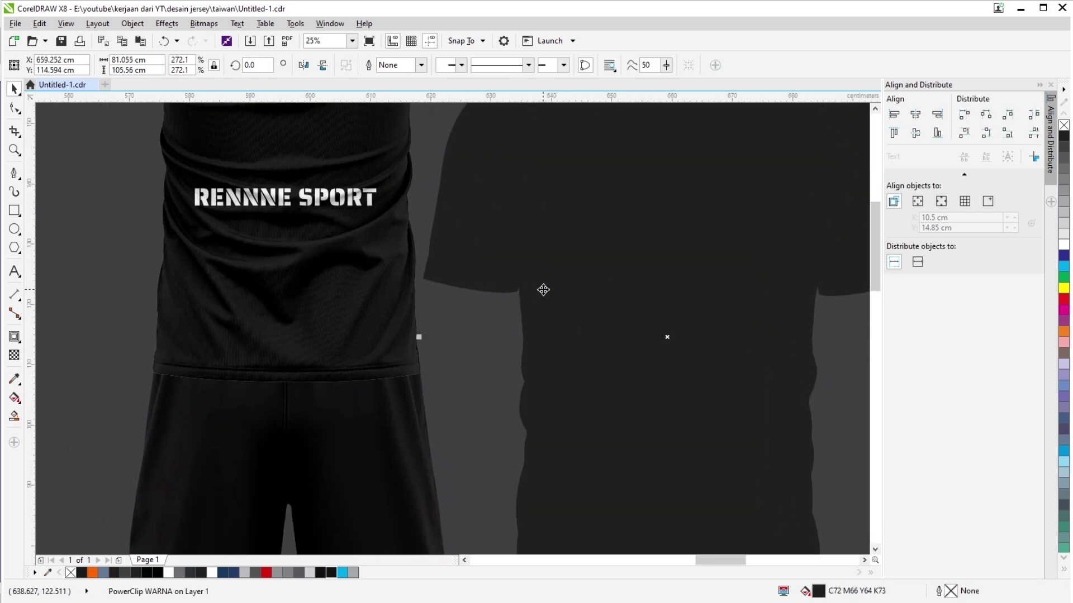
scroll(419, 305, "down", 2)
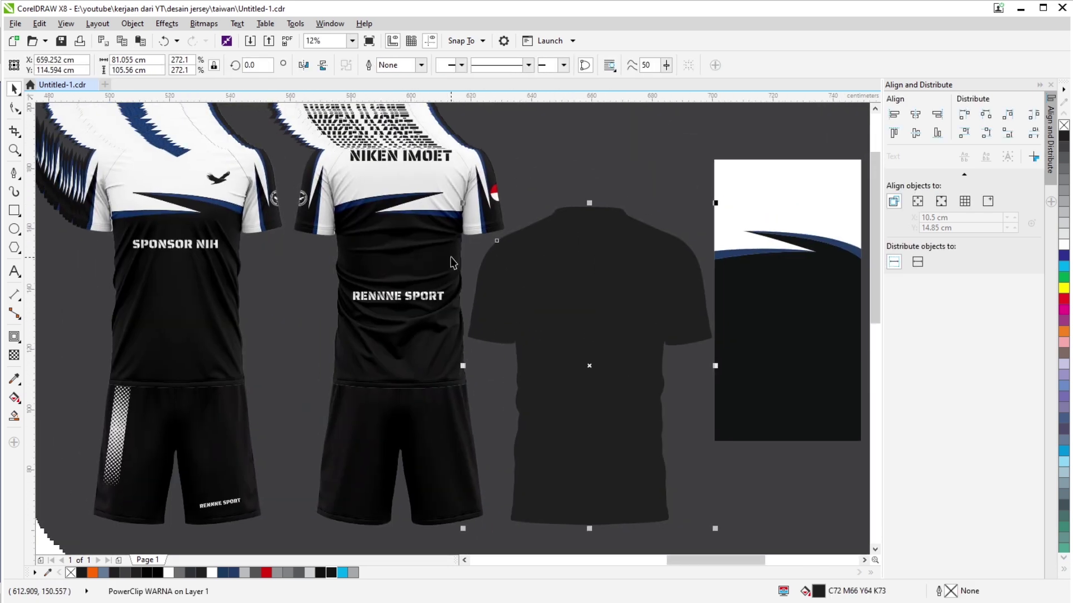
key("Delete")
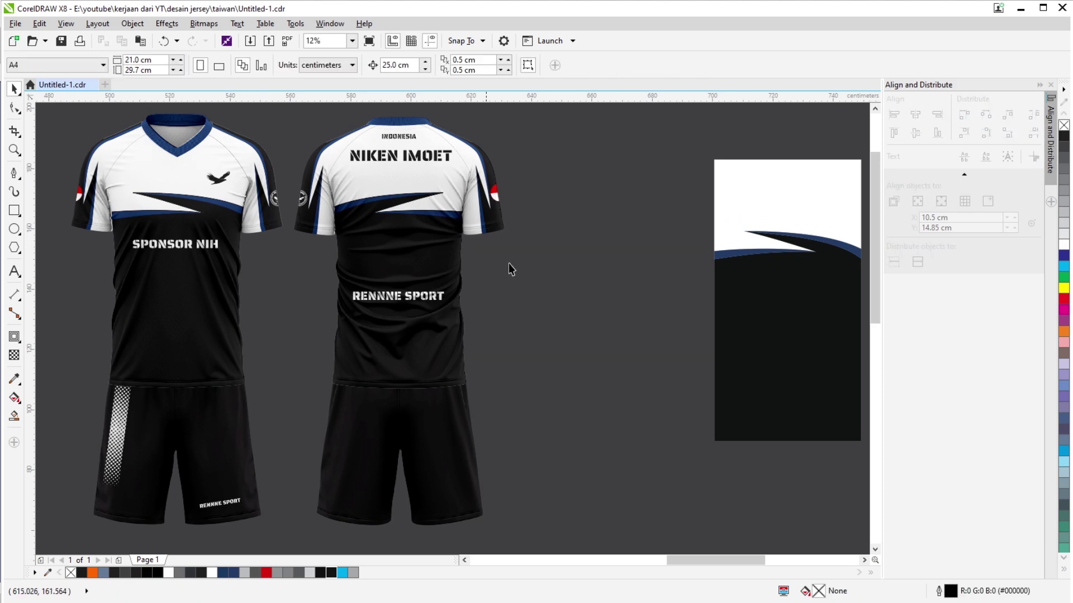
scroll(508, 268, "down", 1)
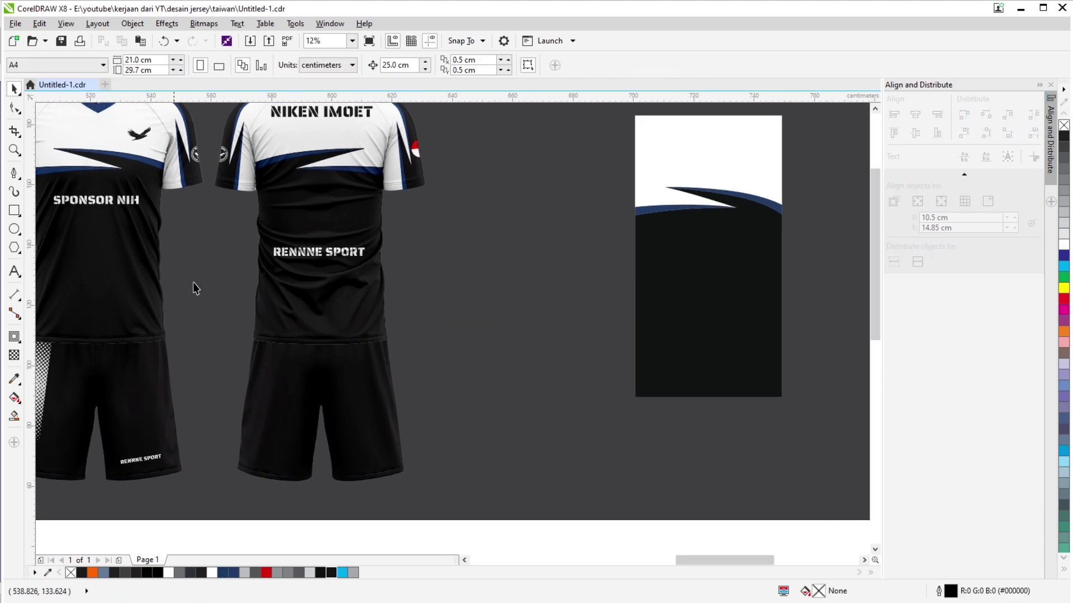
scroll(603, 324, "down", 2)
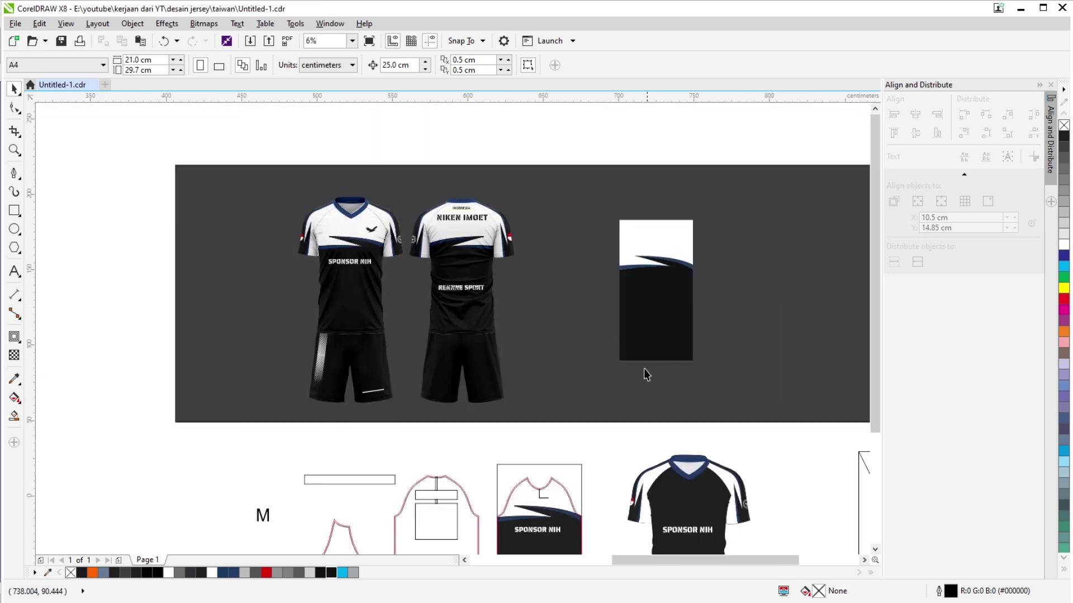
scroll(646, 373, "up", 1)
scroll(529, 260, "down", 1)
scroll(626, 346, "up", 1)
scroll(568, 251, "down", 1)
Sample the mockup panel's black with the Color Eyedropper and apply it to the front panel.
left_click(553, 224)
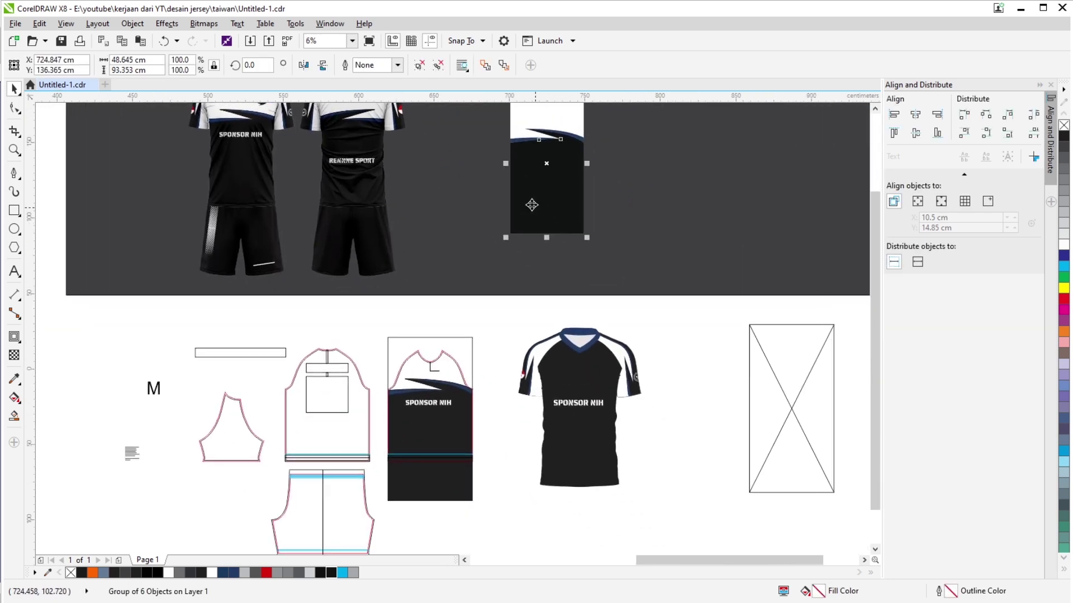
scroll(414, 188, "up", 2)
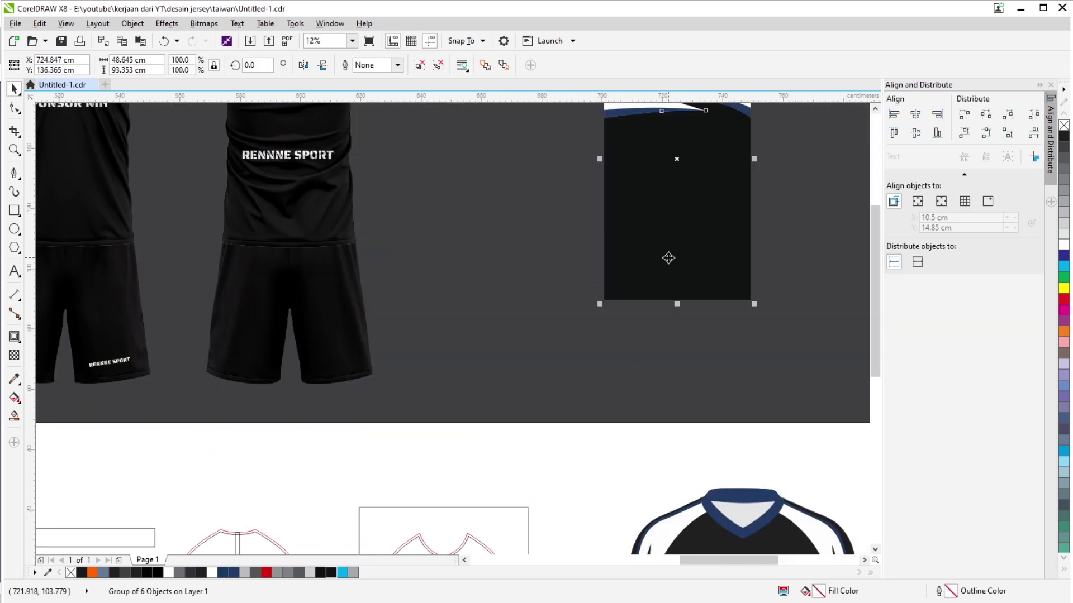
left_click(296, 382)
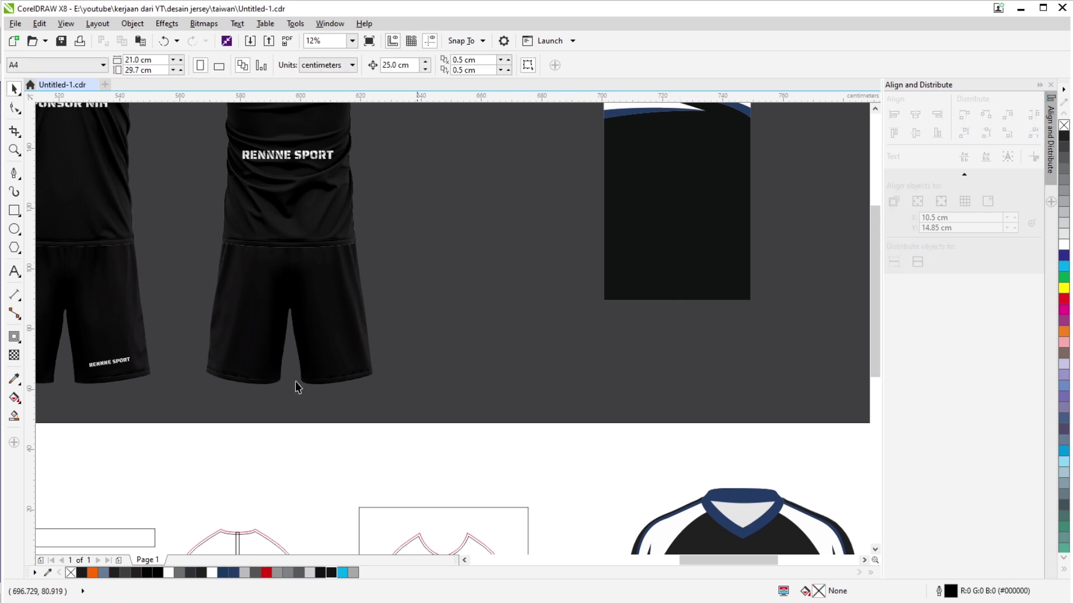
left_click(15, 378)
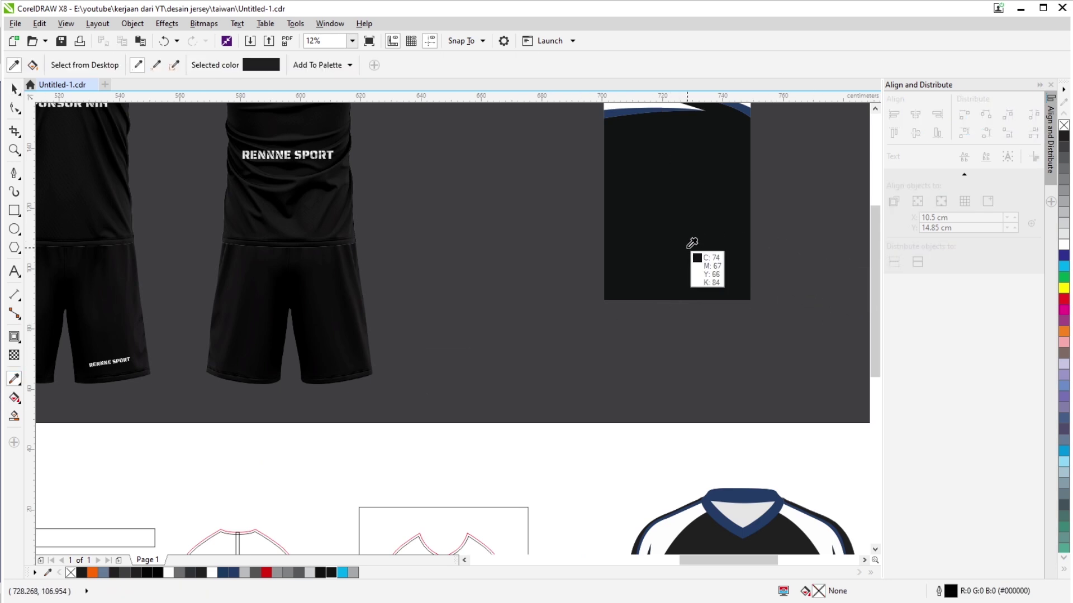
left_click(14, 88)
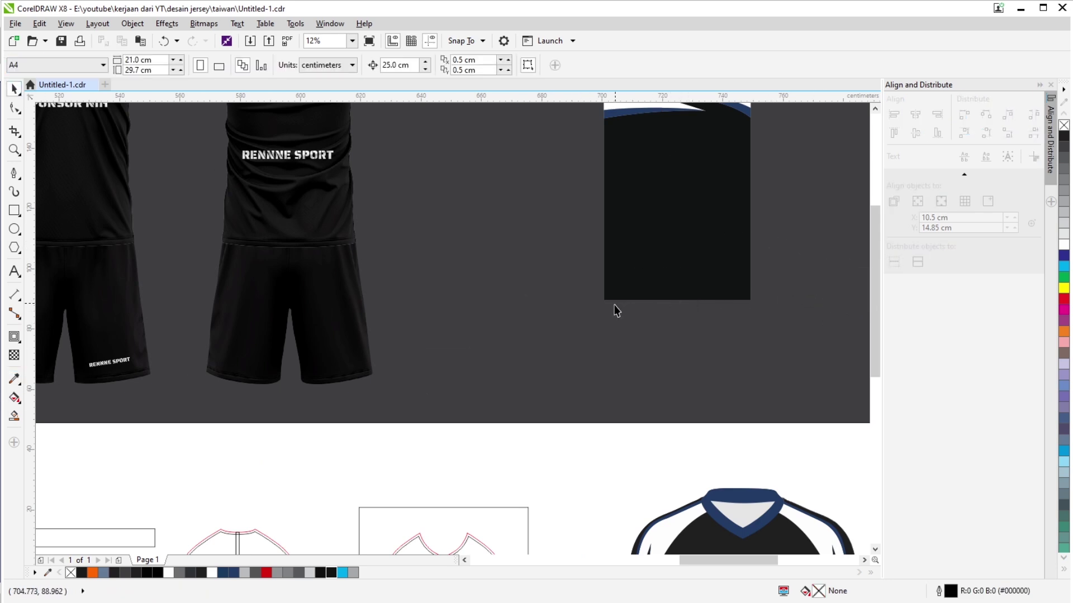
scroll(616, 311, "down", 2)
left_click(546, 169)
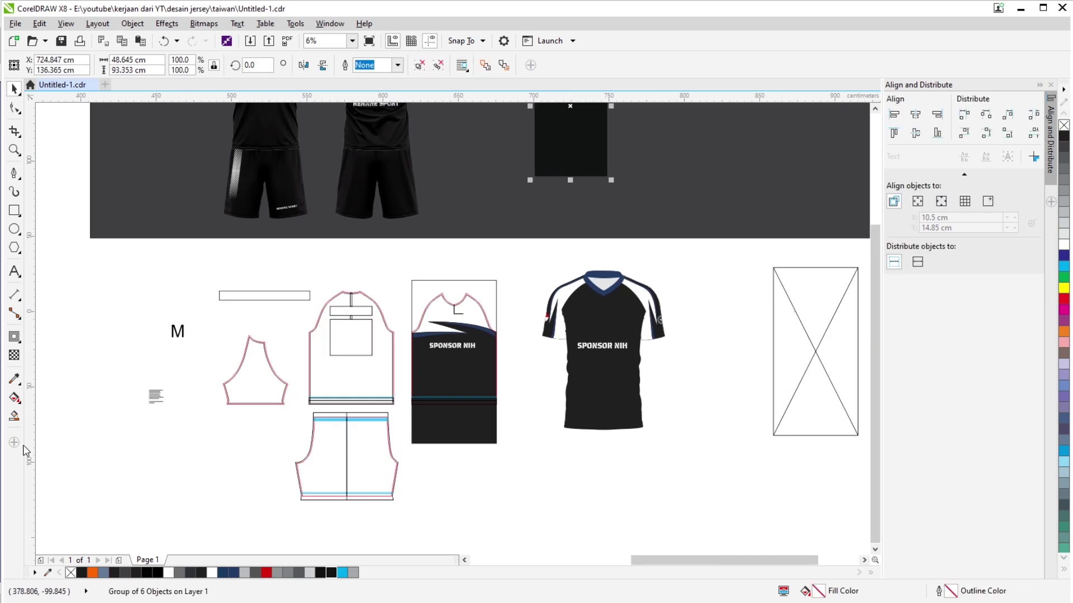
left_click(14, 379)
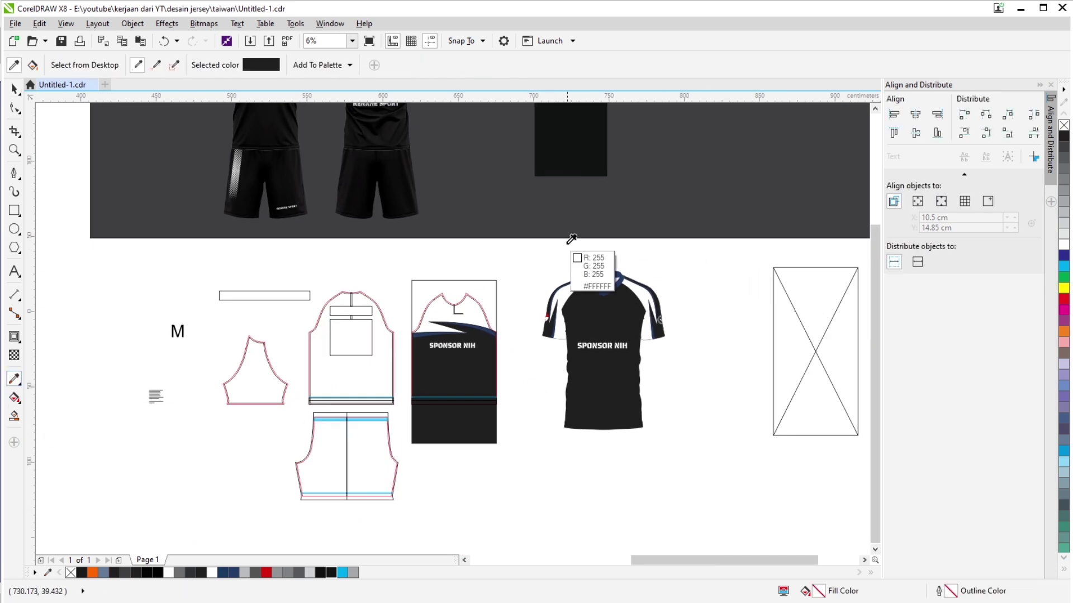
left_click(569, 147)
left_click(448, 425)
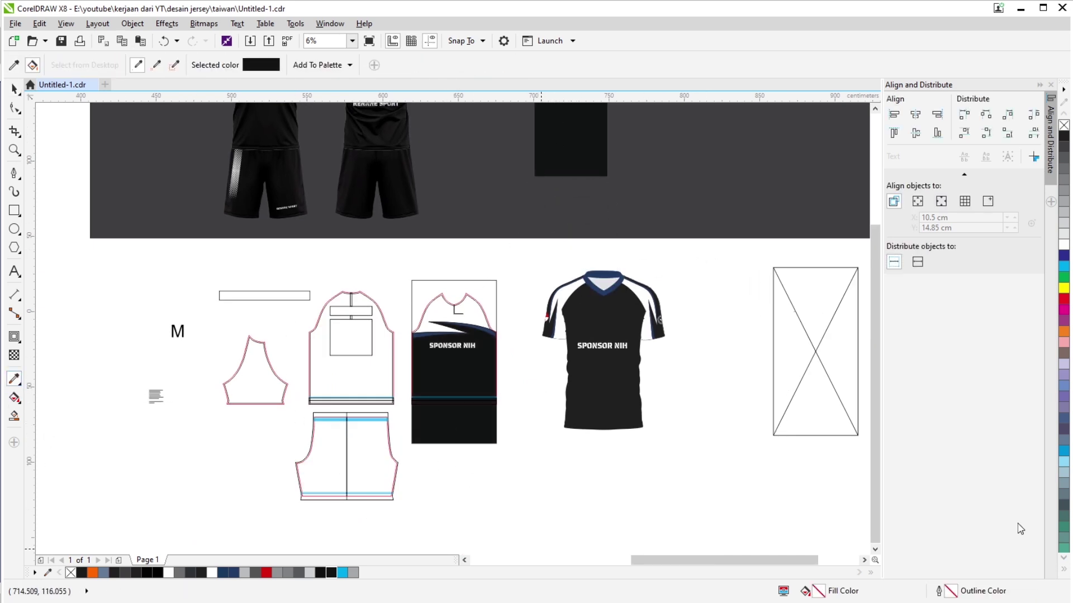
left_click(14, 89)
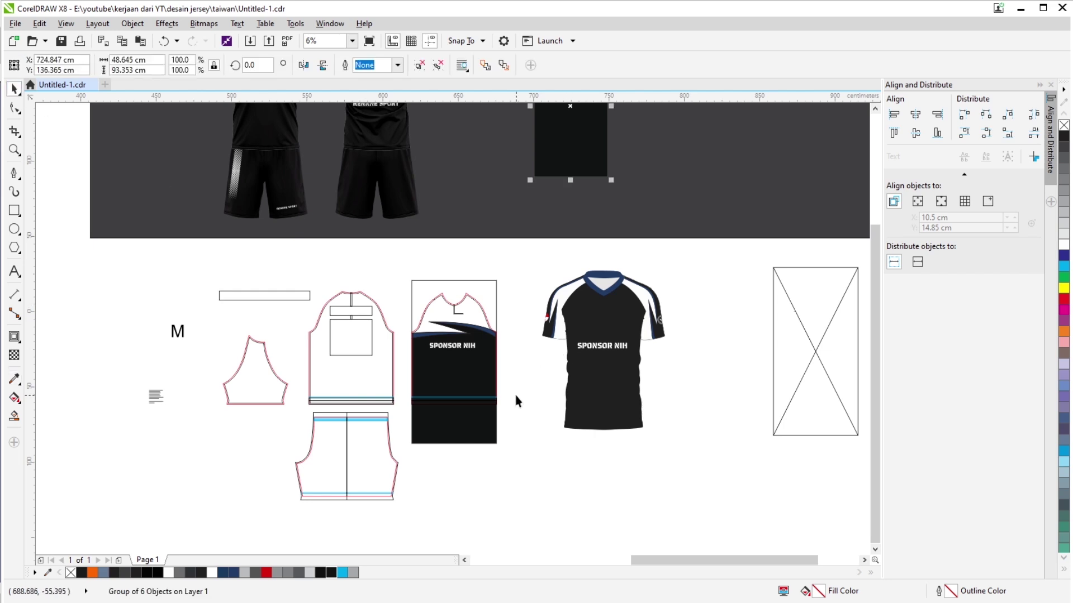
Select the front panel group and front pattern outline to check the recoloured result.
left_click(479, 441)
scroll(479, 439, "up", 4)
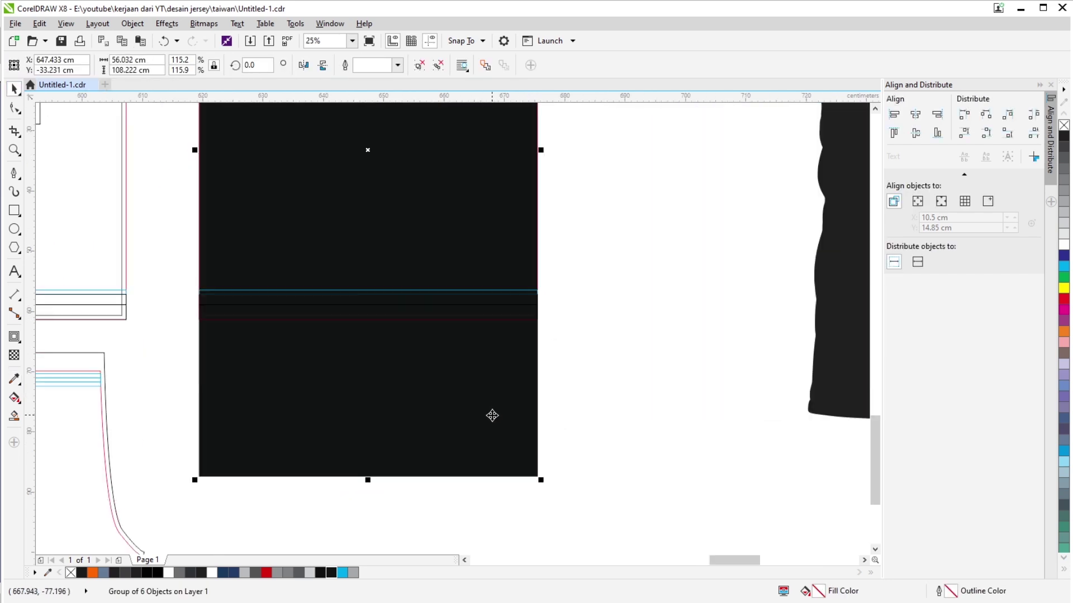
left_click(491, 416)
scroll(520, 335, "up", 8)
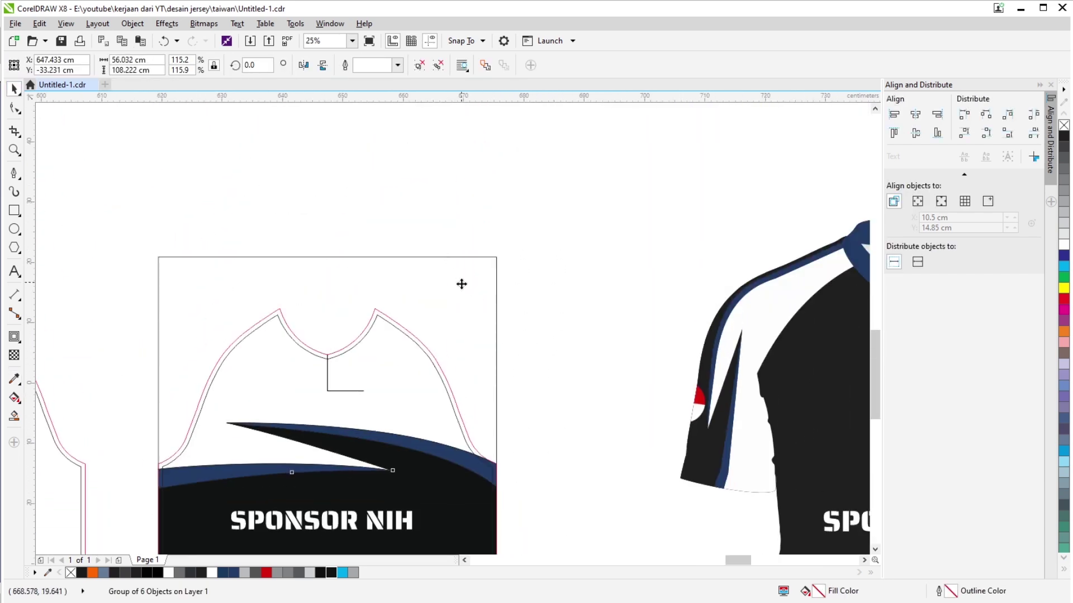
scroll(463, 287, "up", 2)
right_click(462, 287)
left_click(501, 297)
left_click(290, 343)
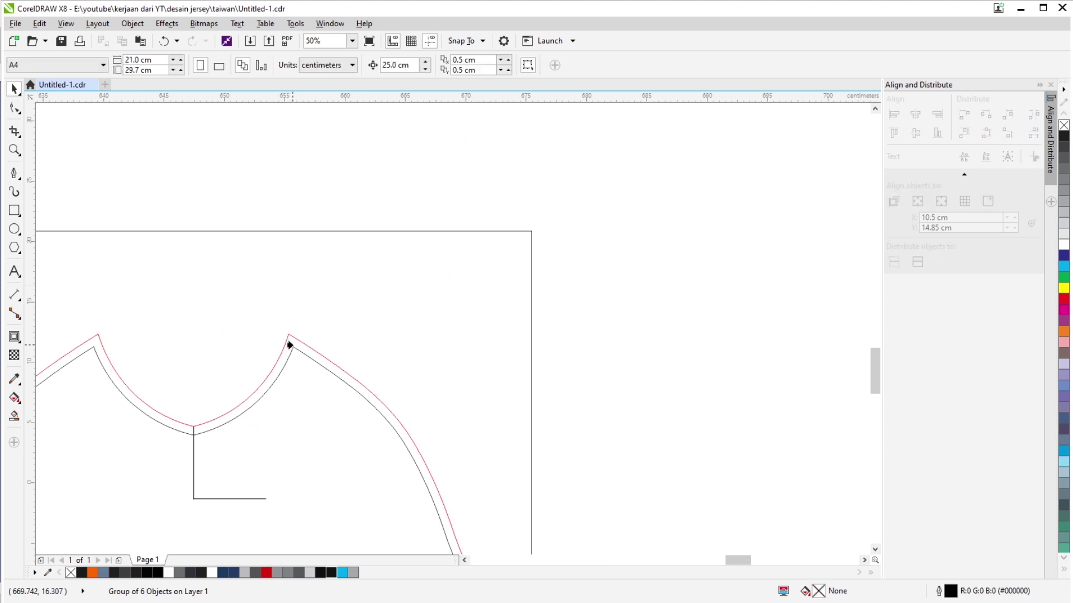
left_click(334, 318)
scroll(534, 306, "down", 2)
scroll(500, 192, "down", 3)
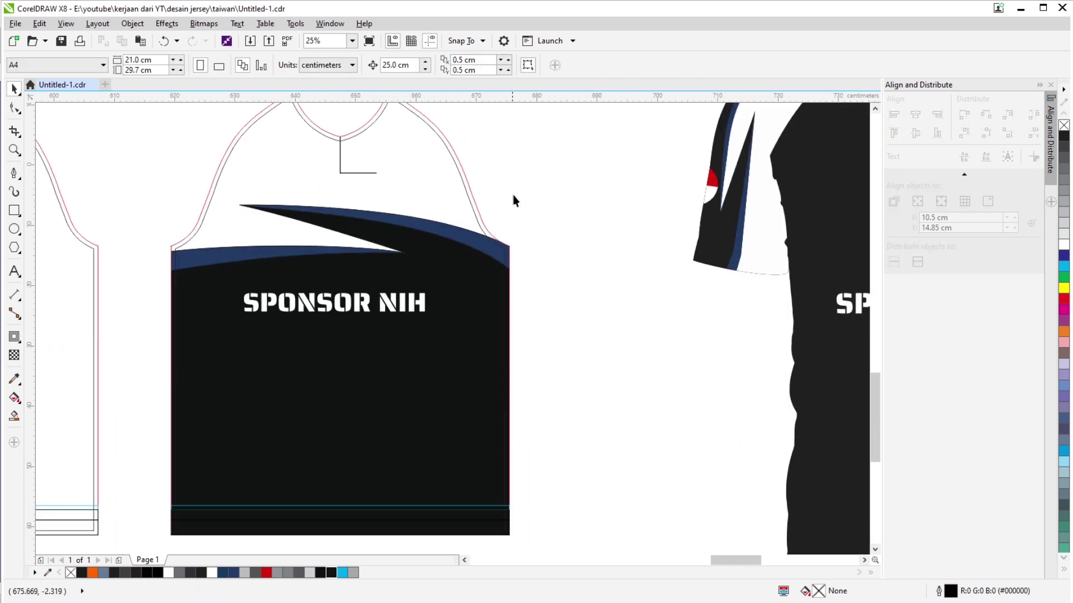
scroll(513, 201, "down", 3)
scroll(509, 258, "up", 1)
scroll(615, 249, "right", 3)
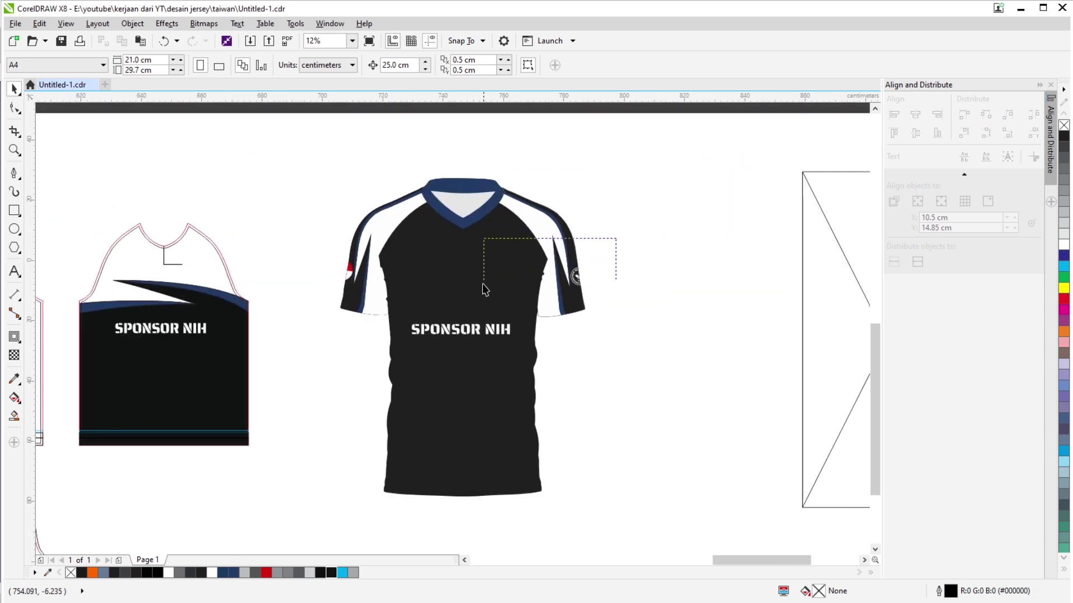
Select the eagle logo and move it beside the collar placket line.
left_click_drag(483, 284, 194, 267)
scroll(164, 252, "up", 5)
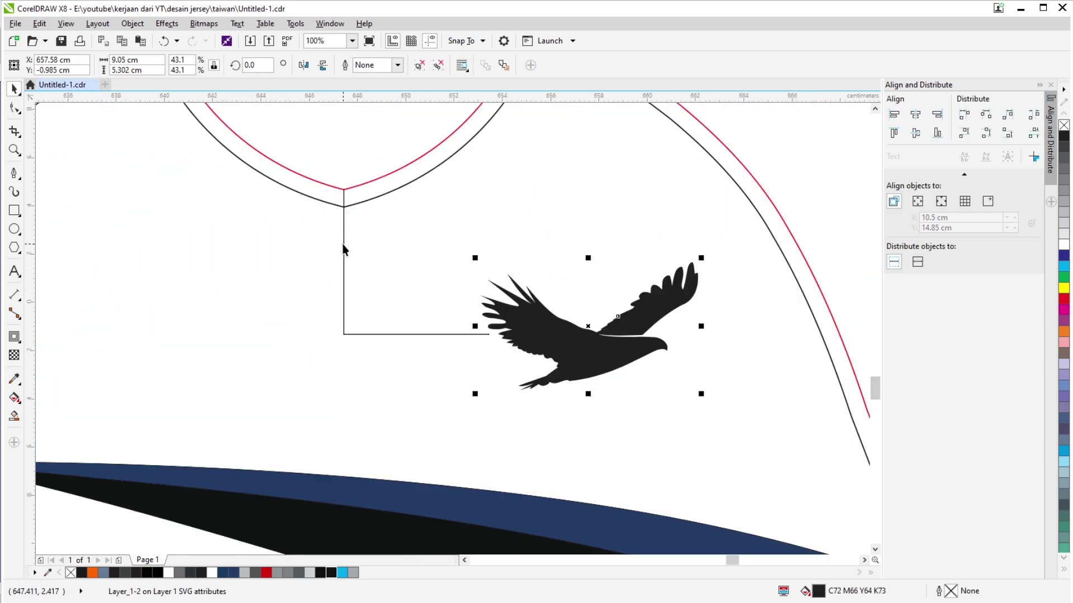
left_click(344, 246)
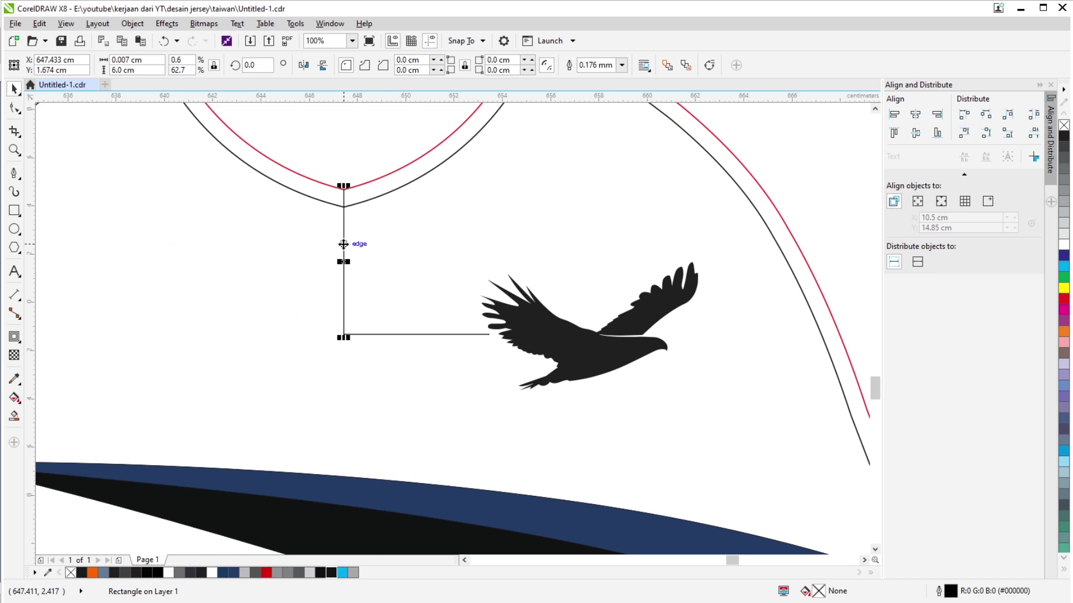
left_click(407, 334)
left_click(603, 346)
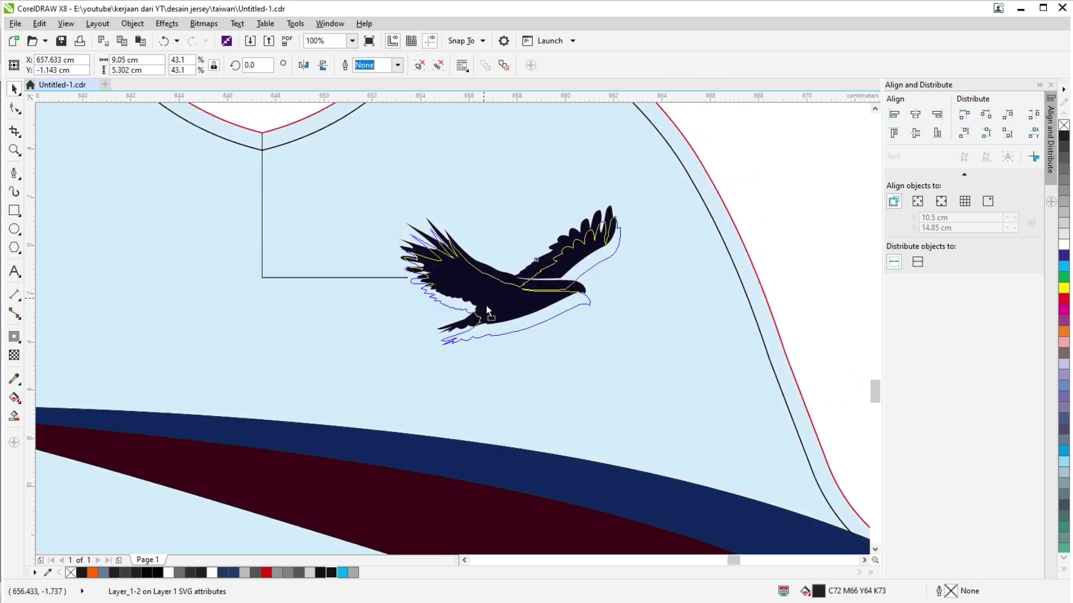
left_click_drag(487, 311, 487, 341)
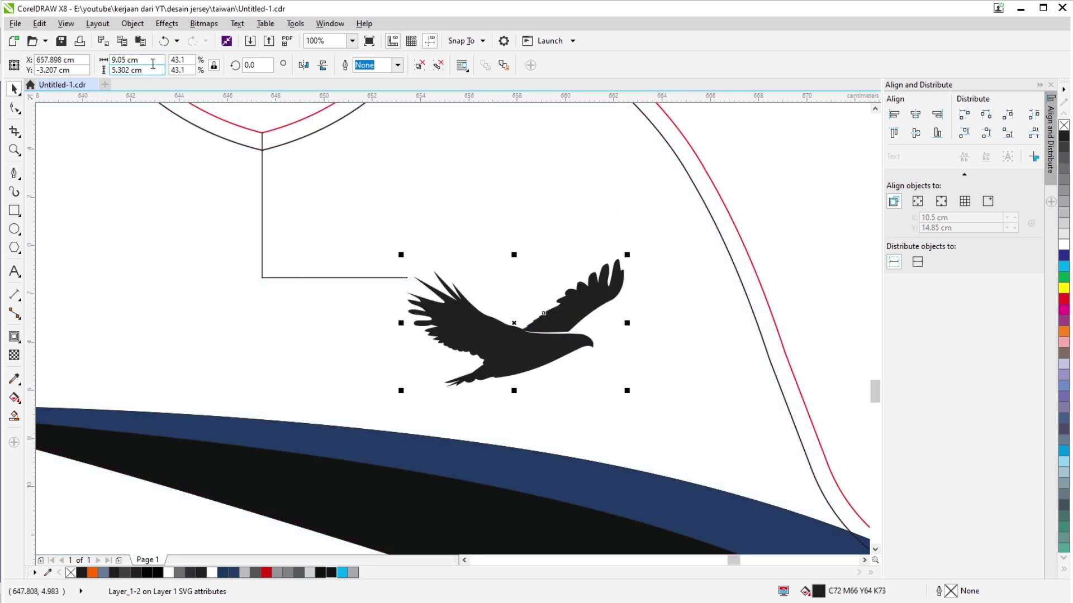
Scale the eagle to 7 cm wide, then down to 6.5 cm wide.
left_click_drag(153, 62, 103, 59)
type("7")
key("Return")
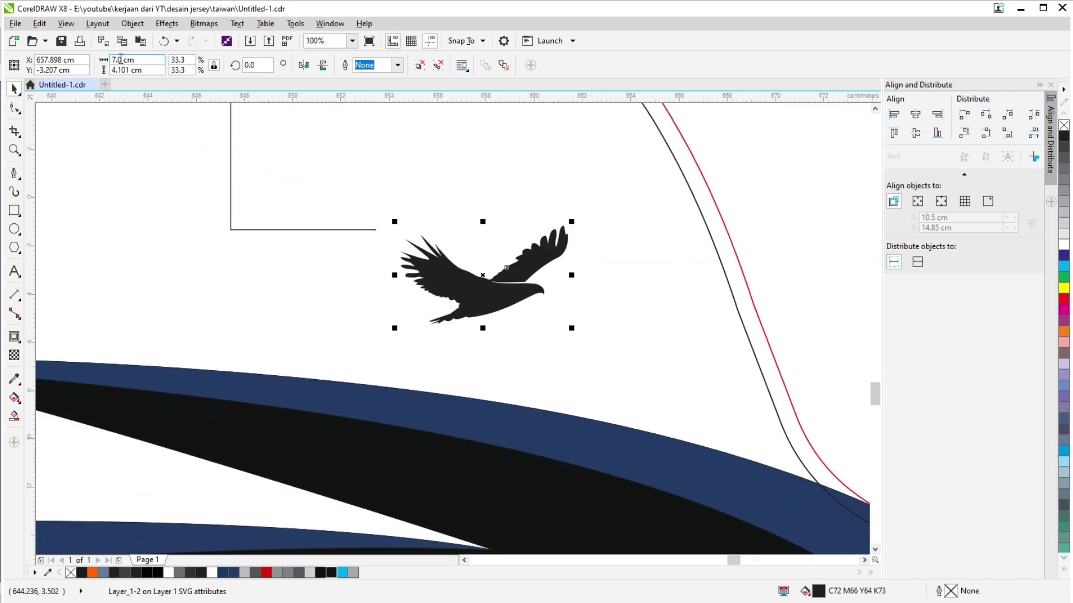
left_click_drag(136, 61, 112, 61)
type("6.5")
key("Return")
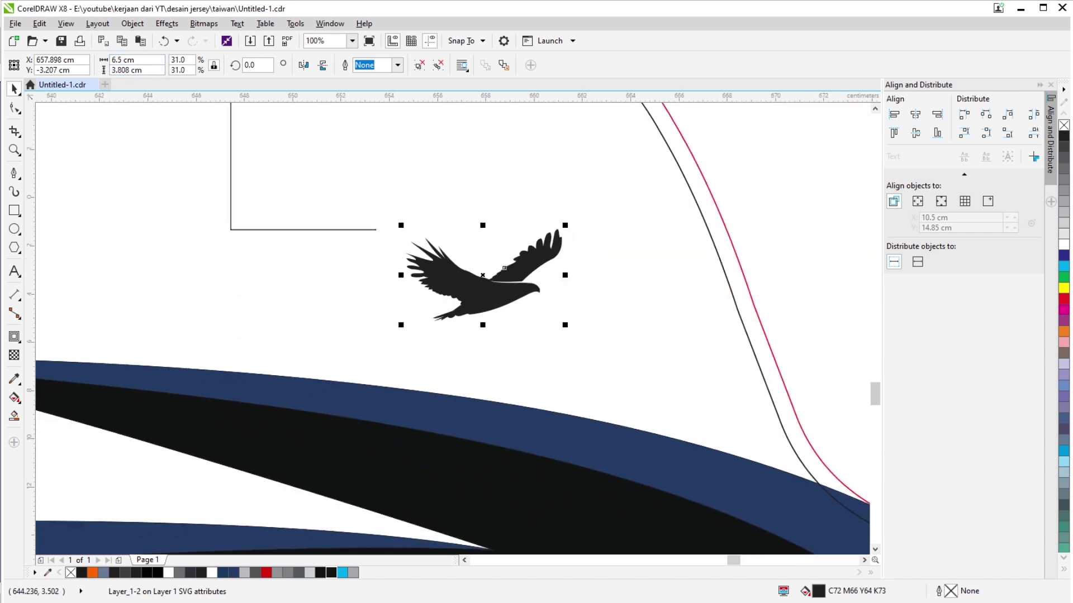
scroll(232, 222, "down", 3)
scroll(272, 223, "up", 3)
Nudge the eagle slightly up and left on the upper chest.
left_click_drag(330, 250, 296, 237)
scroll(444, 276, "down", 4)
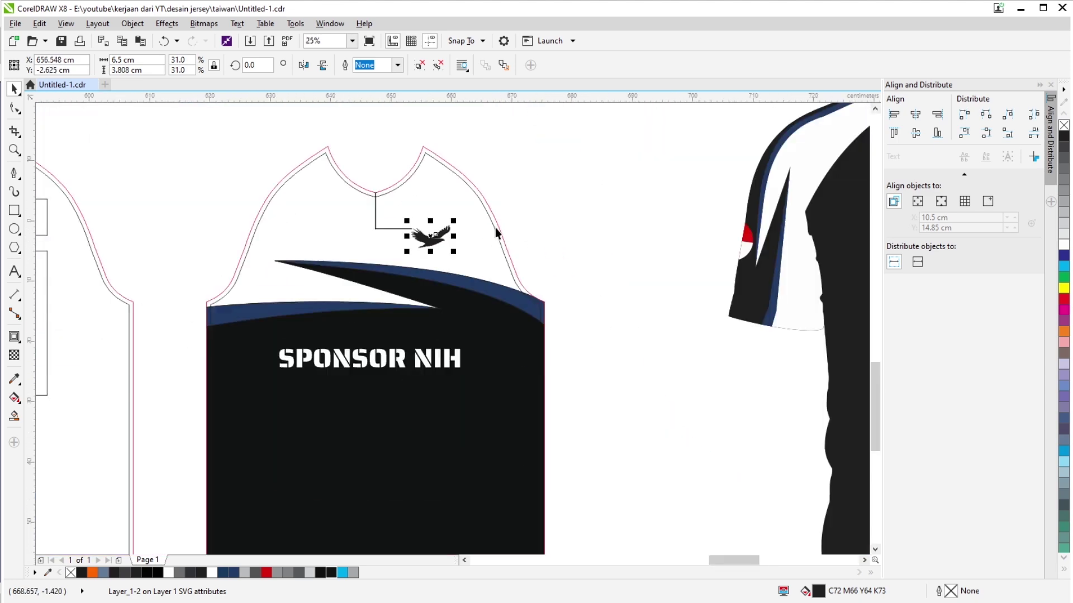
scroll(443, 276, "up", 2)
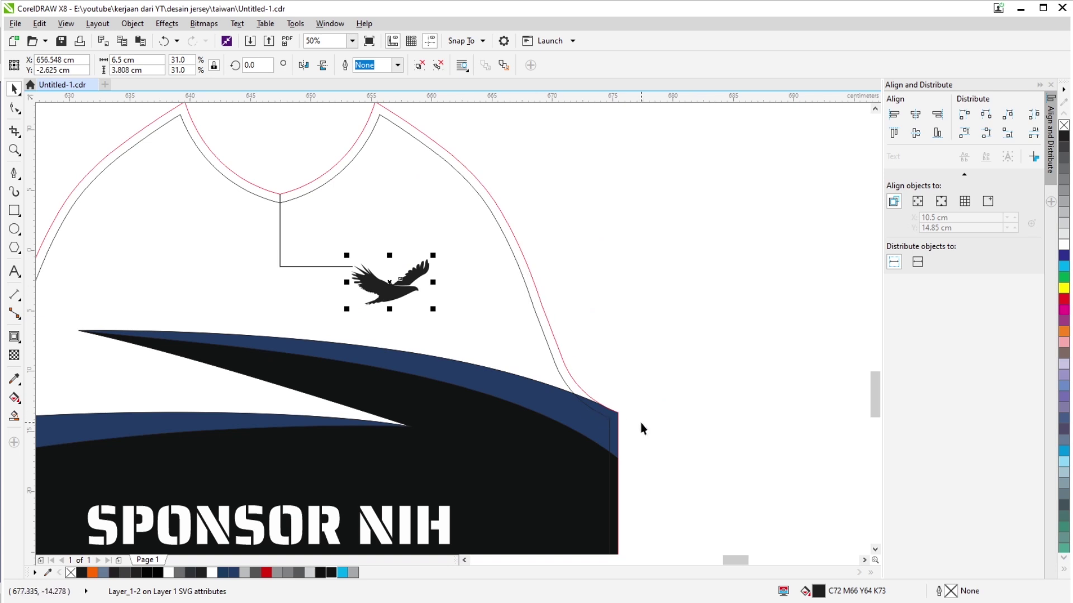
scroll(416, 268, "up", 1)
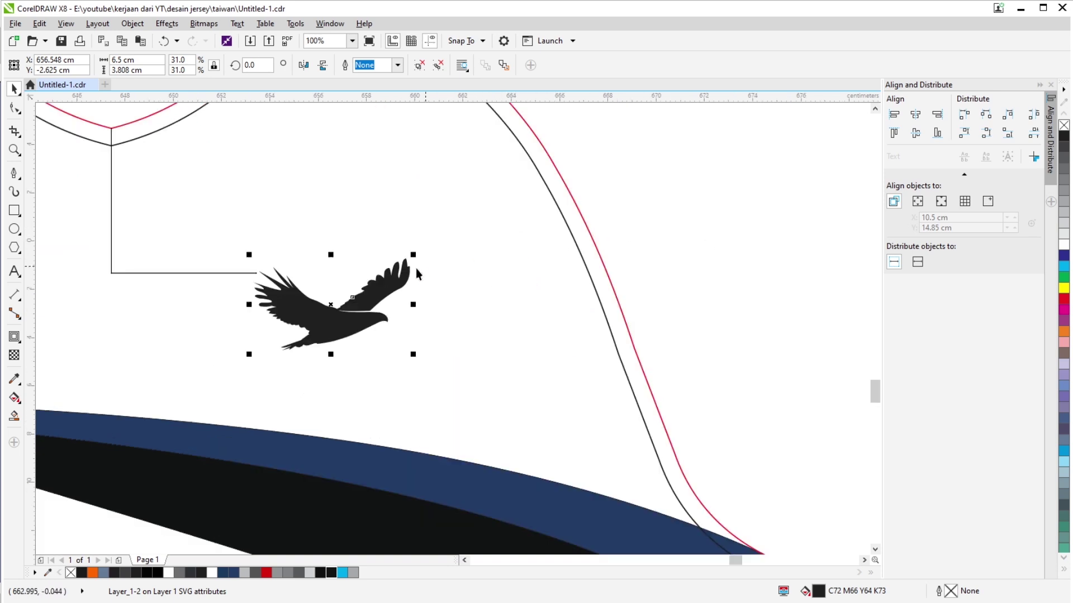
scroll(427, 307, "down", 2)
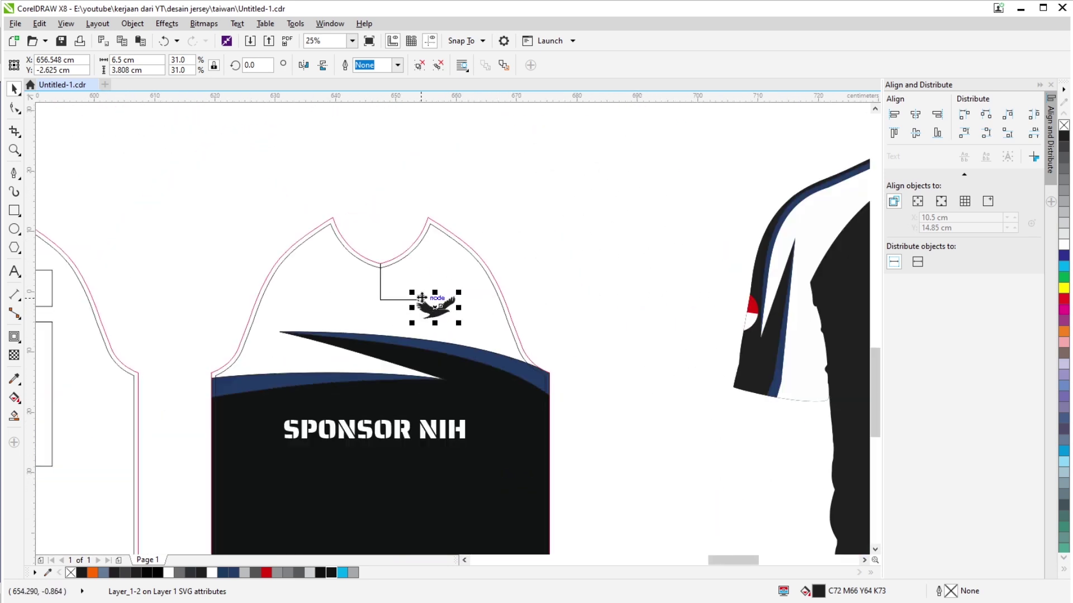
scroll(430, 309, "up", 5)
scroll(475, 335, "down", 4)
left_click_drag(519, 319, 521, 265)
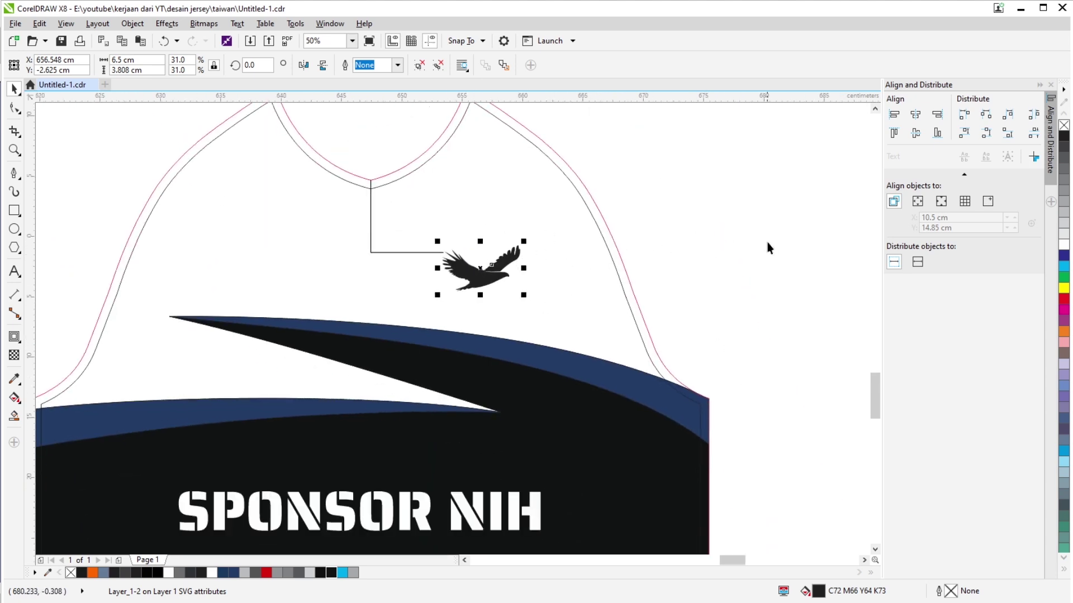
scroll(473, 284, "up", 4)
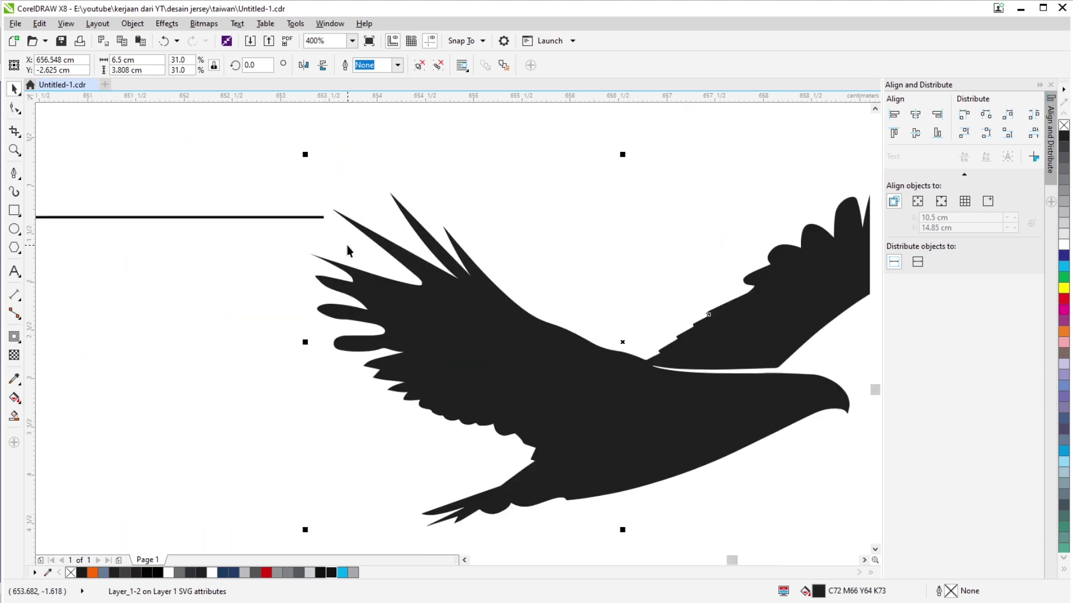
Shift the eagle a little right so it sits just beside the placket line.
left_click_drag(388, 292, 404, 294)
scroll(404, 294, "down", 3)
scroll(684, 371, "down", 1)
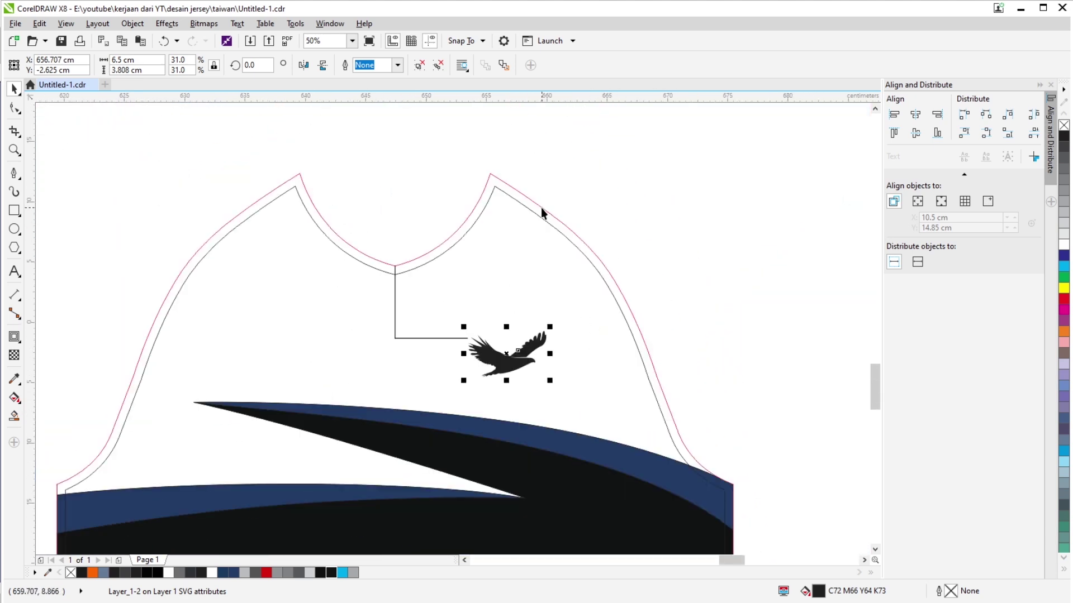
scroll(543, 211, "up", 1)
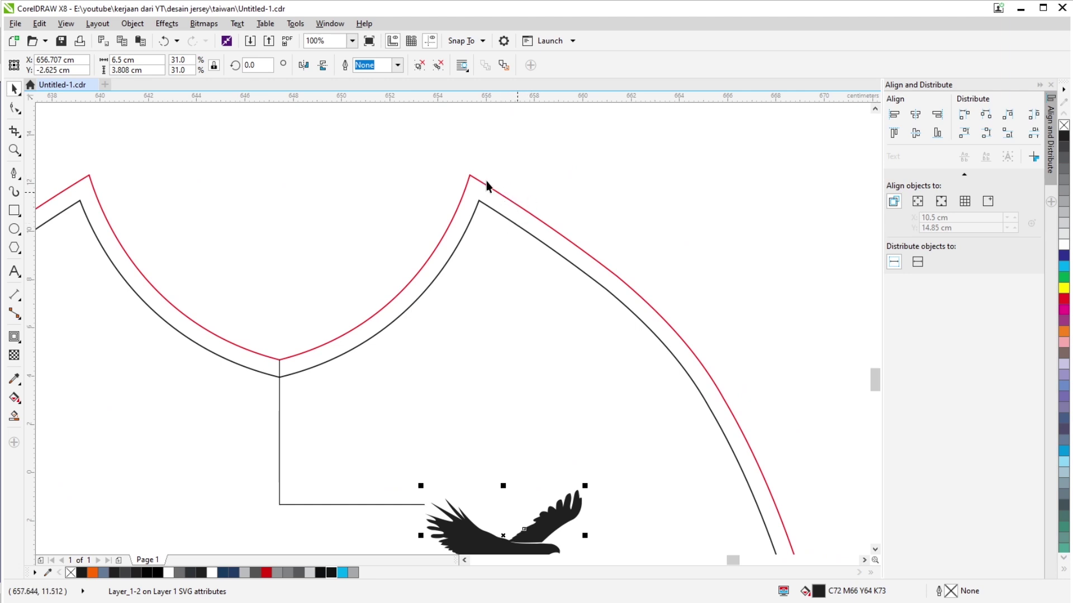
scroll(503, 216, "up", 1)
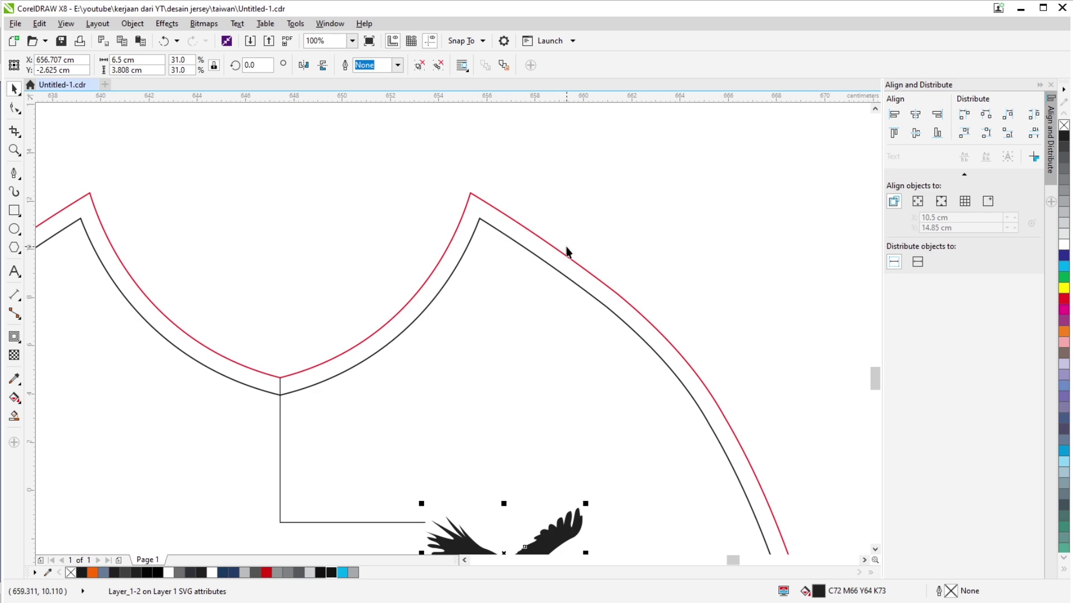
scroll(566, 251, "down", 5)
scroll(620, 347, "up", 2)
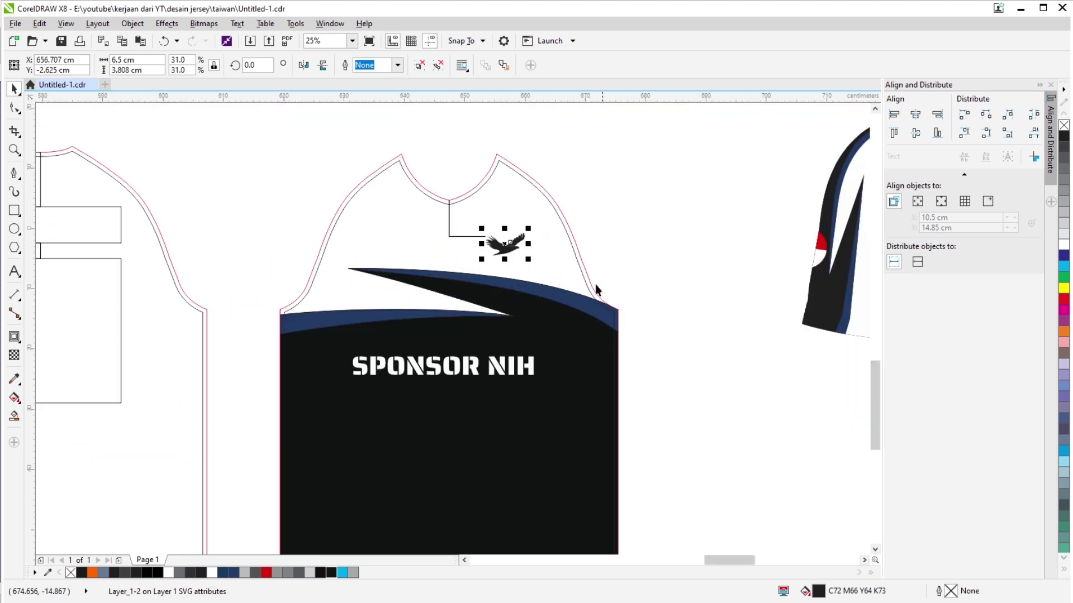
scroll(519, 159, "up", 2)
scroll(521, 184, "down", 4)
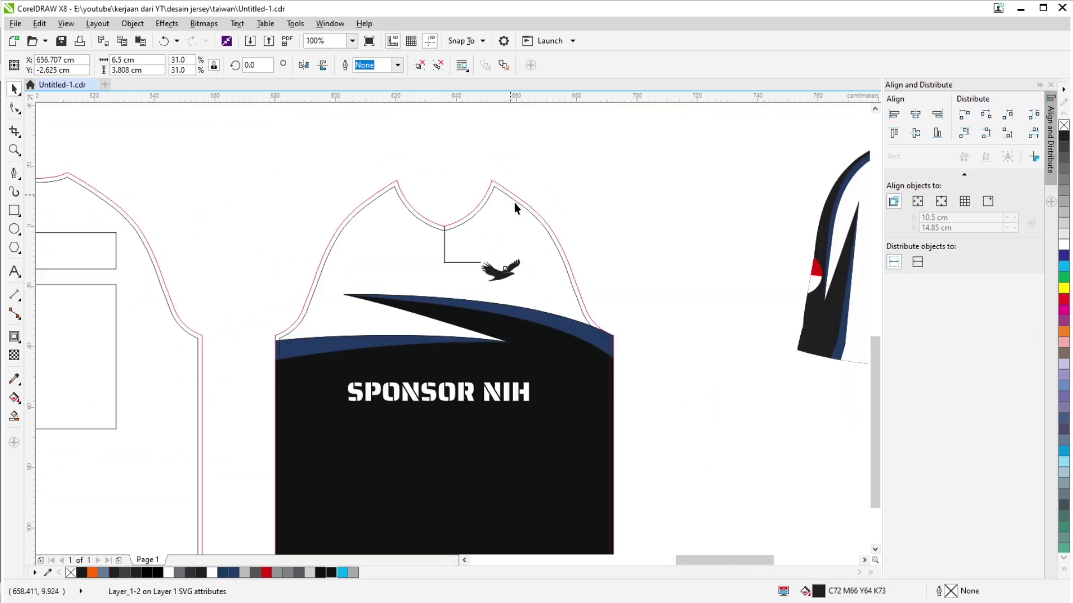
scroll(567, 412, "up", 2)
scroll(540, 433, "up", 3)
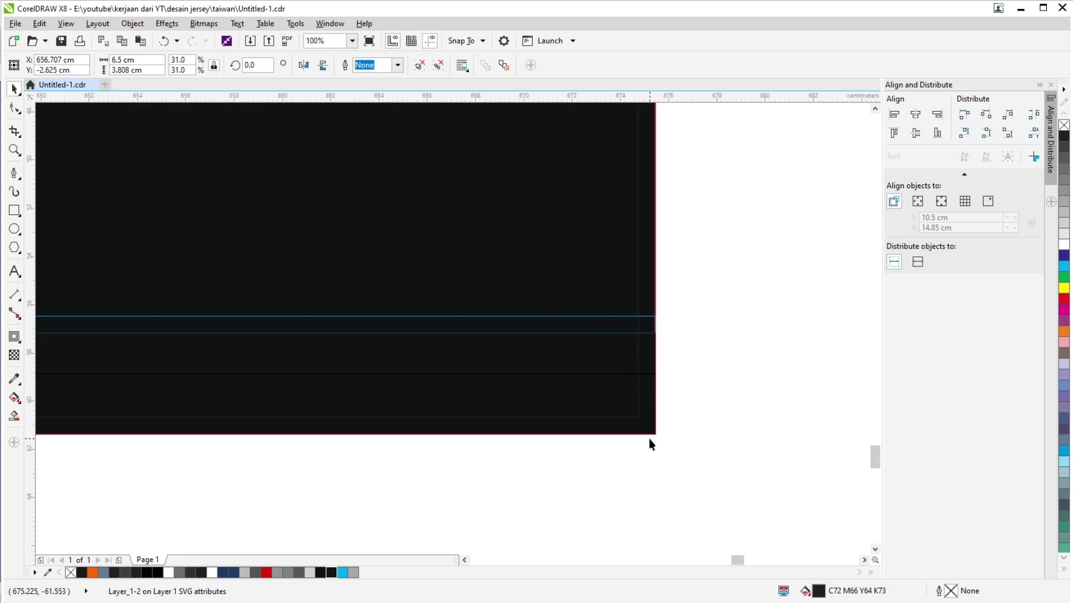
Draw a wide rectangle across the front piece's hem band and fill it white.
scroll(656, 378, "up", 1)
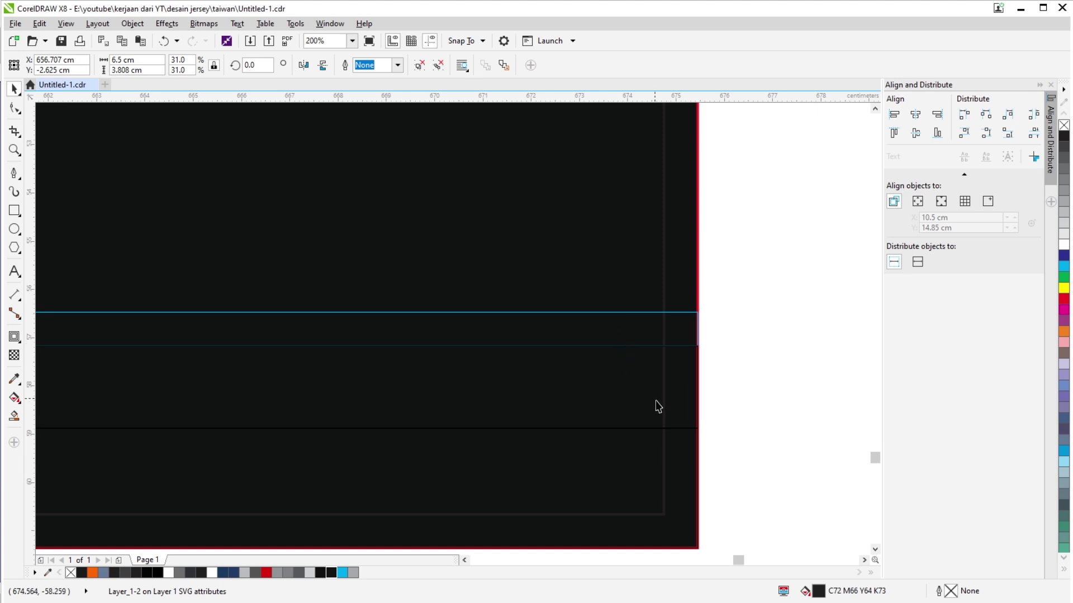
scroll(682, 442, "down", 2)
left_click(723, 484)
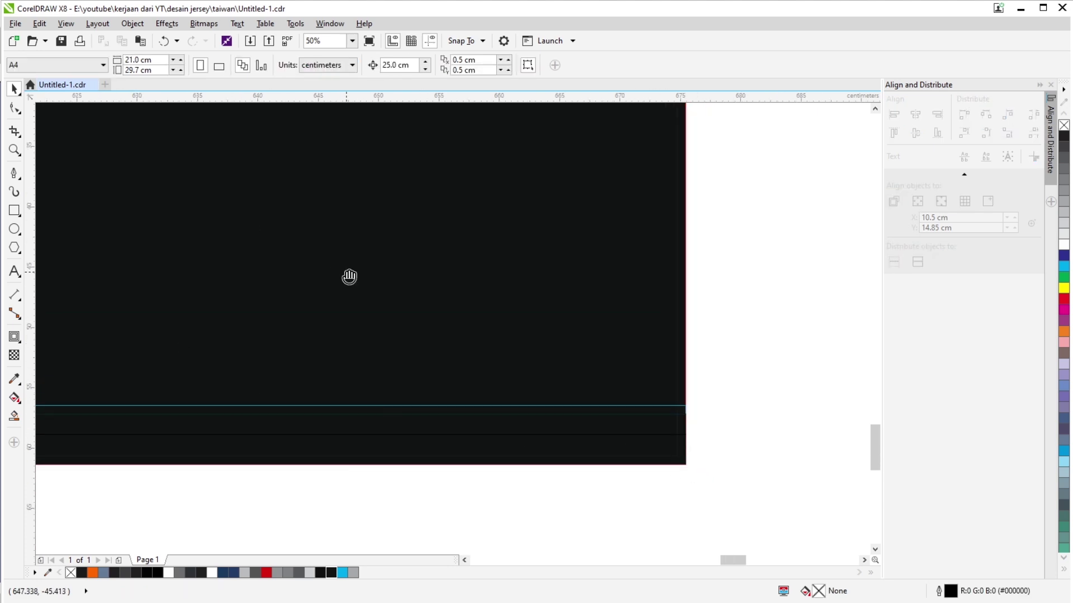
left_click_drag(350, 278, 468, 183)
left_click(14, 210)
scroll(251, 412, "down", 1)
left_click_drag(245, 413, 615, 367)
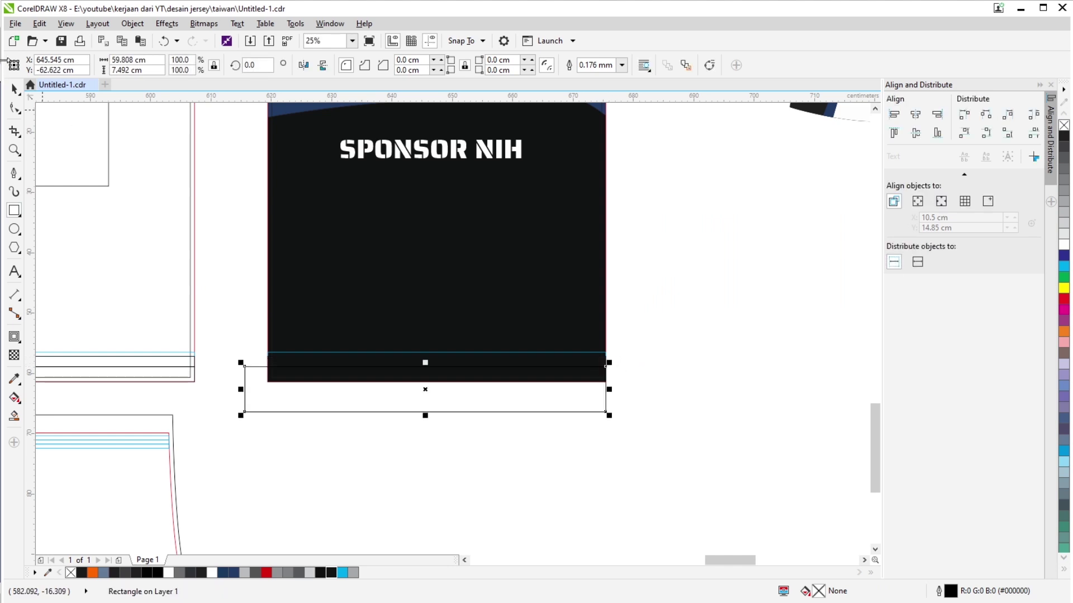
key("space")
left_click(1059, 246)
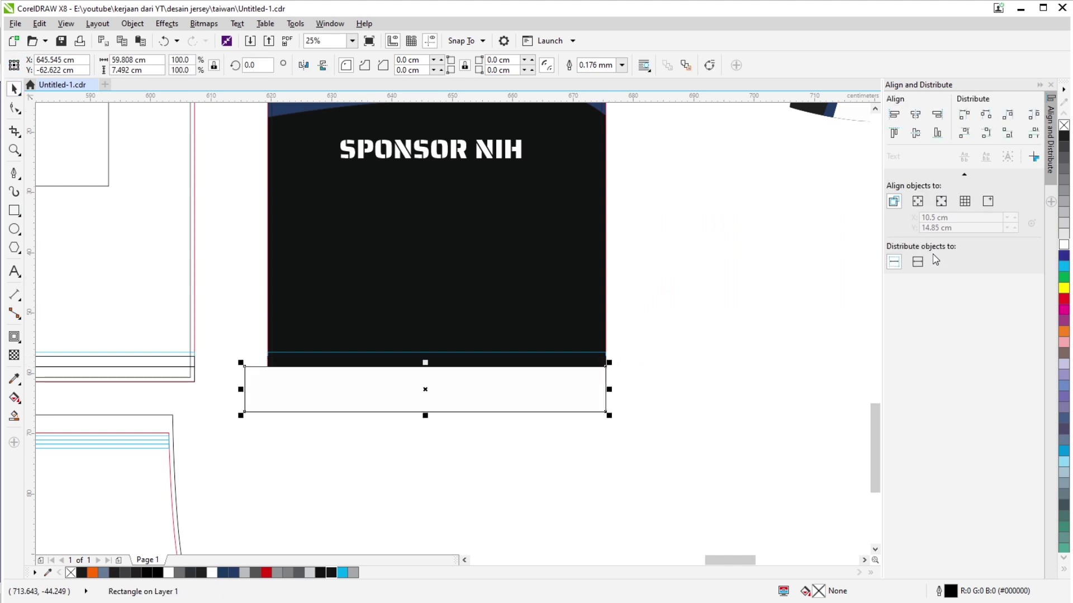
Move the white rectangle just below the front piece's bottom edge.
scroll(519, 360, "up", 1)
scroll(648, 394, "down", 2)
scroll(629, 399, "up", 1)
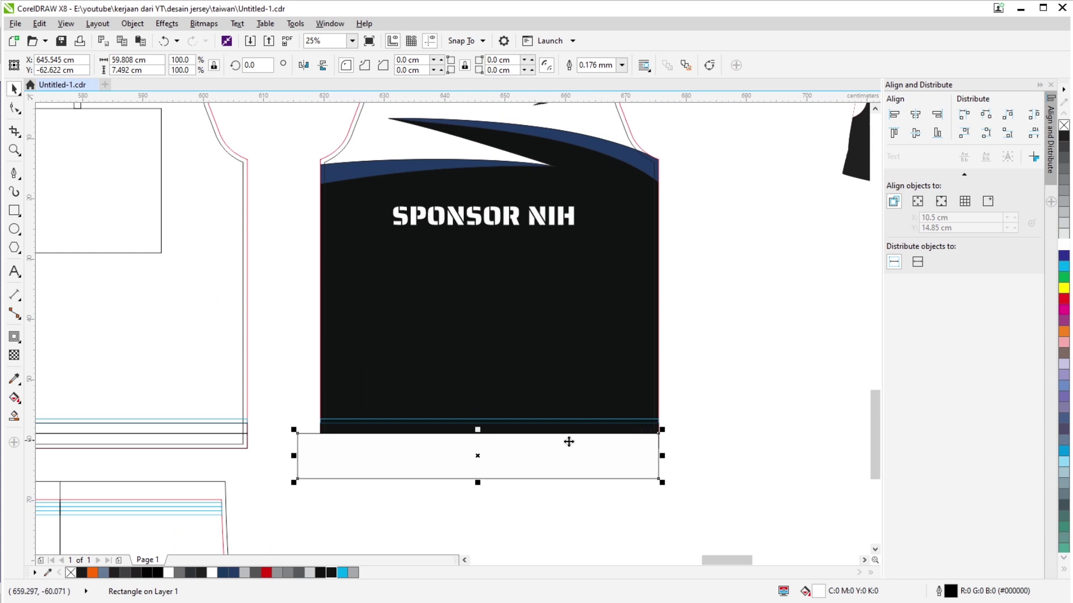
left_click_drag(592, 457, 593, 513)
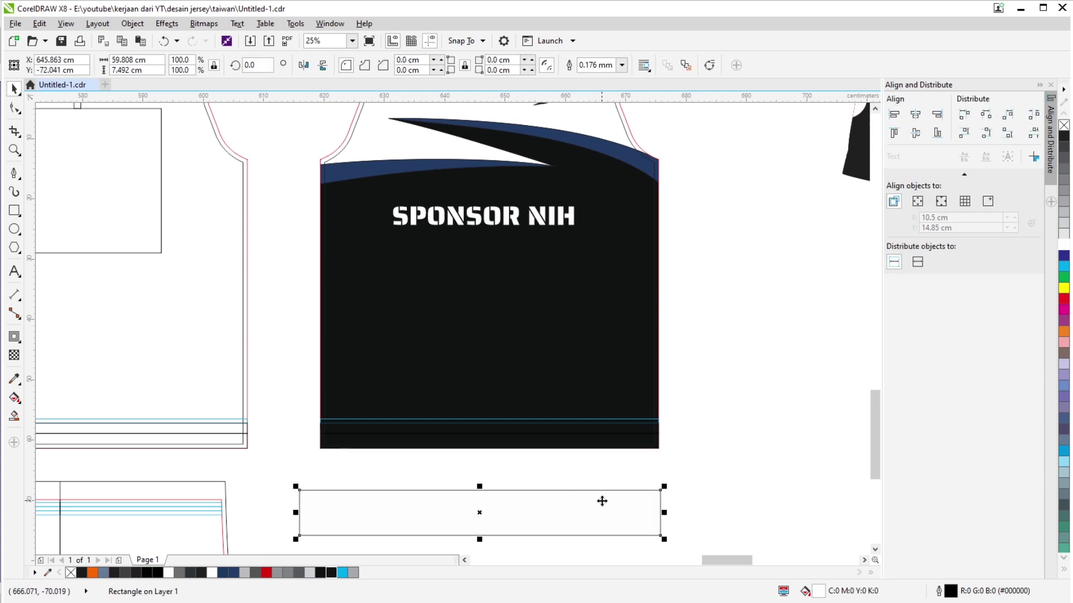
key("Escape")
scroll(527, 335, "down", 1)
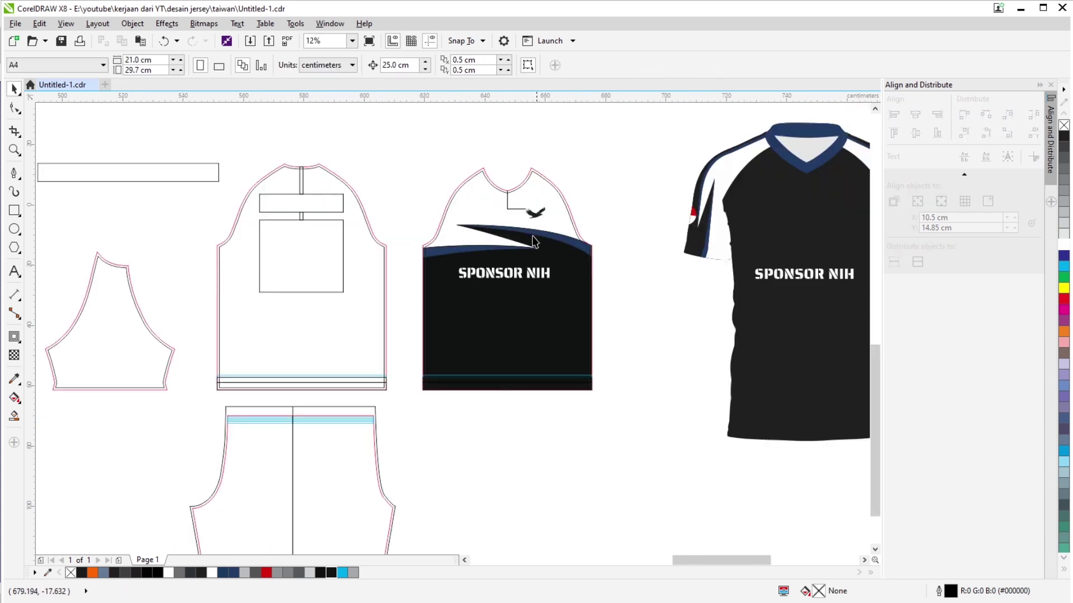
scroll(540, 307, "up", 1)
scroll(541, 307, "down", 1)
scroll(520, 411, "up", 1)
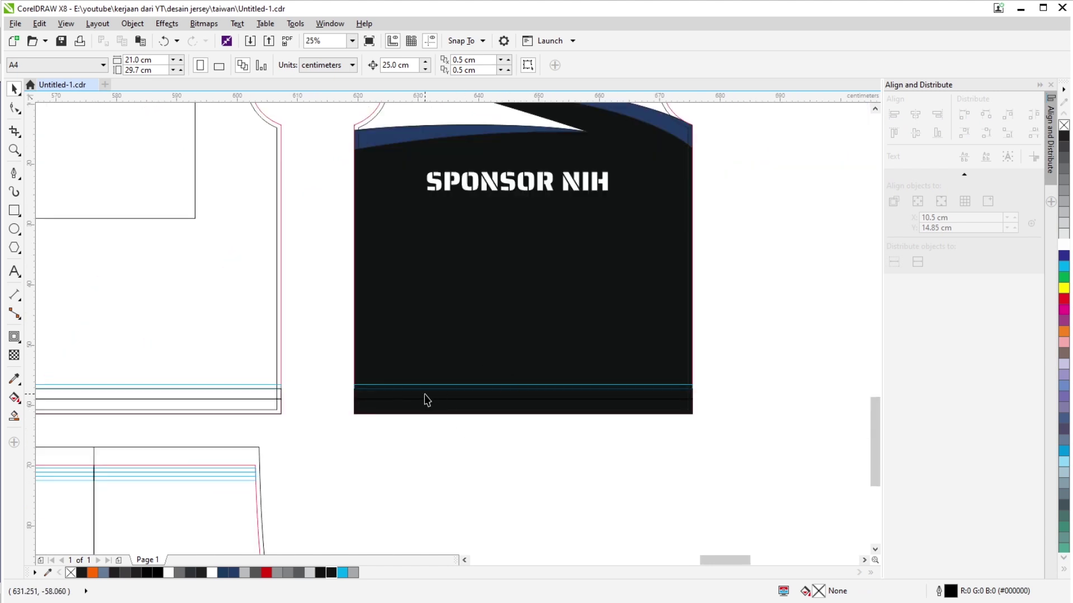
scroll(424, 394, "right", 3)
scroll(520, 329, "down", 1)
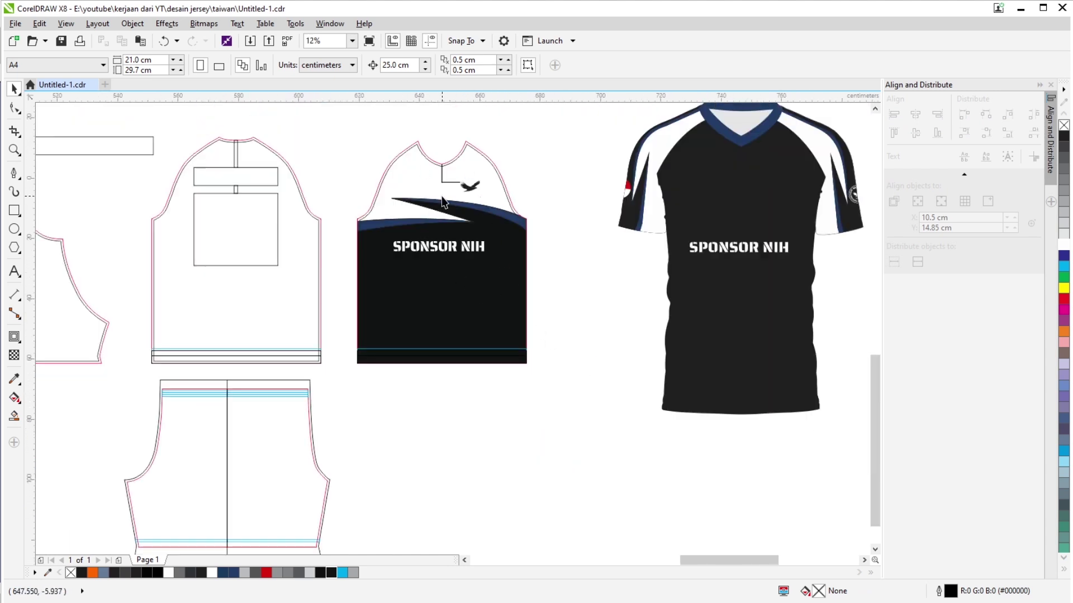
left_click_drag(441, 173, 495, 219)
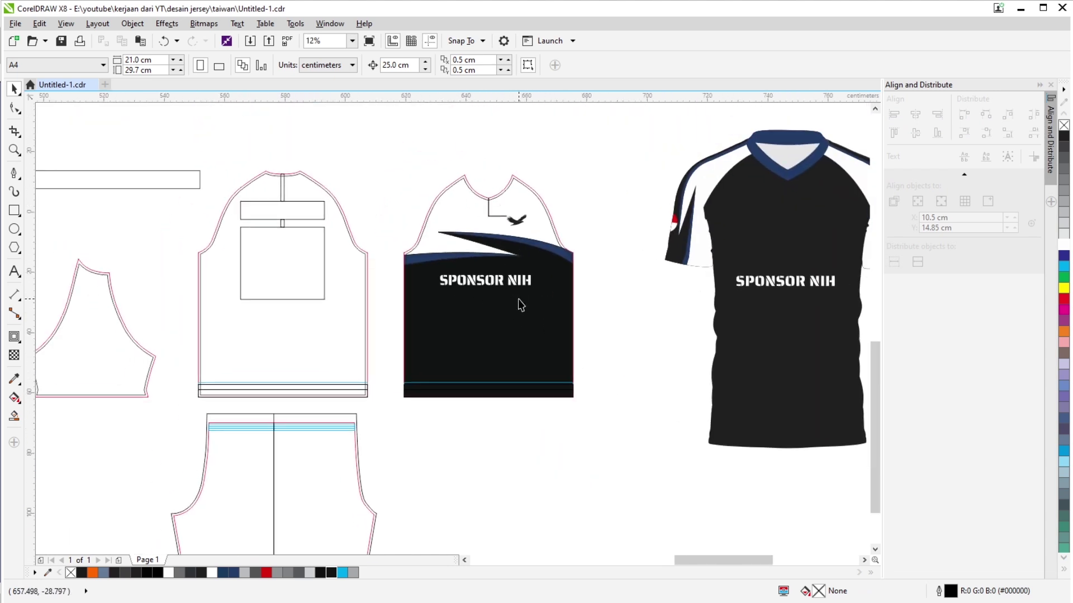
left_click_drag(594, 296, 587, 308)
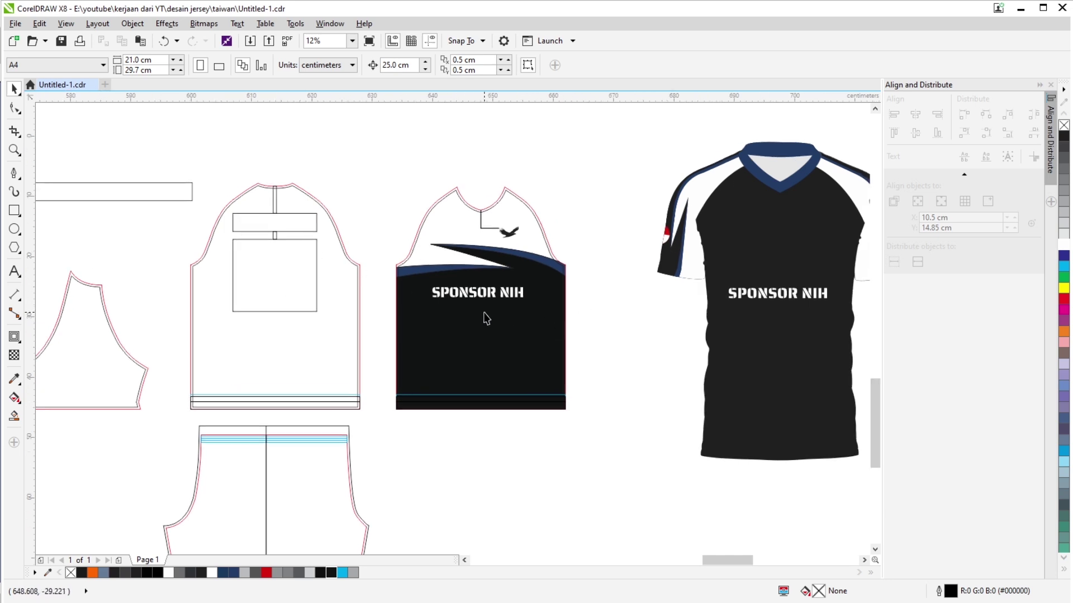
scroll(484, 316, "up", 1)
scroll(661, 350, "down", 1)
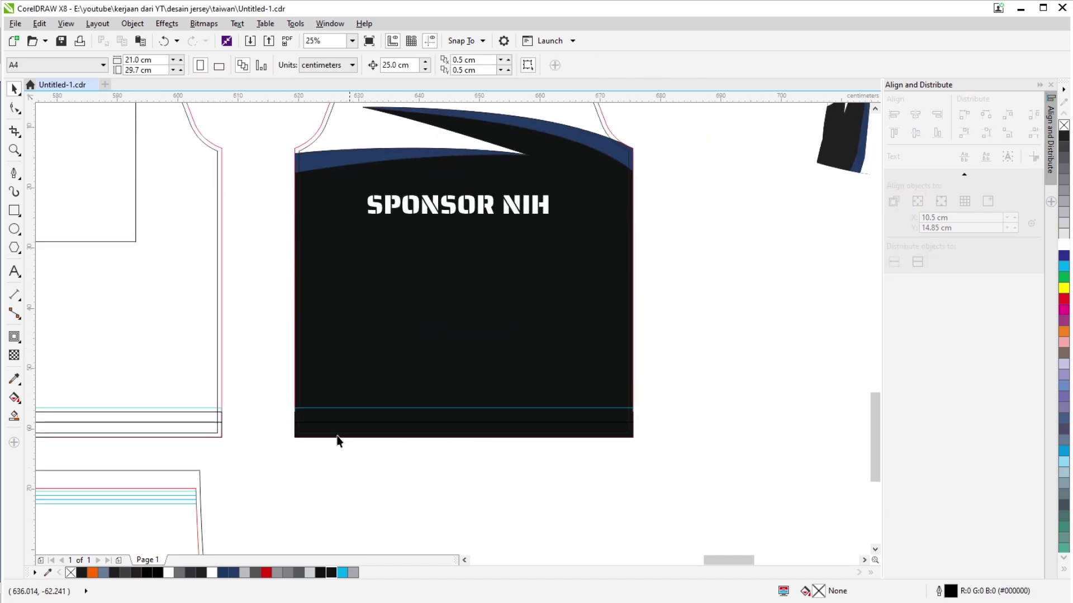
left_click_drag(337, 441, 208, 376)
scroll(514, 416, "up", 1)
left_click(513, 412)
Copy the jersey design onto the back outline, mirror it horizontally and align it left.
scroll(513, 412, "down", 1)
left_click(558, 470)
scroll(551, 433, "up", 2)
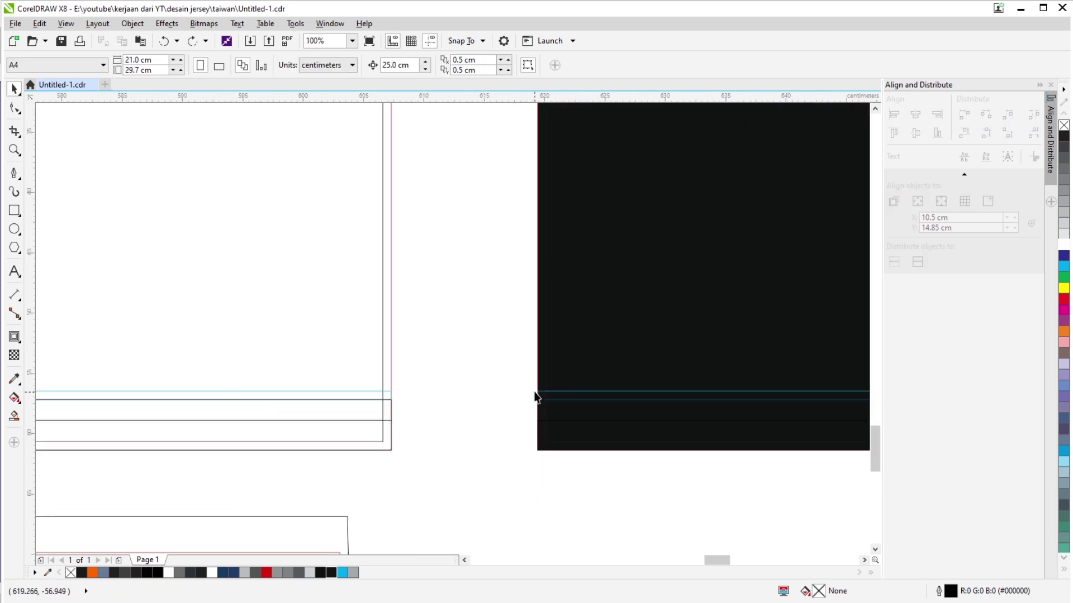
scroll(536, 396, "down", 2)
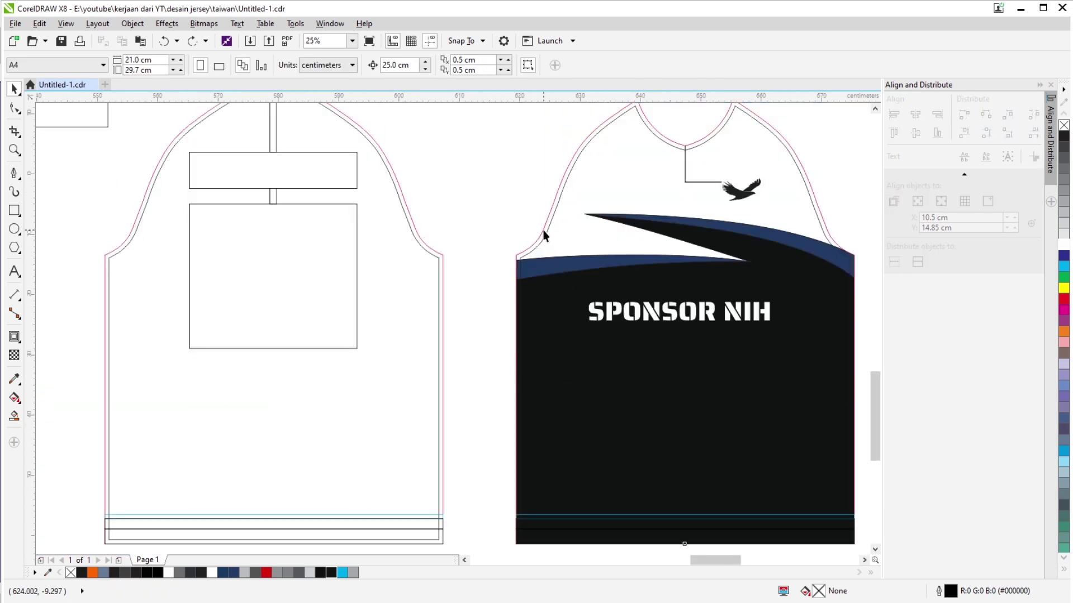
left_click(542, 226)
left_click_drag(543, 227, 382, 226)
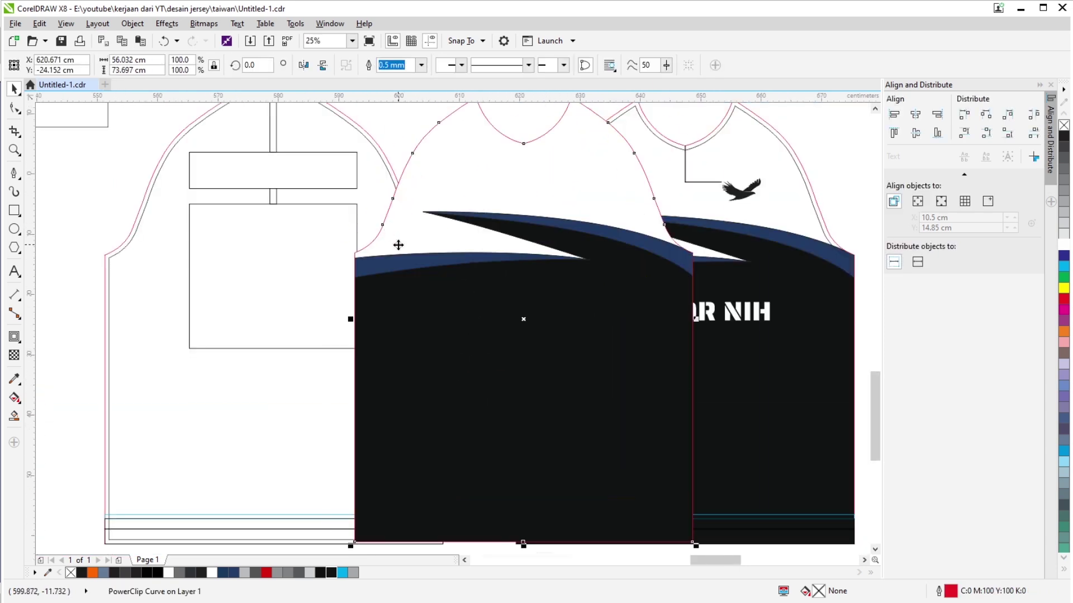
left_click(303, 66)
scroll(126, 260, "up", 1)
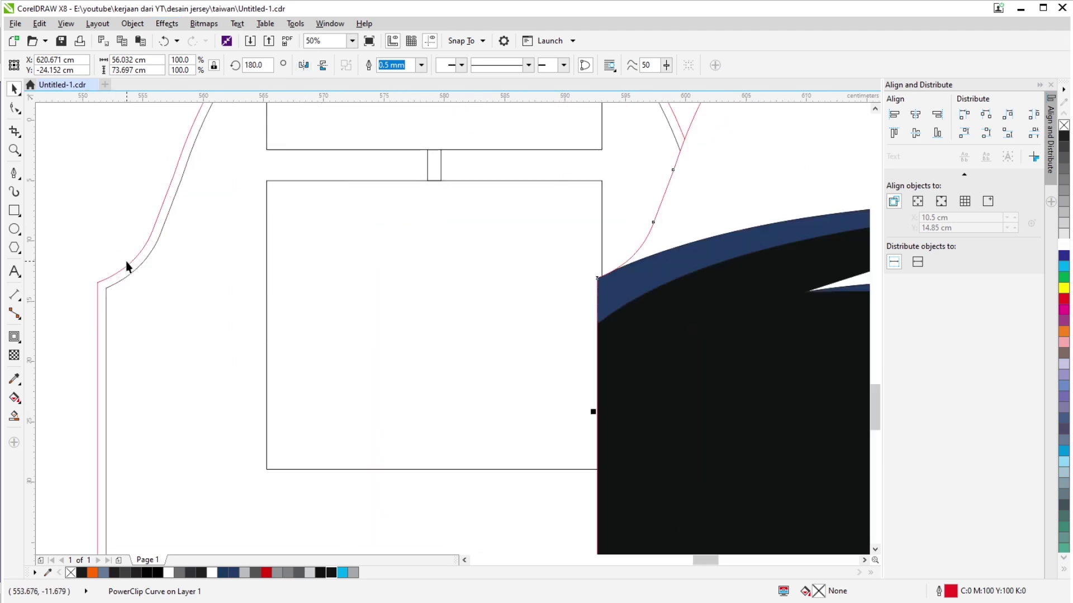
left_click(129, 263, "shift")
left_click_drag(130, 264, 150, 222)
key("l")
Shift the shorts pattern left and place the design copy just below the back outline.
scroll(149, 223, "down", 1)
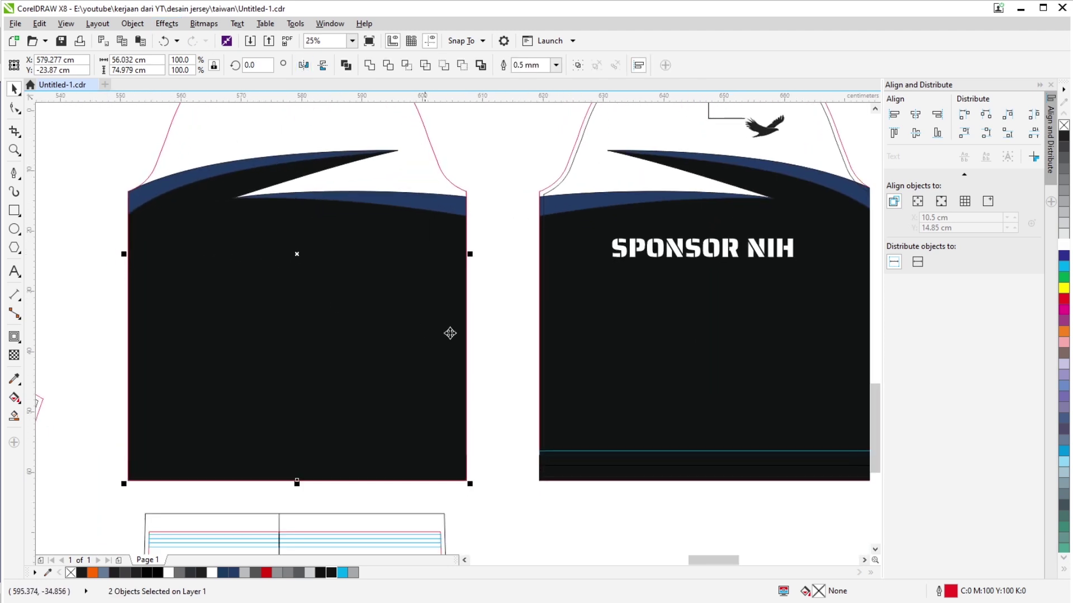
left_click(497, 262)
scroll(491, 320, "up", 2)
scroll(389, 199, "up", 1)
left_click_drag(389, 199, 463, 223)
scroll(462, 223, "down", 2)
scroll(464, 240, "up", 2)
left_click(464, 237)
scroll(465, 237, "down", 3)
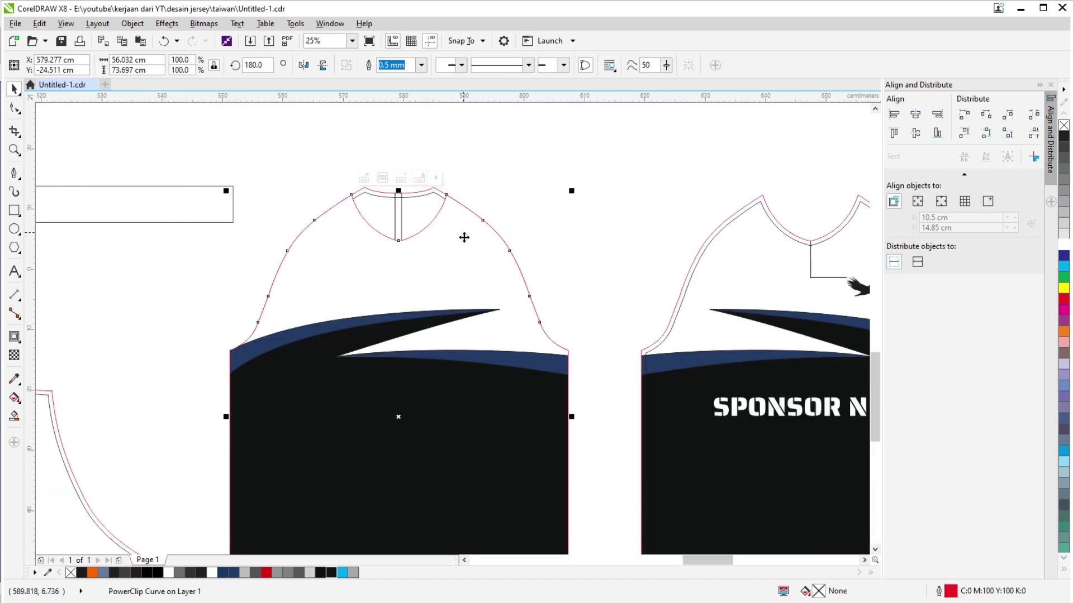
left_click_drag(467, 243, 467, 474)
left_click_drag(352, 453, 519, 342)
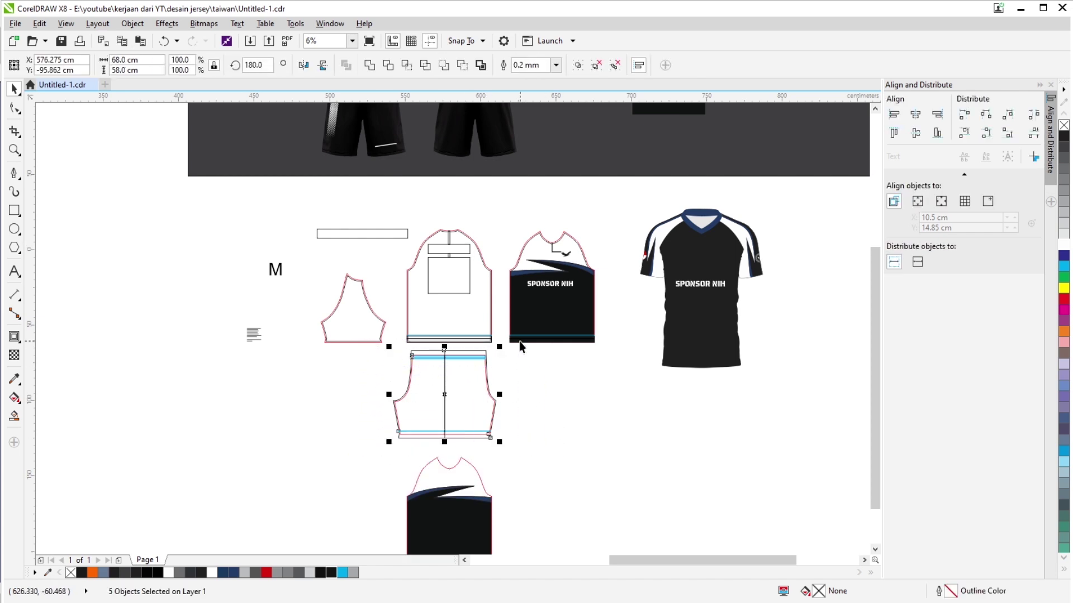
key("Left")
key("Left")
key("Left")
key("Left")
key("Left")
left_click_drag(448, 502, 448, 388)
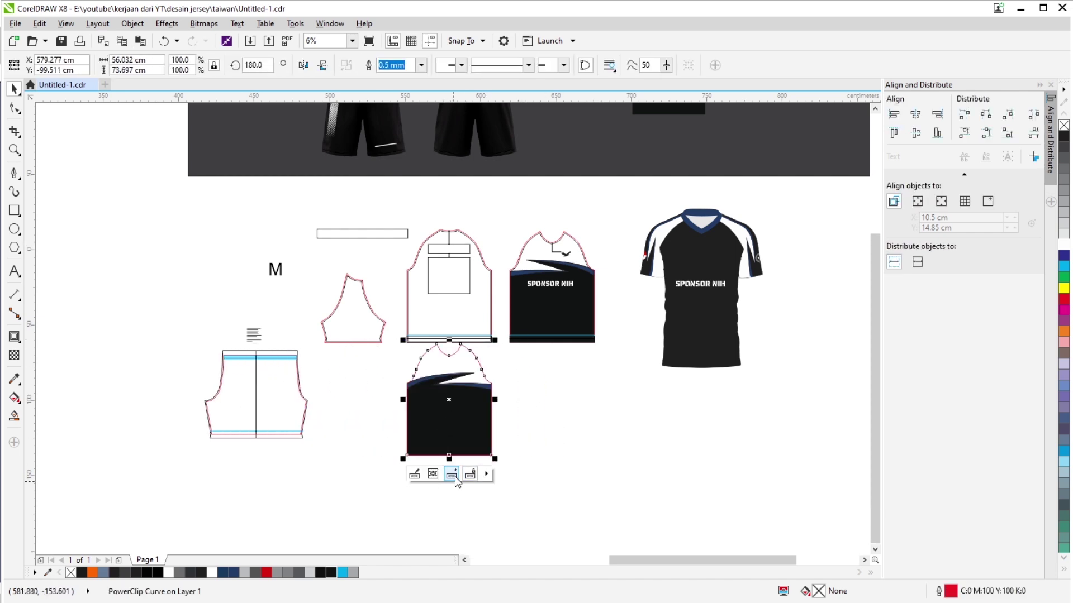
left_click(452, 474)
Move the released design up, bring it forward, then down 25 cm onto the back outline.
left_click(548, 435)
scroll(454, 383, "up", 2)
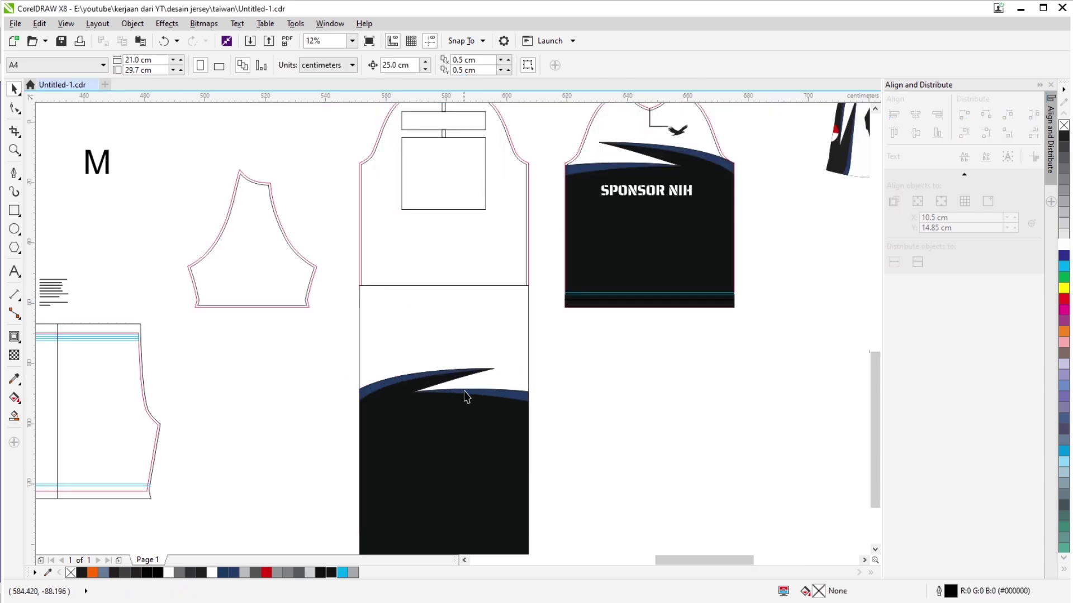
left_click_drag(483, 412, 485, 470)
left_click(485, 469)
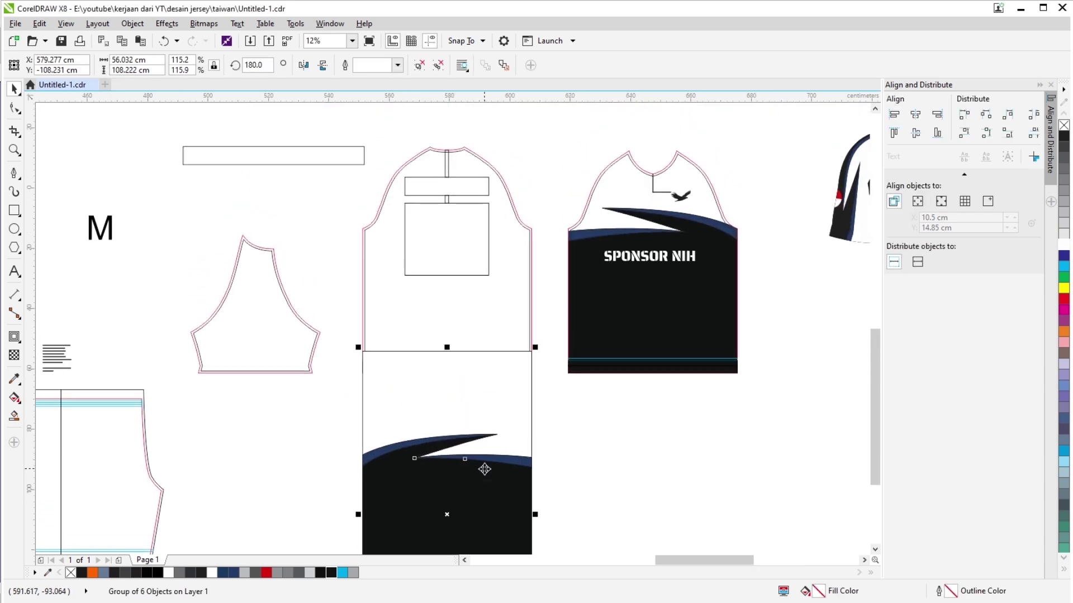
key("Up")
key("Up")
key("Up")
key("Up")
key("Up")
key("Up")
key("Up")
key("Up")
key("Up")
key("Up")
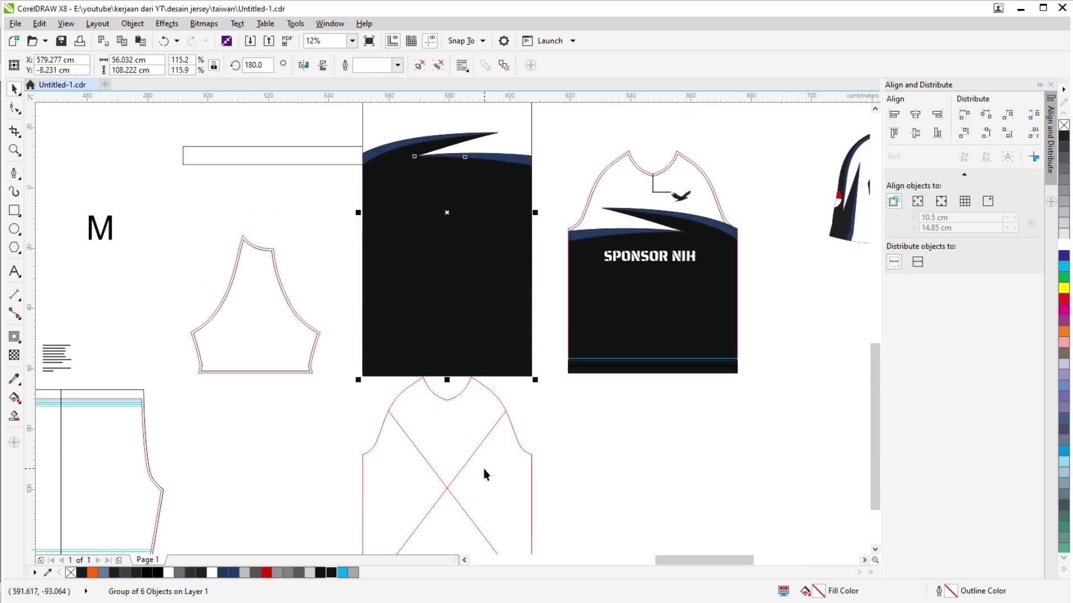
key("shift+Page_Up")
left_click(523, 147)
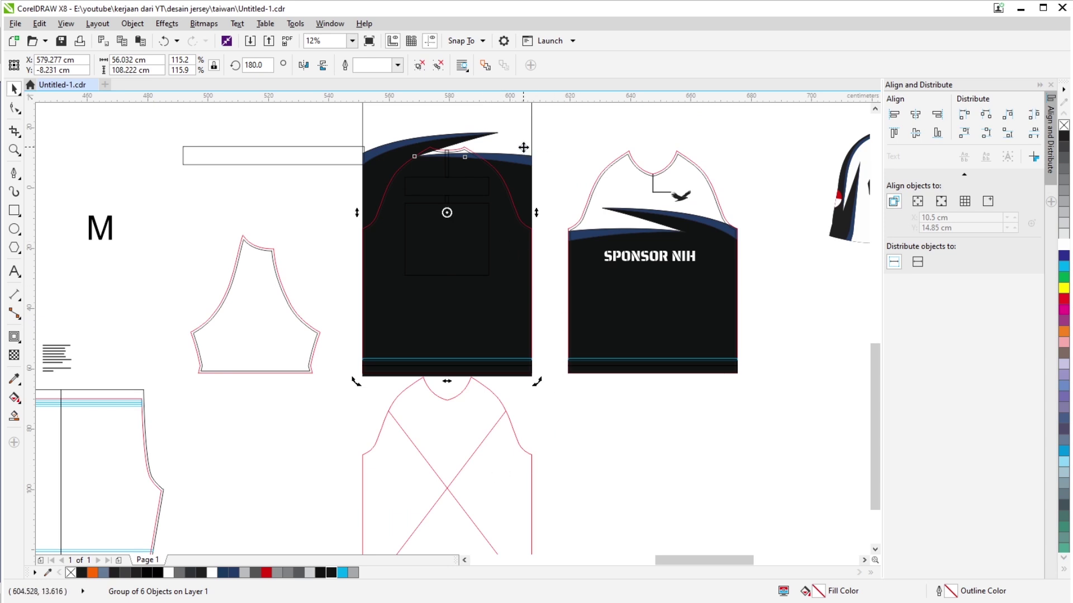
key("Down")
key("Down")
key("Down")
key("Down")
key("Down")
key("Down")
key("Down")
key("Down")
key("Down")
key("Down")
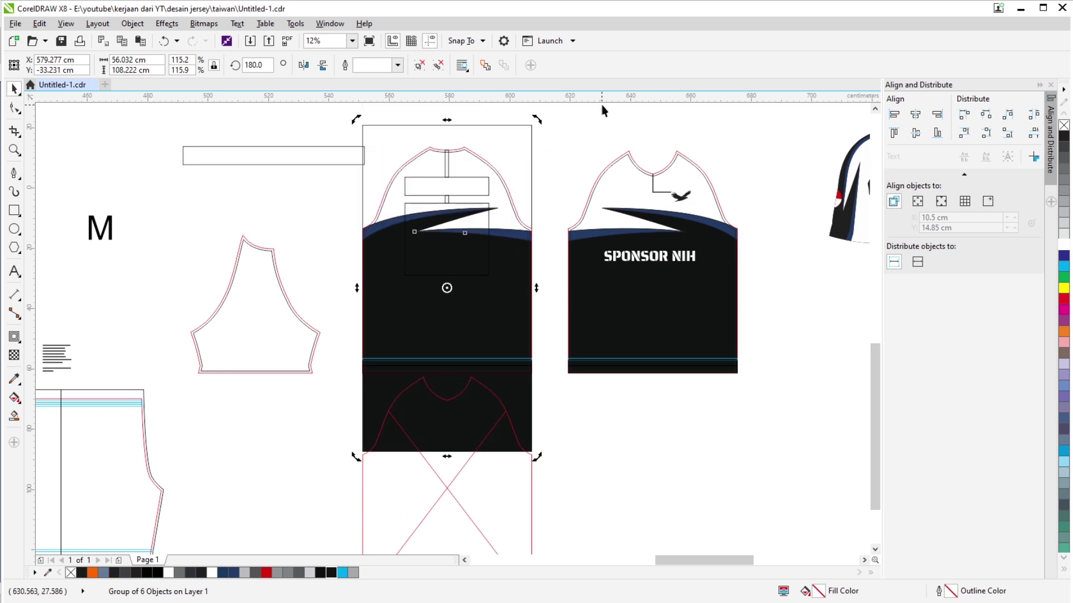
left_click(549, 126)
Check the design group's options and select the back pattern piece.
scroll(522, 163, "up", 2)
scroll(522, 168, "down", 3)
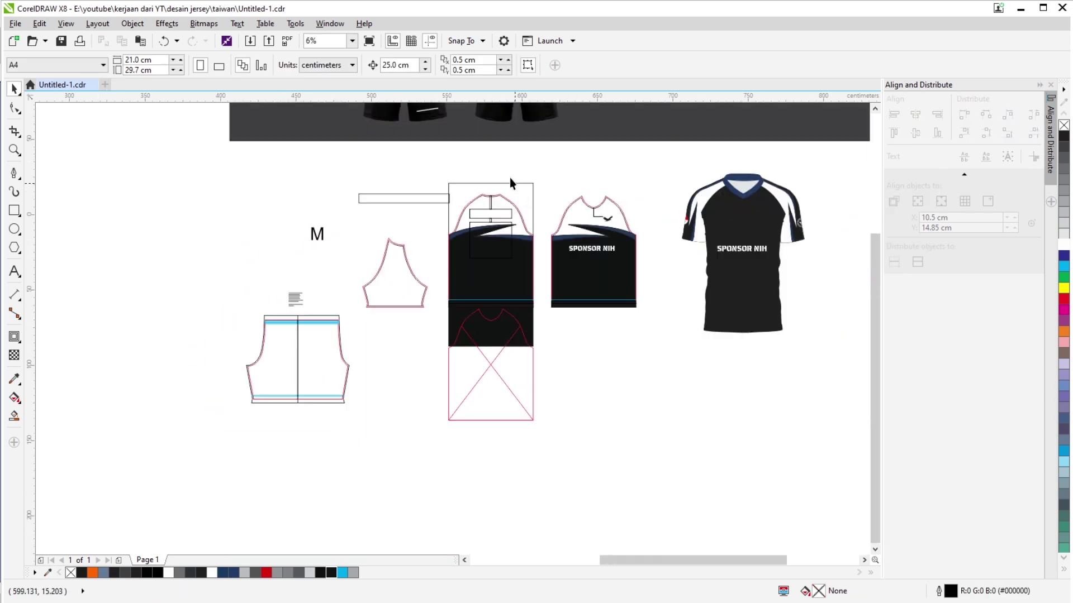
scroll(545, 280, "up", 1)
scroll(561, 237, "down", 4)
scroll(563, 227, "up", 4)
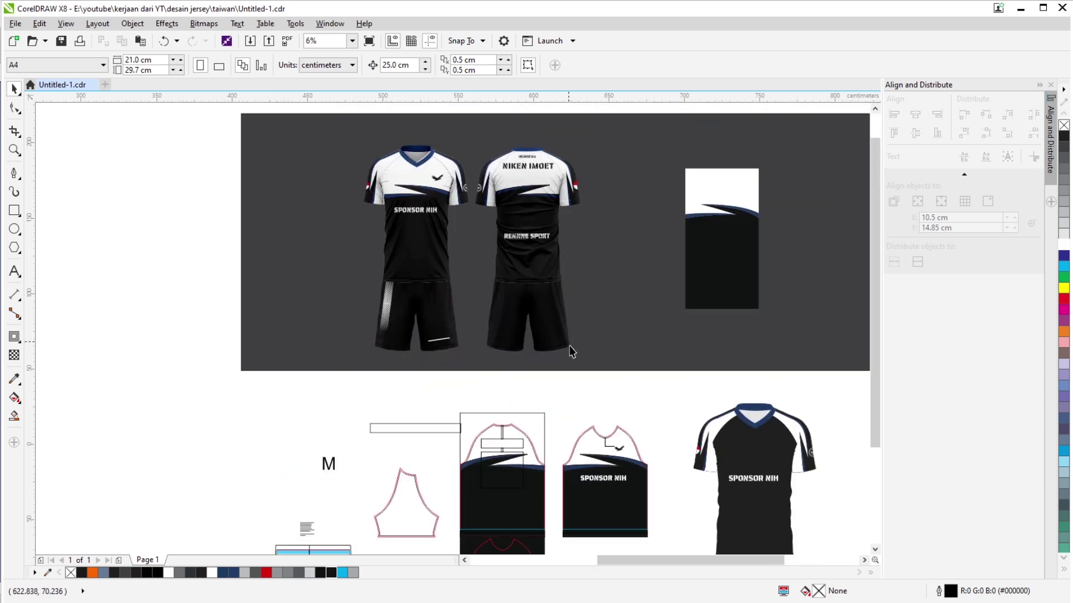
scroll(572, 355, "up", 3)
right_click(481, 317)
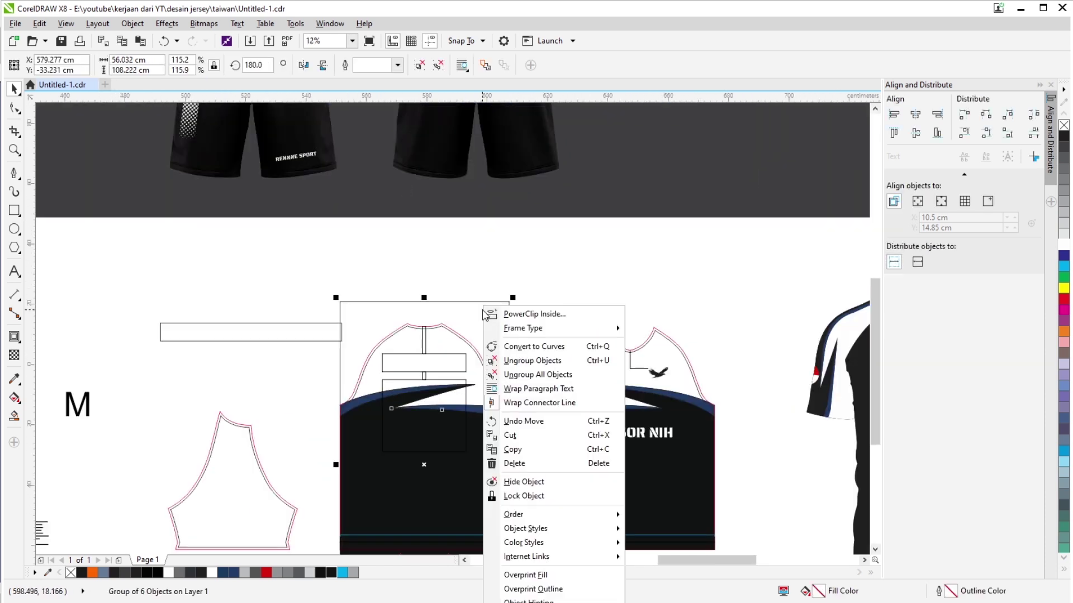
left_click(437, 338)
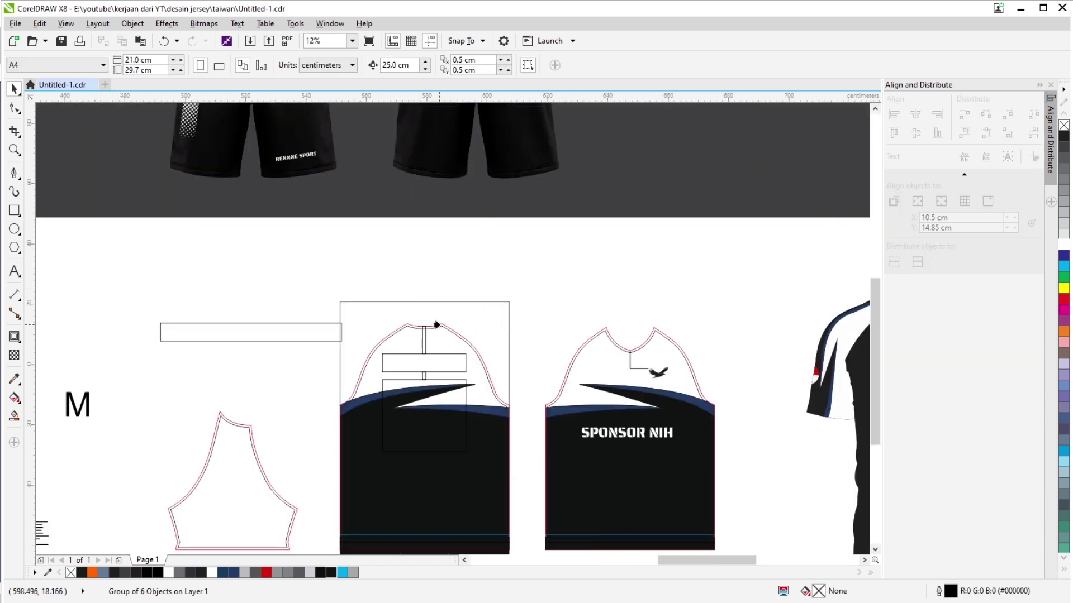
left_click(437, 324)
scroll(572, 288, "up", 4)
scroll(587, 292, "down", 2)
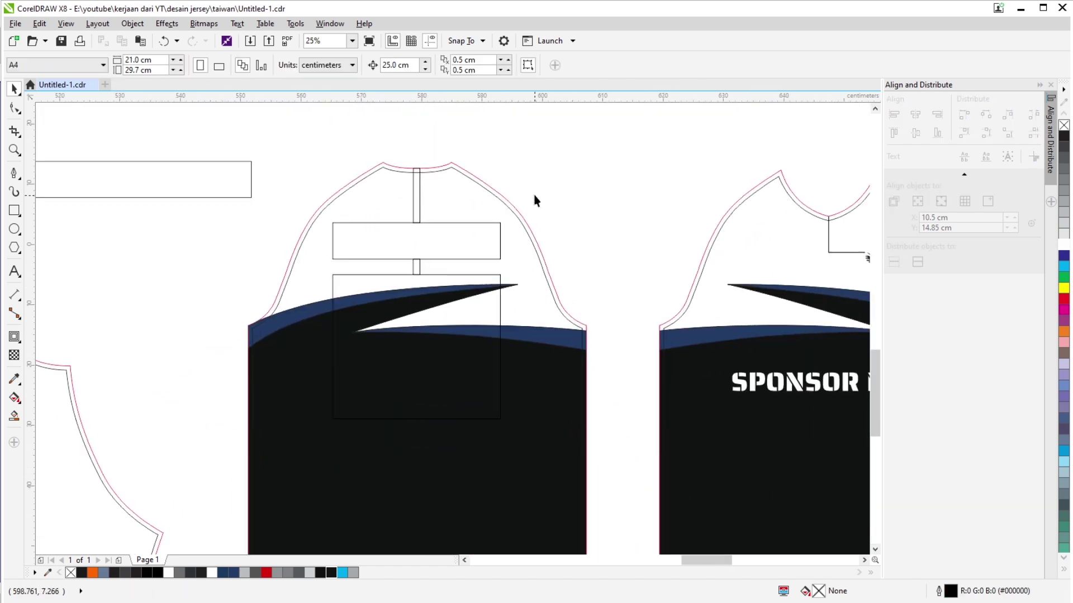
scroll(535, 200, "down", 3)
scroll(508, 327, "up", 3)
left_click(447, 307)
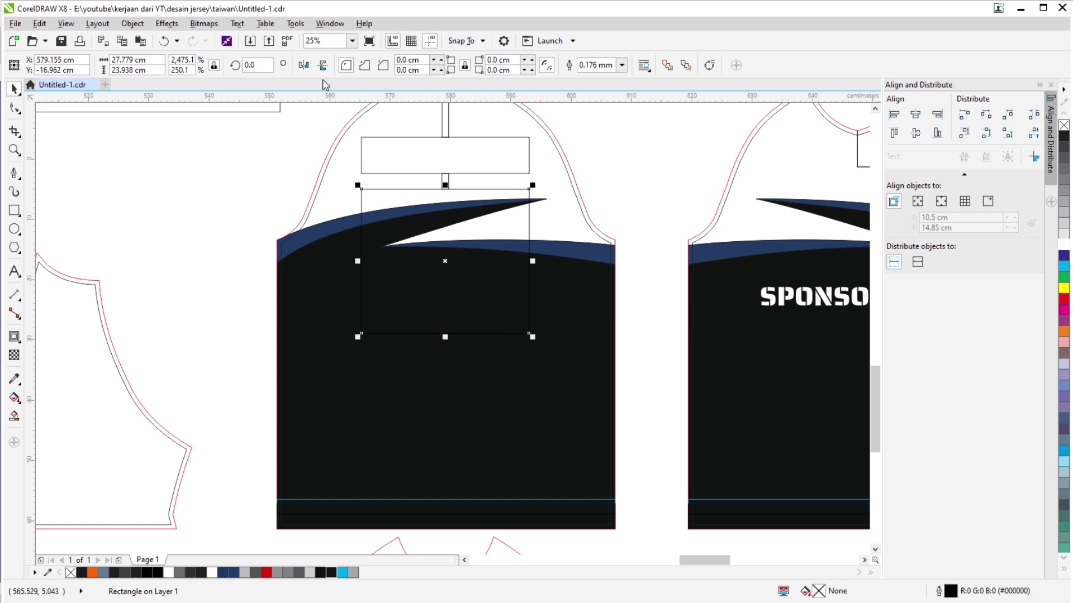
scroll(463, 162, "down", 2)
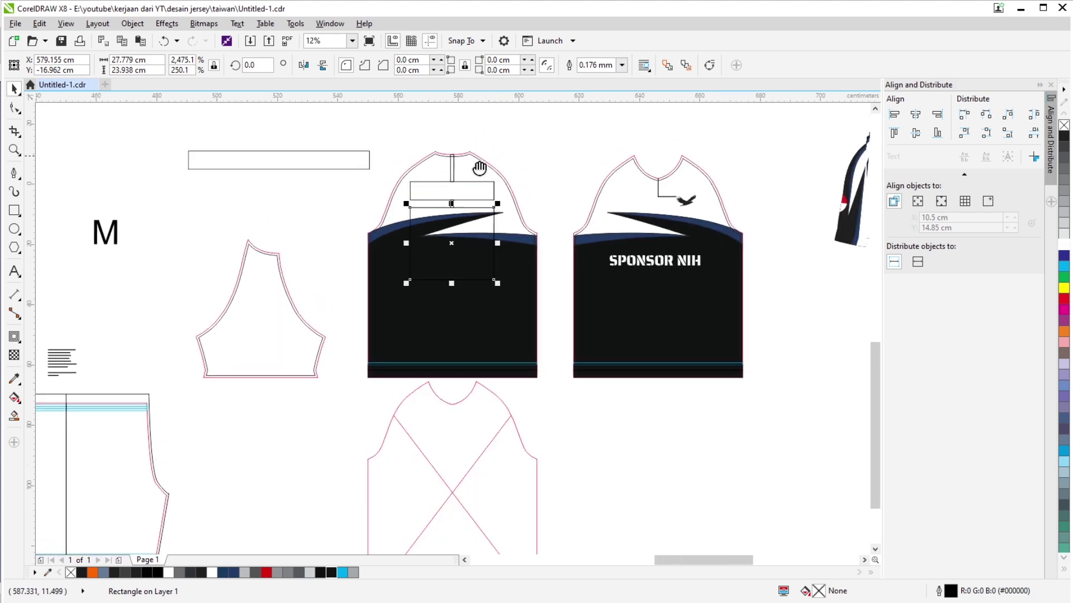
scroll(479, 168, "up", 2)
scroll(455, 204, "down", 2)
scroll(482, 192, "down", 1)
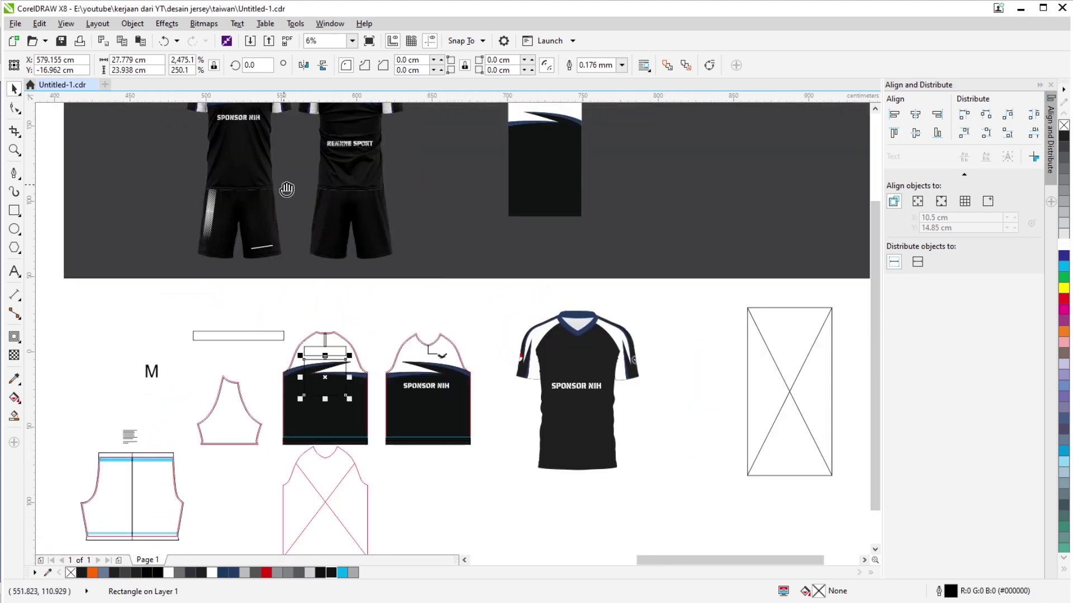
scroll(411, 266, "up", 2)
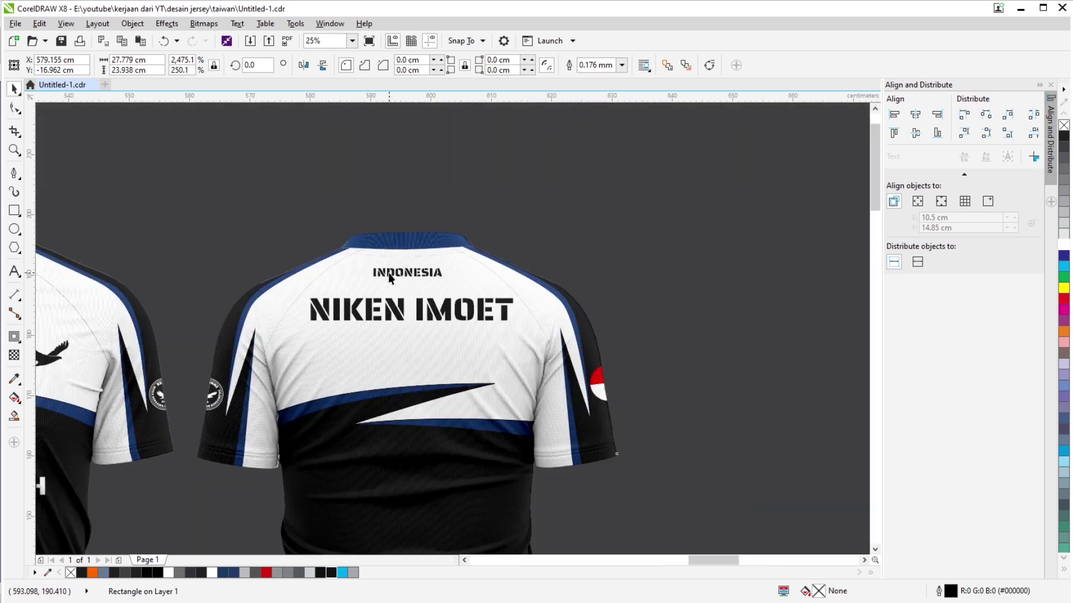
left_click(387, 272)
scroll(404, 278, "down", 5)
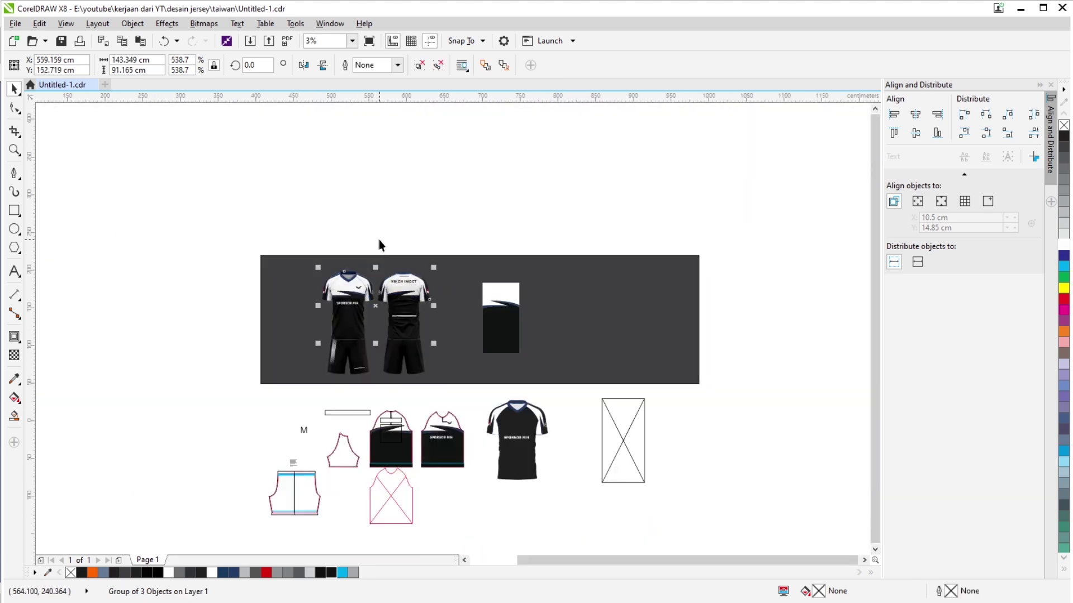
scroll(379, 239, "up", 2)
Drag the navy collar, INDONESIA and name lettering from the back mockup onto the back piece's yoke.
left_click_drag(356, 224, 446, 317)
scroll(447, 317, "down", 2)
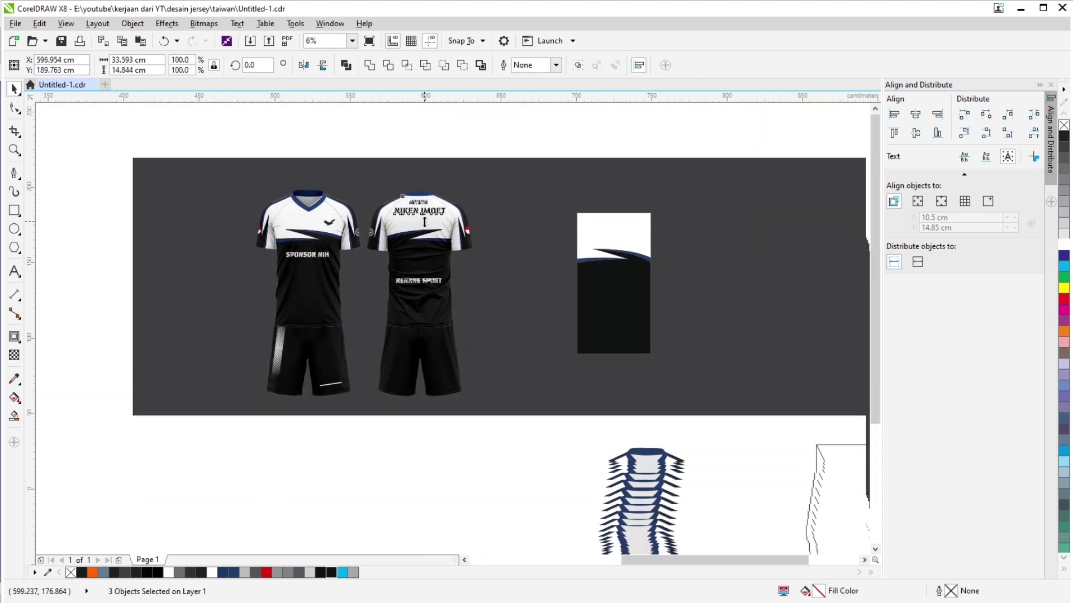
scroll(420, 209, "down", 2)
left_click_drag(421, 208, 413, 334)
scroll(407, 309, "up", 4)
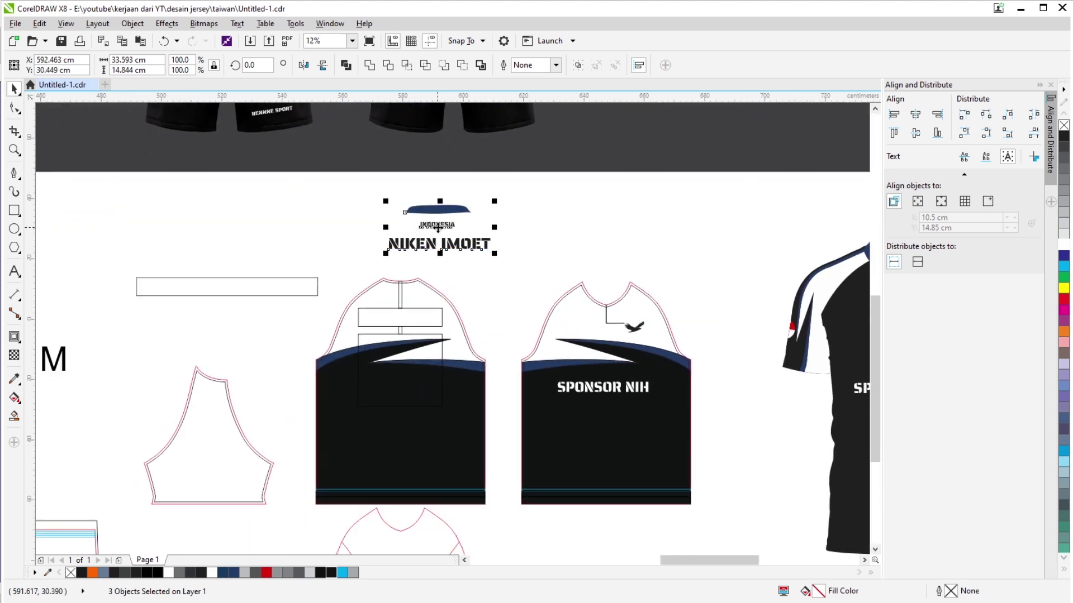
scroll(433, 241, "up", 2)
left_click_drag(426, 268, 354, 417)
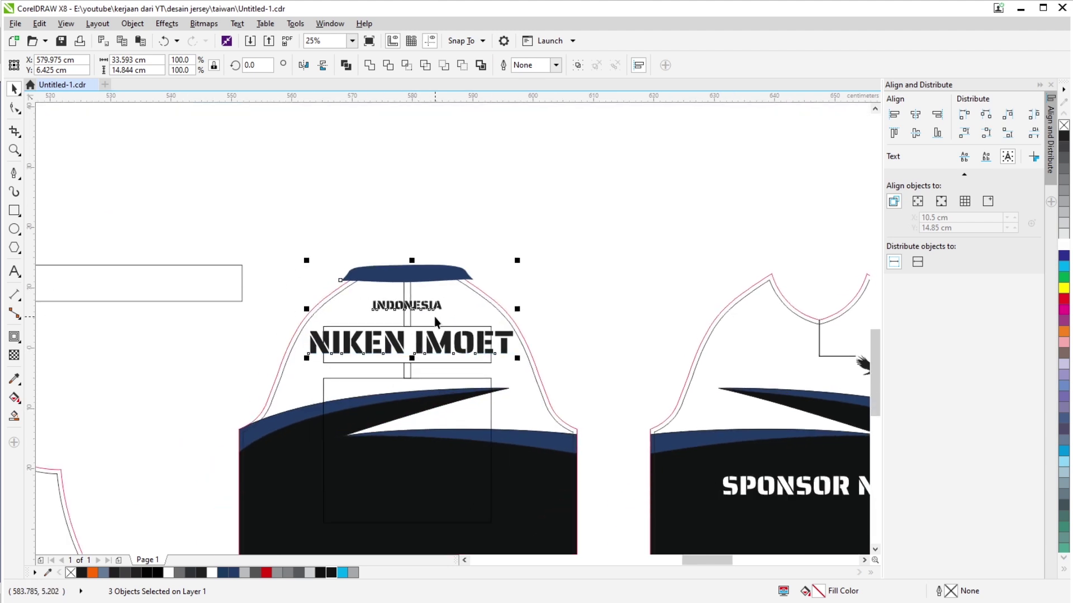
left_click(451, 196)
Delete the navy collar shape and shrink the player-name lettering to about 80%.
left_click(444, 276)
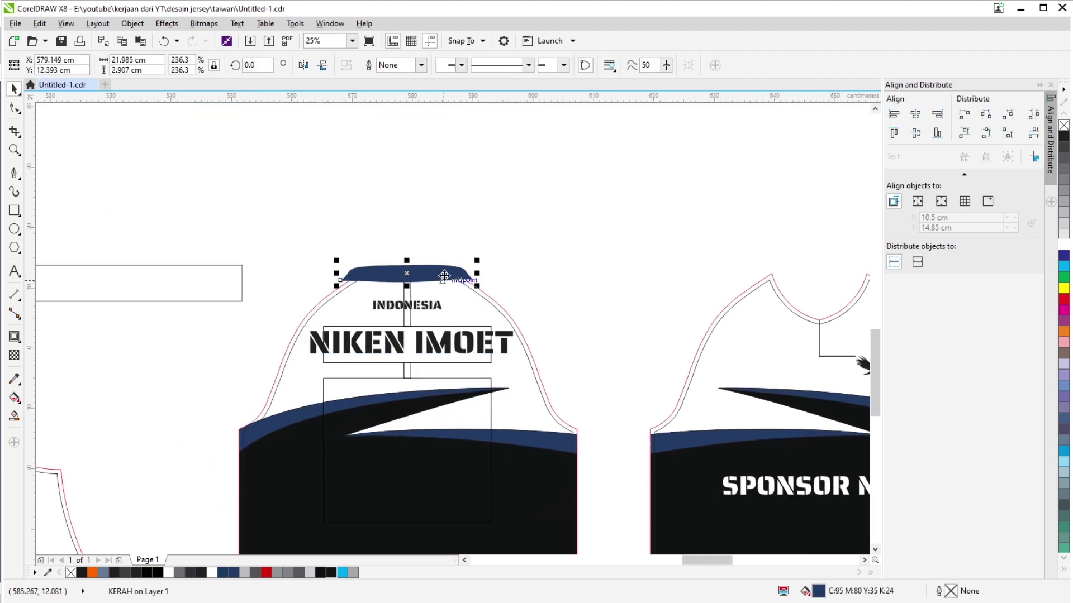
key("Delete")
scroll(525, 314, "up", 1)
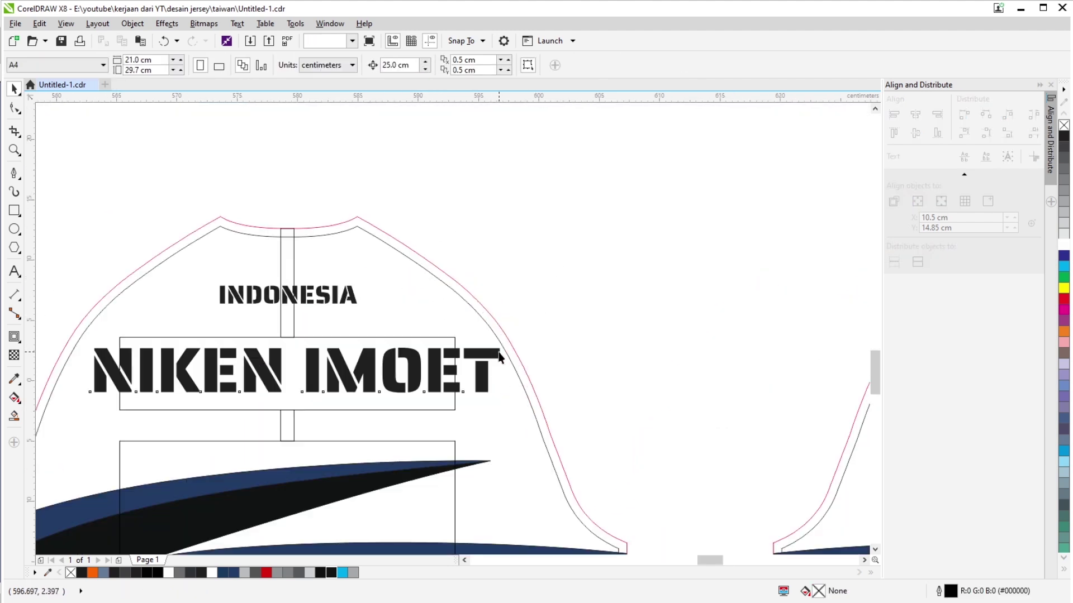
scroll(645, 311, "left", 3)
left_click(645, 312)
left_click_drag(680, 301, 634, 305)
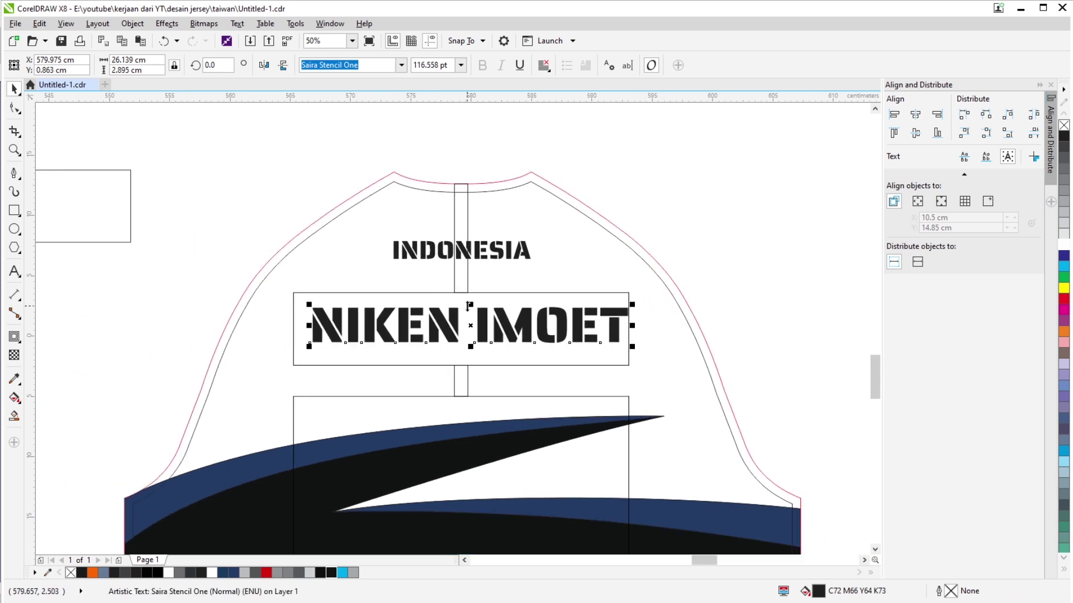
scroll(466, 306, "up", 1)
scroll(472, 277, "down", 1)
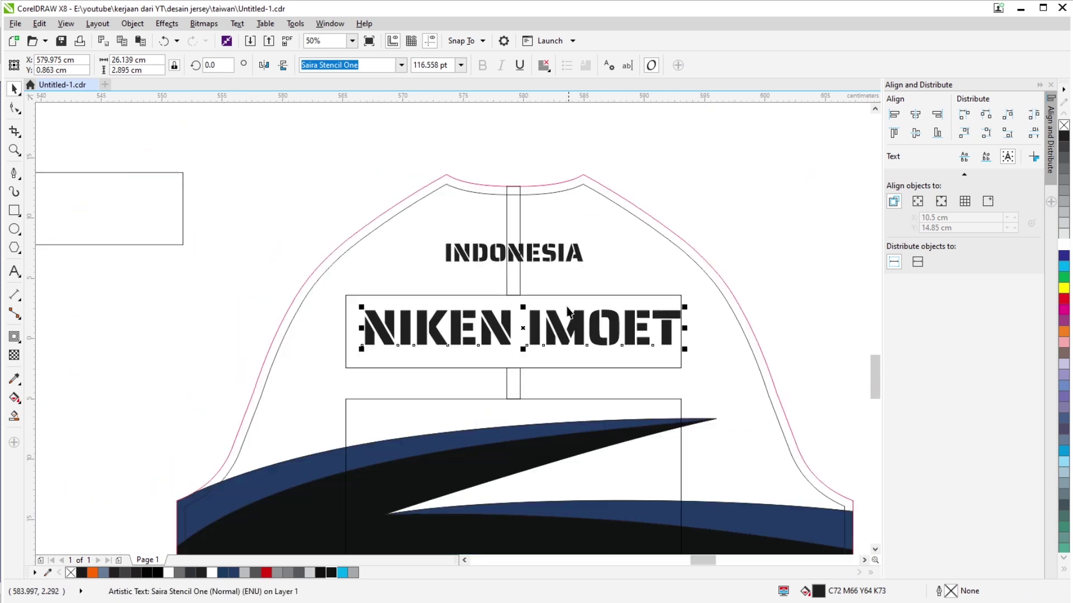
left_click(539, 280, "shift")
left_click(724, 233)
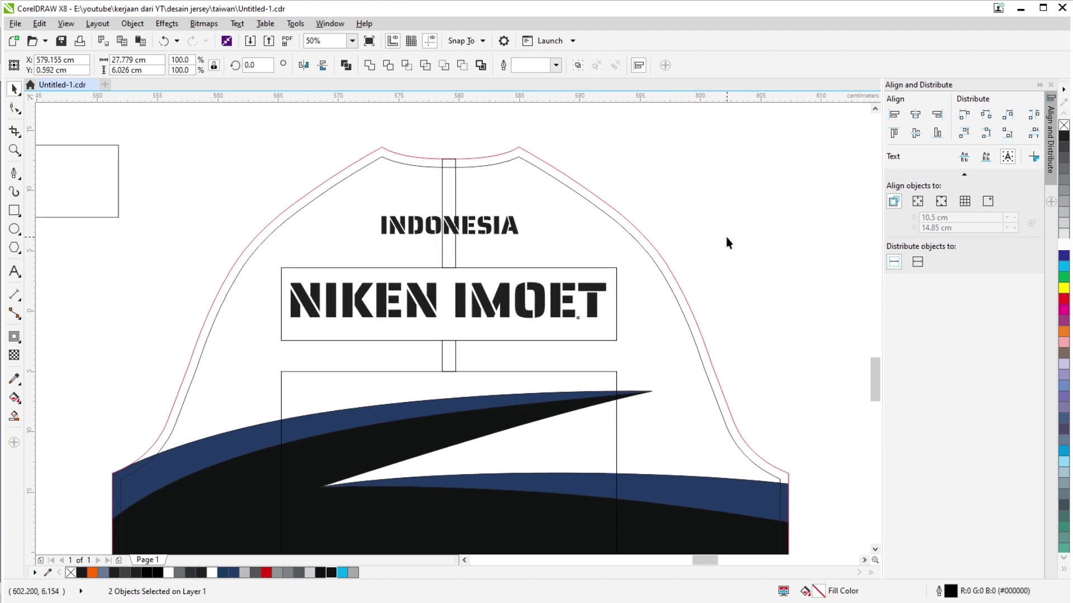
Try enlarging the player-name lettering to about 185%, then undo it and reselect the lettering.
scroll(436, 286, "up", 1)
left_click(487, 307)
scroll(519, 306, "down", 1)
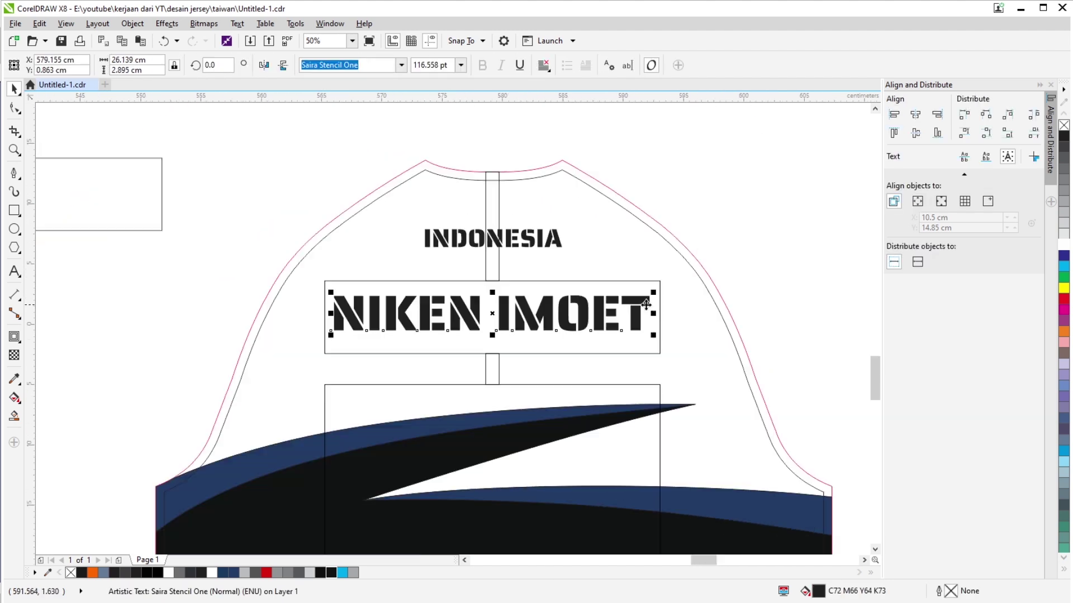
mouse_move(658, 293)
left_mouse_down()
mouse_move(719, 266)
mouse_move(793, 266)
left_mouse_up()
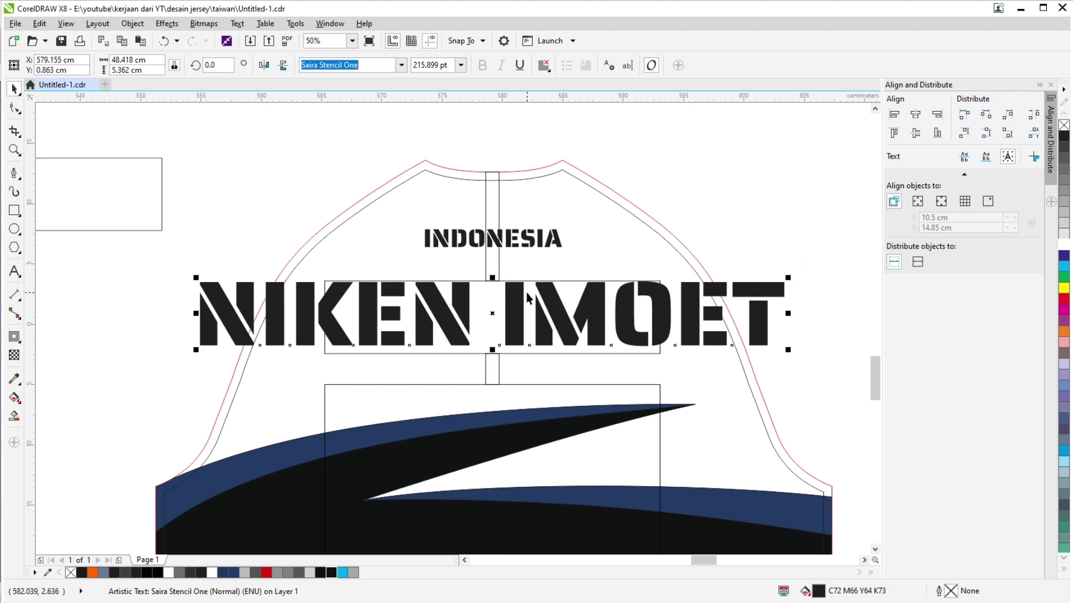
key("ctrl+z")
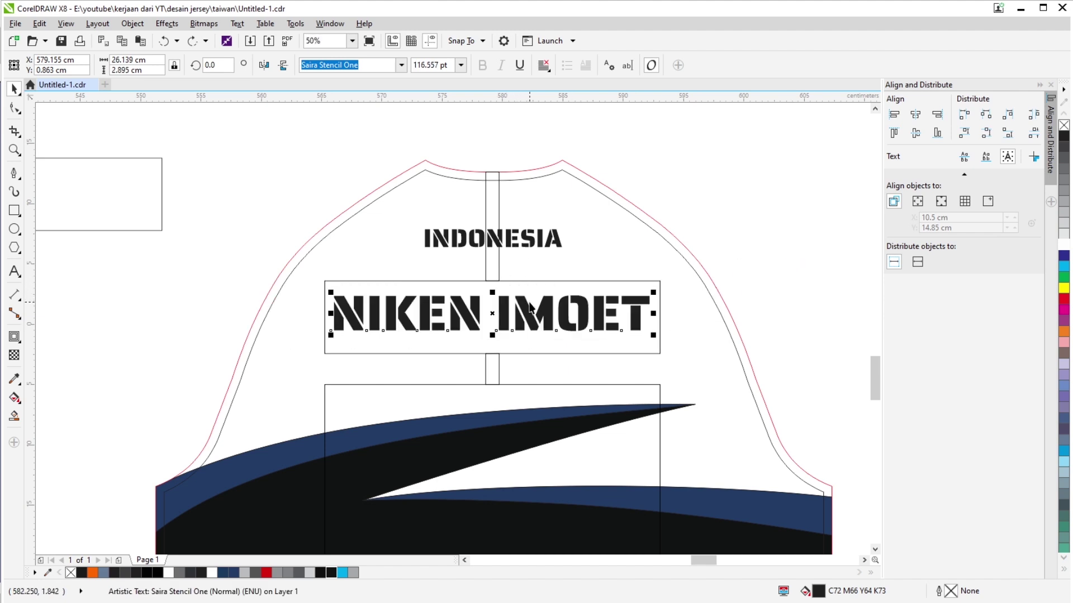
left_click(756, 270)
left_click(643, 312)
left_click(157, 60)
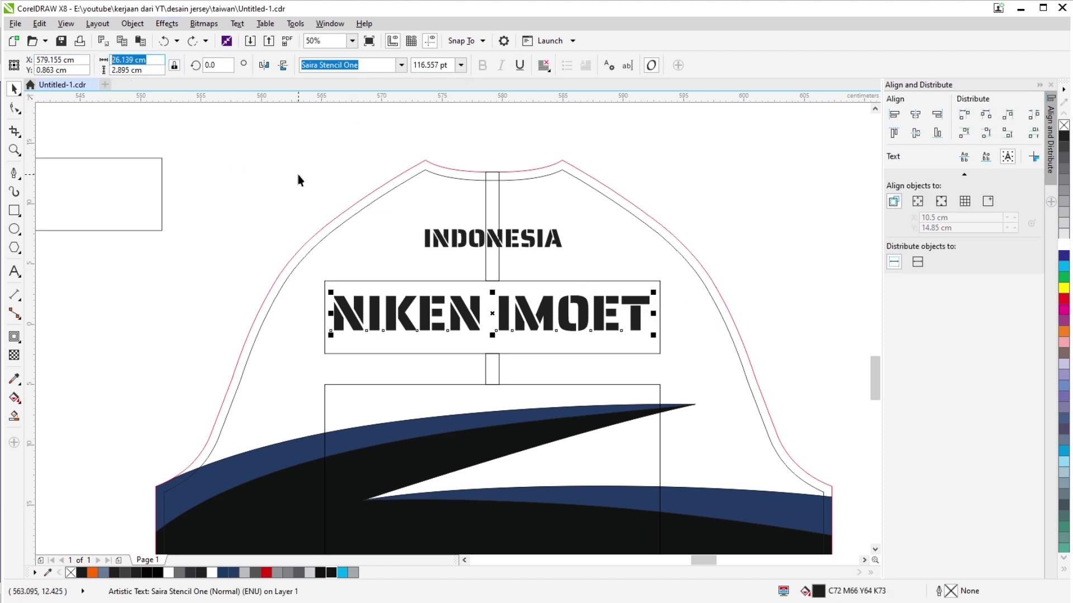
type("28")
key("Return")
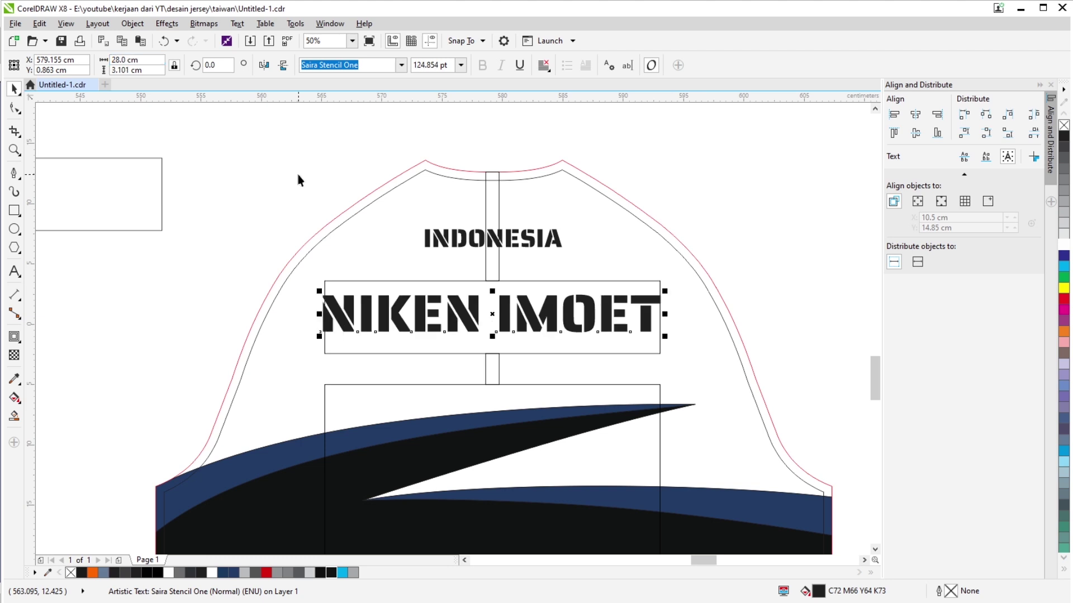
scroll(568, 274, "right", 1)
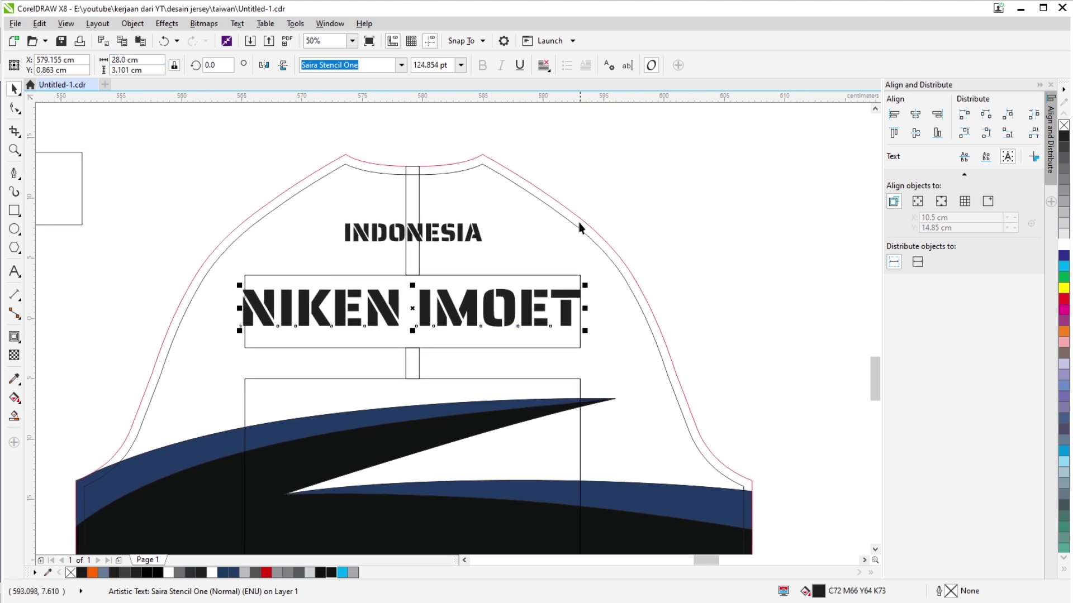
scroll(723, 208, "down", 2)
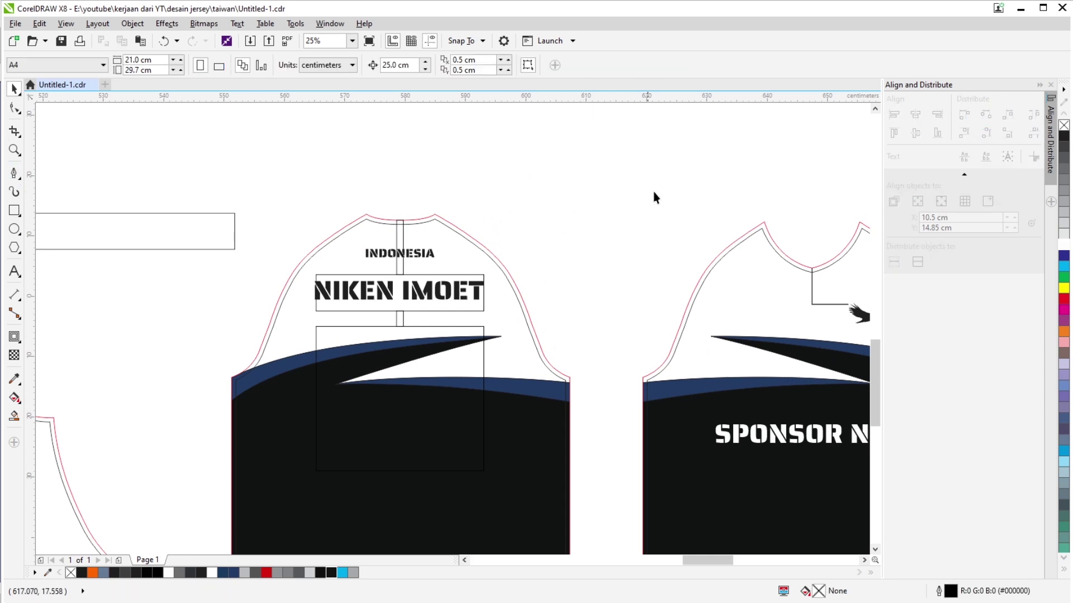
scroll(466, 276, "up", 1)
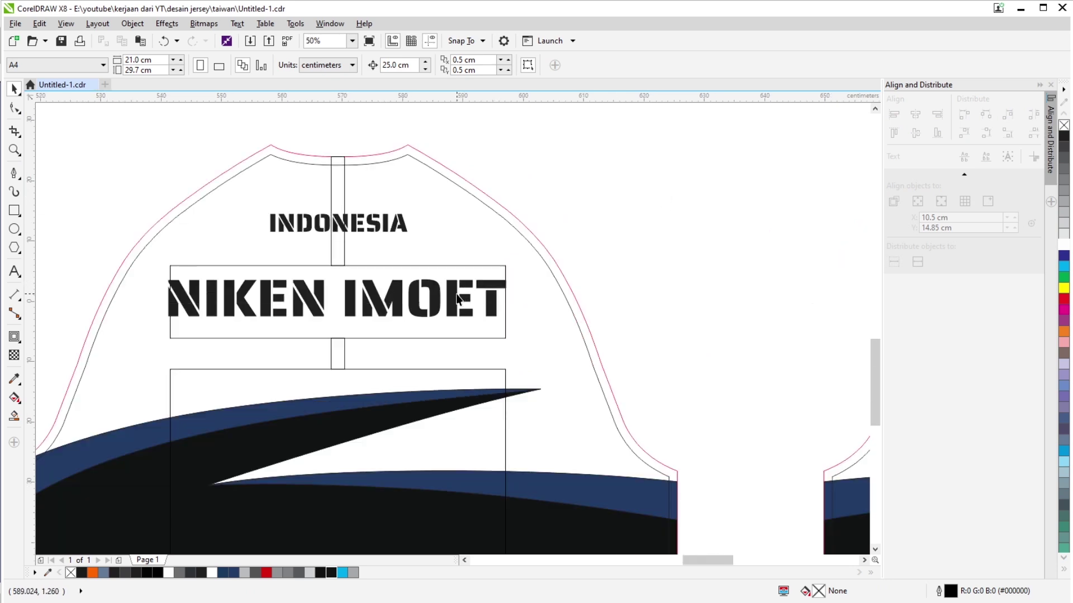
scroll(457, 297, "down", 1)
scroll(457, 297, "down", 1)
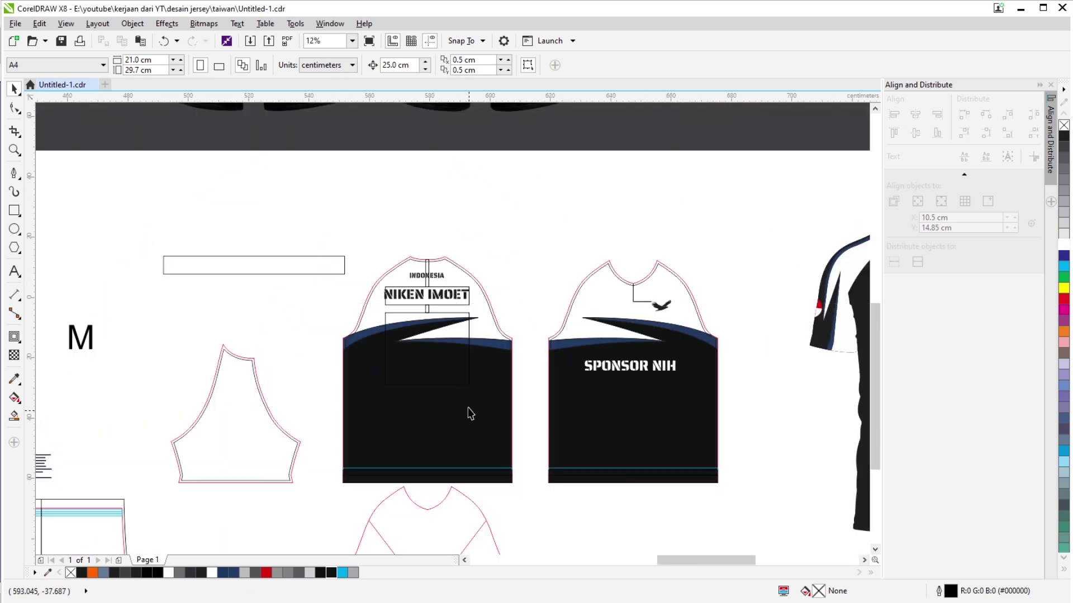
scroll(431, 310, "up", 2)
left_click(495, 296)
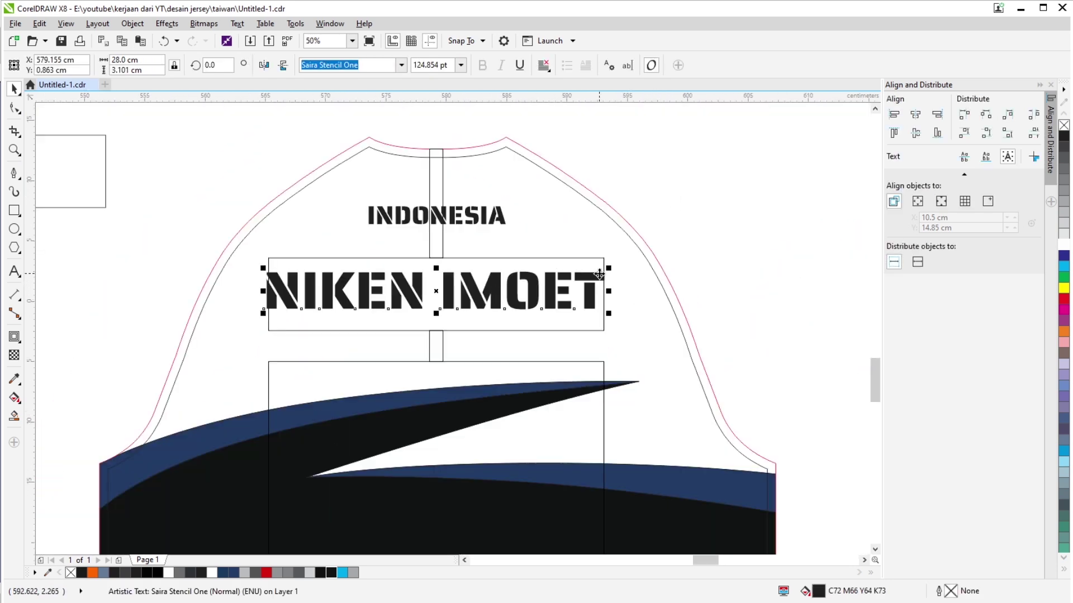
left_click(144, 59)
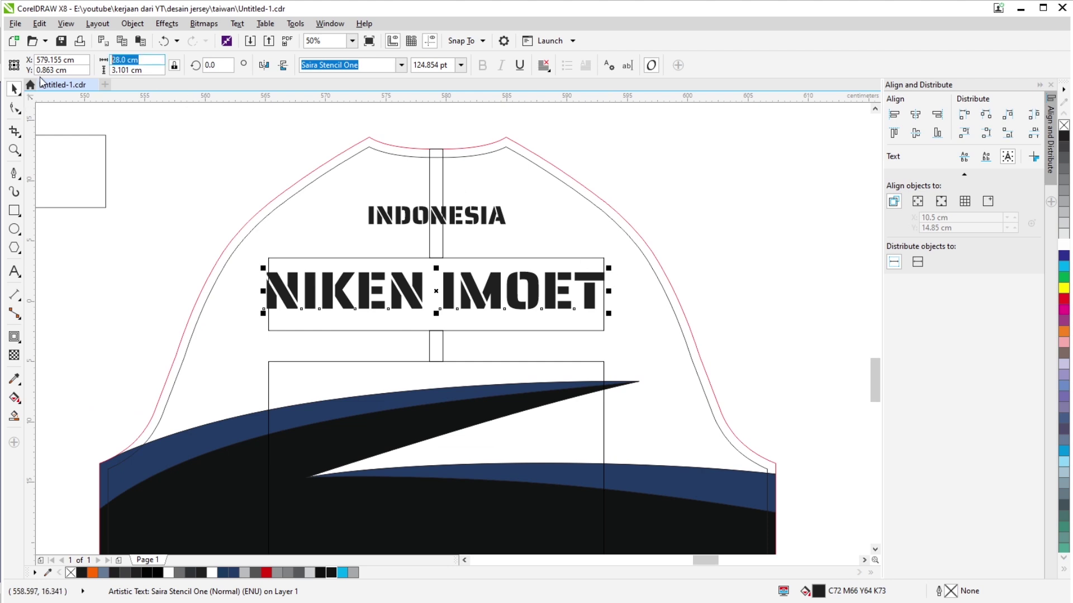
type("26")
key("Return")
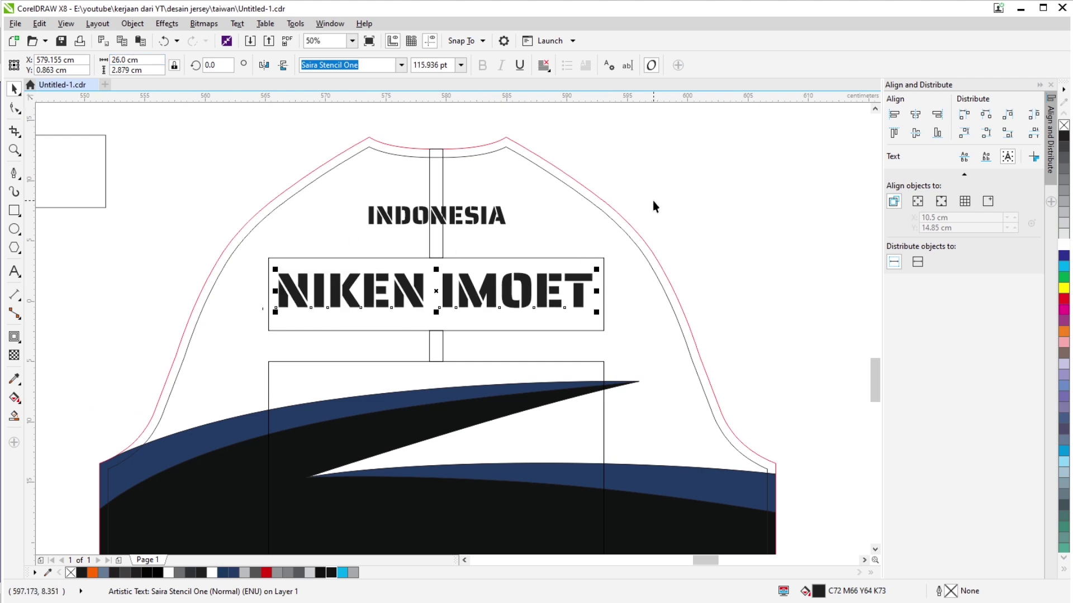
left_click(653, 202)
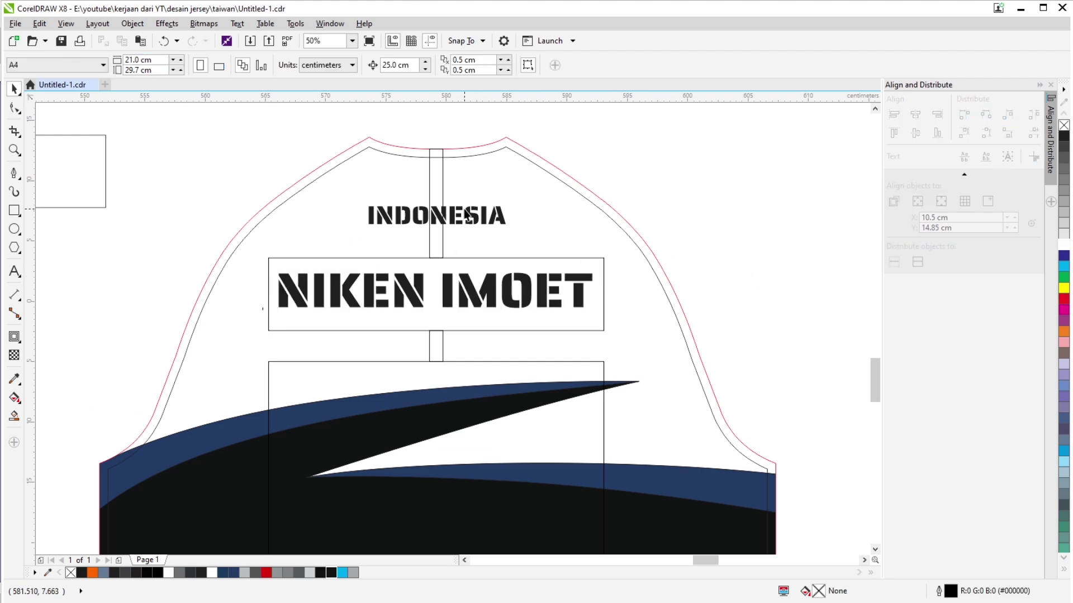
Widen the INDONESIA text to 12 cm.
scroll(466, 214, "up", 1)
left_click(469, 219)
left_click(134, 60)
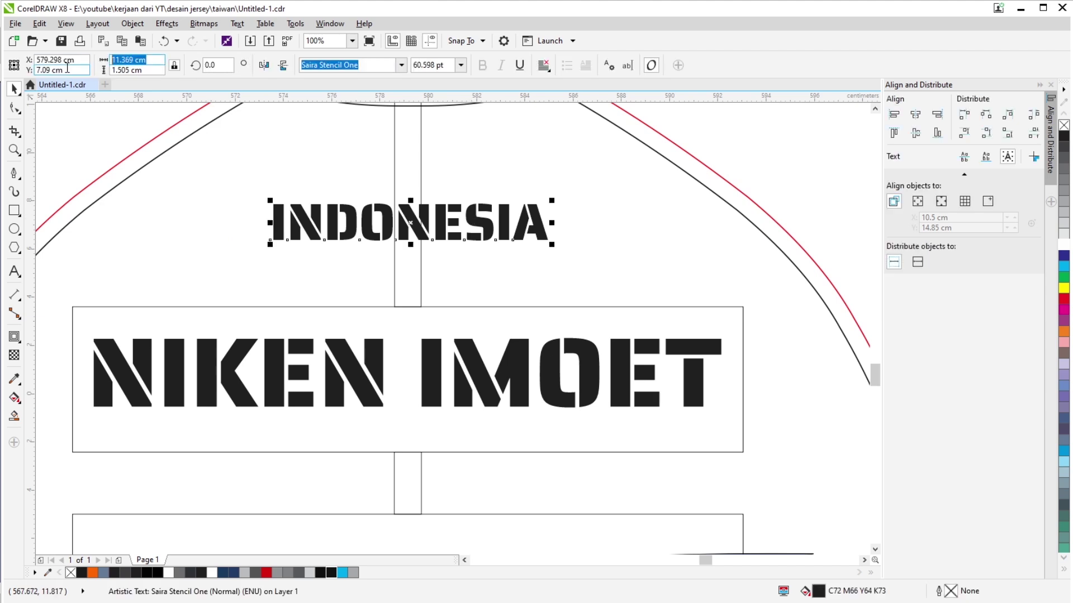
type("12")
key("Return")
scroll(347, 273, "down", 1)
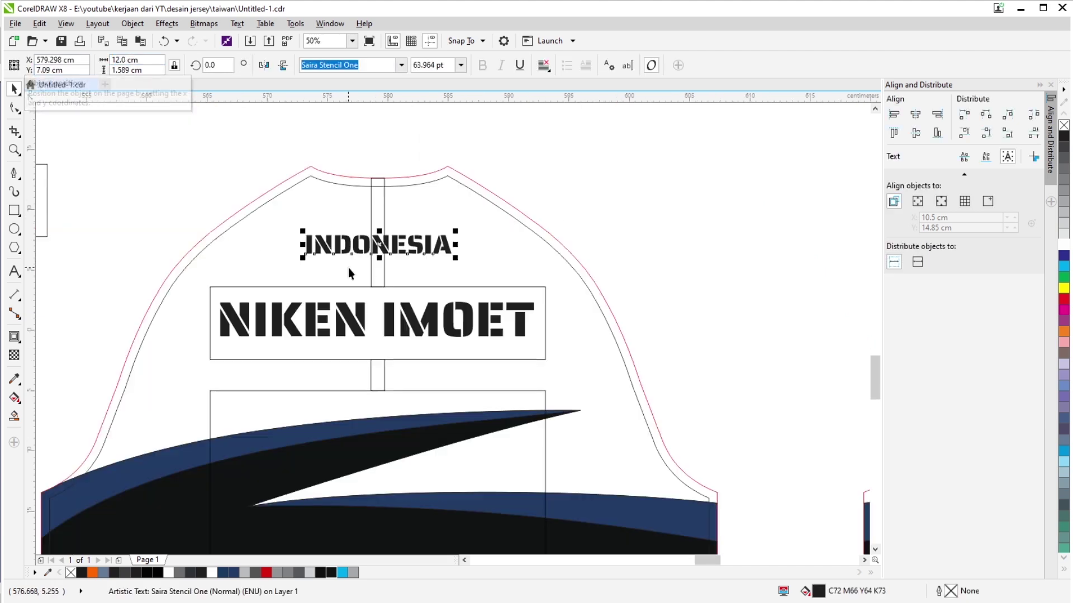
scroll(348, 270, "up", 1)
left_click(351, 362)
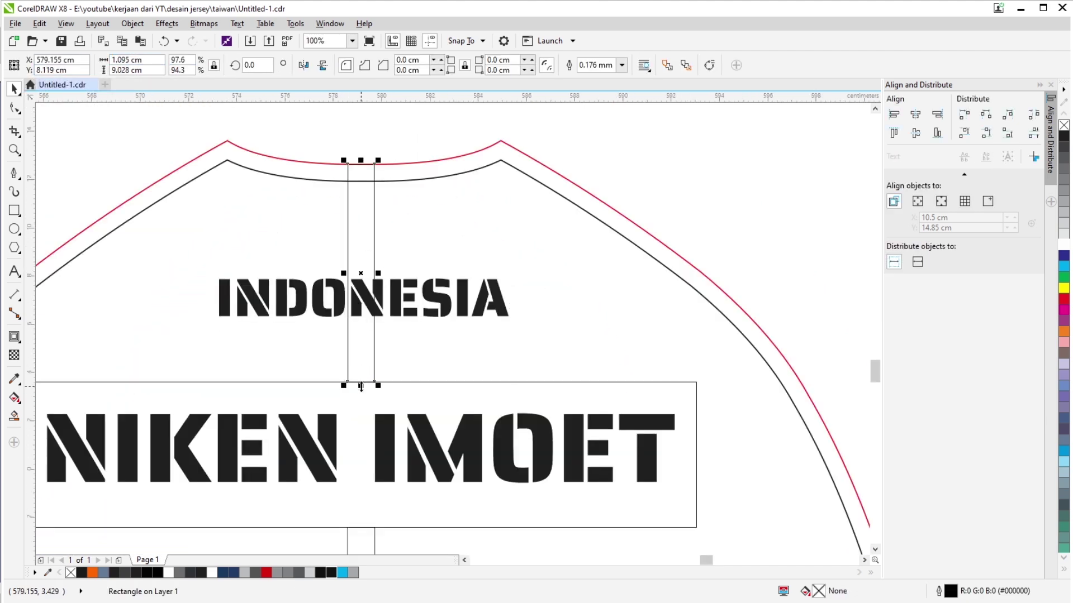
Shorten the narrow vertical guide rectangle to 7 cm tall.
left_click_drag(361, 385, 361, 246)
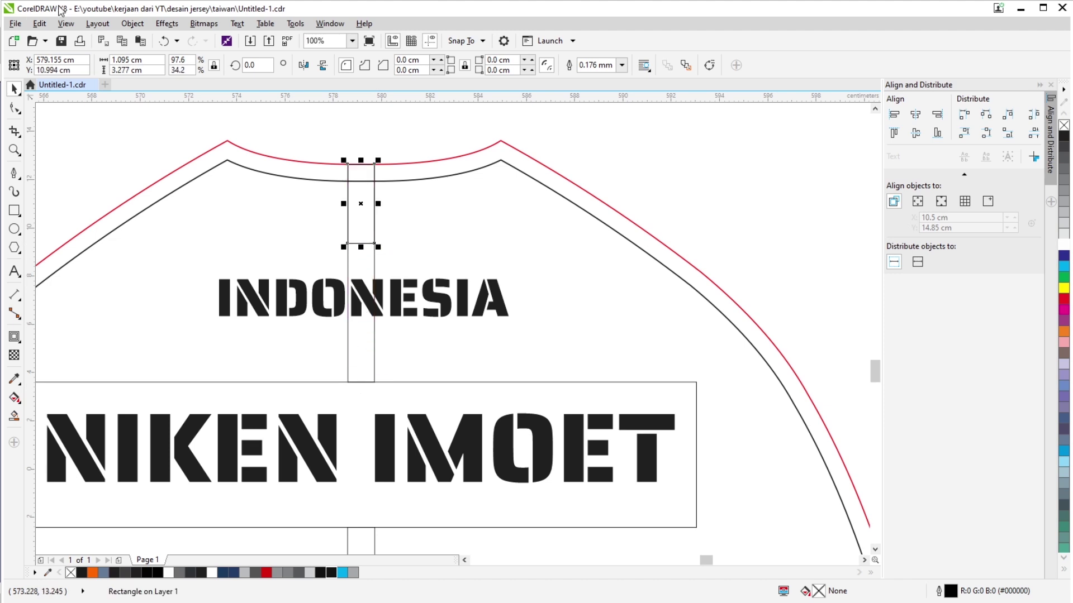
left_click(137, 70)
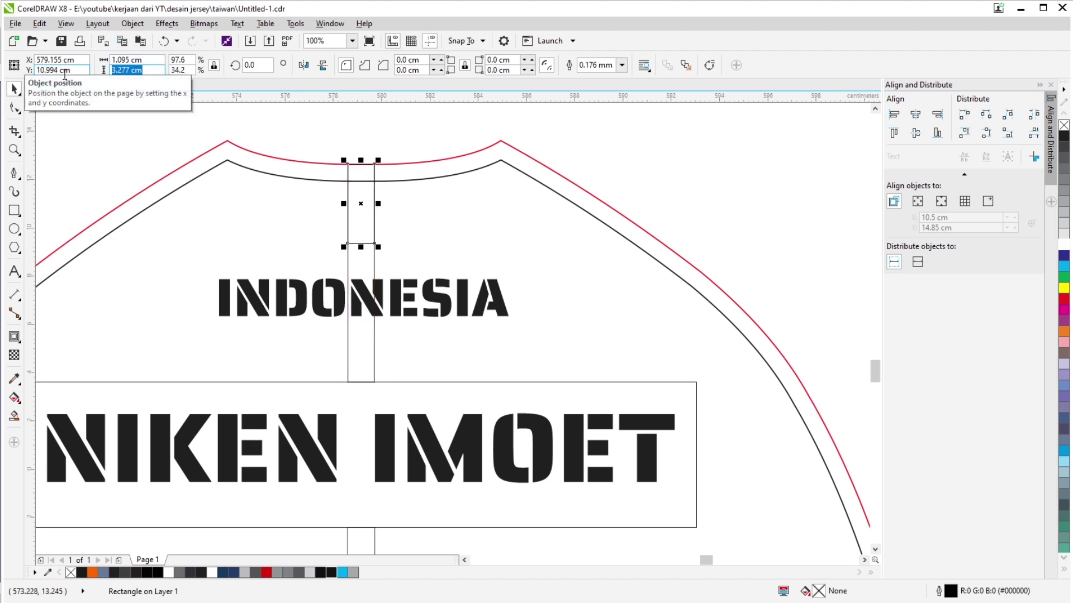
type("7")
key("Return")
Resize the neck rectangle to 5 cm tall with its top on the neckline.
scroll(291, 239, "up", 1)
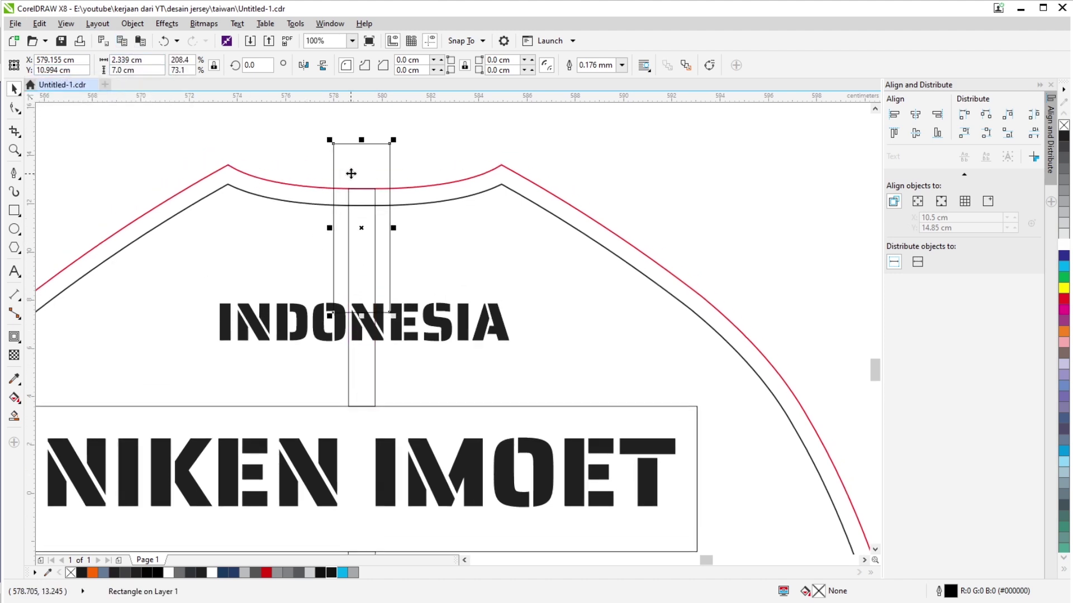
left_click_drag(363, 145, 361, 189)
left_click_drag(361, 361, 366, 324)
left_click(127, 70)
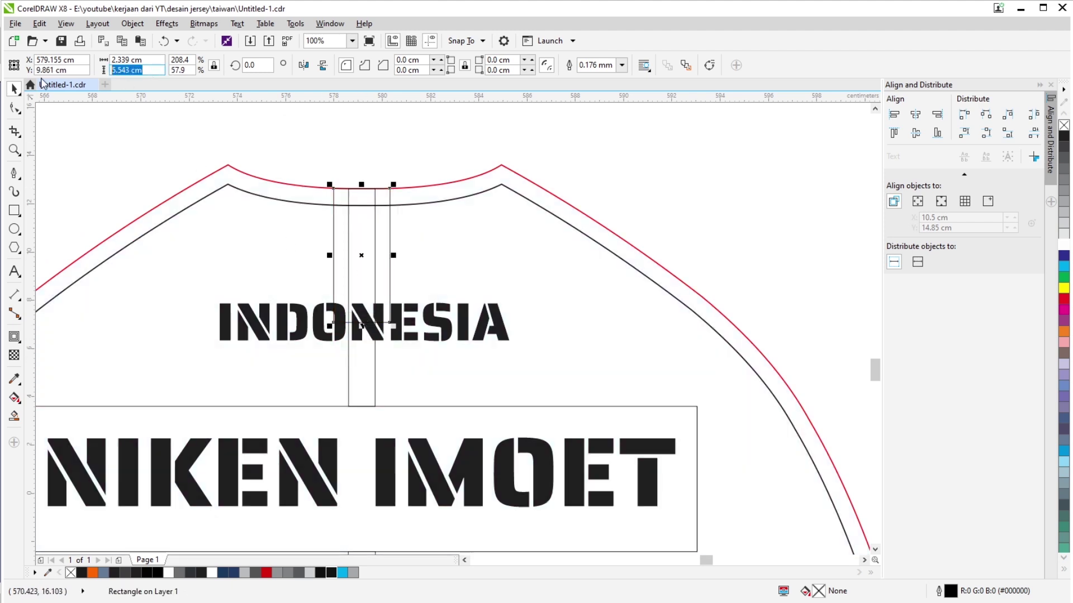
type("5")
key("Return")
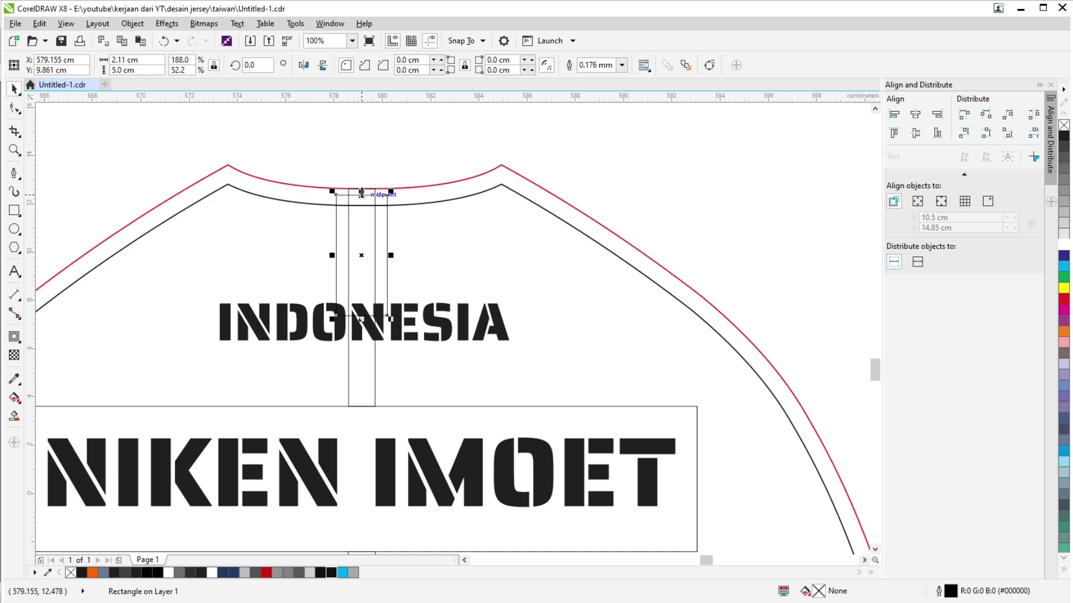
left_click_drag(363, 194, 366, 187)
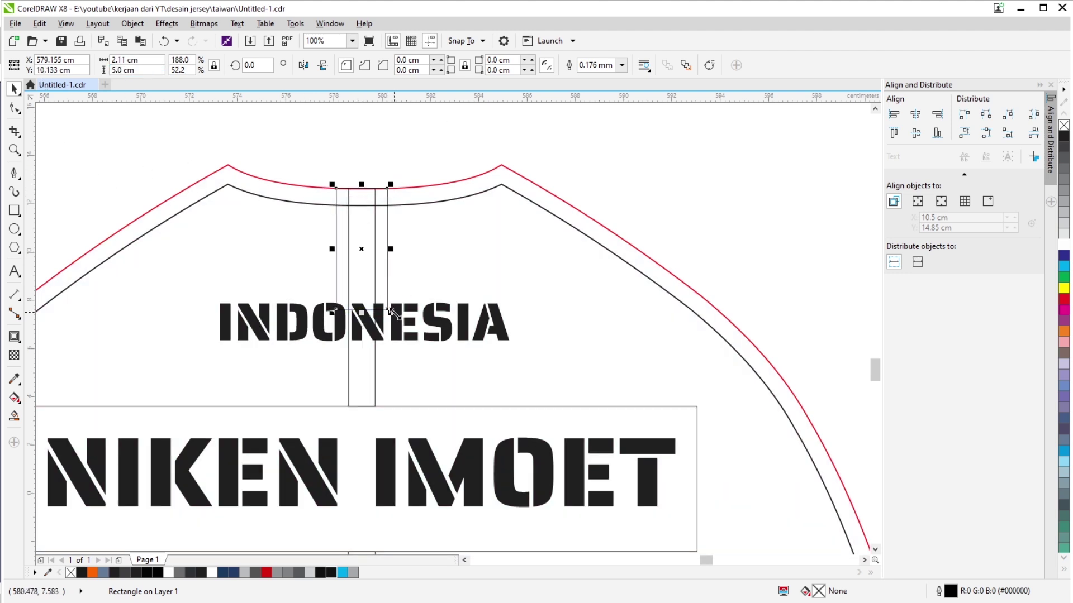
Nudge the INDONESIA text slightly and narrow it to 11 cm wide.
scroll(398, 324, "up", 1)
left_click(398, 324)
left_click_drag(398, 323, 406, 310)
scroll(406, 311, "down", 1)
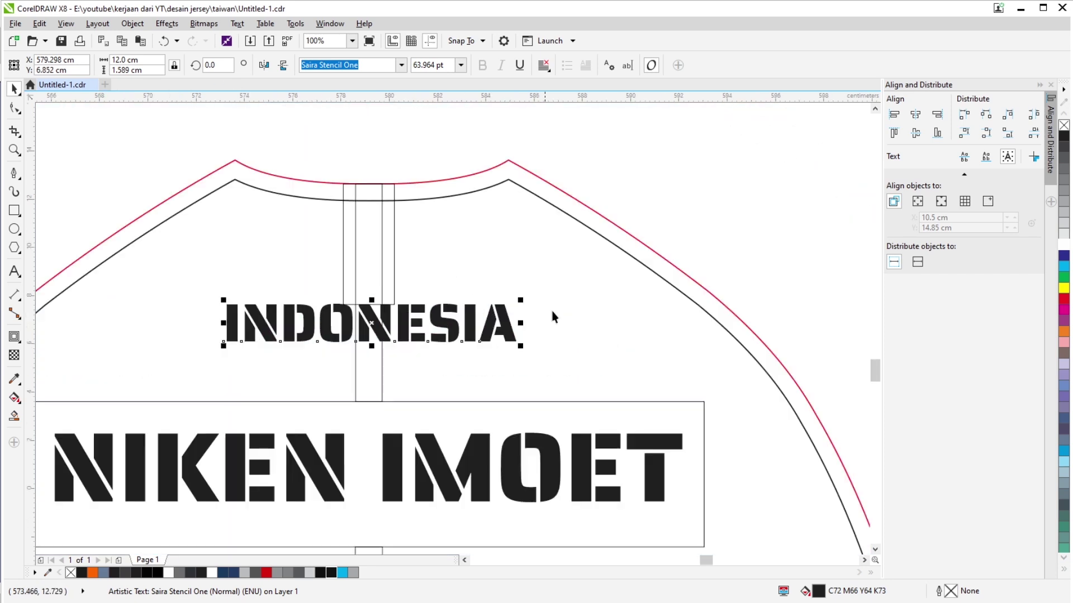
left_click(146, 60)
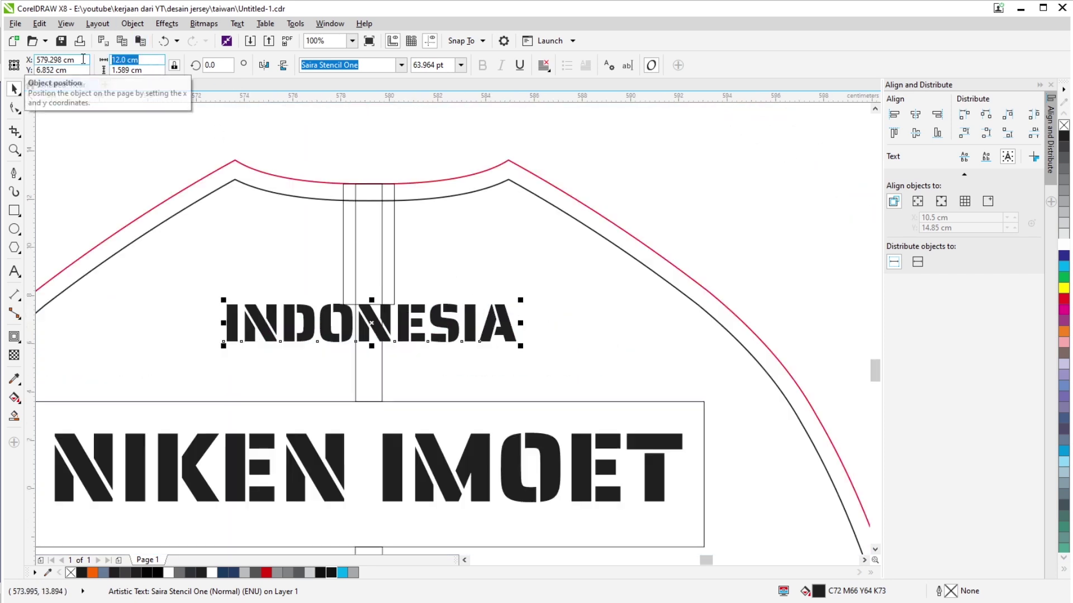
type("11")
key("Return")
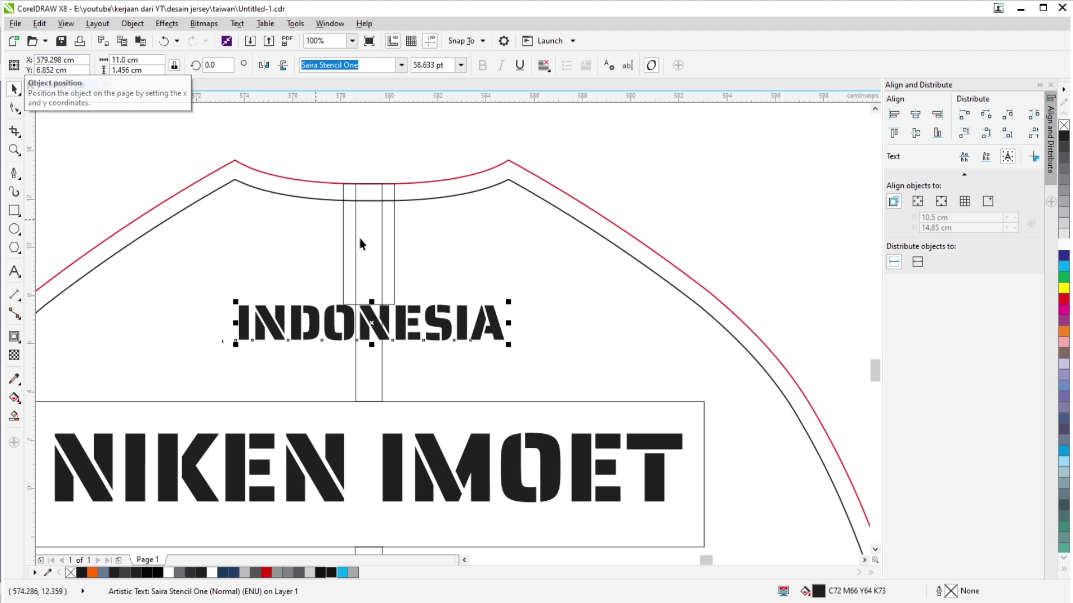
Undo the last two guide rectangle moves.
left_click(386, 240)
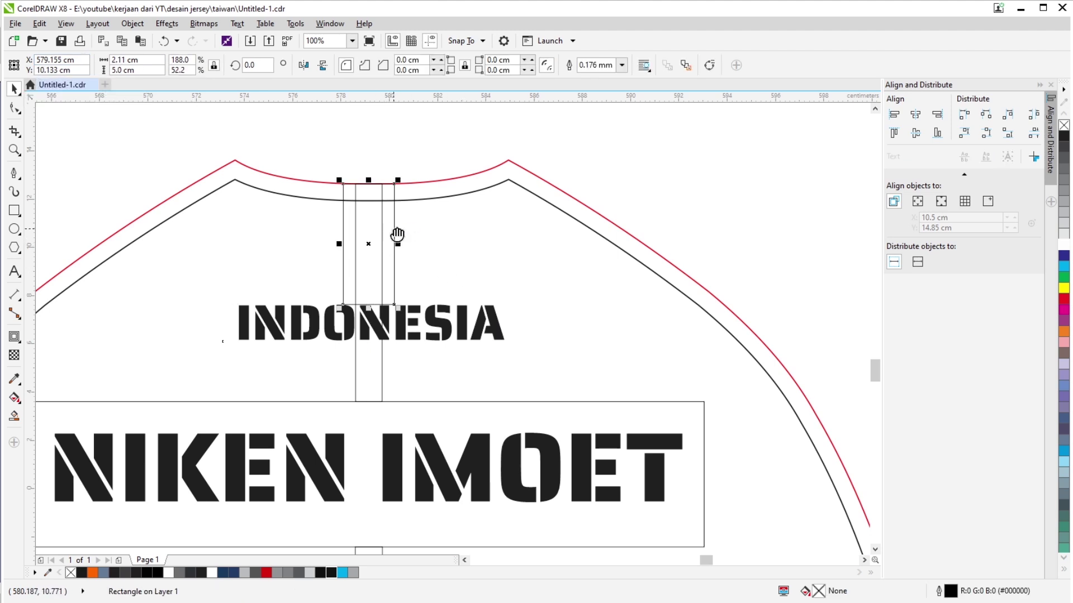
scroll(397, 232, "up", 1)
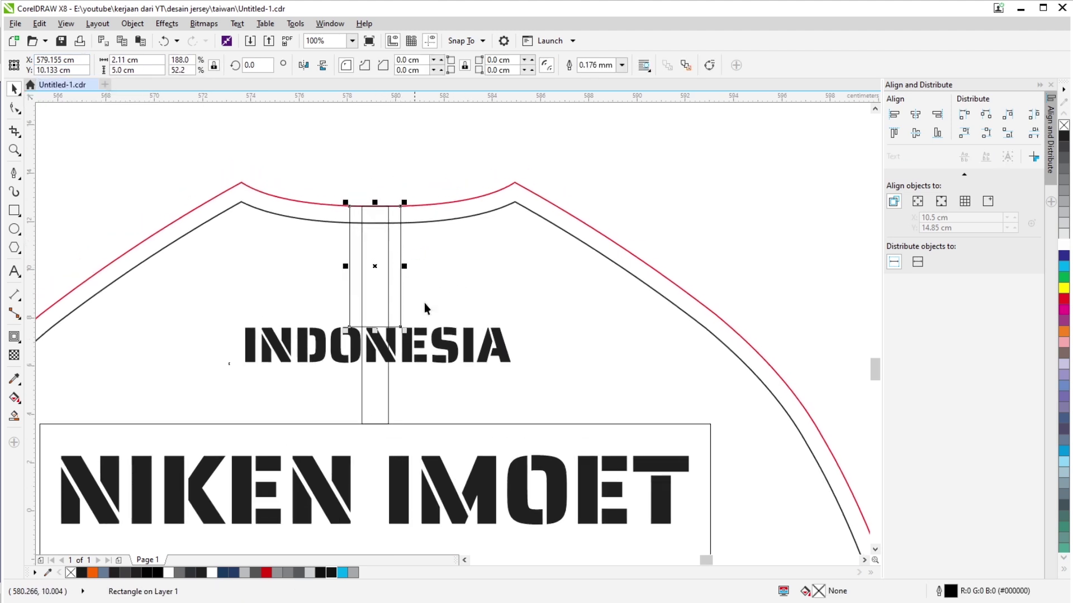
scroll(408, 317, "down", 4)
scroll(420, 273, "up", 3)
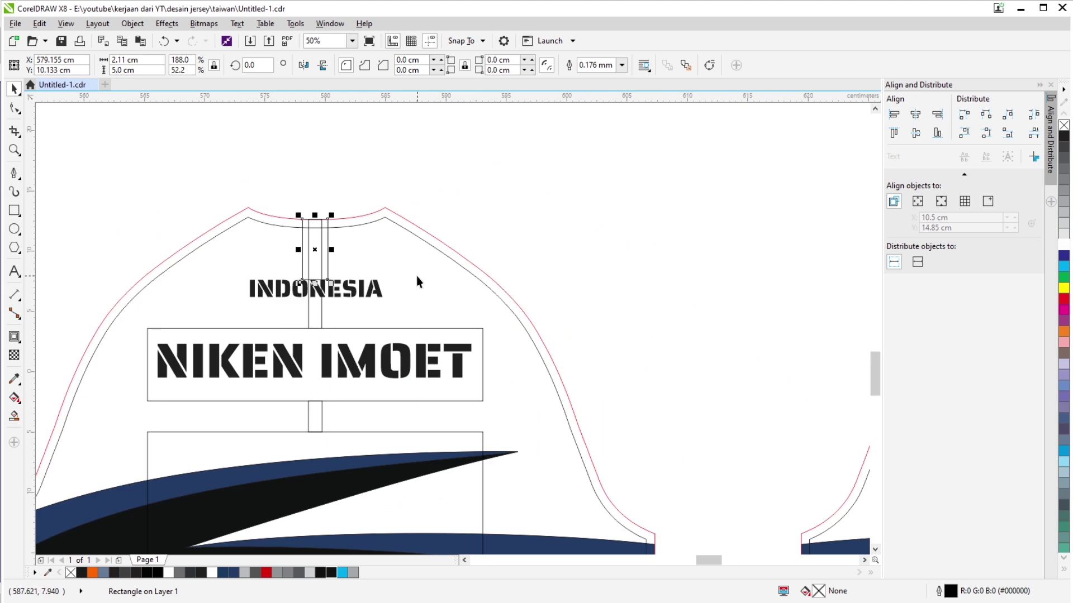
scroll(350, 292, "left", 3)
left_click(322, 305)
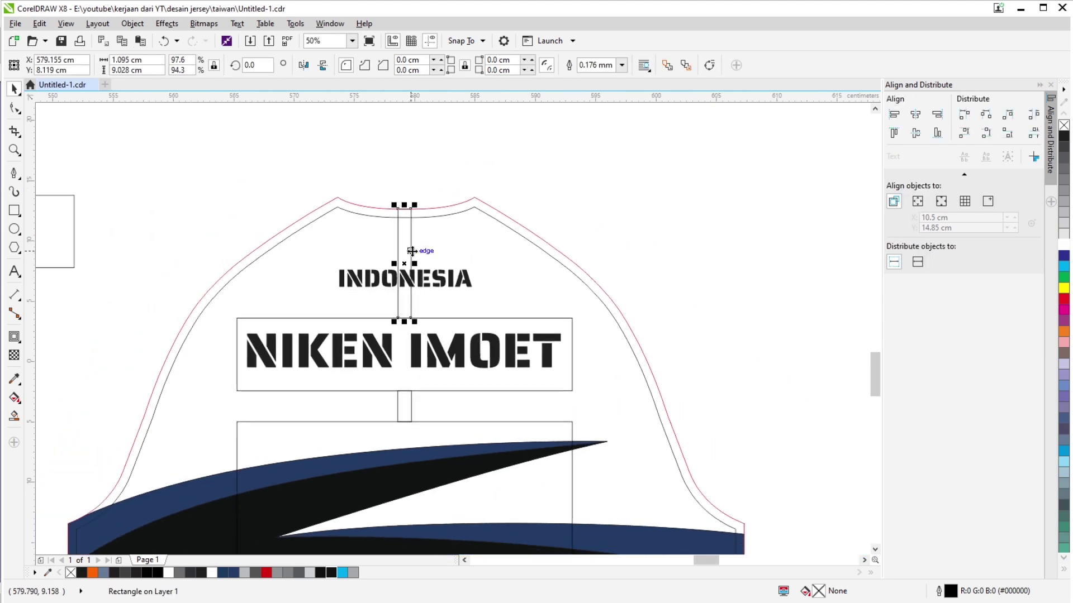
scroll(419, 249, "left", 3)
key("ctrl+z")
key("ctrl+z")
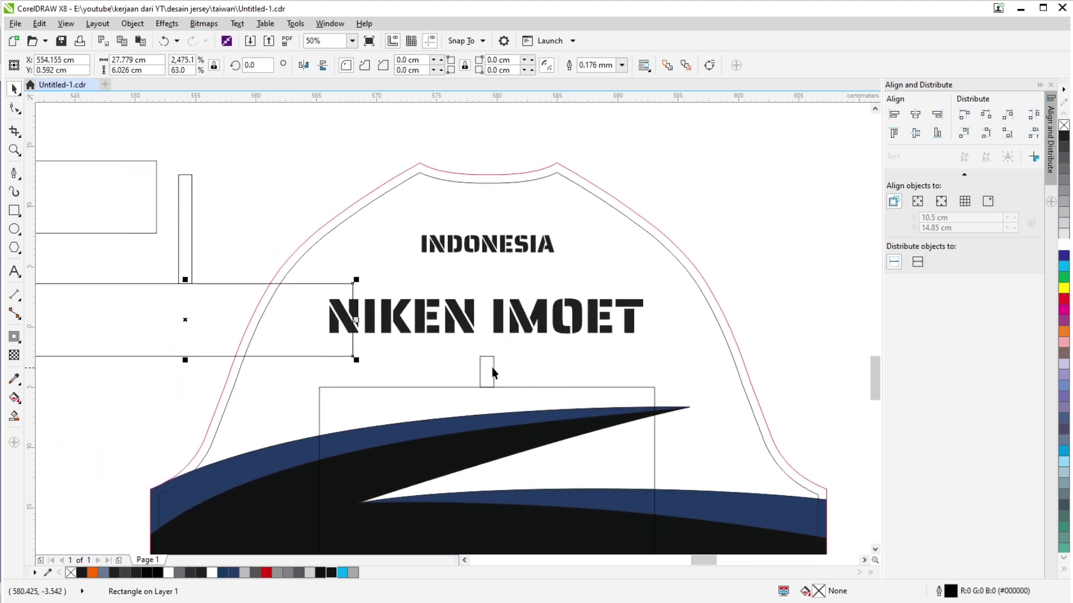
key("ctrl+z")
key("ctrl+z")
scroll(688, 324, "down", 1)
left_click_drag(279, 190, 543, 534)
scroll(543, 535, "down", 1)
key("Left")
key("Left")
key("Left")
key("Left")
key("Left")
key("Left")
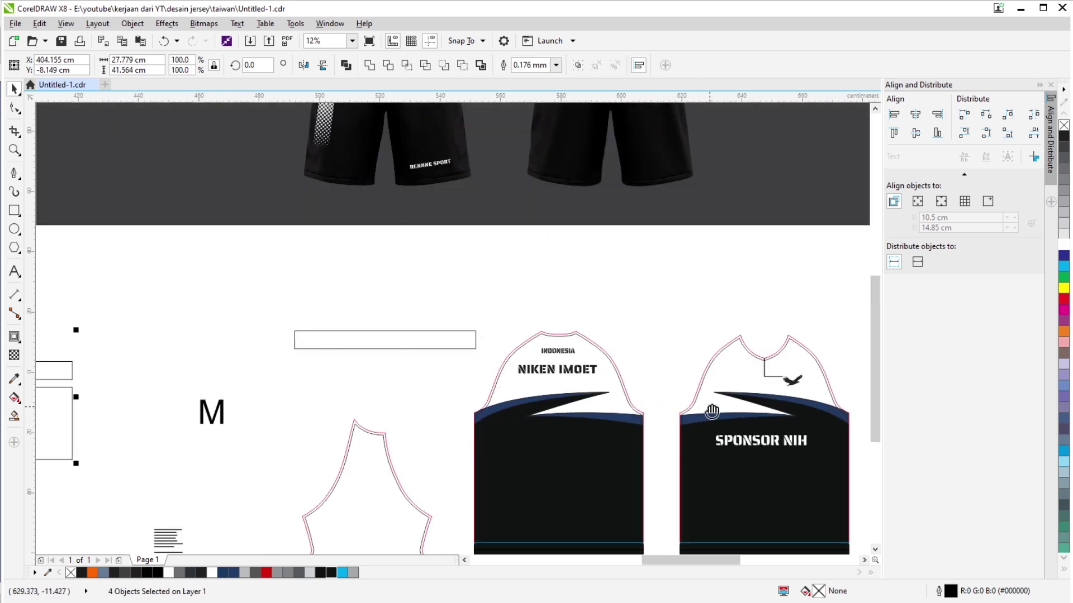
scroll(517, 296, "right", 3)
scroll(517, 296, "up", 1)
left_click_drag(477, 223, 630, 302)
scroll(504, 290, "down", 1)
key("Left")
key("Left")
key("Left")
key("Left")
key("Left")
key("Left")
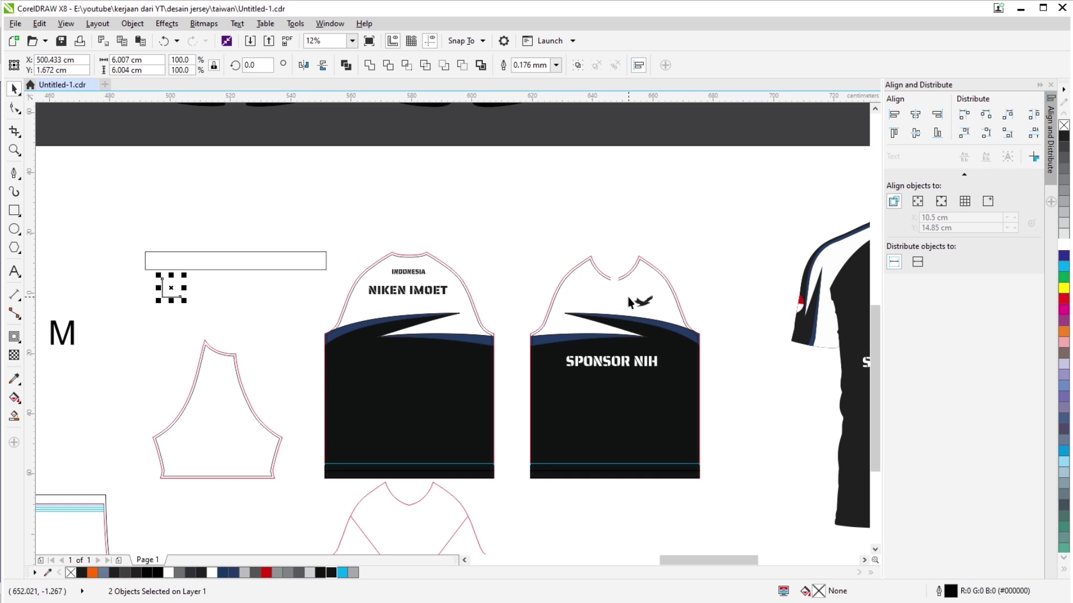
scroll(473, 453, "down", 2)
left_click(427, 440)
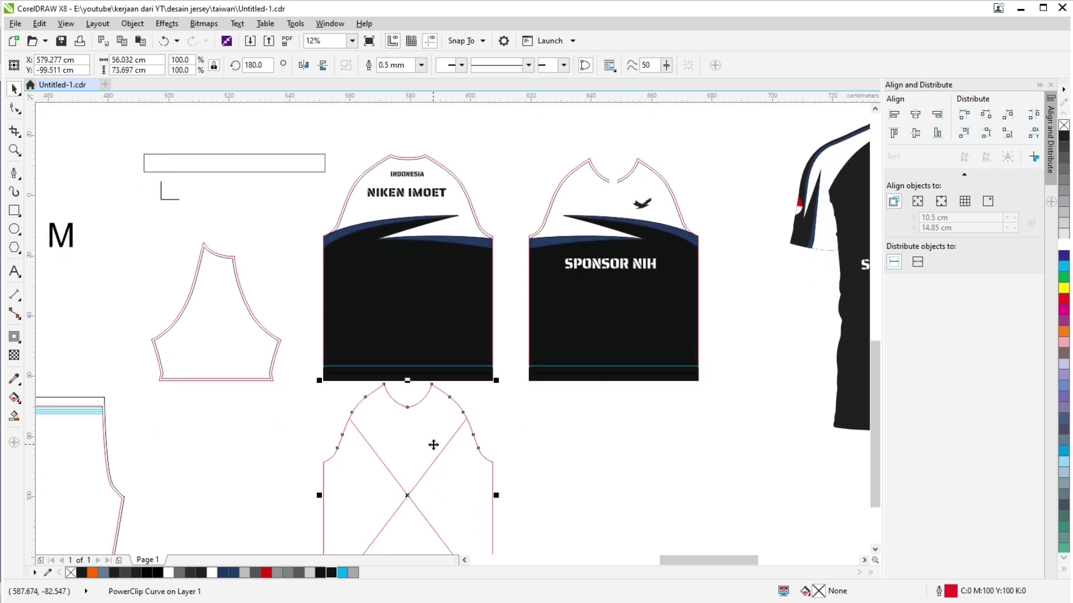
key("Delete")
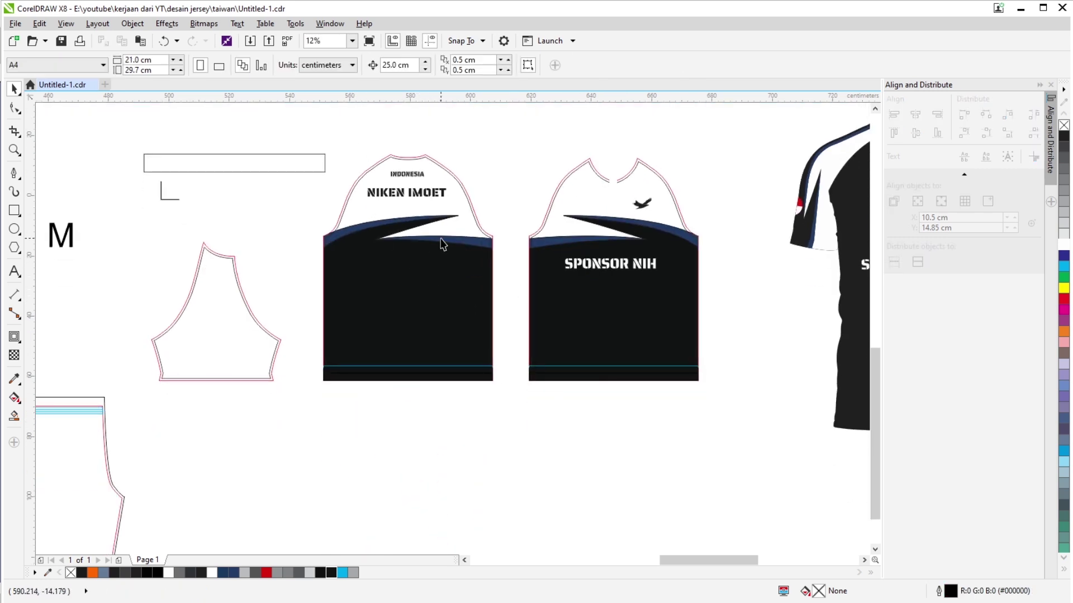
scroll(447, 240, "up", 2)
scroll(441, 175, "down", 3)
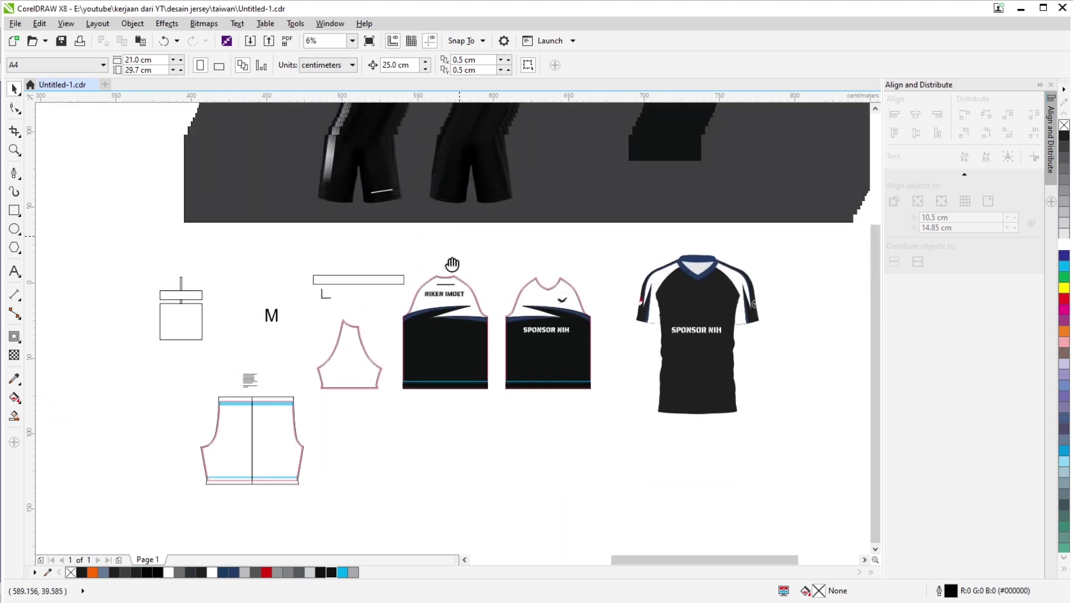
left_click_drag(452, 264, 399, 454)
scroll(417, 212, "up", 2)
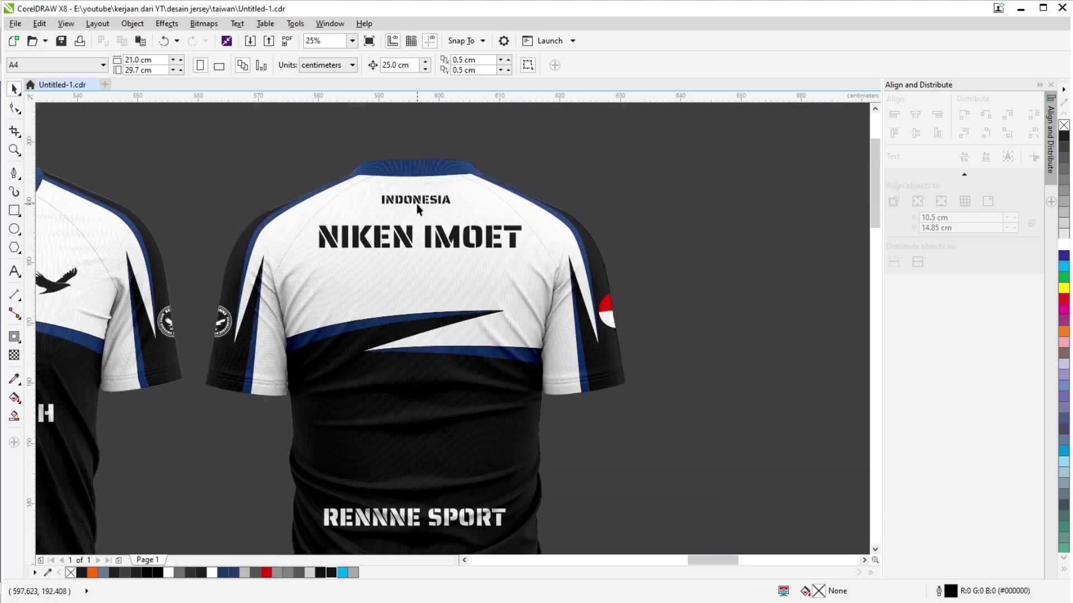
scroll(424, 365, "down", 2)
scroll(424, 365, "down", 4)
scroll(400, 407, "up", 2)
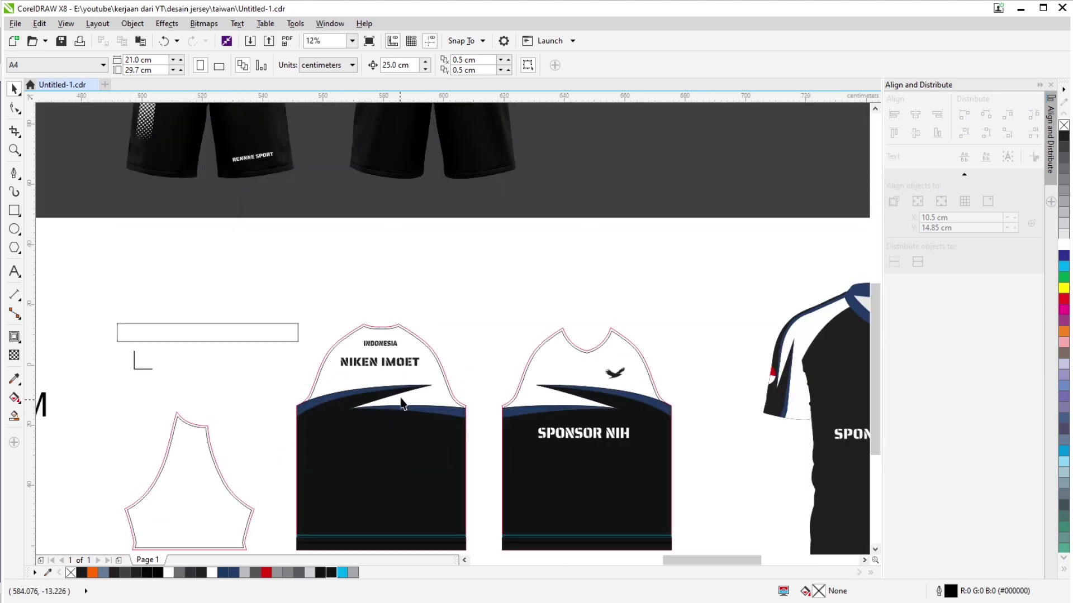
scroll(400, 366, "up", 2)
scroll(371, 298, "down", 2)
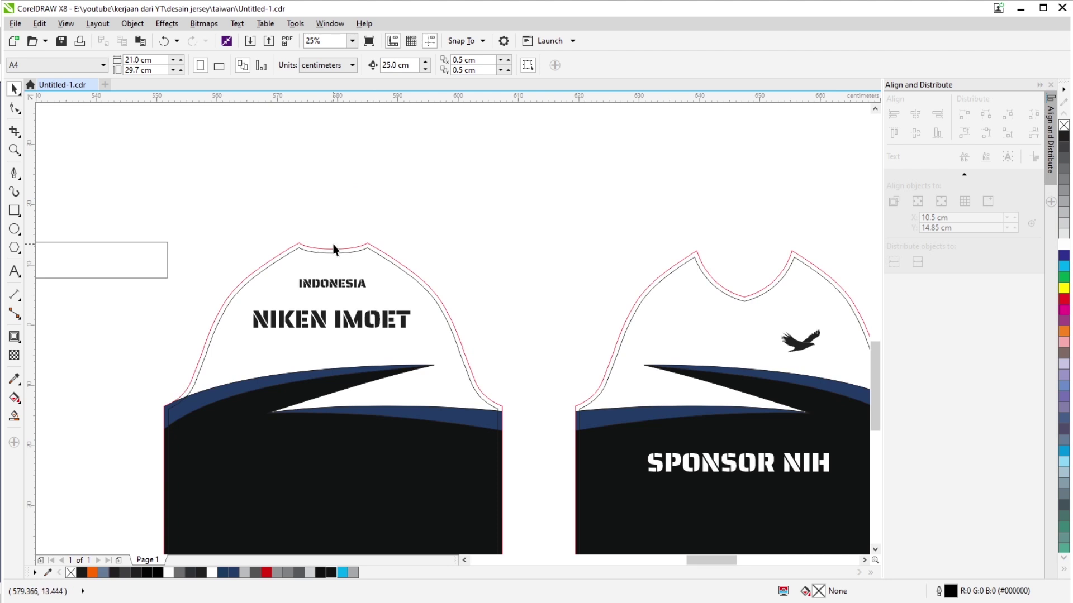
scroll(340, 286, "up", 3)
scroll(411, 308, "down", 2)
left_click_drag(465, 377, 500, 313)
scroll(500, 313, "up", 1)
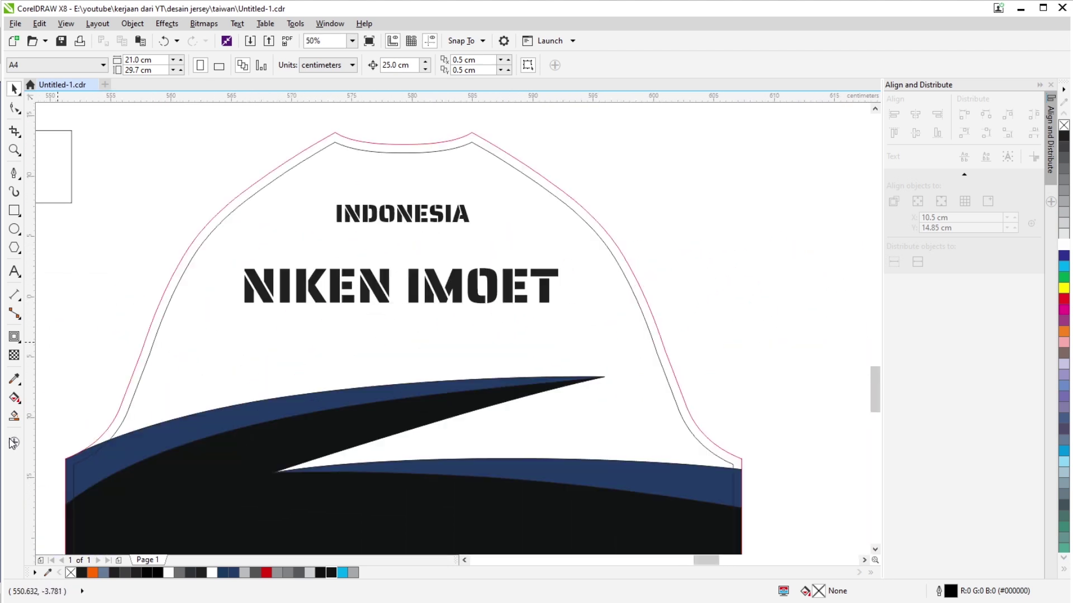
left_click(15, 379)
scroll(360, 265, "up", 2)
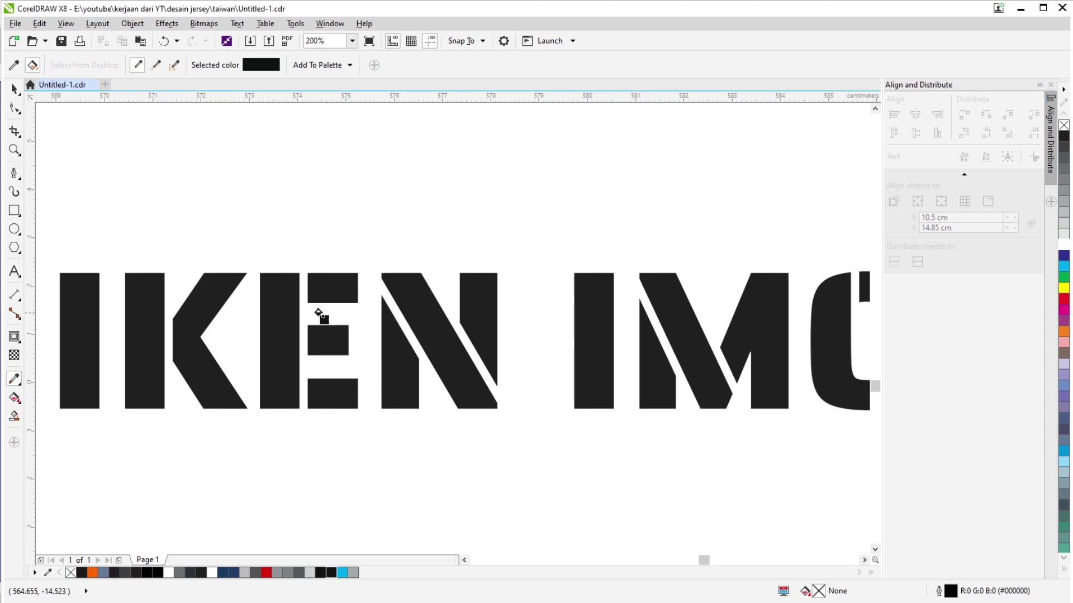
scroll(294, 302, "down", 1)
scroll(347, 268, "up", 1)
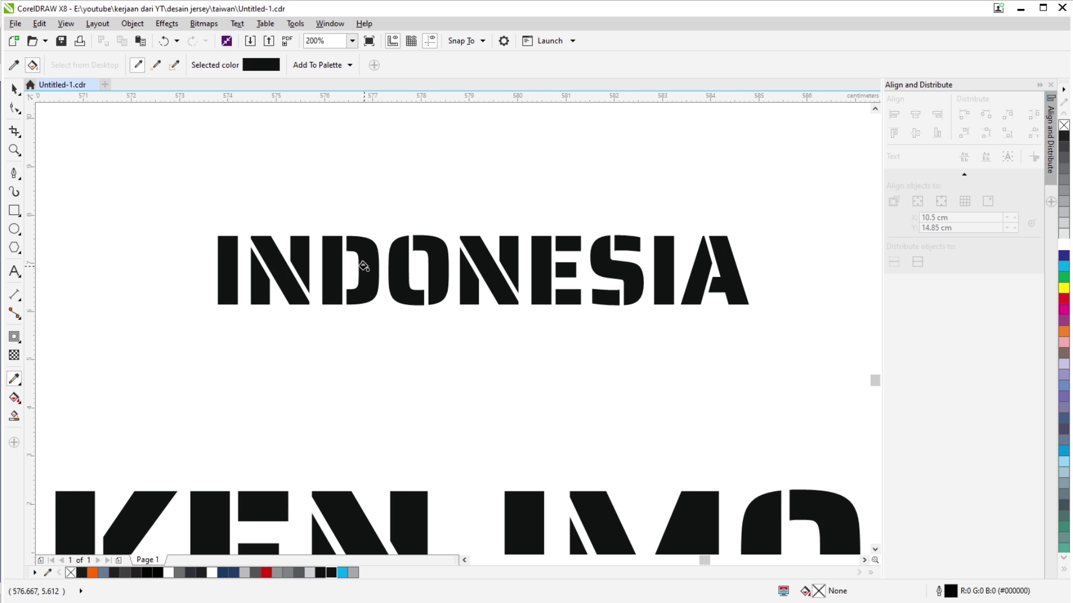
scroll(364, 266, "down", 4)
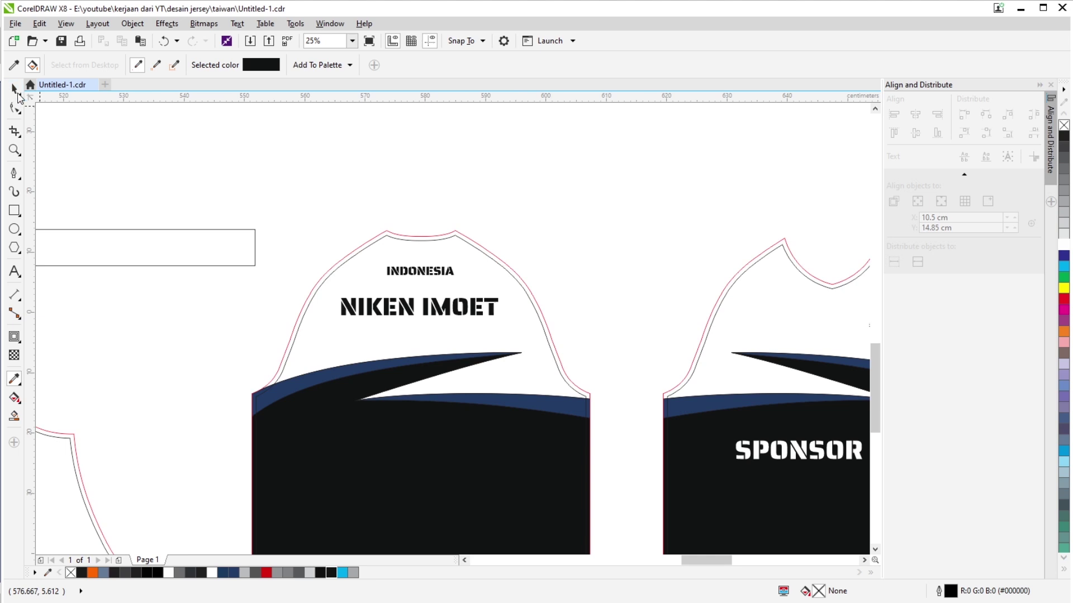
left_click(17, 92)
scroll(646, 287, "down", 2)
scroll(395, 270, "up", 1)
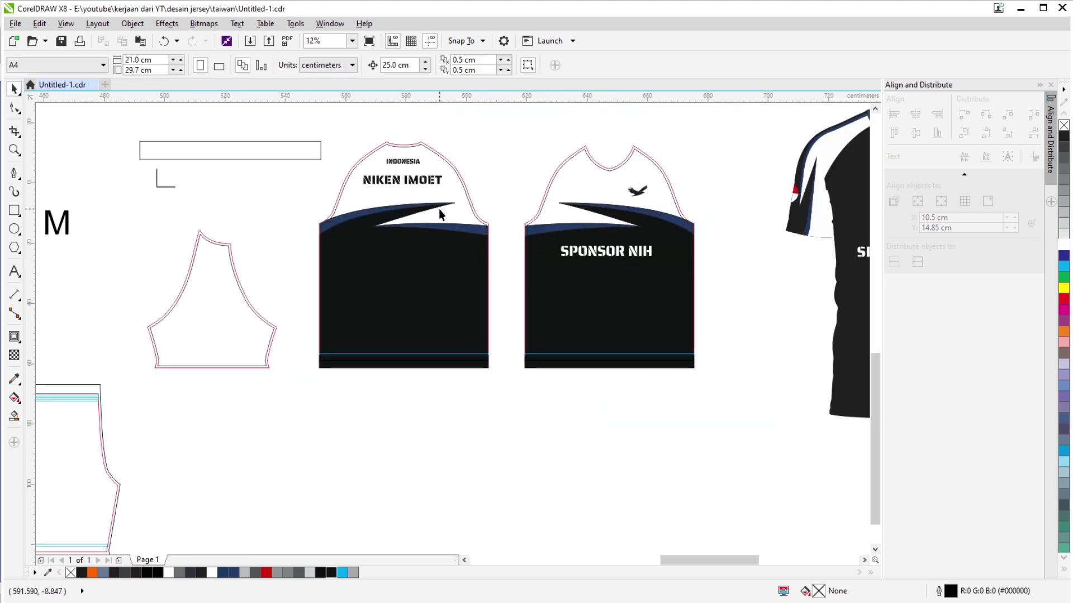
scroll(654, 330, "down", 2)
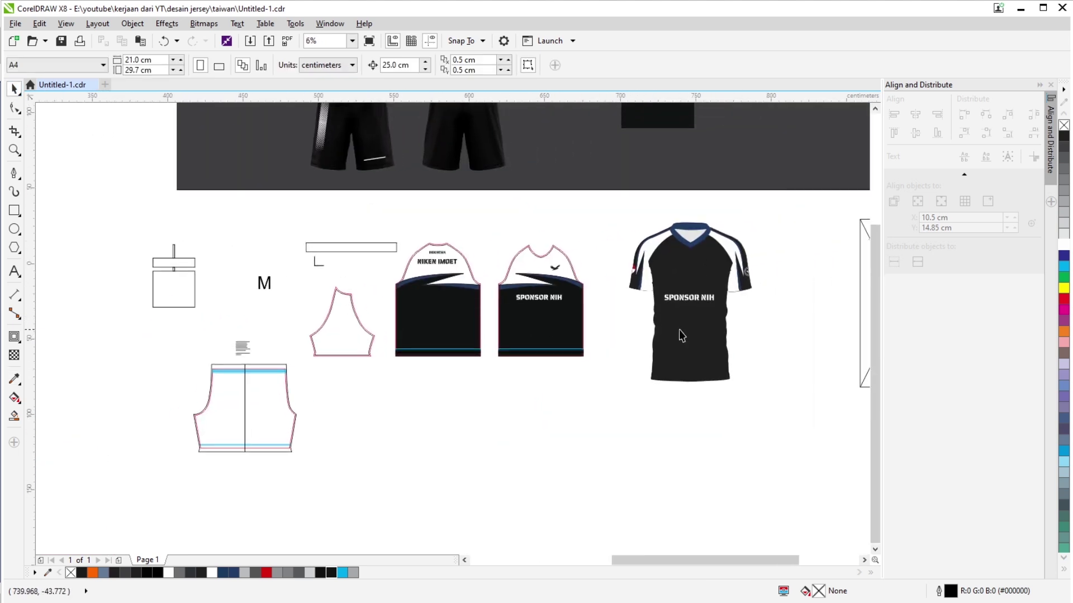
Move the sleeve piece down and to the right, then undo the move.
left_click(362, 354)
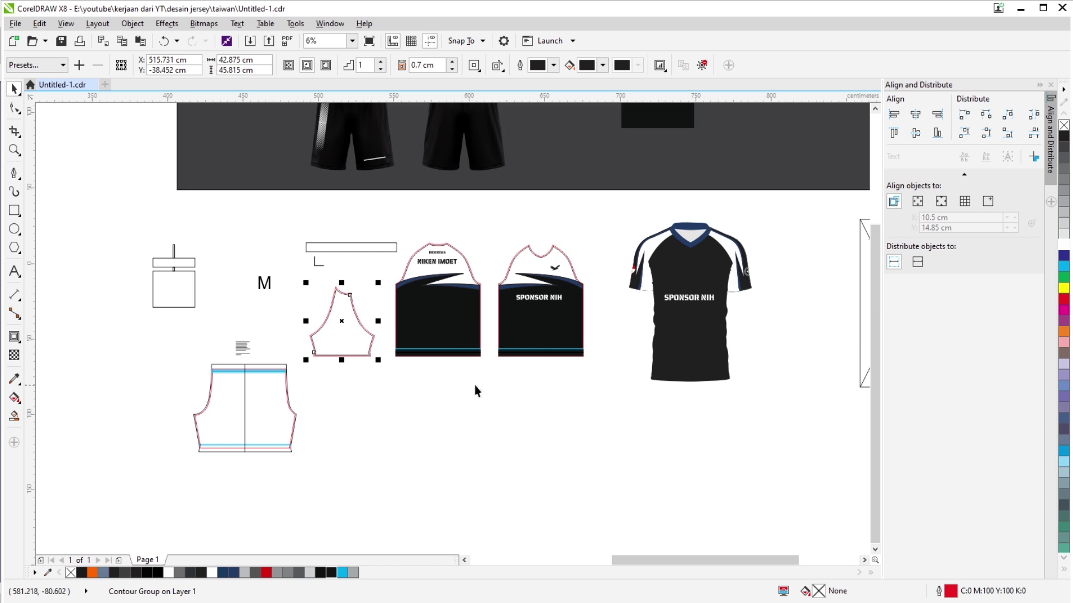
scroll(476, 390, "down", 1)
scroll(302, 391, "up", 1)
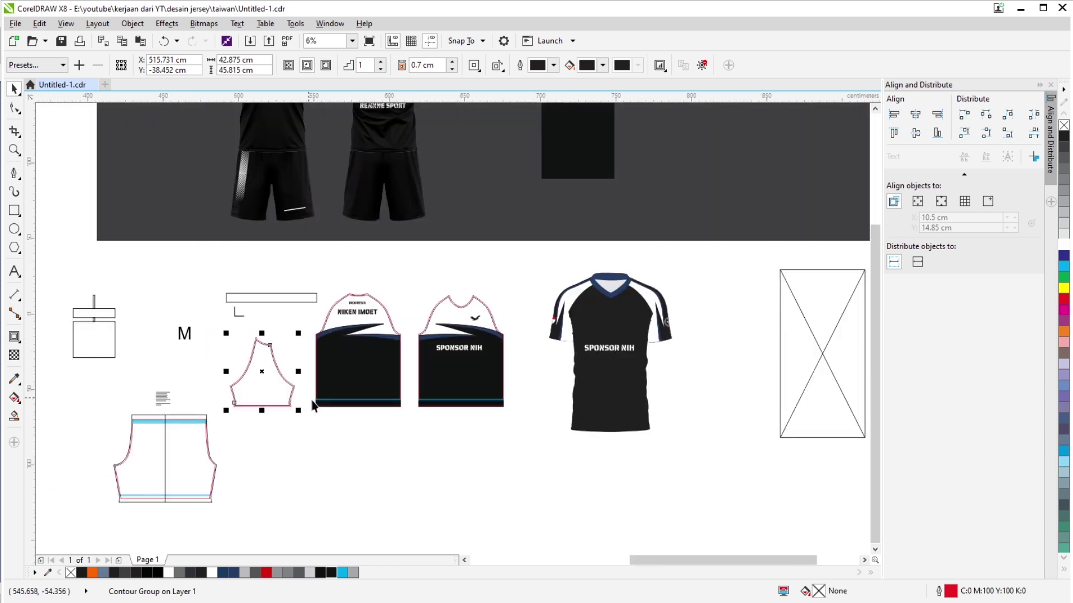
scroll(644, 360, "up", 2)
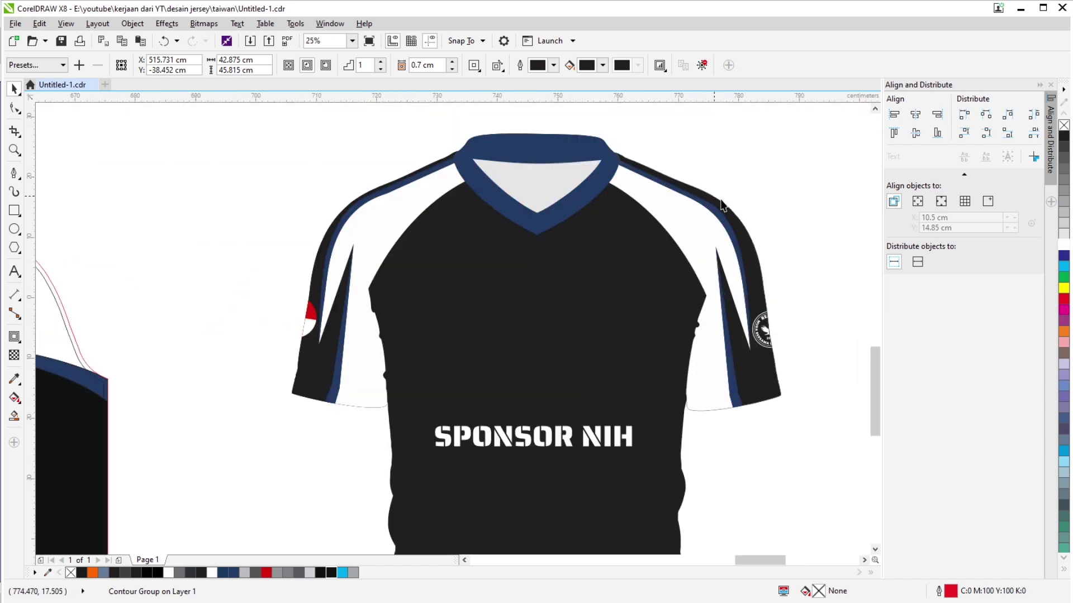
scroll(736, 239, "down", 3)
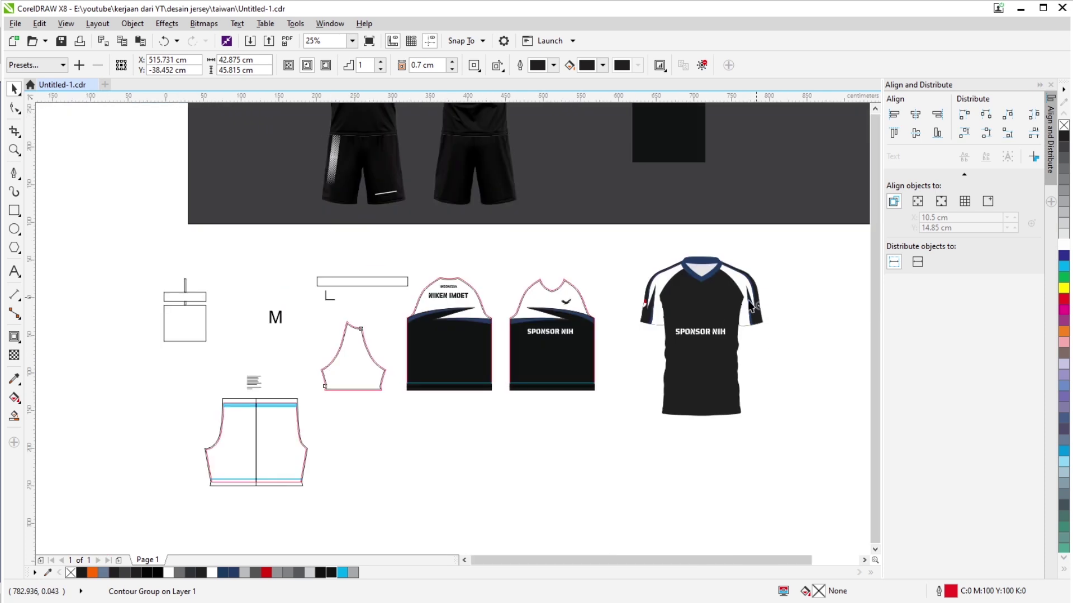
scroll(545, 352, "up", 2)
scroll(400, 309, "down", 3)
scroll(400, 309, "right", 5)
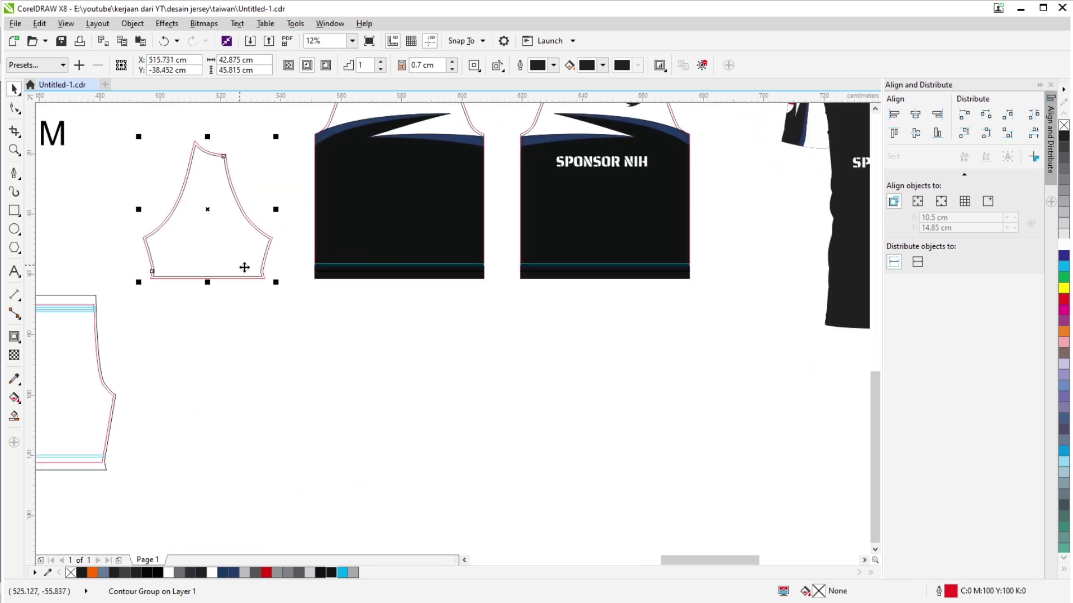
left_click_drag(216, 232, 279, 355)
scroll(301, 380, "up", 3)
scroll(302, 380, "left", 3)
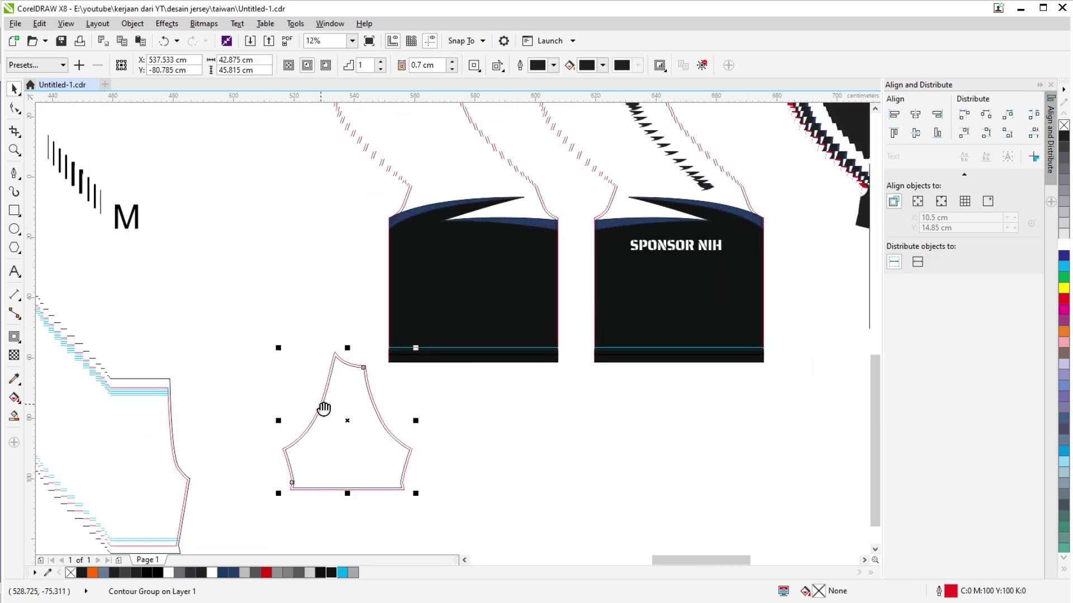
key("ctrl+z")
Drop a copy of the sleeve below, then undo the copy.
scroll(406, 431, "down", 1)
scroll(405, 431, "right", 1)
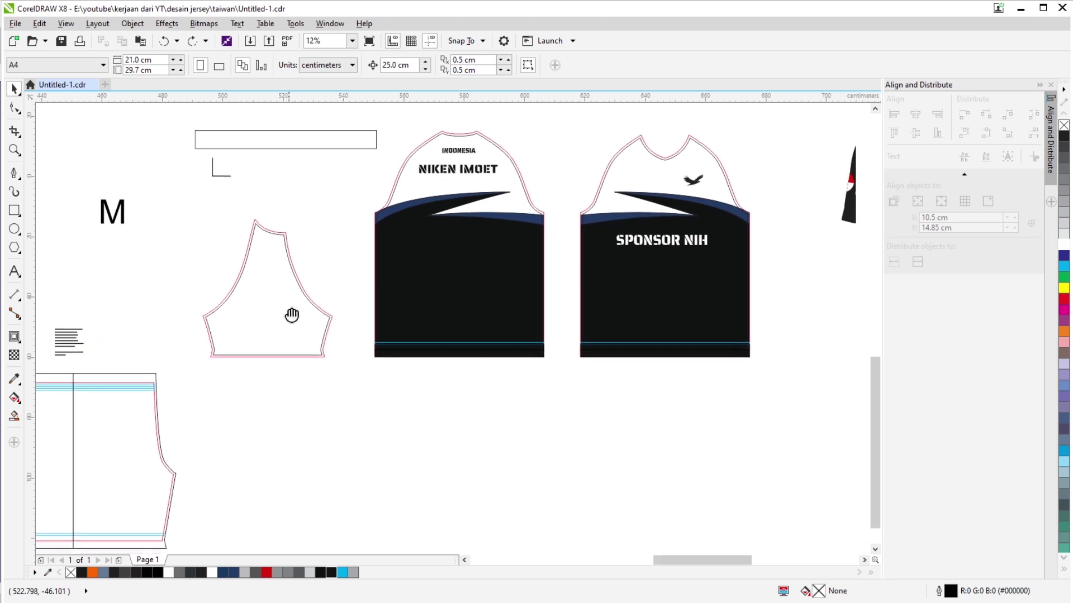
left_click_drag(286, 317, 385, 493)
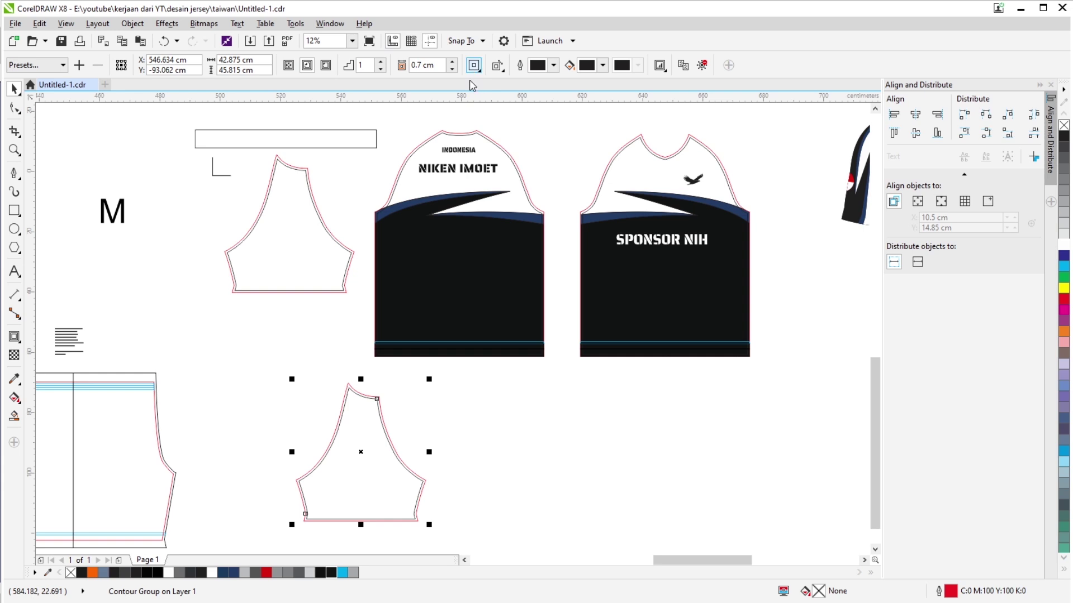
key("ctrl+z")
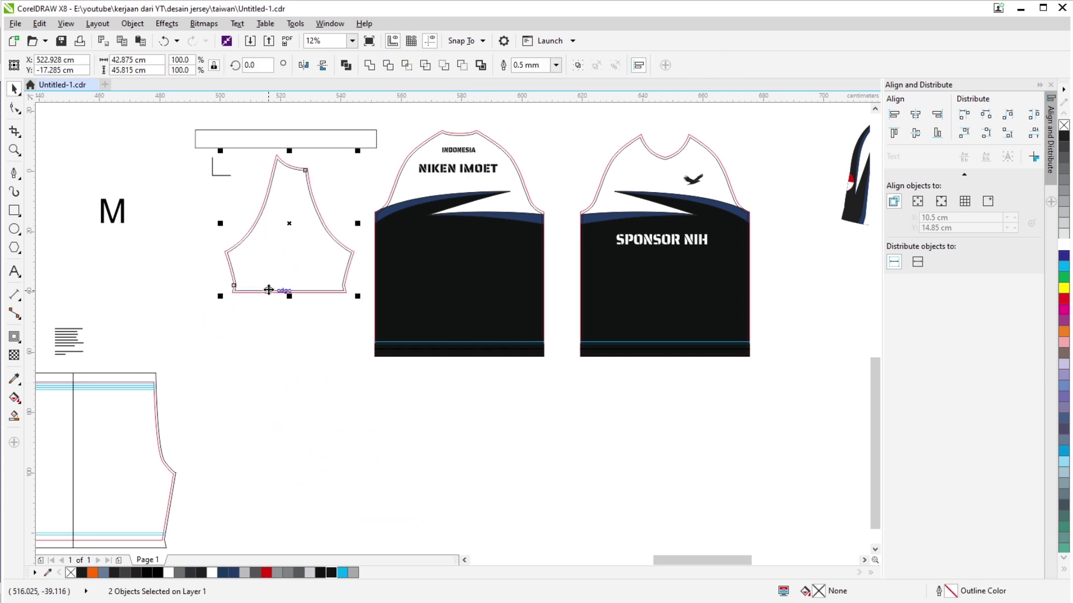
Select the sleeve piece together with its outline, then clear the selection.
left_click_drag(210, 319, 367, 152)
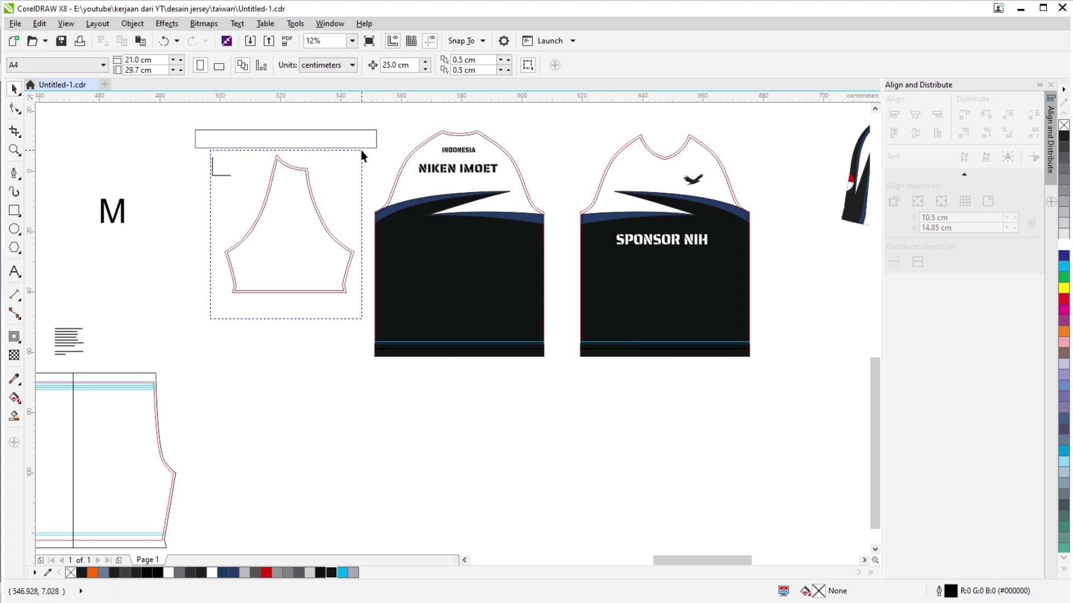
scroll(361, 150, "down", 2)
key("Escape")
scroll(353, 291, "up", 3)
left_click(353, 292)
scroll(353, 291, "up", 2)
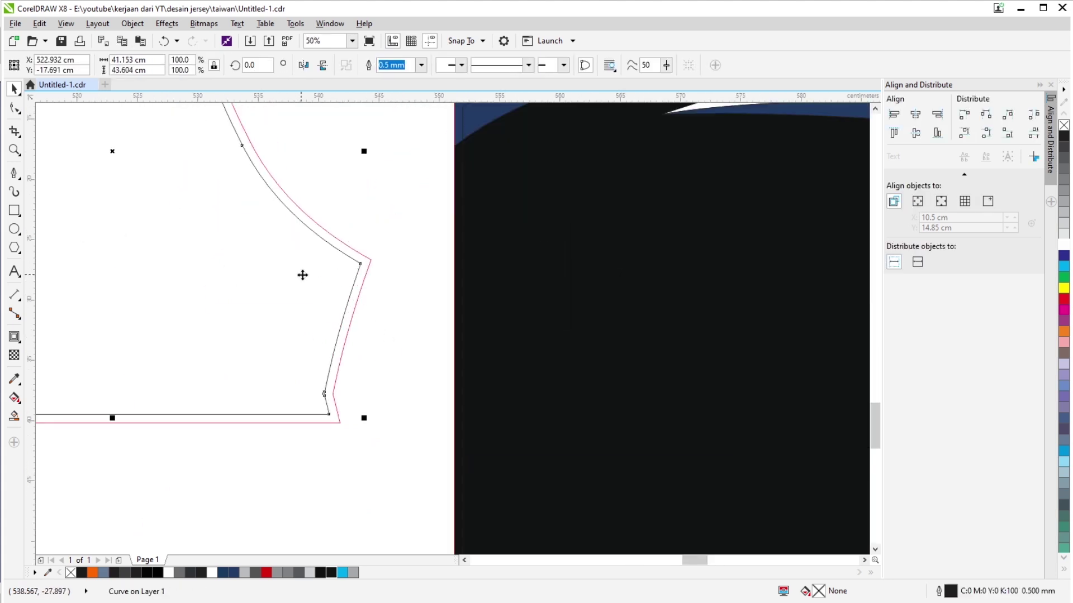
left_click_drag(346, 274, 416, 282)
key("Escape")
Bring the pattern pieces back into view and select the sleeve outline curve.
left_click(369, 294)
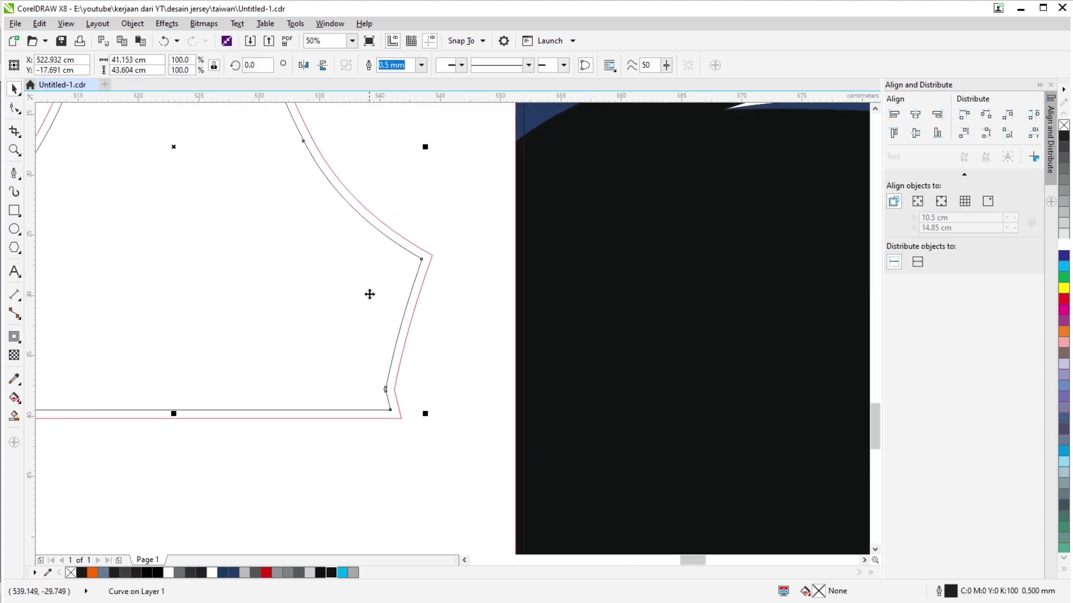
scroll(369, 297, "down", 1)
key("Escape")
scroll(367, 299, "down", 1)
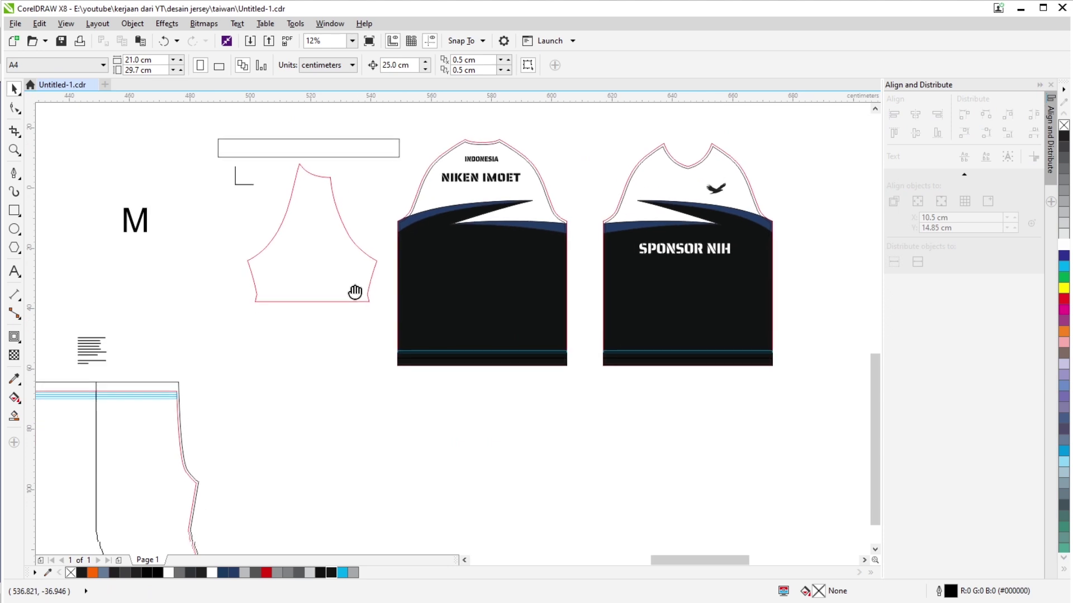
left_click_drag(354, 292, 347, 251)
scroll(347, 252, "up", 1)
left_click(398, 249)
scroll(394, 239, "up", 2)
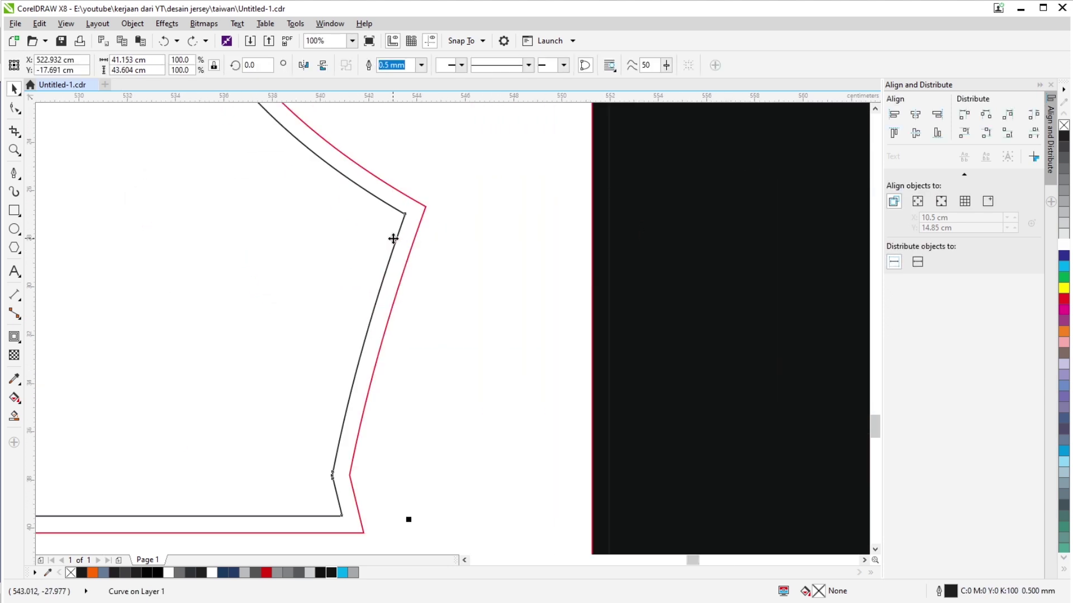
scroll(340, 286, "down", 3)
Duplicate the sleeve below the front piece and mirror it horizontally, then delete the mirrored copy.
left_click_drag(326, 220, 482, 358)
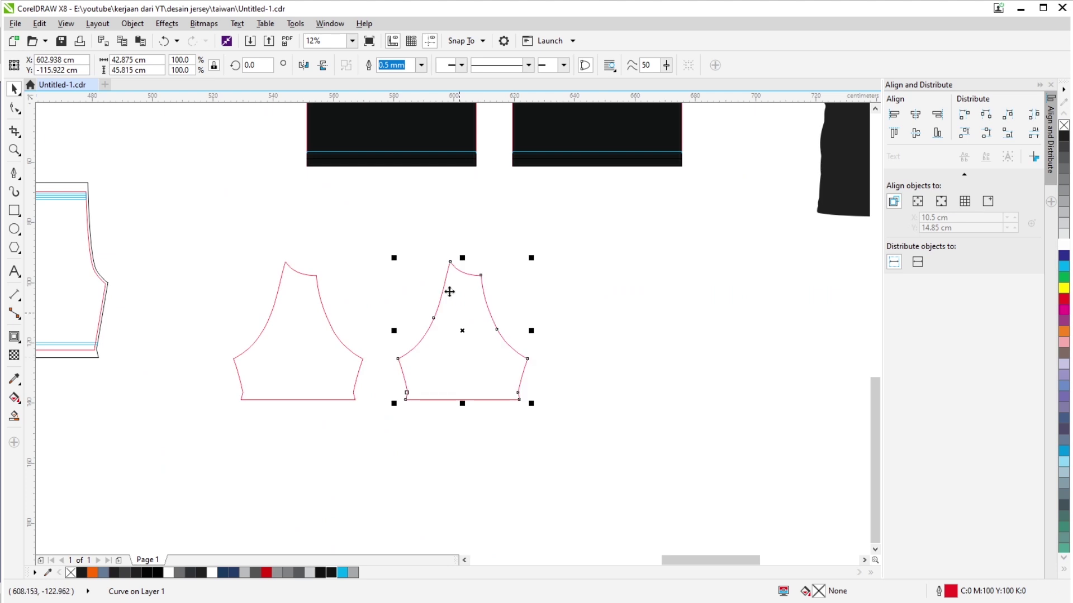
left_click(310, 67)
left_click(456, 393)
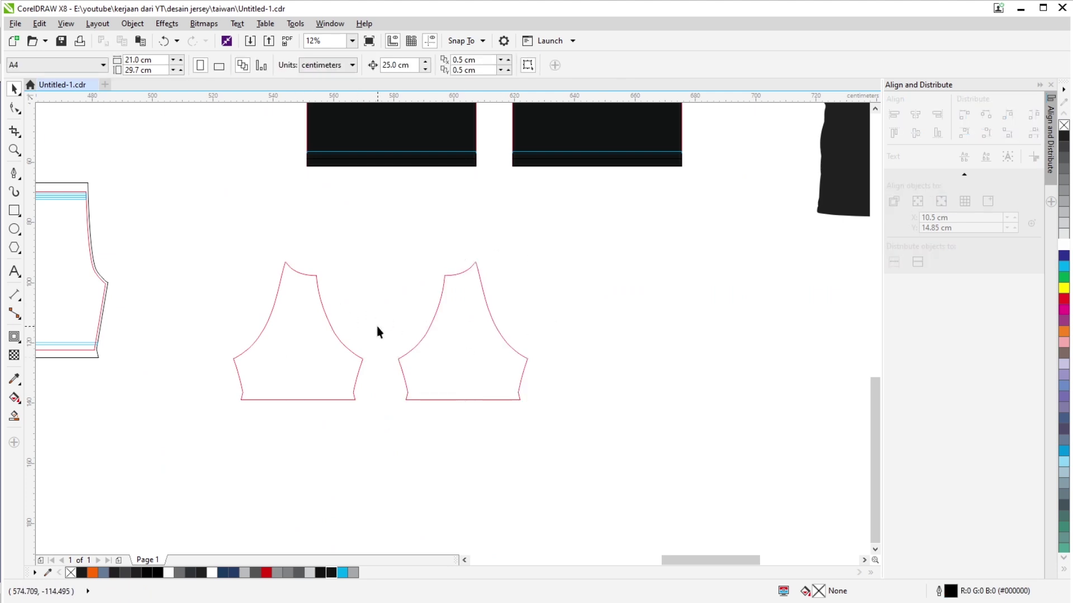
left_click(362, 361)
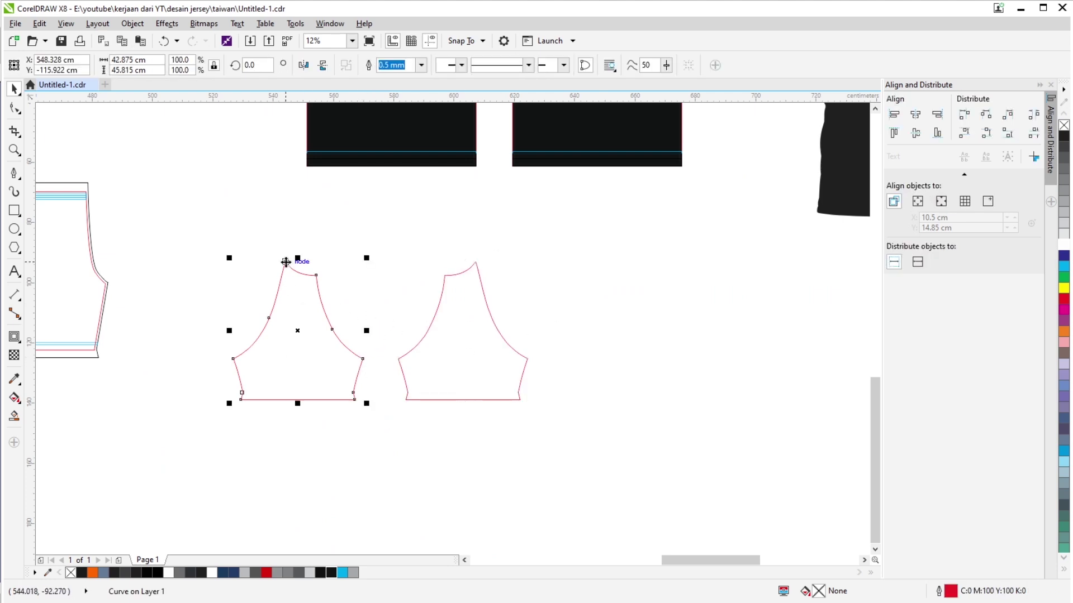
left_click(478, 364)
key("Delete")
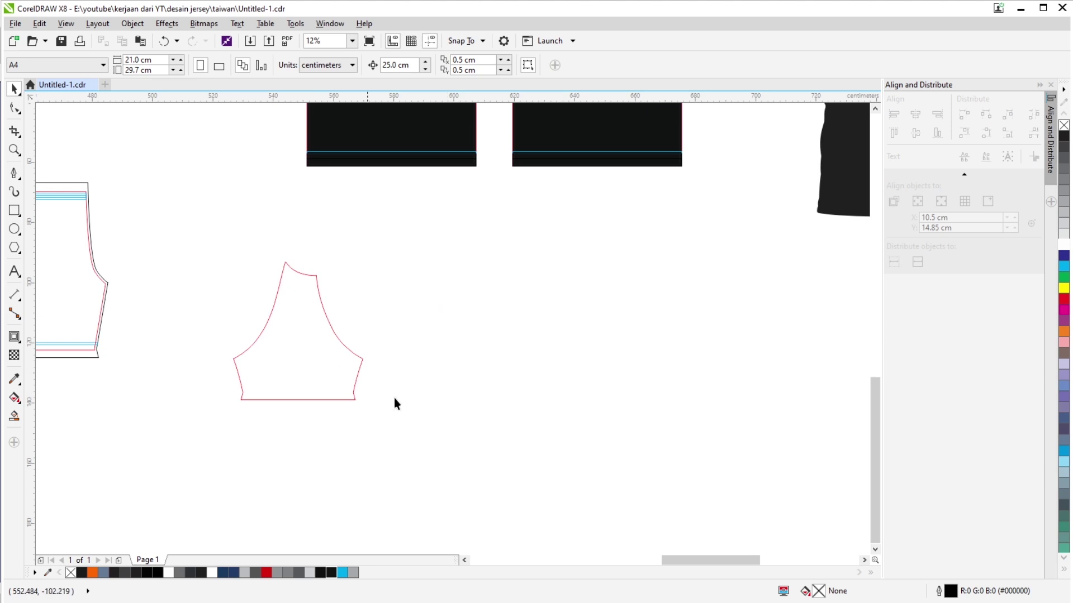
left_click_drag(334, 392, 395, 418)
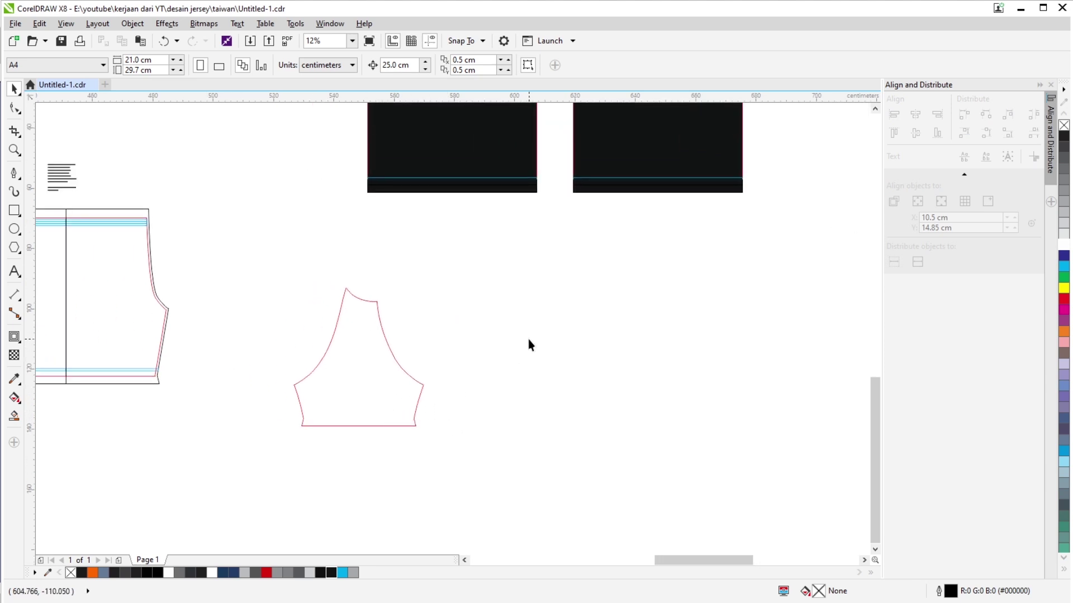
scroll(519, 320, "down", 2)
left_click_drag(504, 156, 492, 272)
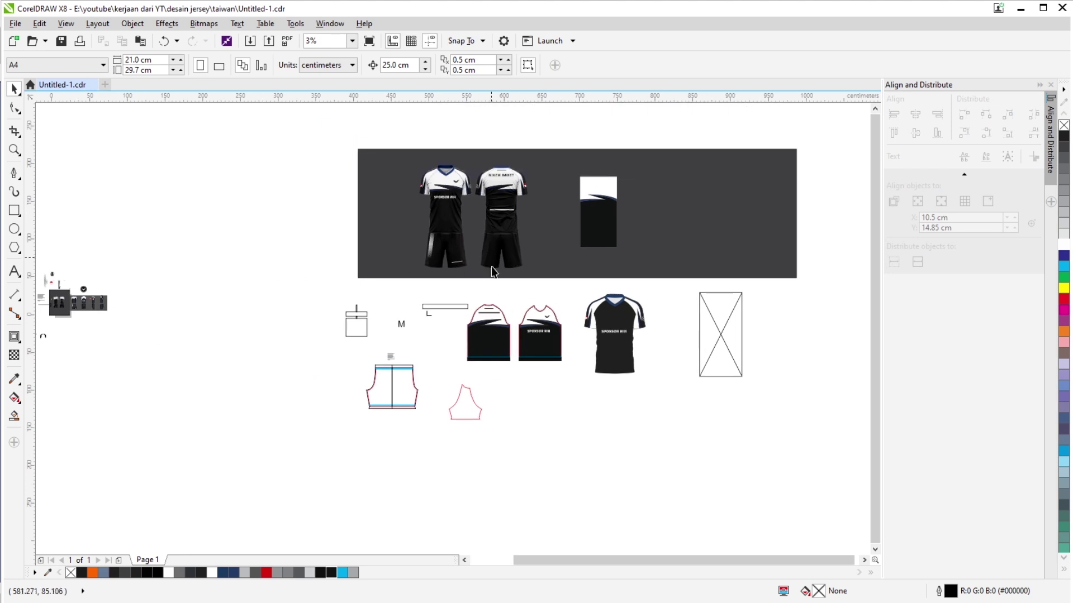
scroll(491, 273, "up", 1)
left_click_drag(512, 354, 463, 304)
left_click(464, 282)
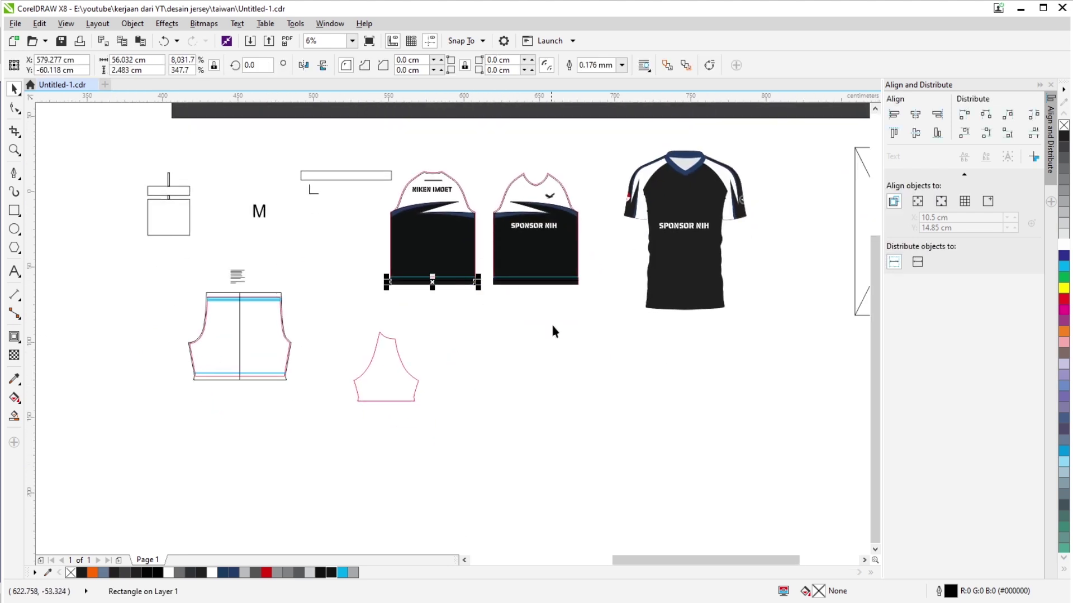
left_click(553, 327)
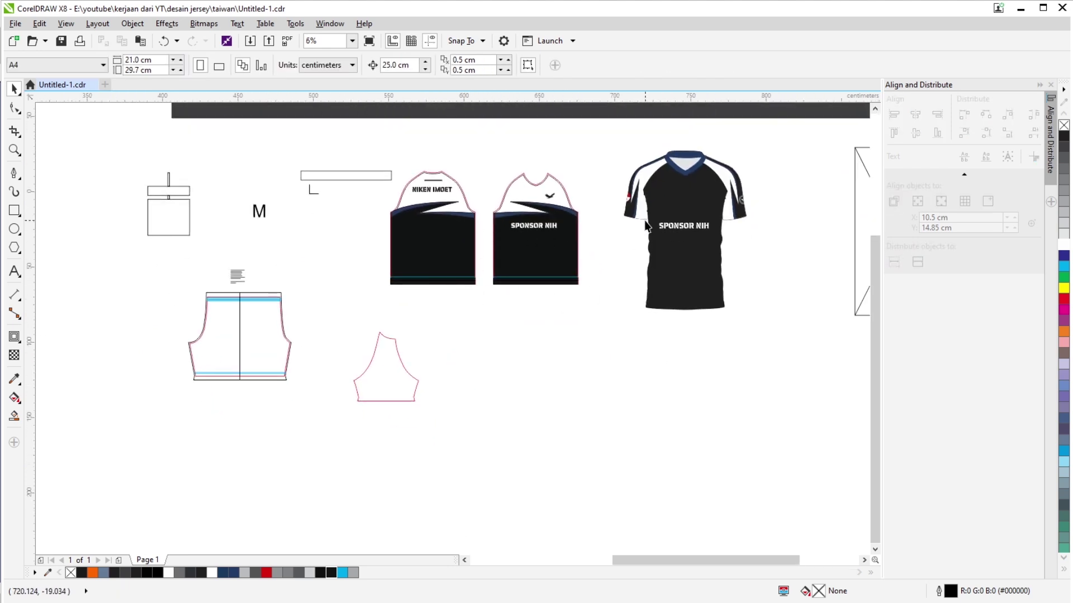
scroll(646, 226, "down", 5)
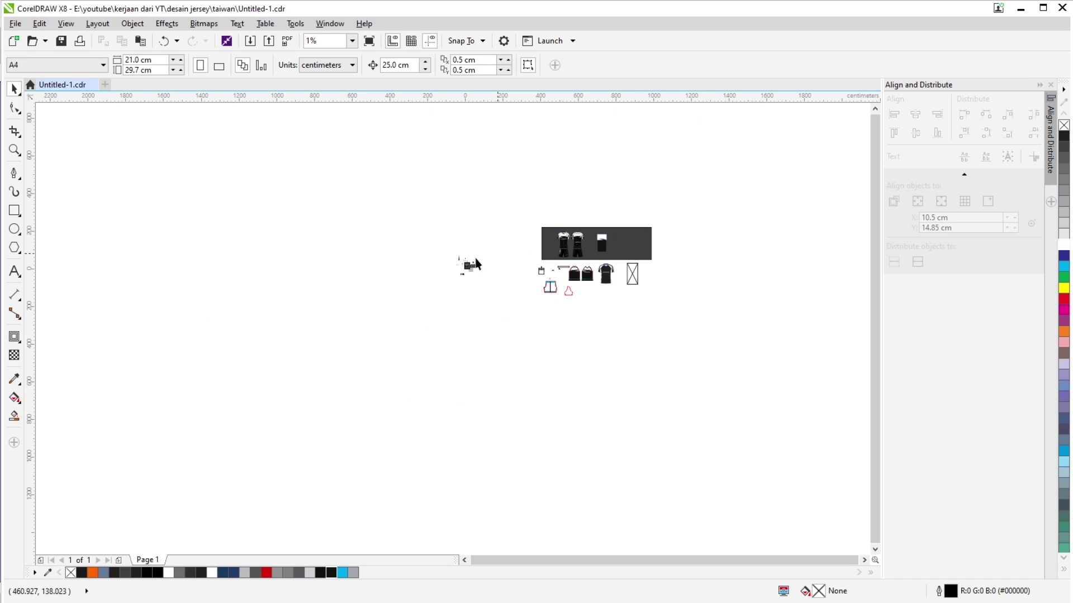
scroll(475, 263, "up", 6)
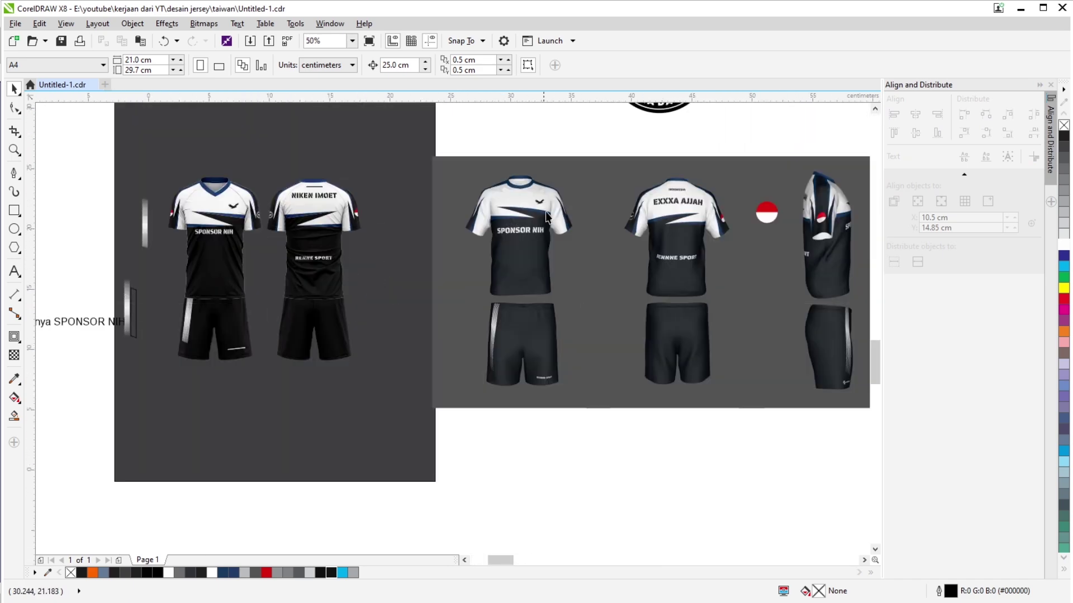
scroll(547, 217, "up", 3)
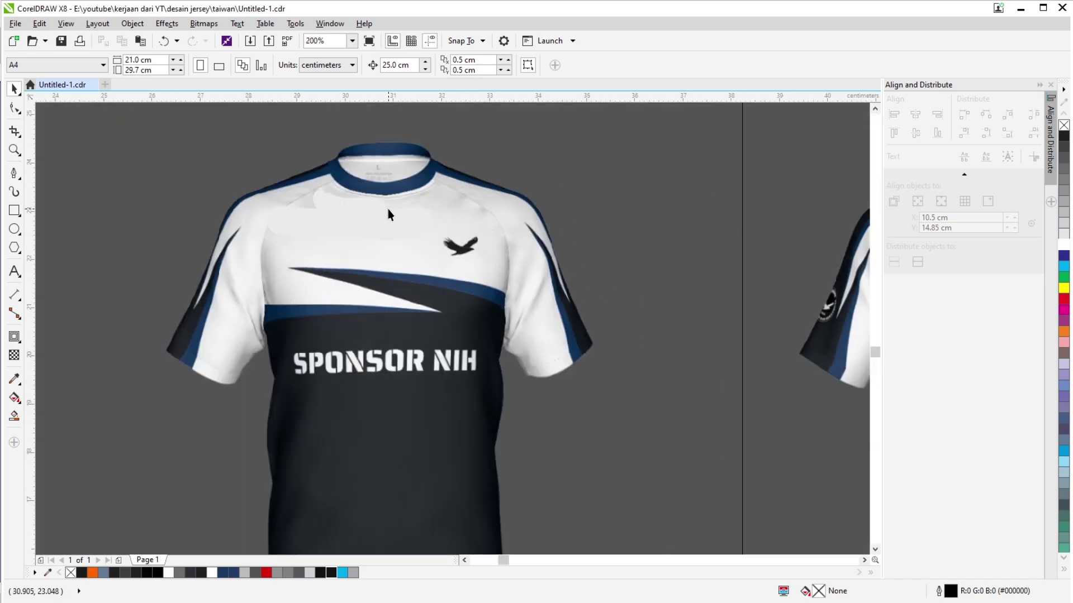
scroll(388, 209, "down", 3)
scroll(671, 279, "up", 2)
scroll(736, 279, "down", 1)
scroll(737, 280, "up", 1)
left_click_drag(737, 280, 550, 300)
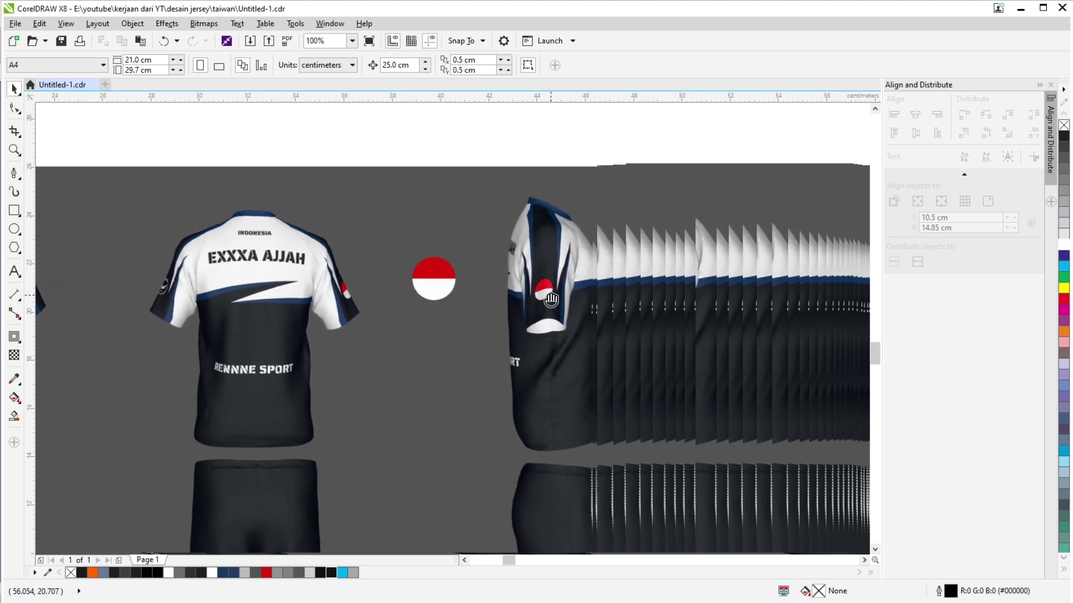
scroll(570, 222, "up", 1)
scroll(478, 202, "up", 1)
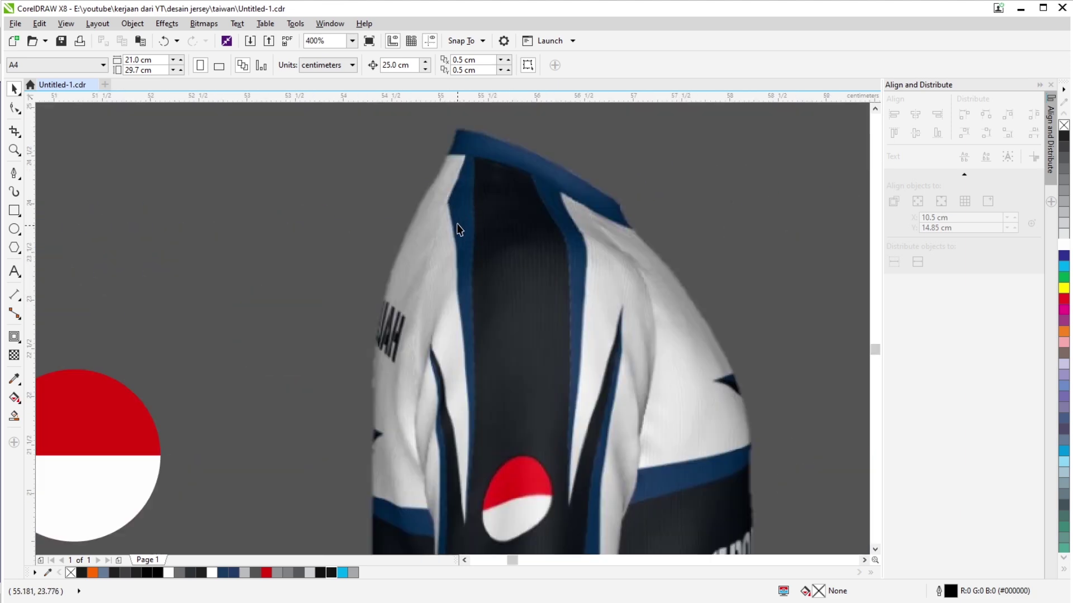
scroll(459, 229, "down", 2)
scroll(481, 246, "up", 1)
scroll(482, 246, "down", 2)
scroll(109, 254, "up", 1)
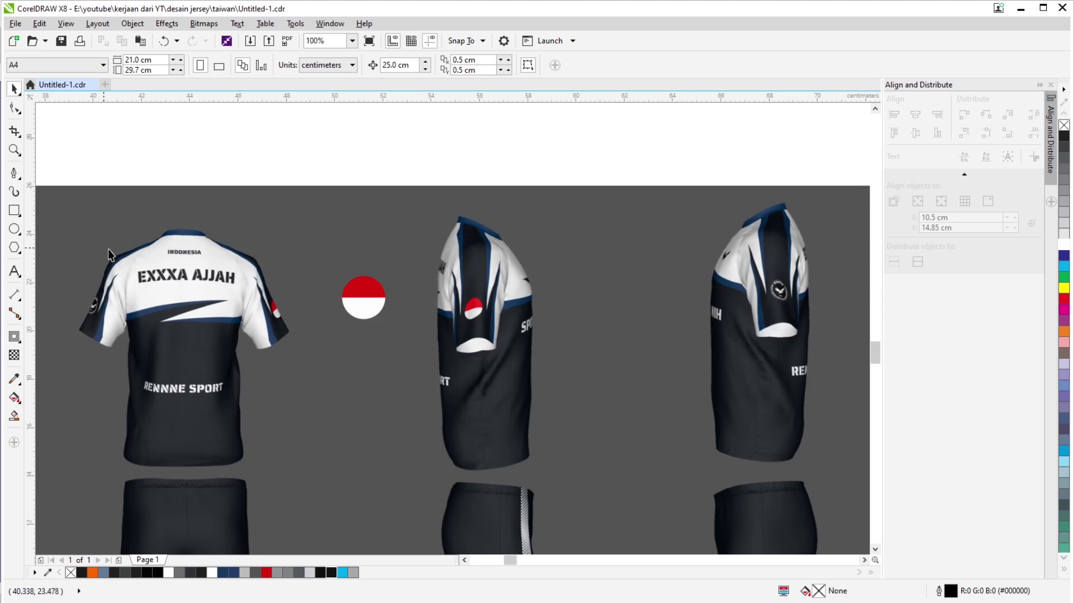
scroll(109, 255, "up", 3)
scroll(318, 214, "down", 3)
scroll(321, 216, "down", 1)
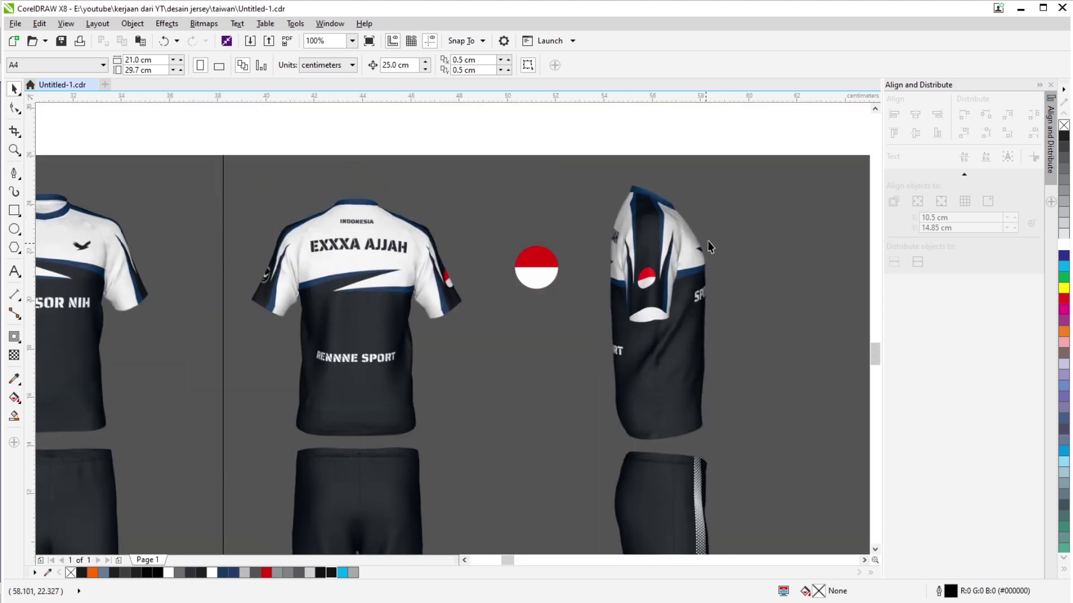
scroll(709, 242, "up", 1)
scroll(591, 222, "up", 3)
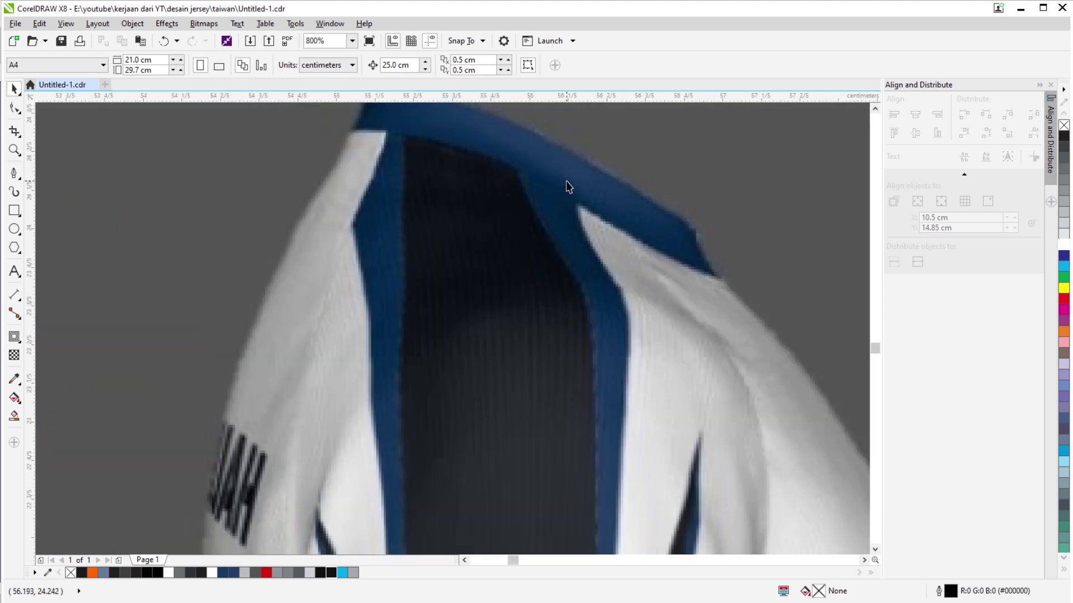
scroll(568, 198, "down", 3)
scroll(568, 200, "up", 3)
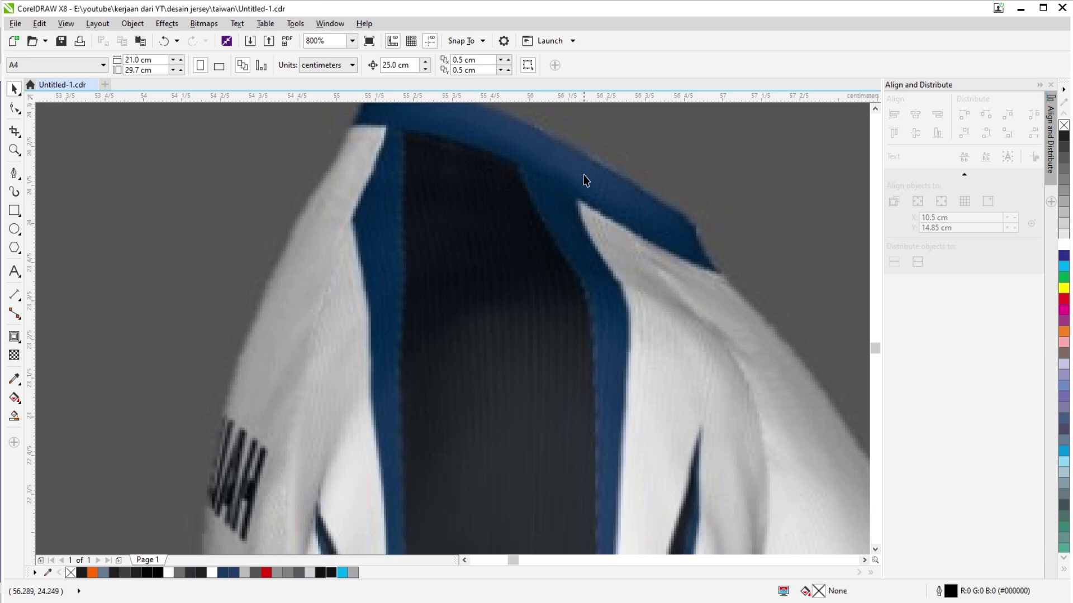
scroll(581, 184, "down", 3)
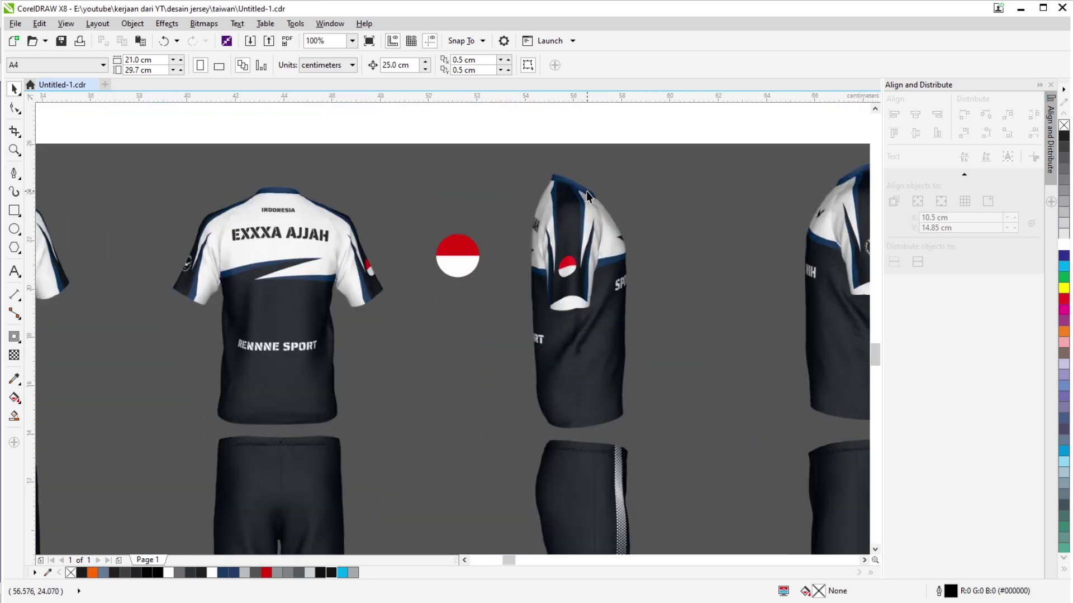
scroll(587, 195, "down", 3)
scroll(514, 223, "up", 2)
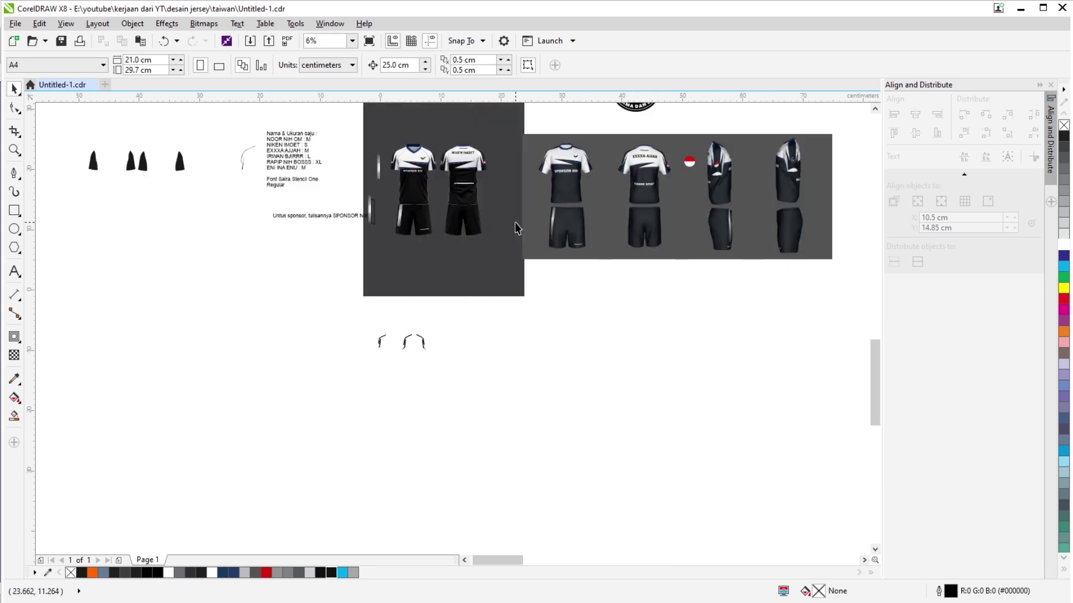
scroll(634, 292, "down", 2)
Move the top end node of the sleeve's straight stripe line to a new position.
scroll(634, 293, "up", 3)
double_click(349, 331)
scroll(372, 400, "down", 1)
scroll(326, 144, "up", 2)
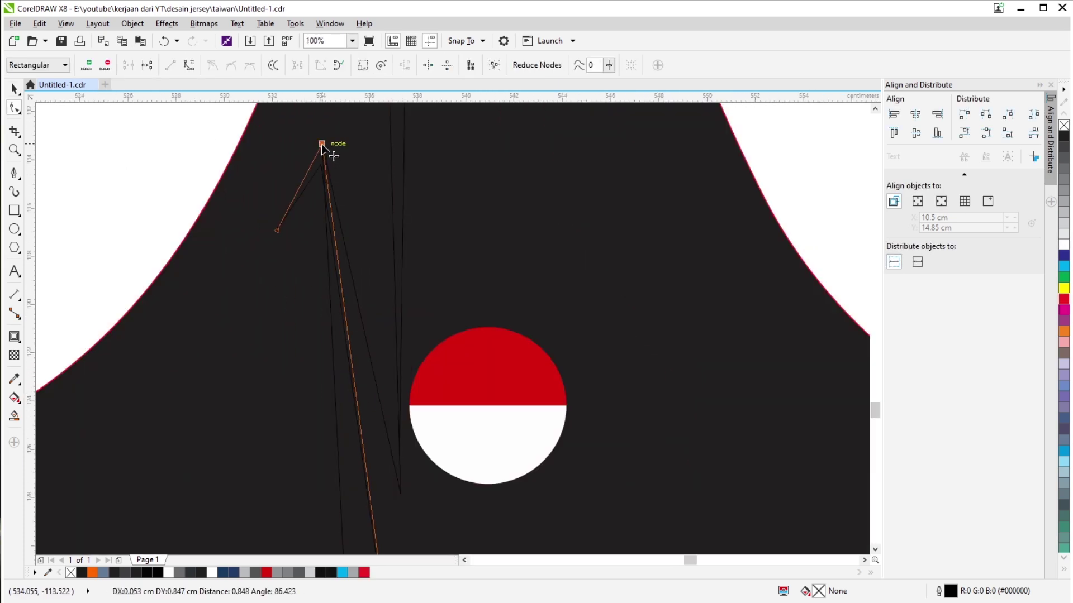
left_click(370, 425)
scroll(353, 163, "down", 2)
left_click_drag(376, 137, 369, 168)
scroll(391, 168, "down", 1)
scroll(367, 218, "up", 2)
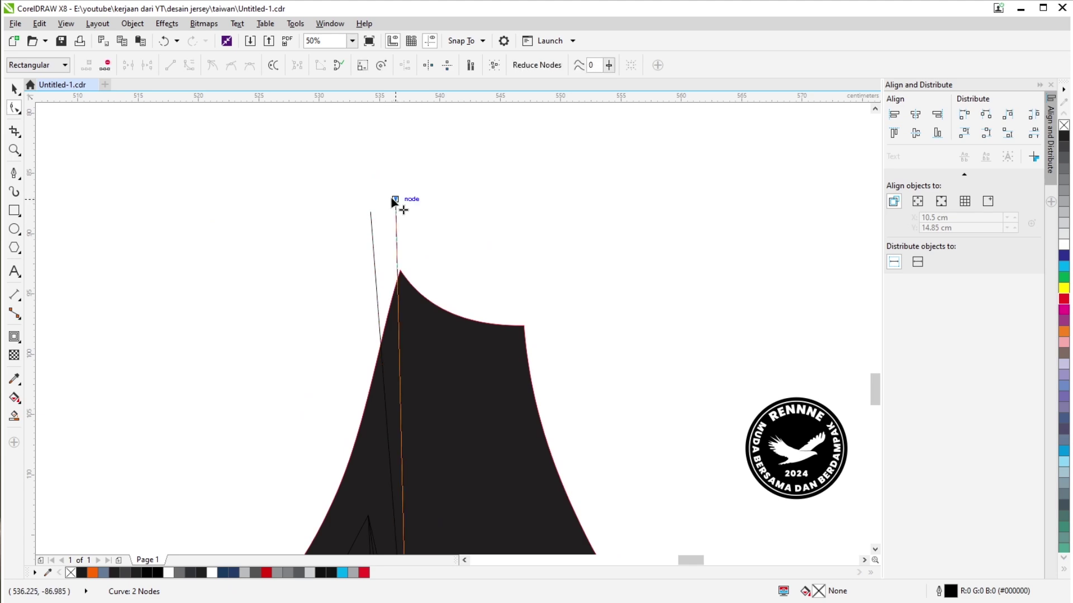
scroll(400, 198, "down", 1)
scroll(484, 418, "up", 1)
scroll(367, 476, "up", 1)
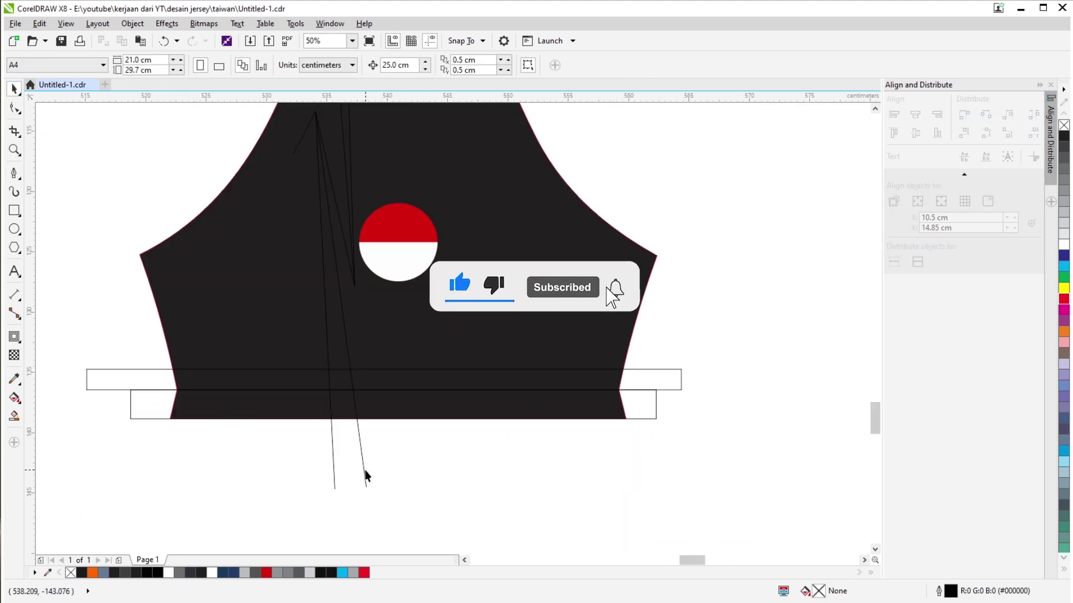
Marquee-select the three sleeve stripe lines and group them with Ctrl+G.
left_click_drag(367, 477, 364, 496)
scroll(363, 495, "down", 2)
left_click_drag(274, 112, 382, 539)
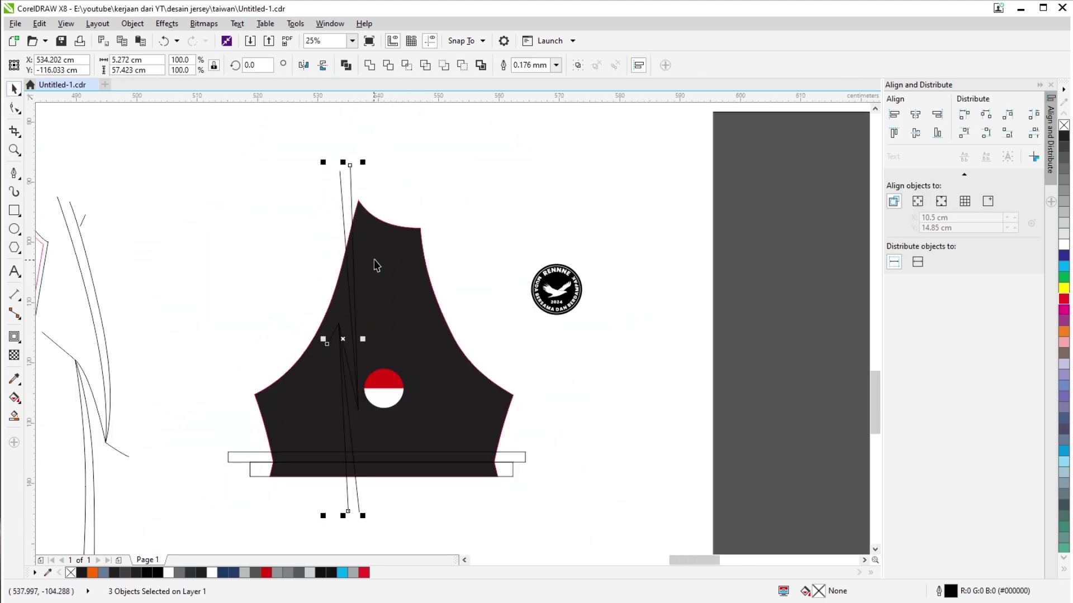
key("ctrl+g")
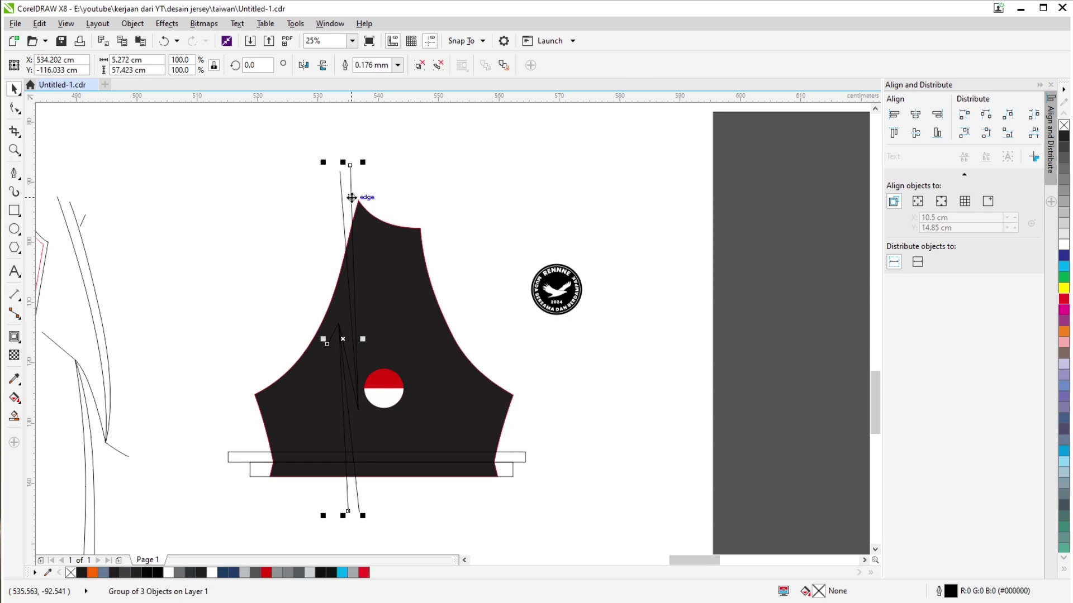
Place a mirrored copy of the stripe group on the right side and scale it to 80%.
left_click_drag(354, 196, 445, 225)
scroll(368, 423, "up", 1)
scroll(569, 446, "down", 1)
scroll(359, 263, "up", 1)
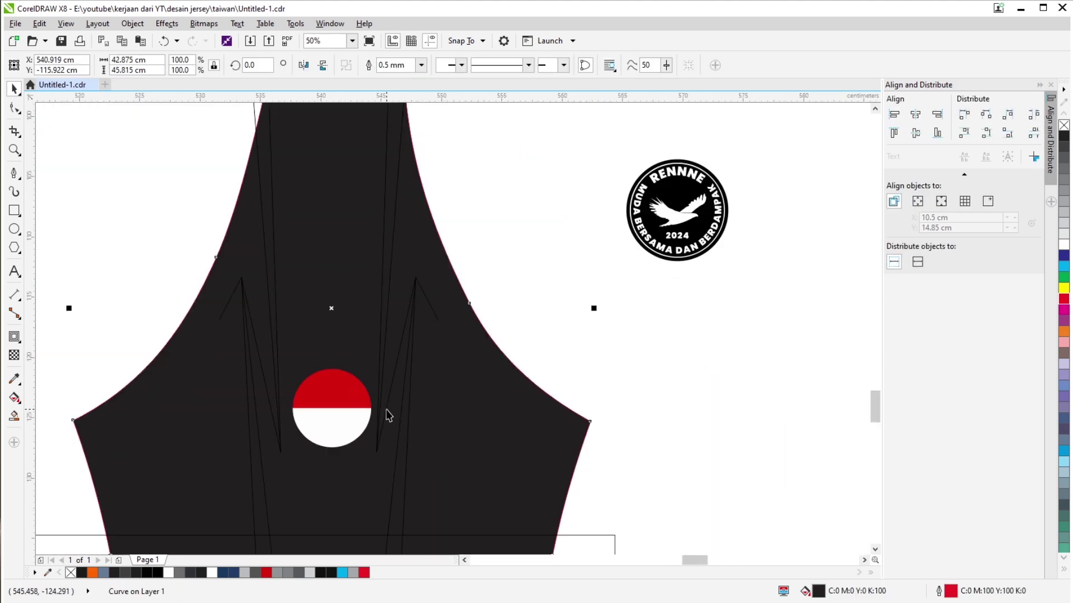
scroll(387, 412, "down", 2)
scroll(330, 249, "up", 1)
left_click(330, 250)
left_click_drag(366, 252, 366, 263)
scroll(366, 263, "up", 3)
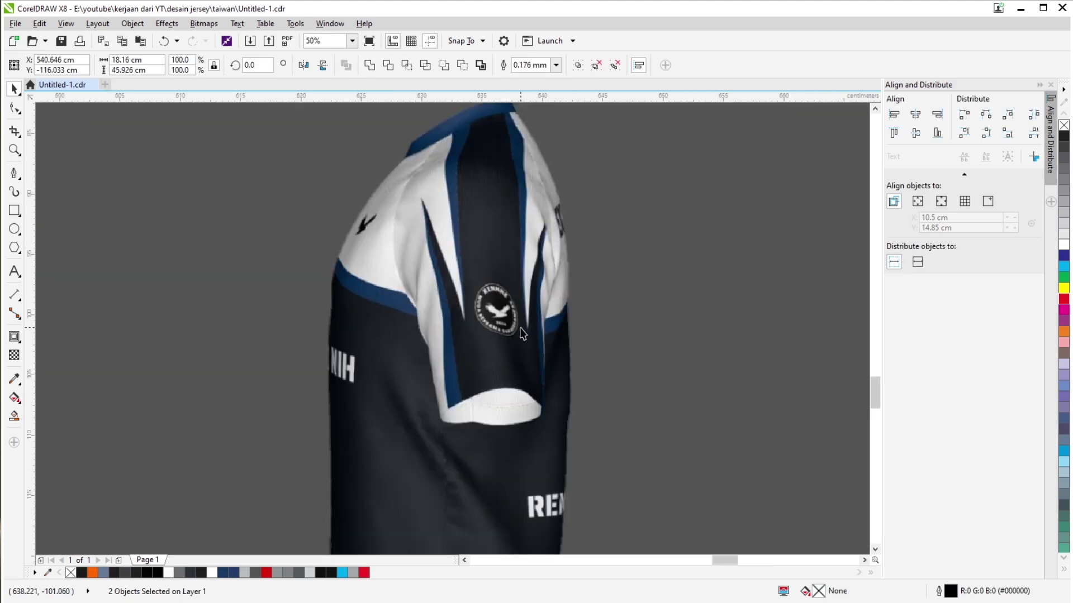
left_click(391, 300)
scroll(555, 260, "down", 3)
scroll(459, 206, "up", 4)
scroll(458, 207, "down", 3)
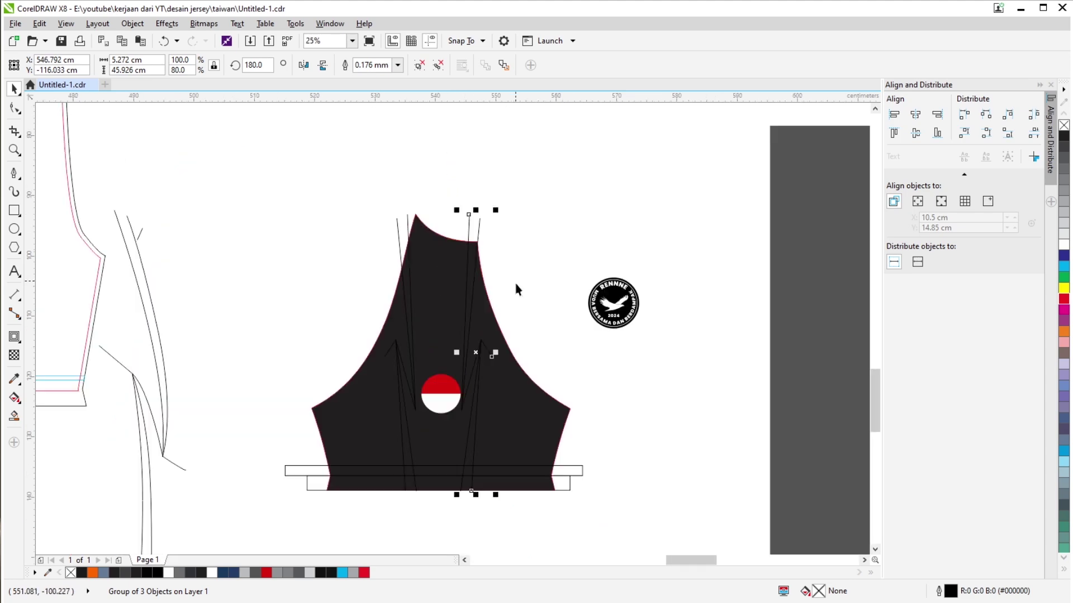
scroll(443, 398, "up", 2)
Select the red-and-white flag circle, then deselect and reframe the view on the sleeve piece.
left_click(444, 398)
scroll(668, 324, "down", 1)
scroll(558, 330, "up", 1)
scroll(558, 329, "down", 1)
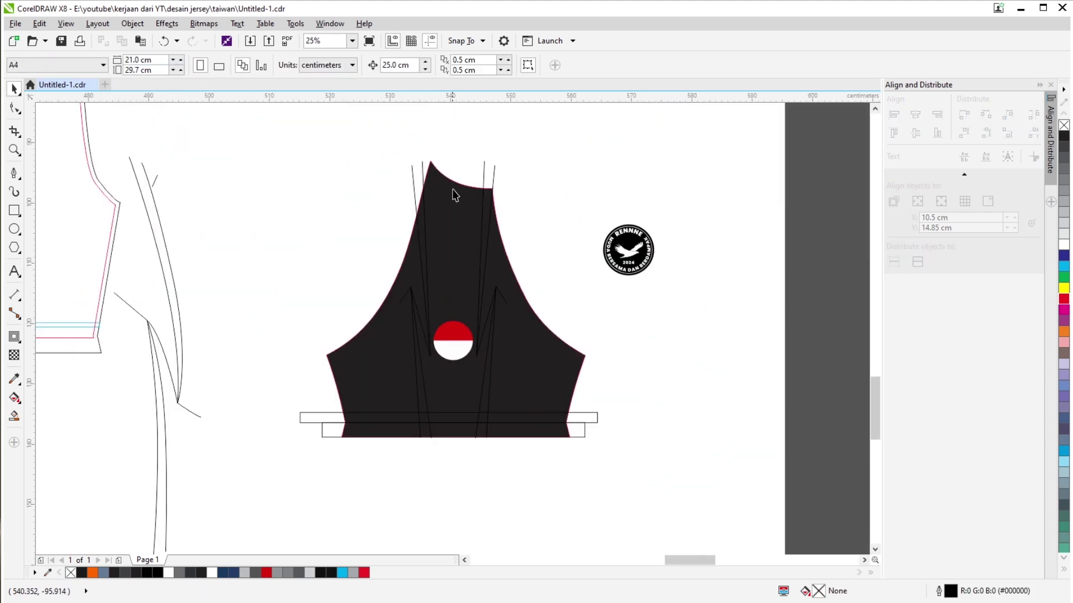
scroll(527, 321, "down", 1)
scroll(583, 333, "up", 1)
left_click(451, 370)
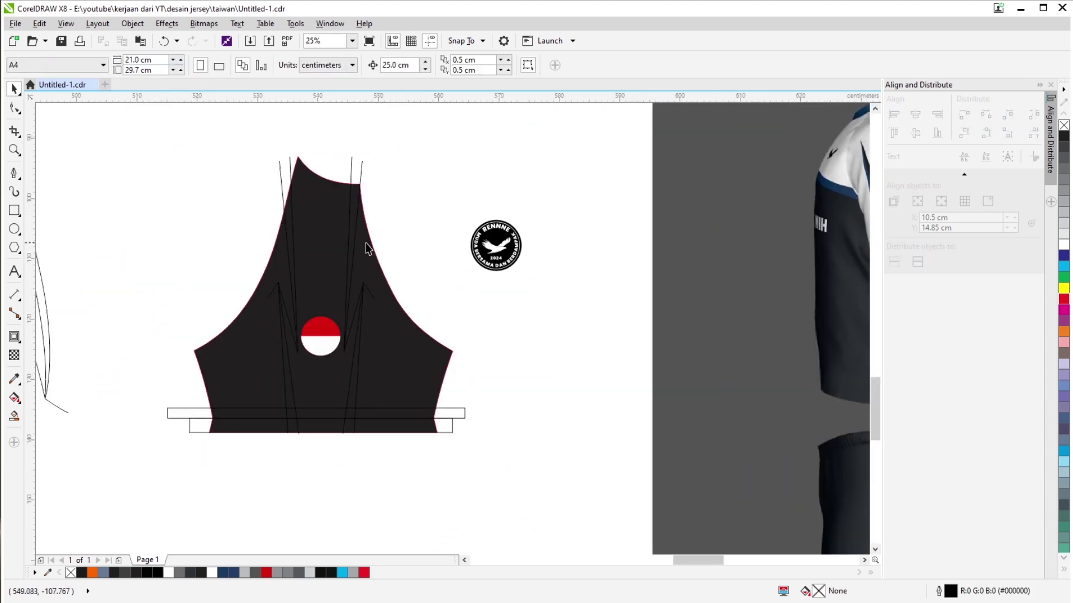
left_click_drag(365, 243, 402, 314)
scroll(411, 371, "up", 1)
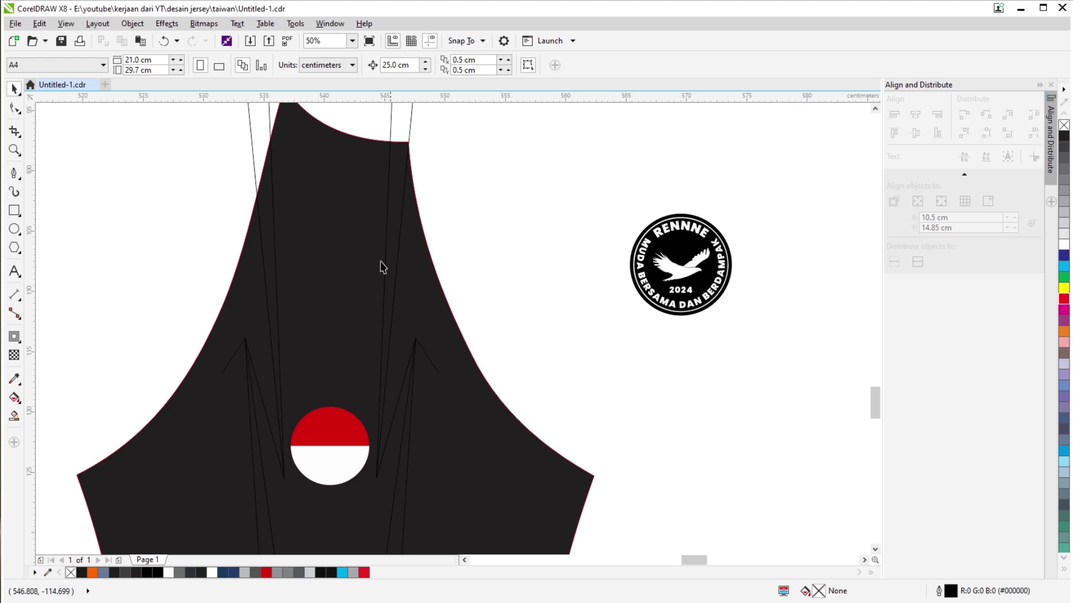
scroll(383, 266, "up", 1)
scroll(402, 285, "down", 1)
scroll(442, 224, "down", 1)
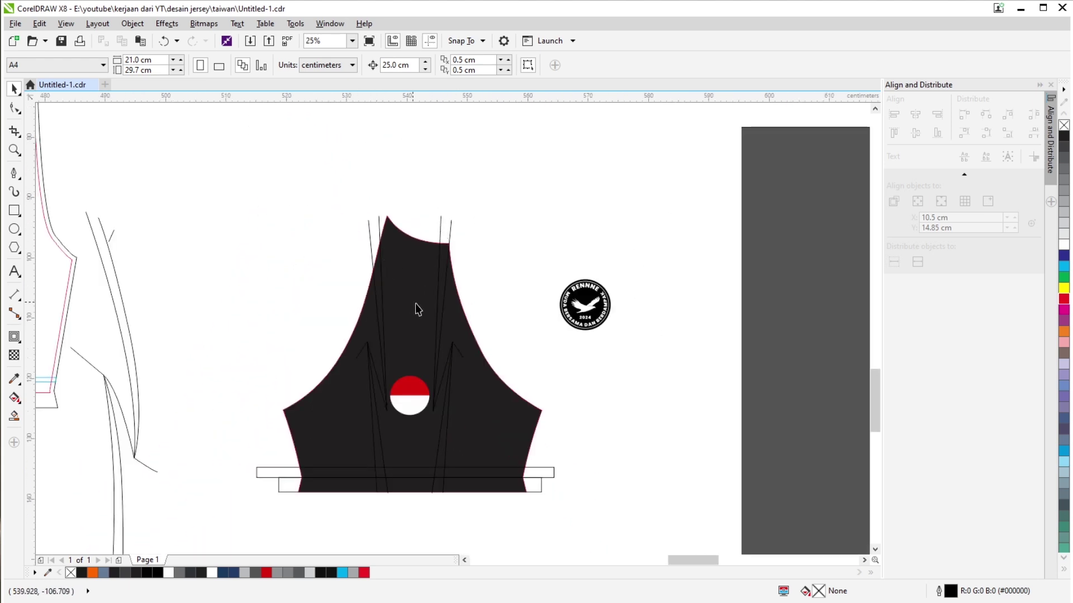
left_click_drag(455, 297, 440, 249)
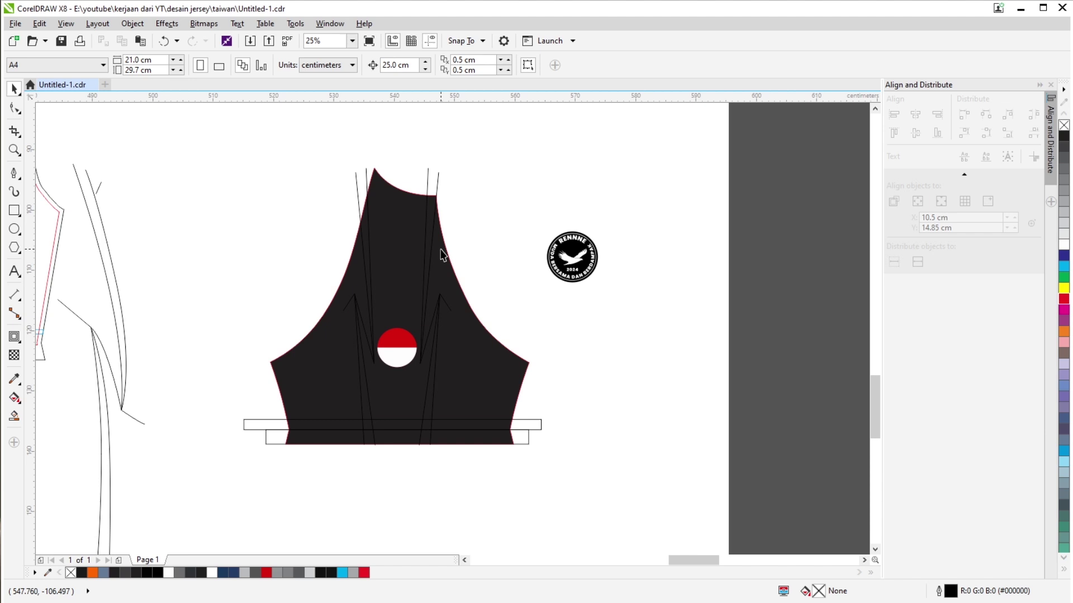
scroll(435, 329, "down", 1)
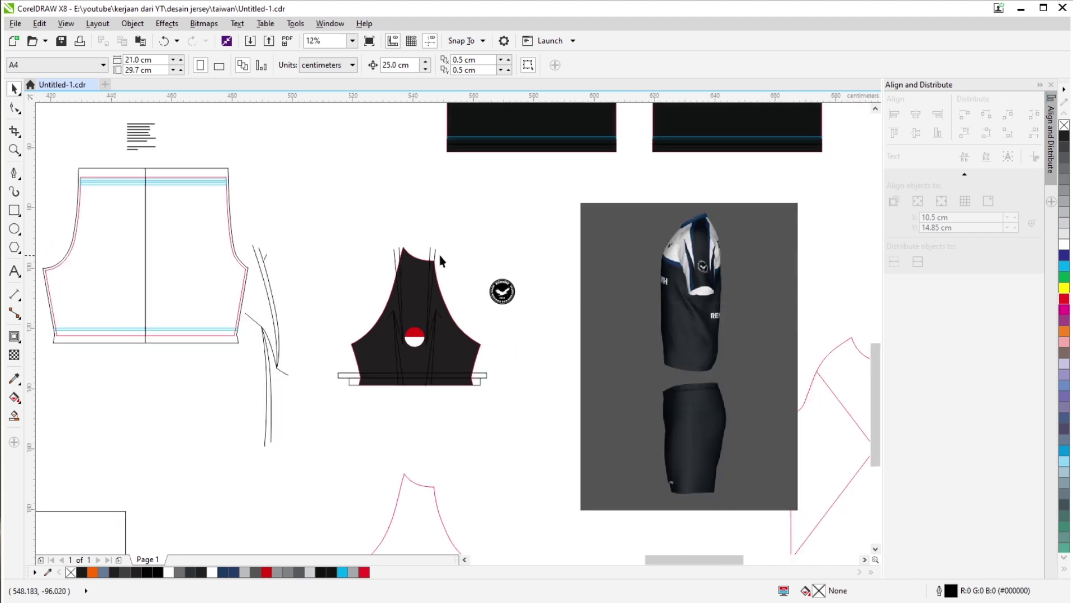
scroll(412, 311, "right", 2)
scroll(631, 280, "up", 2)
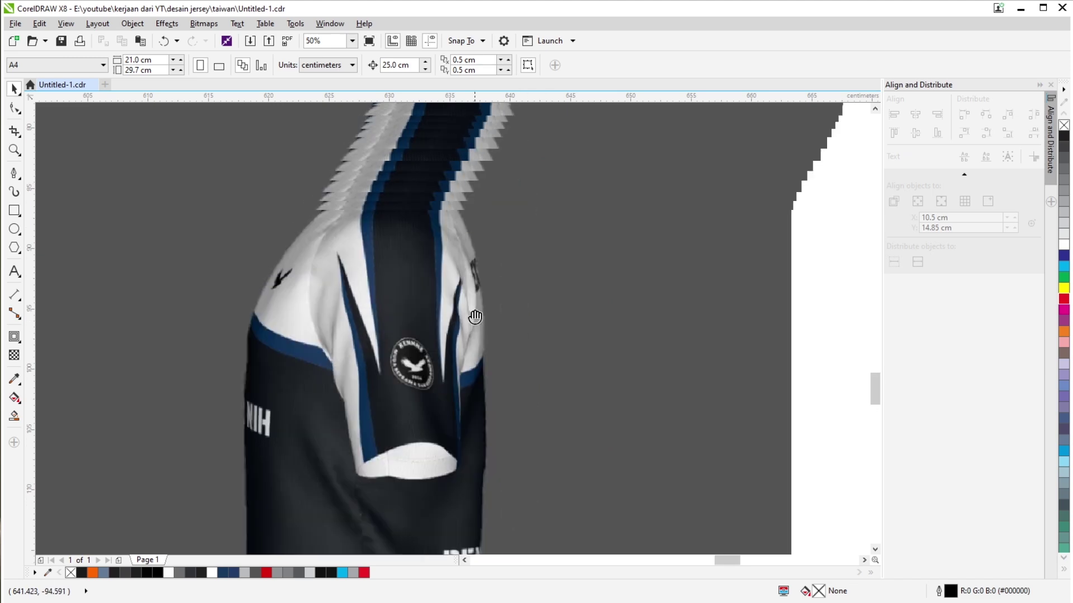
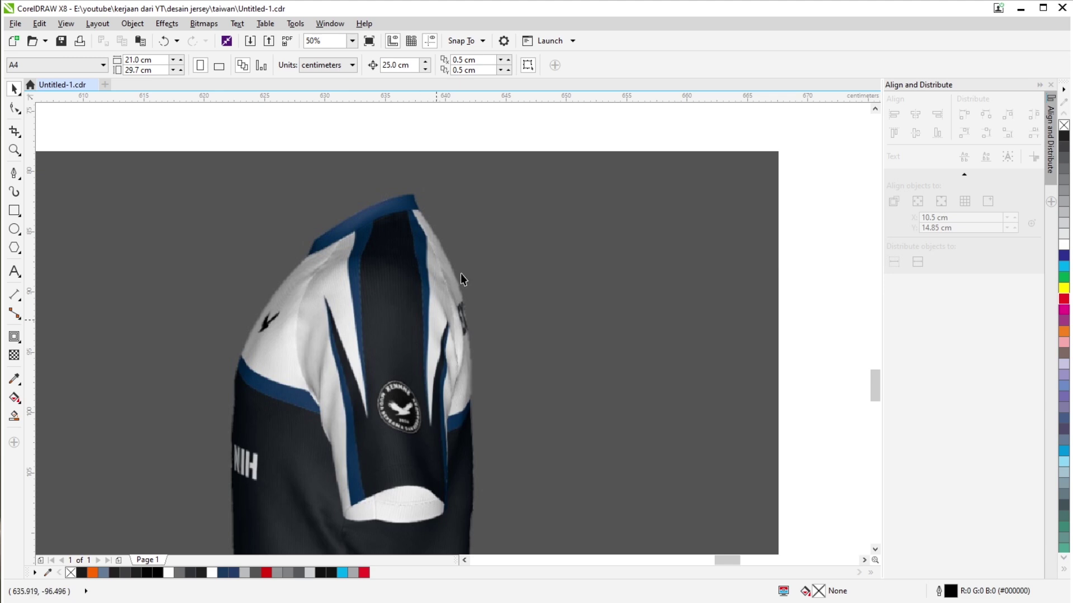
Move the red-and-white circle to the right of the black sleeve piece.
scroll(389, 301, "down", 3)
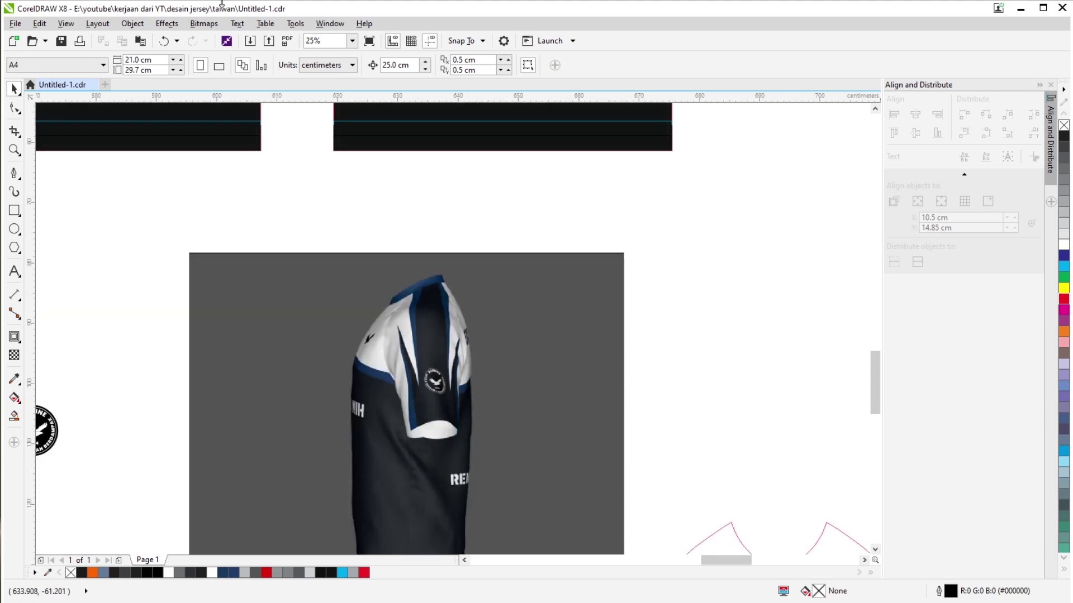
scroll(424, 307, "left", 2)
scroll(423, 307, "up", 2)
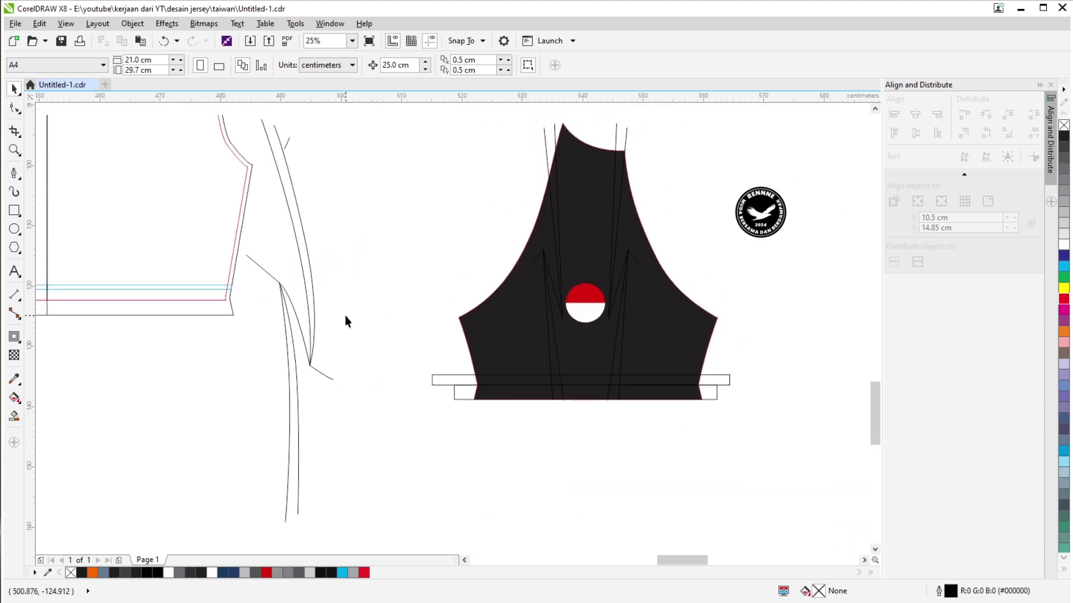
left_click(313, 307)
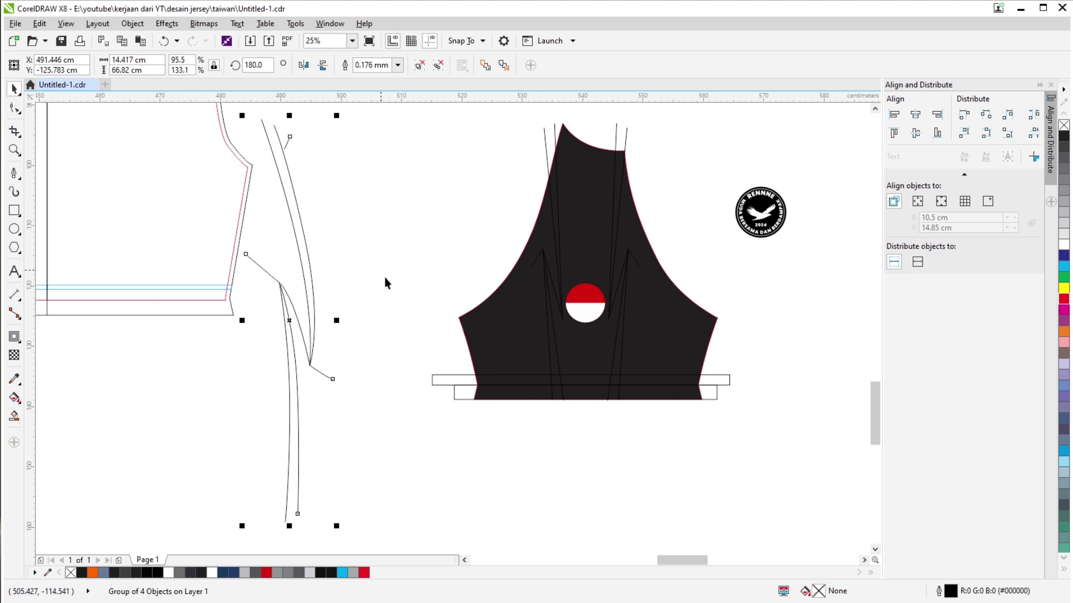
scroll(613, 304, "down", 2)
scroll(518, 310, "up", 3)
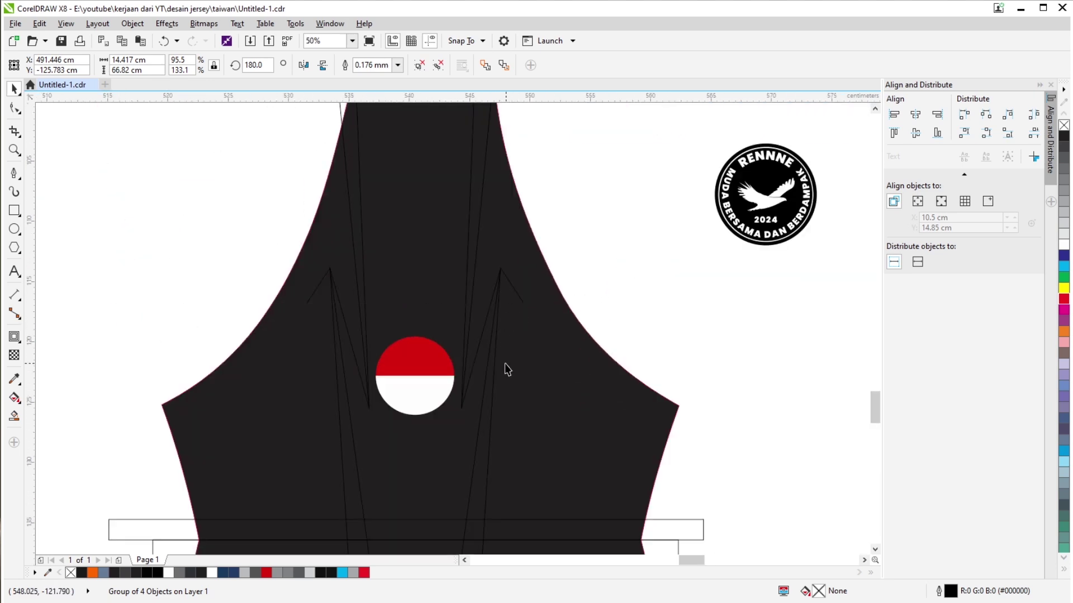
left_click(410, 366)
scroll(410, 366, "down", 1)
left_click_drag(400, 365, 625, 366)
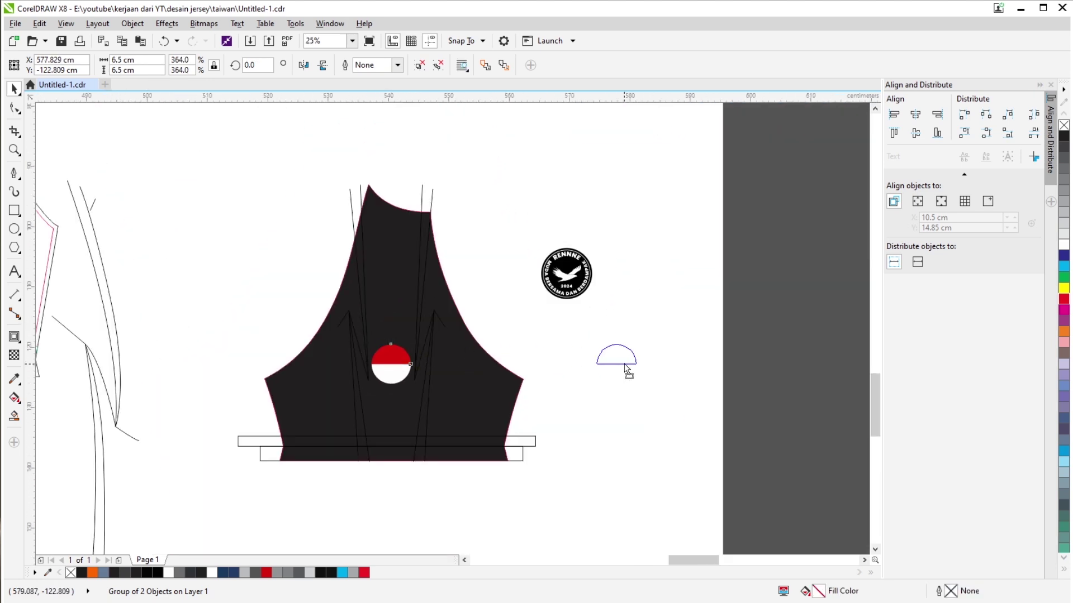
left_click(557, 435)
Delete the long and the small rectangles below the sleeve.
left_click(502, 446)
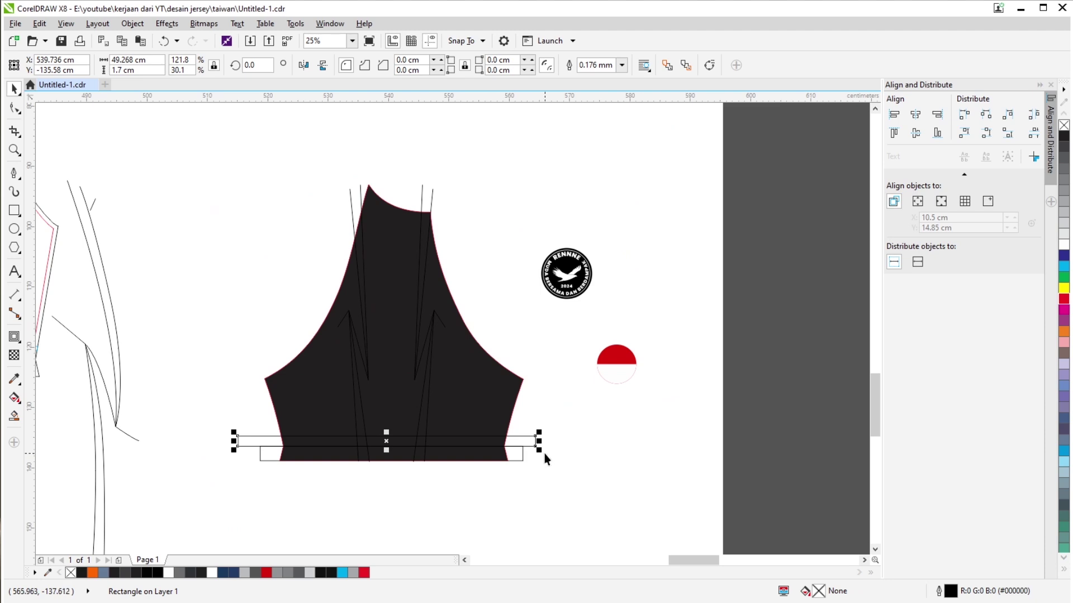
key("Delete")
left_click(522, 458)
key("Delete")
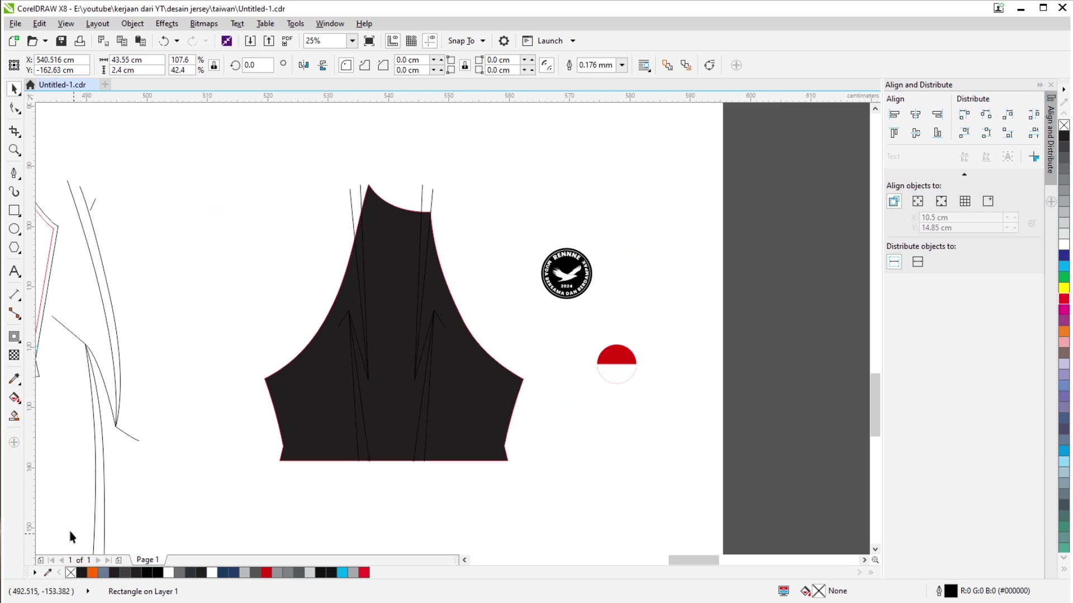
Smart Fill the sleeve's centre panel blue-grey and the slivers beside it.
left_click(14, 417)
left_click(323, 415)
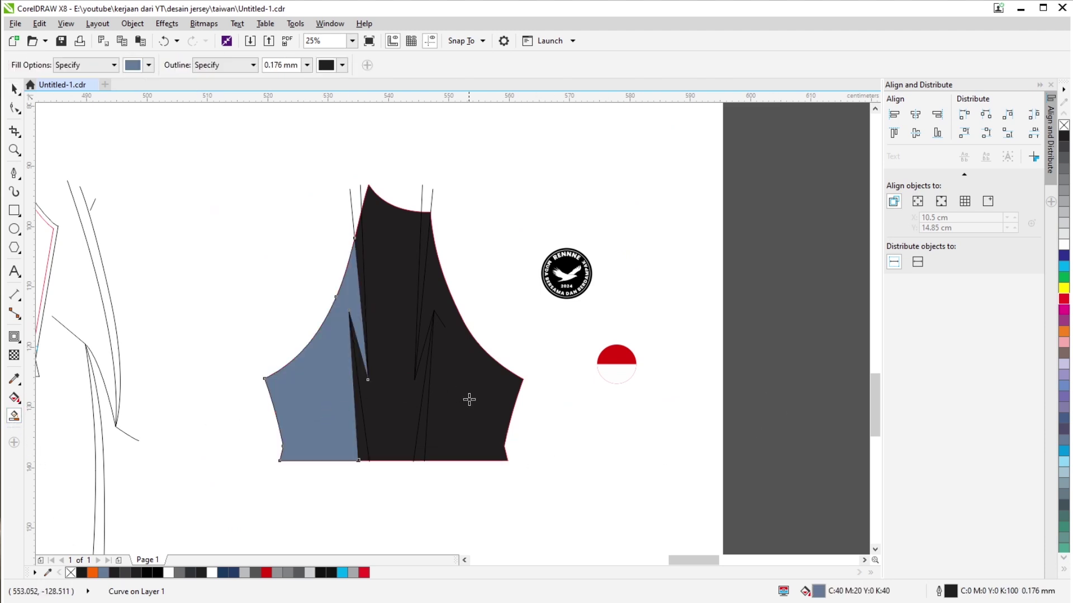
left_click(471, 403)
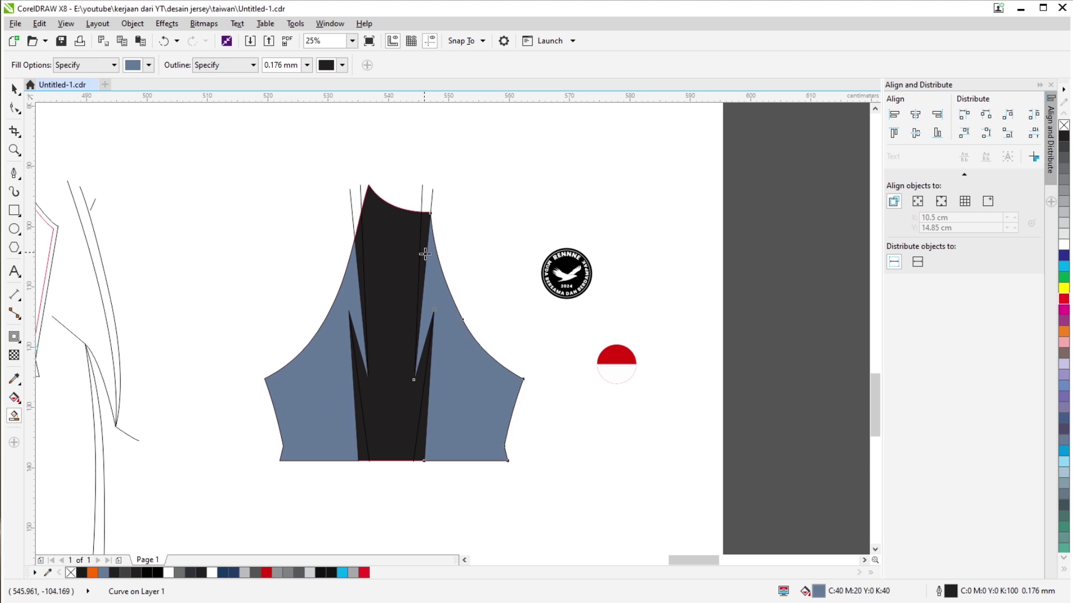
key("ctrl+z")
key("ctrl+z")
left_click(408, 278)
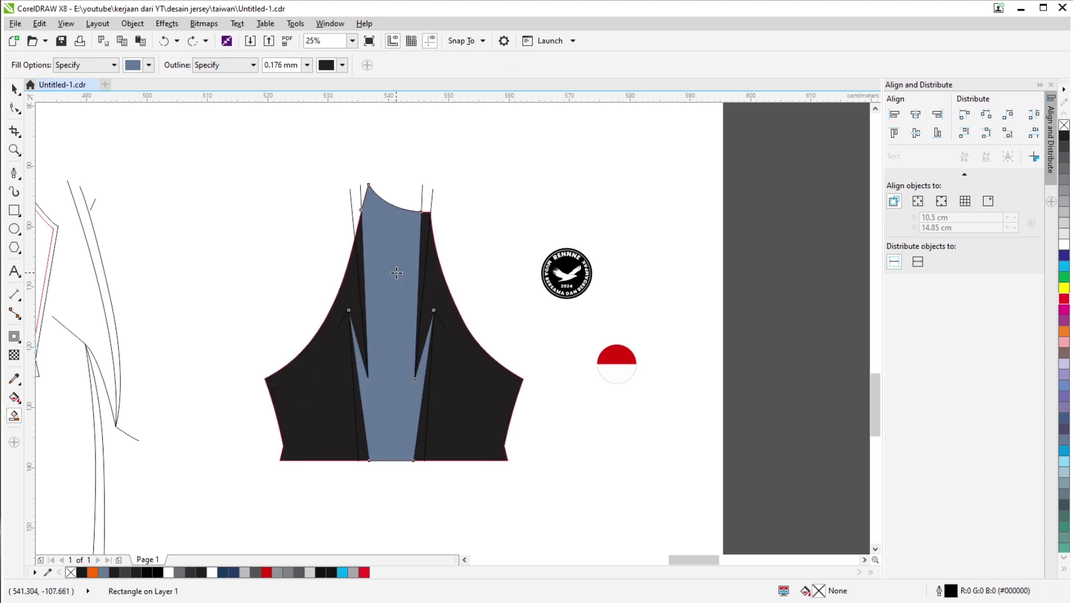
scroll(431, 236, "up", 1)
scroll(430, 262, "up", 1)
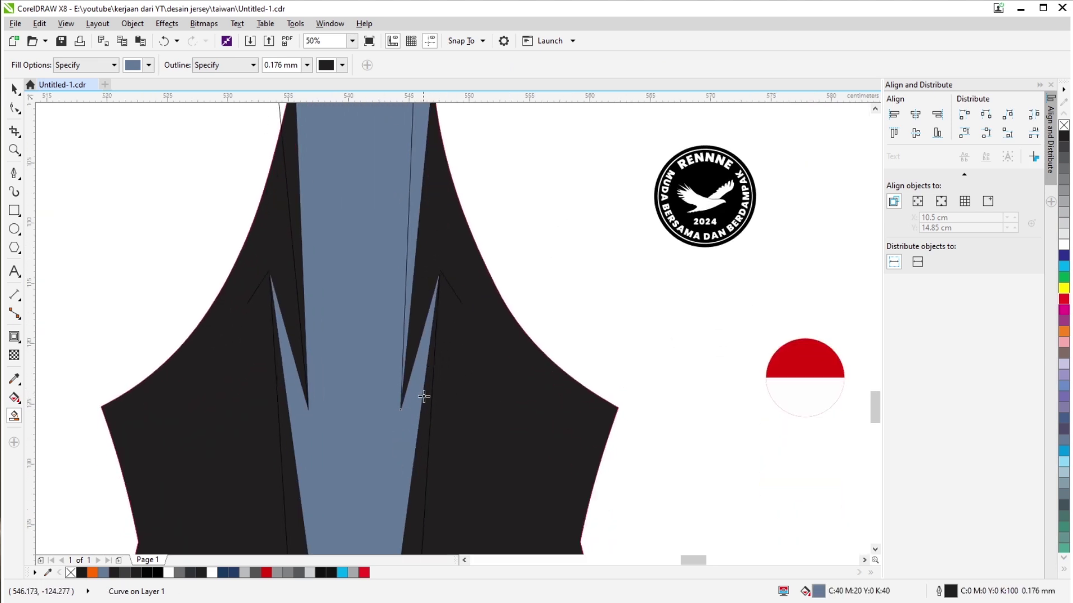
left_click(295, 245)
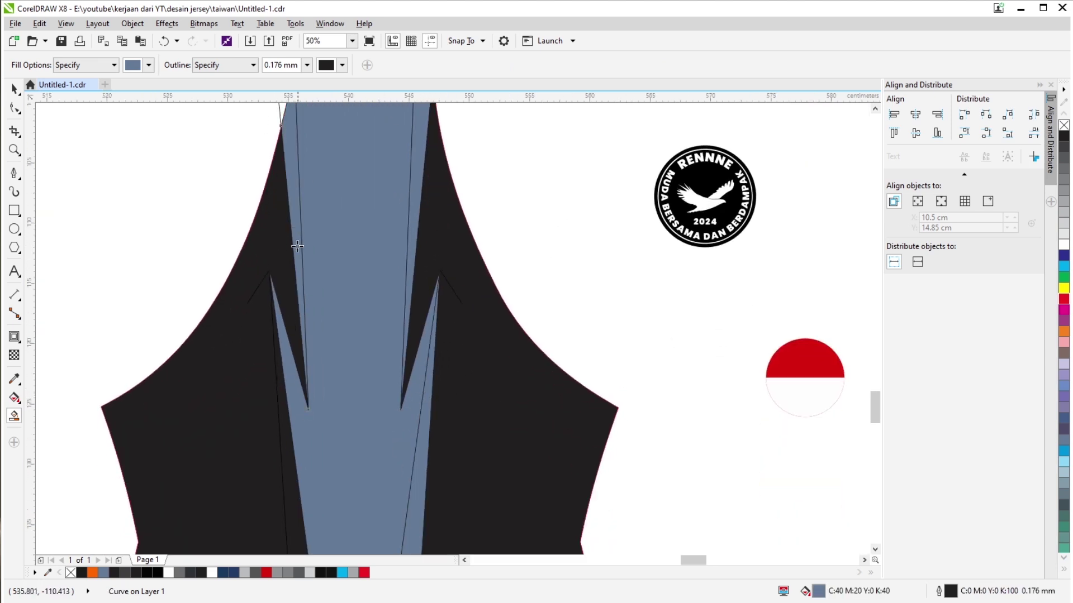
left_click(293, 471)
Fill the black sleeve piece white.
key("space")
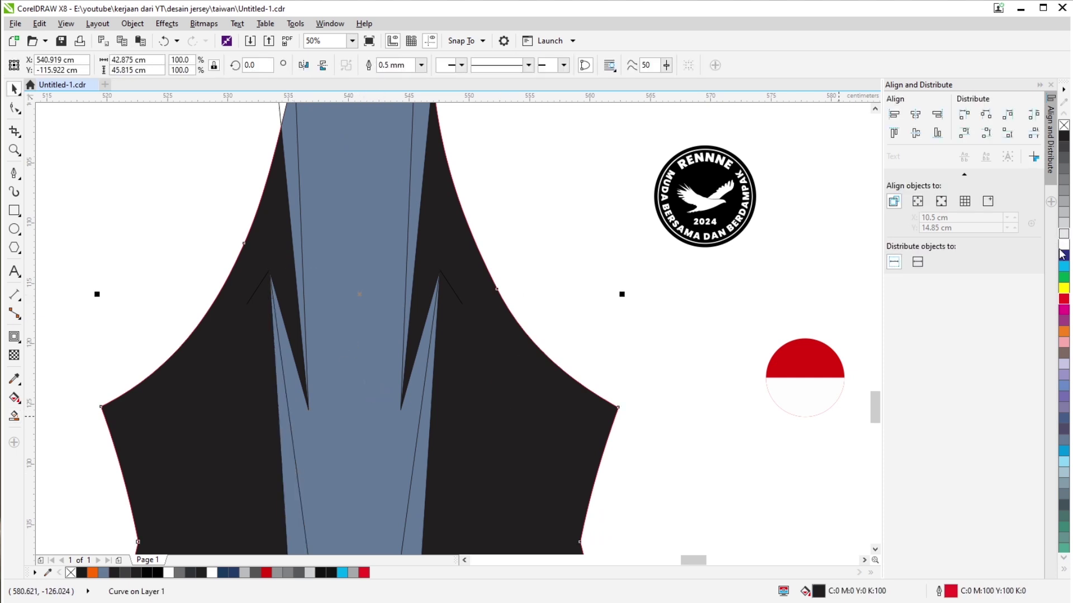
left_click(1061, 249)
left_click(565, 294)
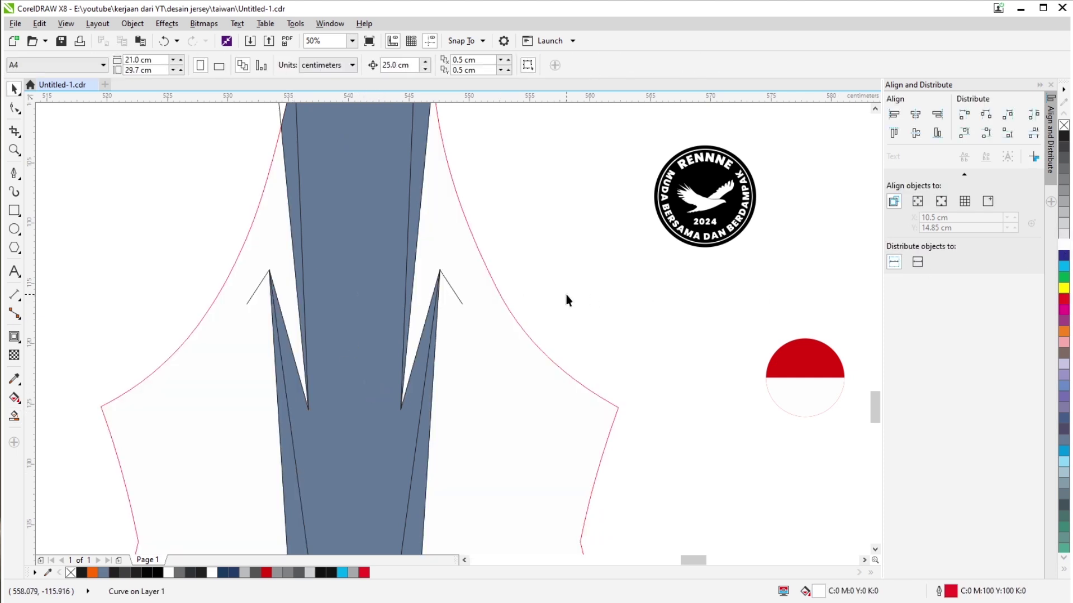
Colour the four panel slivers dark navy and group them.
left_click(411, 254)
left_click(287, 187, "shift")
scroll(350, 333, "down", 3)
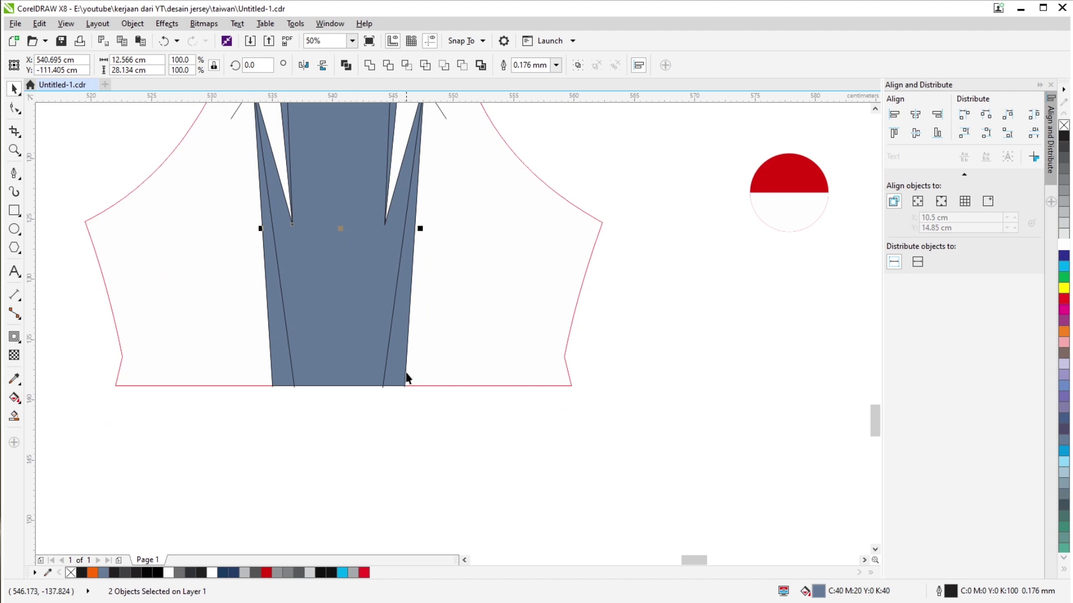
left_click(404, 372, "shift")
left_click(284, 366, "shift")
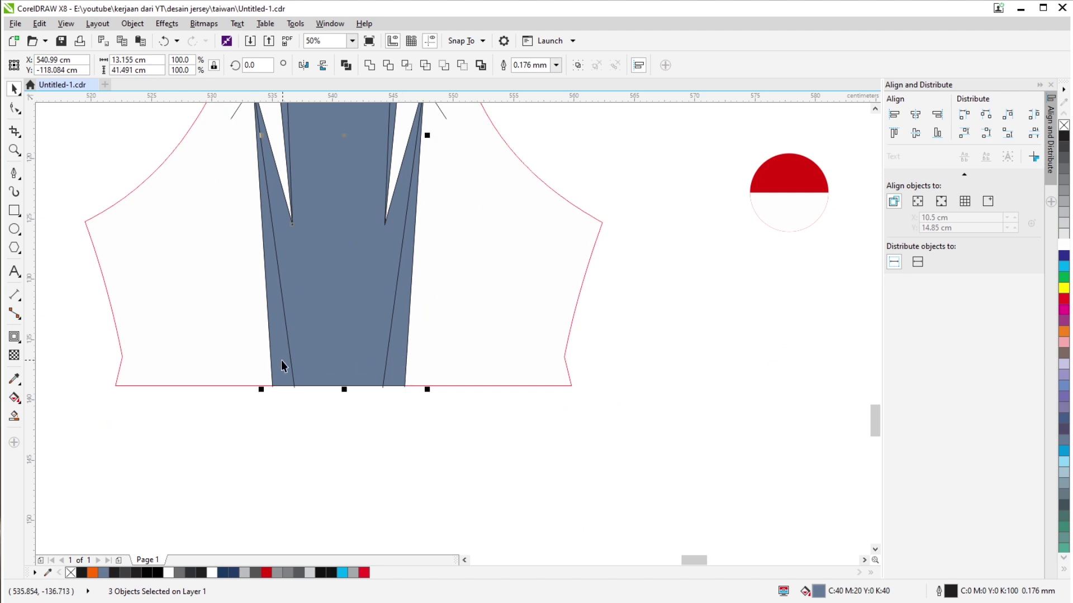
left_click(229, 573)
key("ctrl+g")
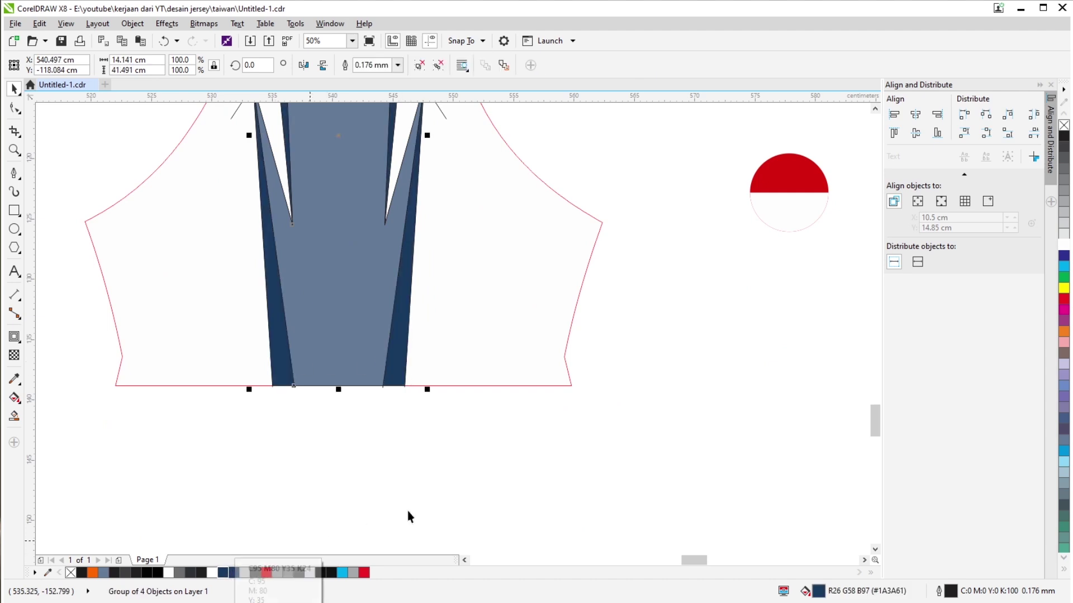
scroll(391, 480, "down", 4)
Sample the navy colour from the jersey mockup with the Eyedropper.
left_click(14, 378)
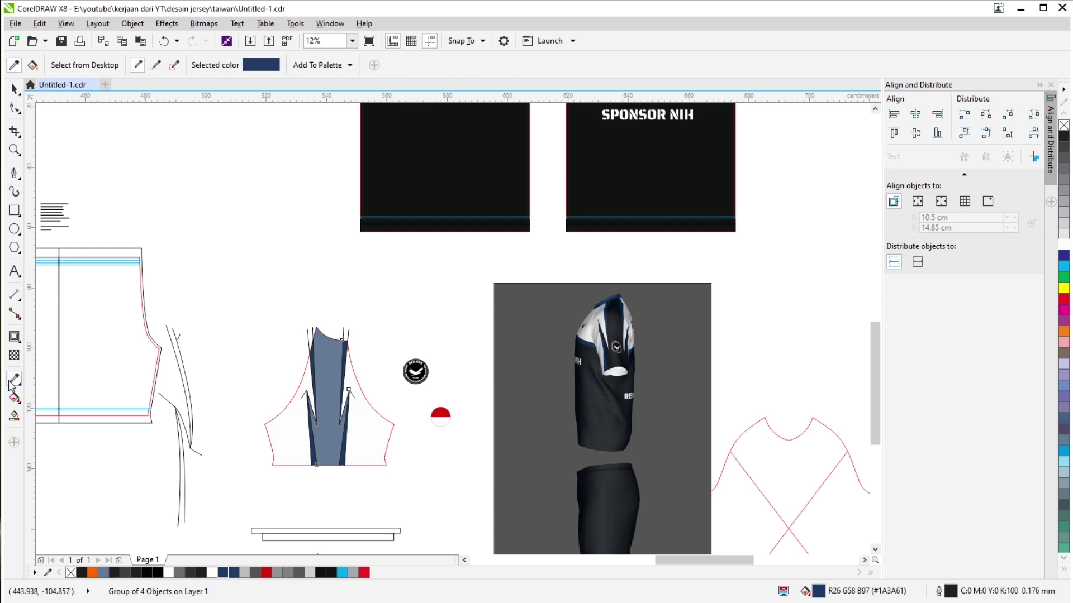
scroll(350, 274, "down", 2)
scroll(350, 275, "up", 5)
scroll(351, 274, "down", 3)
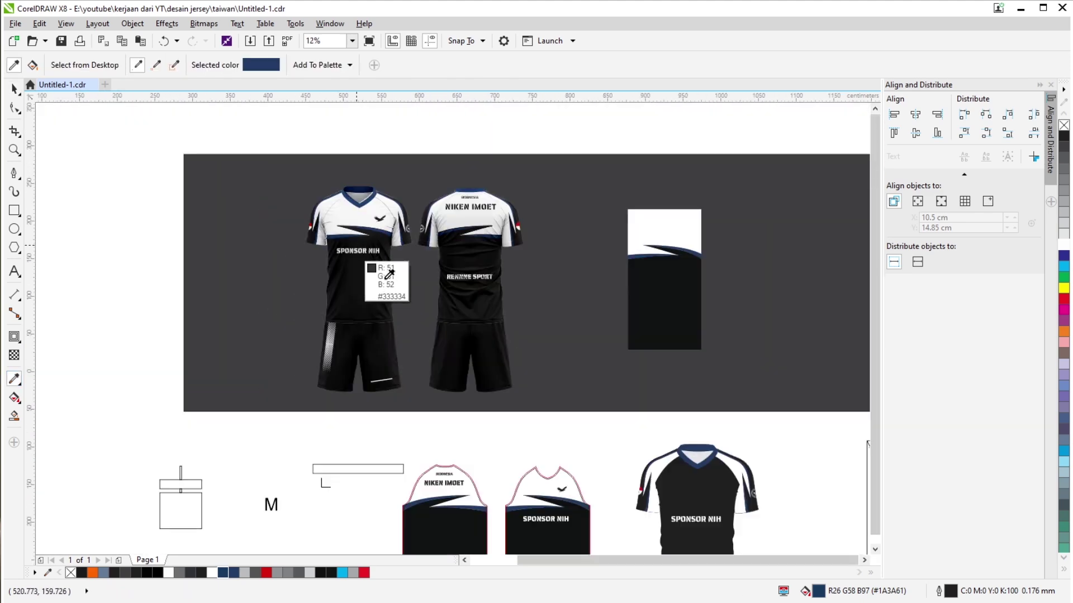
scroll(287, 376, "up", 6)
left_click(372, 408)
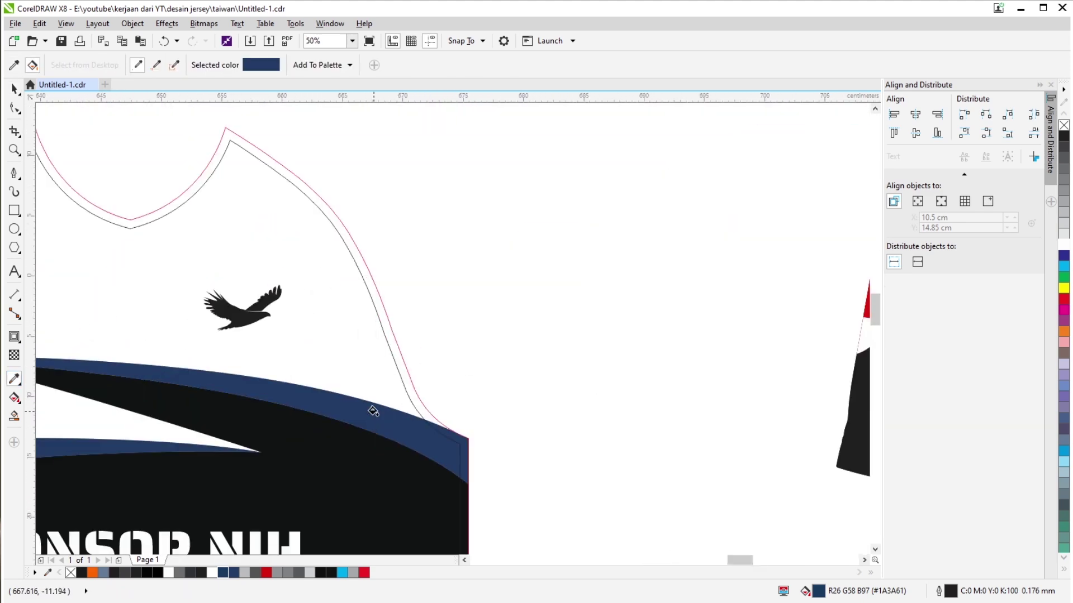
scroll(373, 410, "down", 3)
scroll(394, 297, "up", 7)
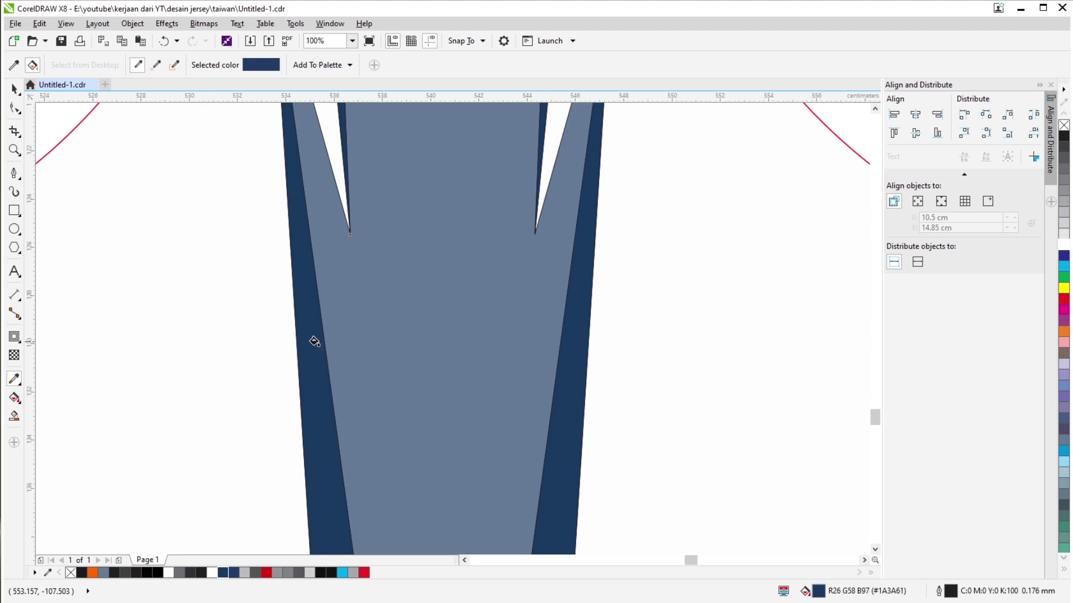
scroll(312, 341, "down", 1)
key("space")
Ungroup the four navy slivers and combine them into one shape.
left_click(371, 317)
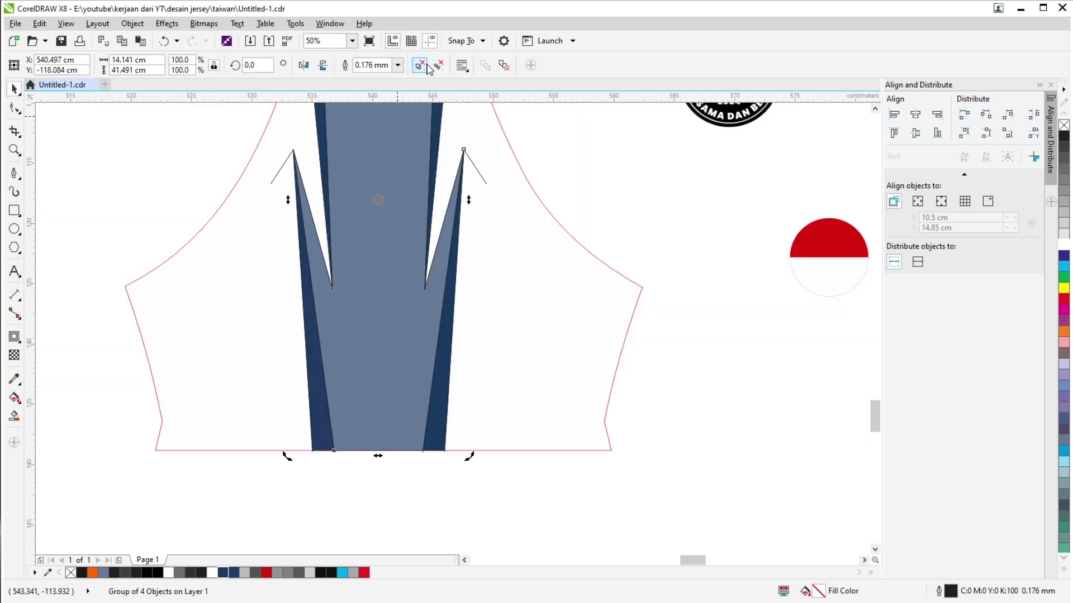
left_click(420, 64)
left_click(370, 64)
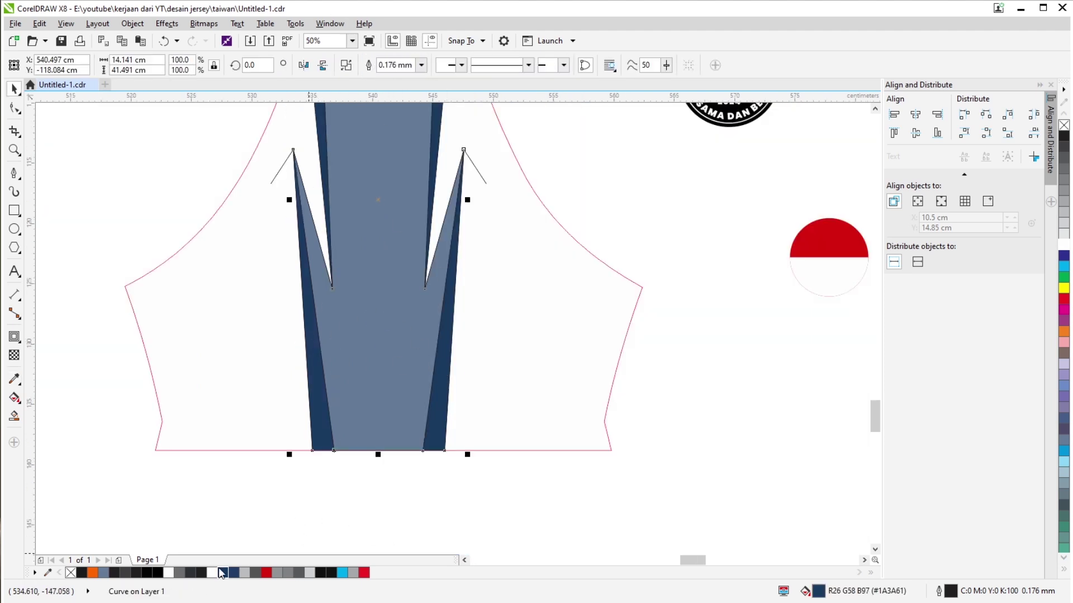
scroll(369, 498, "down", 1)
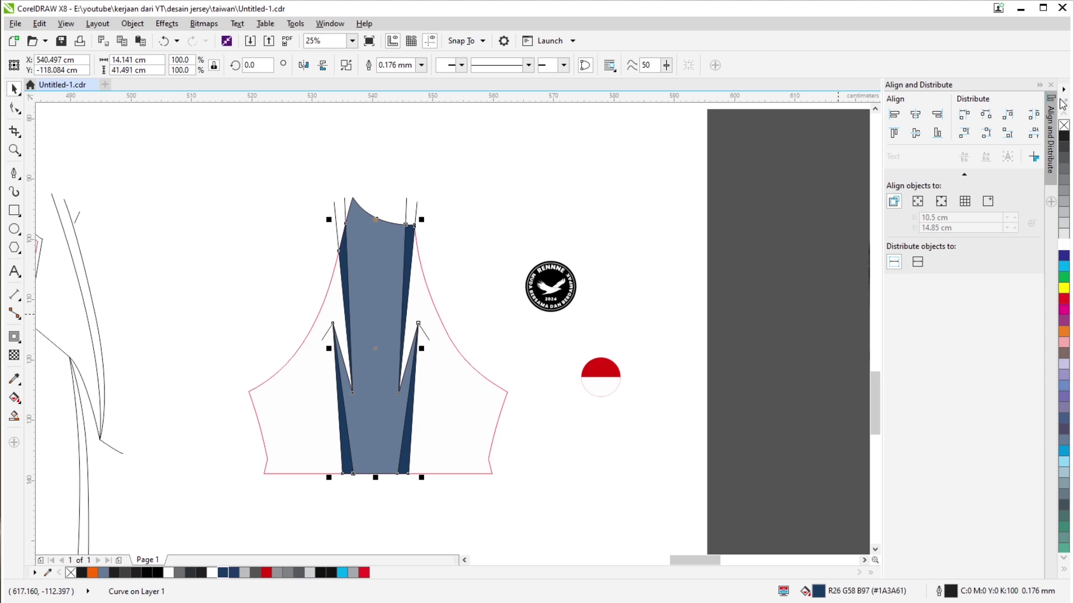
left_click(555, 168)
Move the group of three guide lines away from the sleeve.
scroll(403, 212, "up", 1)
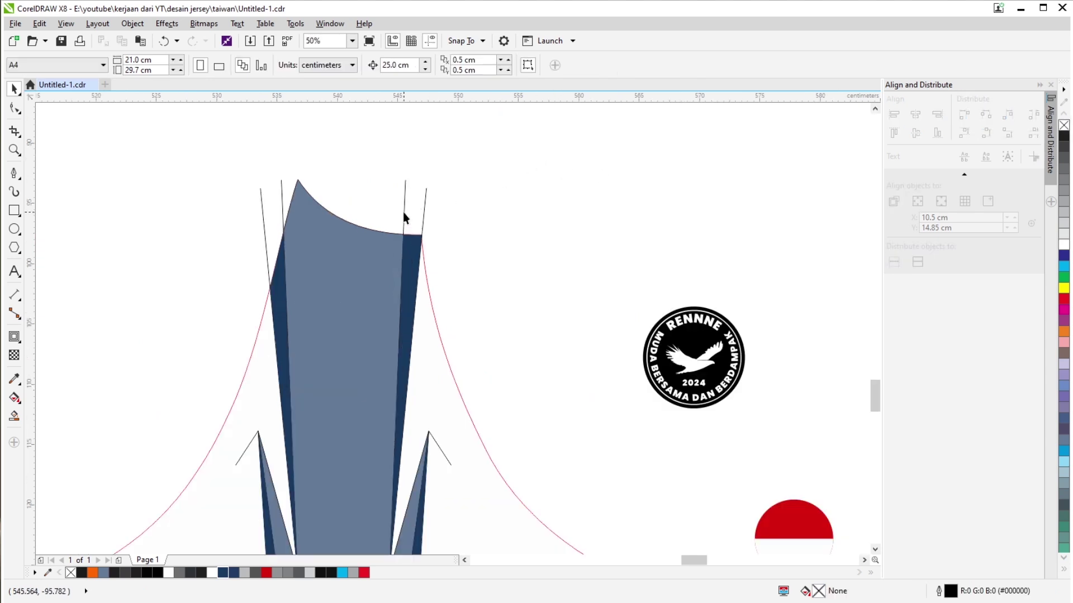
left_click(404, 221)
left_click_drag(433, 225, 311, 203)
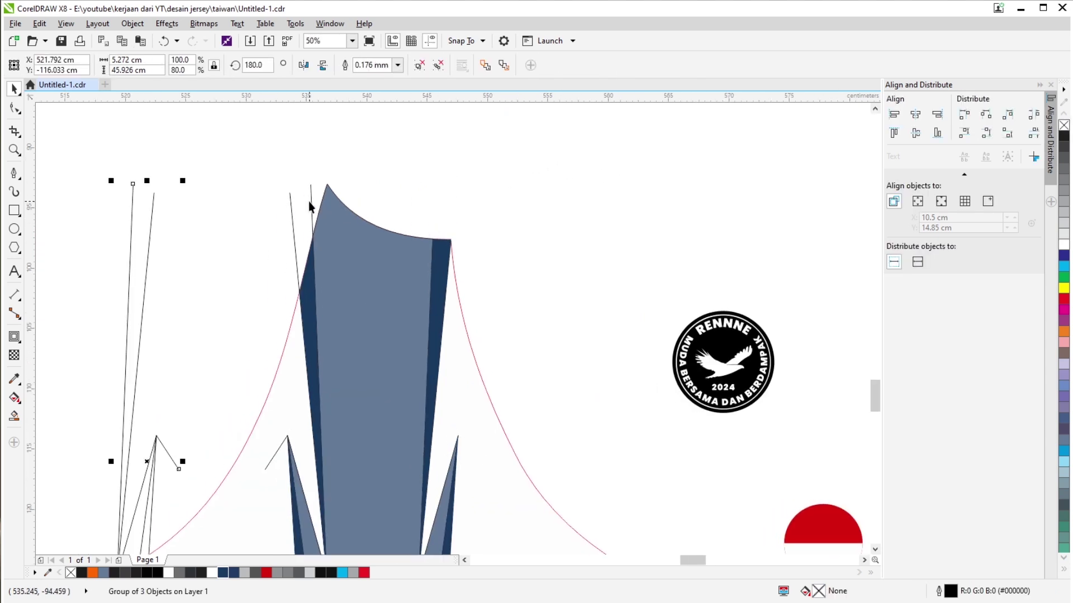
scroll(334, 221, "down", 1)
Fill the sleeve's centre panel black.
left_click(360, 313)
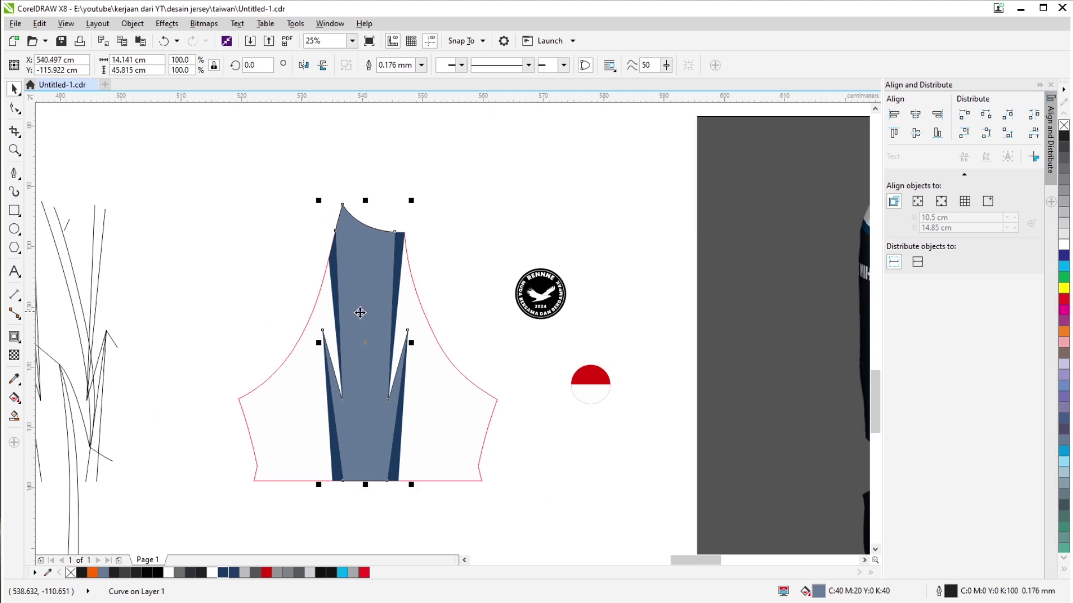
left_click(333, 571)
scroll(333, 309, "down", 2)
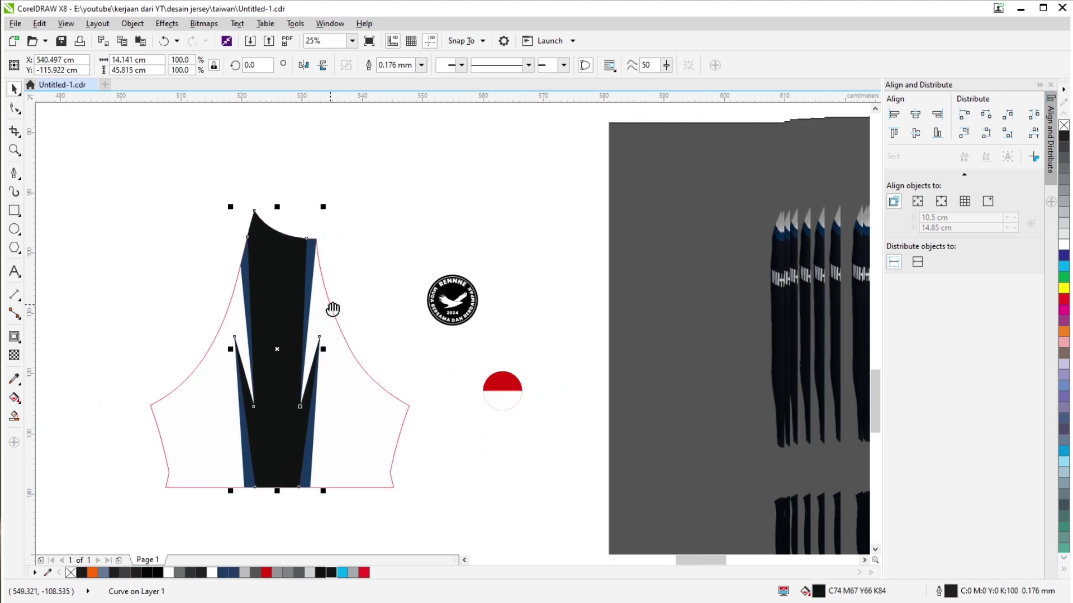
left_click(14, 379)
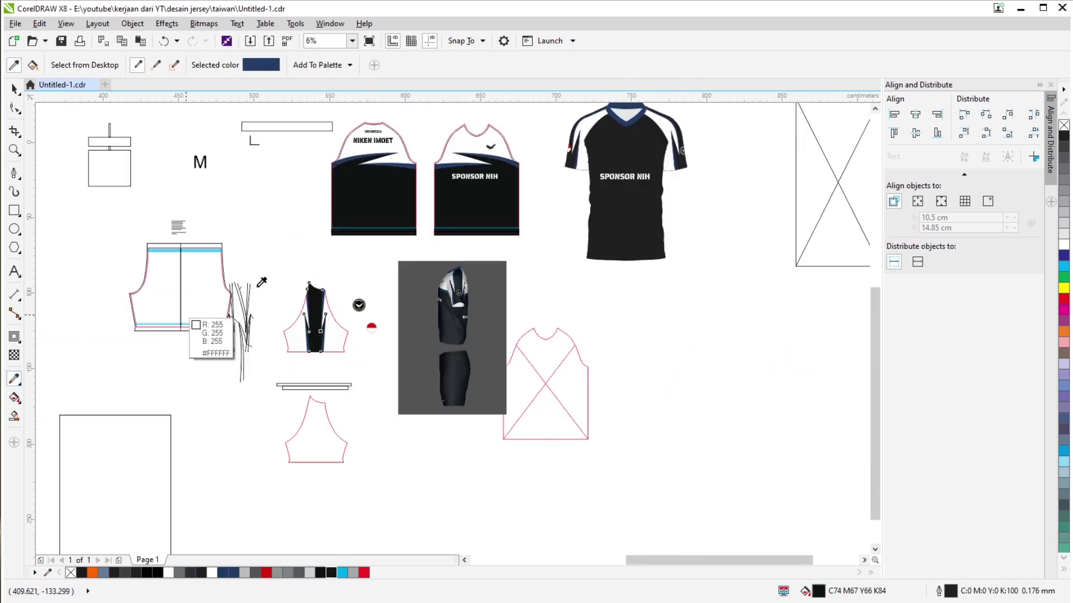
scroll(472, 175, "up", 1)
scroll(500, 228, "down", 1)
scroll(321, 312, "up", 2)
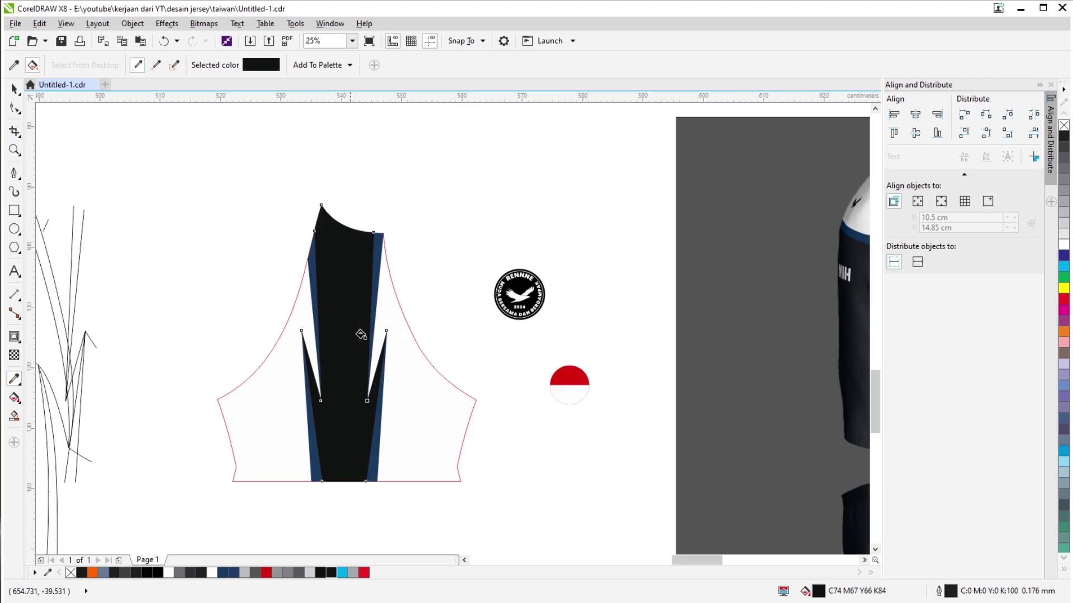
key("space")
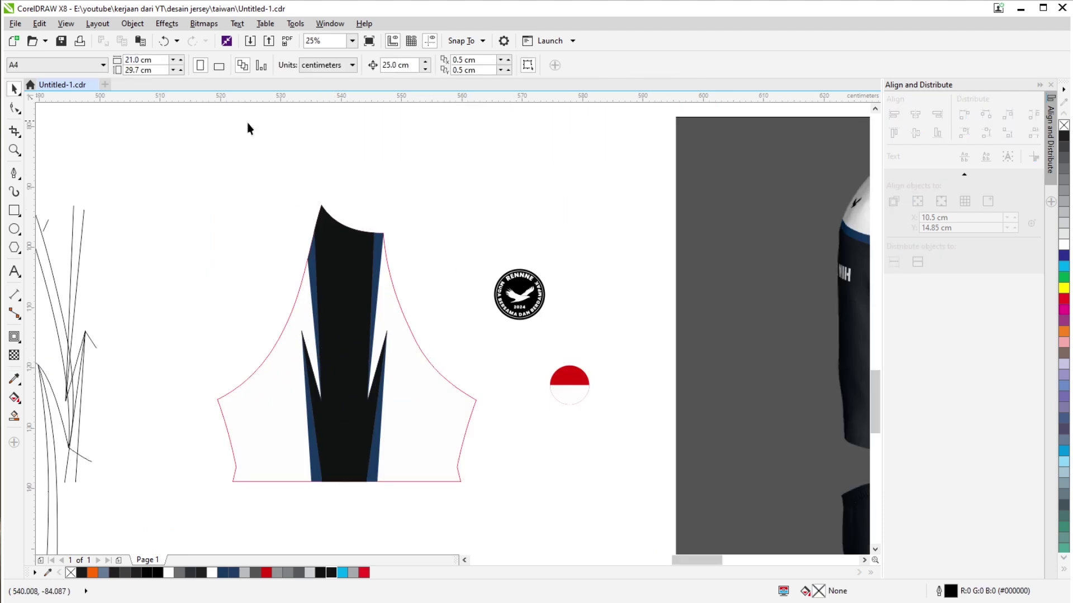
Select the whole sleeve panel and move it up against the jersey shoulder.
scroll(357, 296, "down", 1)
scroll(434, 296, "down", 1)
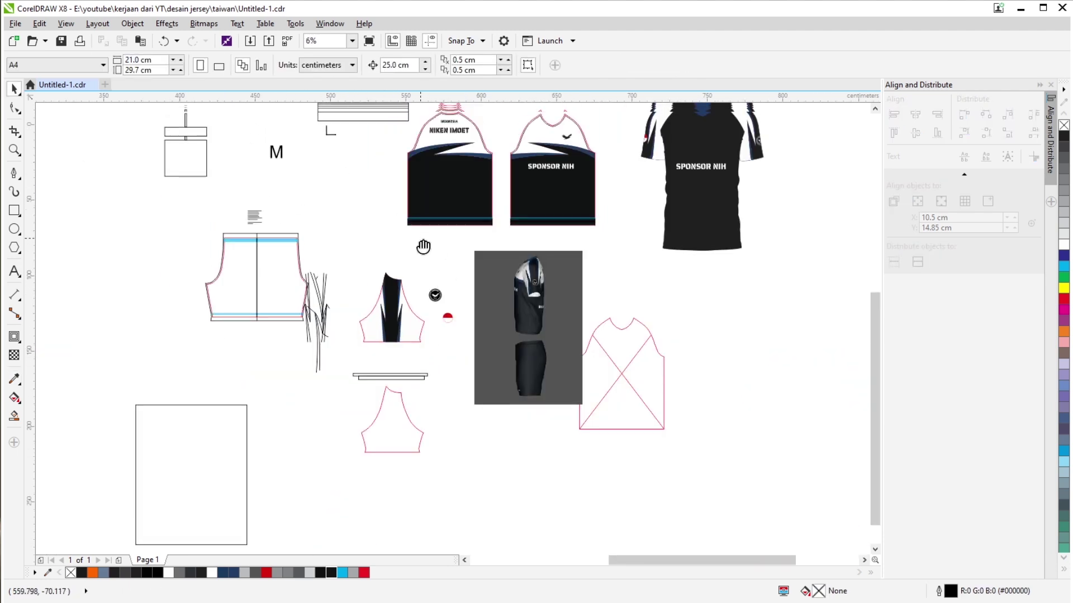
scroll(354, 307, "up", 1)
left_click_drag(339, 229, 497, 433)
scroll(298, 502, "down", 1)
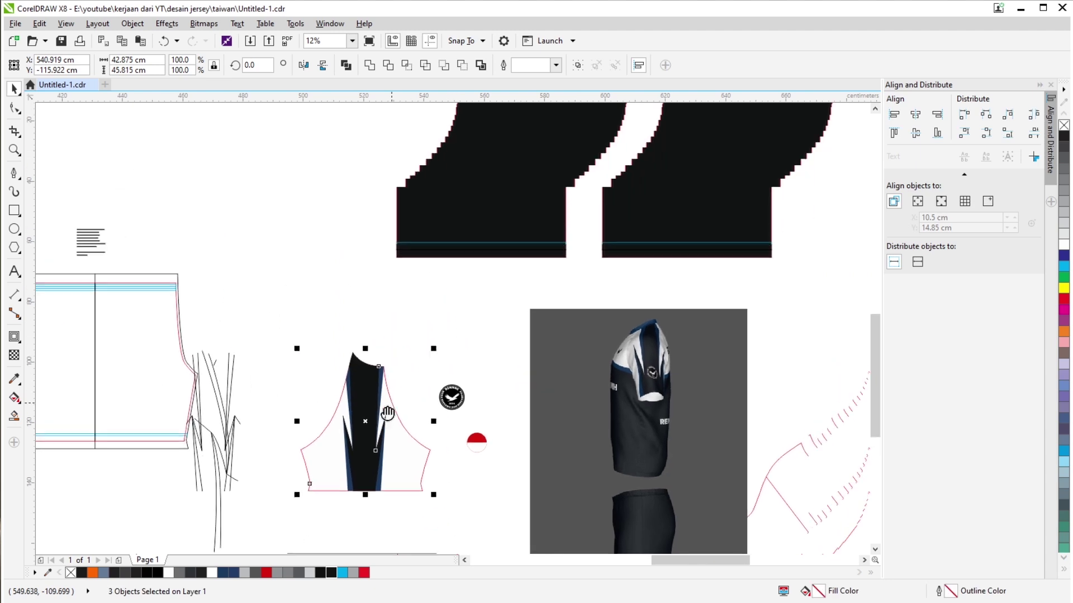
left_click_drag(366, 408, 470, 229)
scroll(490, 245, "up", 2)
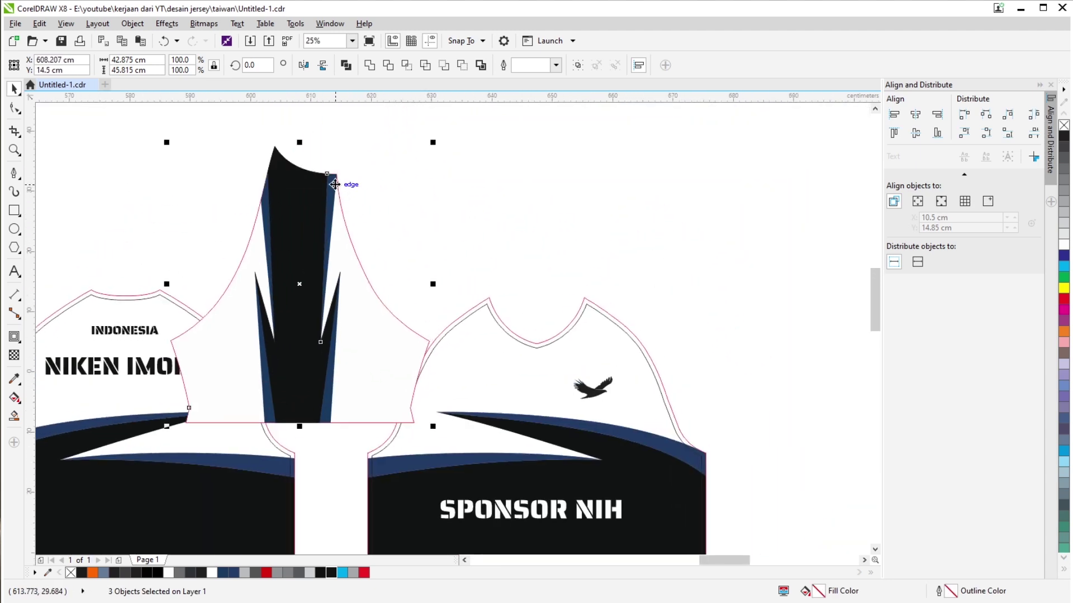
left_click_drag(338, 176, 490, 297)
Rotate the sleeve to follow the shoulder seam, refining the angle.
scroll(490, 298, "down", 2)
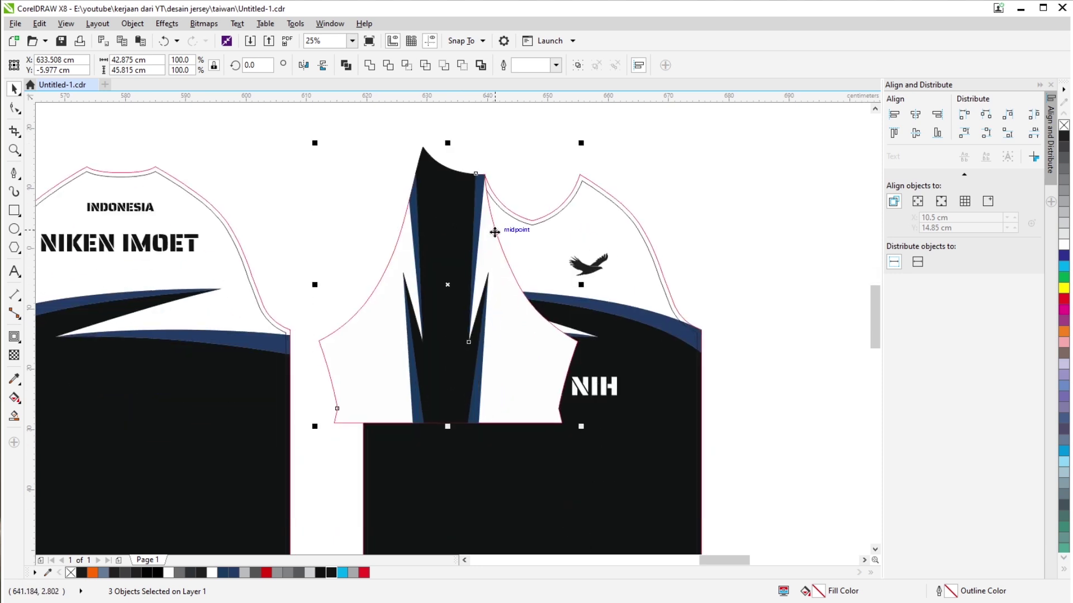
left_click(493, 333)
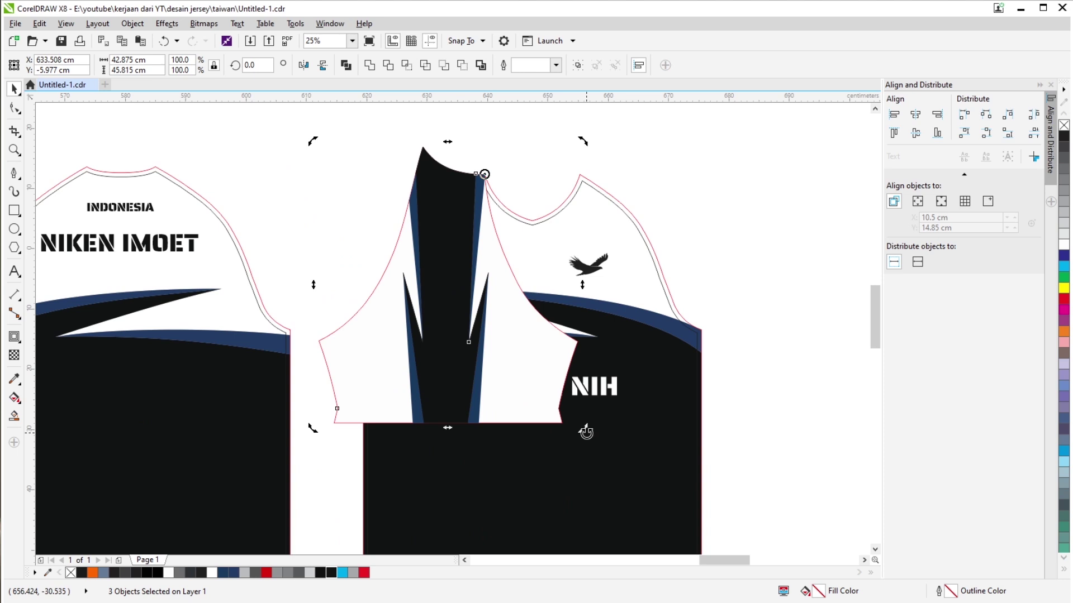
left_click_drag(583, 428, 281, 414)
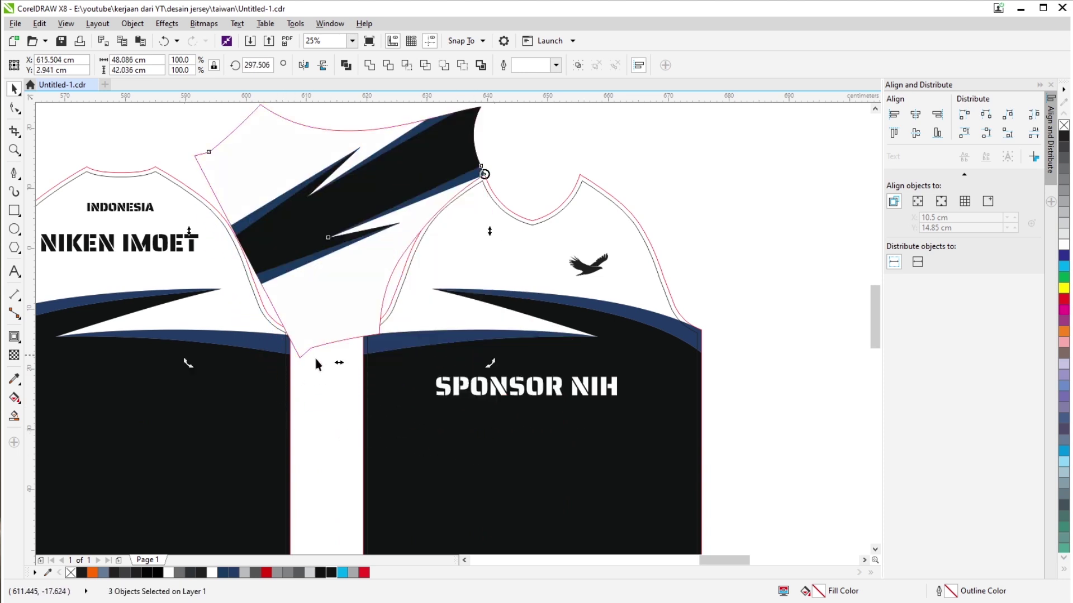
left_click_drag(371, 362, 357, 353)
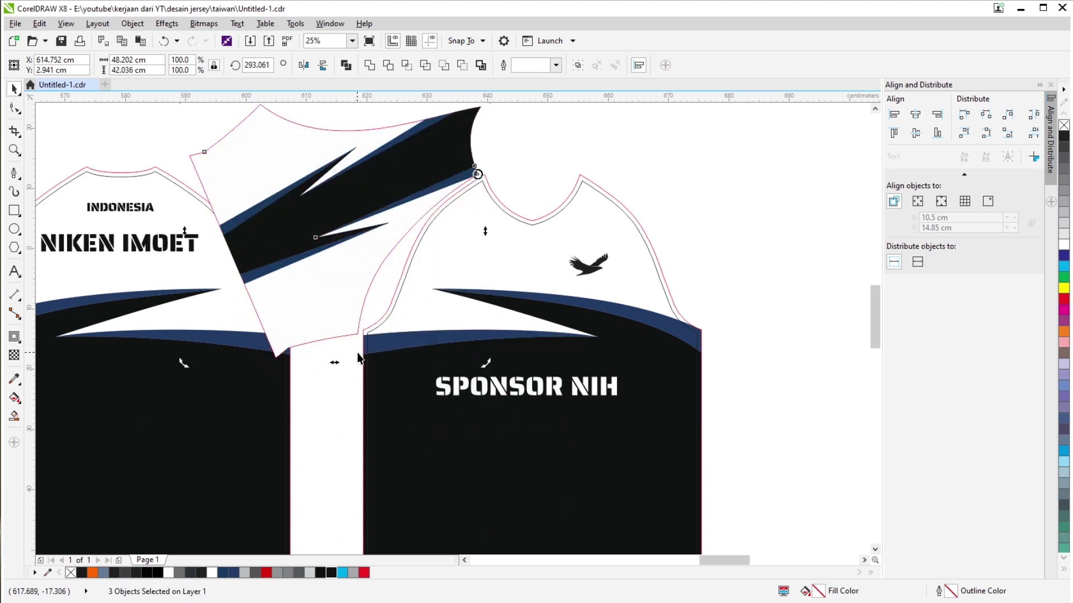
key("ctrl+z")
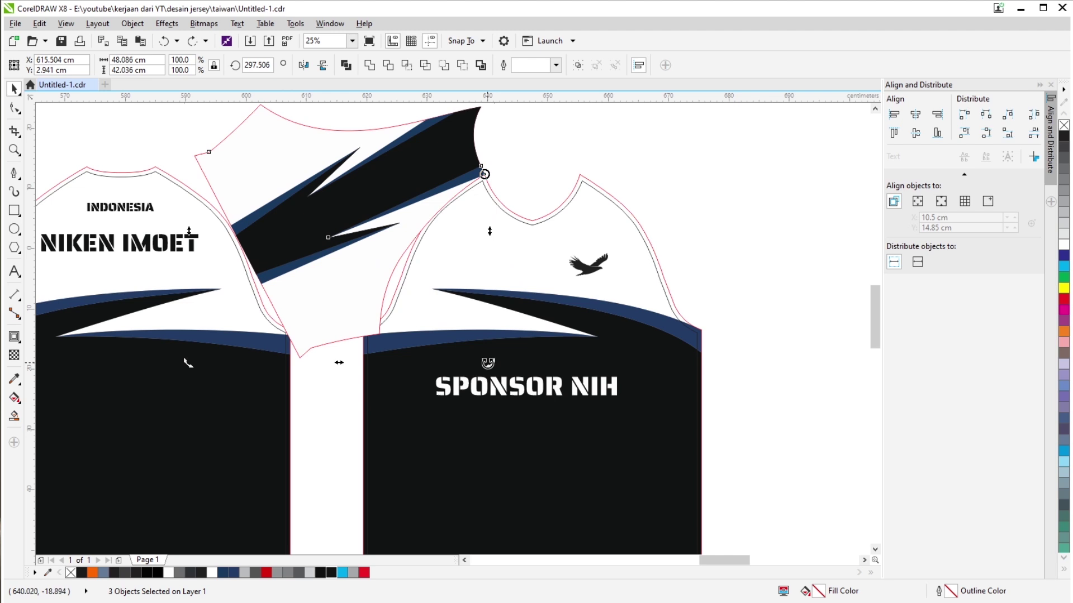
left_click_drag(296, 265, 279, 240)
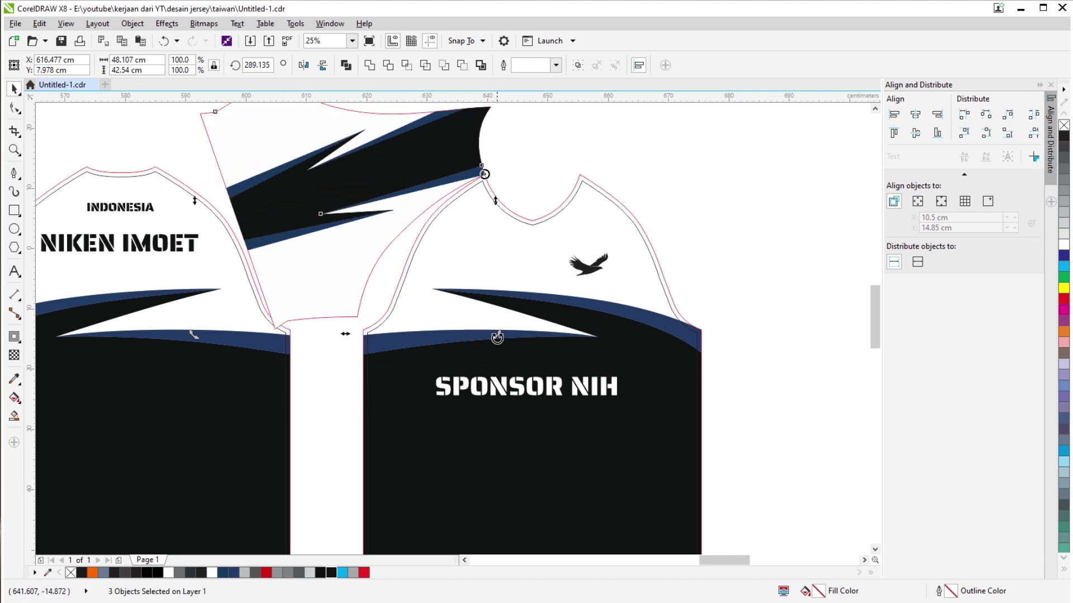
left_click_drag(496, 337, 498, 348)
scroll(494, 365, "down", 2)
scroll(495, 253, "up", 4)
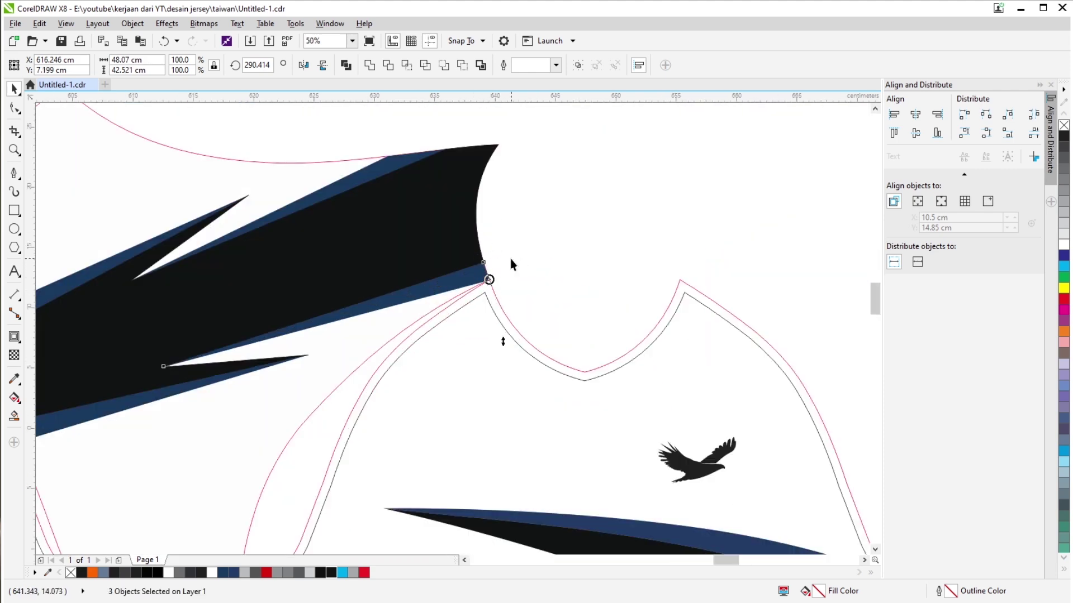
scroll(579, 295, "down", 4)
scroll(491, 438, "up", 2)
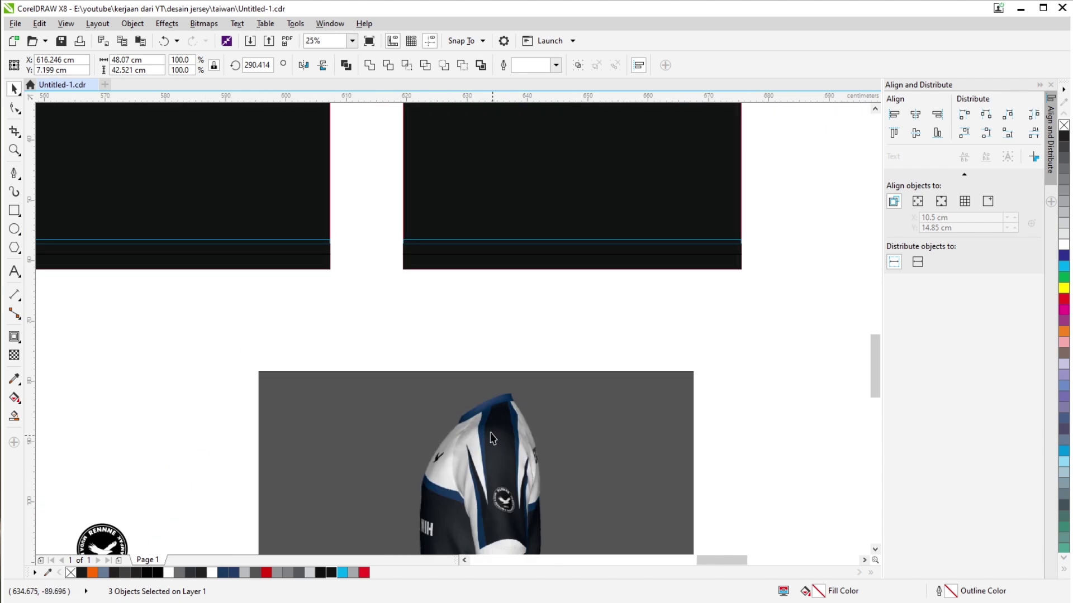
scroll(491, 437, "up", 1)
scroll(500, 389, "up", 1)
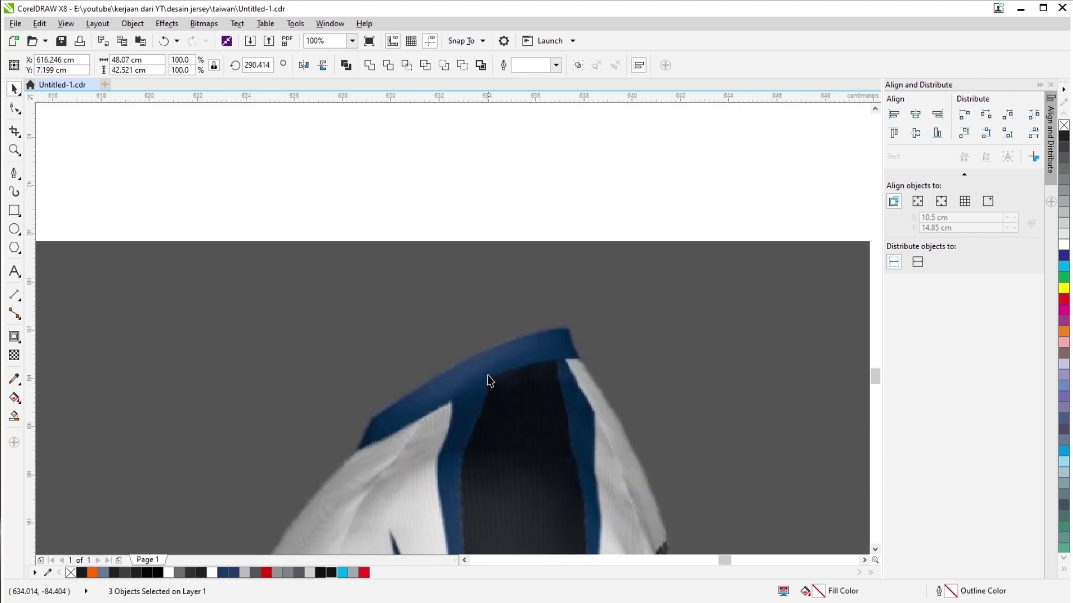
scroll(495, 378, "down", 1)
scroll(467, 258, "down", 2)
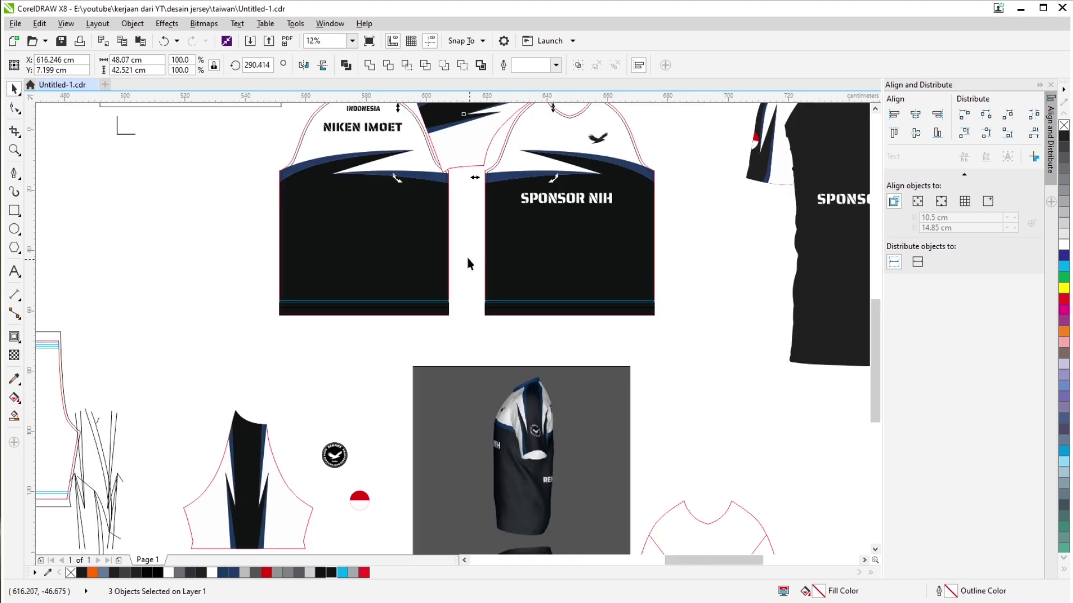
scroll(495, 259, "up", 3)
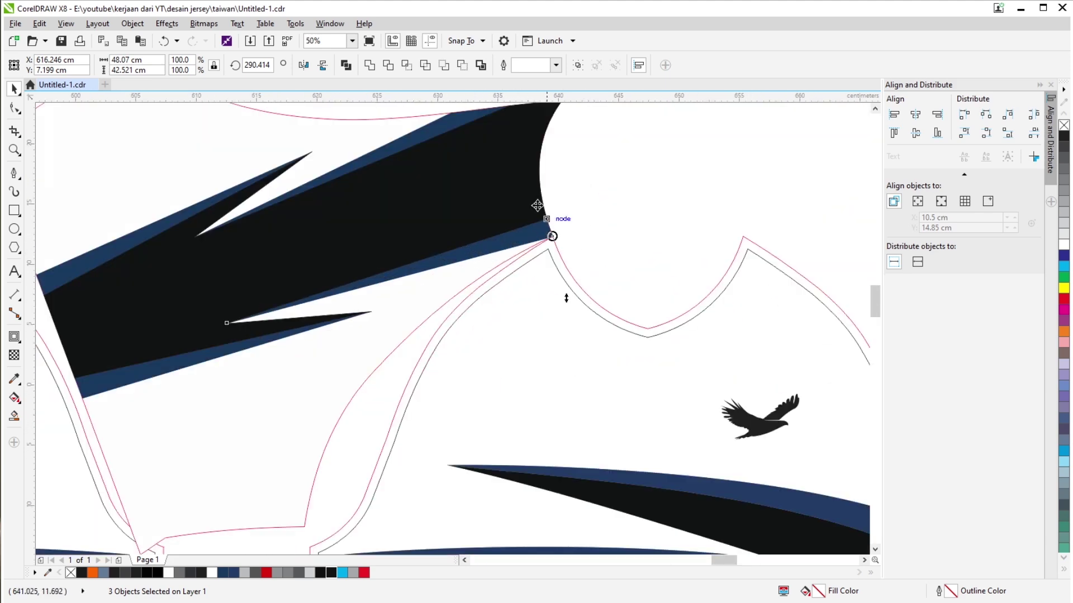
Undo the sleeve's rotation and move, returning it to its original place.
left_click(536, 206)
scroll(536, 205, "up", 2)
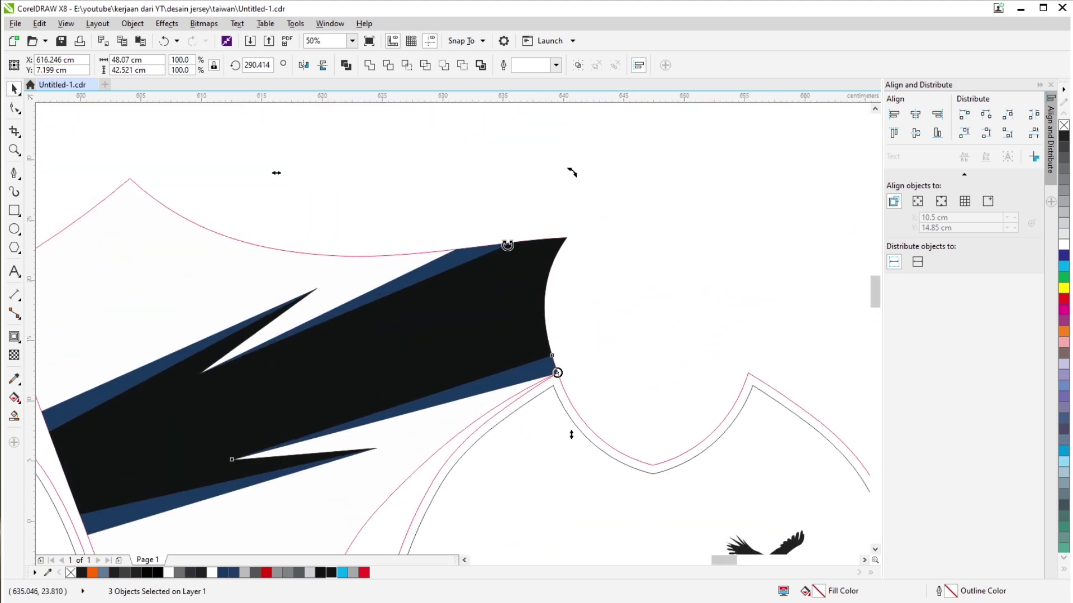
scroll(468, 373, "down", 3)
scroll(468, 373, "down", 3)
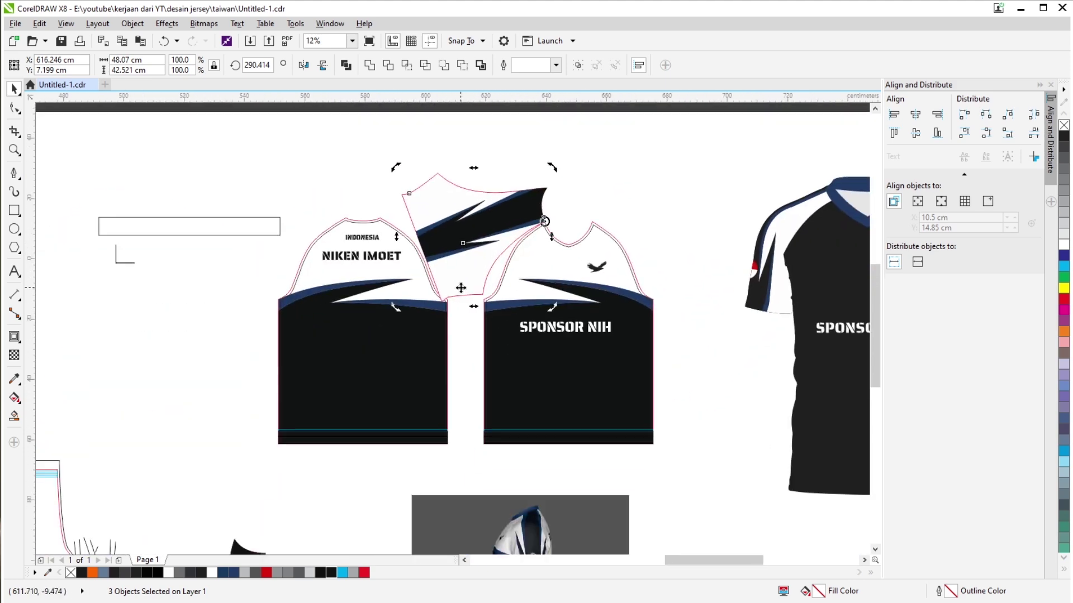
key("ctrl+z")
key("ctrl+z")
scroll(462, 307, "down", 1)
key("Escape")
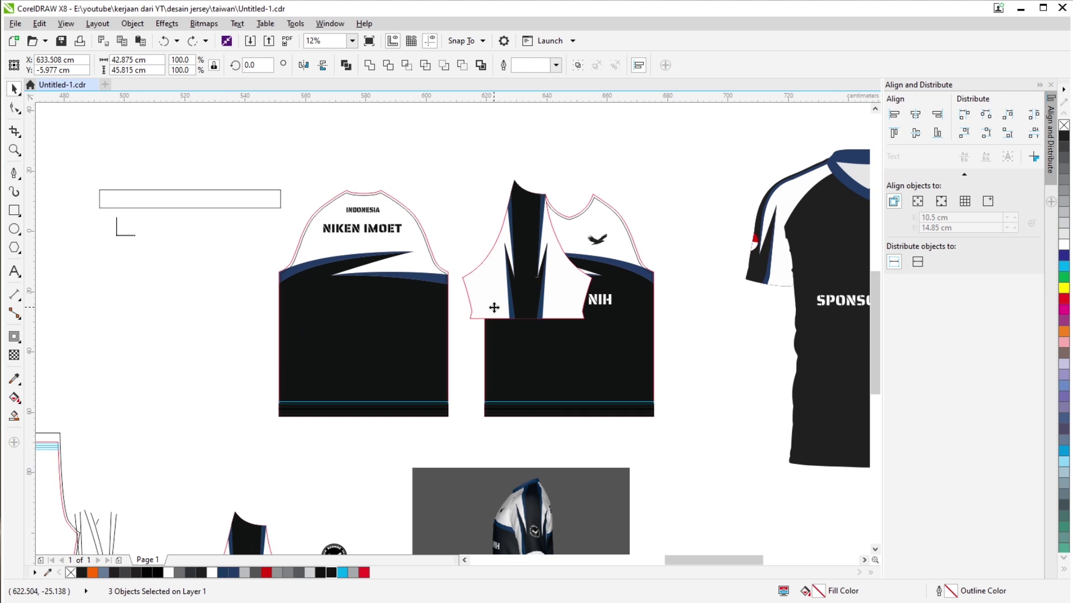
scroll(492, 307, "down", 2)
scroll(569, 330, "up", 4)
Place the red-white circle on the sleeve's black stripe, centred horizontally with C.
left_click_drag(652, 271, 530, 367)
left_click_drag(581, 327, 357, 291)
scroll(357, 365, "up", 2)
scroll(357, 291, "up", 1)
scroll(359, 306, "down", 1)
left_click(517, 360, "shift")
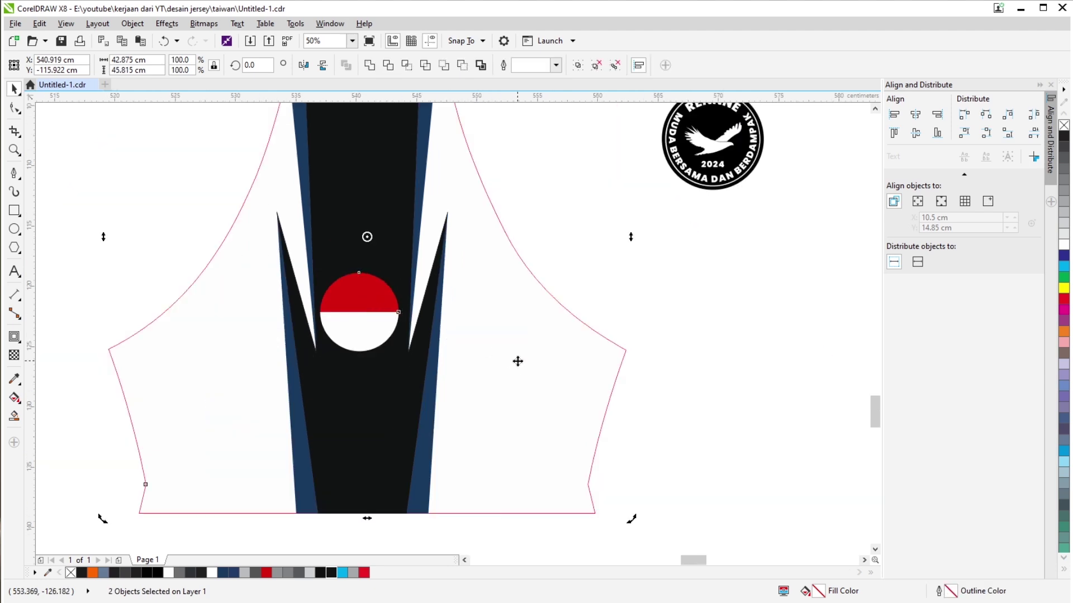
key("c")
scroll(398, 311, "up", 1)
left_click(364, 319)
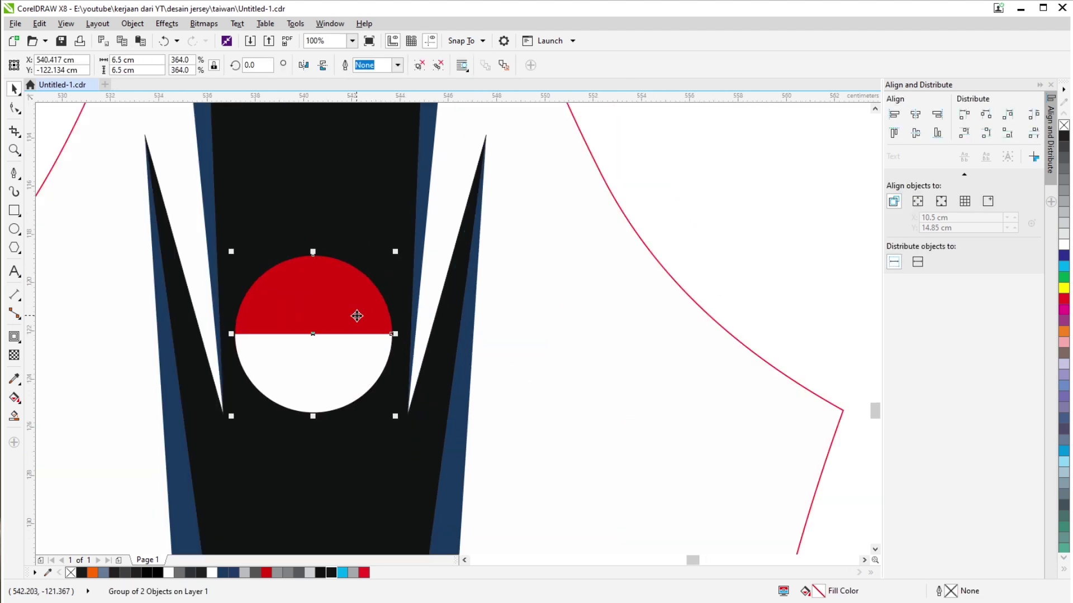
scroll(364, 334, "down", 1)
scroll(354, 354, "down", 4)
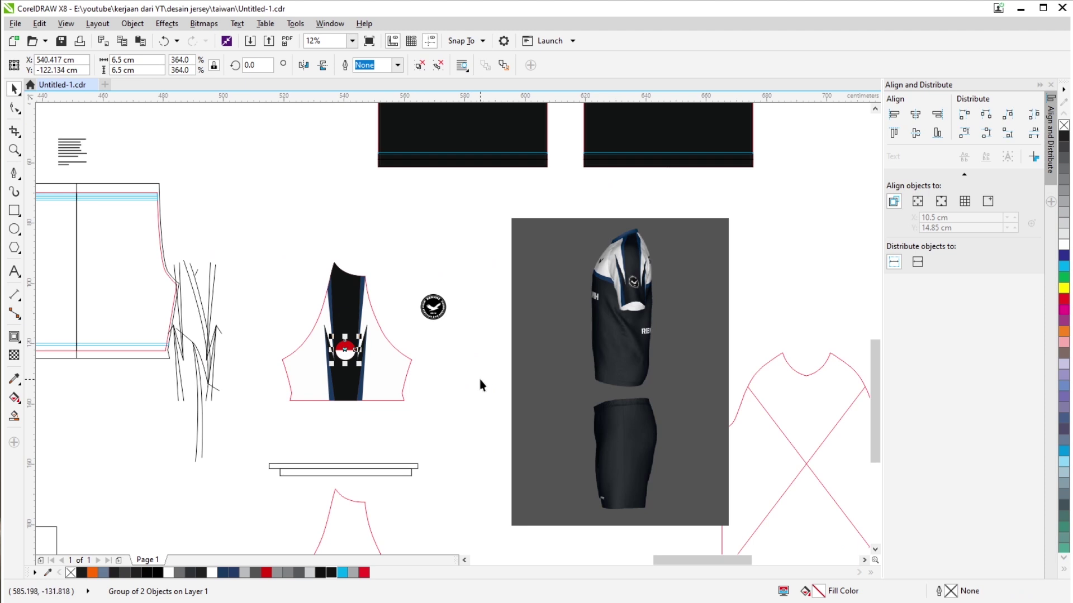
left_click(478, 379)
Nudge the two bar rectangles up onto the bottom of the sleeve.
scroll(406, 431, "down", 1)
left_click_drag(442, 384, 246, 447)
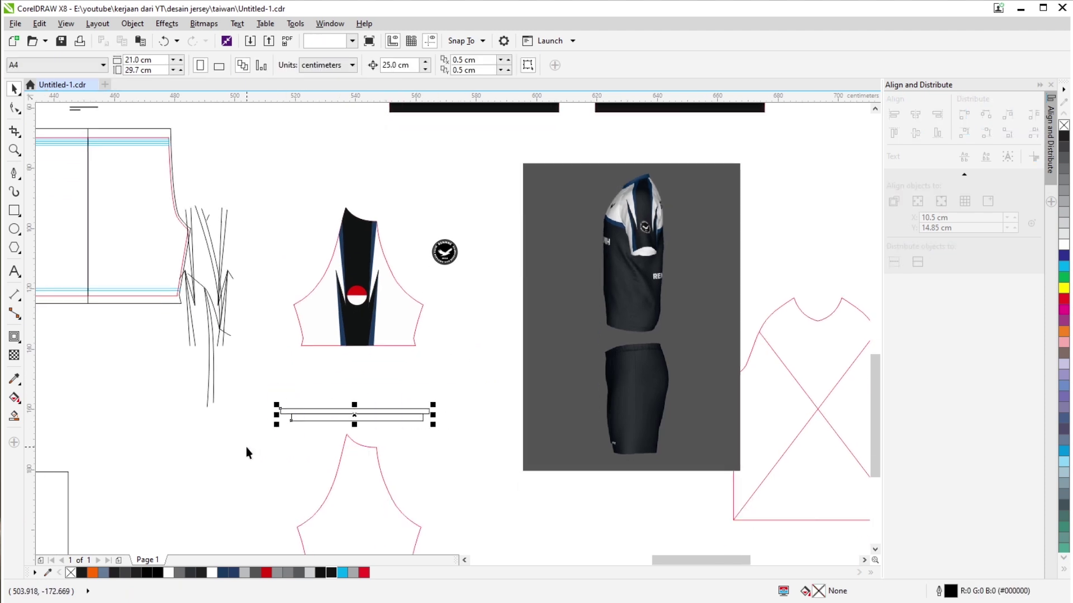
key("Up")
scroll(411, 383, "up", 6)
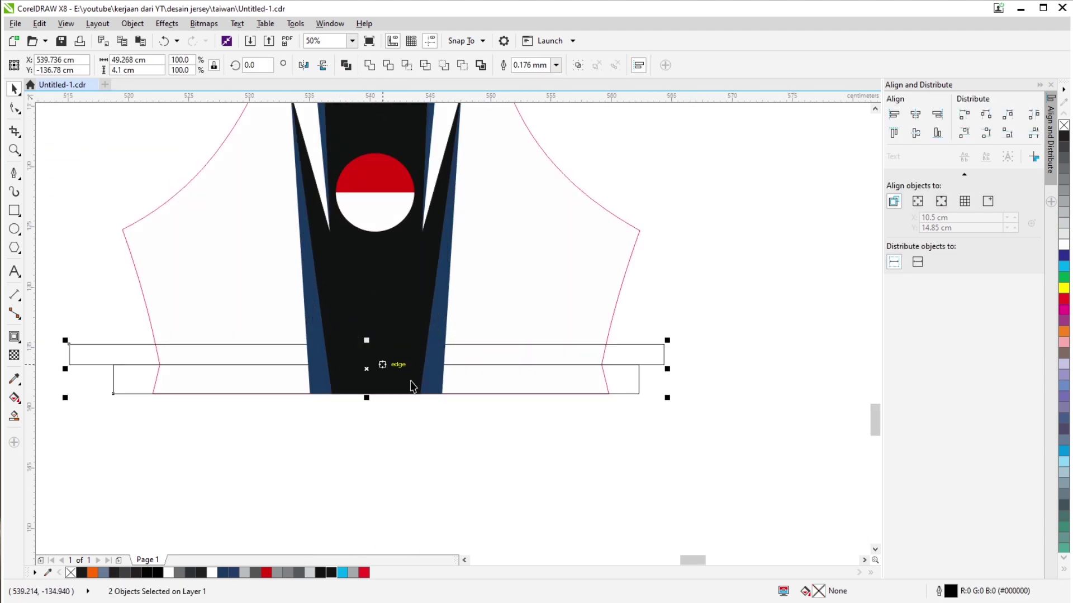
left_click(718, 352)
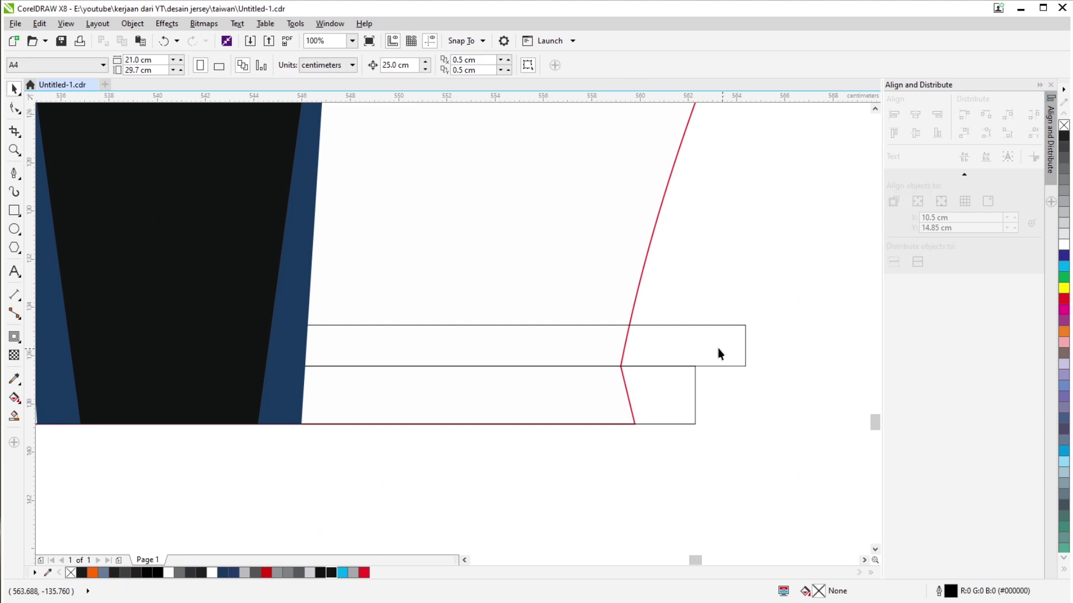
Fill the lower bar rectangle white and bring it to the front.
scroll(693, 368, "down", 2)
left_click(686, 380)
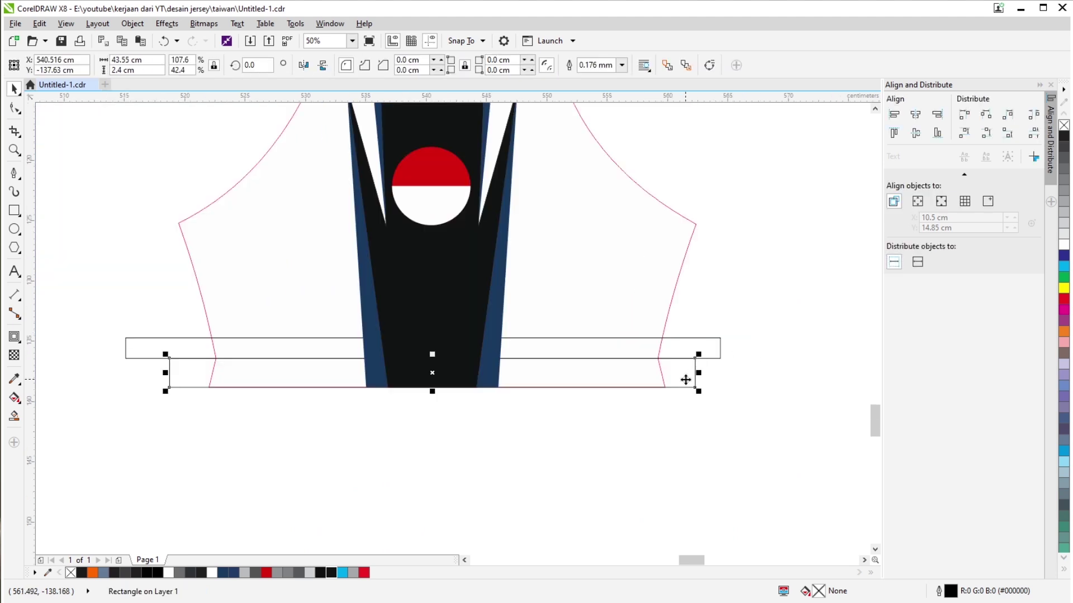
left_click(1065, 246)
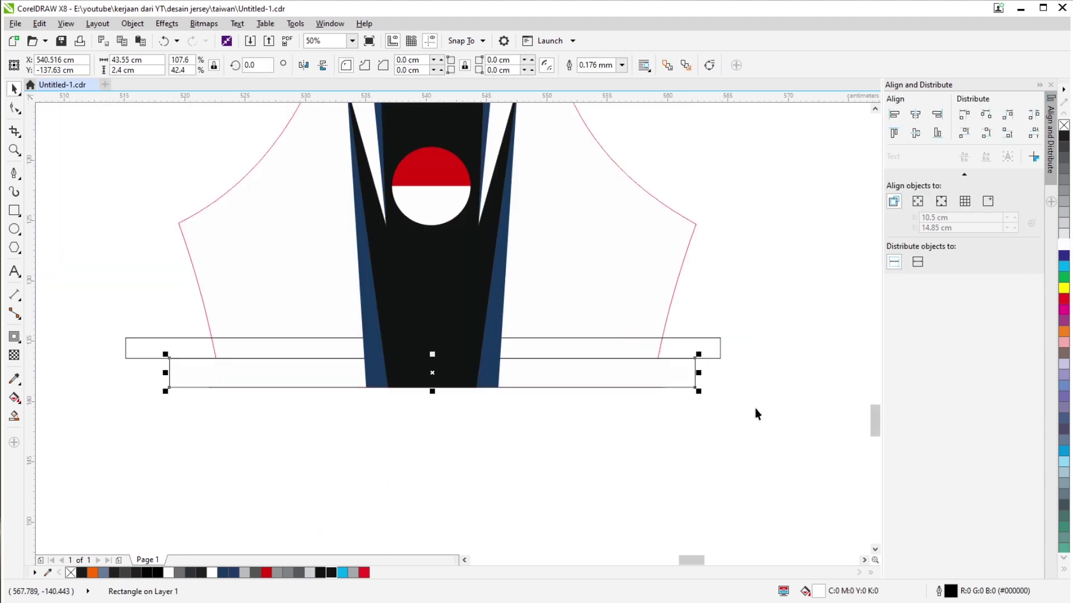
key("shift+Page_Up")
left_click(634, 345)
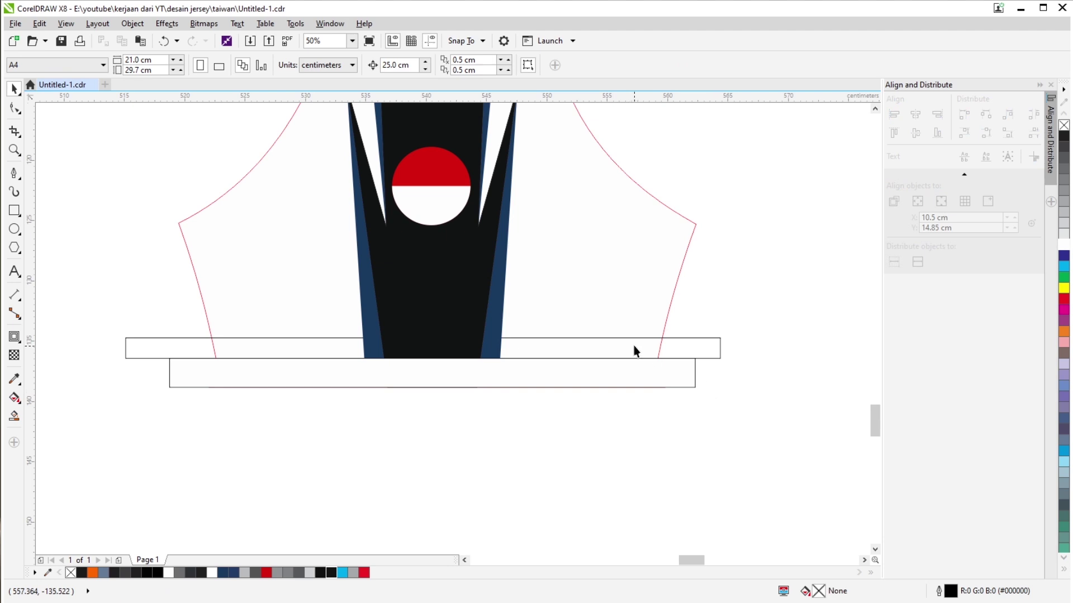
Flatten the upper bar into a thin strip with a 2 cm height.
left_click(693, 348)
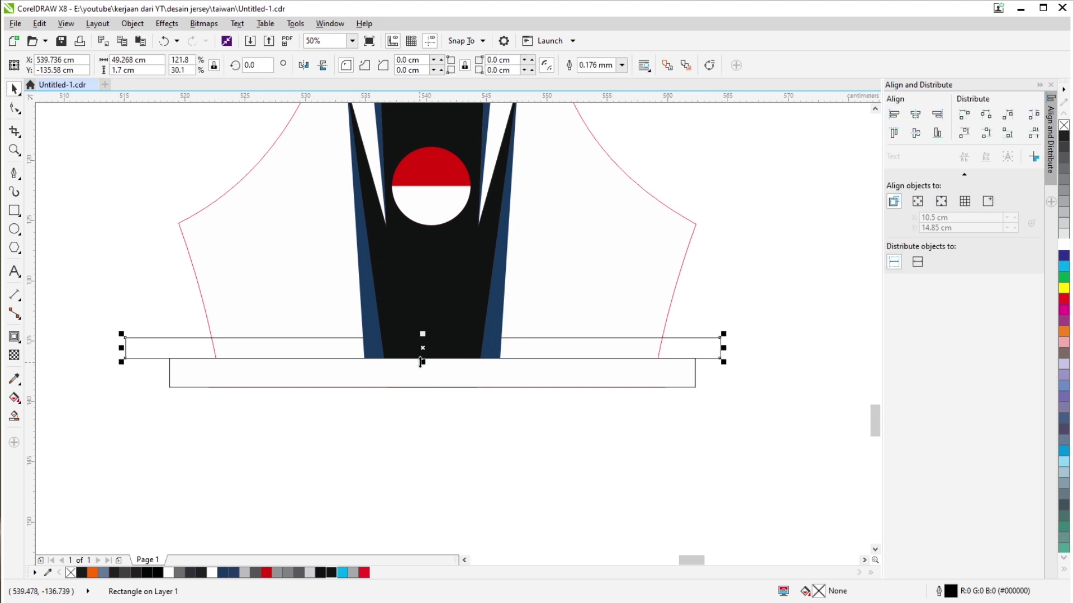
left_click_drag(421, 362, 527, 338)
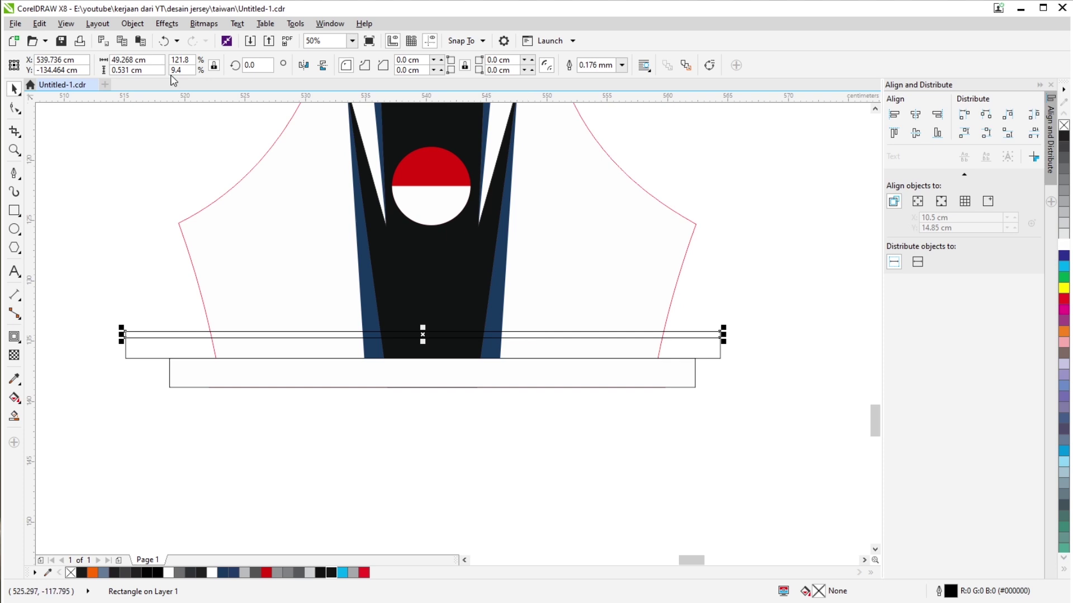
left_click(147, 70)
type("2")
key("Return")
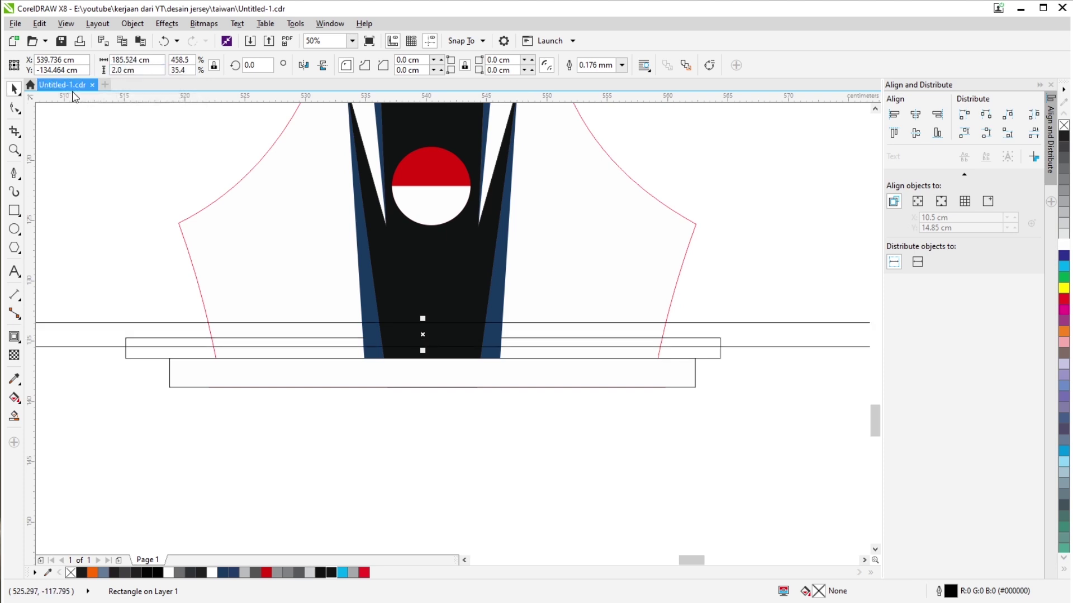
scroll(529, 342, "up", 1)
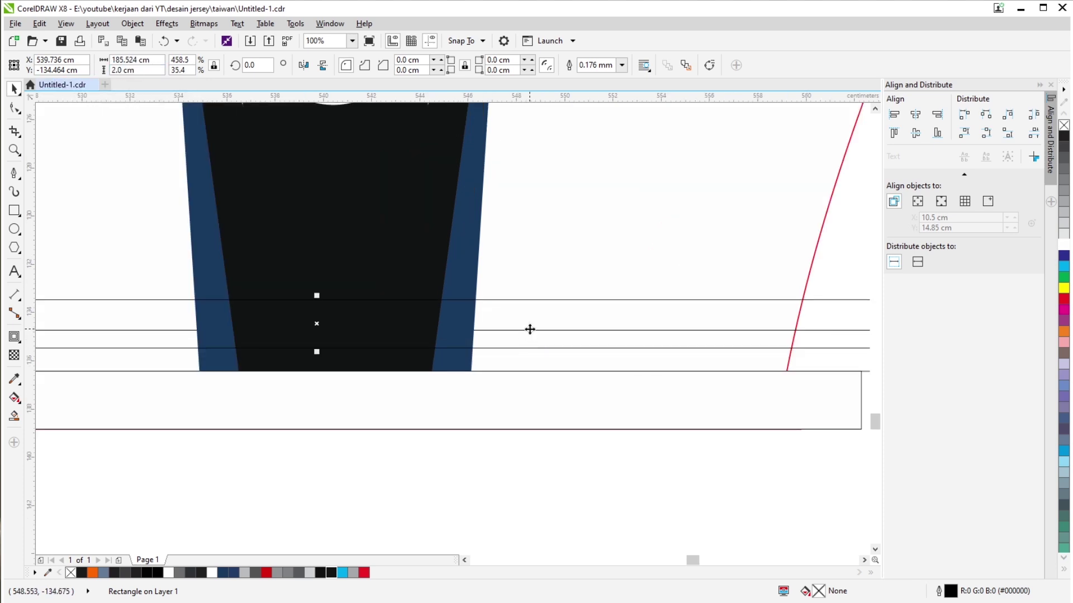
left_click_drag(530, 330, 525, 345)
scroll(522, 345, "down", 5)
key("ctrl+z")
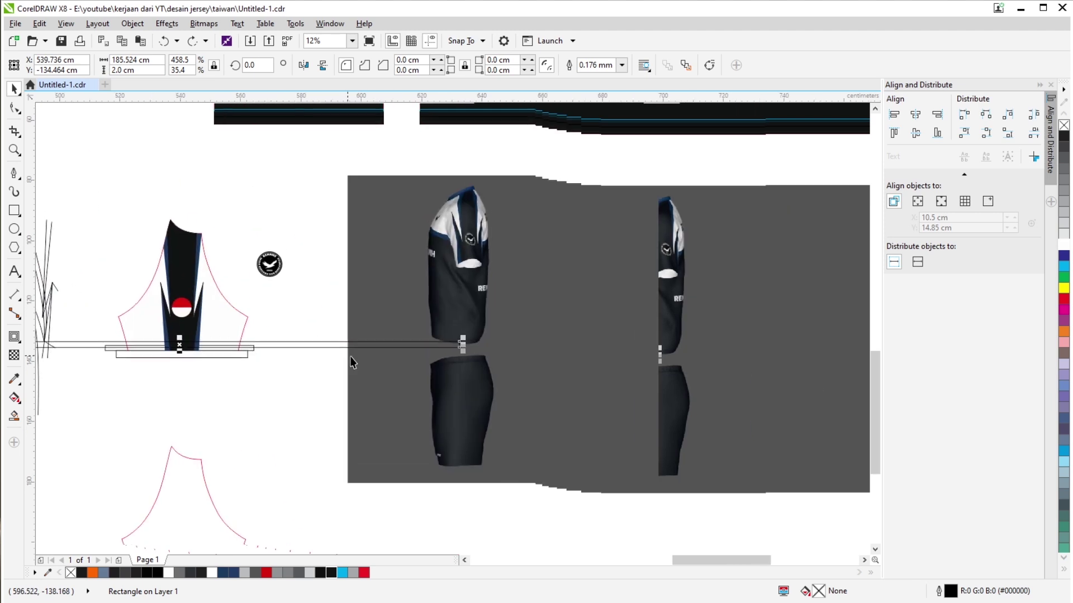
scroll(352, 362, "up", 2)
scroll(488, 362, "up", 1)
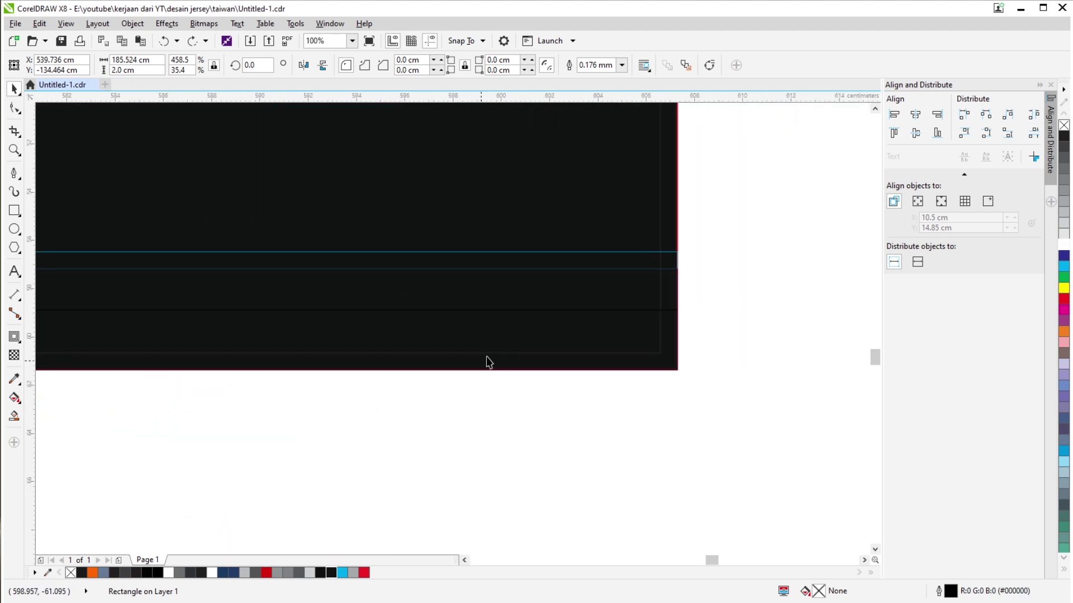
Make the long hem rectangle 0.7 cm tall, raise it above the hem bands, and outline it red.
left_click(634, 253)
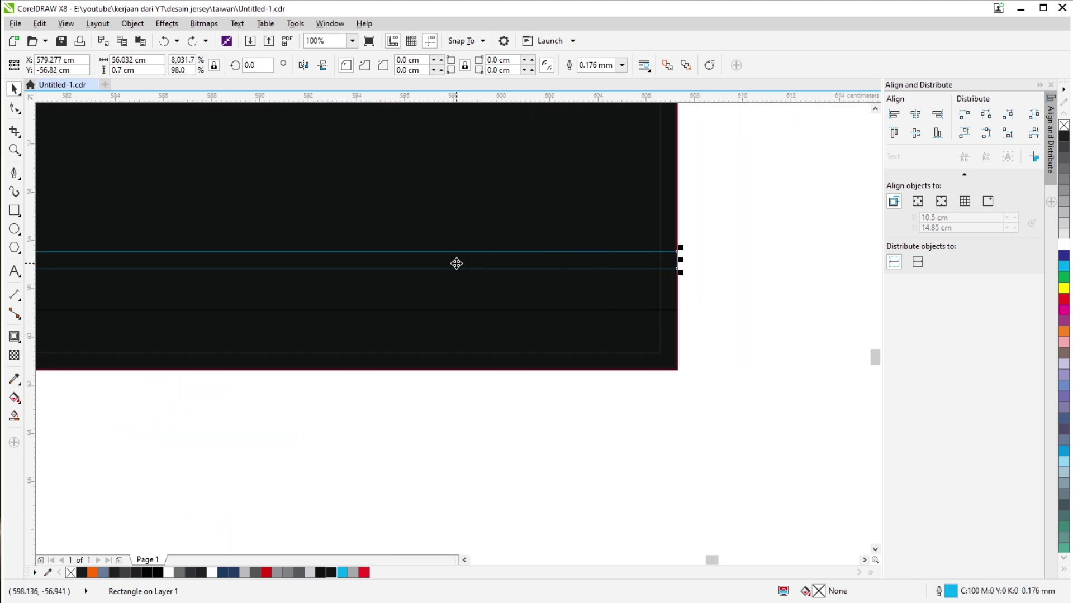
scroll(457, 263, "down", 4)
scroll(419, 426, "up", 2)
left_click(460, 371)
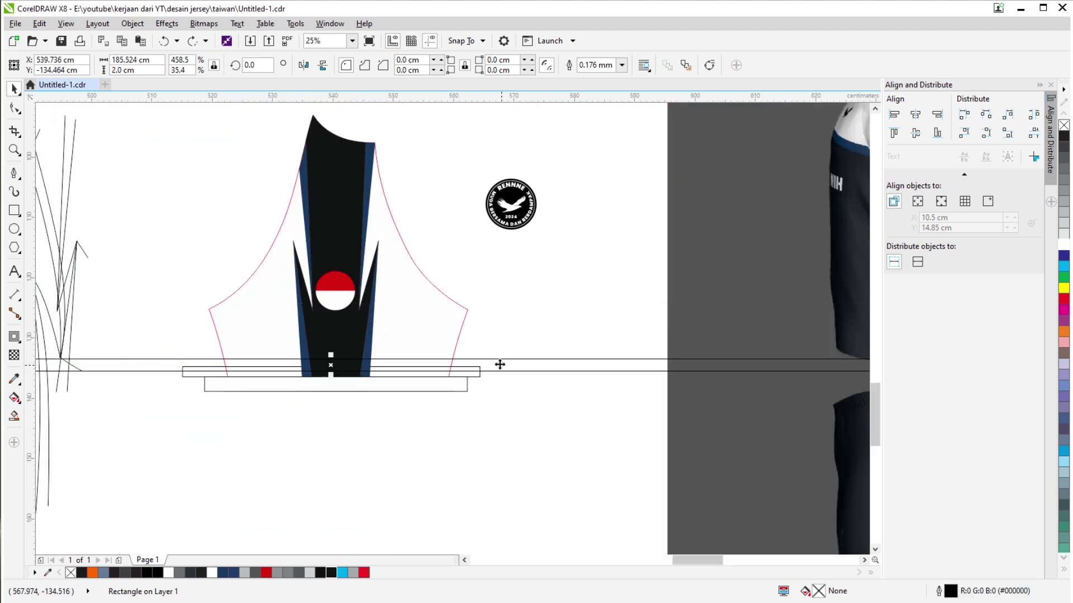
left_click(120, 70)
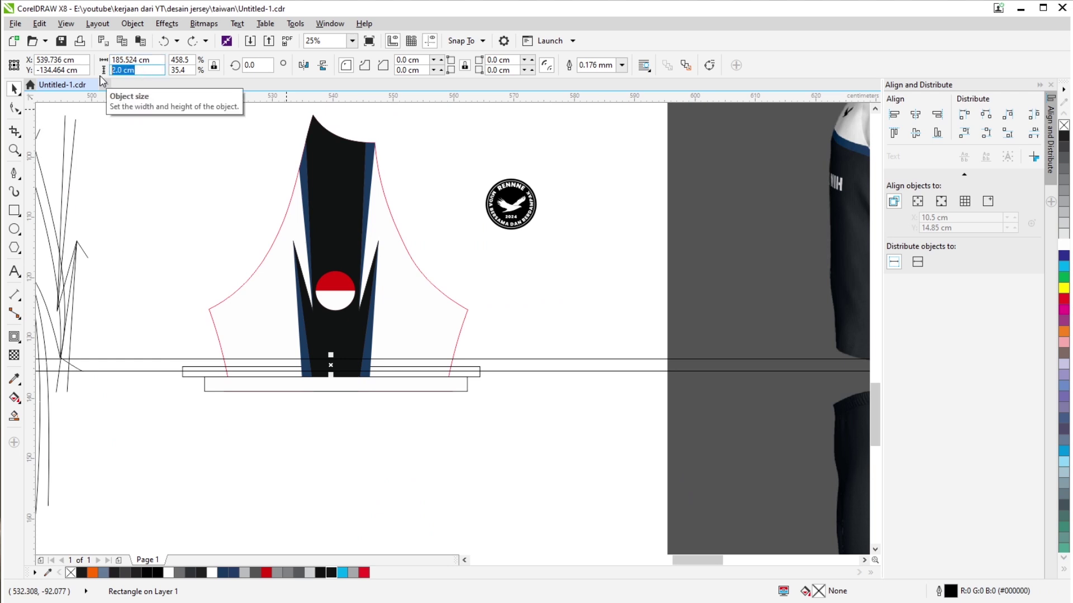
type("0.7")
key("Return")
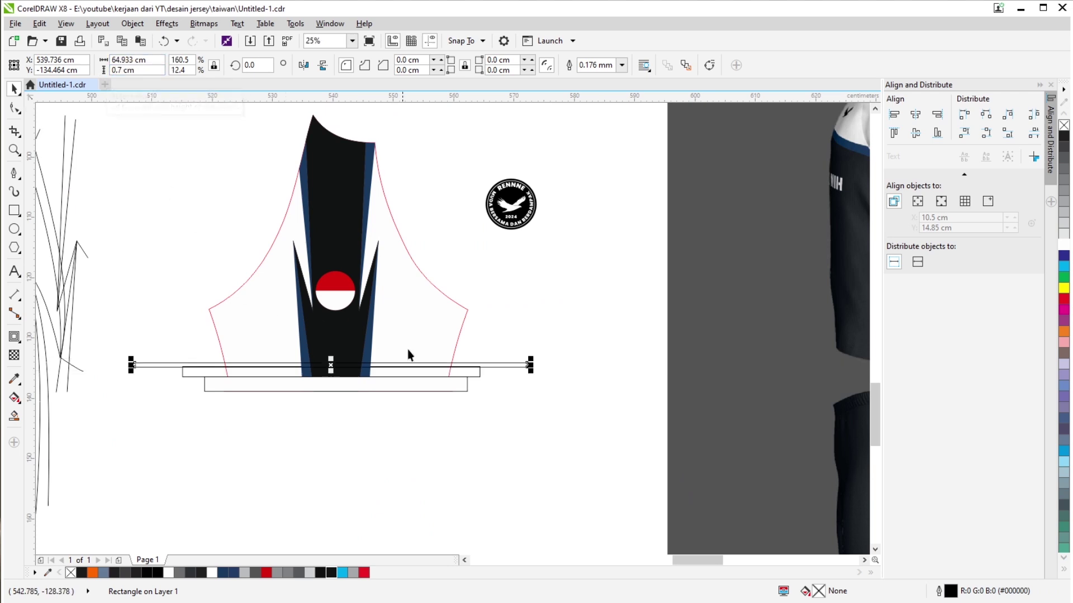
scroll(407, 350, "up", 3)
mouse_move(440, 347)
left_mouse_down()
mouse_move(443, 359)
mouse_move(447, 324)
mouse_move(433, 326)
mouse_move(437, 348)
left_mouse_up()
right_click(1063, 300)
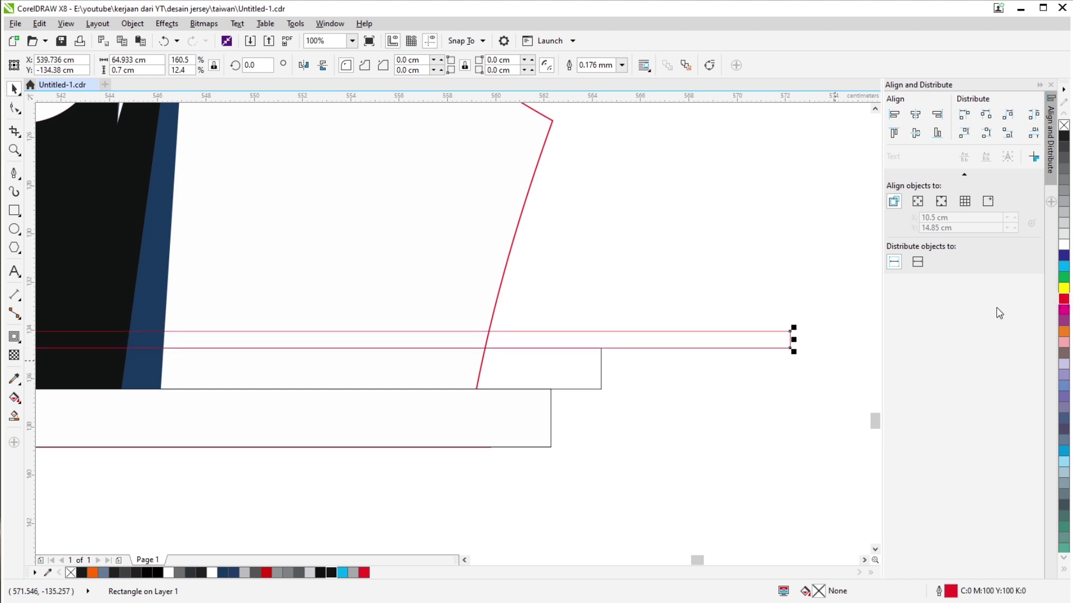
Select the upper and lower white hem rectangles beneath the red strip.
scroll(371, 339, "left", 5)
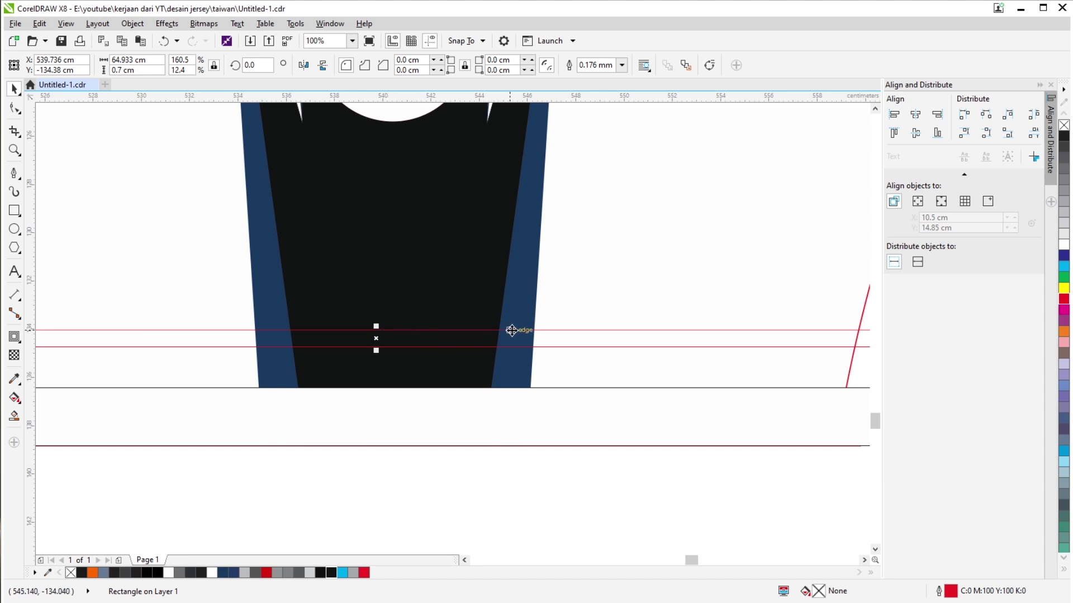
scroll(698, 334, "down", 1)
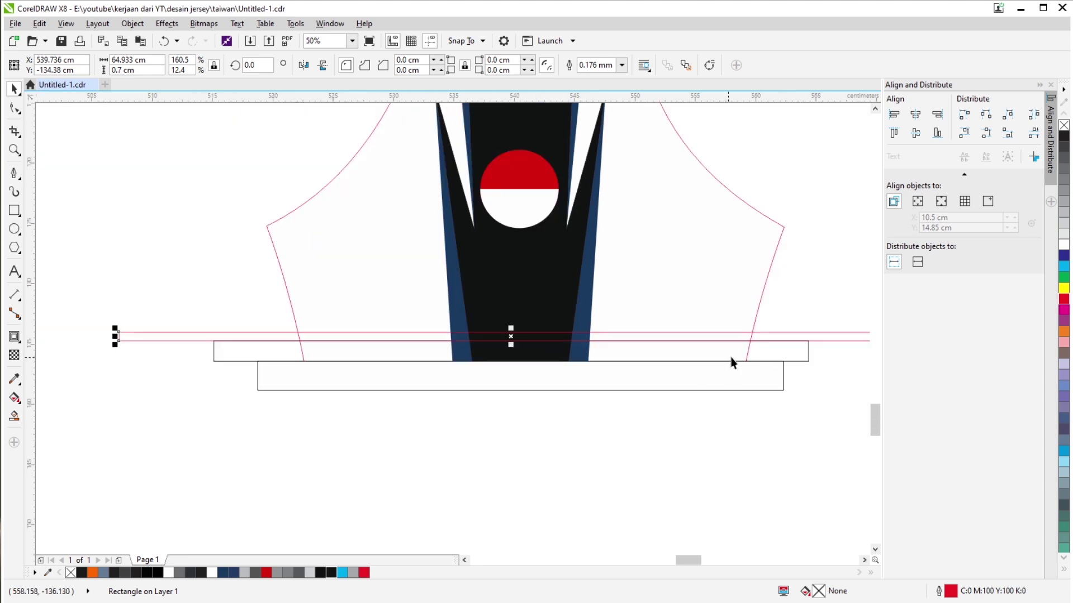
left_click(781, 347)
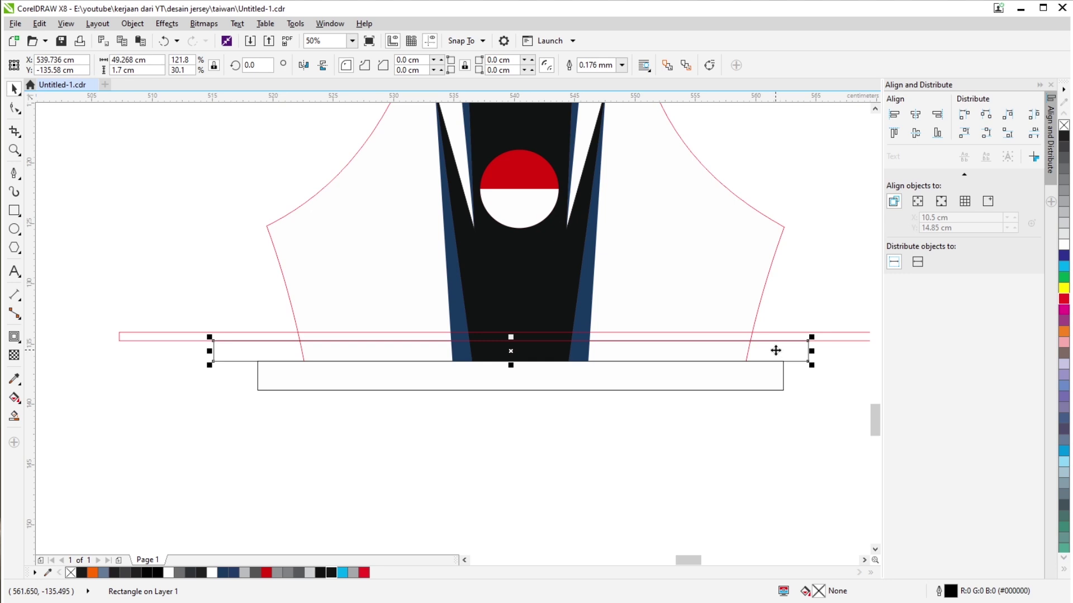
scroll(658, 345, "right", 2)
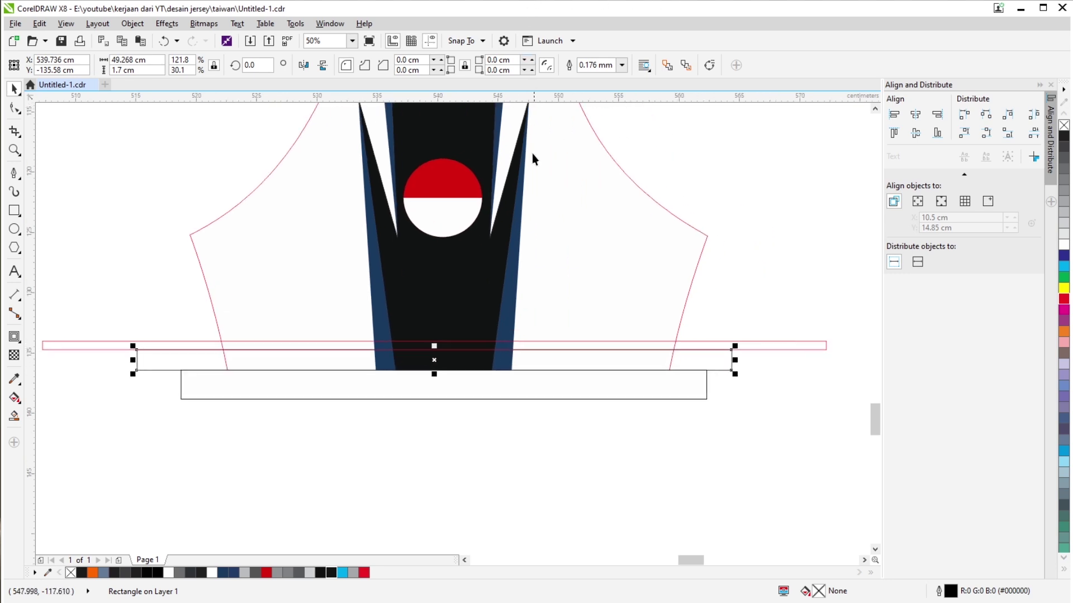
left_click(756, 400)
left_click(606, 391)
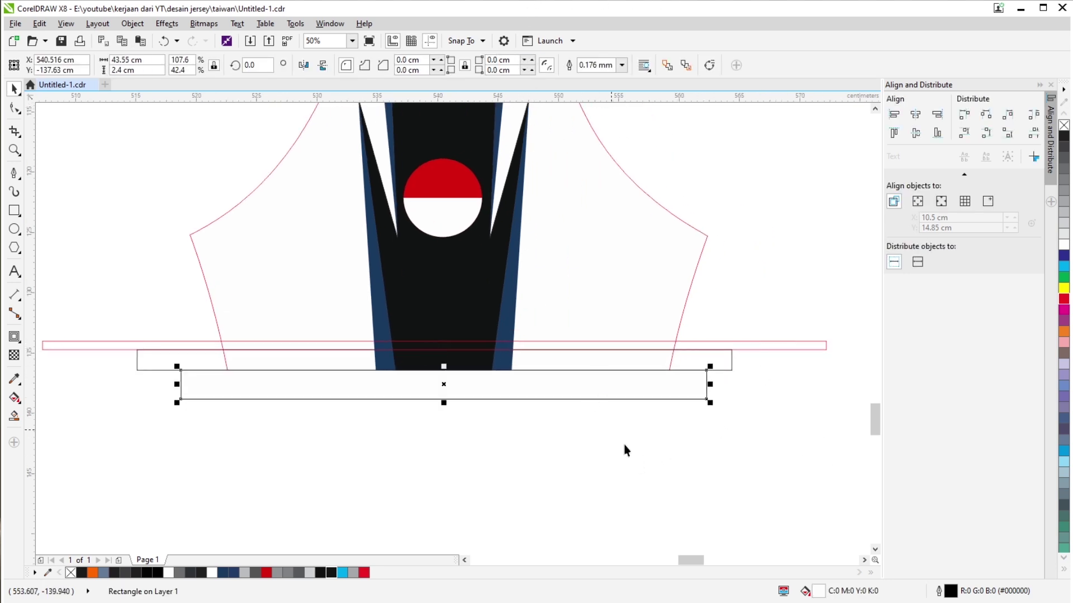
Move the red-white circle group slightly lower on the sleeve.
left_click_drag(435, 274, 423, 343)
left_click(425, 310)
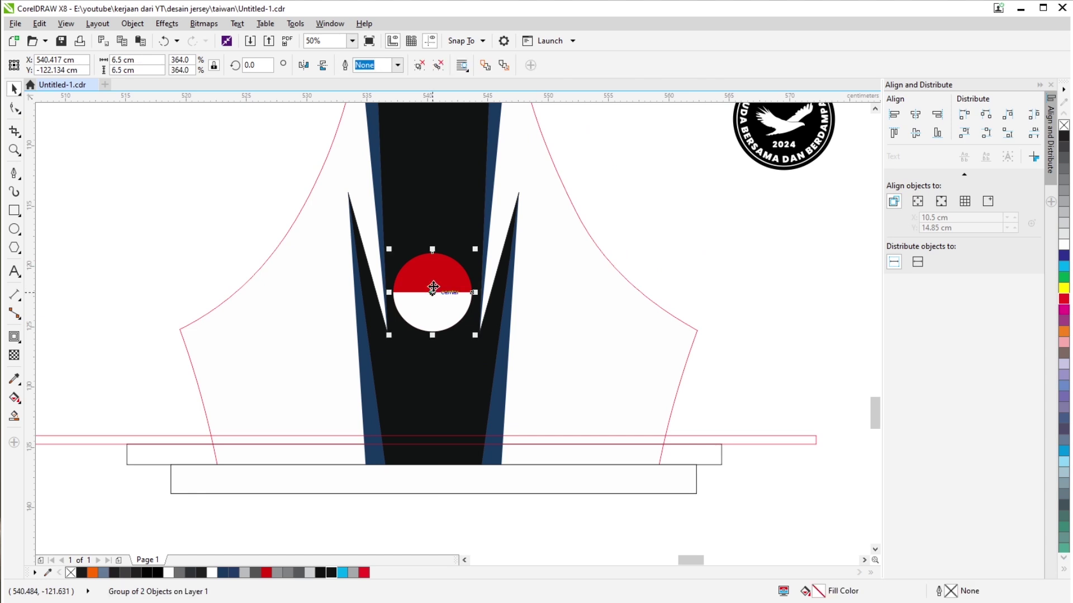
scroll(425, 311, "up", 1)
left_click_drag(436, 265, 437, 276)
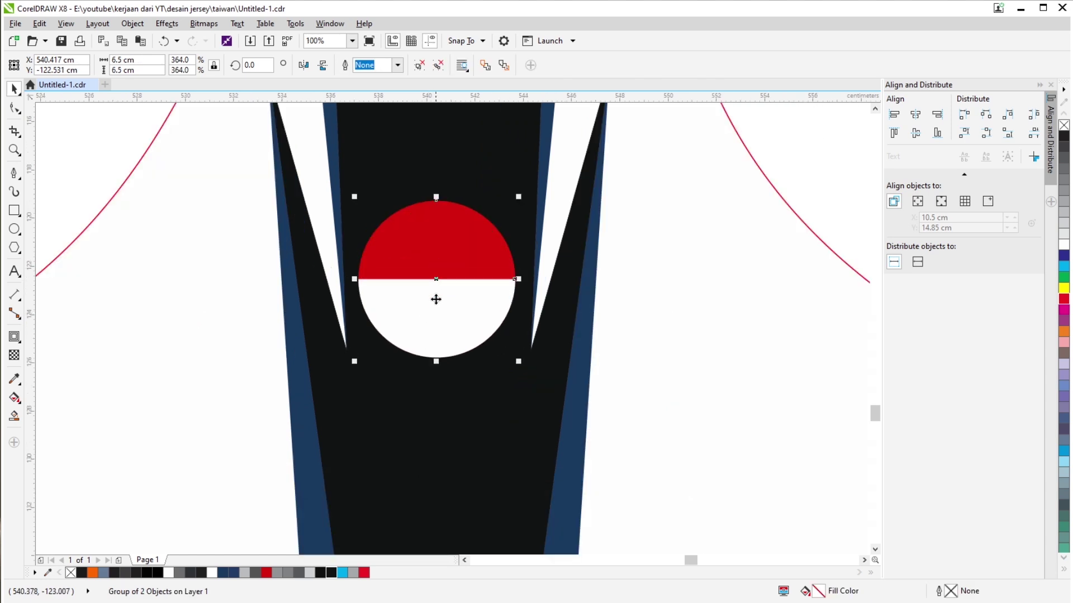
scroll(436, 299, "down", 3)
scroll(513, 362, "up", 1)
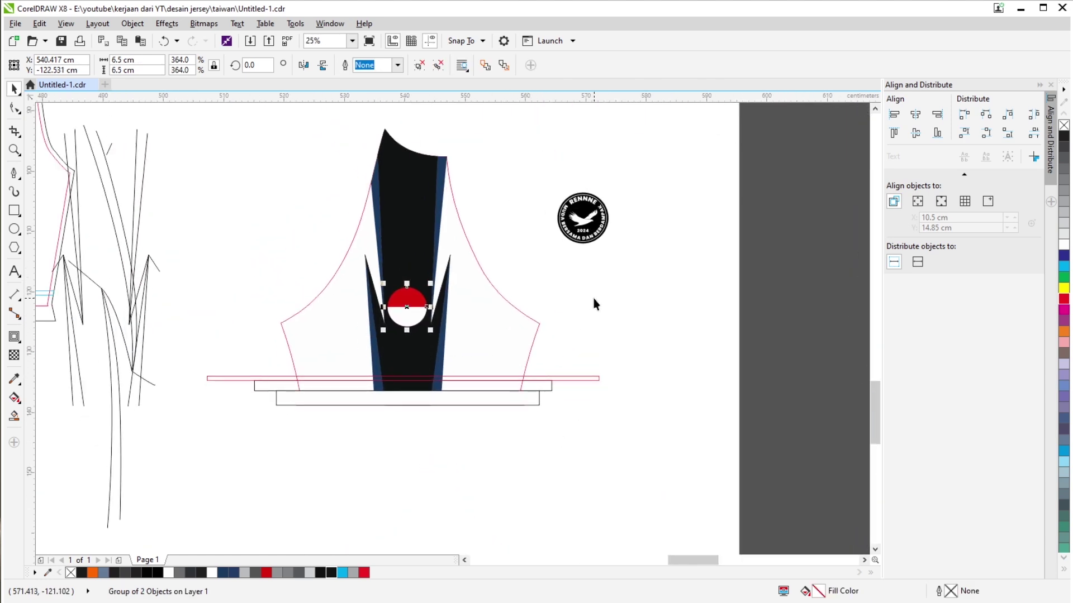
Select the three hem strips, then move the decorated sleeve and logo to the right.
left_click(565, 378)
left_click(532, 406)
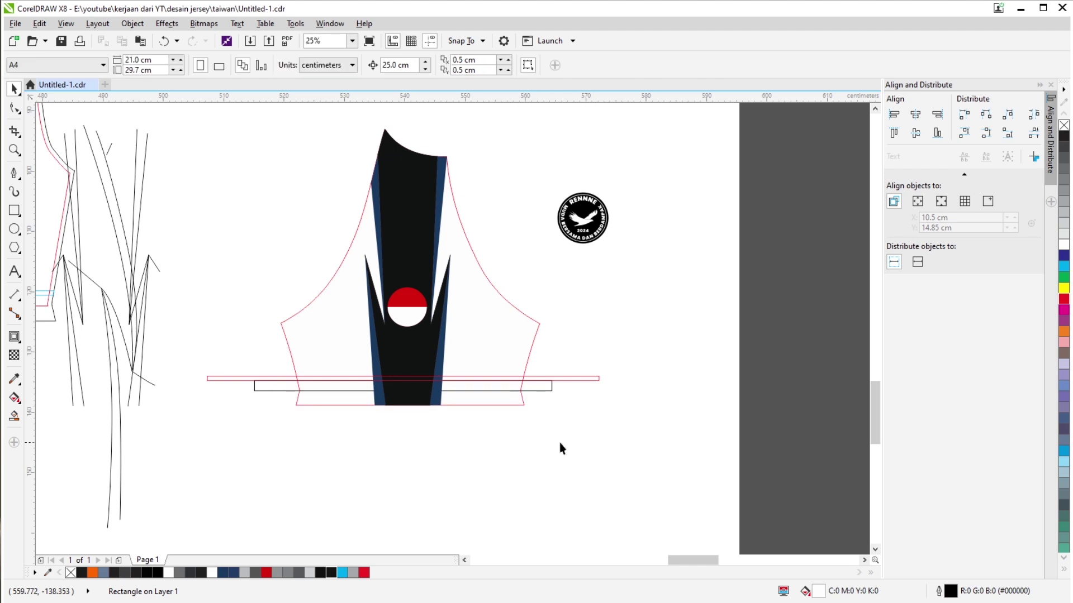
left_click(555, 382)
left_click(545, 387)
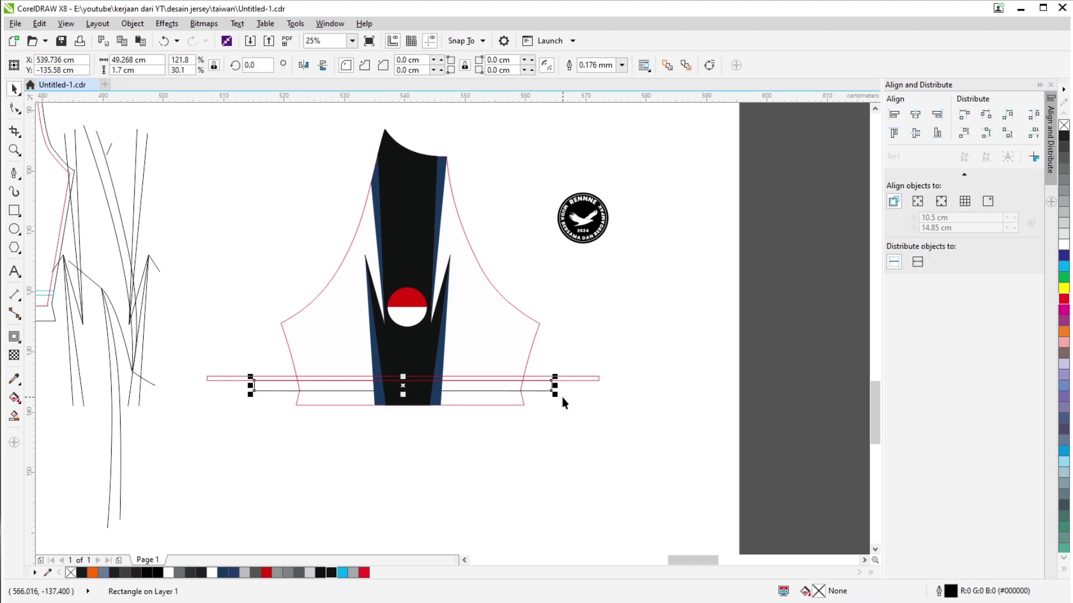
left_click(576, 423)
left_click_drag(625, 335, 171, 419)
scroll(308, 317, "down", 5)
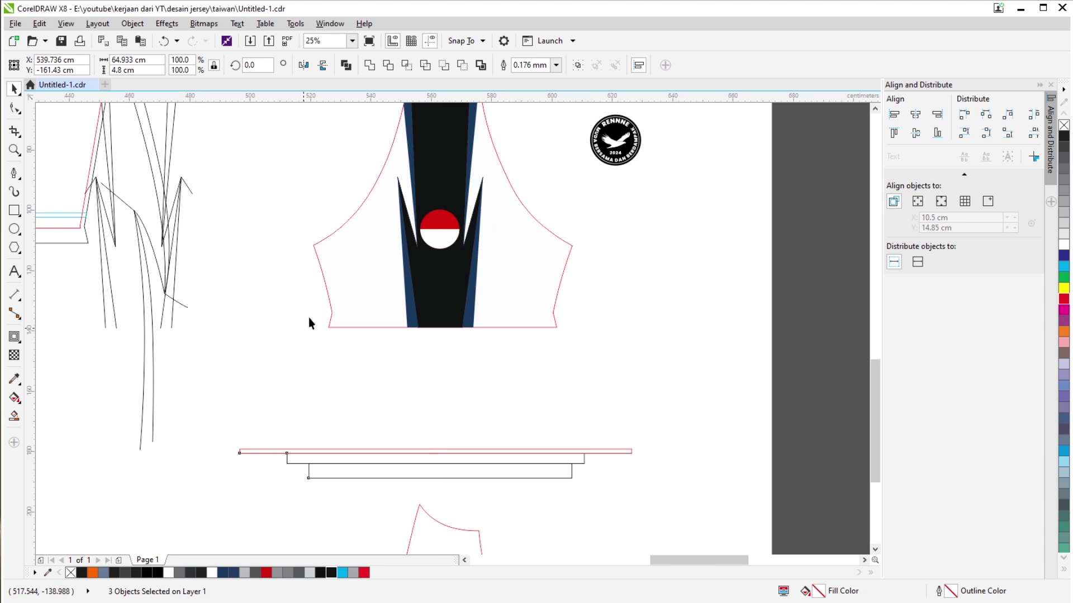
left_click_drag(299, 225, 714, 423)
Delete the 3D mockup render image and the crossed pink shirt outline.
left_click(491, 323)
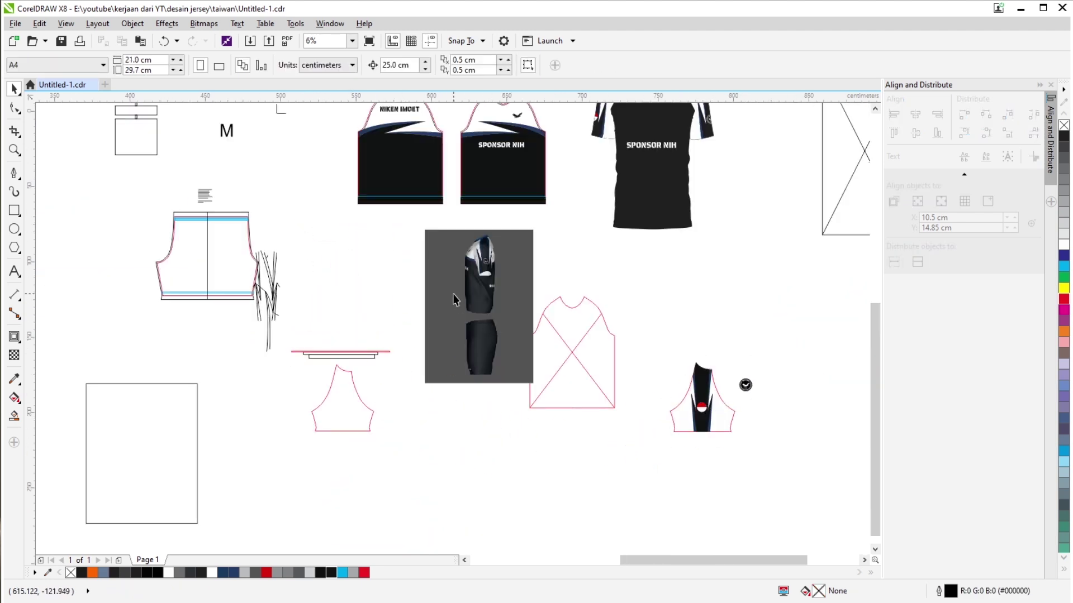
right_click(454, 296)
left_click(491, 329)
key("Delete")
left_click(586, 343)
key("Delete")
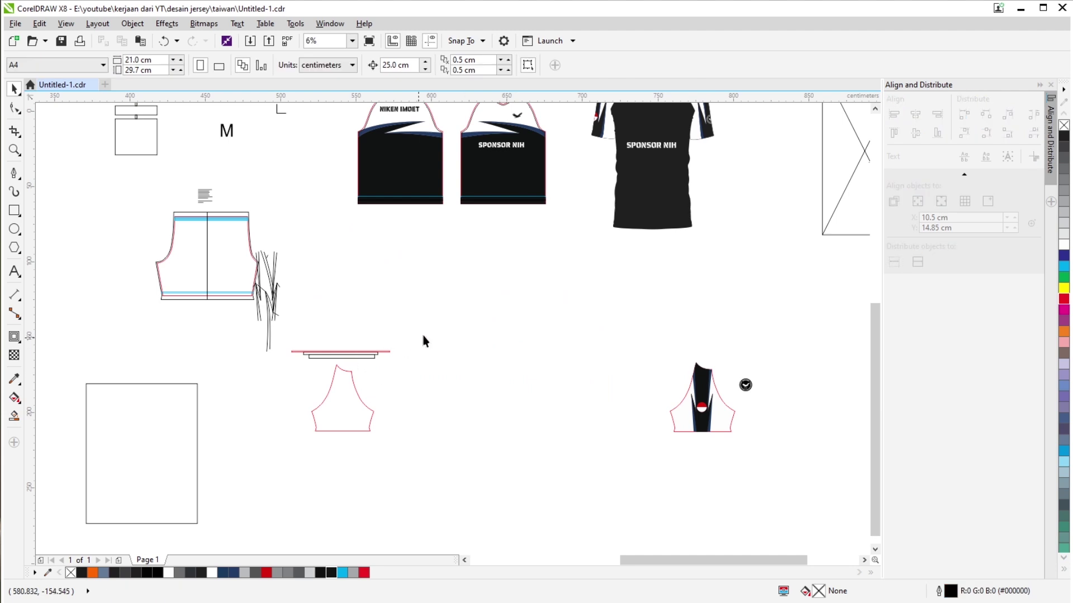
Move the sleeve and logo beneath the jersey panels, then drag a copy to the right.
left_click_drag(594, 311, 771, 479)
left_click_drag(702, 425, 375, 356)
scroll(374, 355, "up", 2)
scroll(414, 380, "up", 1)
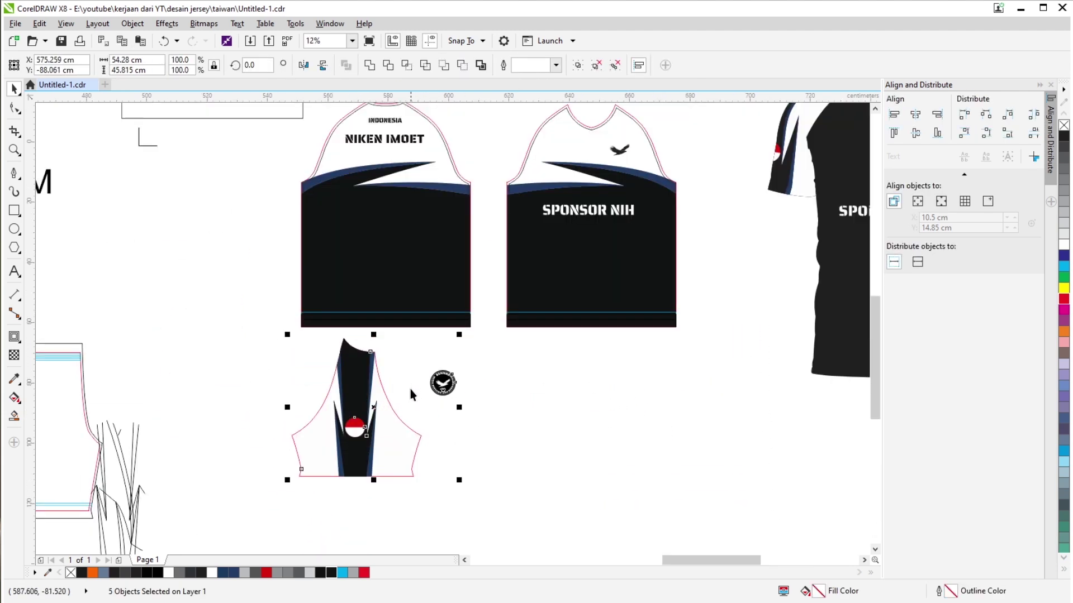
scroll(301, 263, "down", 4)
scroll(326, 292, "down", 2)
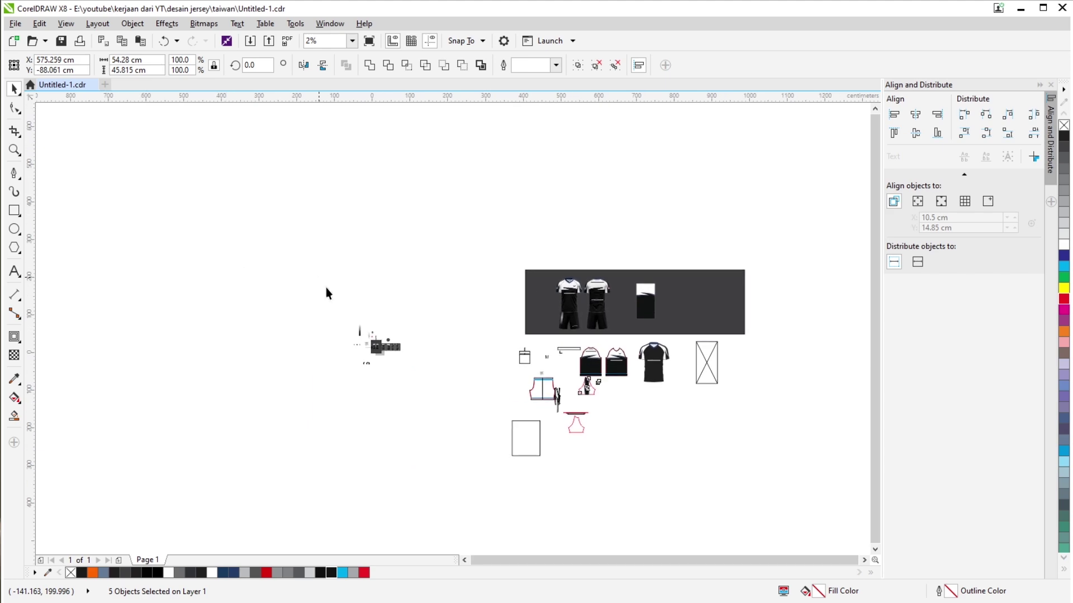
scroll(422, 352, "up", 5)
scroll(421, 349, "up", 7)
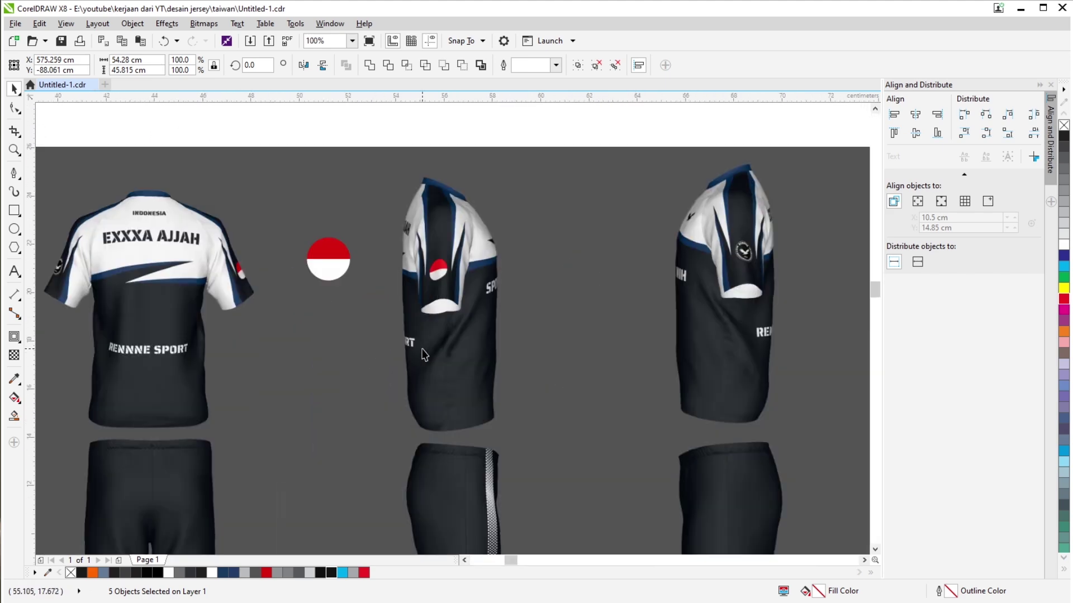
scroll(391, 347, "down", 8)
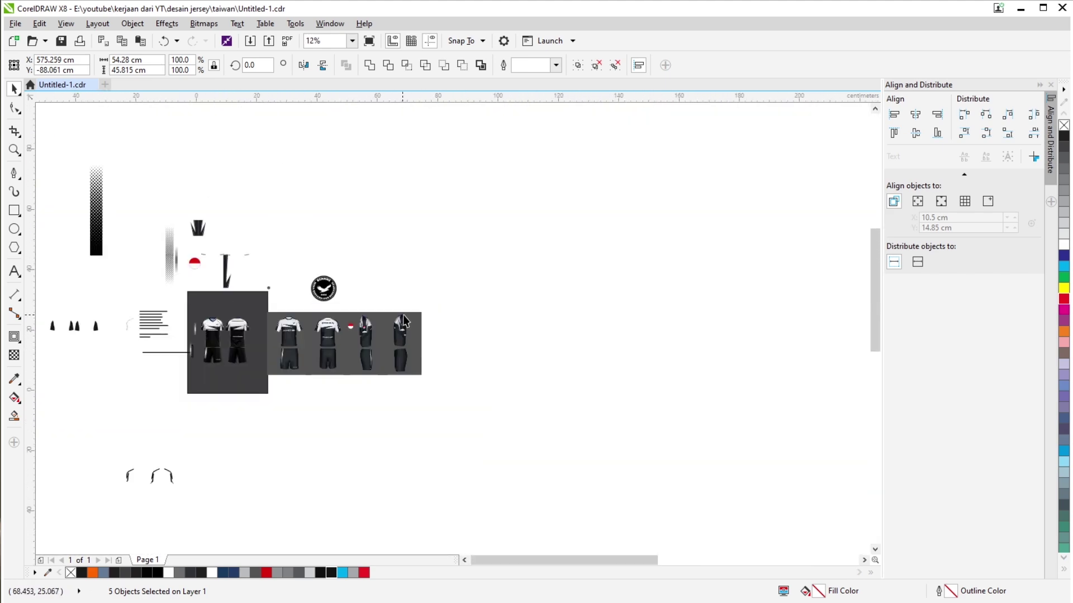
scroll(414, 330, "up", 7)
scroll(586, 357, "down", 8)
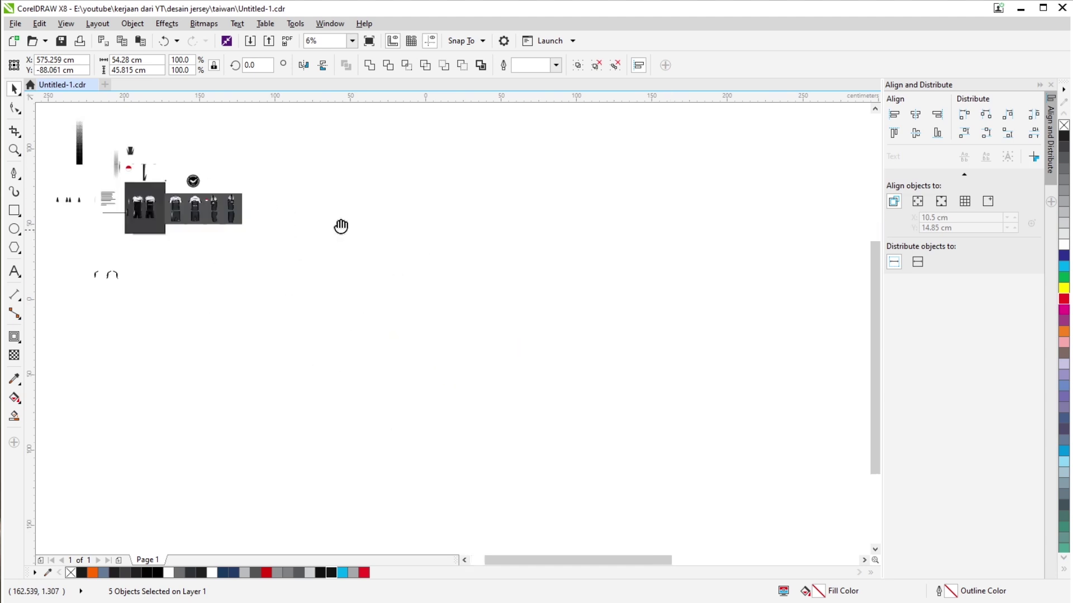
scroll(444, 302, "up", 8)
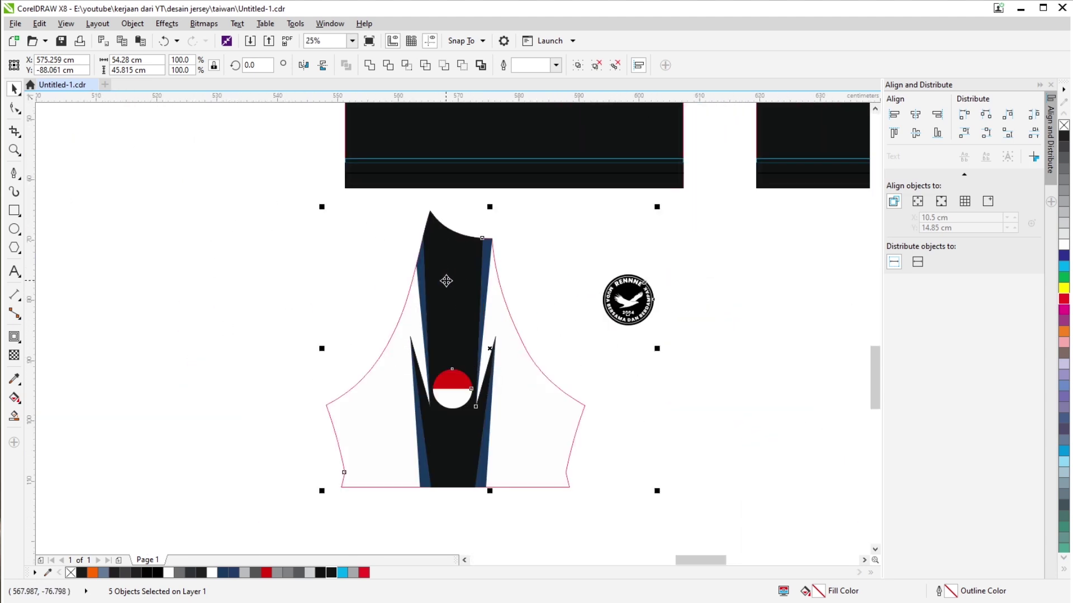
scroll(443, 280, "down", 5)
scroll(489, 380, "up", 2)
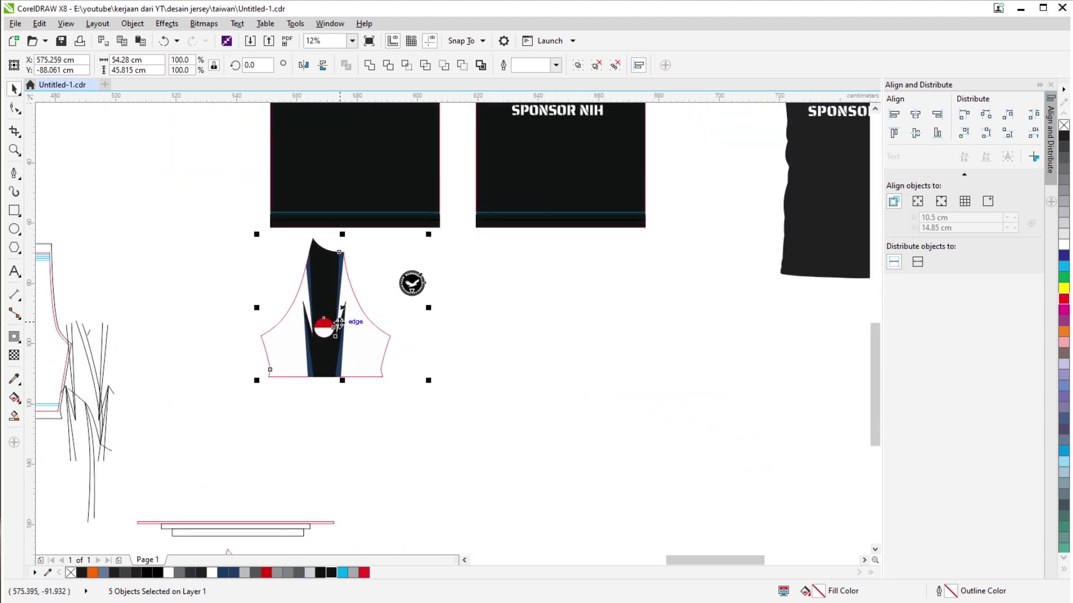
left_click_drag(328, 362, 487, 360)
Place the sleeve copy beside the original and delete its red-white circle, undoing a trial mirror.
left_click(630, 382)
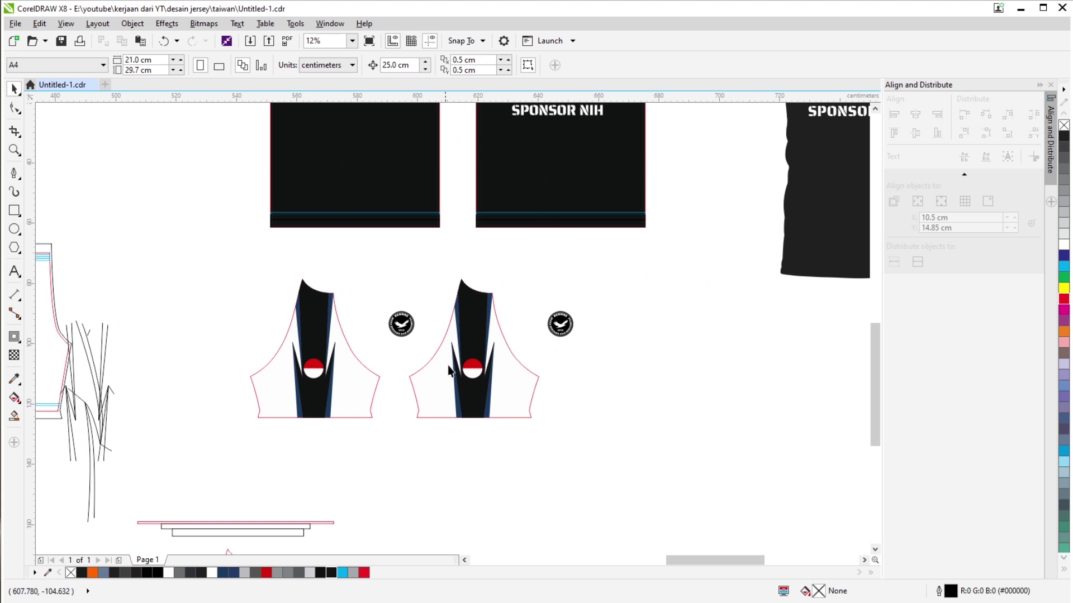
left_click(472, 376)
key("Delete")
left_click(491, 390)
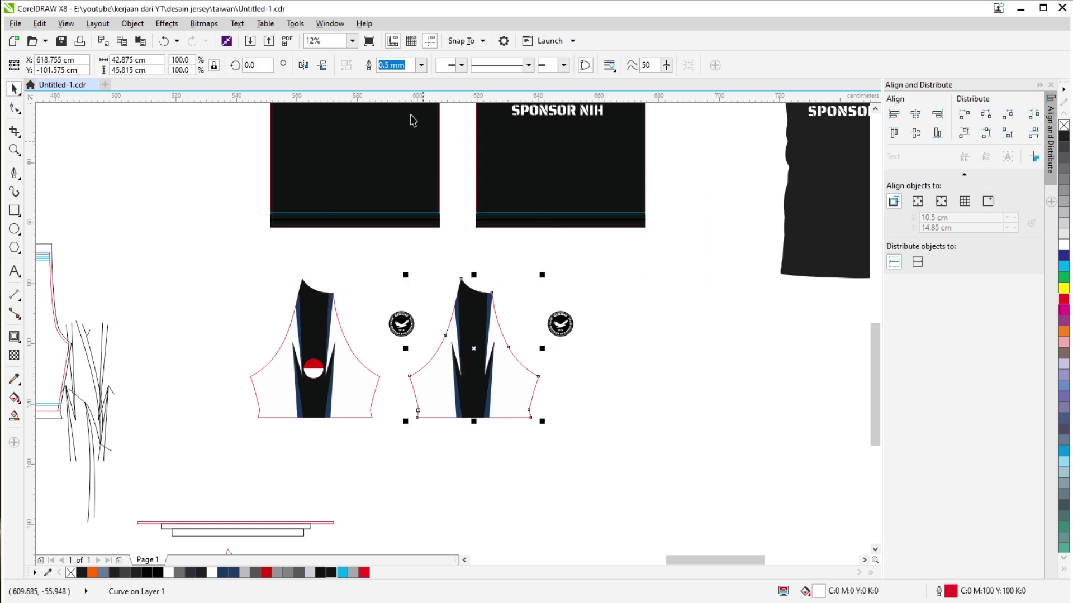
left_click(303, 65)
left_click(747, 266)
key("ctrl+z")
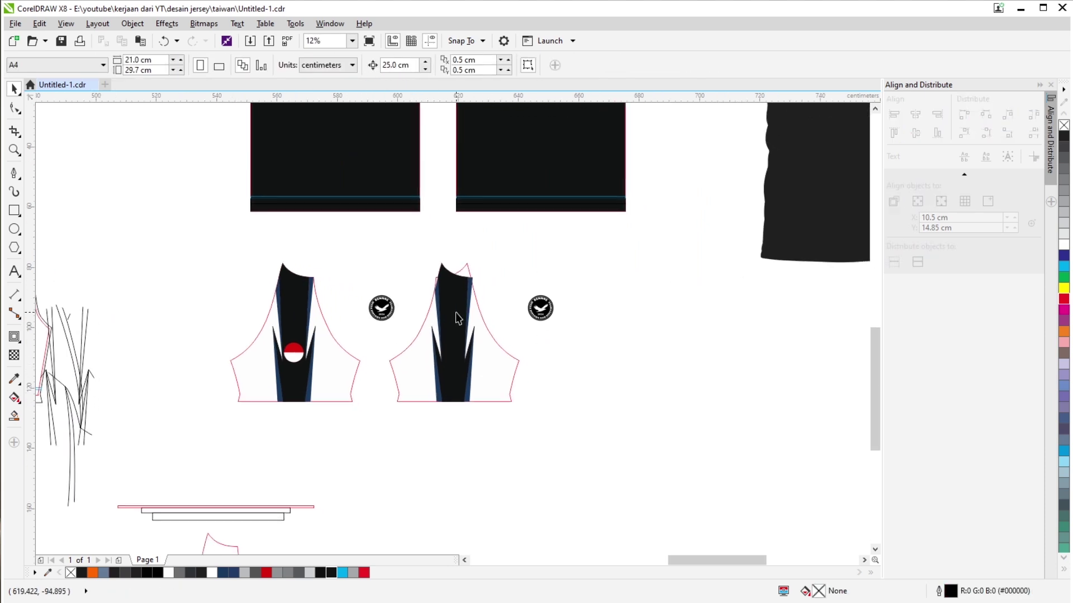
Group the copied sleeve's three pieces with Ctrl+G.
left_click(454, 313)
left_click_drag(381, 238, 527, 456)
key("ctrl+g")
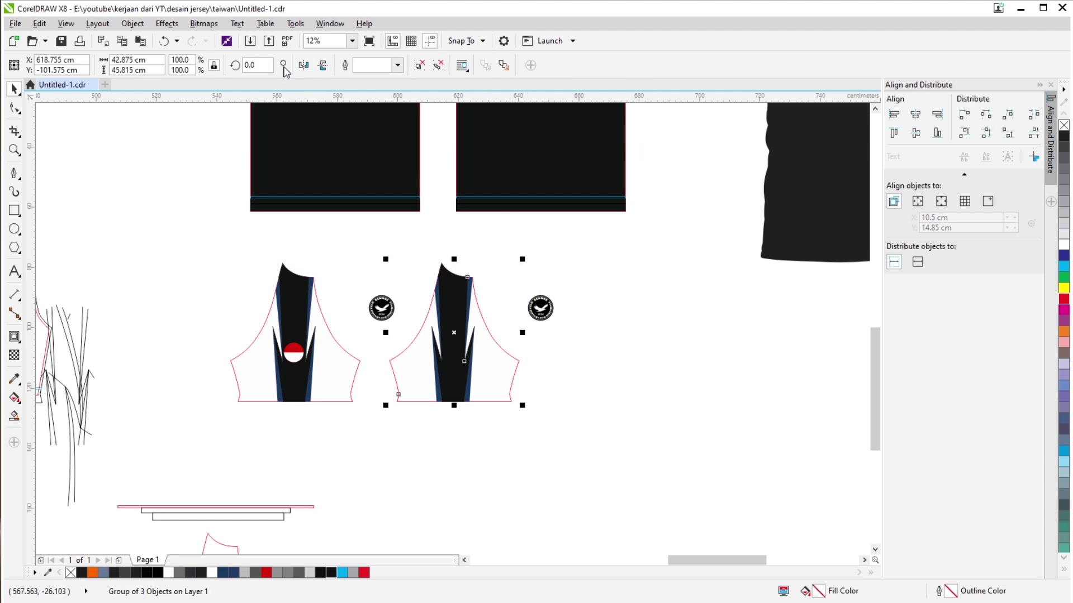
left_click(644, 328)
scroll(558, 310, "up", 2)
Move the logo onto the copied sleeve, bring it to front, and center it with the red circle.
left_click(613, 298)
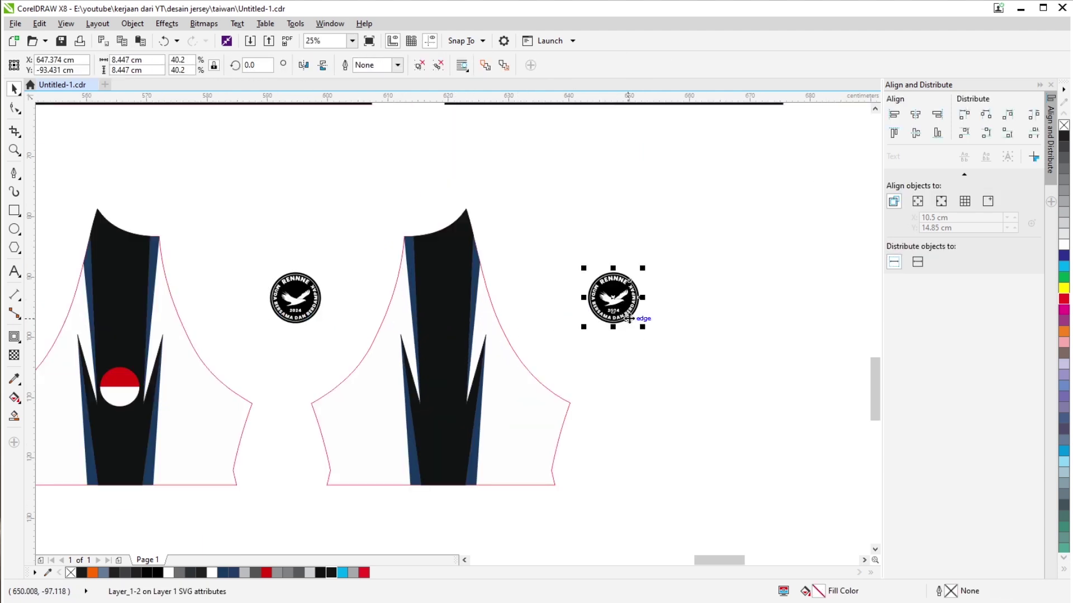
left_click_drag(608, 298, 435, 437)
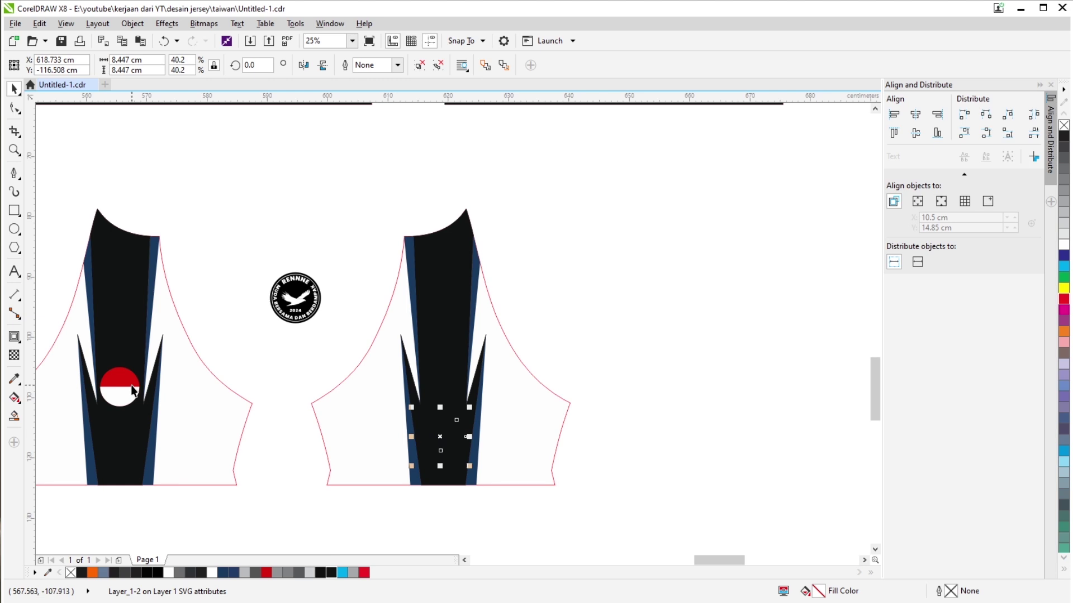
key("shift+Page_Up")
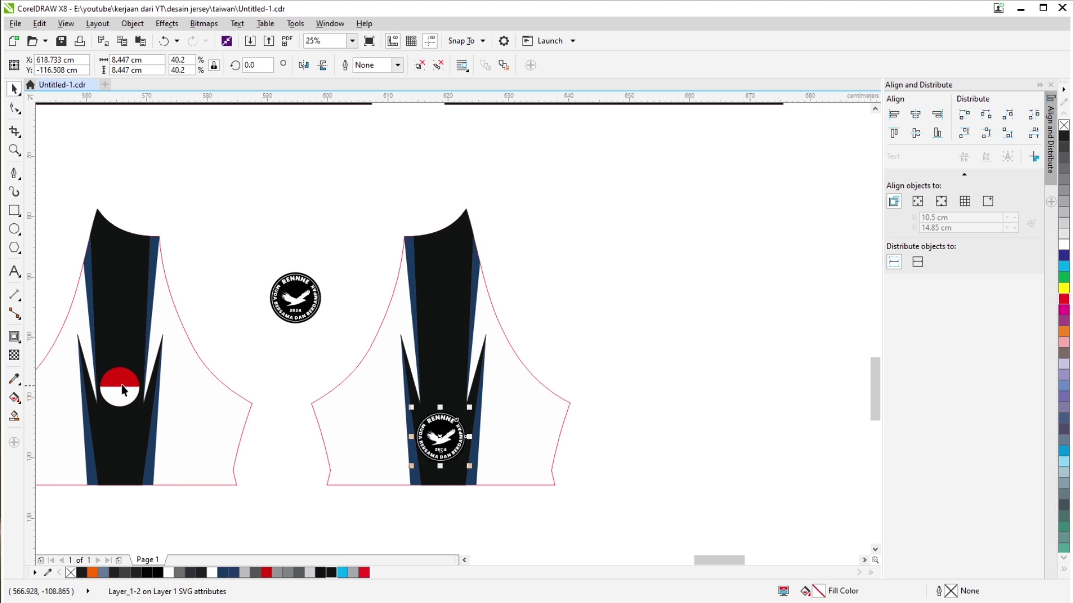
left_click(124, 389, "shift")
key("e")
key("Escape")
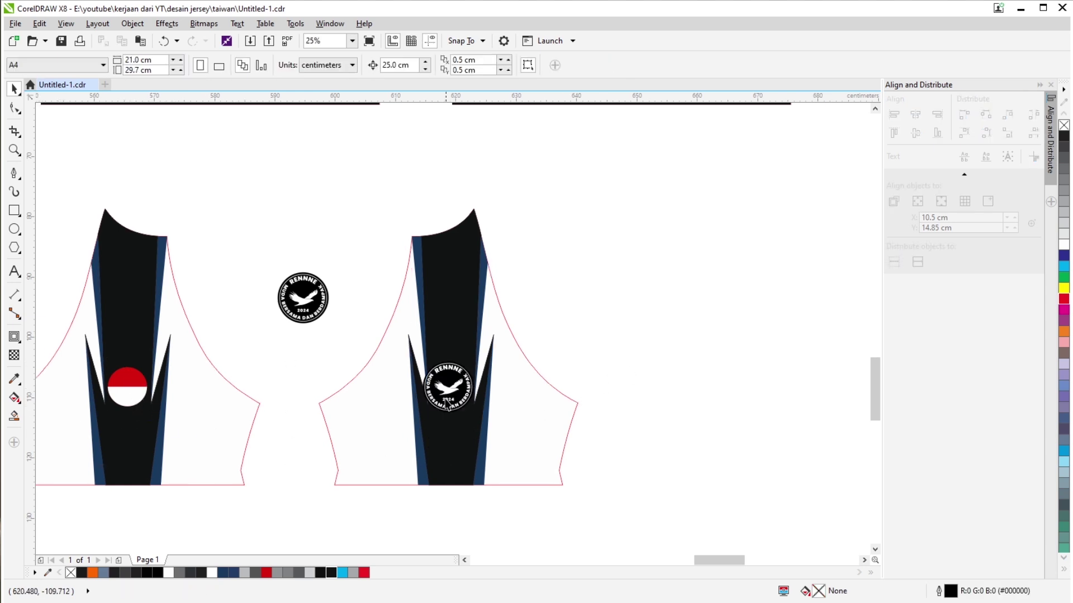
Set the sleeve logo's width to 6.5 cm.
scroll(447, 403, "up", 1)
left_click(450, 397)
scroll(453, 335, "up", 1)
scroll(464, 280, "down", 1)
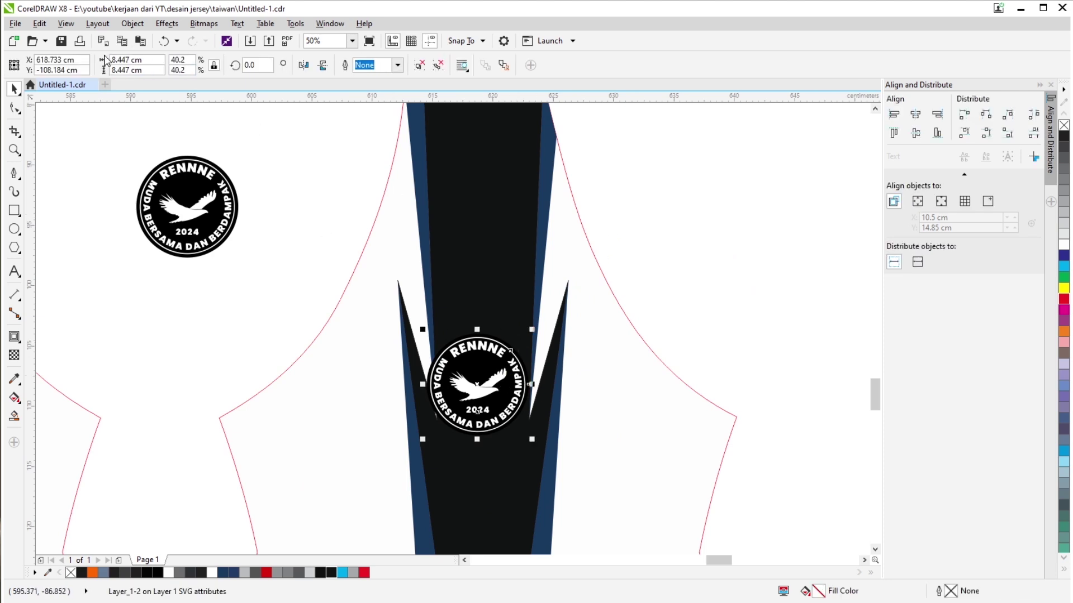
type("6.")
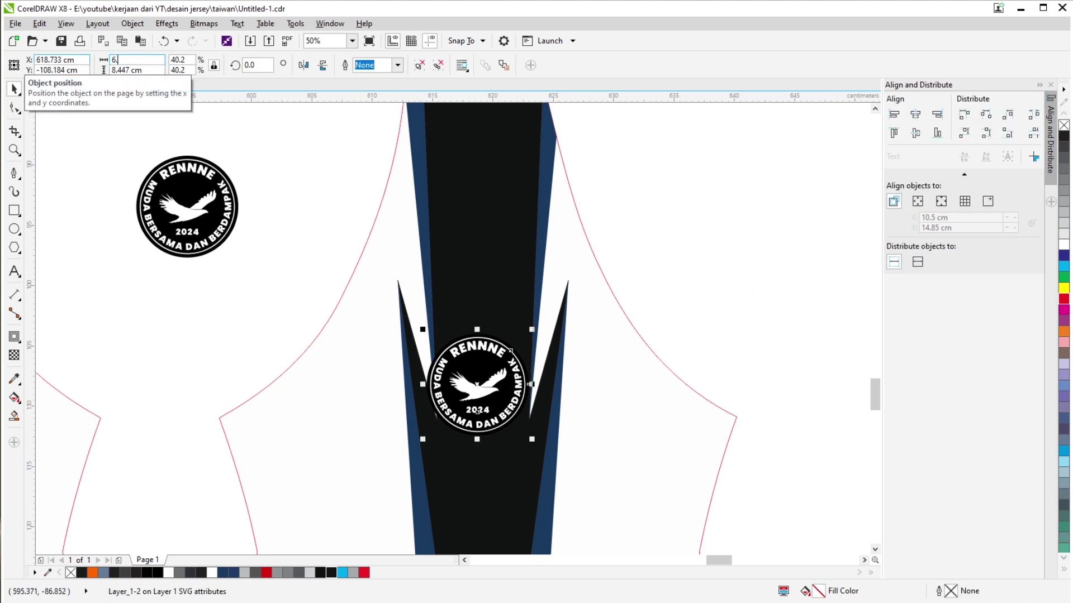
type("5")
key("Return")
Nudge the logo slightly to the right on the black panel.
scroll(429, 332, "down", 1)
scroll(455, 314, "down", 1)
left_click(478, 341, "shift")
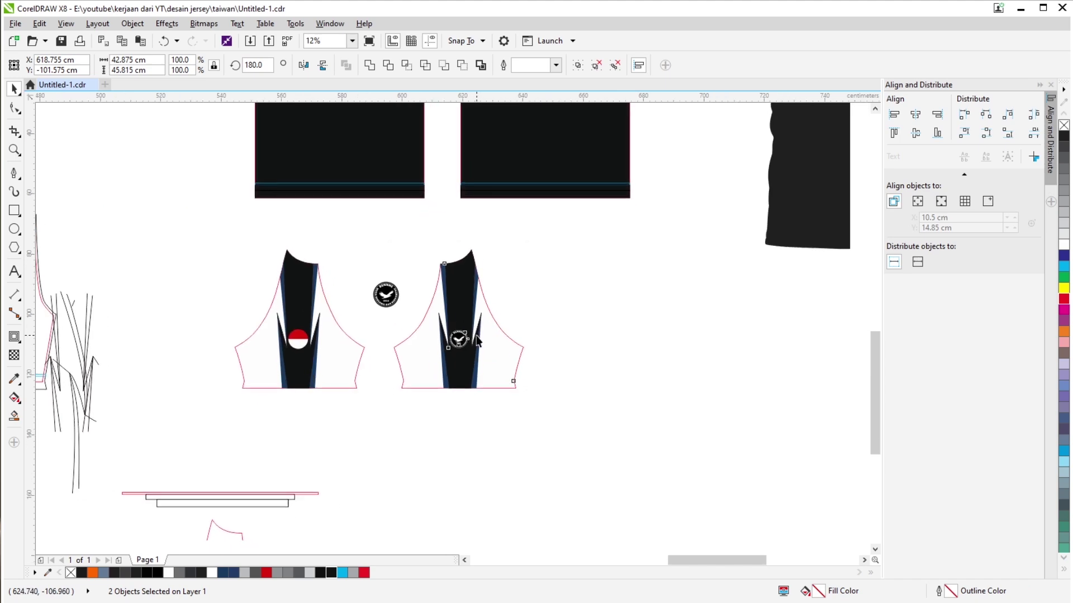
left_click(458, 338)
scroll(460, 337, "up", 4)
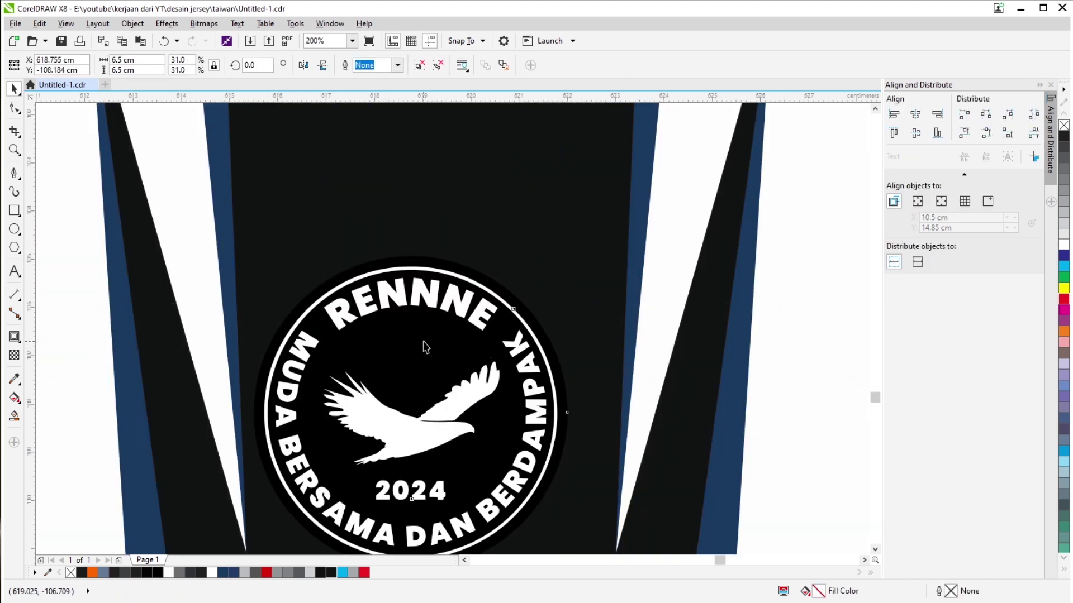
left_click_drag(426, 347, 446, 344)
scroll(445, 342, "down", 2)
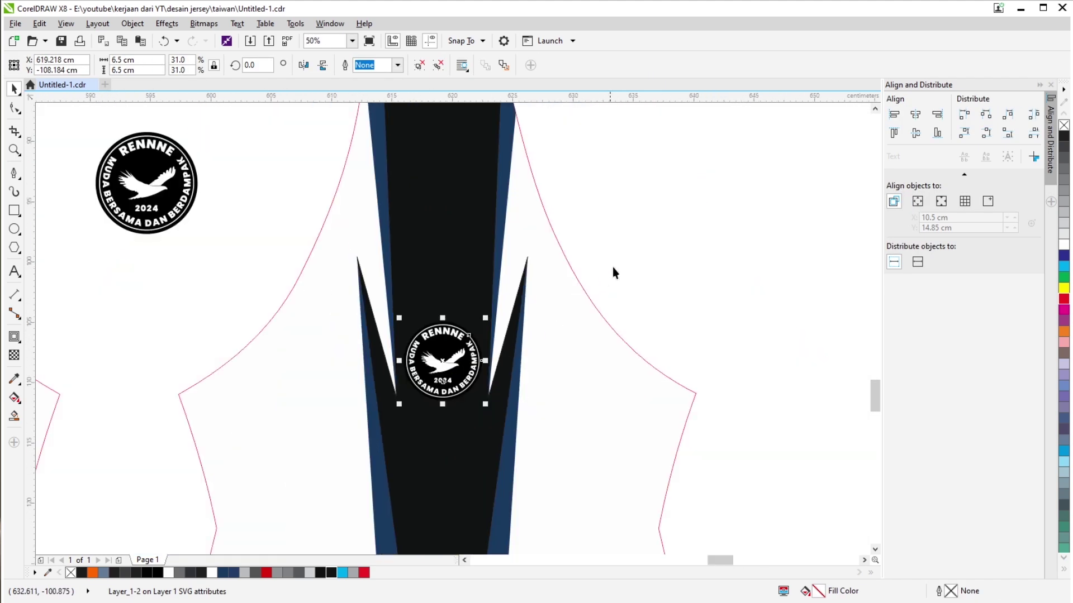
left_click(648, 250)
scroll(648, 250, "down", 1)
scroll(626, 272, "up", 3)
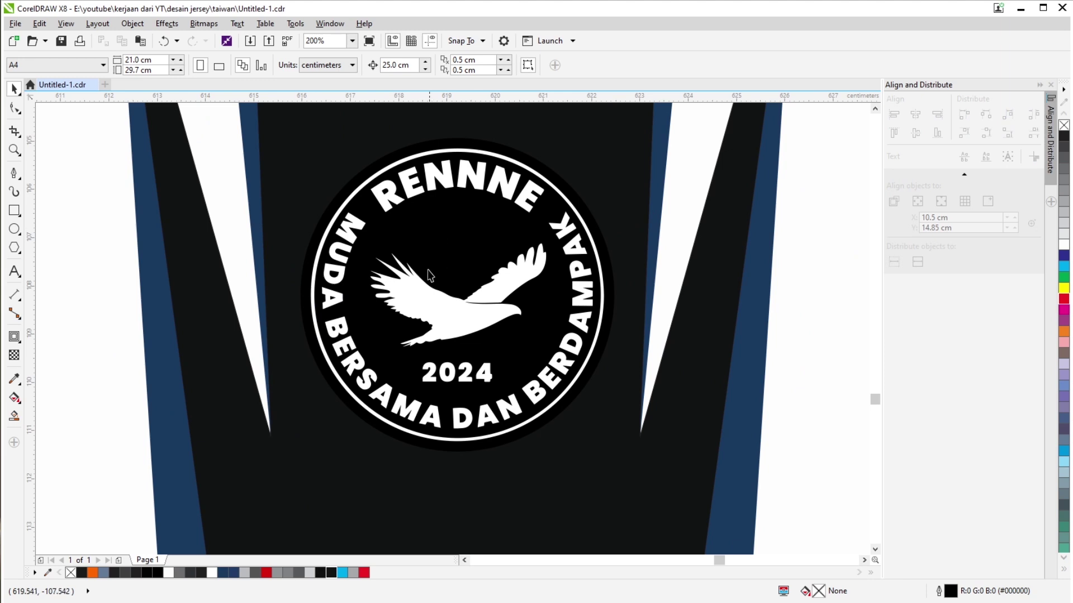
Match the logo's background to the black panel colour using the Color Eyedropper.
left_click(7, 381)
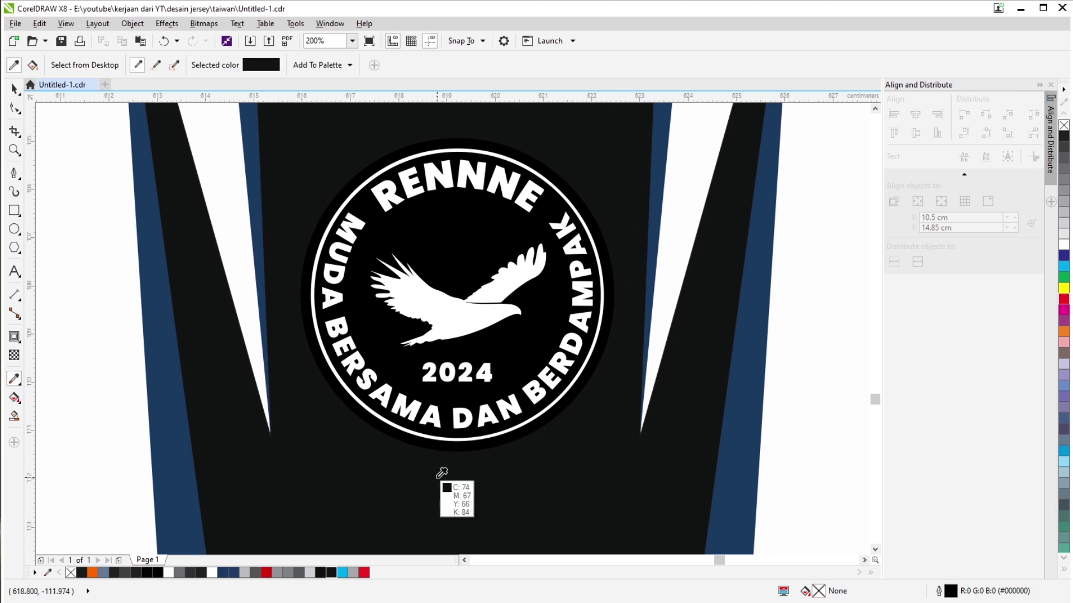
left_click(439, 475)
scroll(443, 457, "up", 1)
scroll(444, 439, "down", 1)
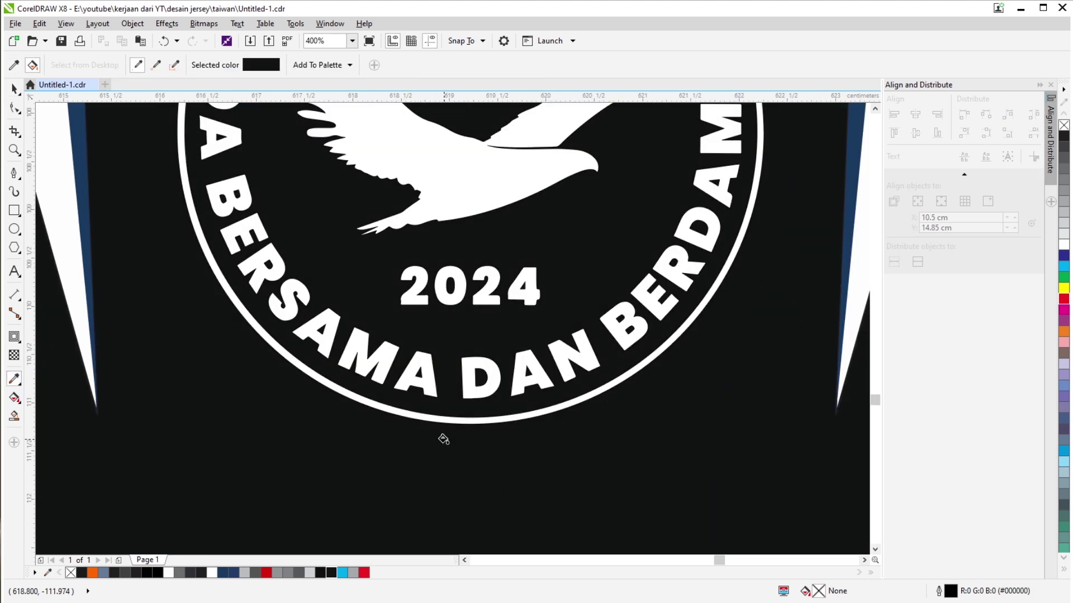
scroll(464, 280, "up", 2)
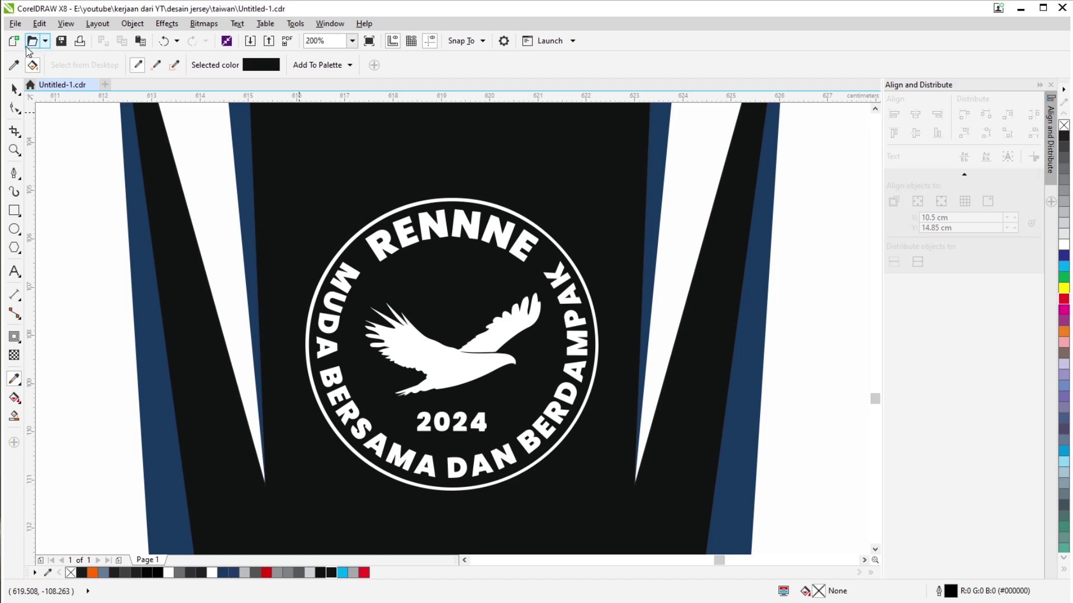
left_click(15, 89)
scroll(368, 191, "up", 1)
left_click(367, 190)
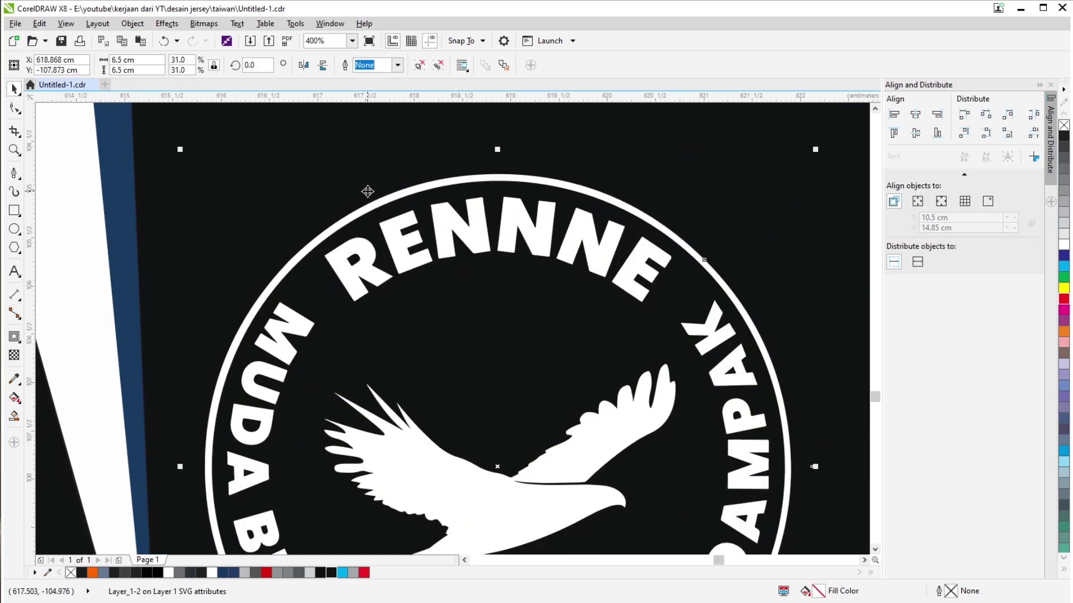
Add a white 0.125 cm outside contour ring around the logo.
left_click(11, 338)
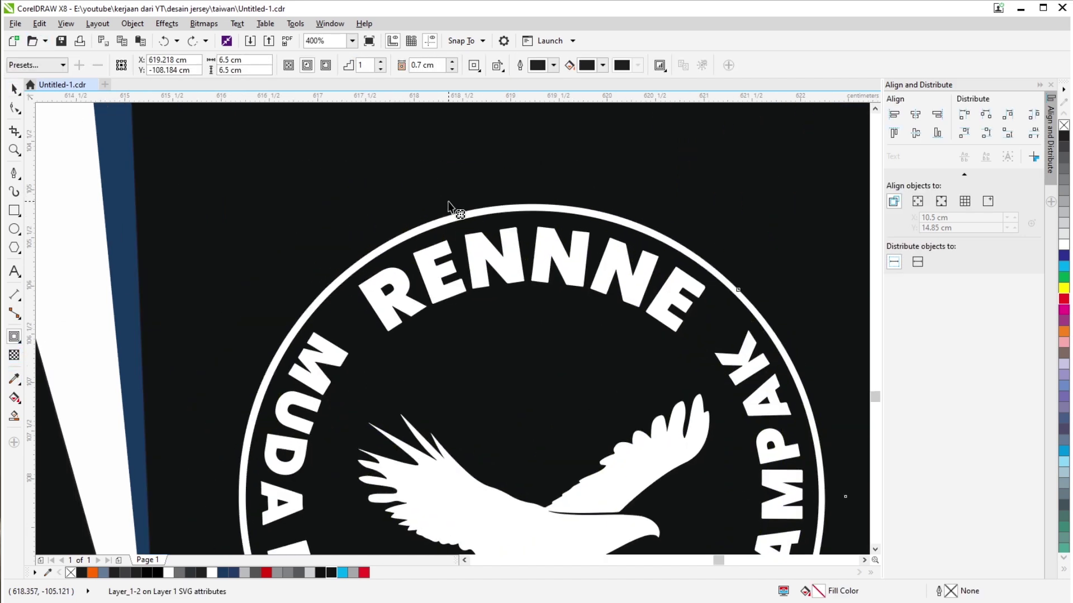
left_click_drag(448, 203, 454, 161)
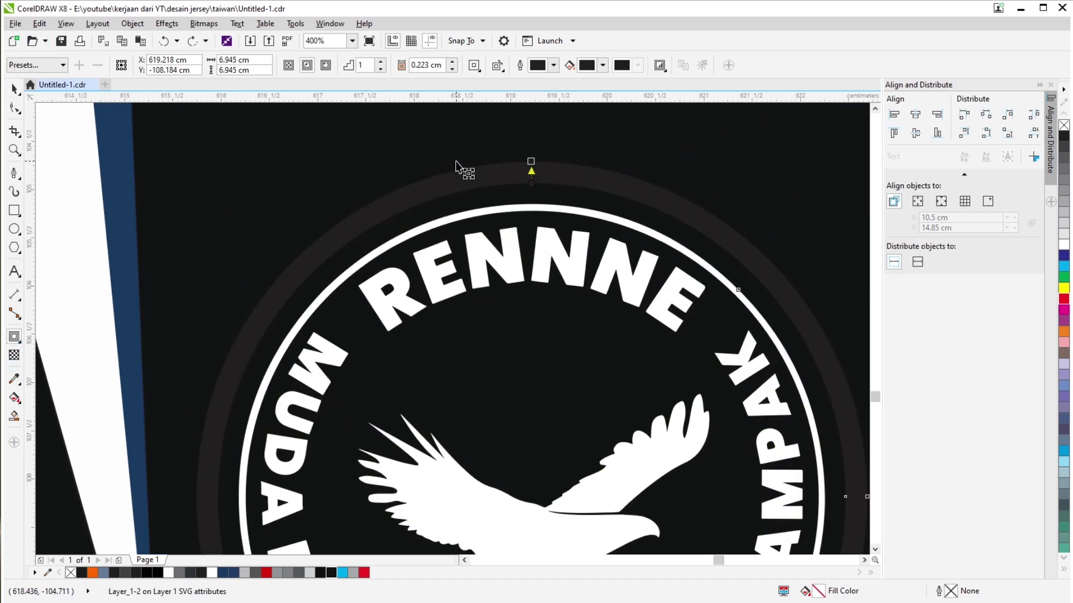
left_click(602, 65)
left_click_drag(605, 129, 548, 118)
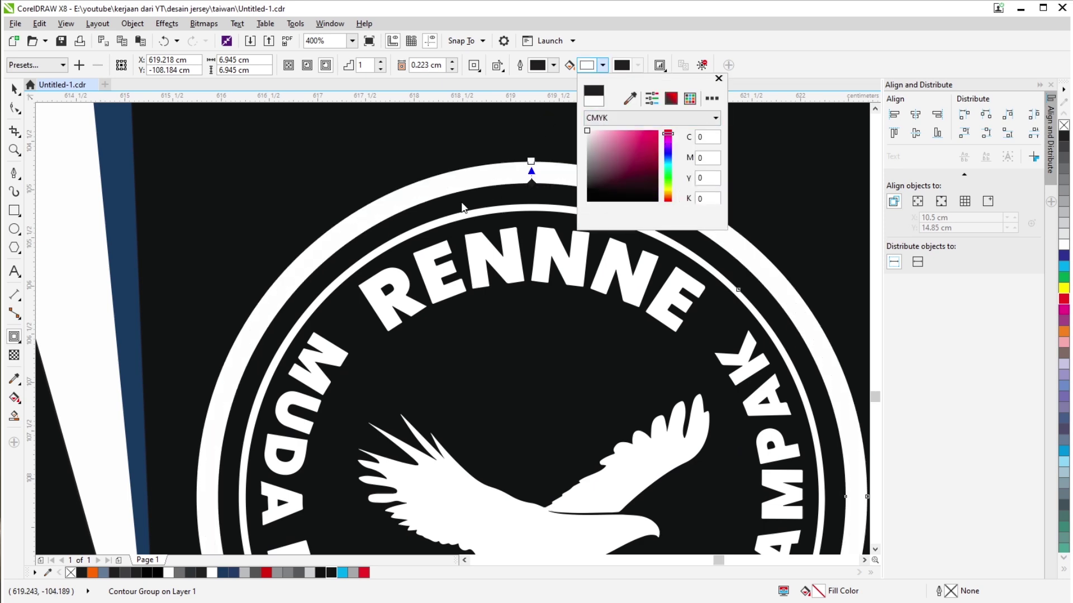
scroll(531, 240, "down", 5)
scroll(528, 237, "up", 7)
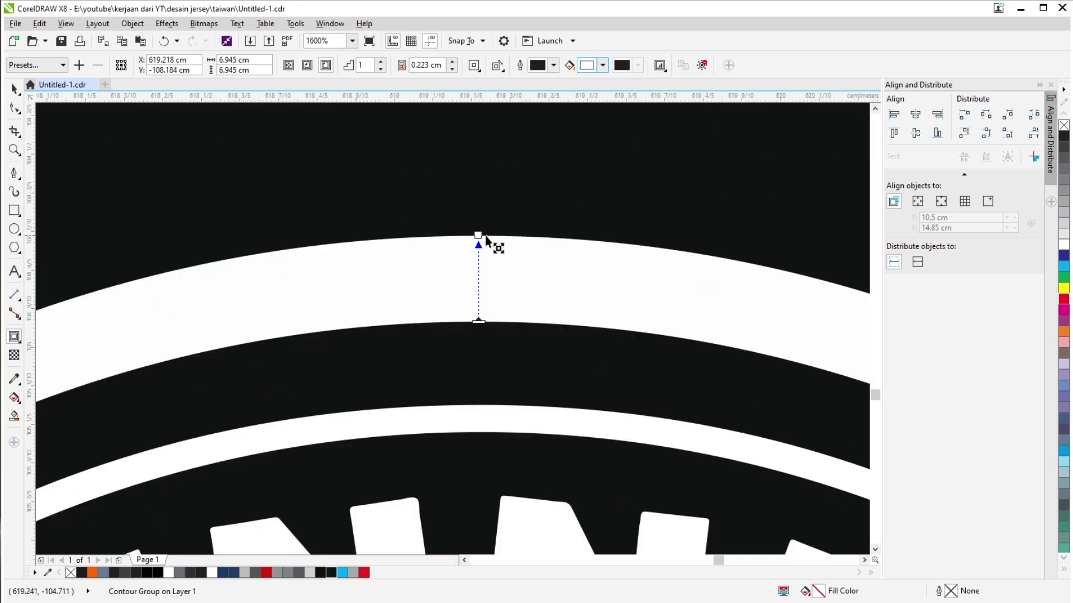
left_click_drag(485, 239, 486, 273)
scroll(486, 273, "down", 4)
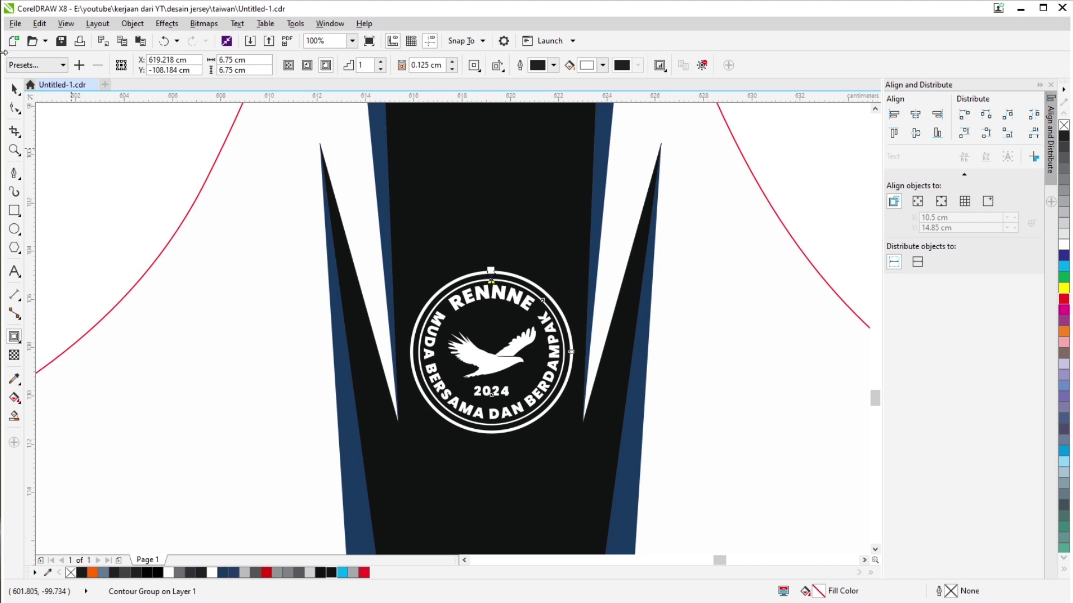
left_click(15, 89)
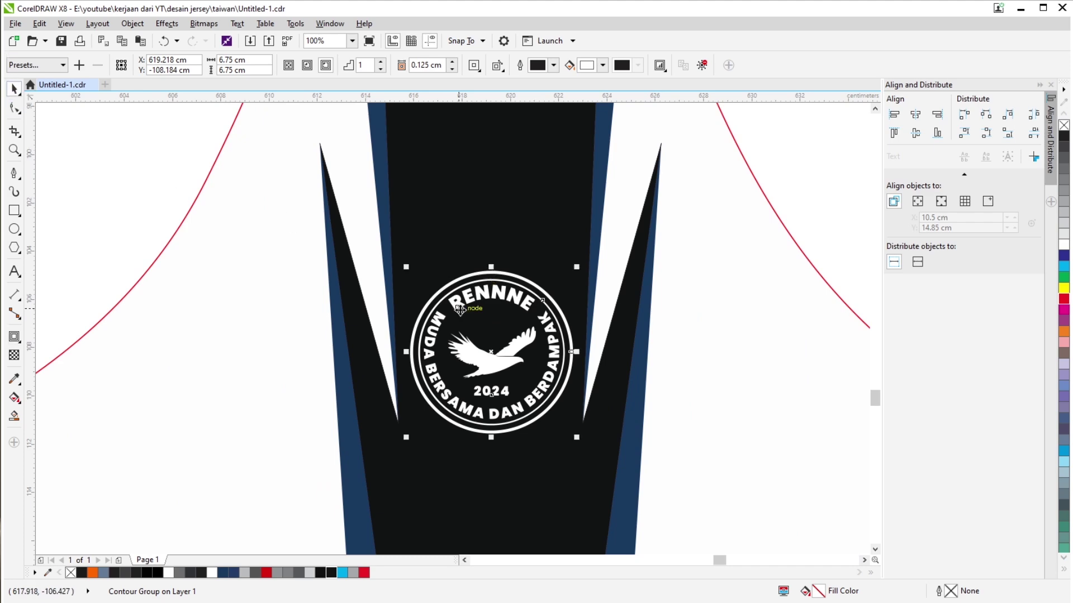
Set the logo with its contour ring to 6.5 cm wide and group them.
left_click(428, 323)
scroll(526, 283, "down", 3)
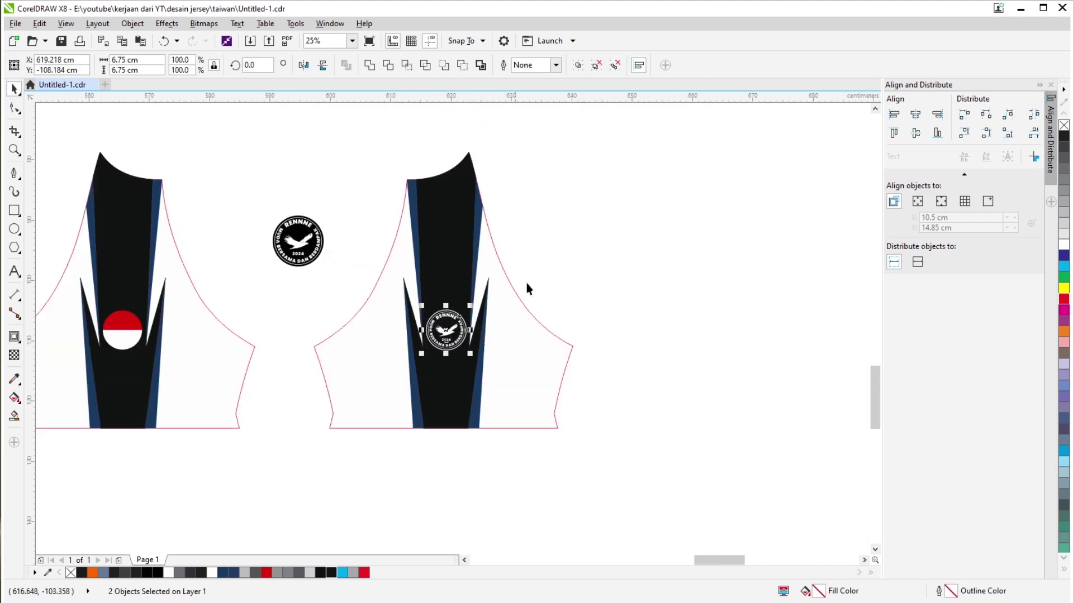
left_click(565, 276)
scroll(565, 276, "up", 2)
left_click_drag(583, 263, 259, 473)
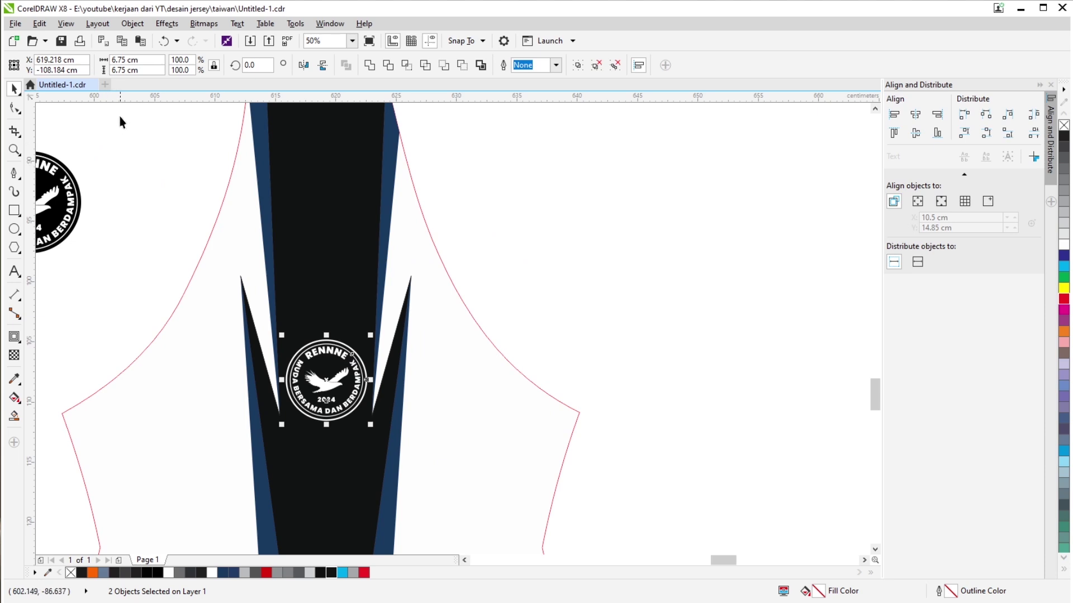
type("6.5")
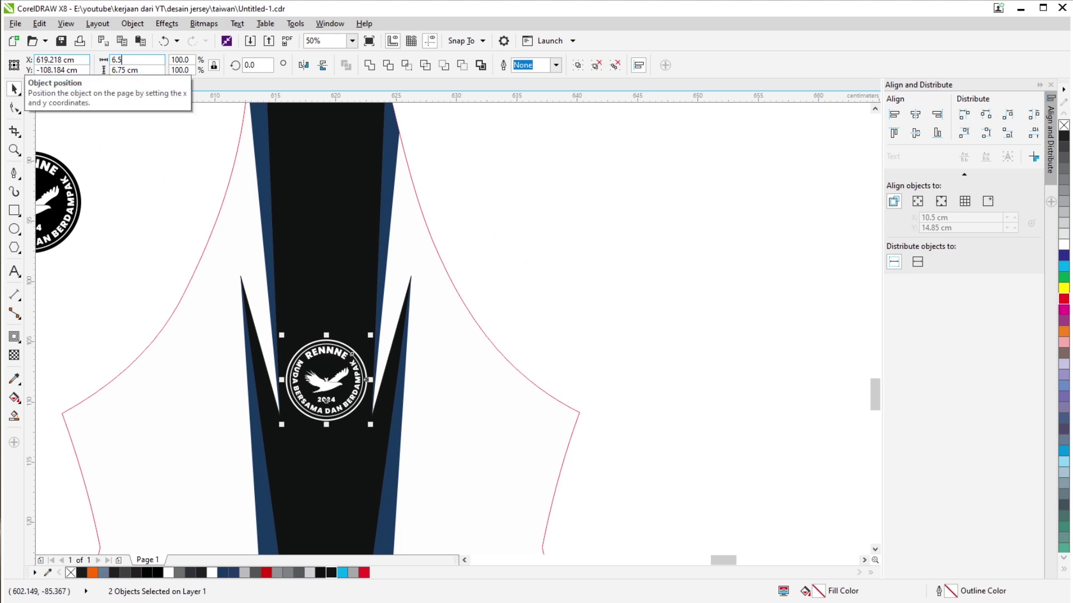
key("Return")
key("ctrl+g")
Delete the spare logo between the two sleeves.
left_click(614, 210)
scroll(614, 210, "down", 1)
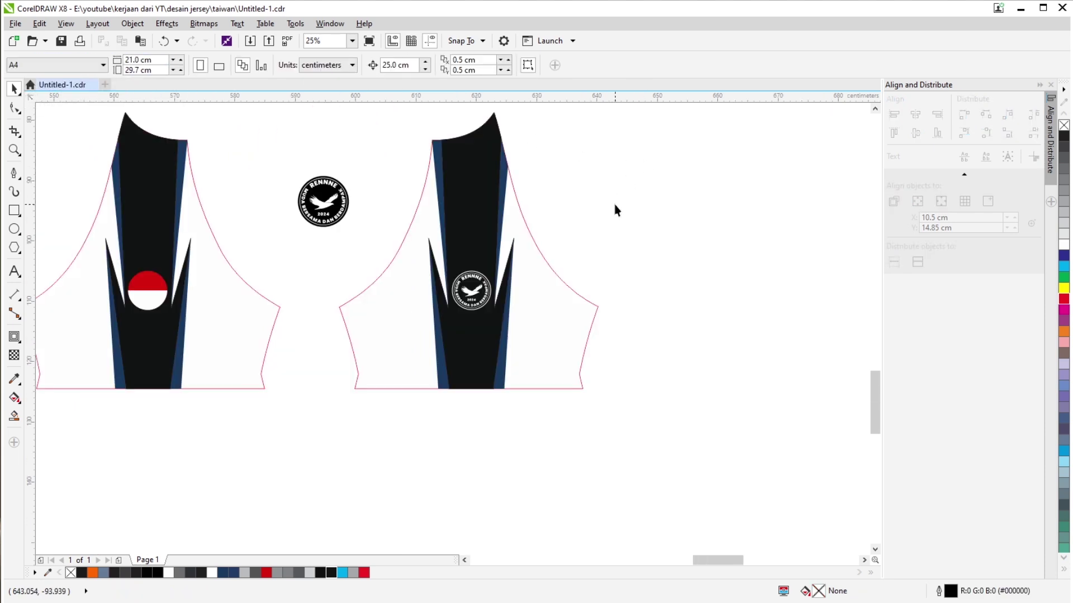
scroll(474, 256, "left", 2)
left_click(411, 245)
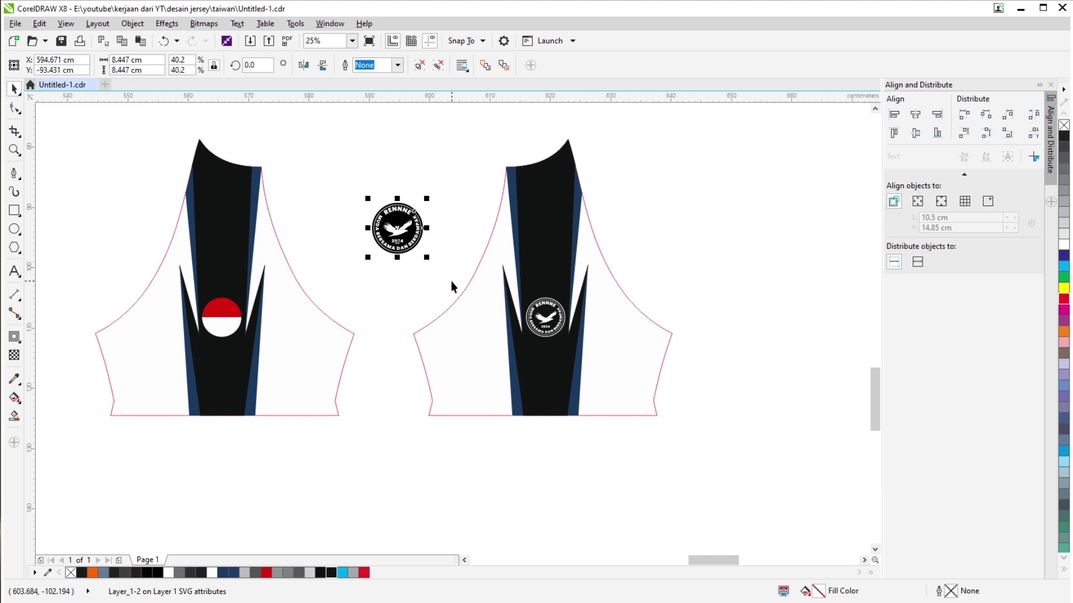
key("Delete")
scroll(464, 307, "down", 1)
Move the long 60 × 6 cm rectangle above the front and back jersey pieces.
scroll(411, 345, "down", 1)
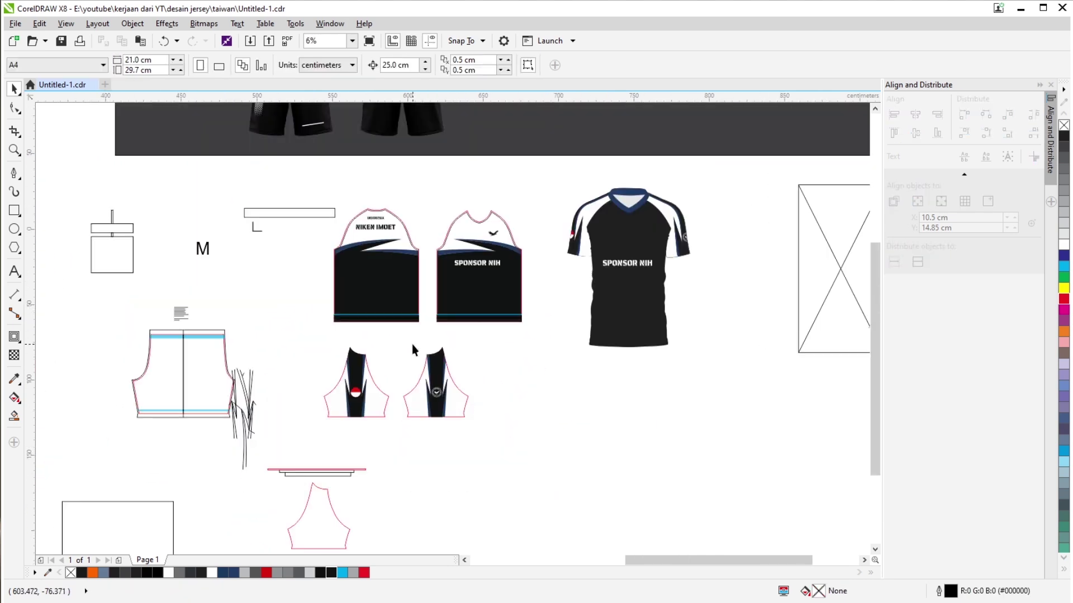
scroll(276, 311, "up", 1)
left_click_drag(234, 287, 621, 484)
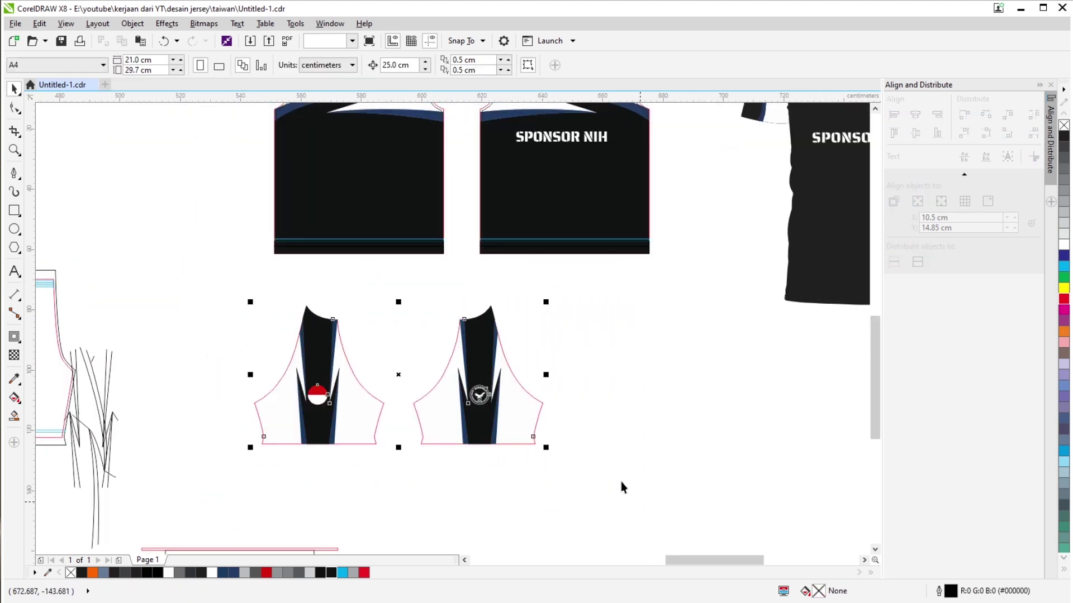
scroll(511, 445, "down", 1)
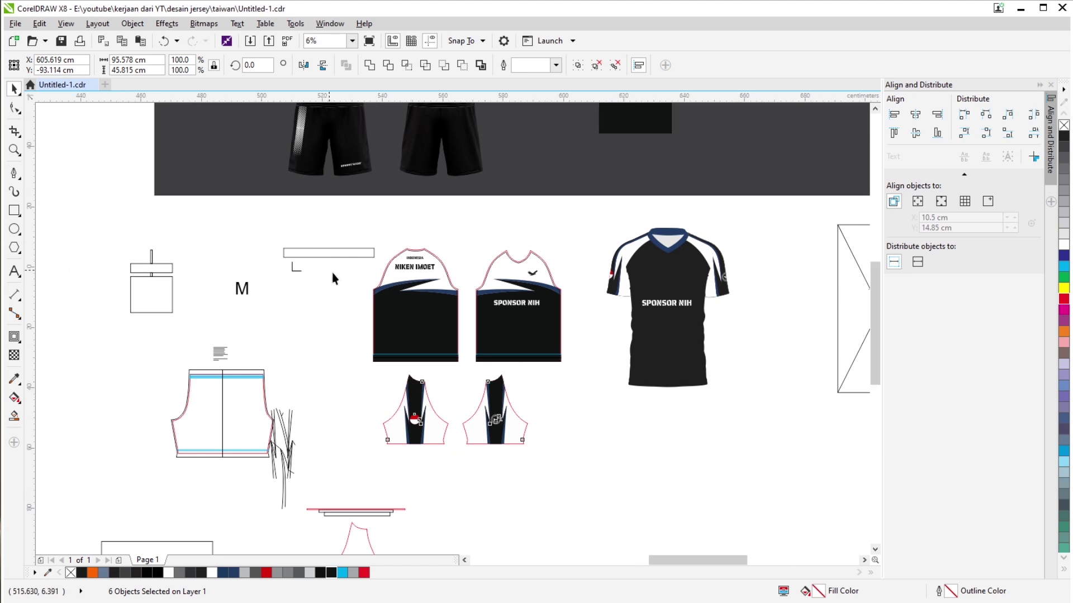
scroll(337, 240, "up", 1)
left_click_drag(229, 268, 506, 224)
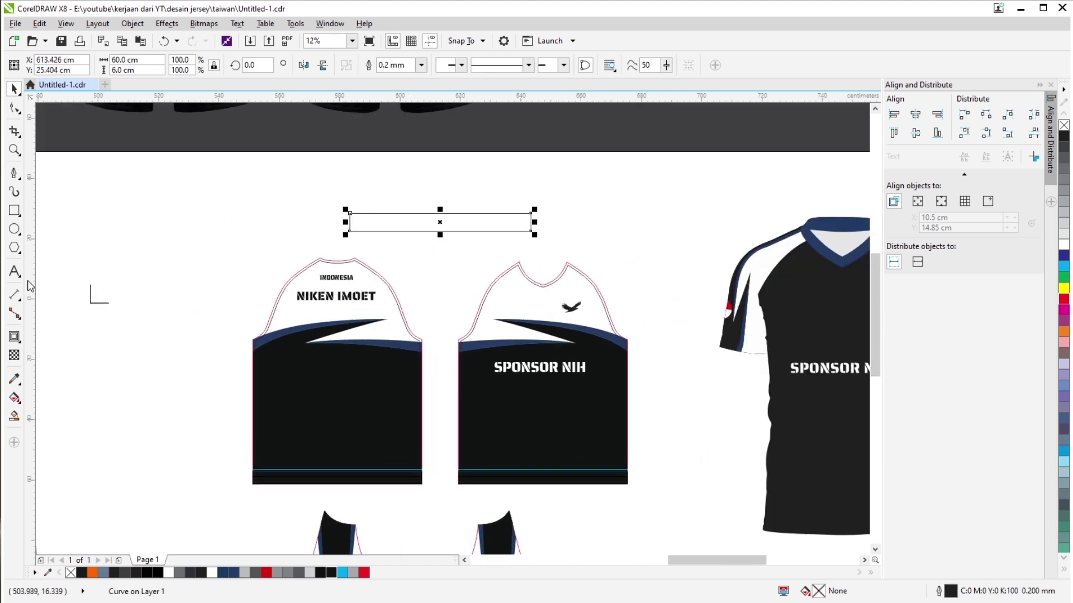
Fill the bar with the navy collar colour sampled with the Color Eyedropper.
left_click(15, 379)
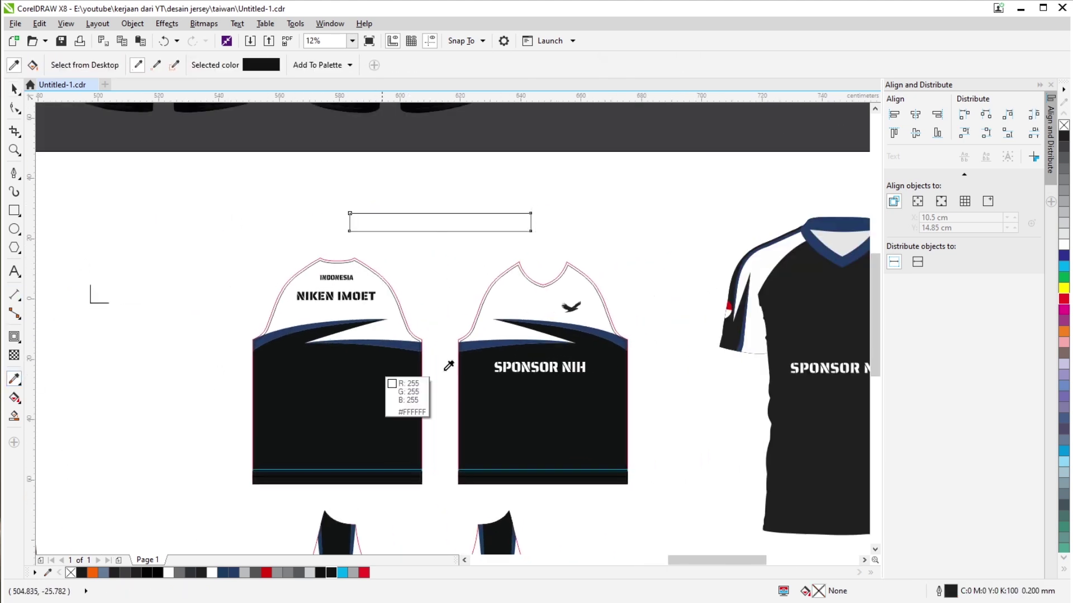
left_click(819, 234)
left_click(428, 224)
scroll(429, 221, "up", 1)
scroll(536, 234, "down", 1)
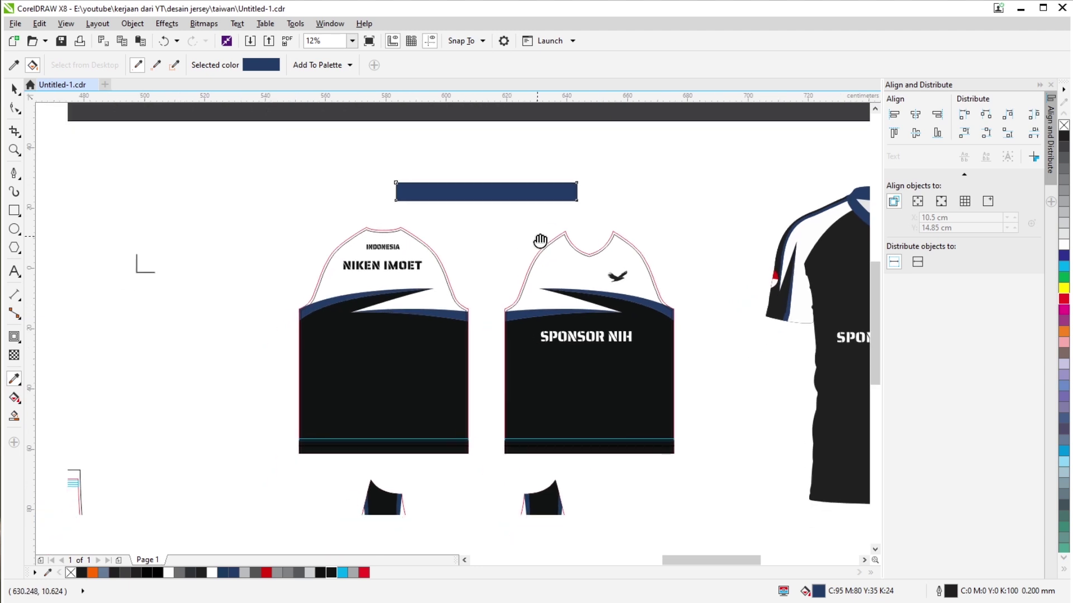
key("space")
left_click(547, 218)
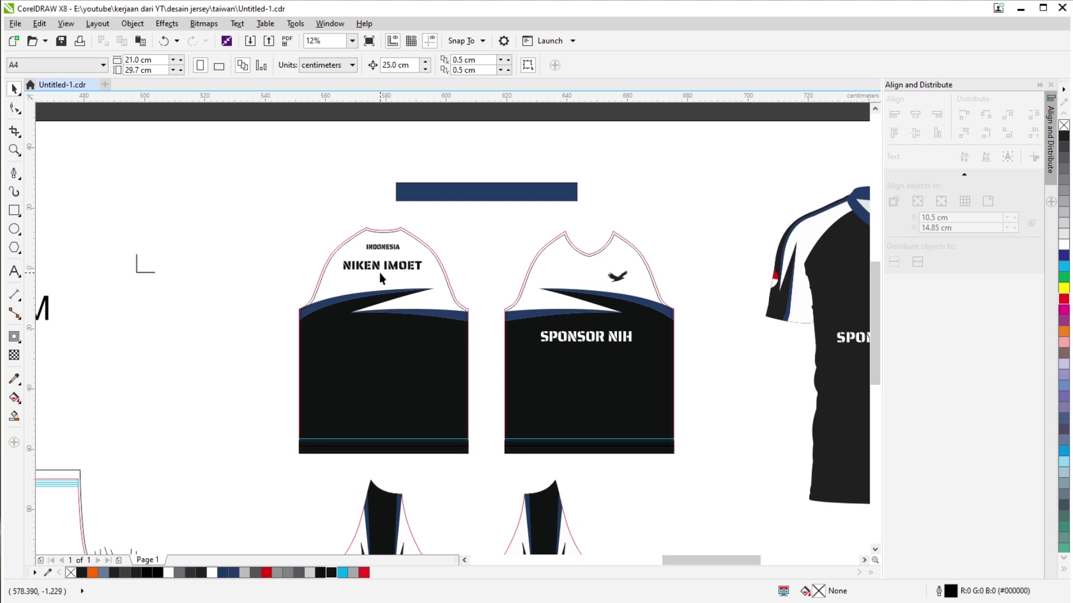
scroll(469, 269, "down", 2)
Delete the standalone jersey mockup.
scroll(503, 355, "down", 1)
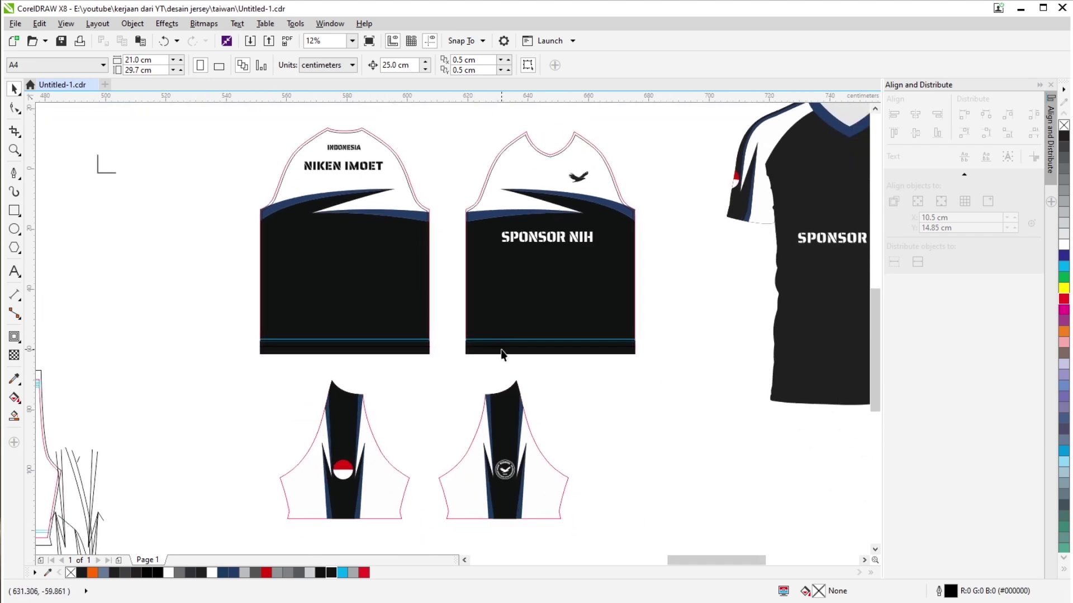
scroll(371, 371, "down", 1)
left_click_drag(655, 358, 546, 396)
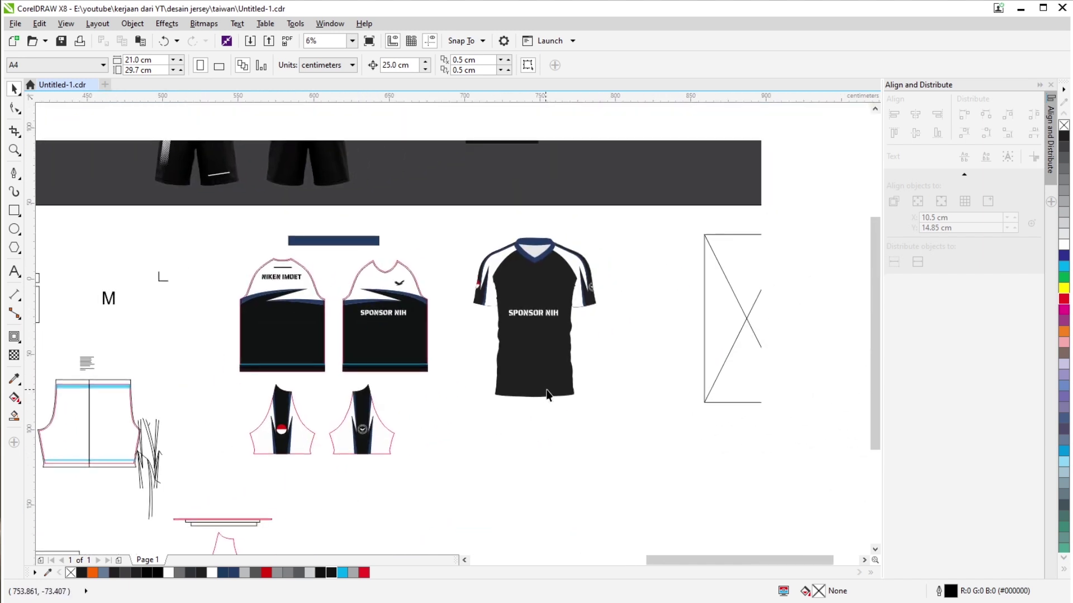
left_click_drag(628, 206, 436, 471)
left_click_drag(541, 400, 541, 408)
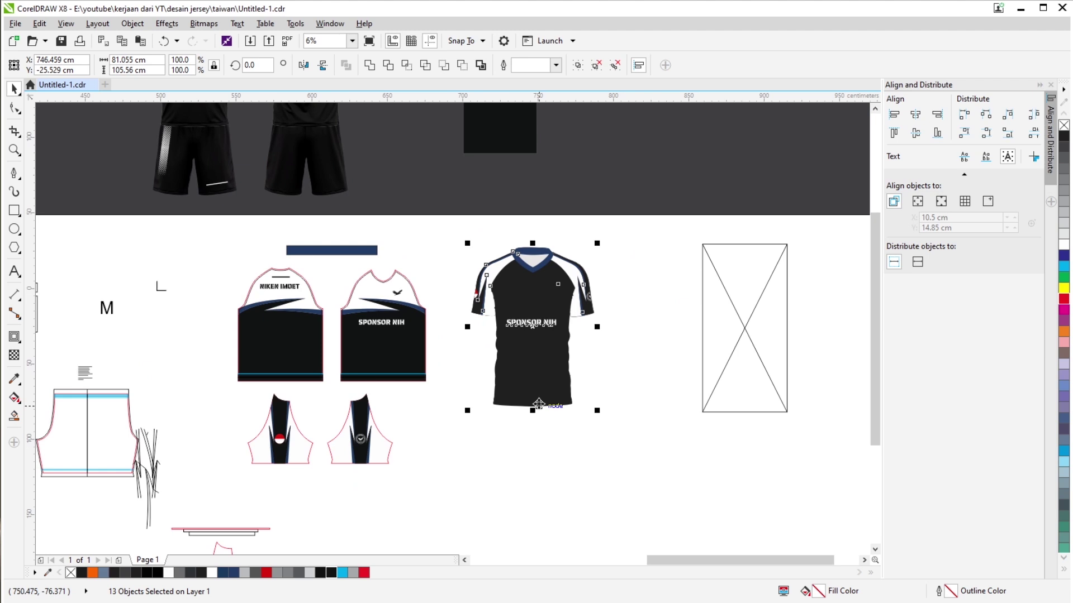
key("Delete")
Move both sleeve pieces up beside the jersey bodies, closing the gap between them.
left_click_drag(434, 483, 240, 388)
left_click_drag(340, 427, 559, 304)
scroll(539, 278, "up", 2)
left_click_drag(705, 178, 486, 431)
scroll(593, 268, "up", 2)
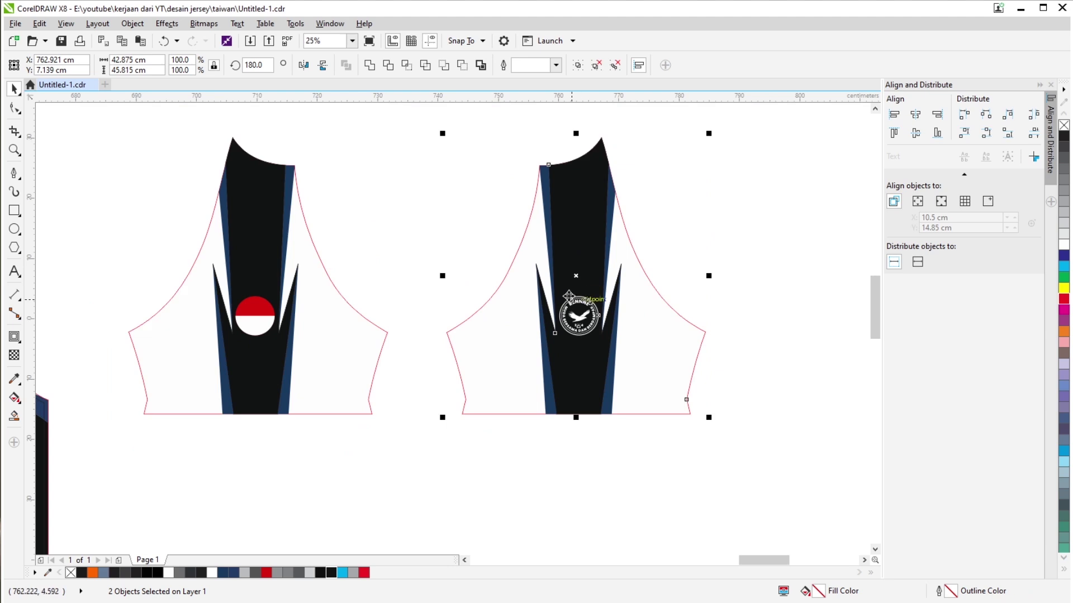
left_click_drag(594, 268, 558, 268)
left_click(700, 389)
scroll(482, 341, "down", 2)
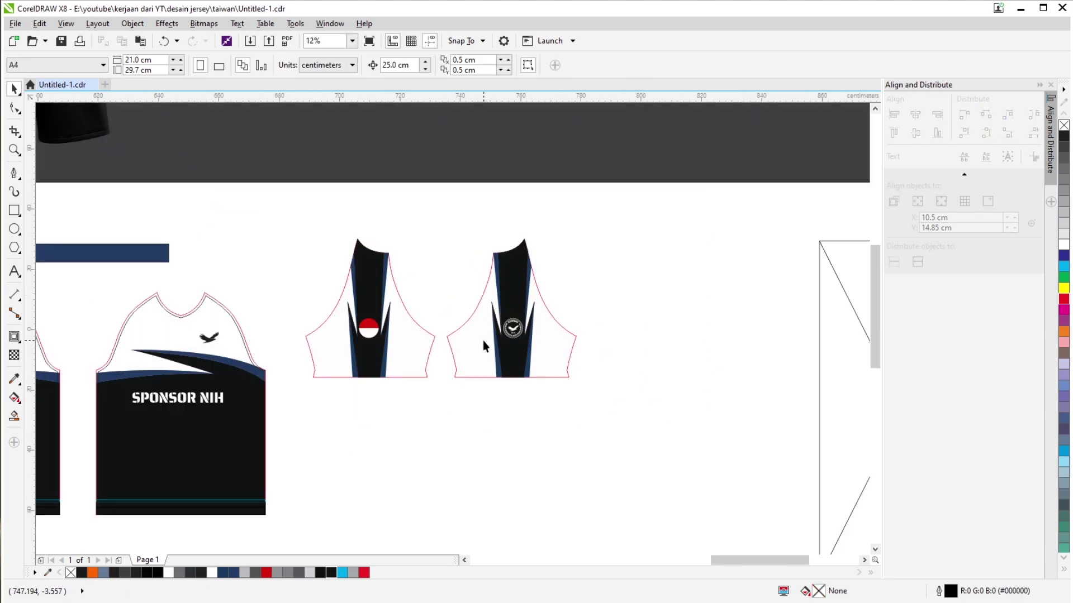
Delete the crossed placeholder frame without inserting a new page.
left_click(723, 347)
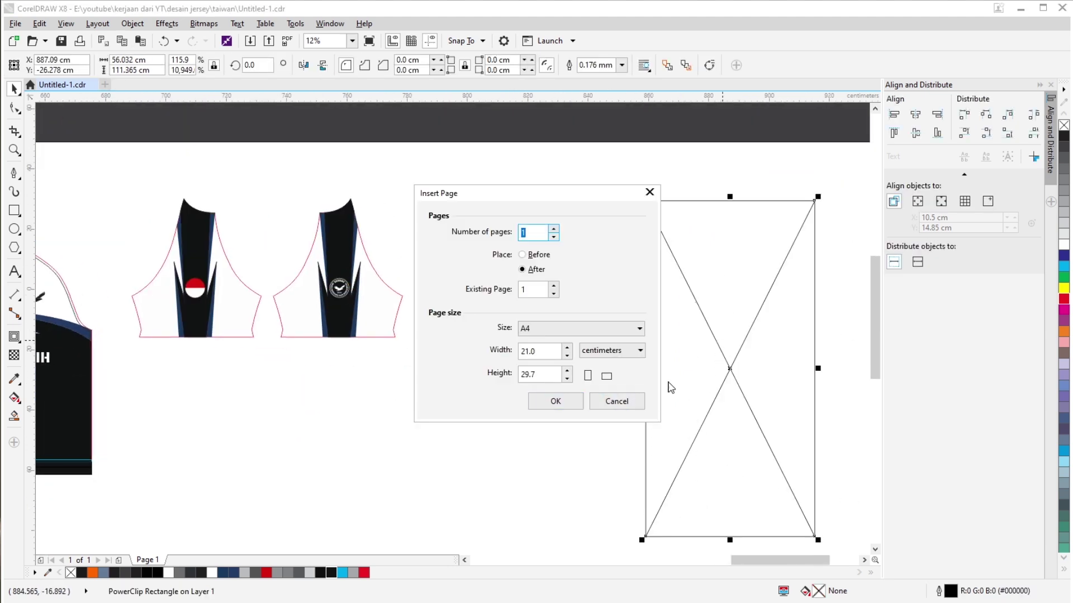
left_click(617, 401)
key("Delete")
left_click_drag(477, 431, 756, 418)
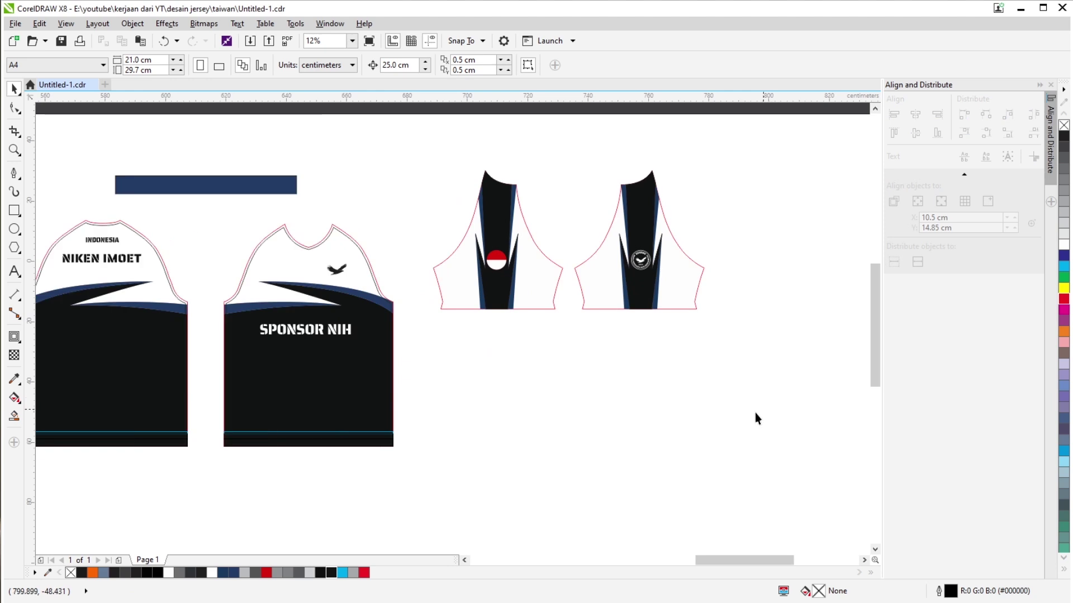
scroll(499, 314, "down", 2)
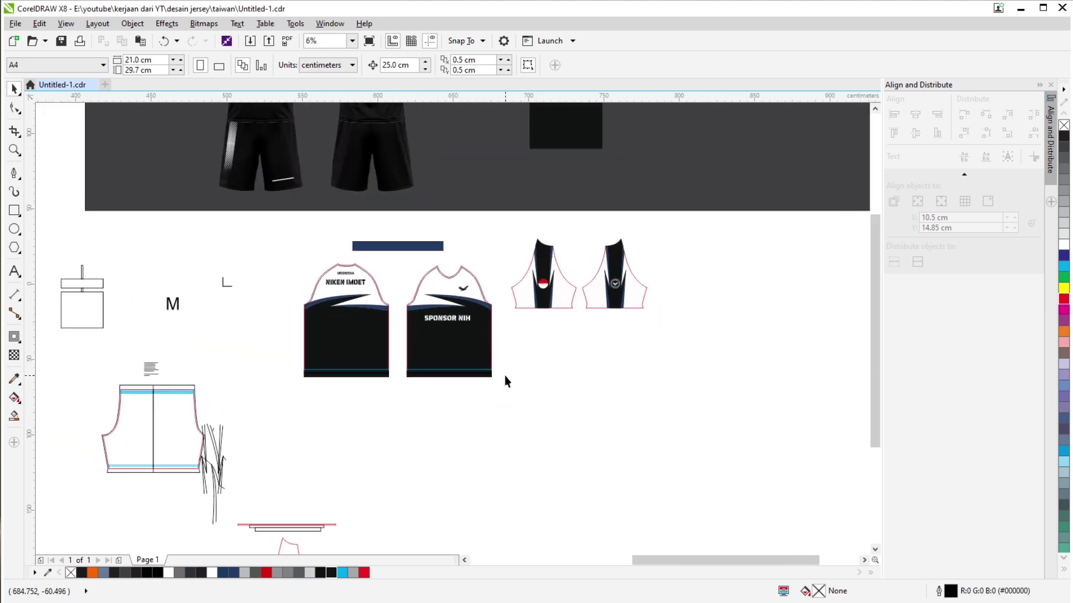
left_click_drag(359, 419, 395, 316)
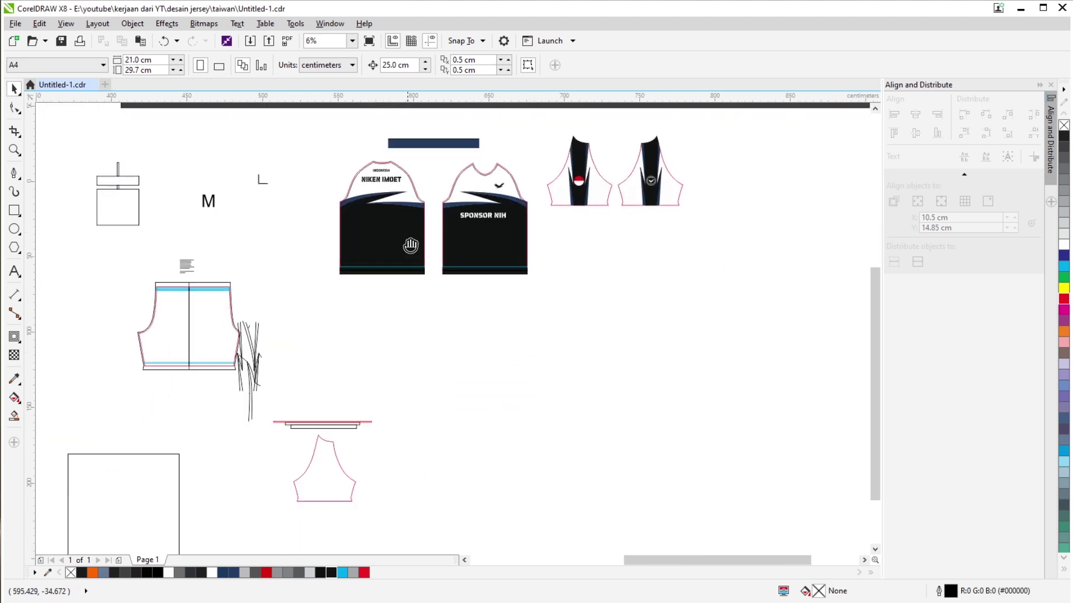
left_click_drag(410, 245, 401, 282)
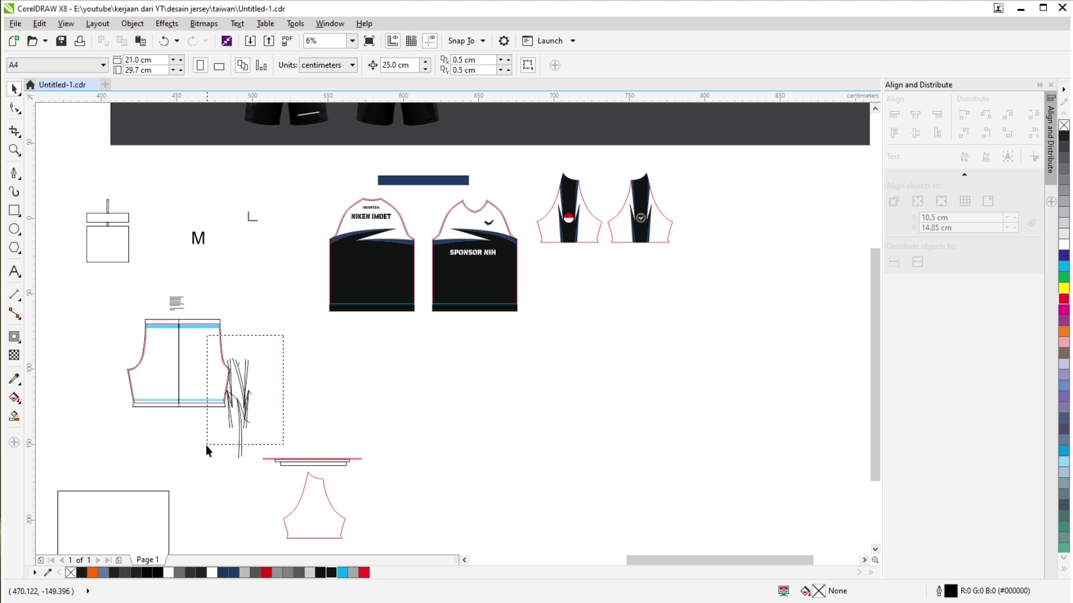
Delete the stray sketch lines and move the shorts pattern up under the jersey bodies.
left_click_drag(205, 444, 204, 474)
key("Delete")
left_click_drag(77, 426, 308, 295)
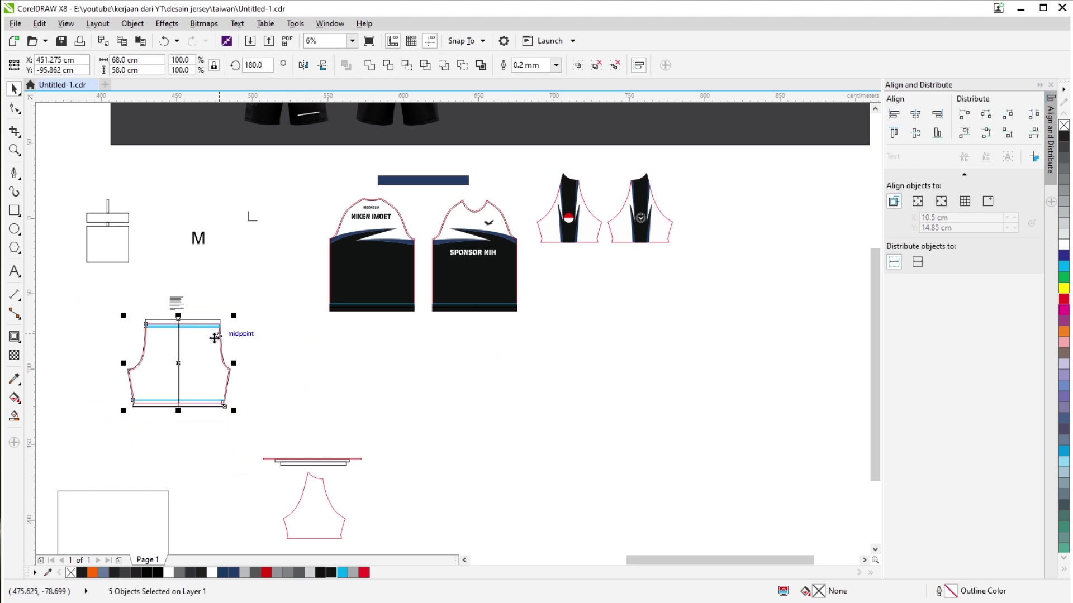
left_click_drag(215, 338, 624, 295)
scroll(611, 281, "up", 2)
scroll(453, 304, "down", 1)
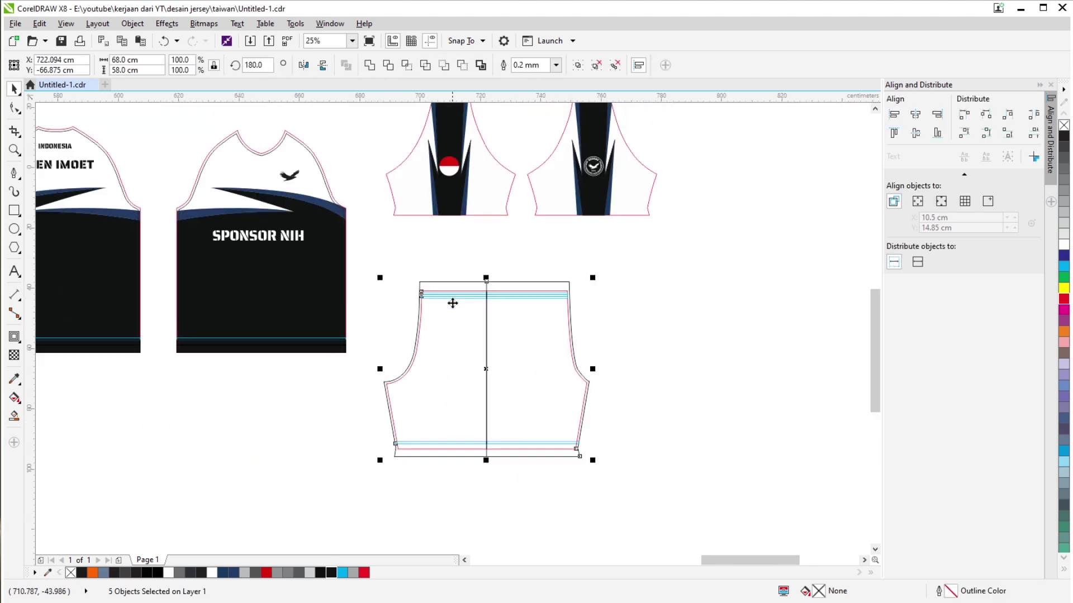
scroll(453, 303, "down", 1)
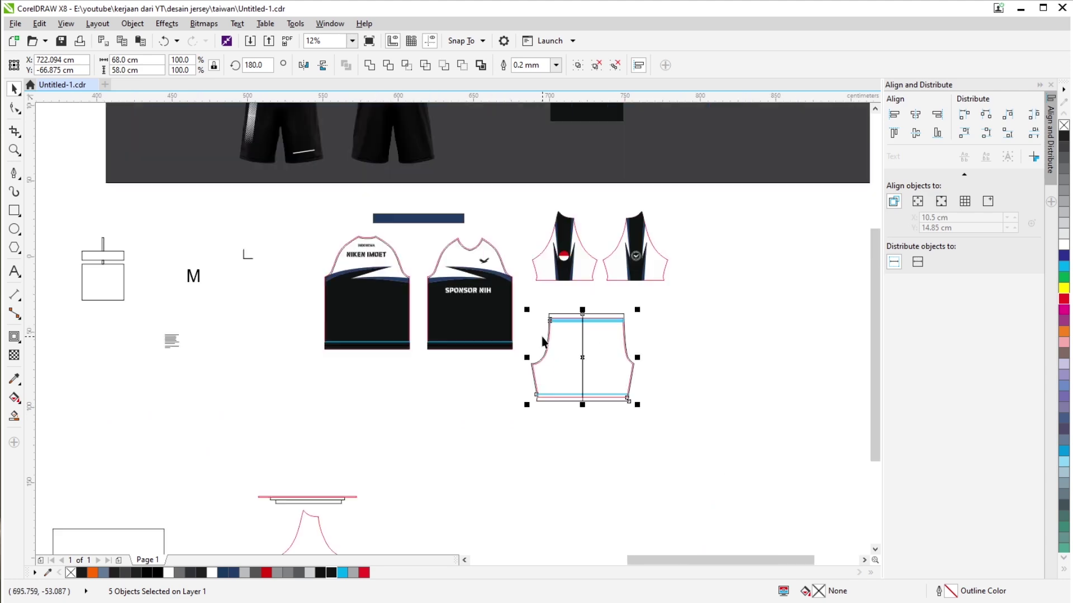
scroll(545, 344, "down", 1)
scroll(546, 346, "up", 2)
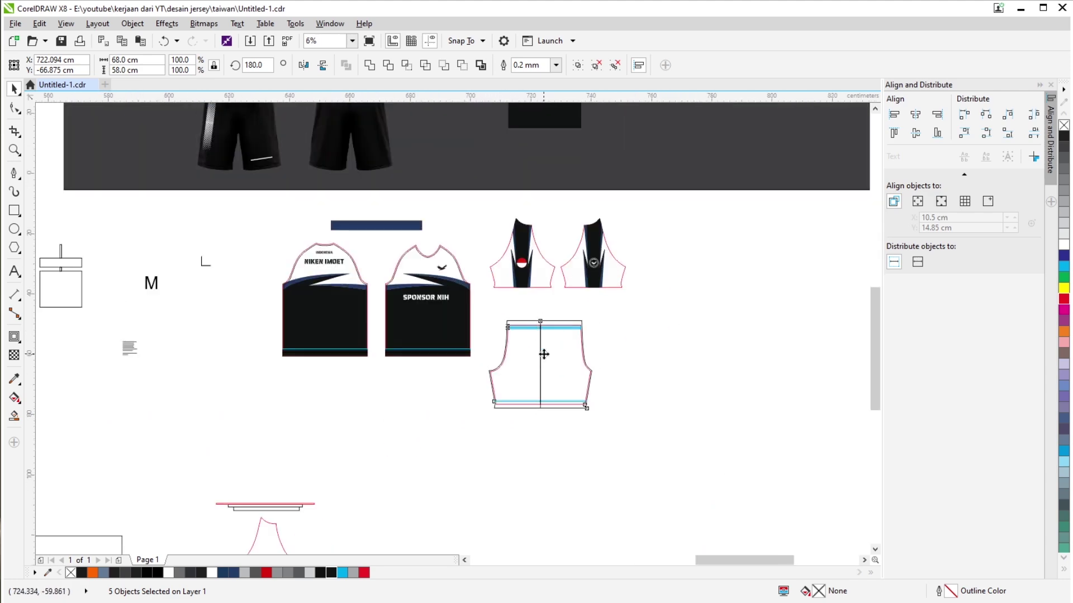
scroll(547, 358, "down", 2)
scroll(559, 380, "up", 2)
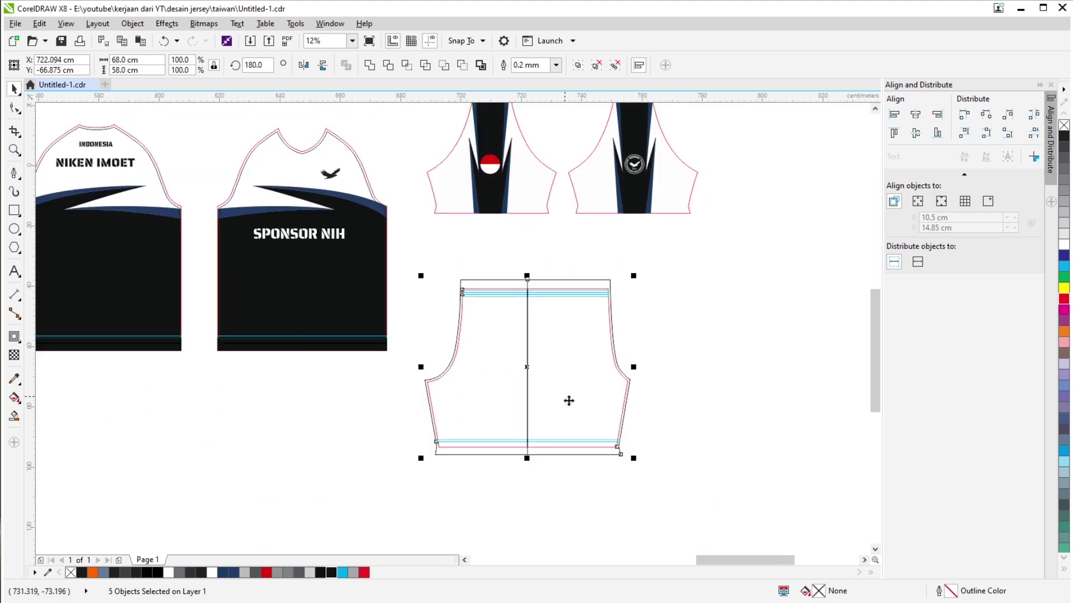
scroll(625, 438, "up", 1)
scroll(551, 367, "down", 2)
scroll(556, 371, "up", 2)
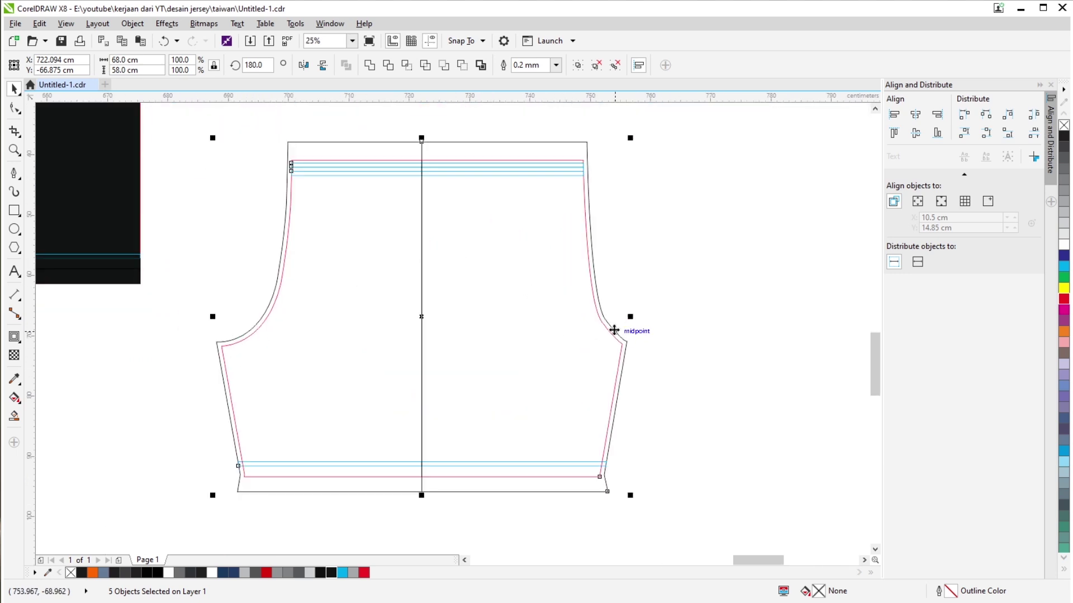
scroll(604, 341, "down", 2)
Place a horizontally mirrored copy of the shorts pattern beside the original.
left_click_drag(594, 352, 552, 389)
scroll(359, 400, "up", 1)
left_click(302, 66)
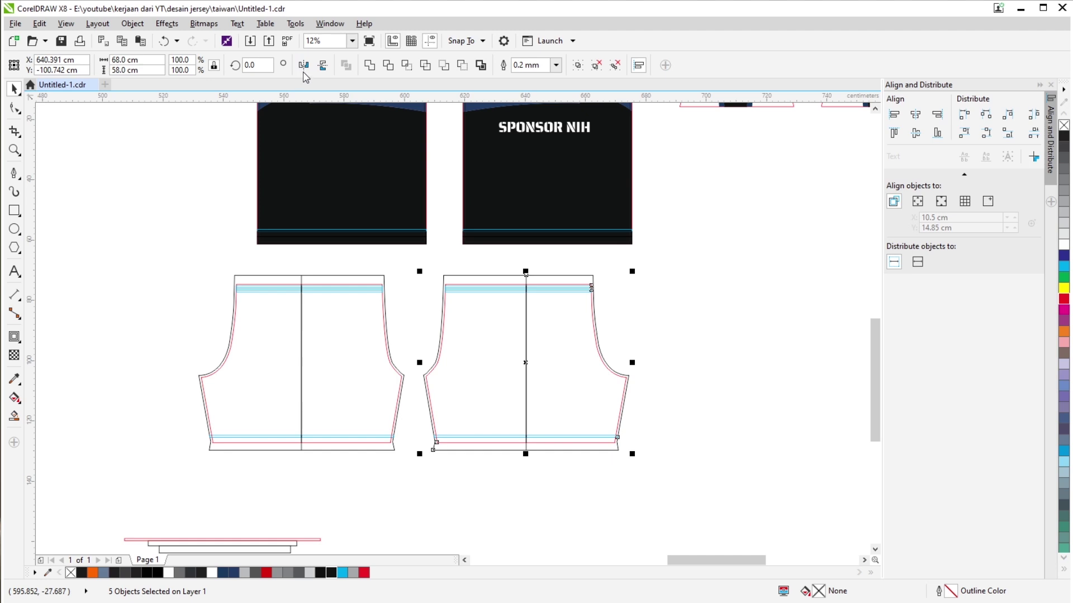
left_click(760, 330)
scroll(656, 271, "down", 1)
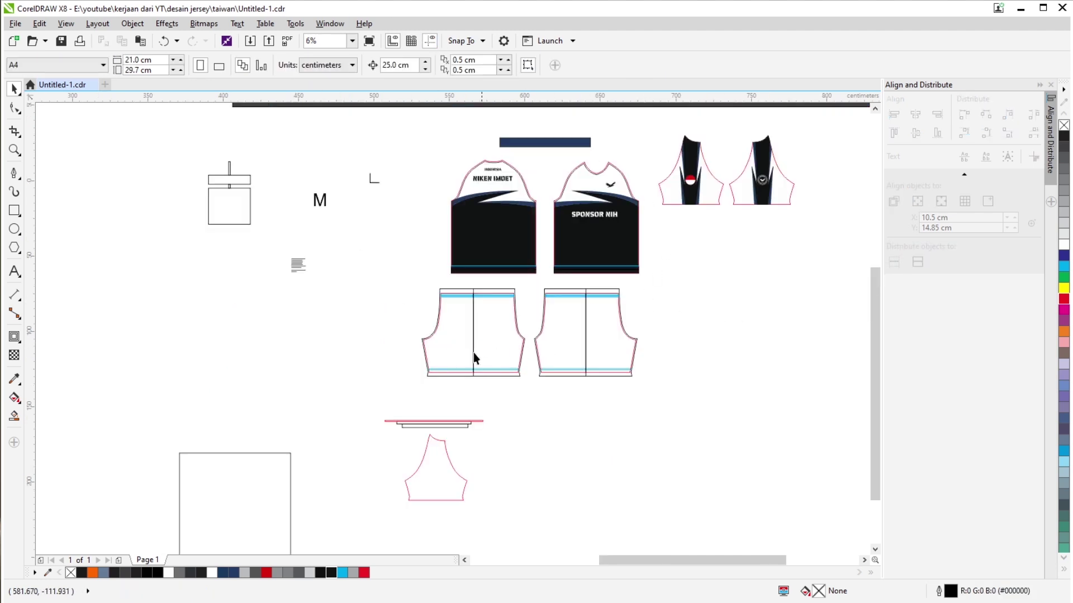
left_click_drag(389, 389, 648, 286)
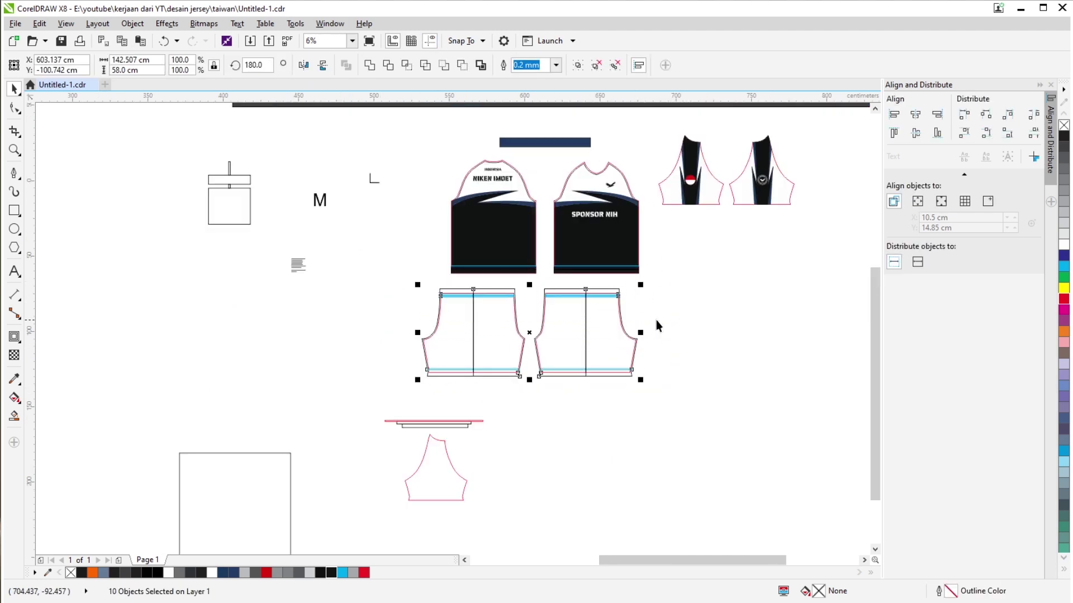
Fill both shorts pieces with the near-black C74 M67 Y66 K84 from the palette.
left_click(331, 573)
scroll(491, 296, "up", 1)
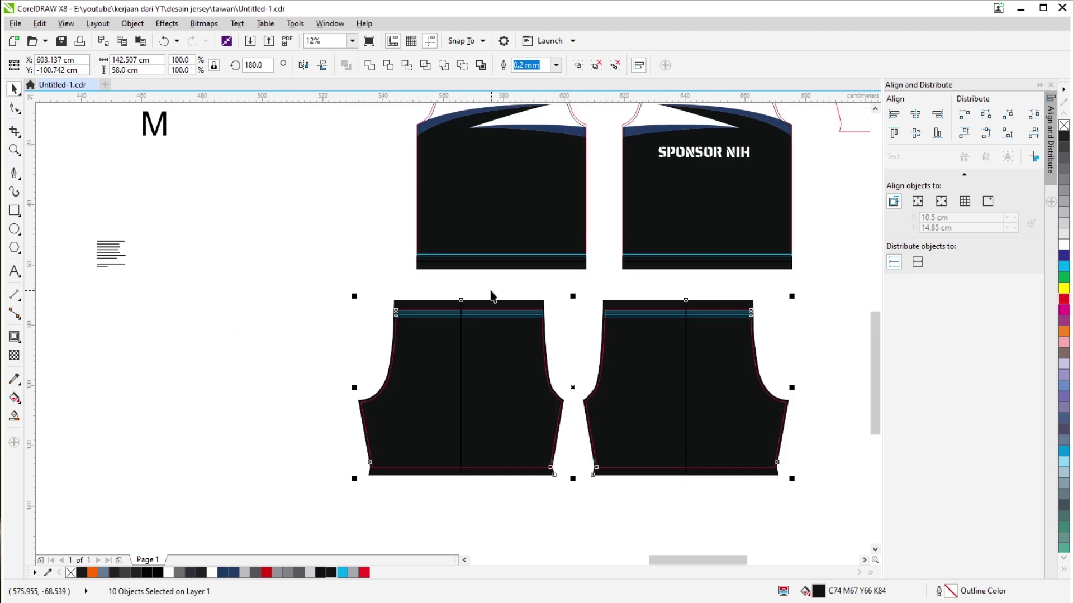
left_click(14, 379)
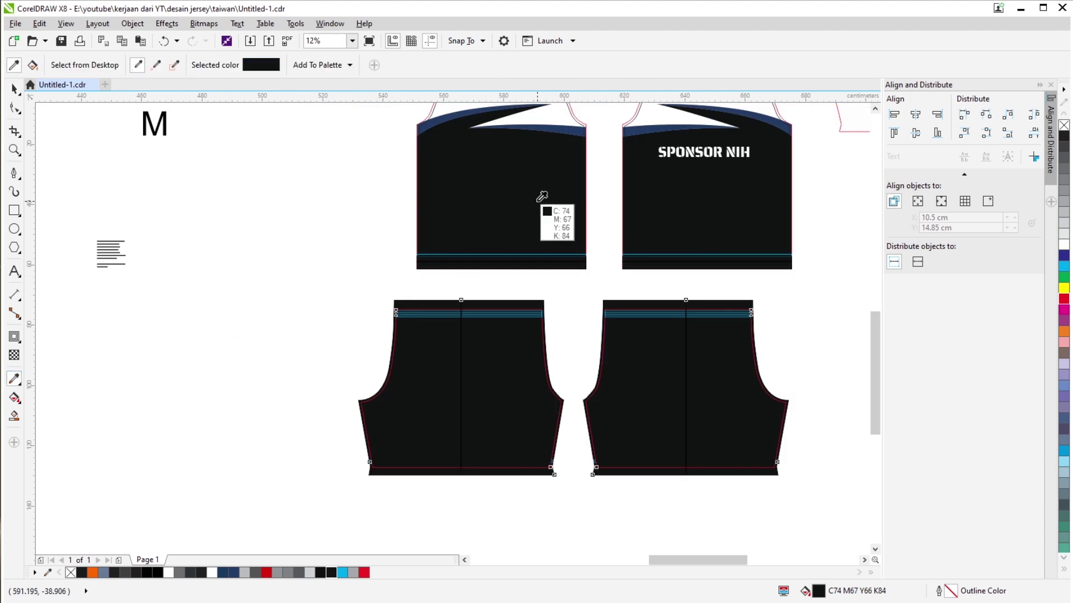
scroll(493, 311, "up", 2)
key("space")
scroll(467, 271, "down", 3)
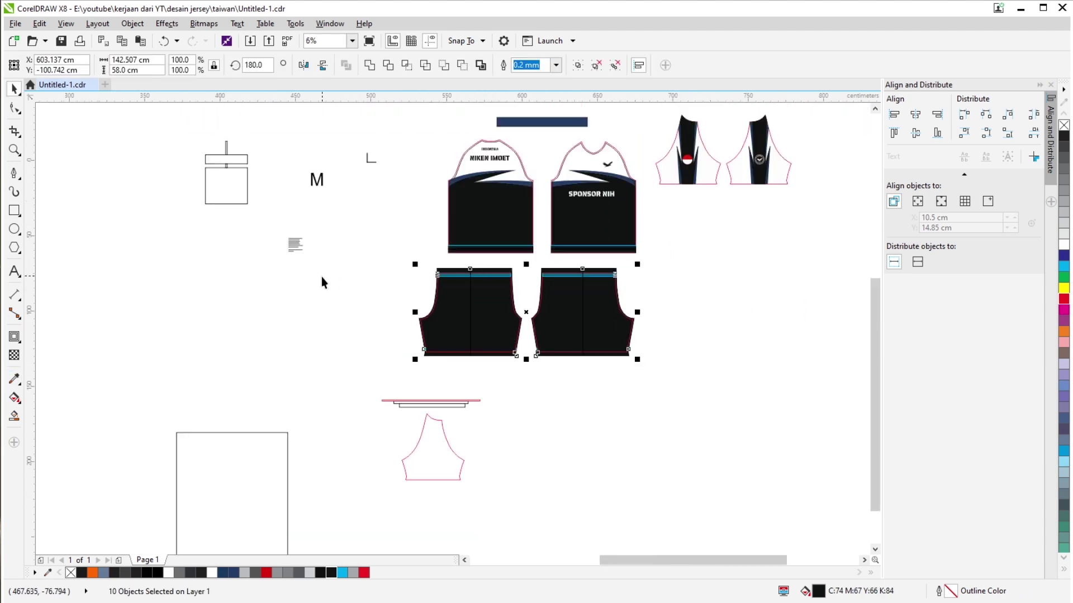
left_click(320, 276)
Pan to the shorts mockup image and select the jersey mockup group.
scroll(553, 304, "up", 3)
scroll(555, 313, "down", 3)
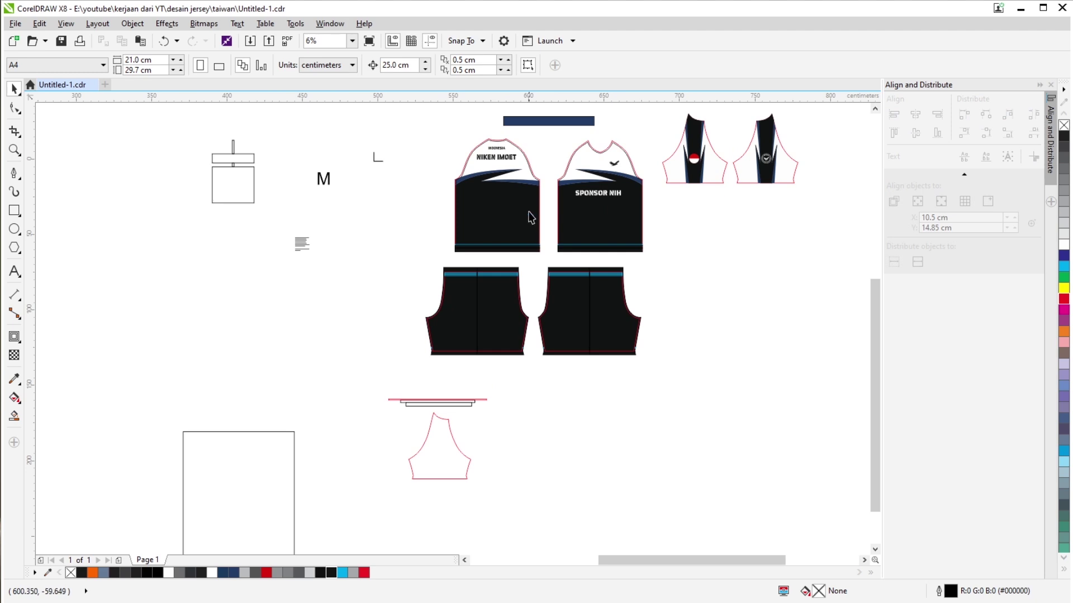
left_click_drag(536, 179, 494, 267)
scroll(445, 207, "up", 2)
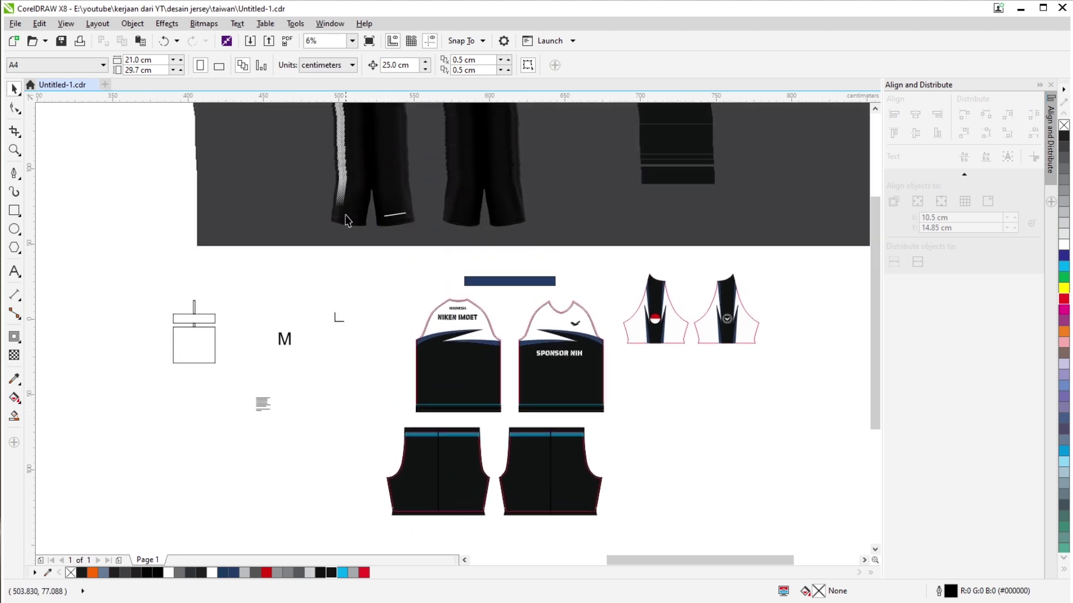
left_click(344, 180)
scroll(410, 229, "down", 2)
Move the small gradient strip onto the centre of the shorts.
scroll(263, 295, "up", 5)
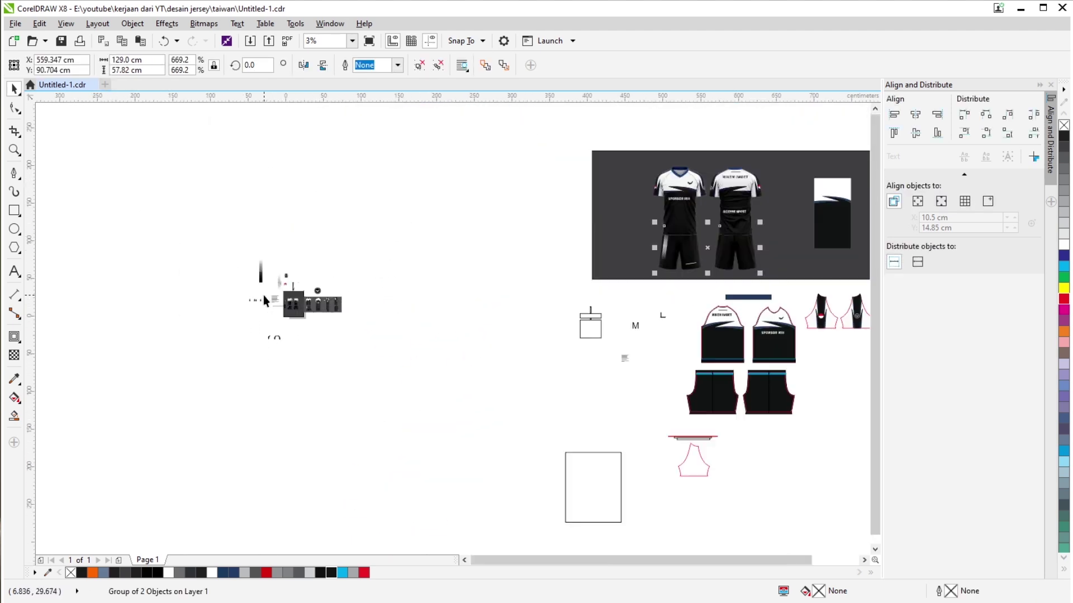
left_click_drag(361, 311, 721, 338)
left_click(267, 229)
scroll(267, 229, "down", 4)
scroll(720, 338, "up", 5)
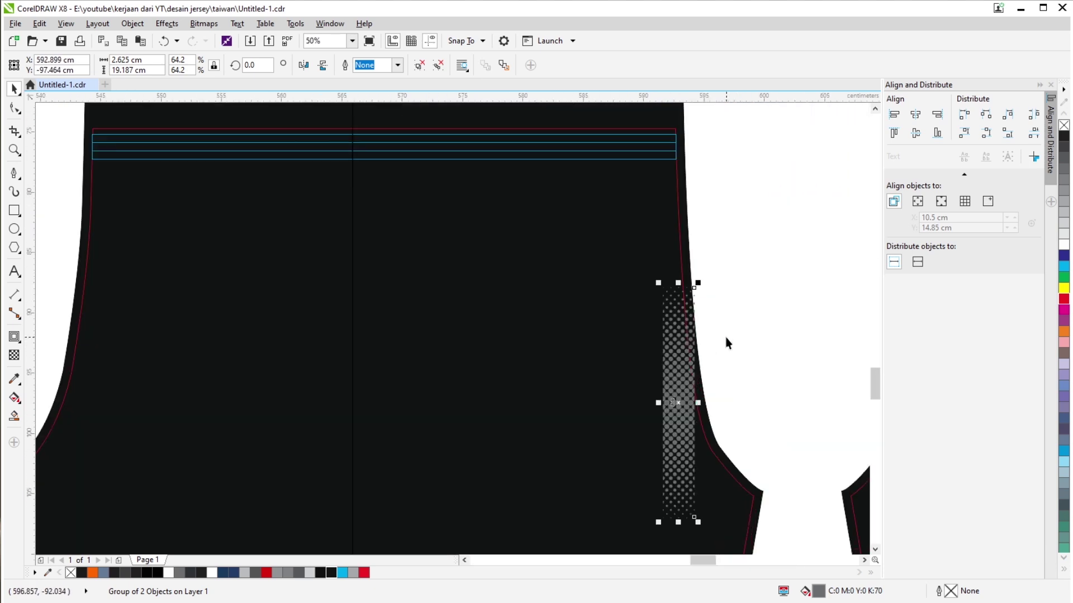
scroll(726, 343, "down", 1)
left_click_drag(677, 384, 553, 332)
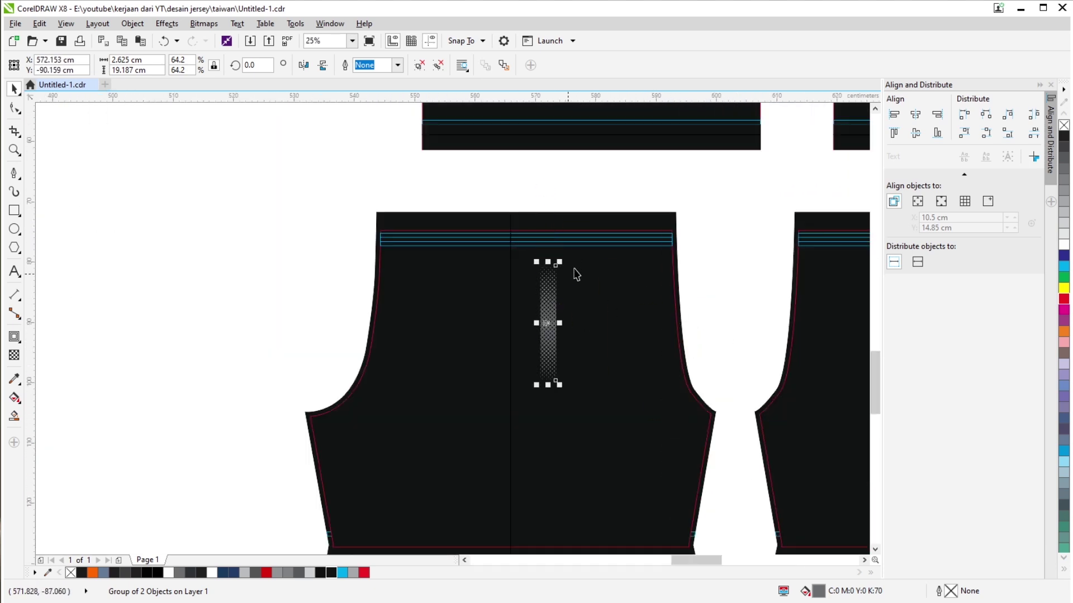
Shift the red outline curve up and left on the shorts.
scroll(661, 220, "up", 1)
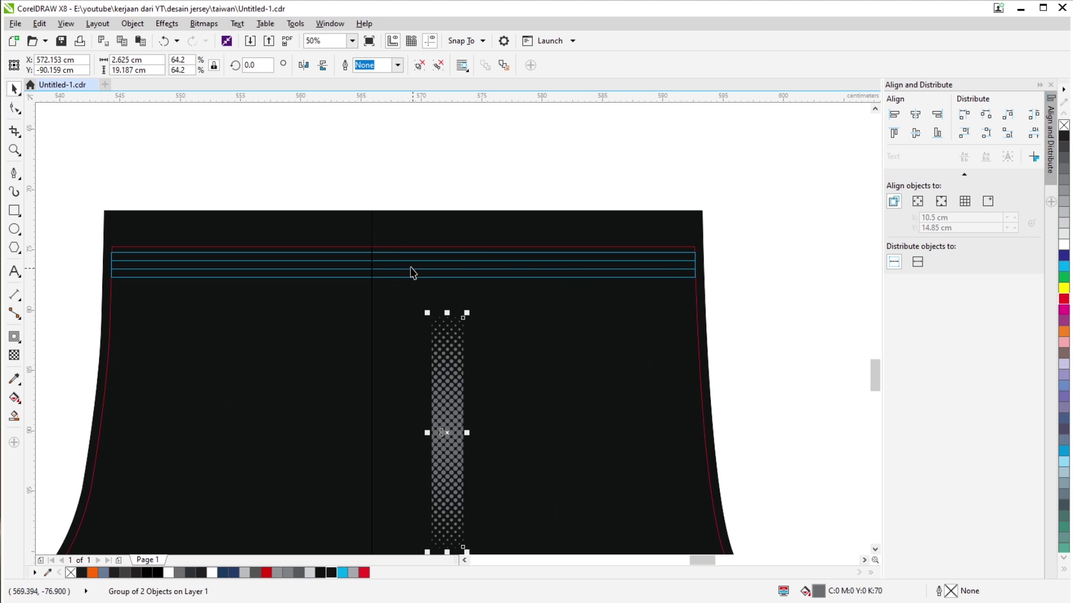
scroll(395, 211, "down", 2)
scroll(430, 230, "up", 1)
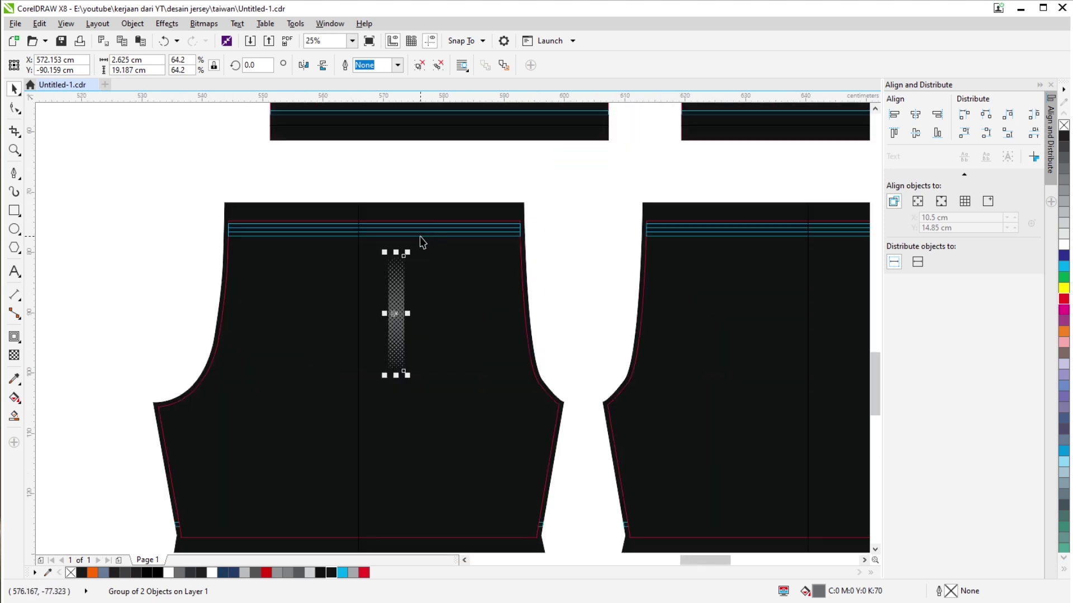
scroll(439, 208, "down", 2)
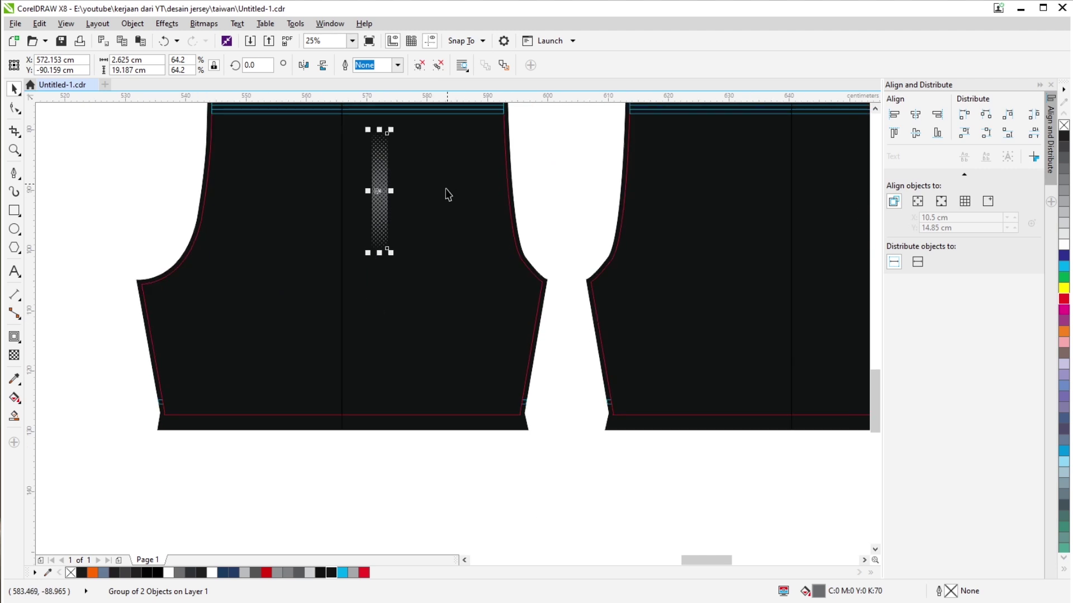
scroll(524, 404, "up", 1)
left_click_drag(513, 387, 462, 360)
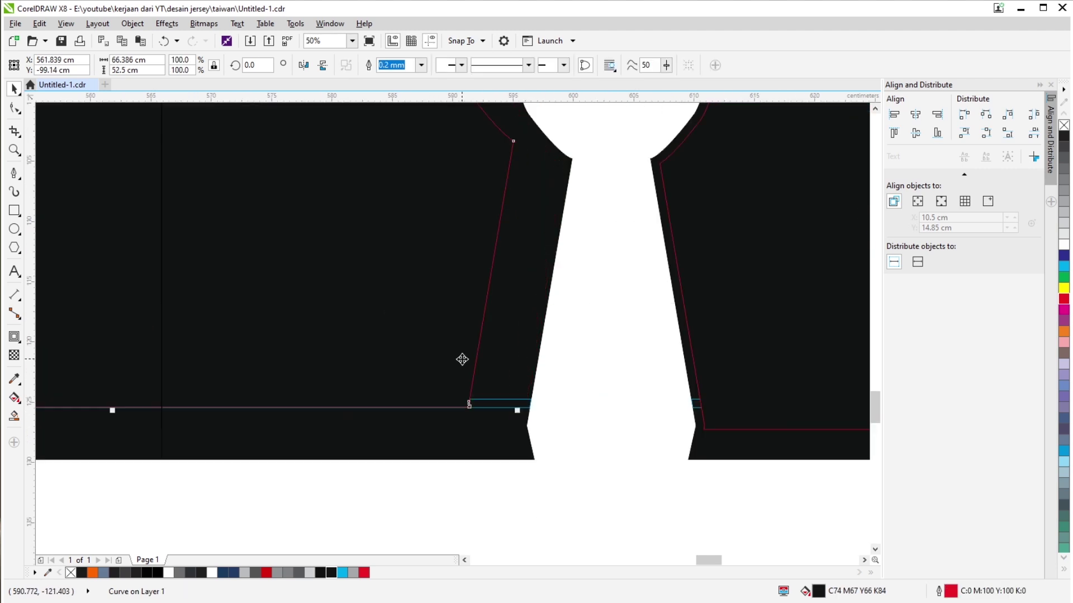
scroll(586, 388, "down", 2)
left_click_drag(364, 360, 862, 454)
scroll(371, 408, "up", 2)
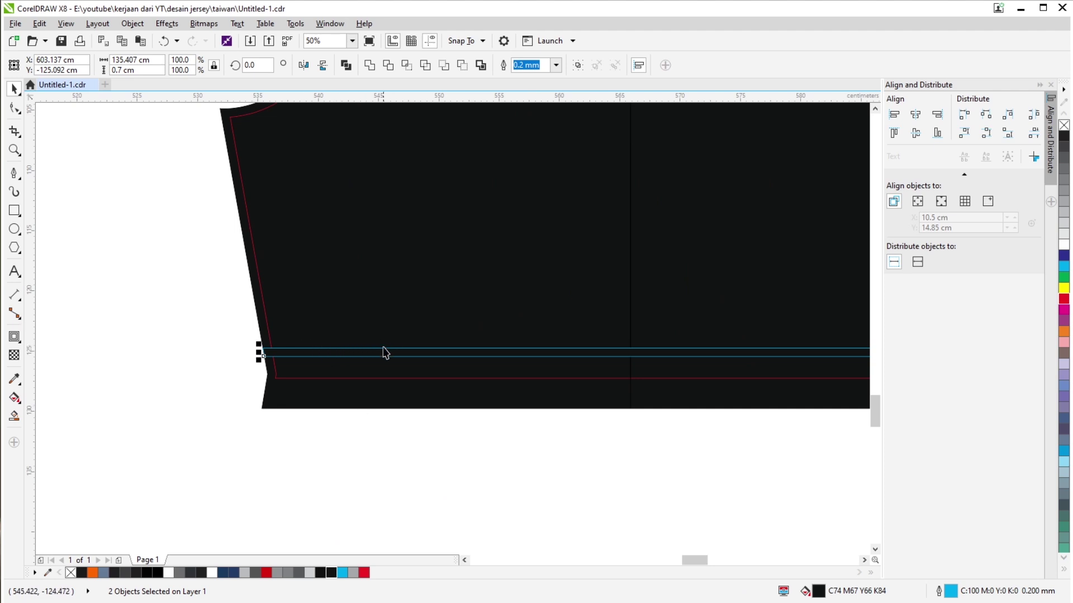
scroll(391, 357, "down", 2)
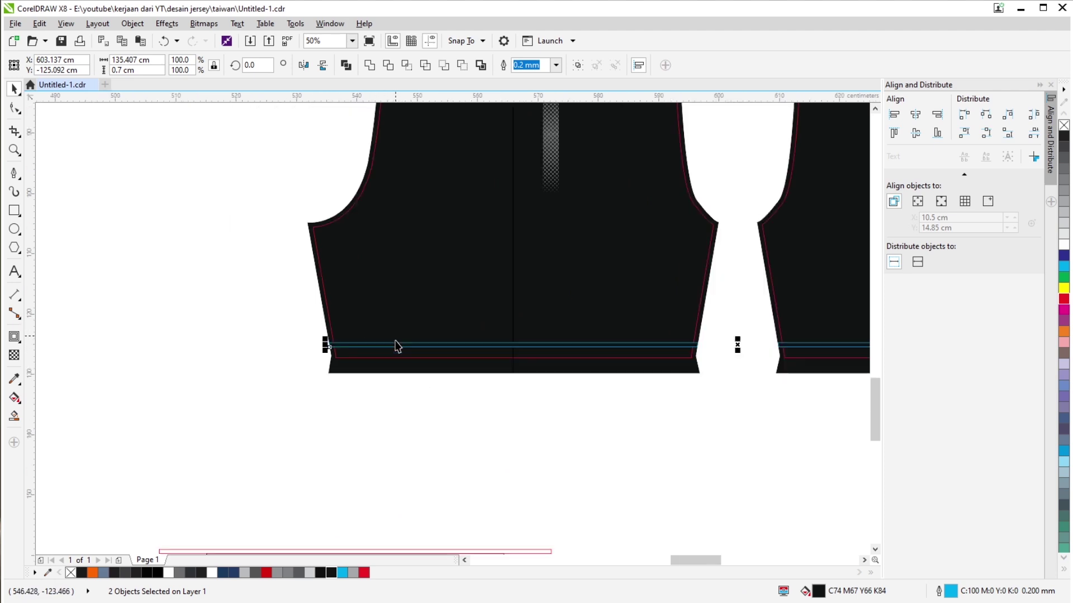
scroll(531, 167, "up", 1)
Enlarge the halftone strip to 120% and move it up onto the centre seam.
left_click(448, 239)
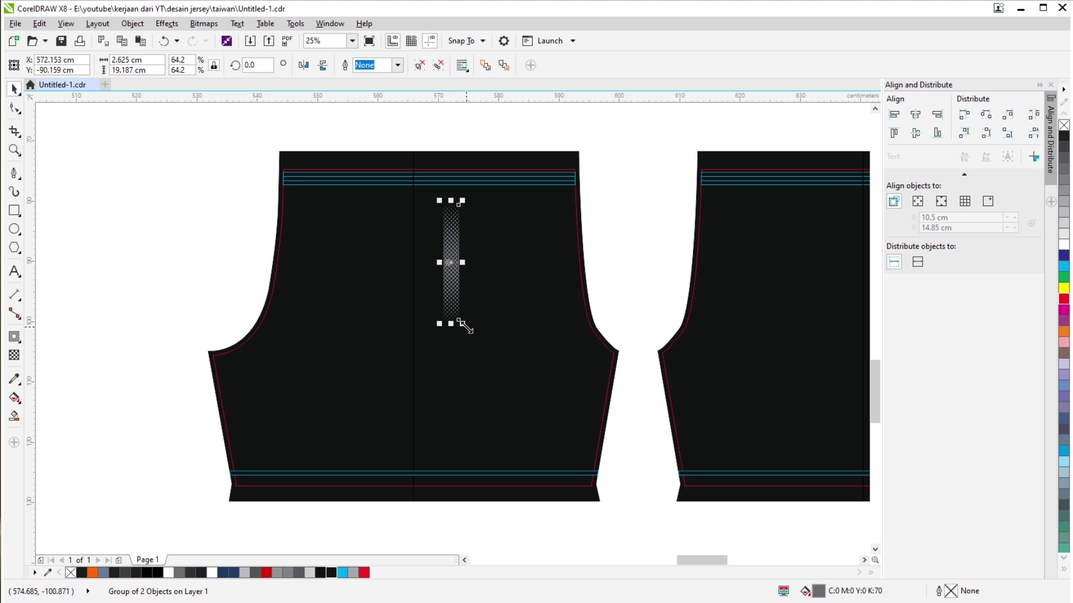
left_click_drag(466, 327, 509, 434)
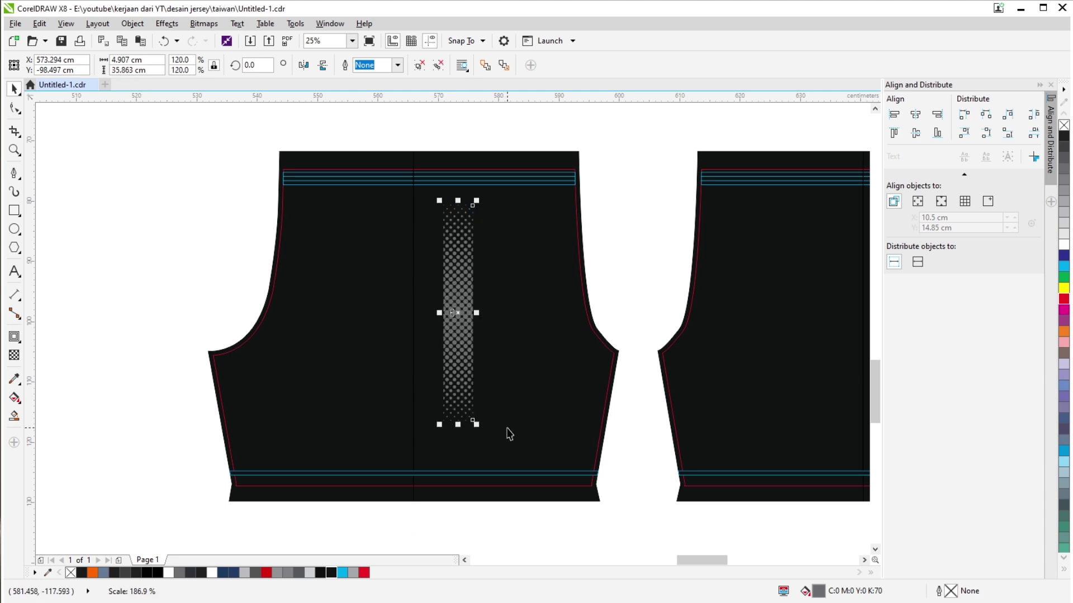
left_click(413, 271)
left_click(454, 277)
left_click_drag(454, 276, 442, 227)
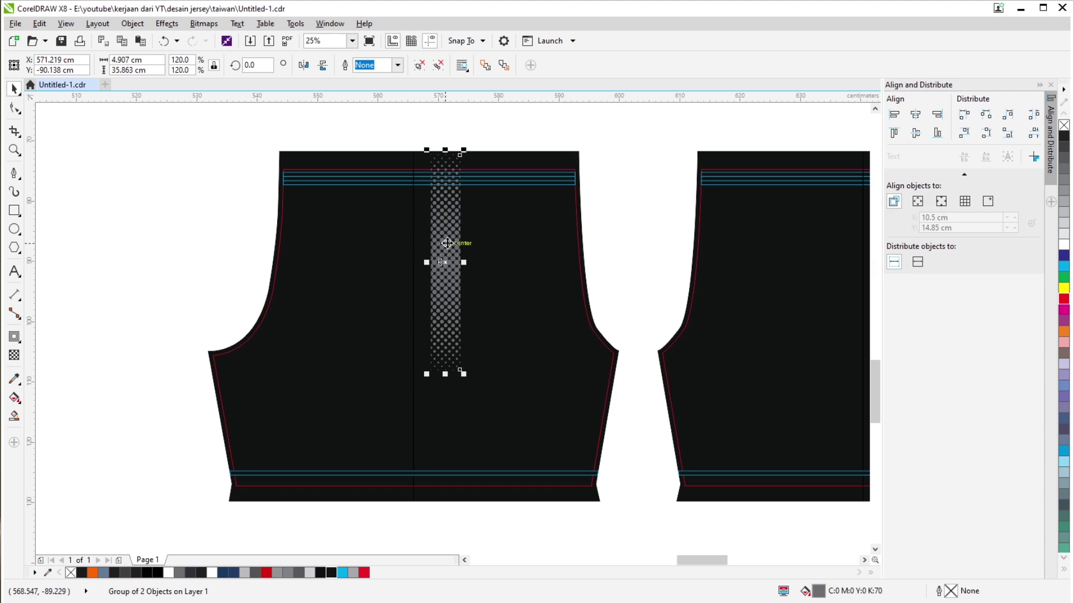
Scale the halftone strip to 141.6% and nudge it into place under the waistband.
scroll(450, 187, "up", 1)
scroll(435, 335, "down", 1)
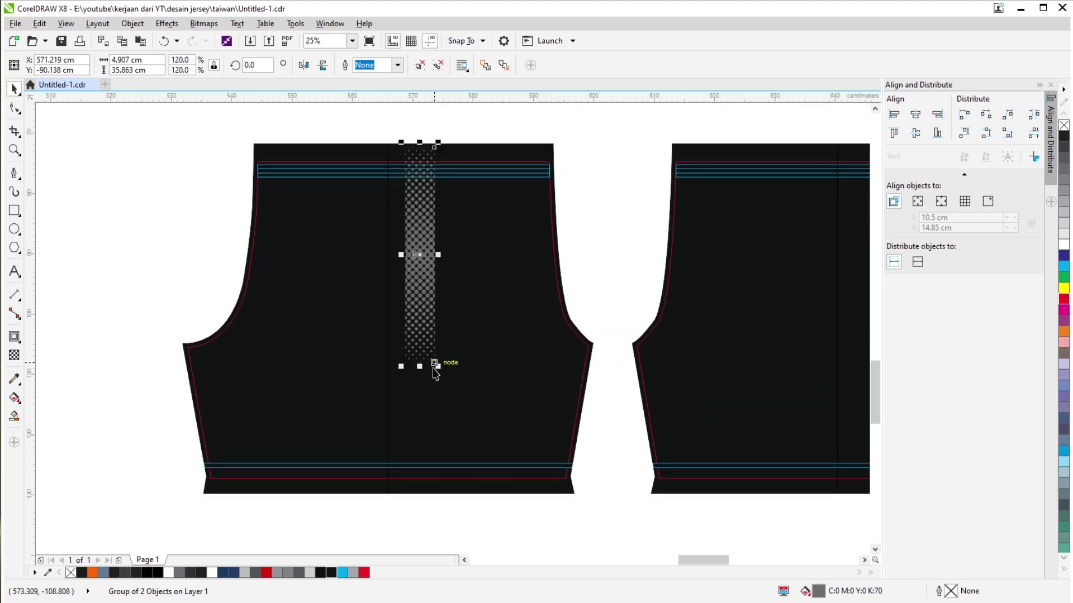
left_click_drag(435, 366, 445, 402)
scroll(420, 294, "up", 1)
left_click_drag(420, 293, 436, 293)
scroll(441, 301, "down", 2)
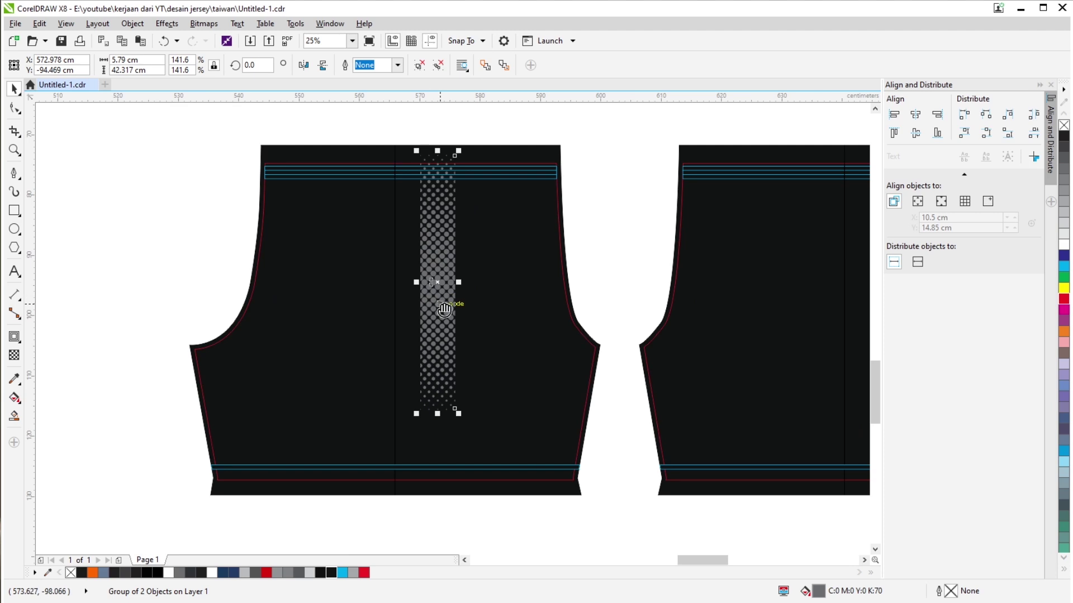
left_click_drag(355, 291, 357, 283)
scroll(357, 284, "down", 1)
scroll(397, 336, "down", 1)
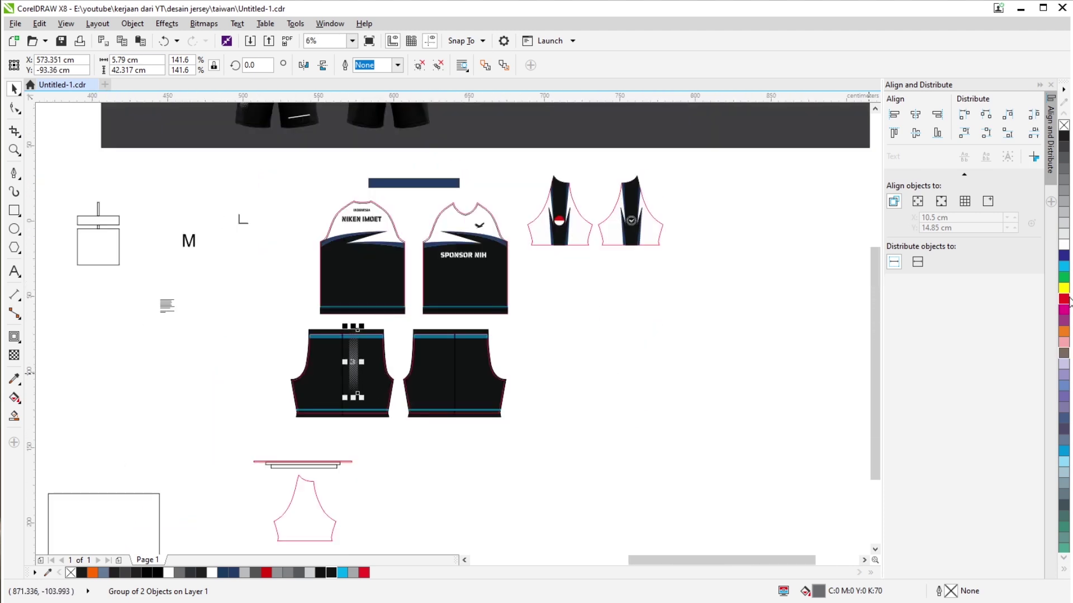
left_click(697, 334)
Copy the RENNNE SPORT text from the mockup onto the jersey piece at 28 cm wide.
scroll(304, 363, "up", 1)
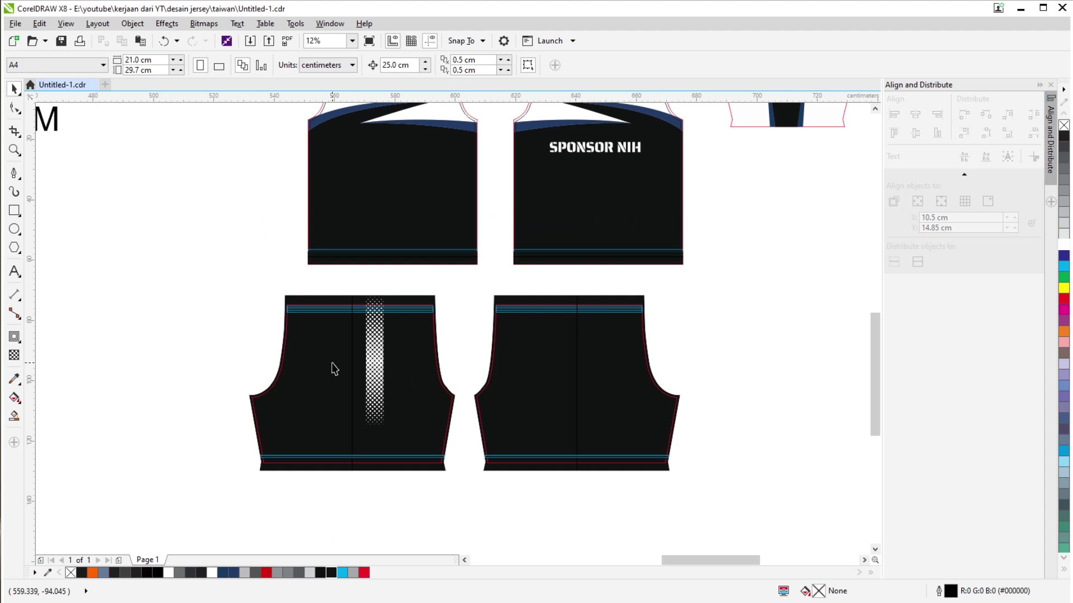
scroll(335, 368, "down", 1)
left_click_drag(321, 238, 307, 303)
scroll(358, 331, "down", 1)
left_click_drag(357, 331, 377, 290)
scroll(366, 264, "up", 1)
left_click_drag(389, 220, 390, 221)
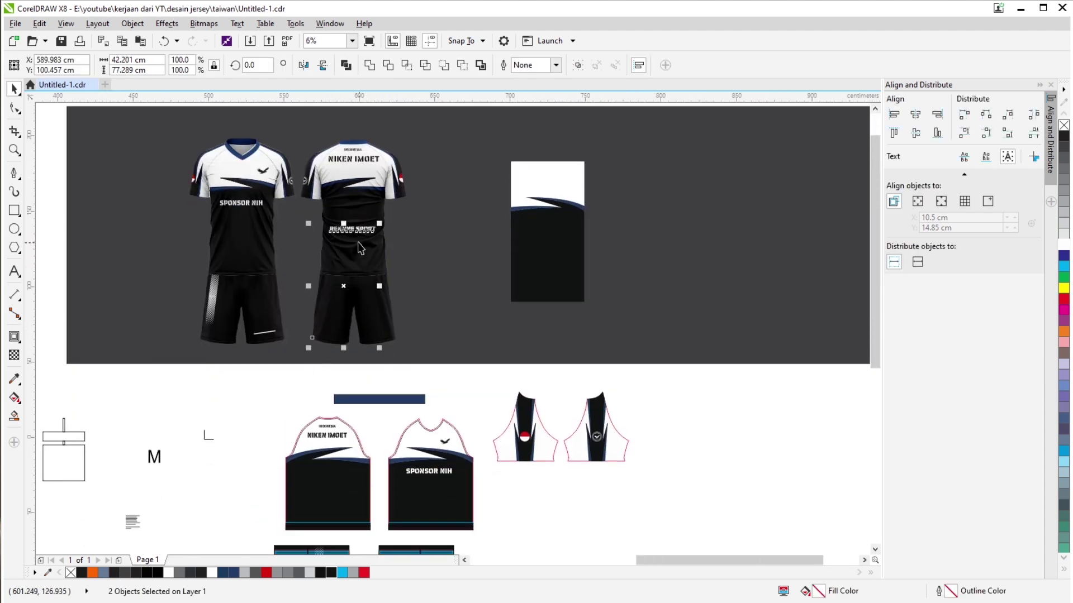
left_click(389, 376)
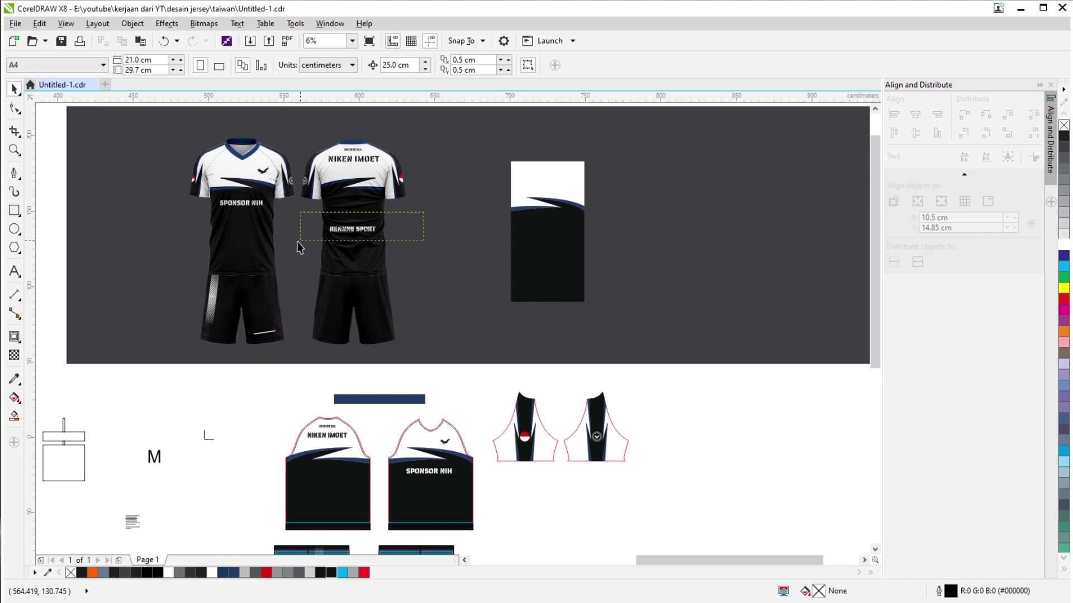
left_click_drag(300, 248, 330, 483)
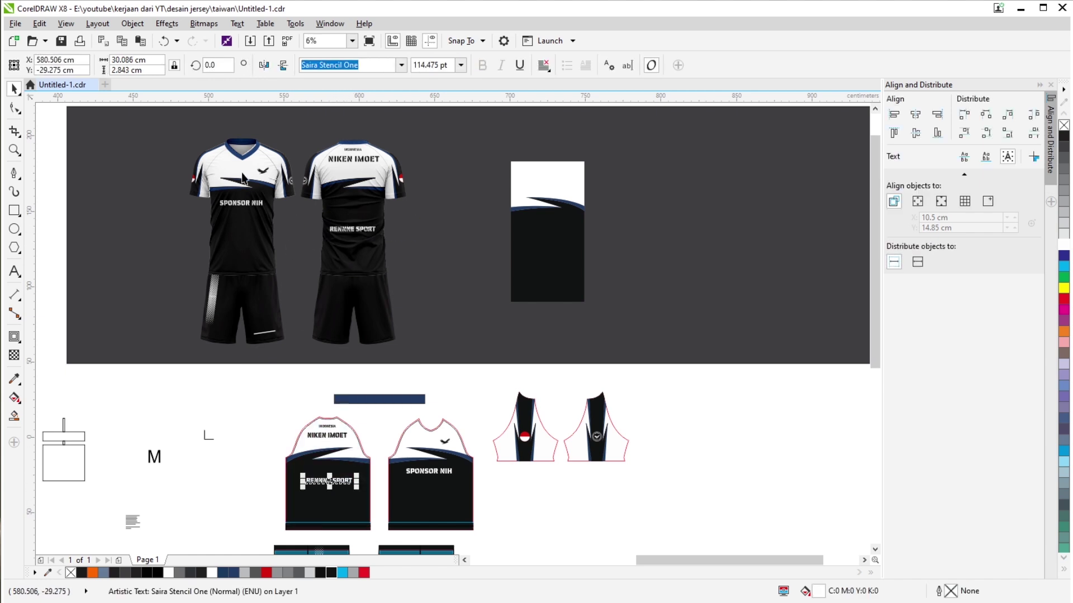
left_click(149, 59)
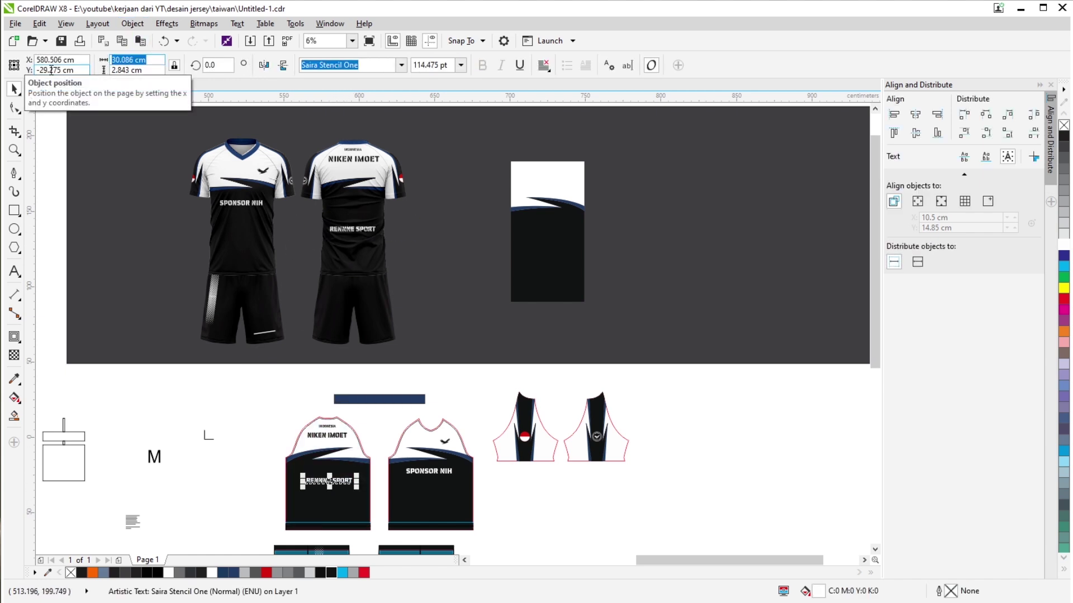
type("28")
key("Return")
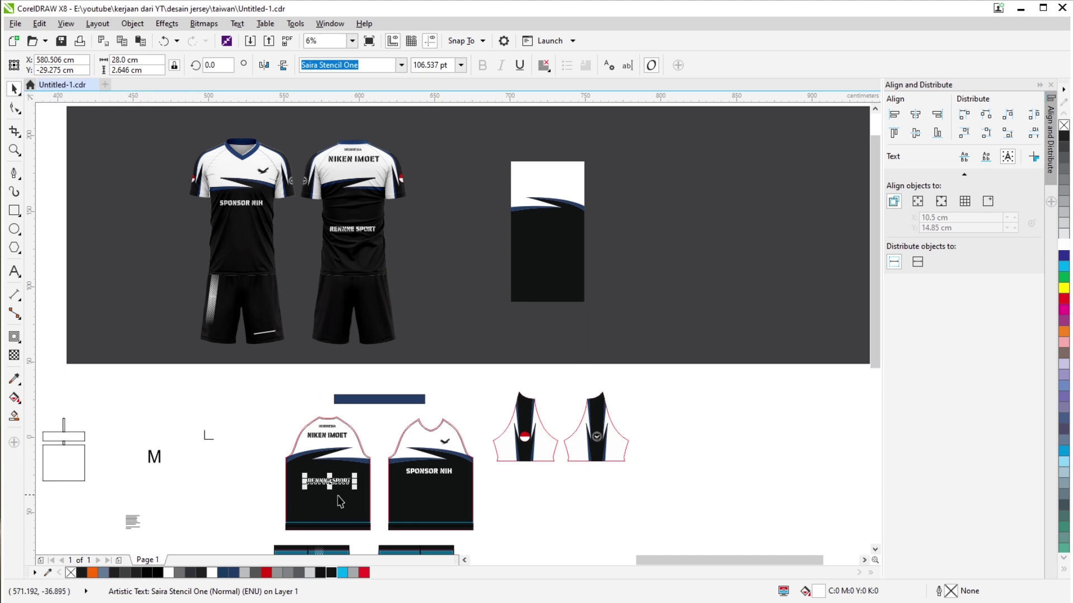
scroll(346, 496, "up", 2)
left_click_drag(276, 424, 268, 419)
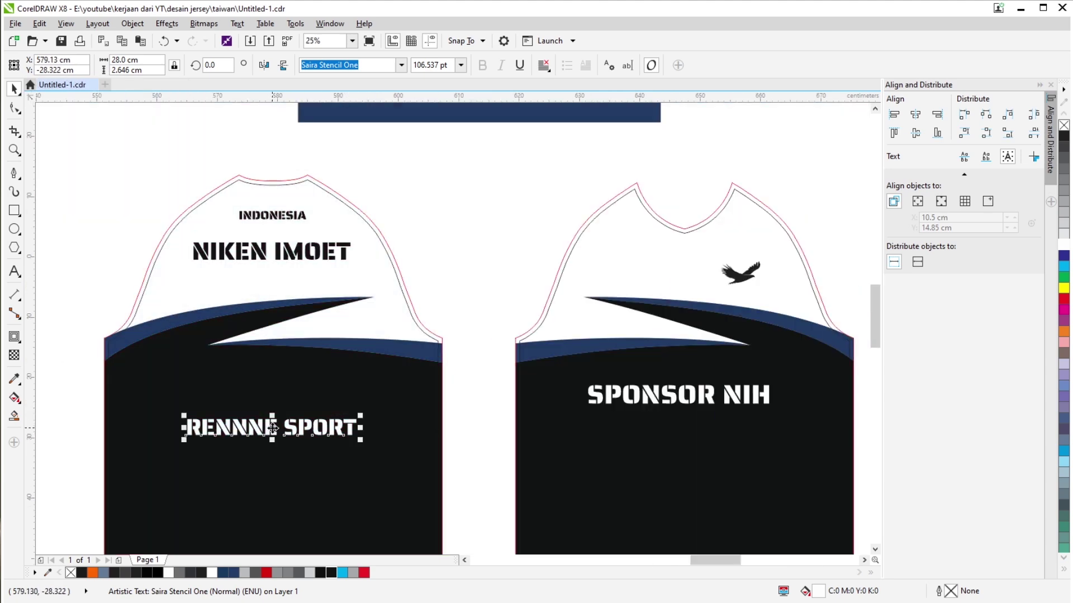
scroll(363, 259, "down", 1)
scroll(317, 345, "up", 1)
left_click_drag(318, 344, 317, 369)
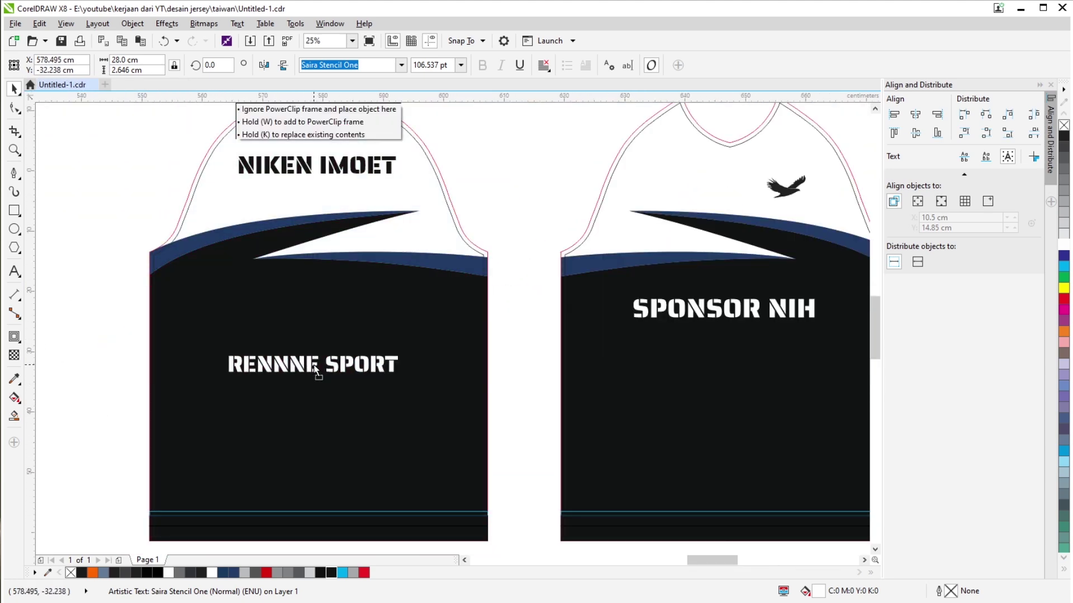
left_click(360, 415, "shift")
left_click(500, 416)
scroll(344, 383, "down", 4)
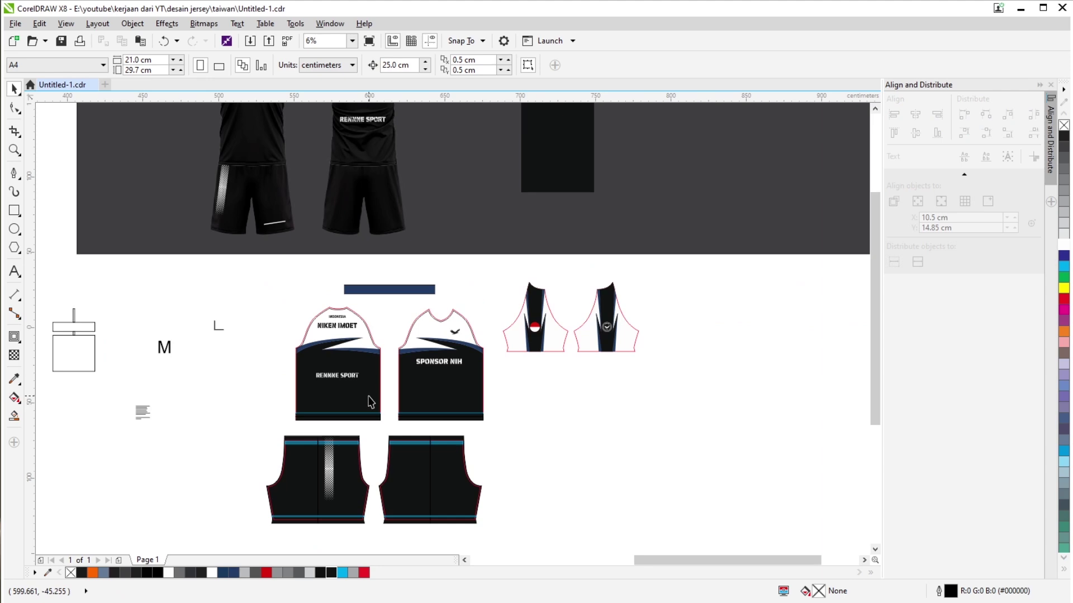
scroll(355, 407, "up", 1)
scroll(390, 254, "down", 1)
scroll(389, 254, "up", 2)
scroll(359, 297, "down", 2)
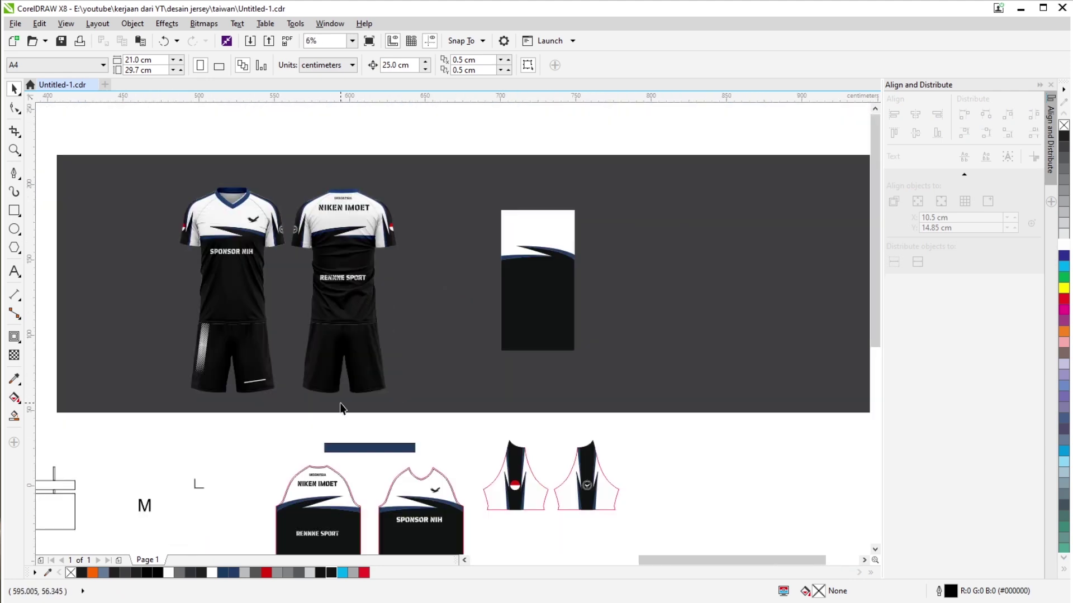
scroll(338, 238, "up", 1)
Draw a tall narrow rectangle upward from the jersey hem.
key("F6")
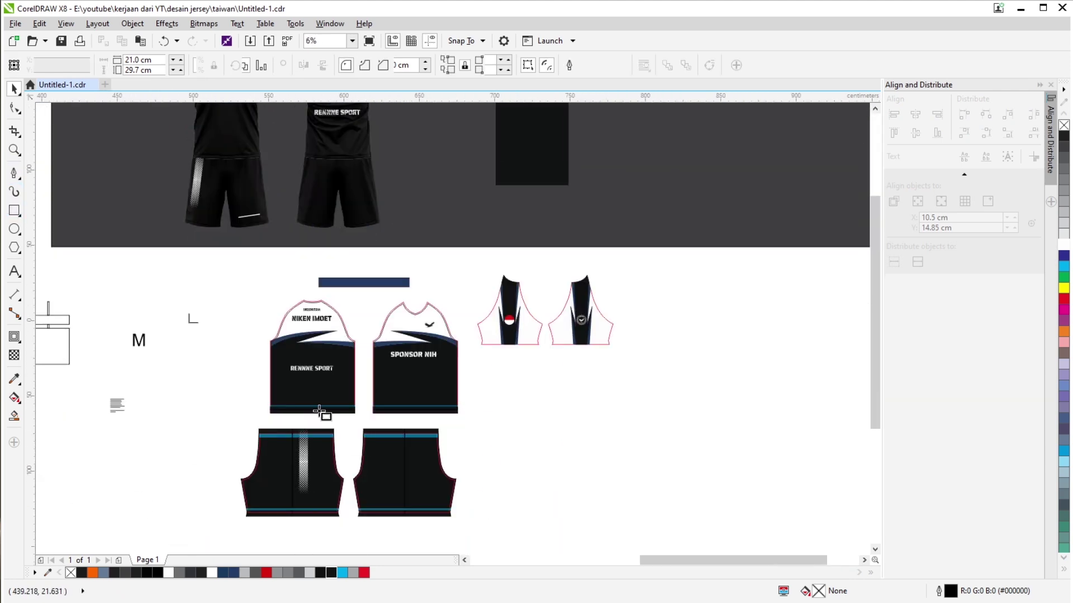
scroll(313, 414, "up", 2)
scroll(287, 394, "up", 1)
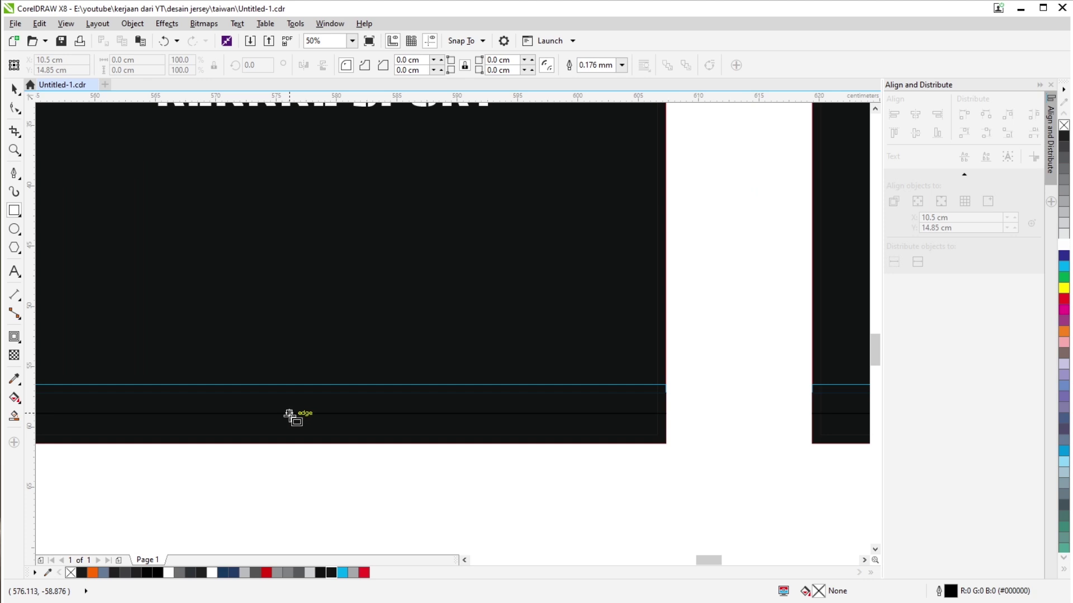
left_click_drag(289, 417, 351, 140)
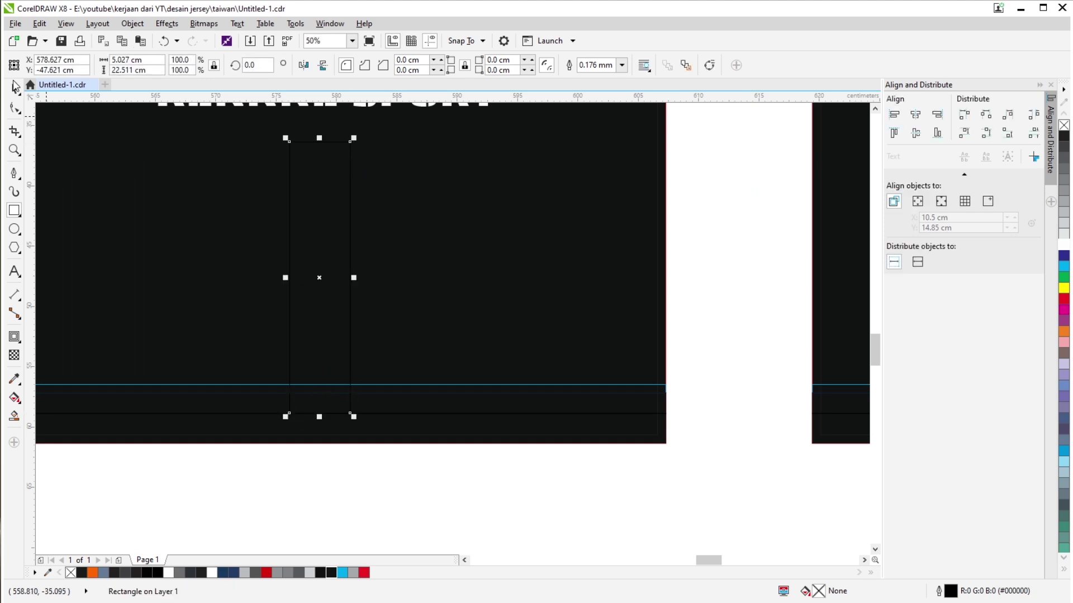
scroll(125, 153, "down", 1)
Stretch the rectangle's top edge up to meet the RENNNE SPORT text, then deselect it.
left_click(15, 89)
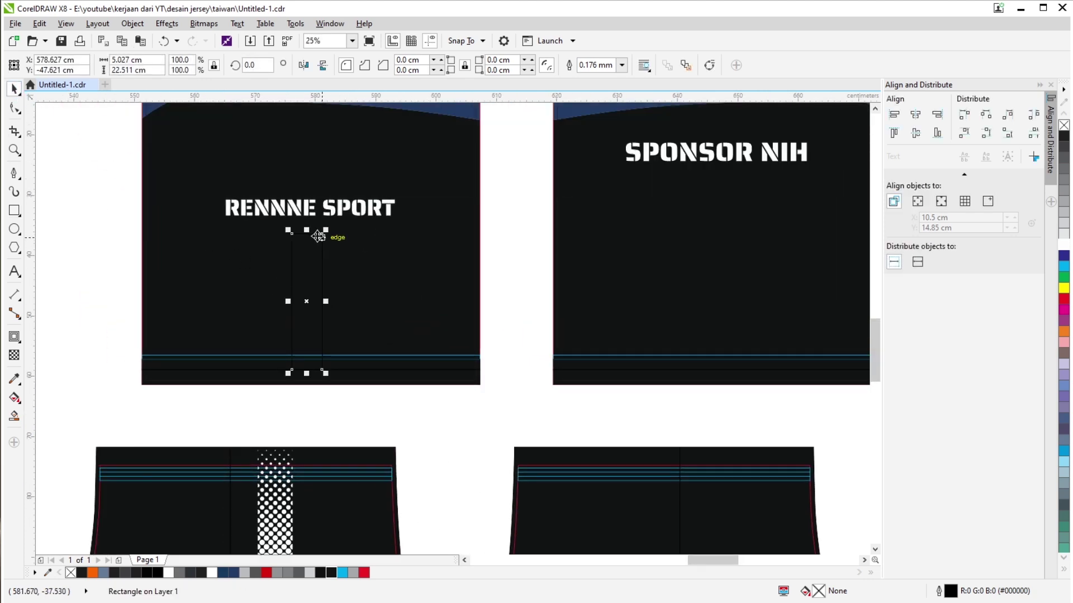
left_click_drag(308, 230, 308, 213)
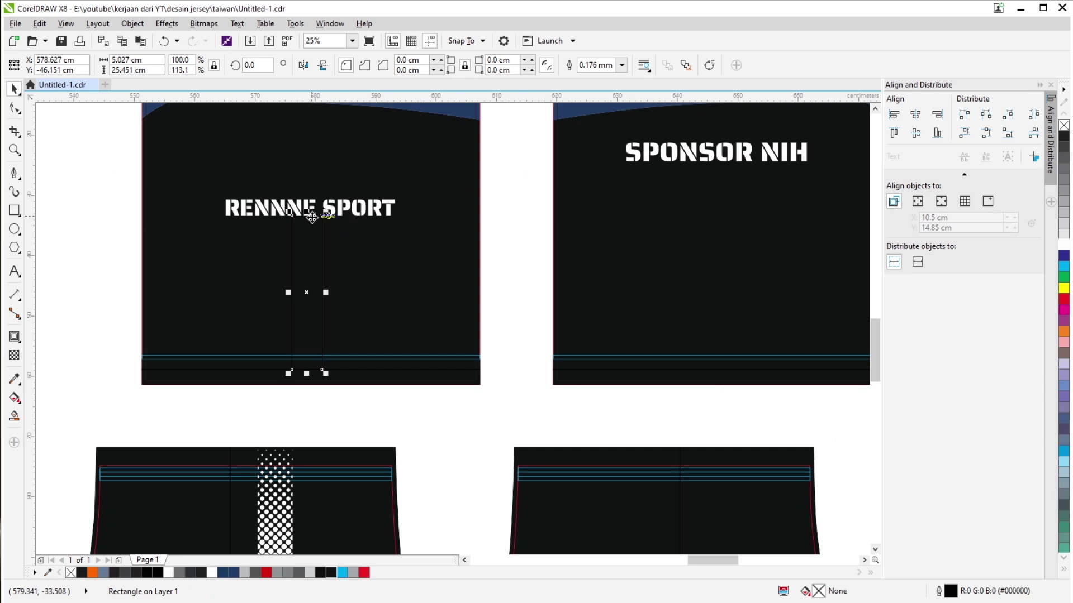
scroll(307, 241, "up", 1)
scroll(367, 292, "down", 1)
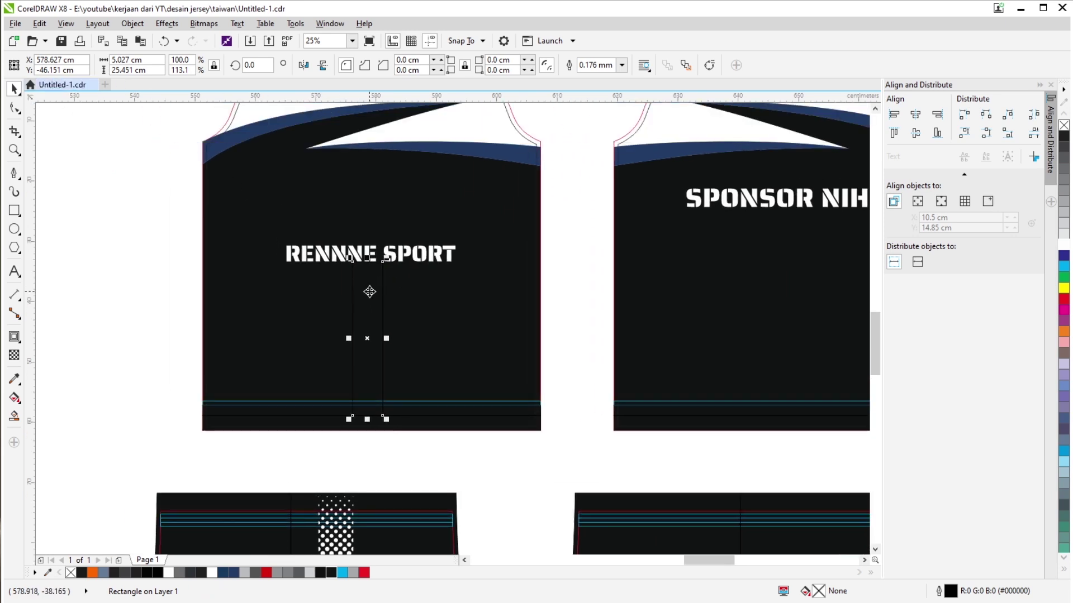
scroll(384, 261, "down", 1)
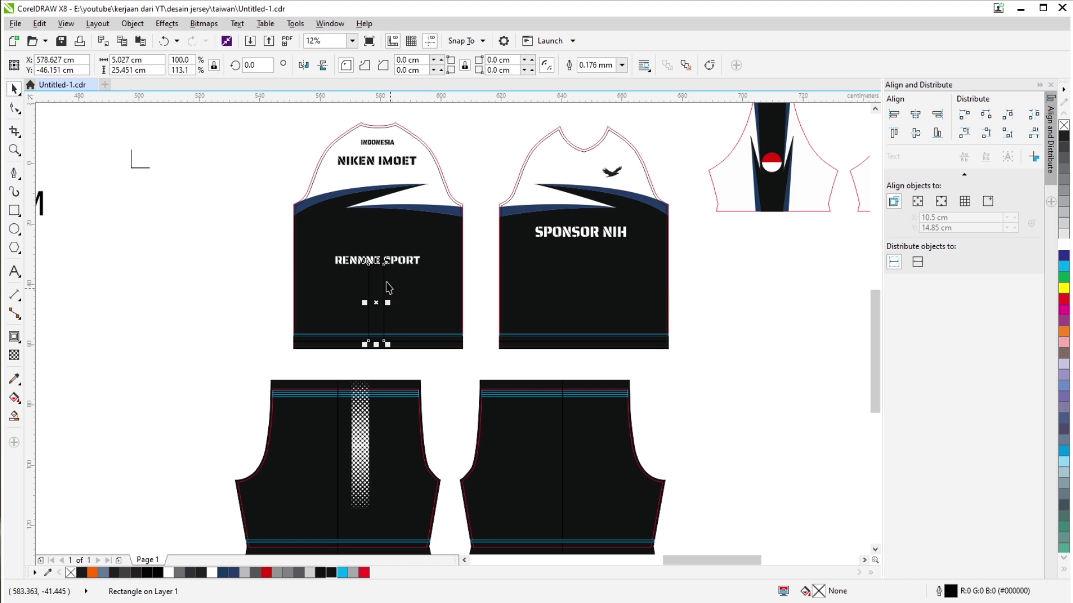
scroll(388, 288, "up", 1)
left_click(500, 189)
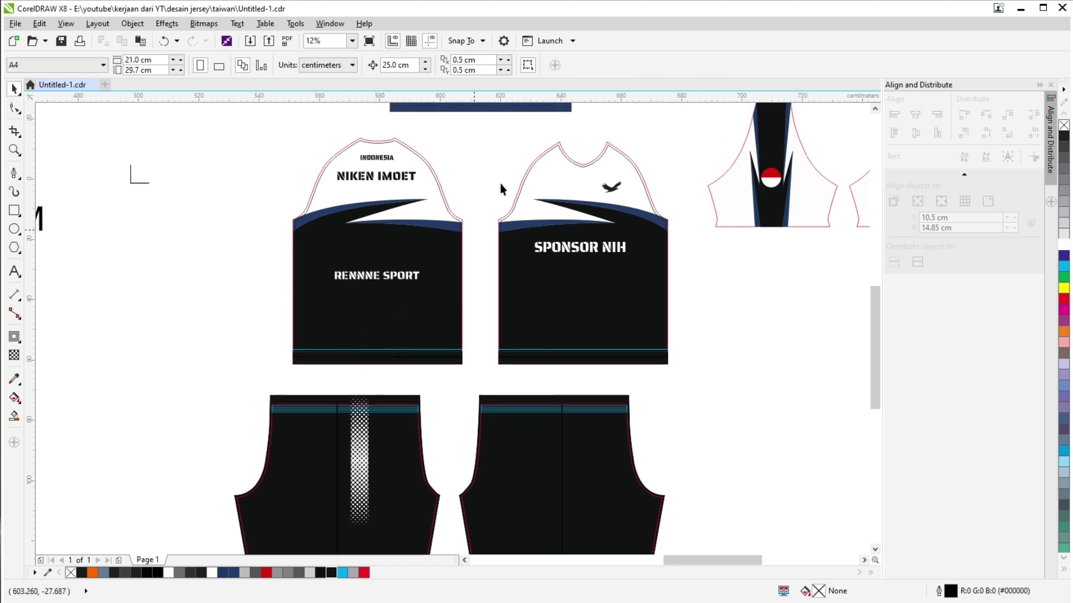
scroll(411, 351, "down", 2)
scroll(384, 443, "up", 2)
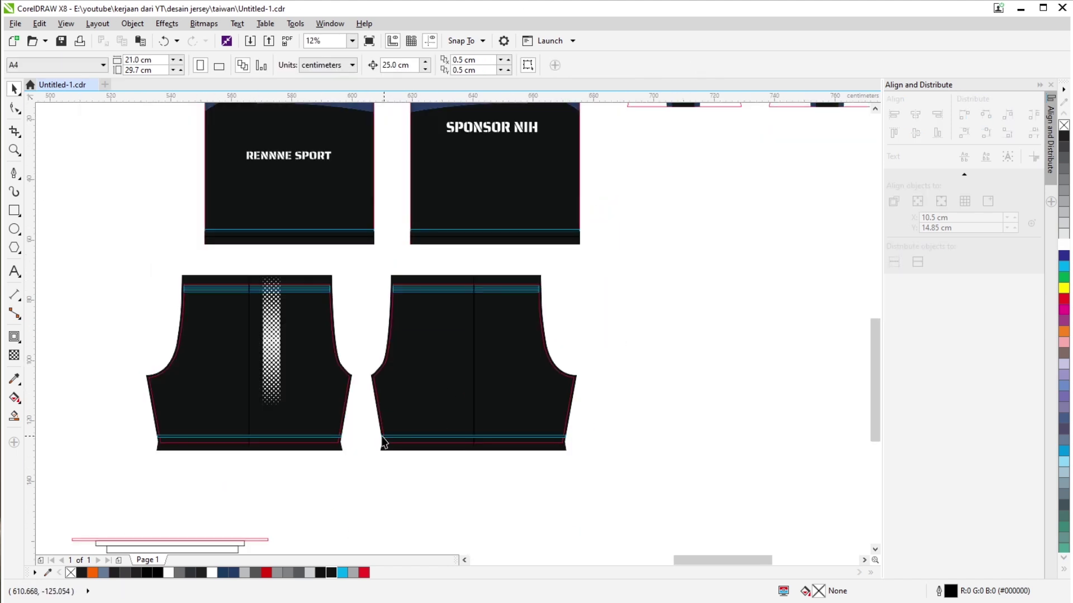
scroll(316, 314, "down", 3)
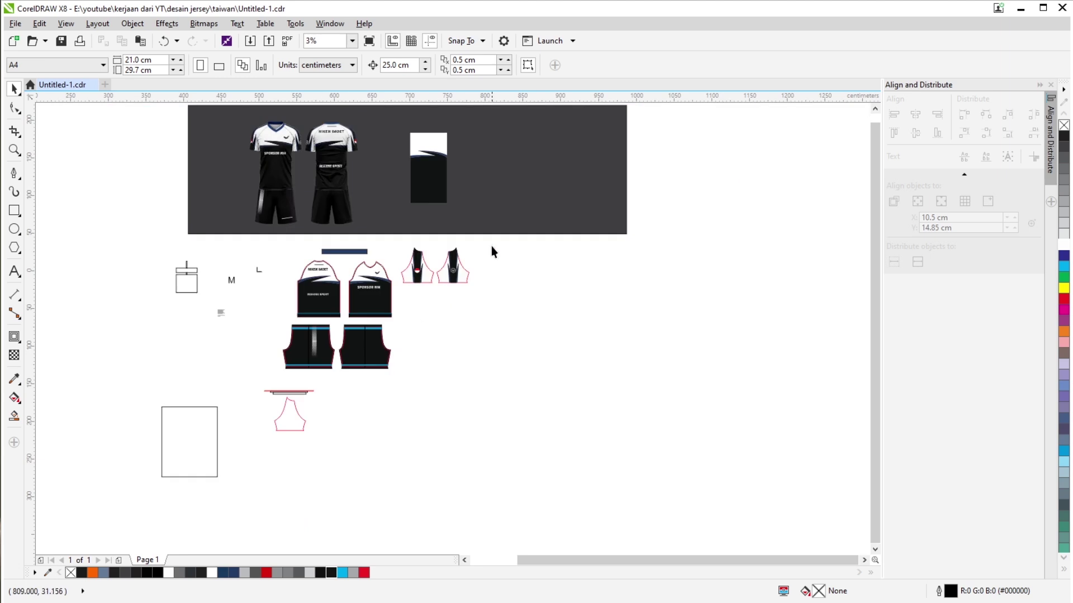
scroll(357, 303, "up", 3)
scroll(294, 283, "down", 2)
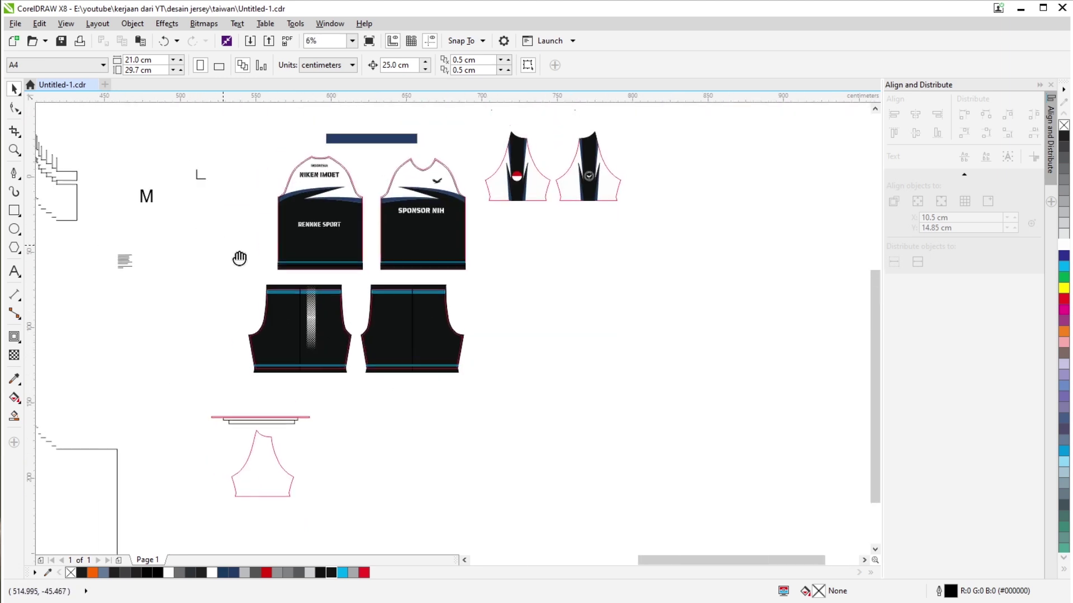
scroll(240, 255, "up", 1)
Move the RENNNE SPORT text onto the right shorts piece and shrink it proportionally.
scroll(256, 211, "down", 2)
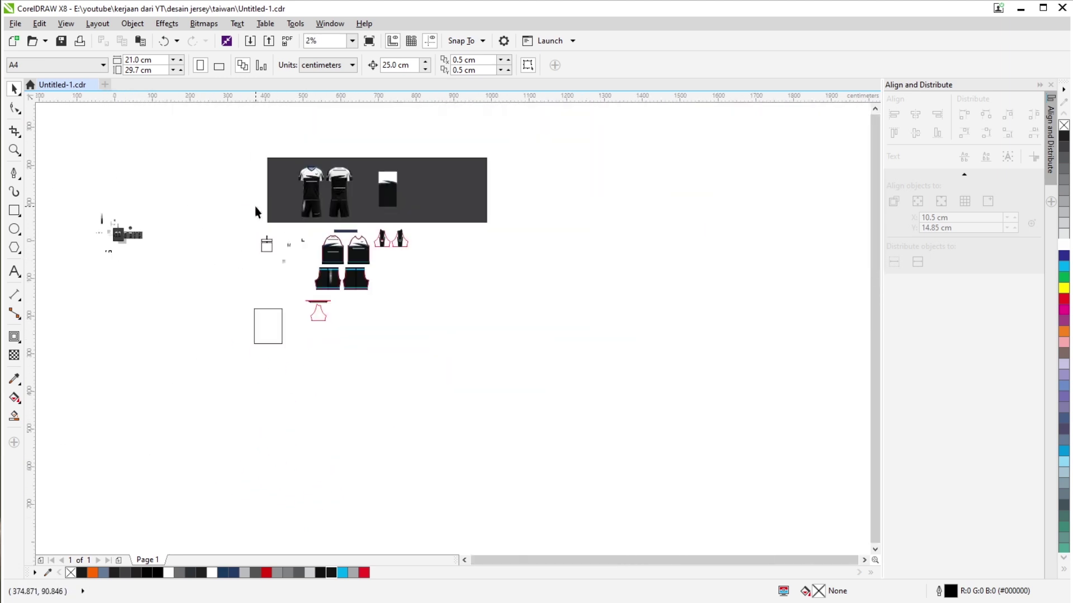
scroll(306, 223, "up", 1)
scroll(307, 206, "up", 1)
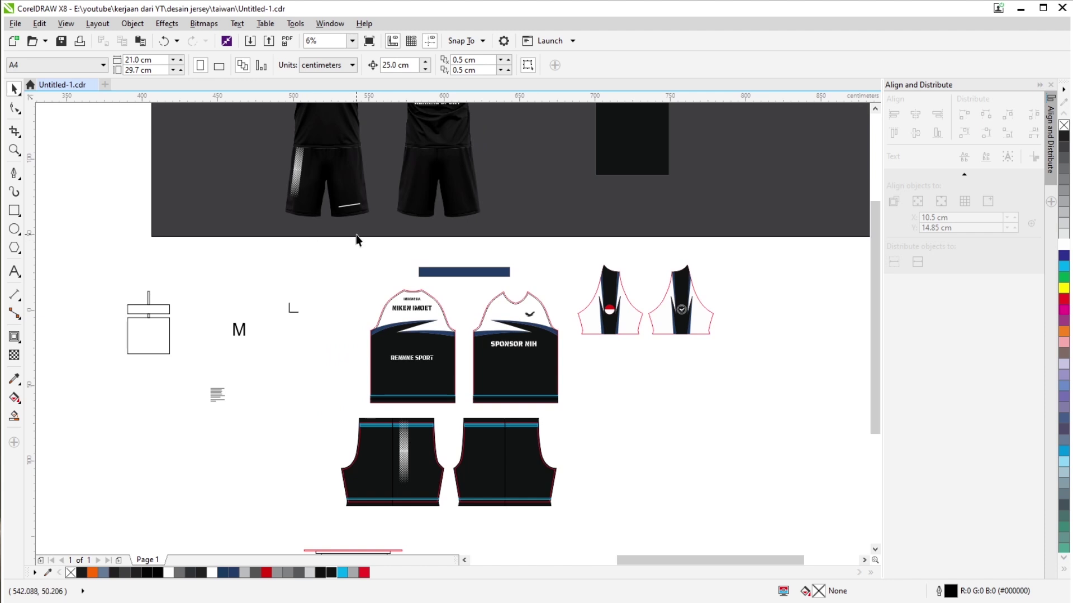
left_click(331, 283)
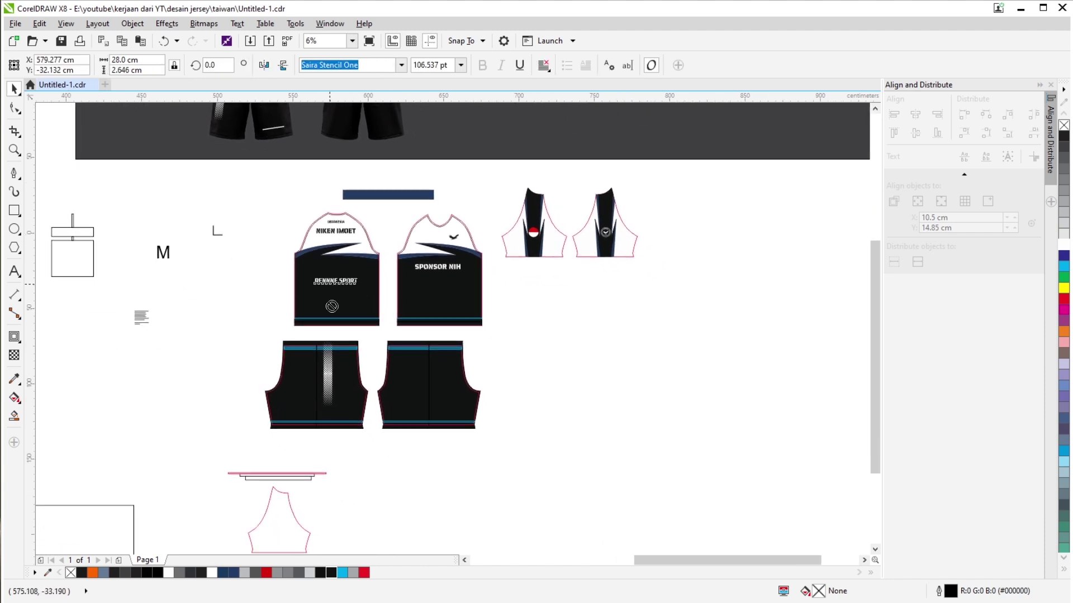
left_click_drag(330, 284, 406, 416)
scroll(406, 426, "up", 2)
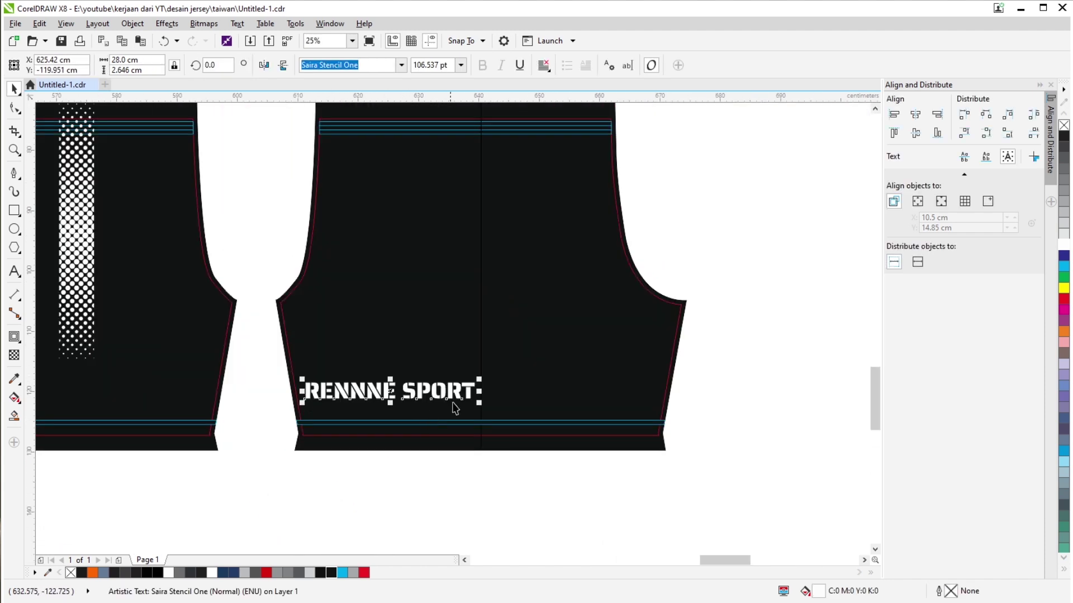
left_click_drag(483, 379, 417, 400)
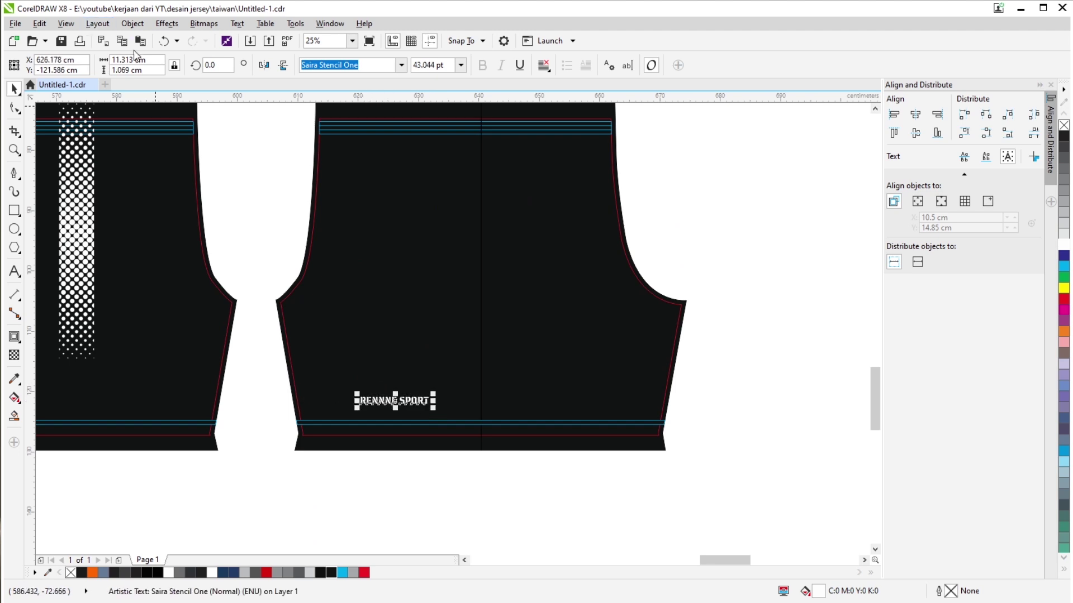
Set the text width to 10 cm in the property bar, briefly trying 11 cm.
type("10")
key("Return")
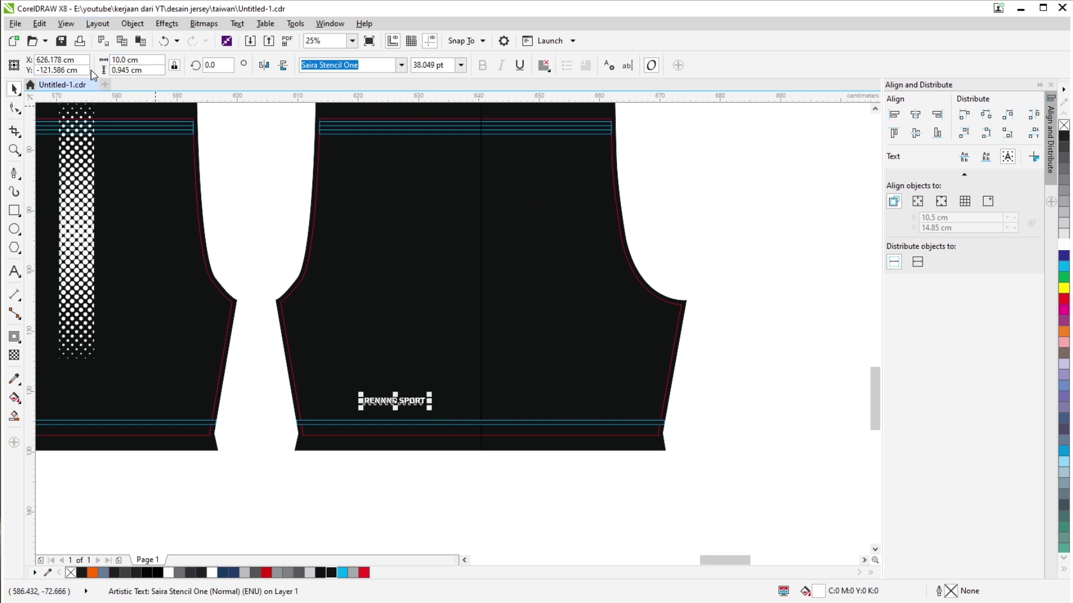
double_click(151, 63)
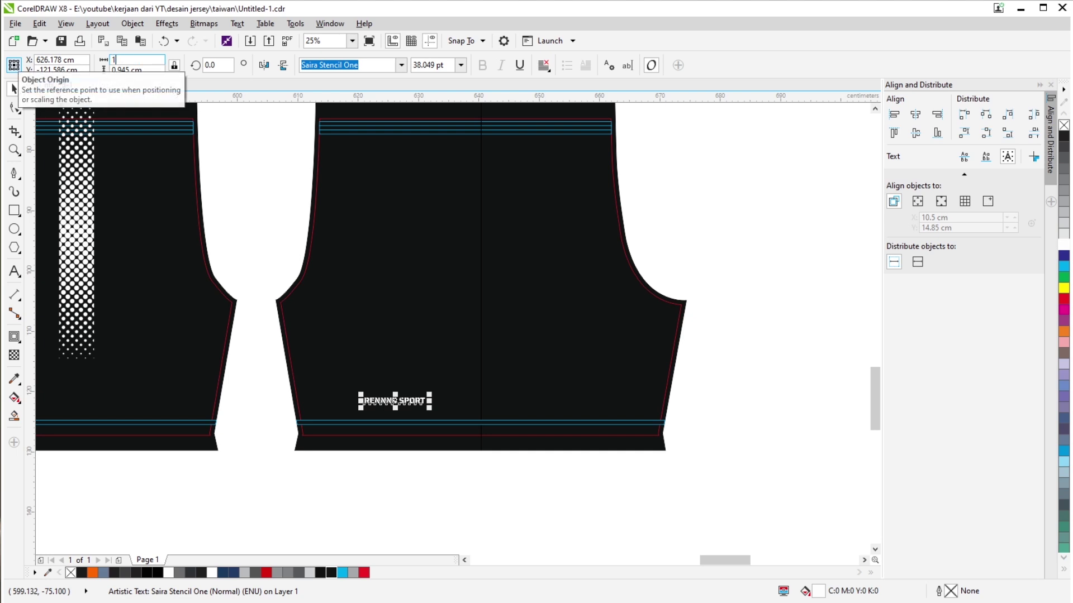
type("11")
key("Return")
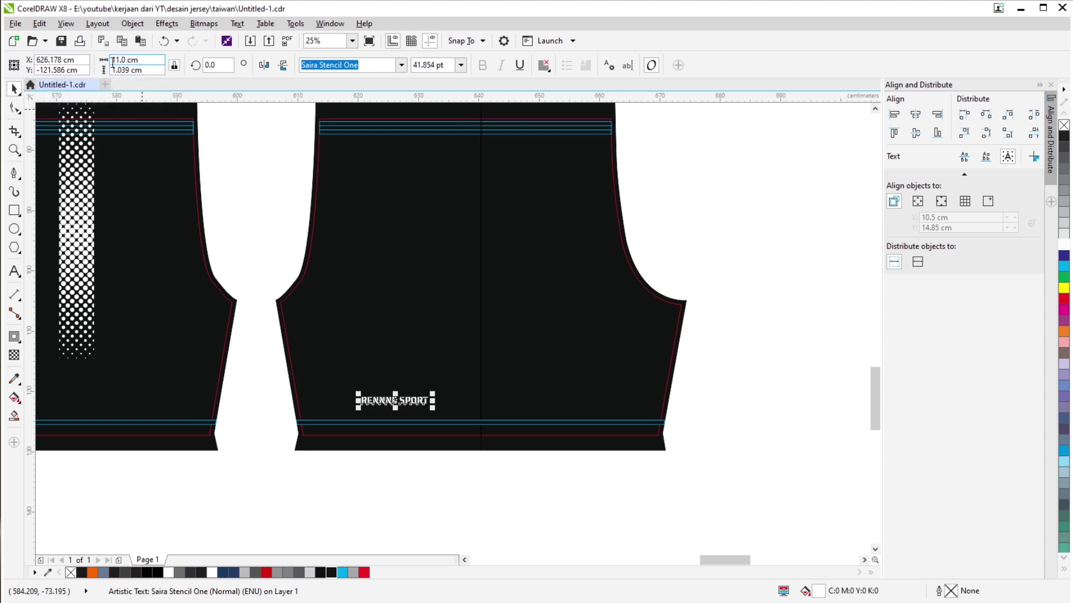
type("10")
key("Return")
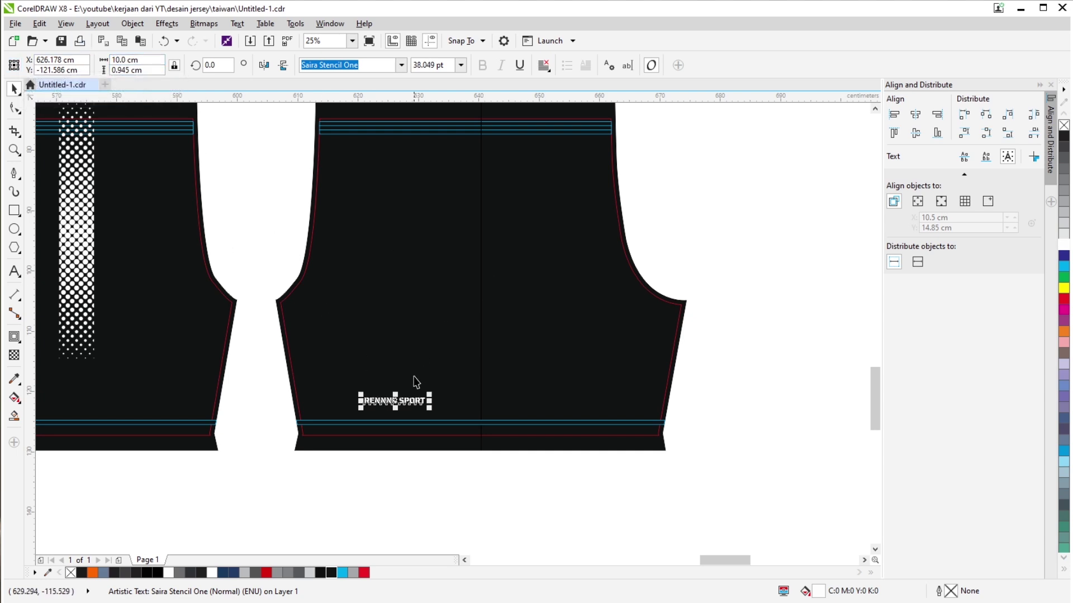
Position the text just above the shorts hem stripes.
scroll(416, 382, "up", 2)
left_click_drag(399, 410, 386, 399)
scroll(416, 271, "down", 2)
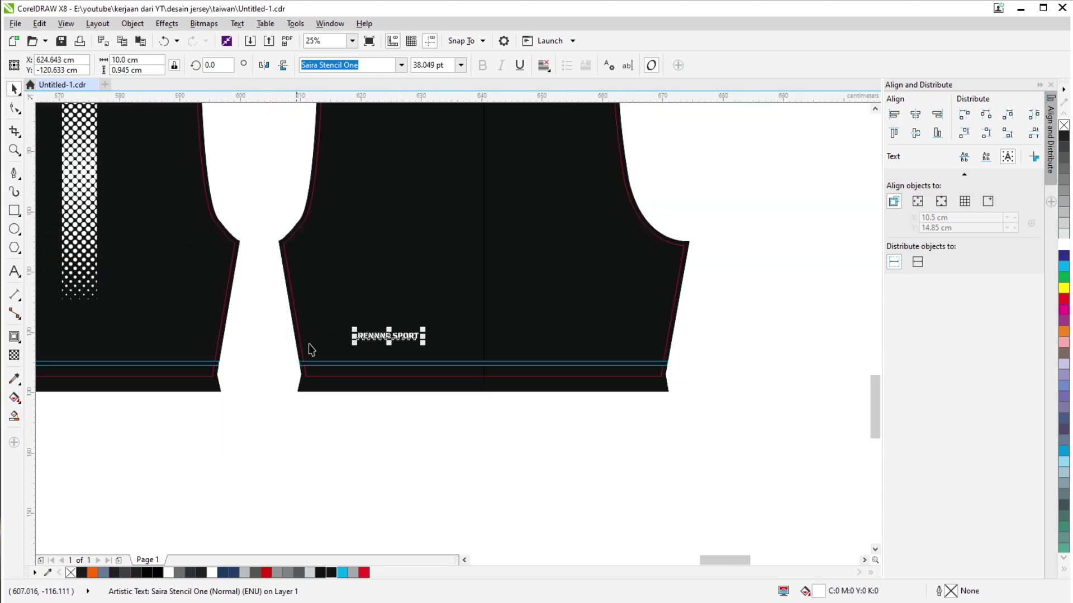
scroll(312, 349, "down", 5)
scroll(300, 213, "up", 1)
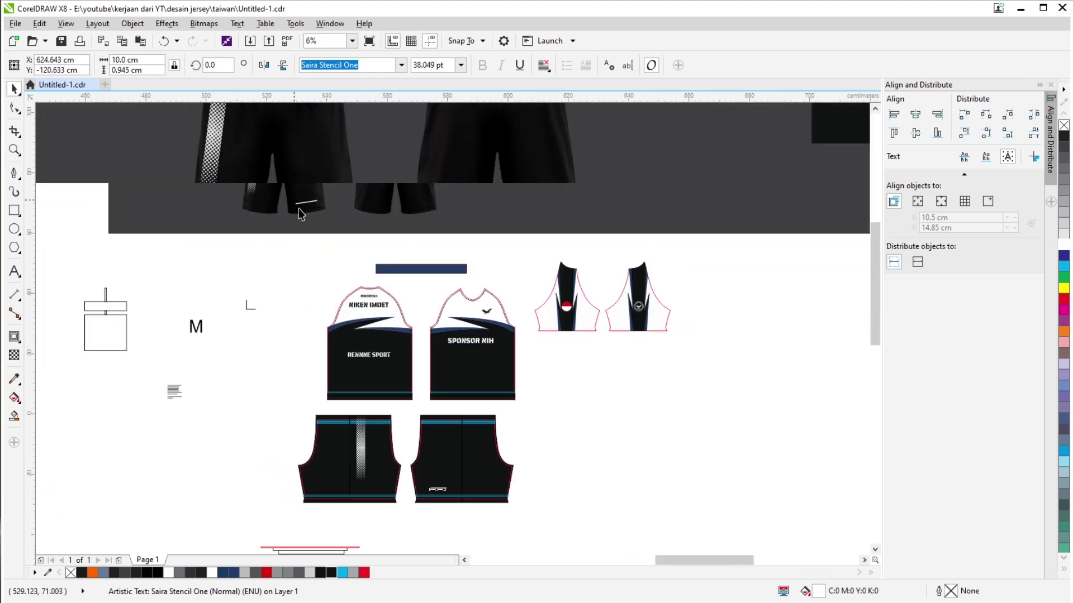
scroll(299, 208, "up", 3)
scroll(384, 235, "down", 4)
scroll(527, 527, "up", 2)
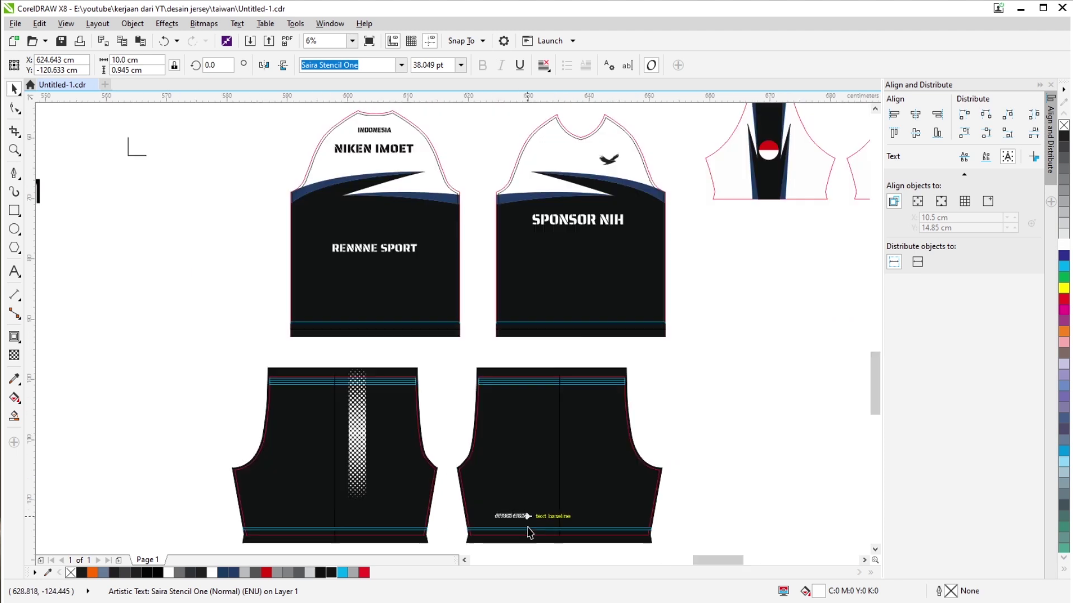
scroll(527, 528, "up", 6)
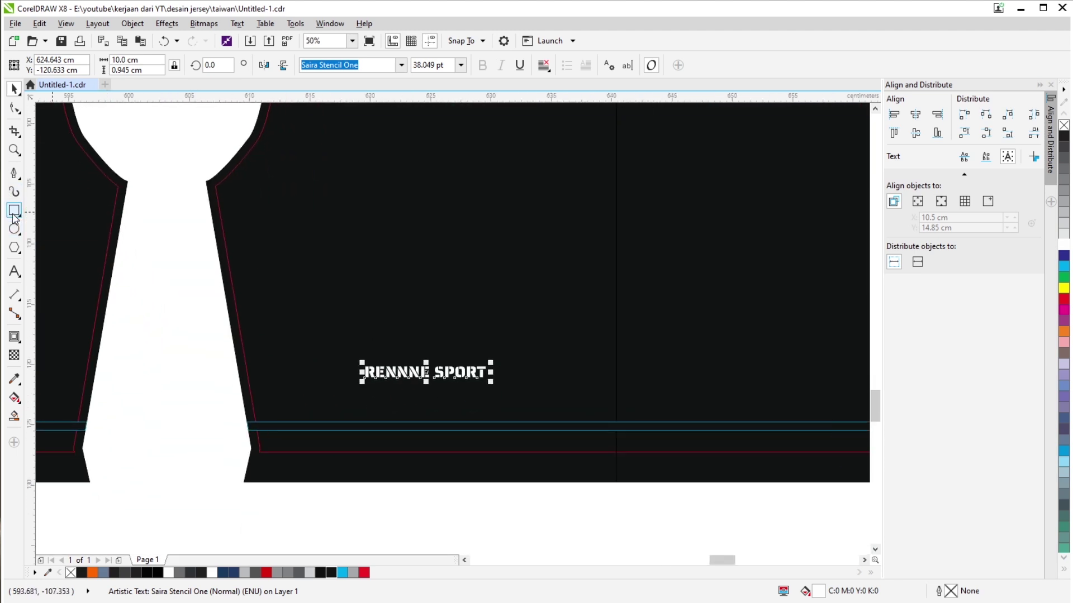
Draw a small rectangle below the RENNNE SPORT text on the shorts.
left_click(14, 211)
left_click_drag(408, 422, 434, 363)
left_click(15, 89)
scroll(460, 399, "up", 2)
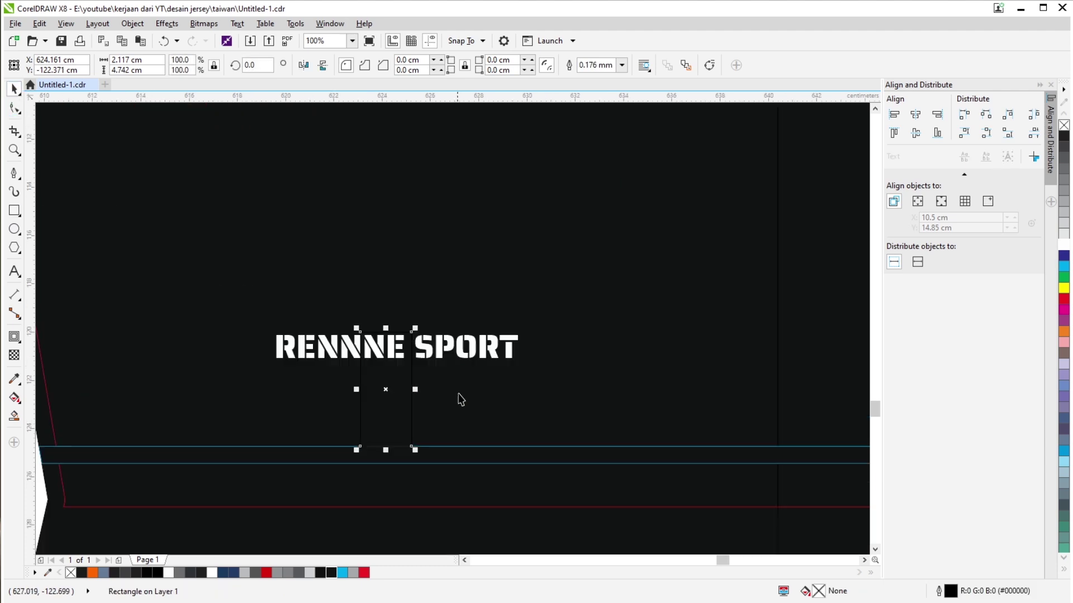
left_click(443, 347)
left_click(412, 388)
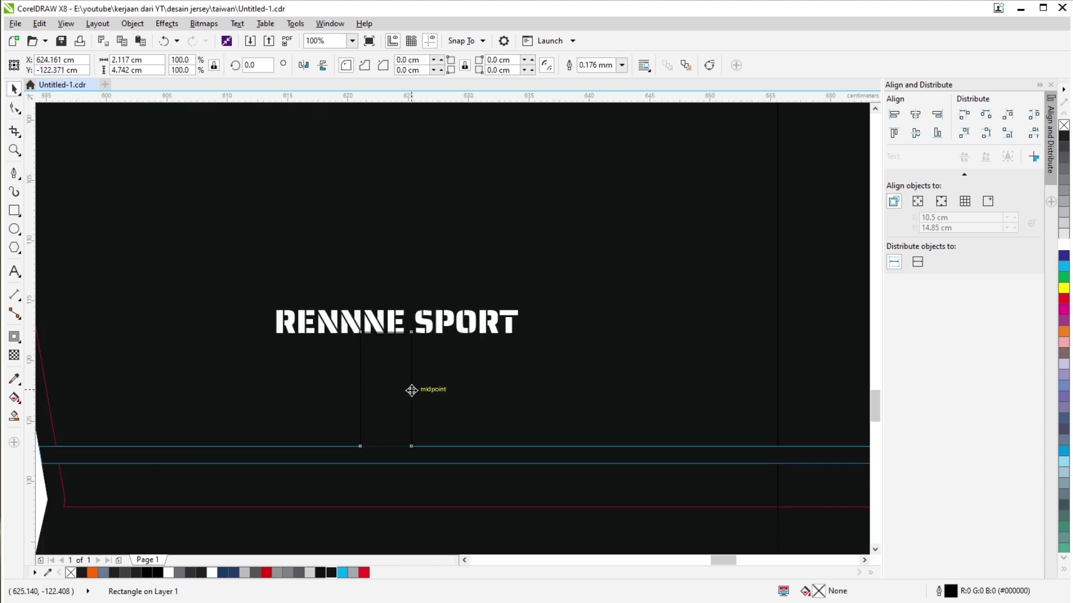
scroll(458, 416, "down", 2)
left_click(689, 449)
Delete the spare sleeve piece below the layout, then select all jersey and shorts pieces.
scroll(651, 375, "down", 1)
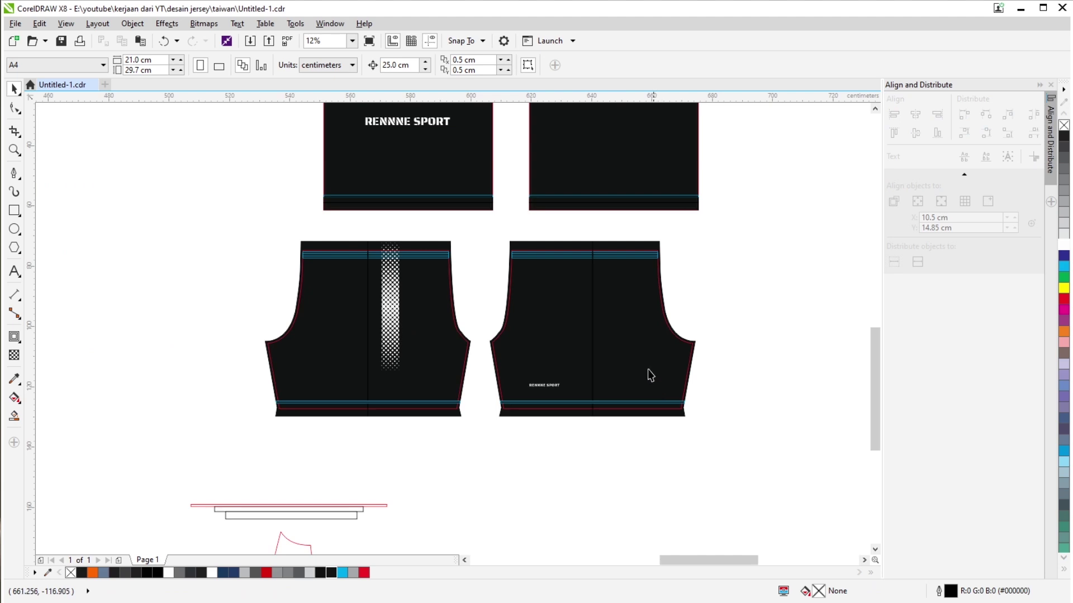
scroll(551, 311, "down", 1)
scroll(537, 314, "up", 1)
scroll(361, 190, "down", 1)
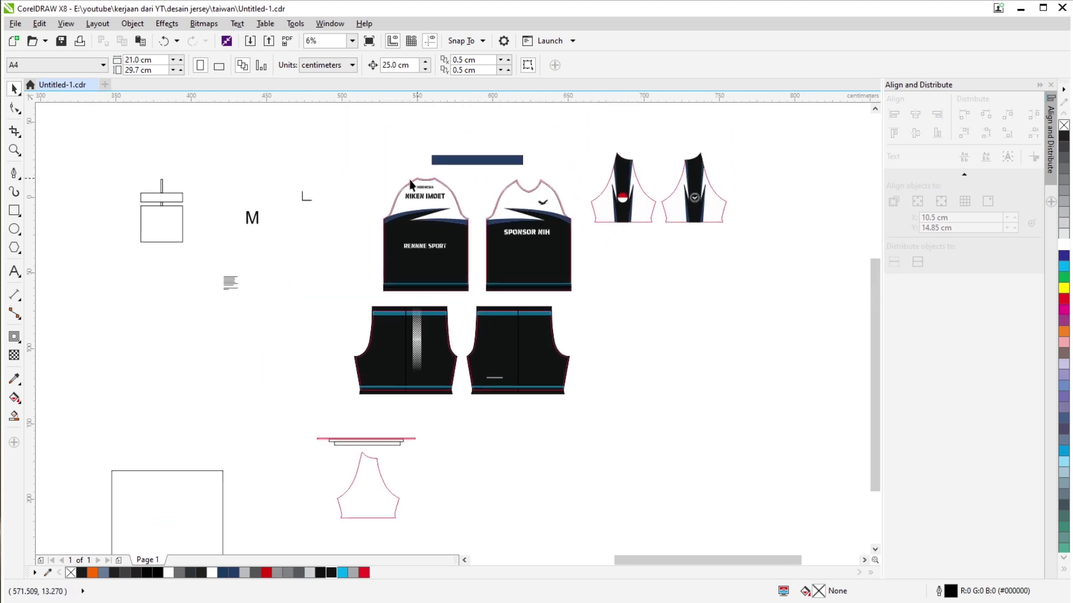
scroll(360, 182, "down", 1)
left_click_drag(340, 326, 404, 390)
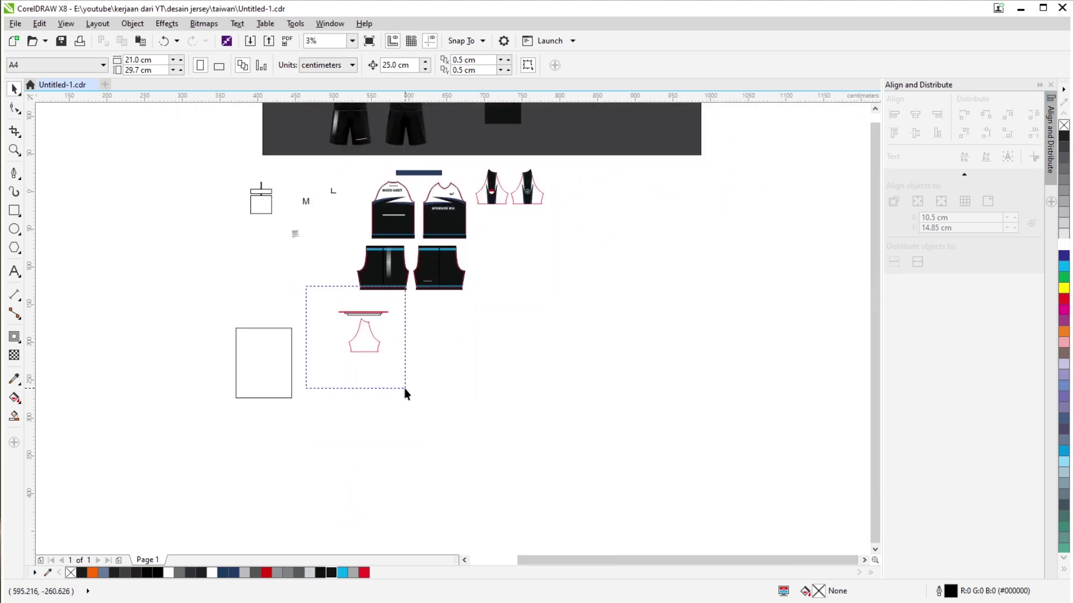
key("Delete")
scroll(509, 200, "up", 1)
left_click_drag(178, 430, 616, 114)
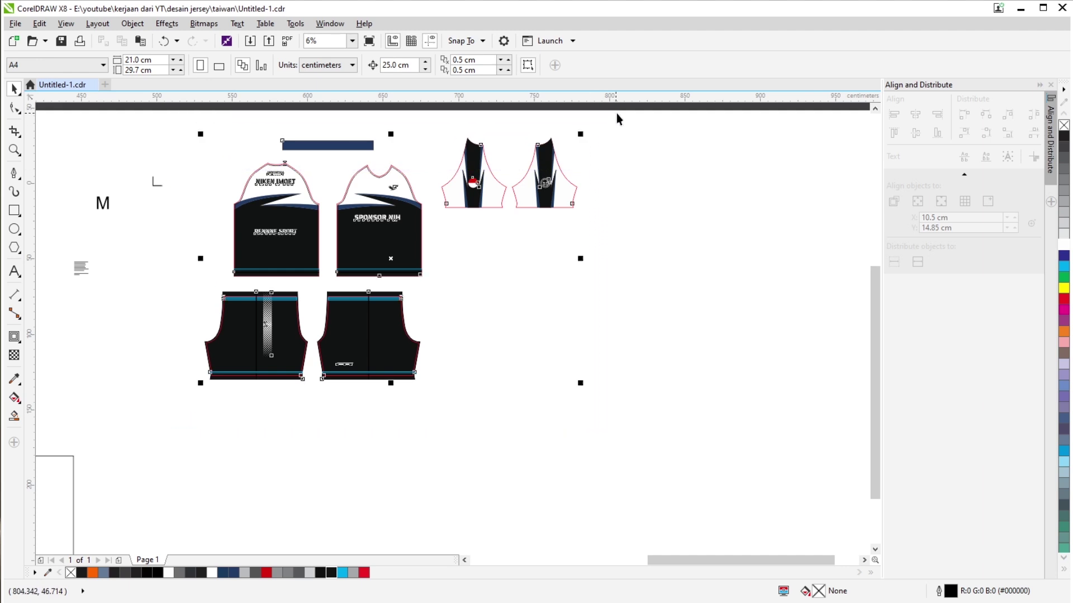
Set the selected pieces' outline to No Color and nudge the left sleeve up slightly.
right_click(1064, 126)
scroll(470, 218, "up", 5)
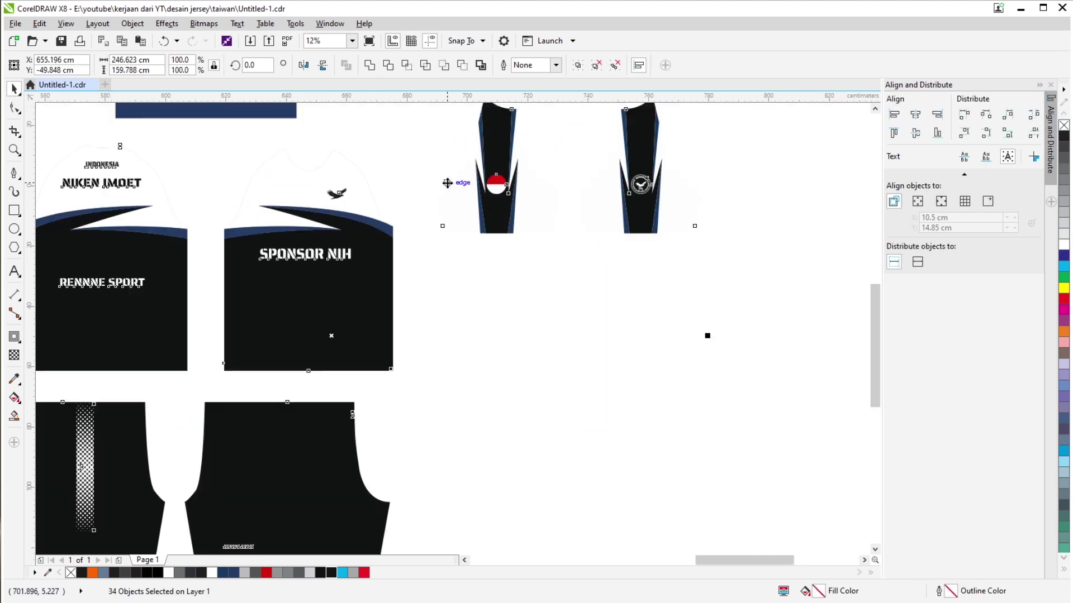
left_click(419, 280)
scroll(485, 219, "down", 5)
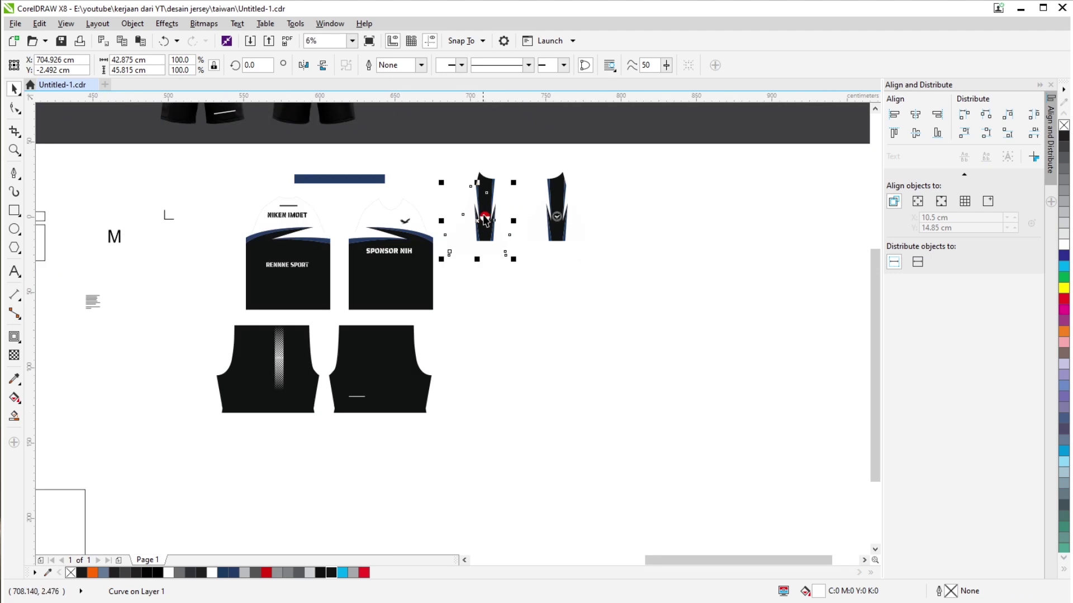
left_click_drag(505, 226, 509, 215)
left_click(602, 349)
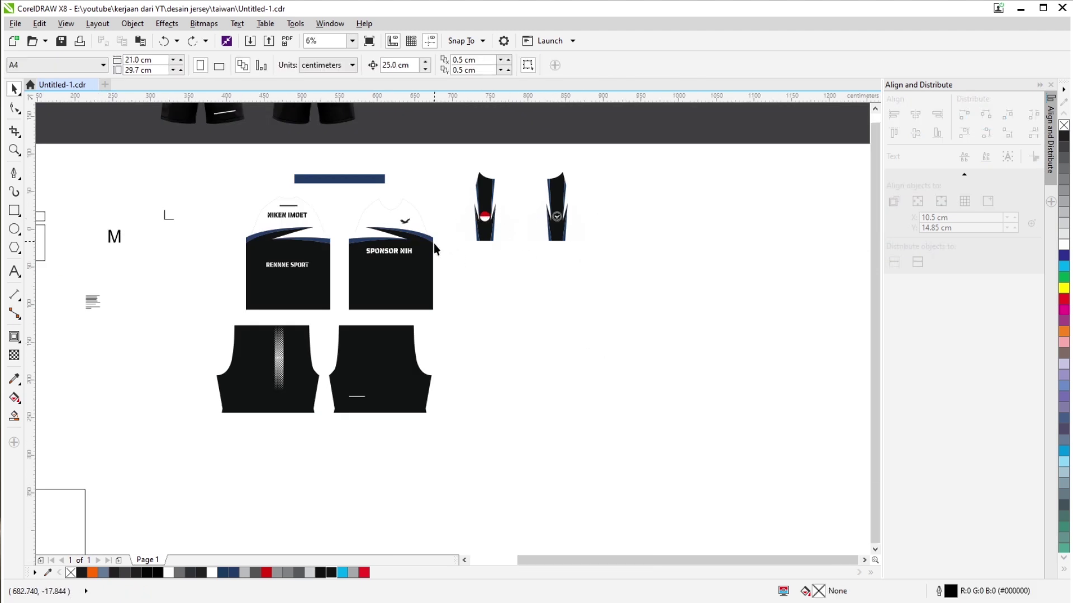
scroll(586, 313, "down", 3)
Unlock the dark gray background, extend it down, left and right around everything, and relock it.
right_click(489, 241)
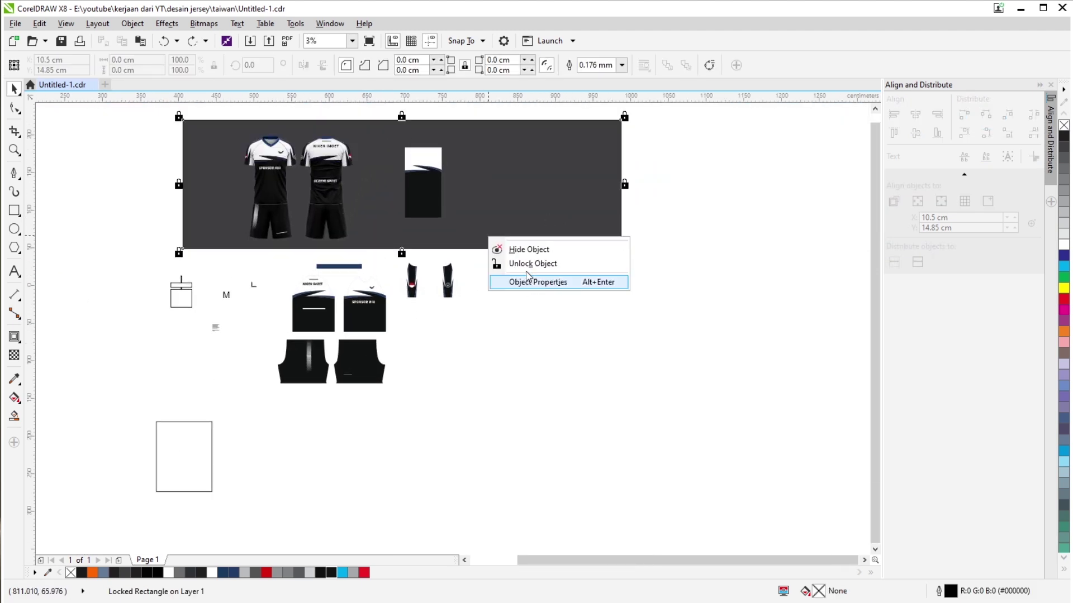
left_click(503, 263)
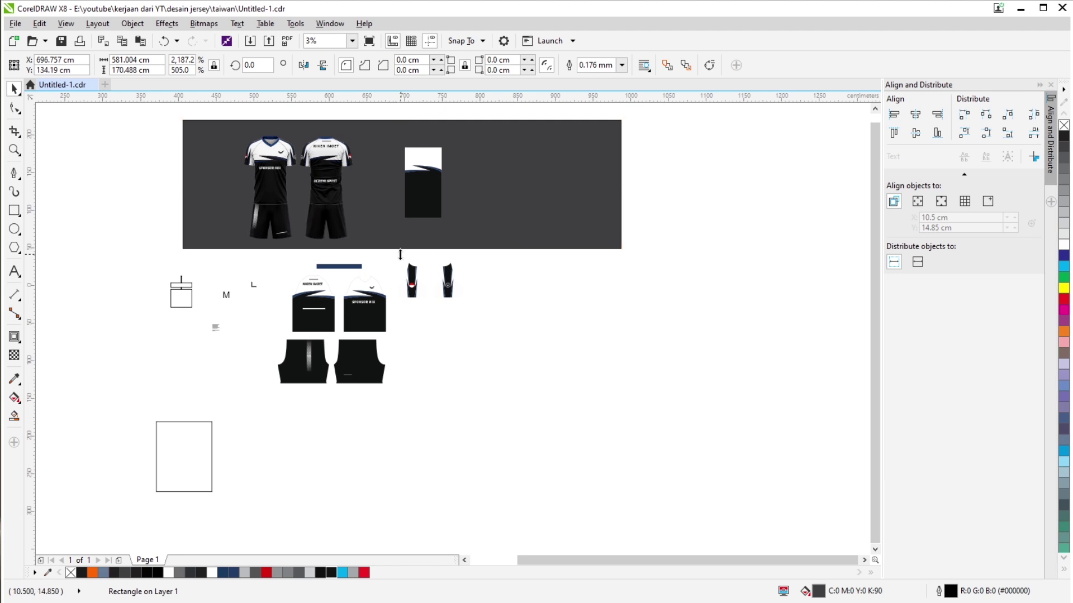
left_click_drag(400, 255, 401, 514)
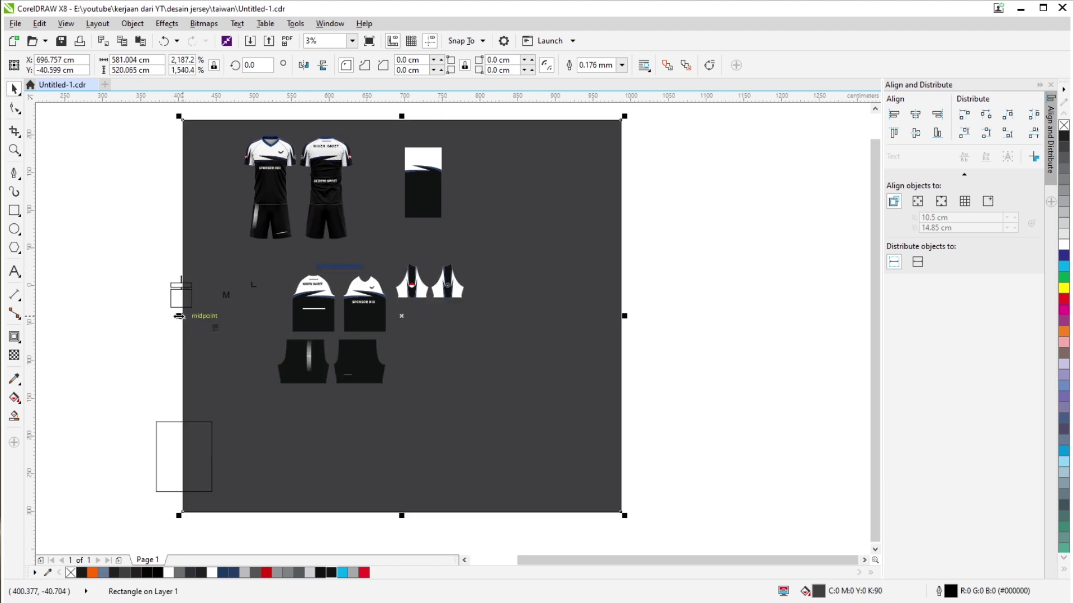
left_click_drag(179, 316, 105, 316)
left_click_drag(626, 316, 698, 316)
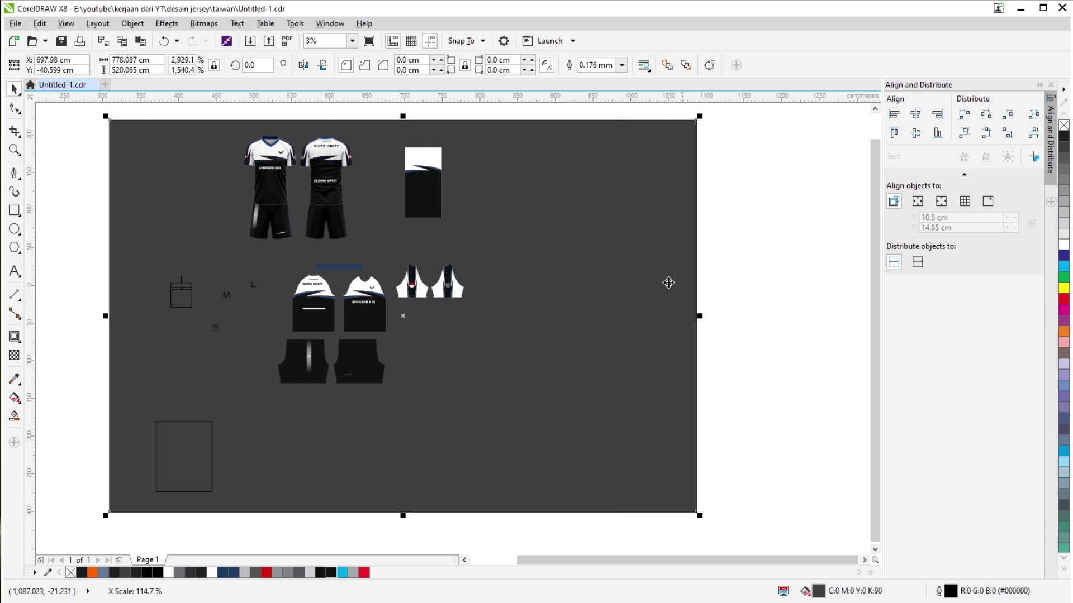
right_click(565, 228)
left_click(592, 402)
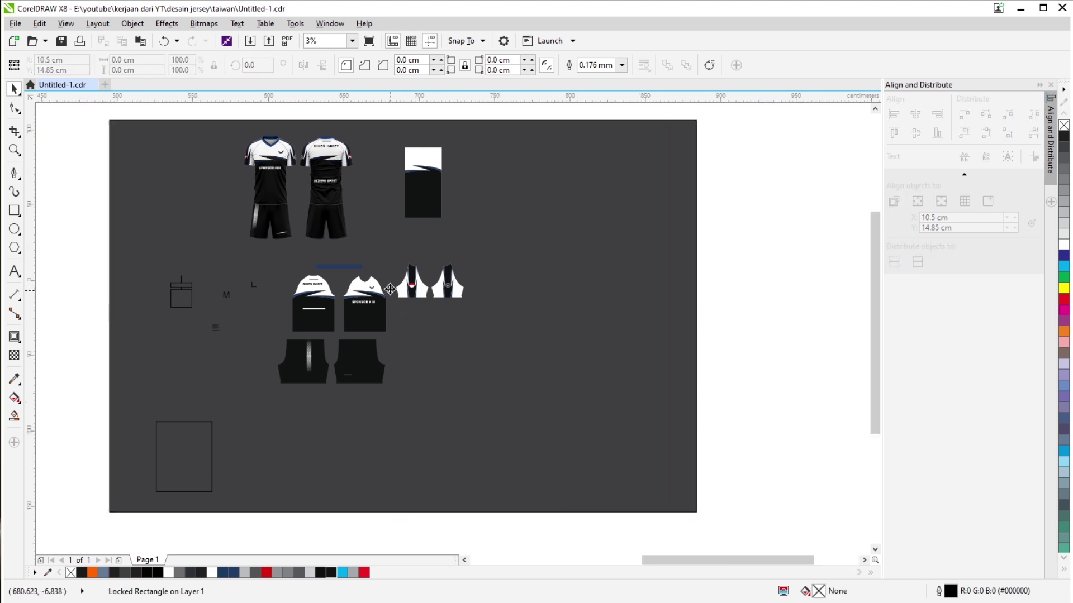
scroll(464, 294, "up", 5)
scroll(464, 295, "down", 2)
scroll(465, 295, "up", 2)
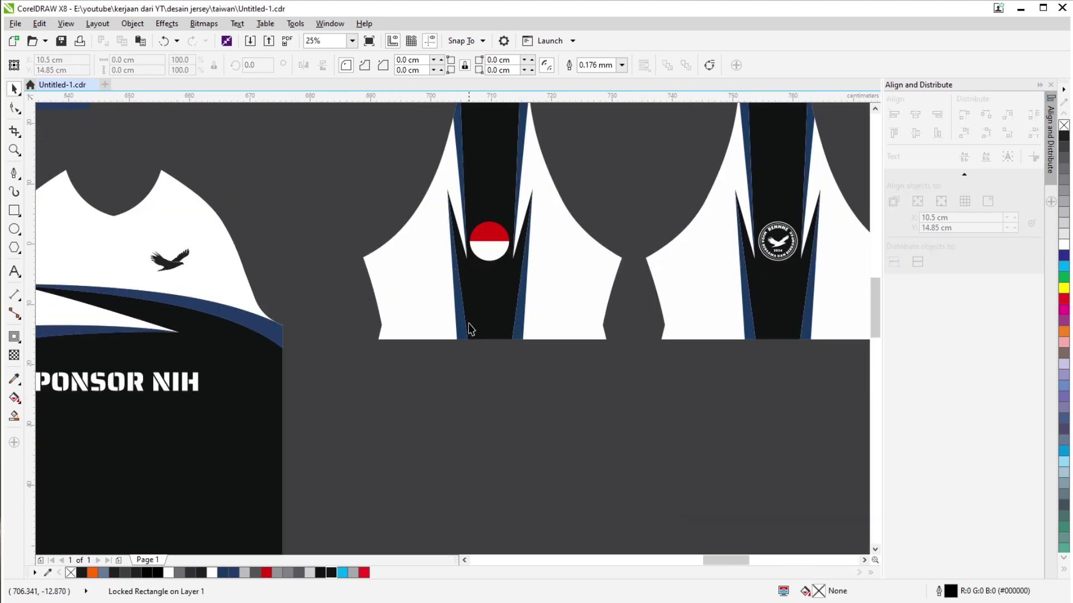
scroll(468, 334, "down", 4)
scroll(468, 333, "down", 2)
scroll(321, 232, "up", 4)
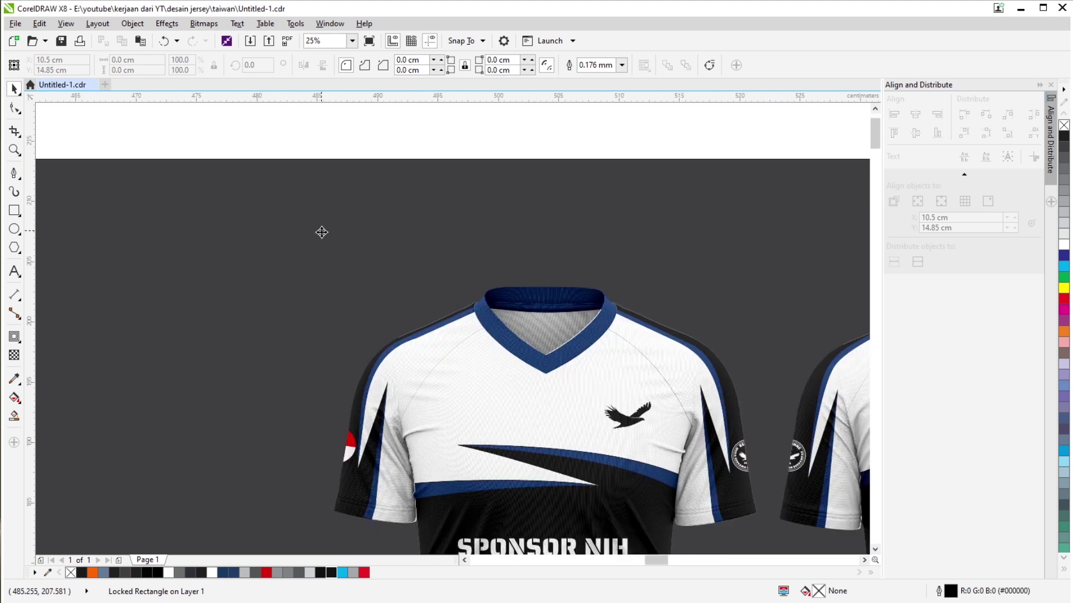
scroll(312, 258, "down", 5)
scroll(558, 455, "up", 9)
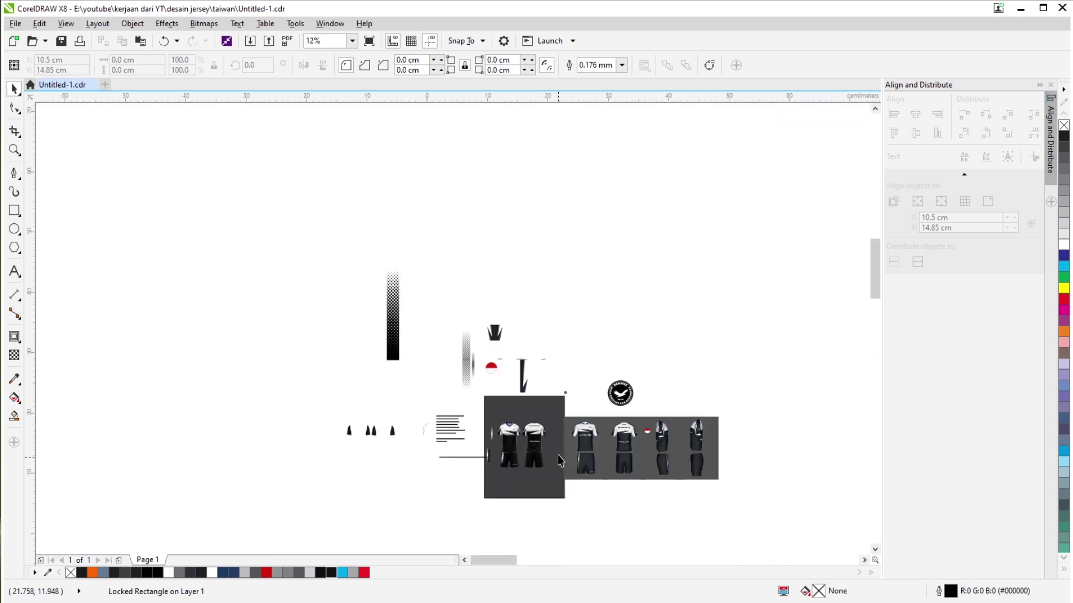
scroll(419, 354, "up", 3)
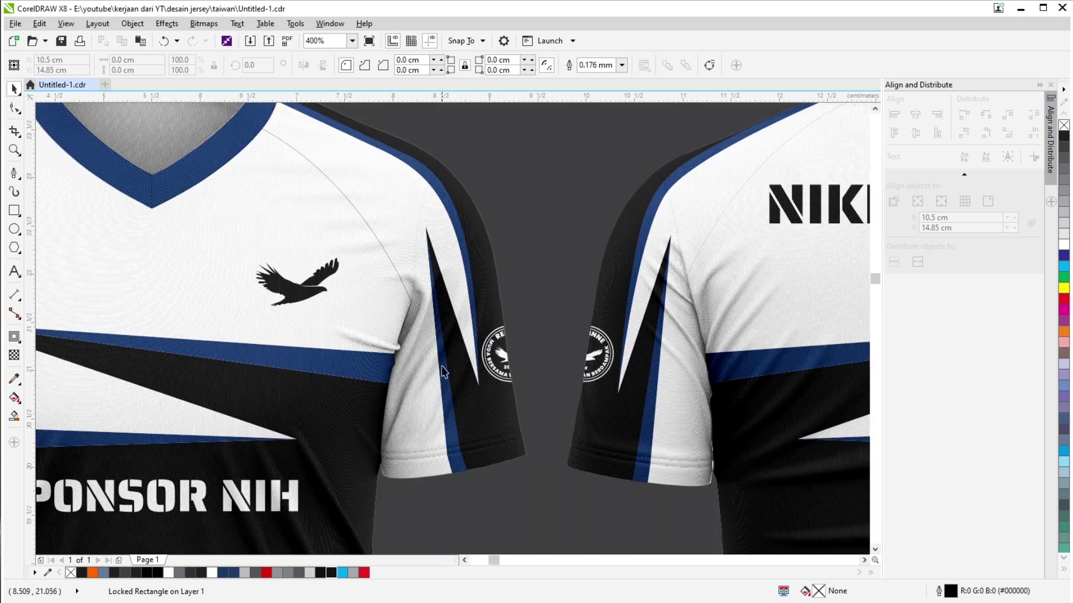
scroll(359, 263, "down", 2)
scroll(645, 372, "down", 5)
scroll(645, 372, "up", 3)
scroll(388, 301, "up", 2)
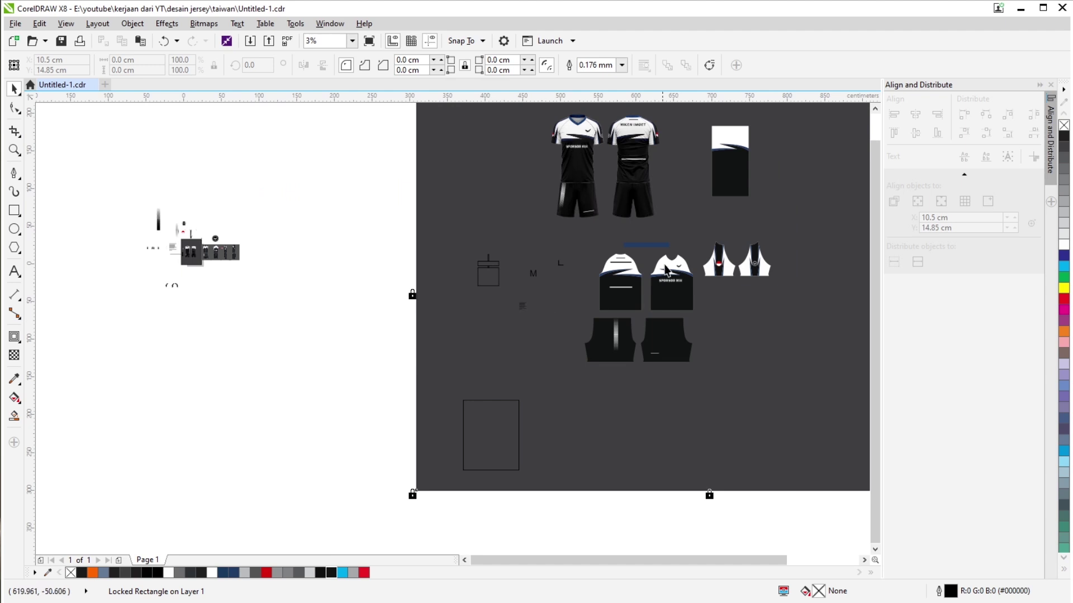
scroll(750, 309, "up", 3)
scroll(679, 330, "down", 3)
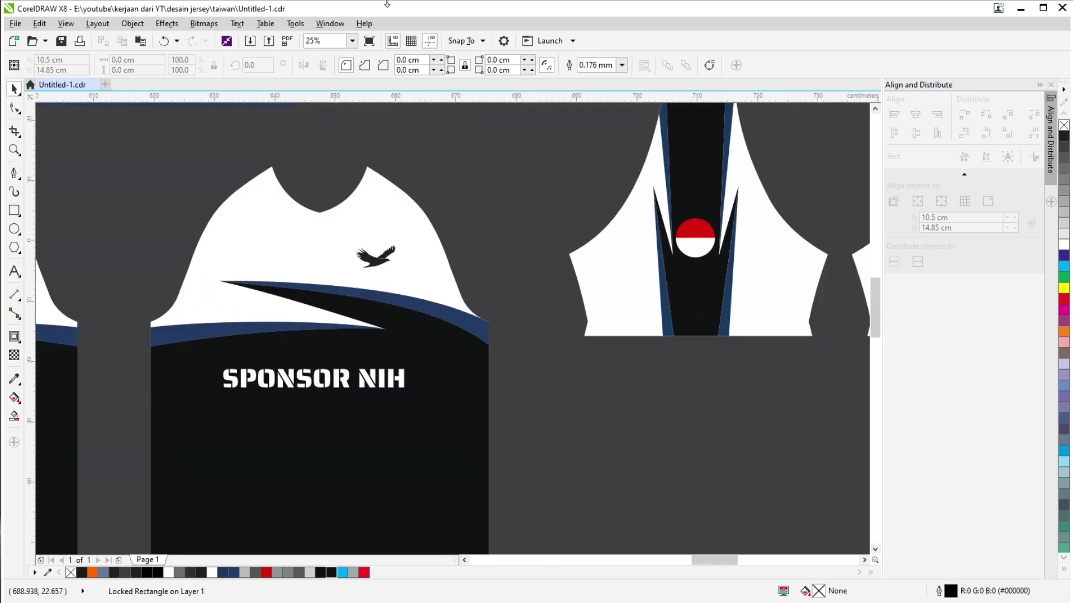
scroll(448, 371, "right", 3)
Nudge the collar curve slightly into its adjusted position.
scroll(371, 343, "up", 2)
left_click(322, 366)
left_click_drag(321, 360, 322, 358)
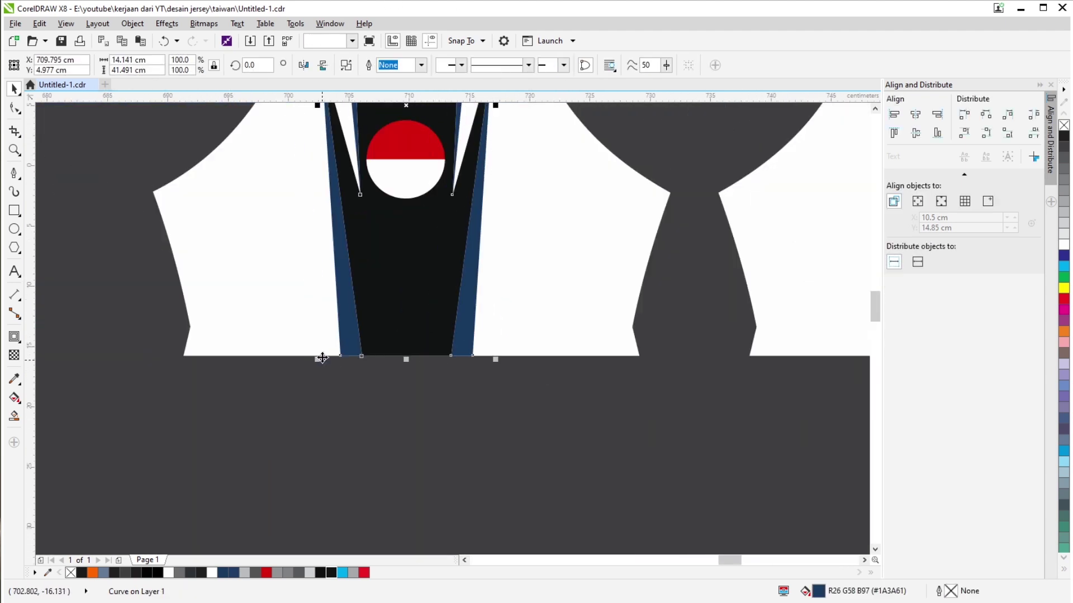
Add a node on the navy strip's edge using the Shape tool (F10).
key("F10")
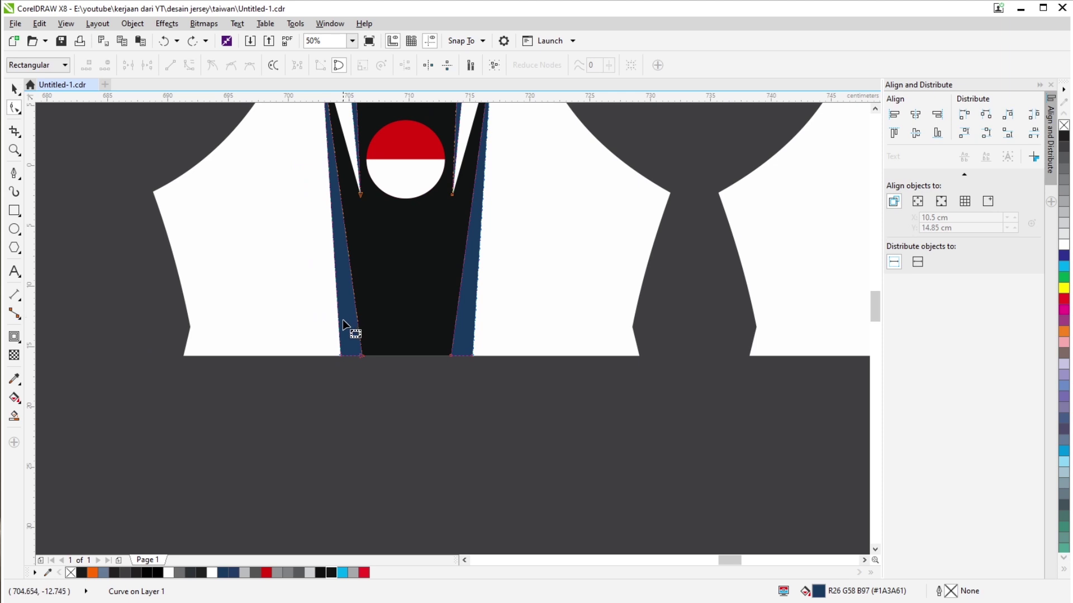
scroll(343, 320, "up", 2)
left_click_drag(336, 345, 542, 334)
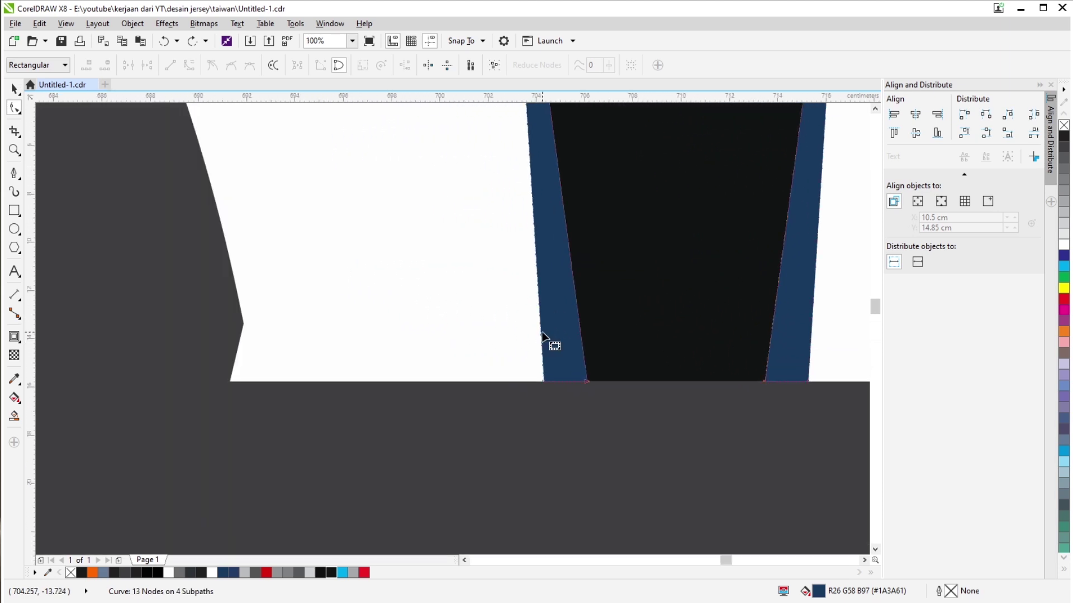
double_click(539, 298)
left_click_drag(540, 302, 376, 118)
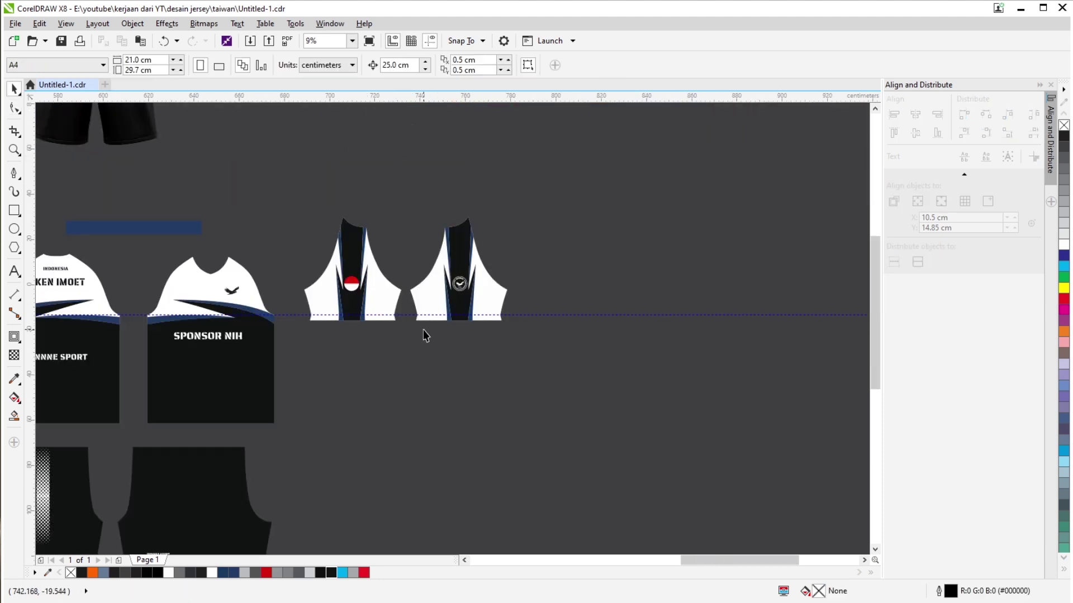
scroll(424, 329, "down", 2)
scroll(508, 362, "up", 4)
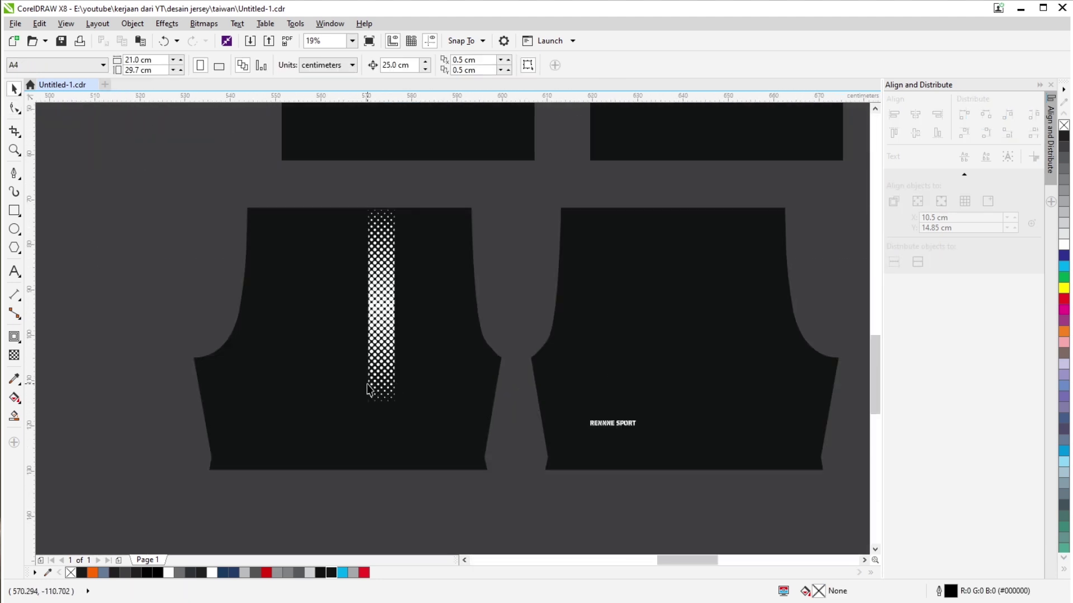
scroll(414, 476, "up", 2)
scroll(382, 407, "down", 2)
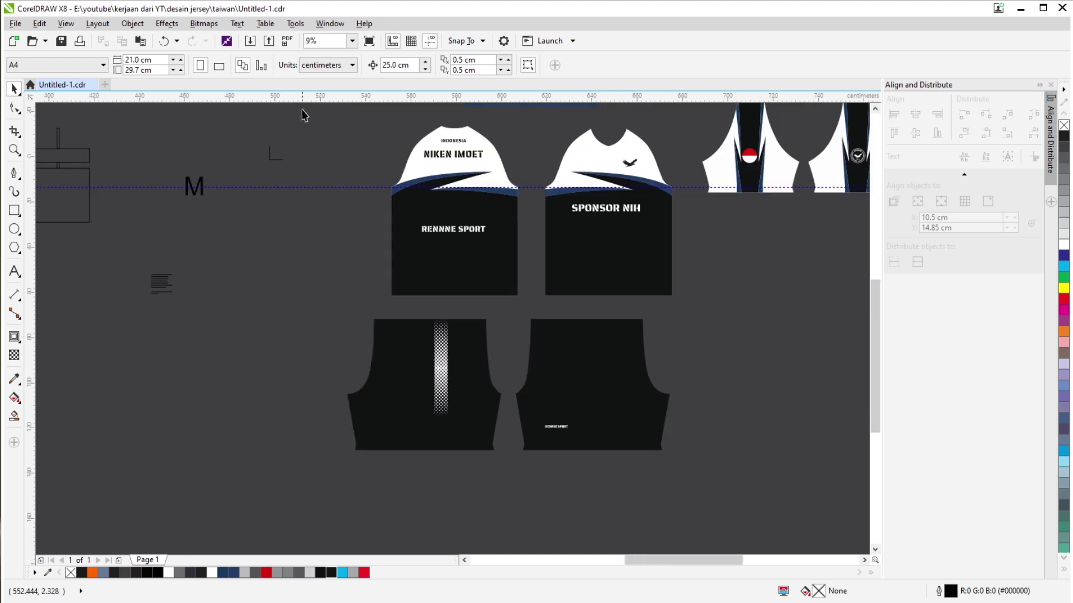
scroll(456, 417, "up", 3)
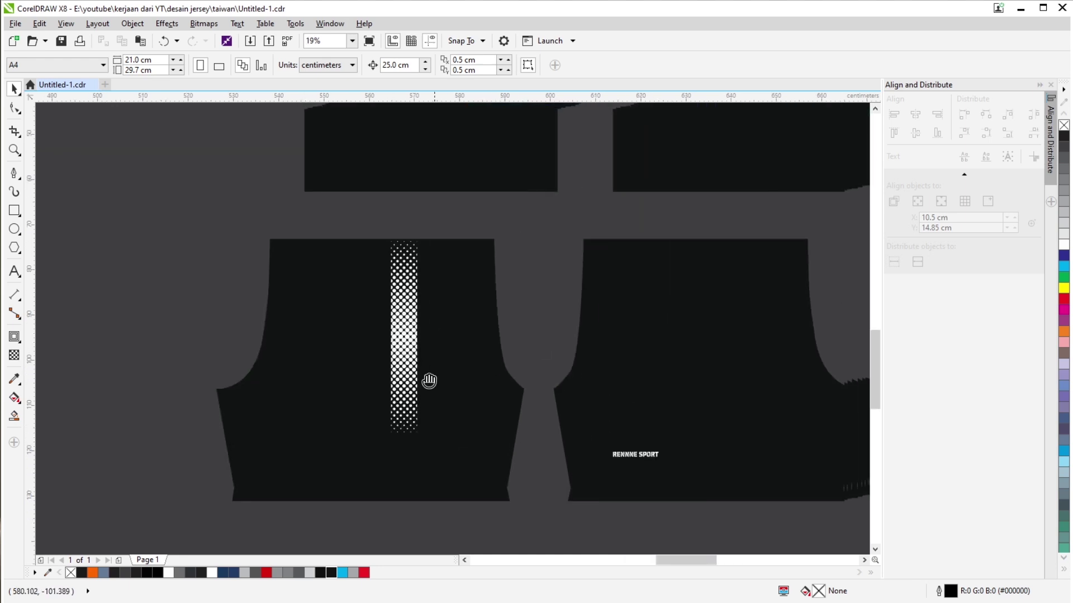
scroll(208, 381, "down", 2)
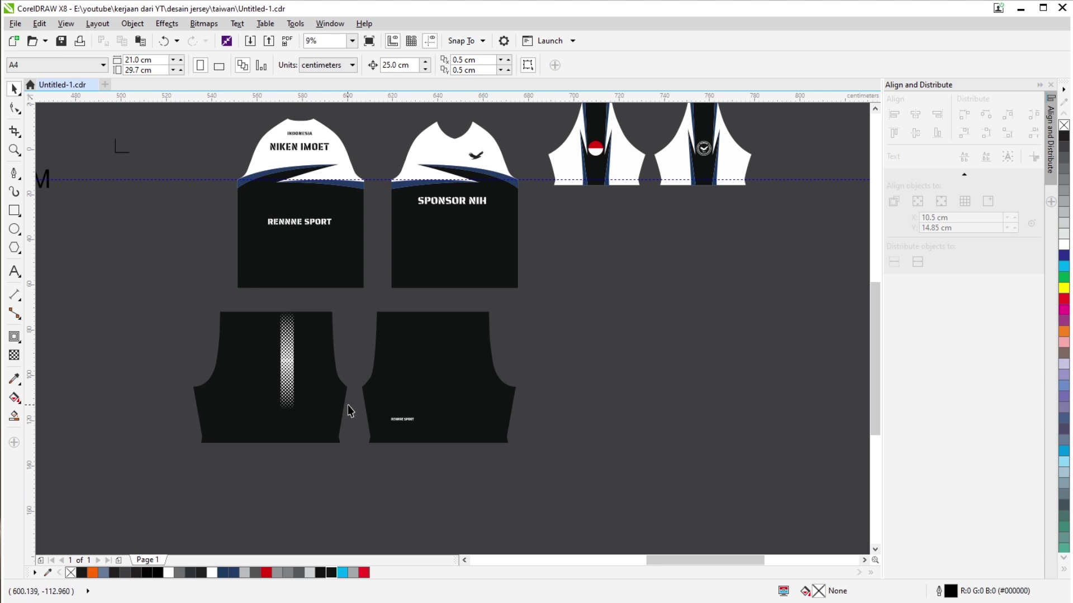
scroll(423, 437, "up", 4)
scroll(388, 438, "down", 6)
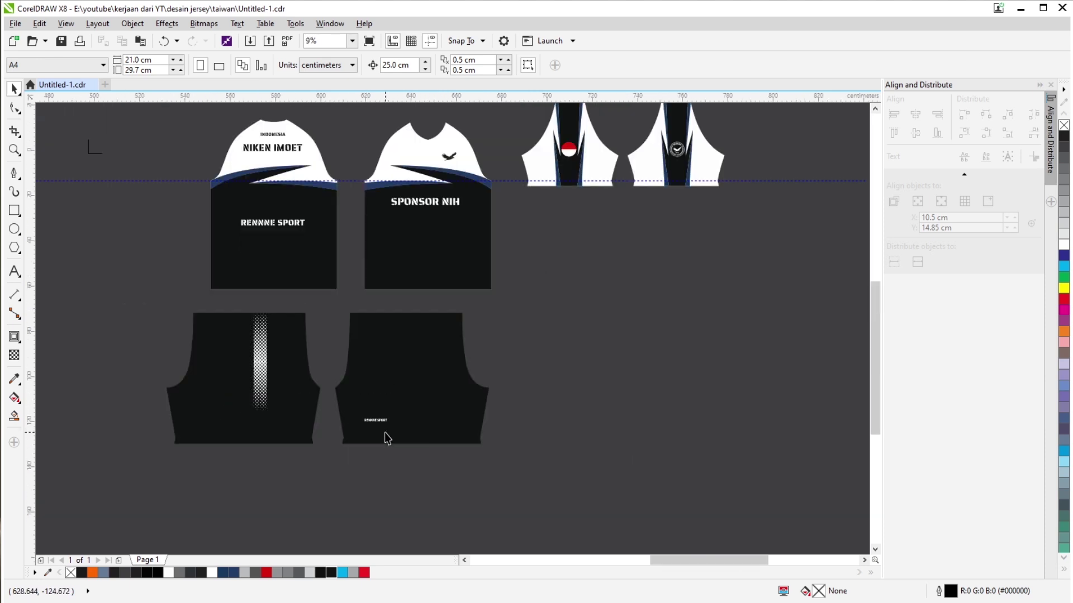
scroll(387, 438, "up", 2)
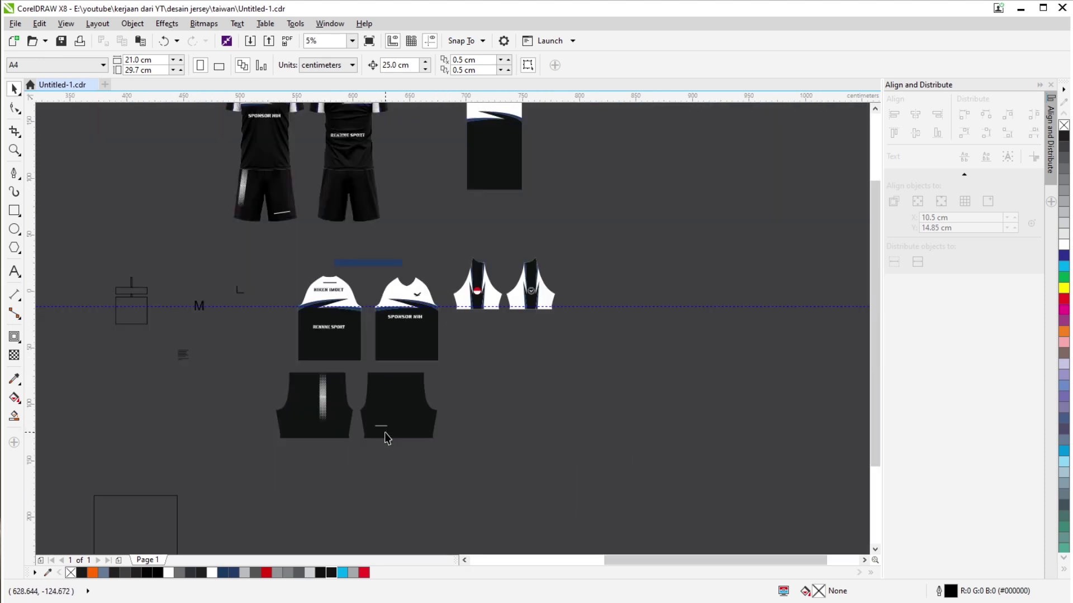
scroll(302, 438, "up", 2)
scroll(333, 414, "down", 5)
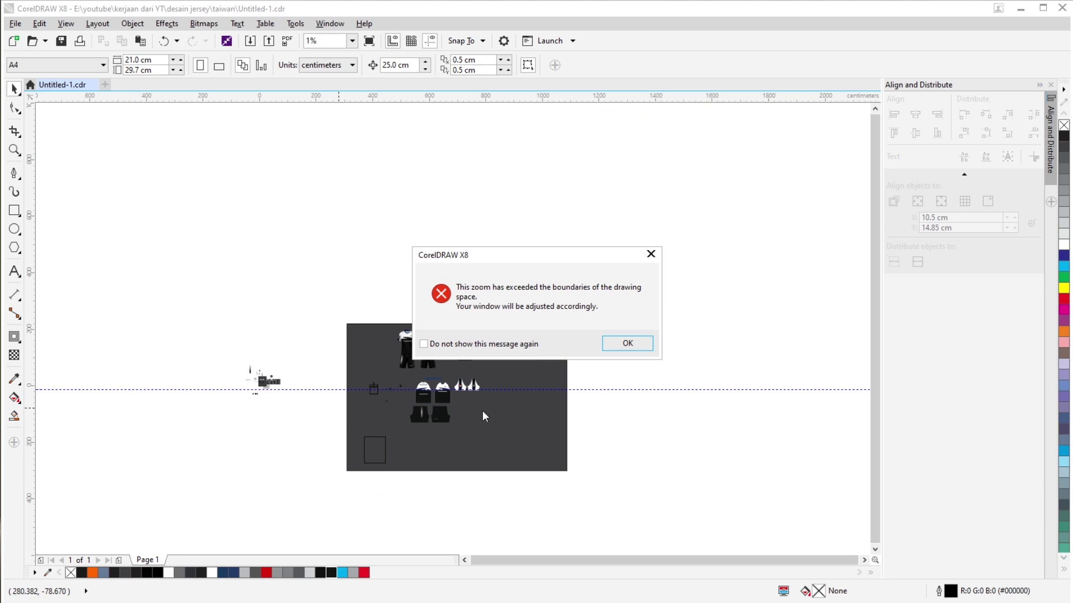
left_click(643, 252)
scroll(625, 394, "up", 7)
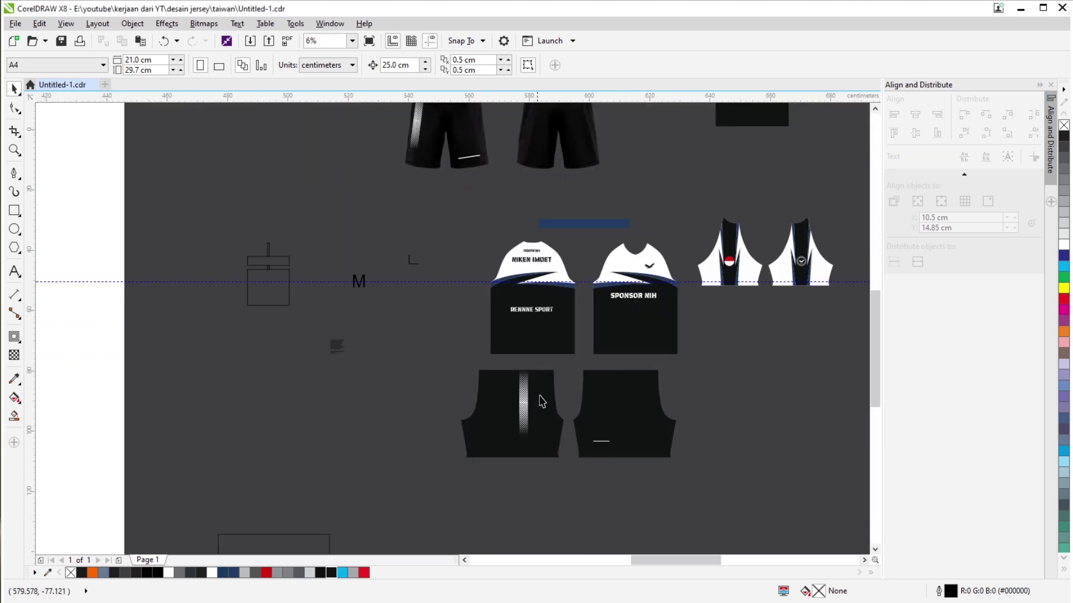
scroll(339, 440, "down", 6)
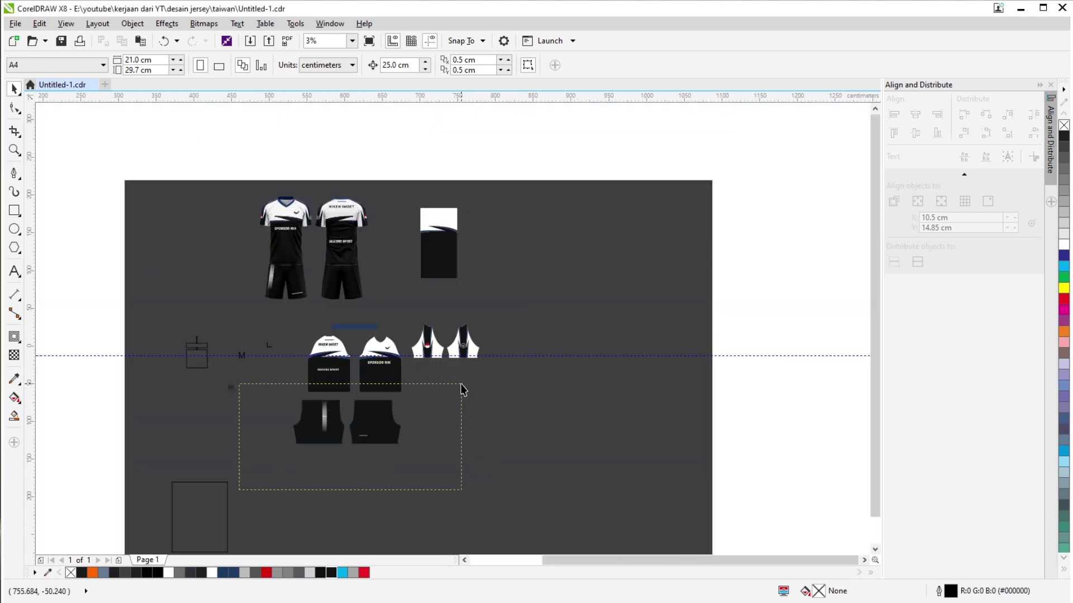
left_click_drag(461, 390, 462, 391)
scroll(339, 427, "up", 3)
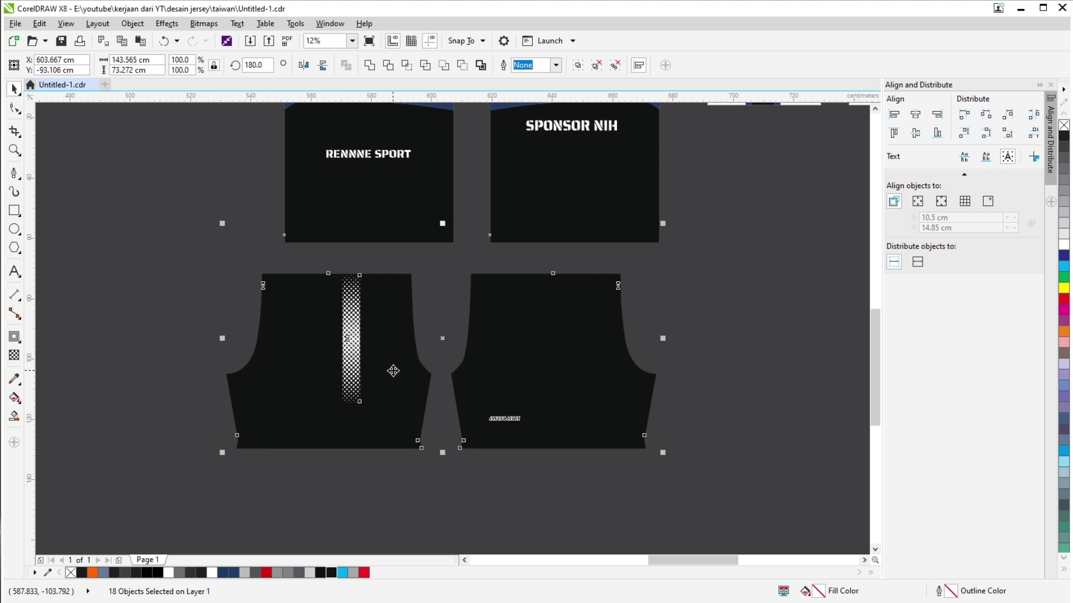
scroll(393, 371, "down", 2)
left_click(340, 450)
left_click_drag(548, 321, 550, 322)
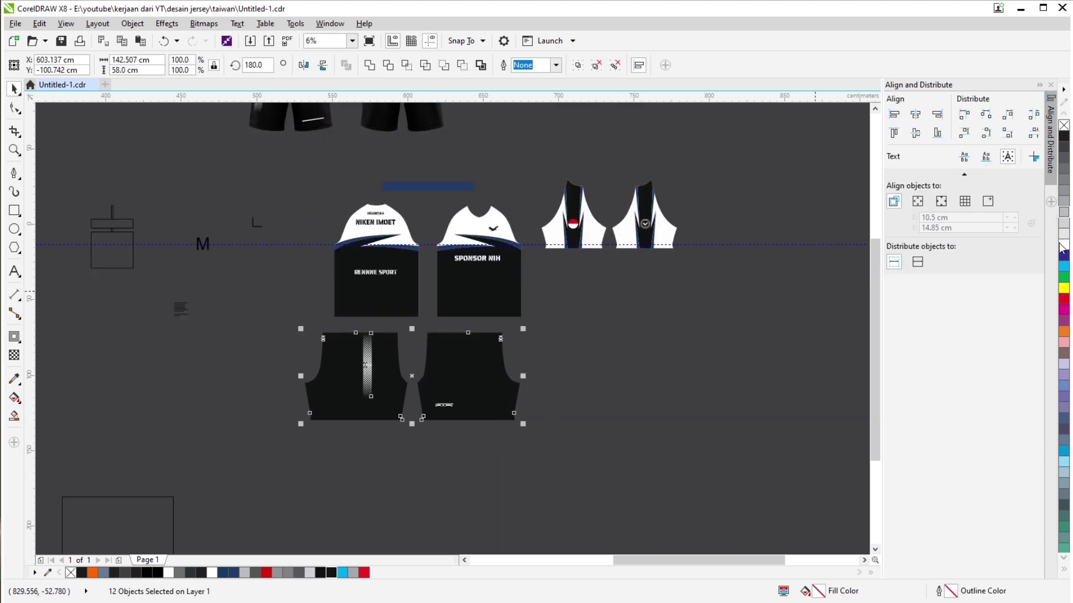
right_click(1067, 307)
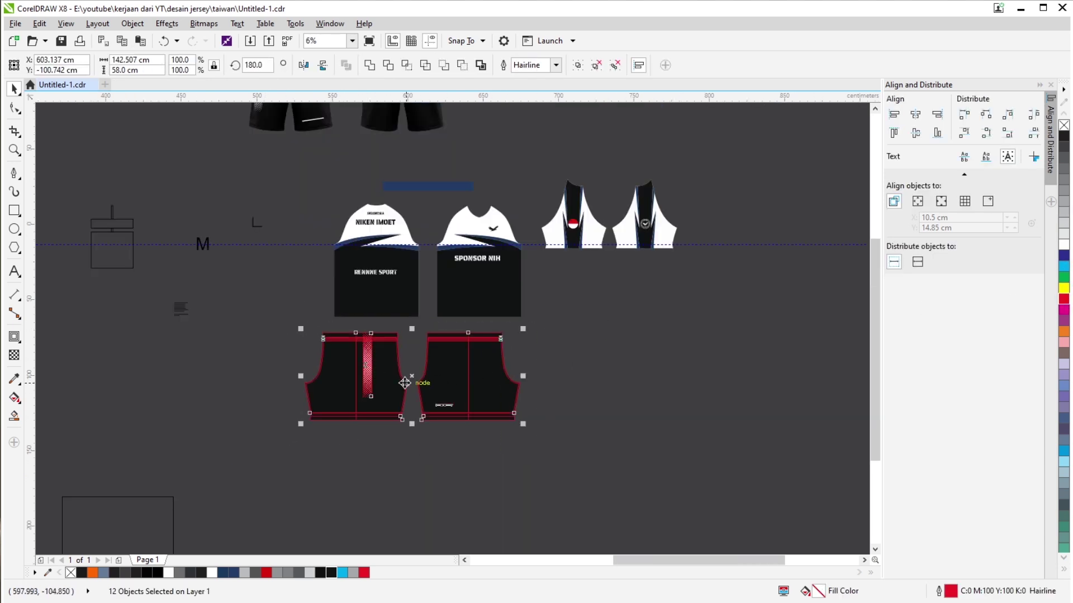
scroll(399, 366, "up", 2)
left_click(300, 467)
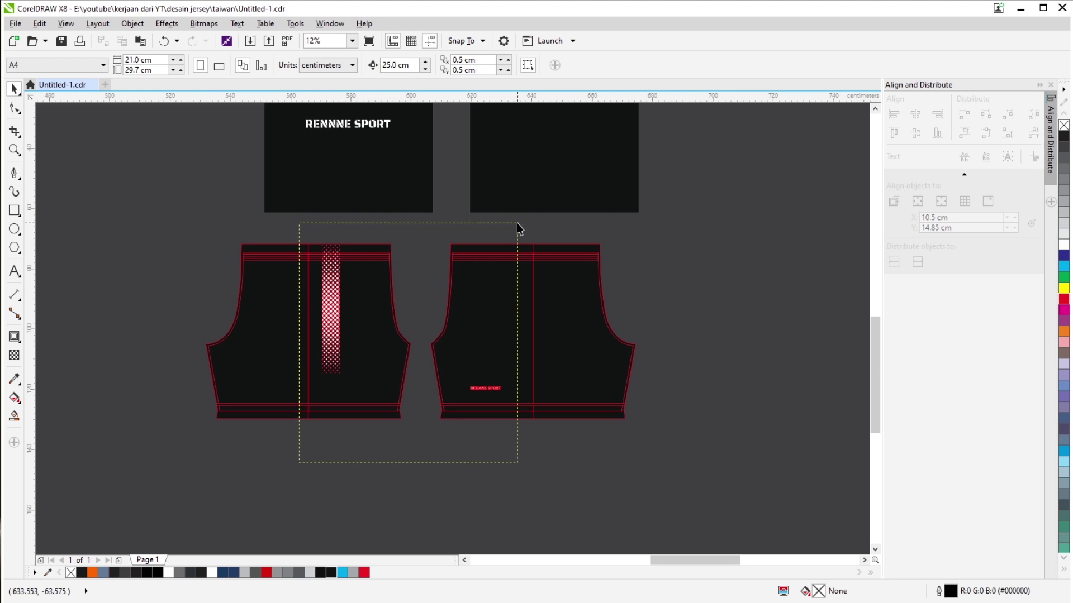
left_click_drag(518, 223, 517, 224)
right_click(1065, 130)
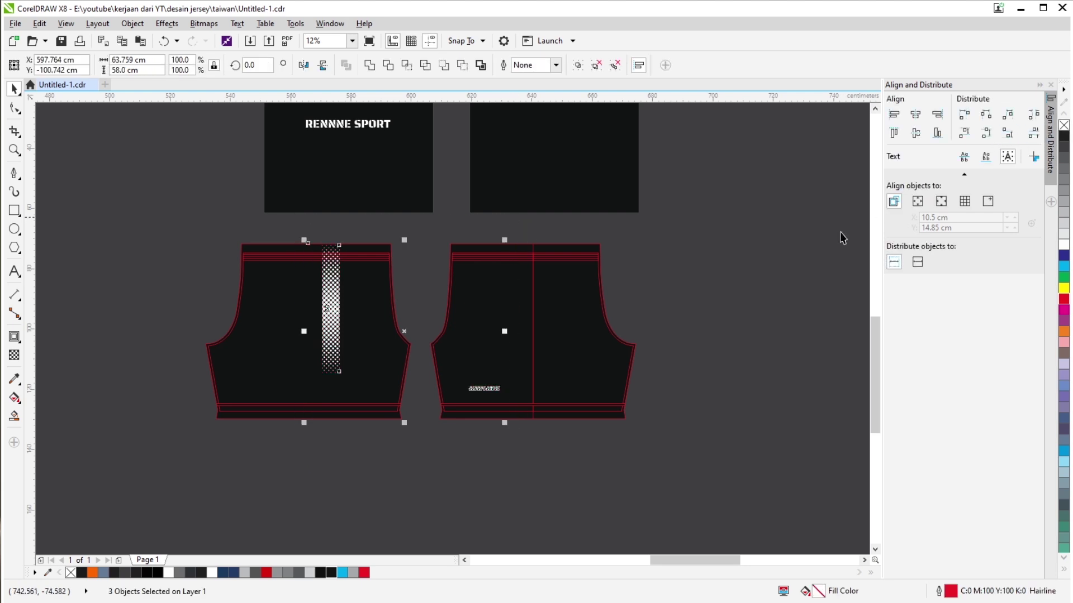
left_click(436, 493)
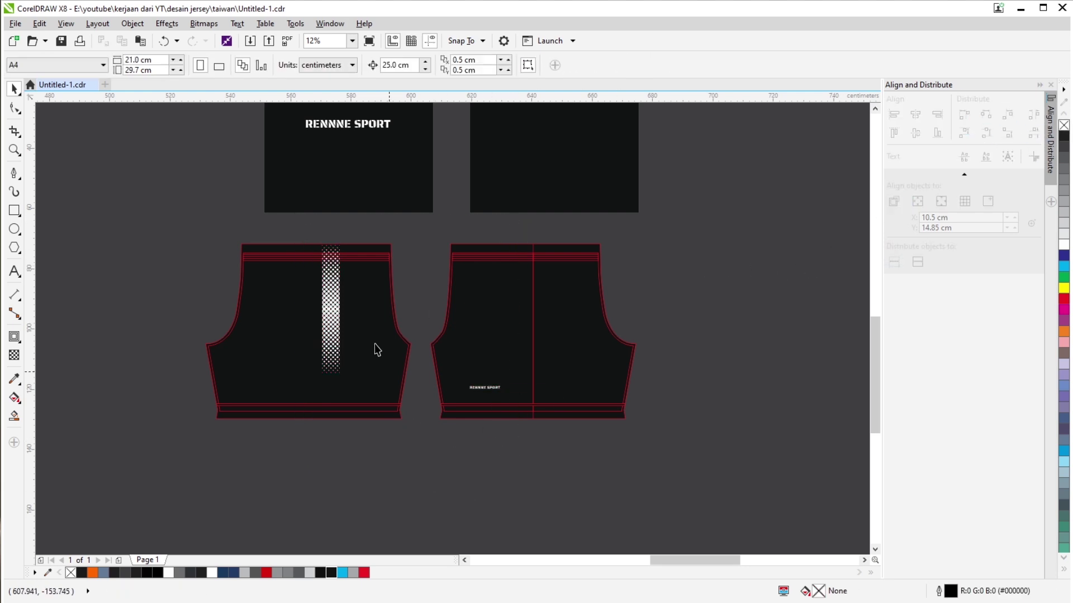
scroll(373, 349, "up", 4)
scroll(361, 333, "down", 2)
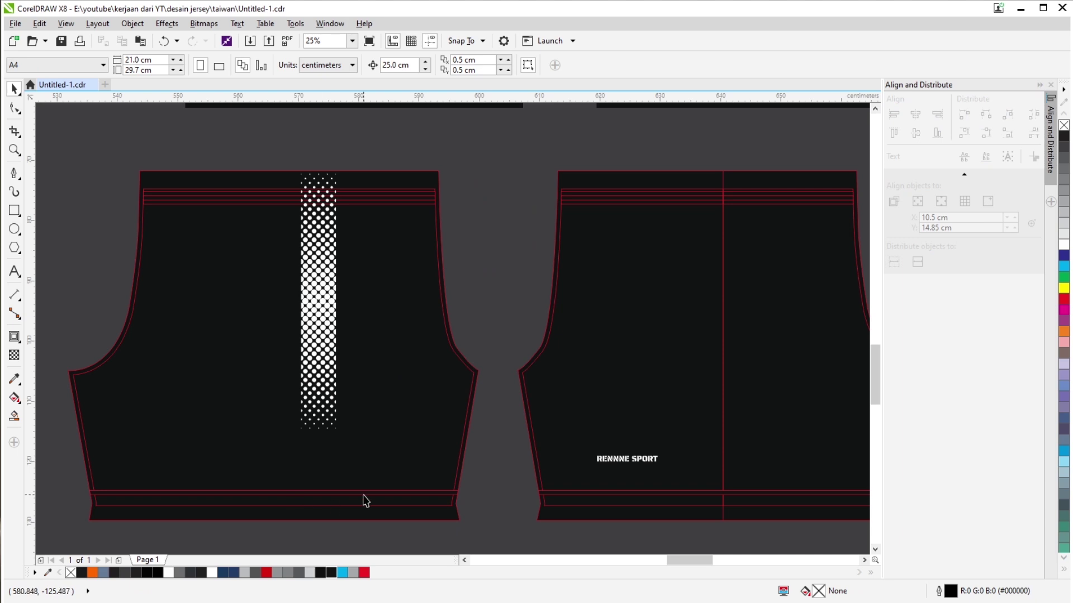
scroll(366, 502, "up", 1)
scroll(347, 457, "down", 1)
key("ctrl+a")
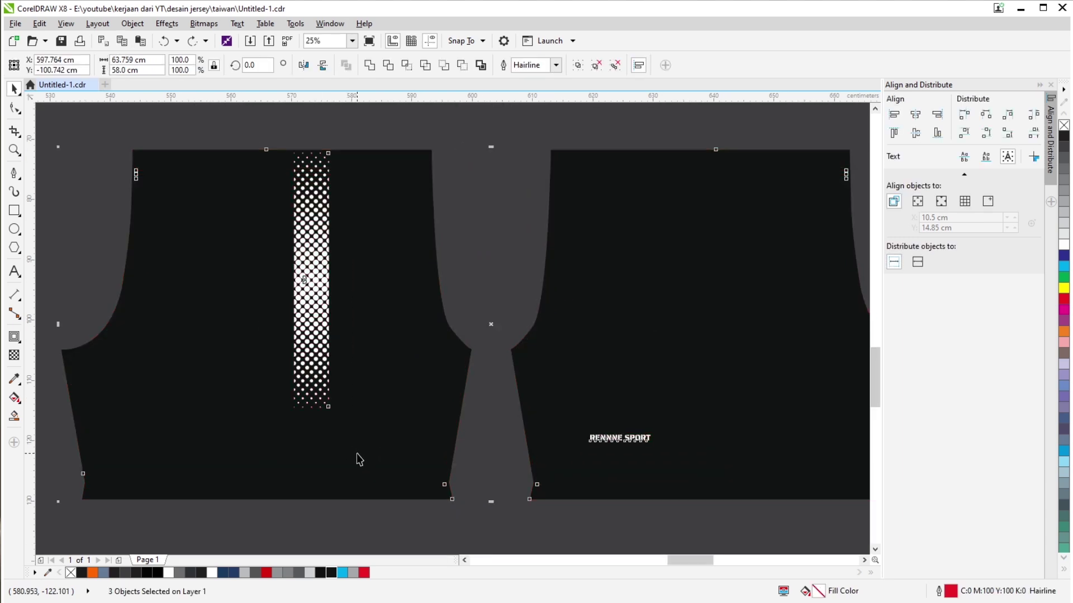
scroll(428, 431, "down", 2)
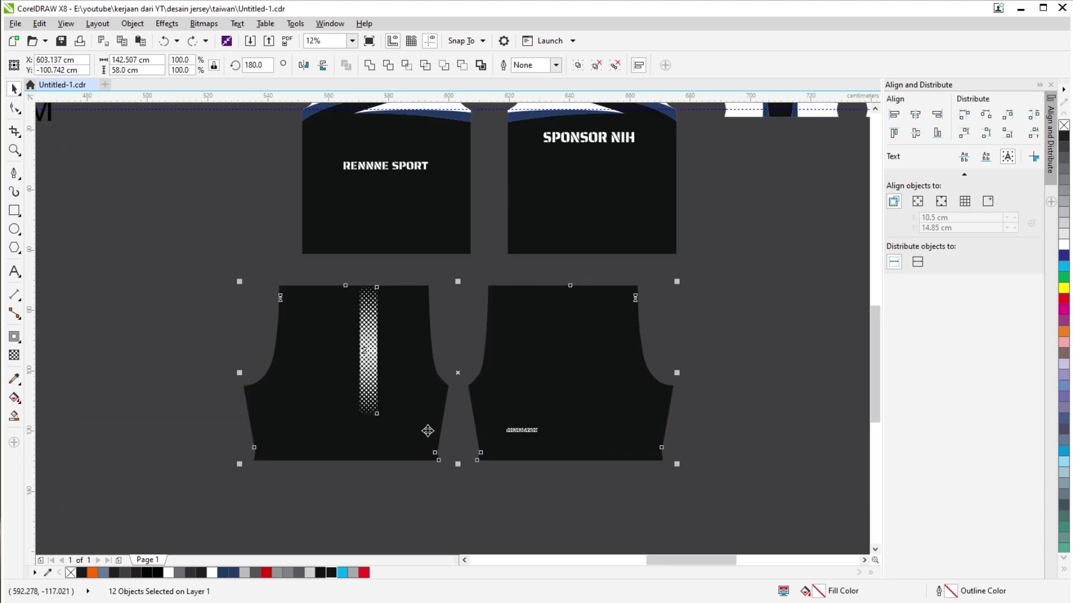
left_click(511, 514)
scroll(532, 182, "down", 2)
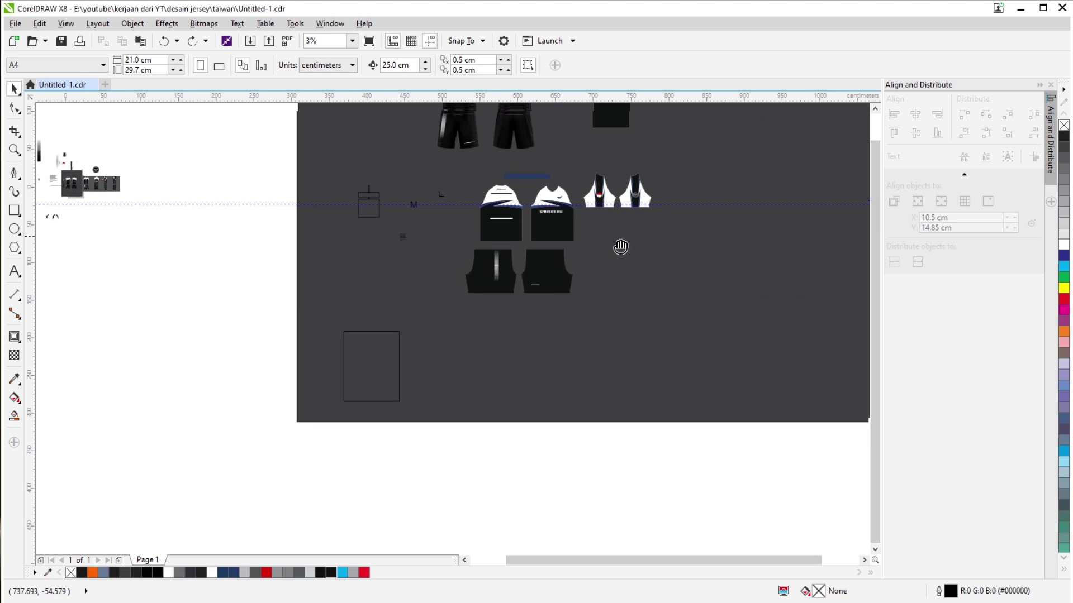
scroll(489, 275, "up", 2)
scroll(483, 207, "down", 2)
scroll(470, 219, "up", 2)
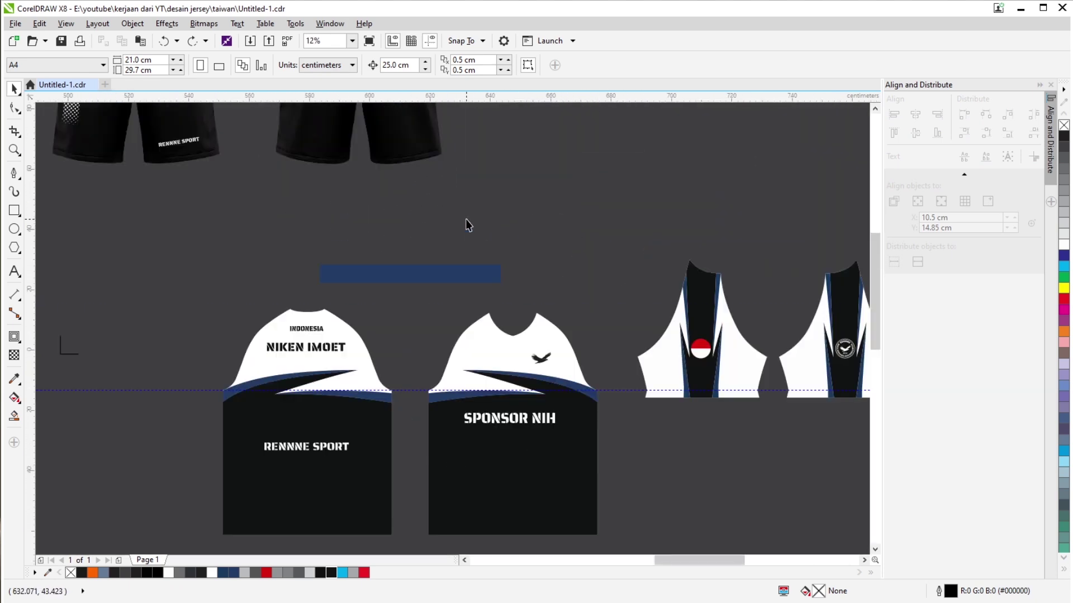
scroll(522, 292, "down", 2)
left_click_drag(443, 152, 441, 184)
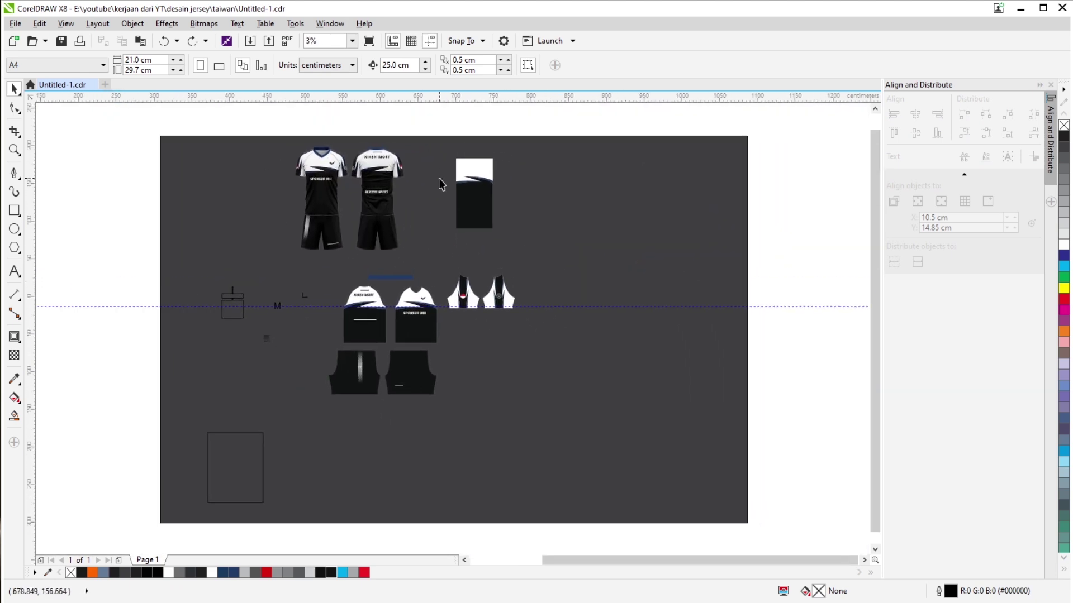
scroll(302, 318, "up", 2)
scroll(313, 300, "down", 2)
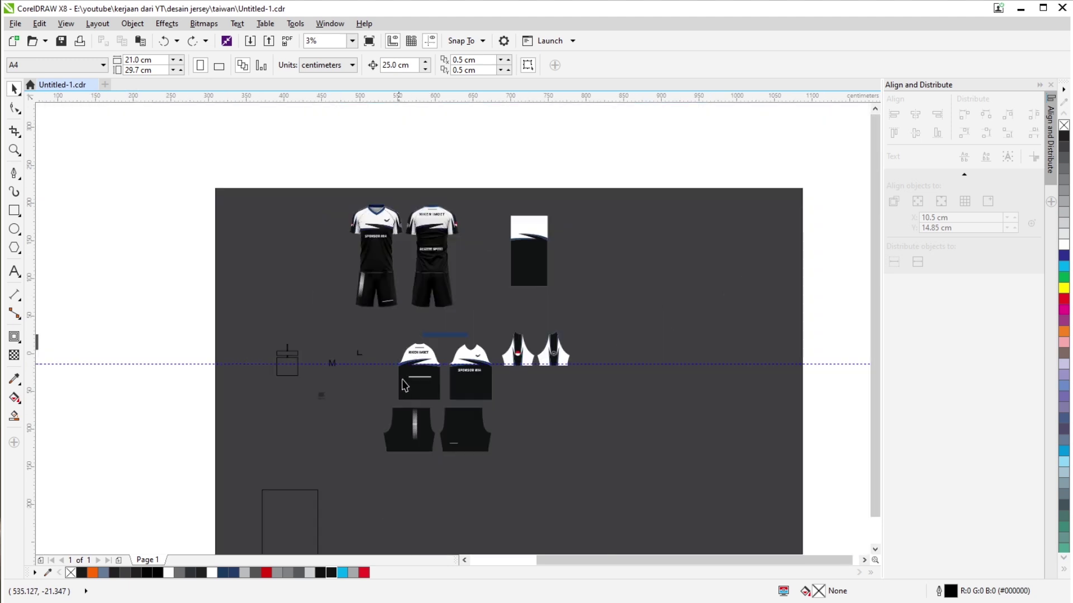
scroll(341, 358, "up", 2)
left_click_drag(362, 368, 309, 342)
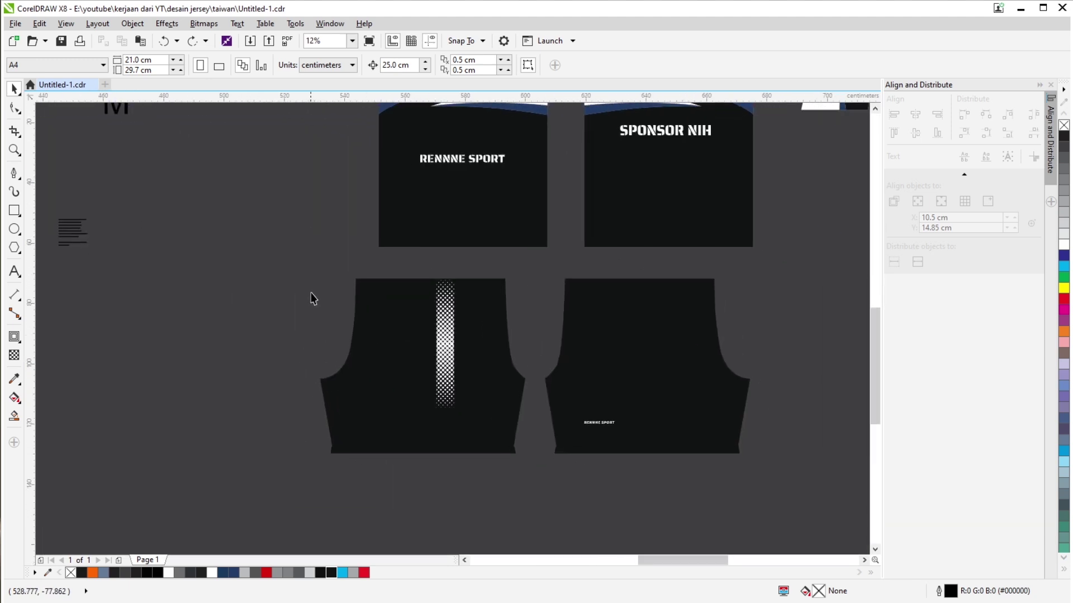
Marquee-select the right shorts group, then the front jersey pieces.
left_click_drag(511, 448, 391, 433)
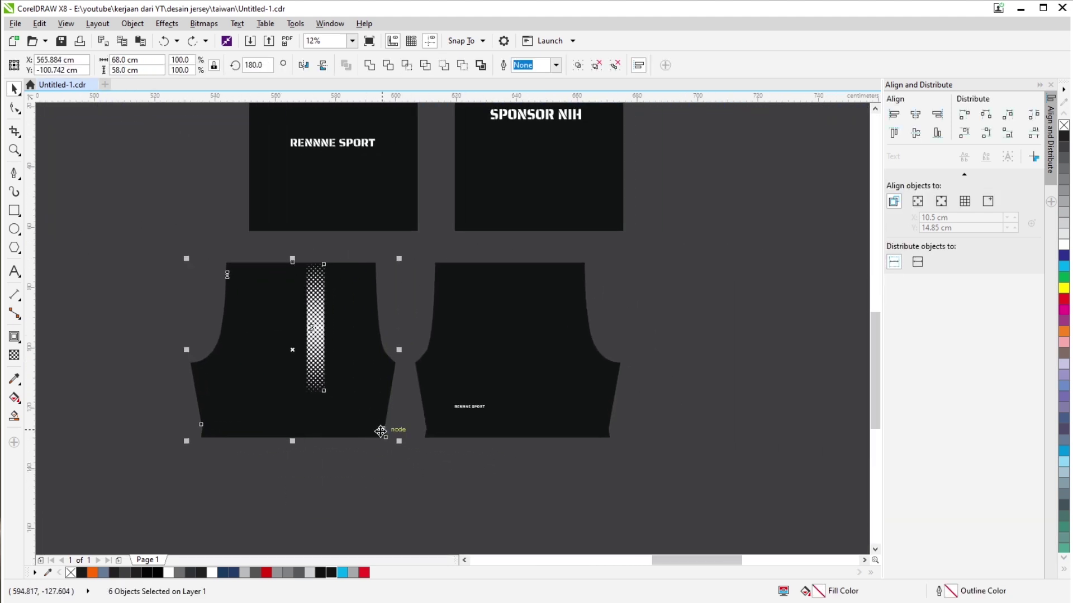
left_click_drag(650, 237, 380, 531)
scroll(457, 359, "up", 3)
scroll(457, 360, "right", 2)
scroll(457, 359, "up", 2)
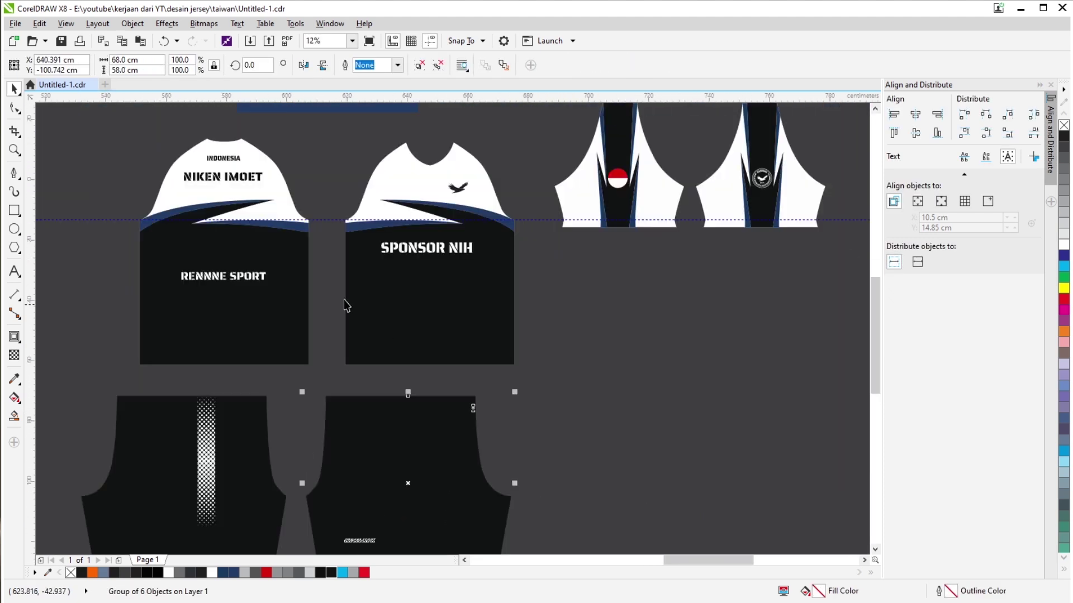
scroll(345, 304, "left", 3)
left_click_drag(241, 164, 478, 411)
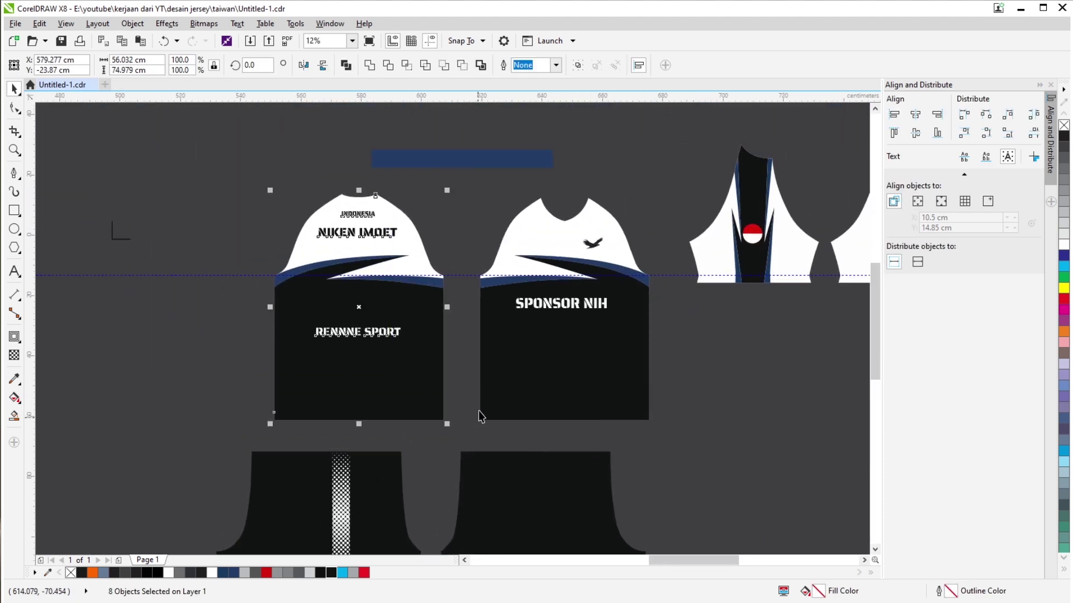
scroll(414, 399, "right", 2)
scroll(441, 262, "down", 2)
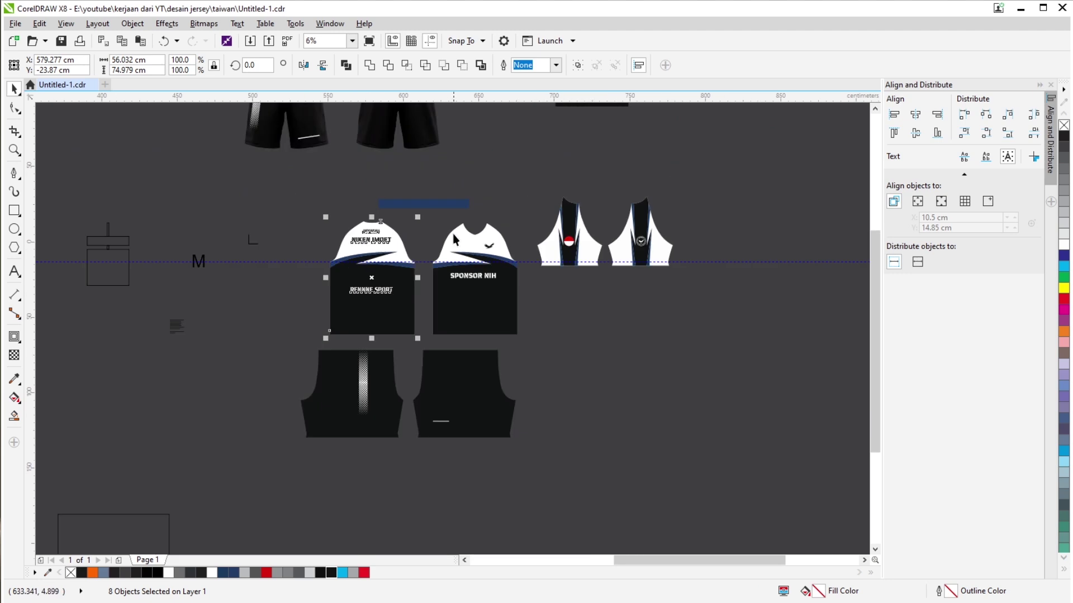
scroll(374, 241, "up", 2)
left_click(331, 270)
scroll(343, 267, "up", 2)
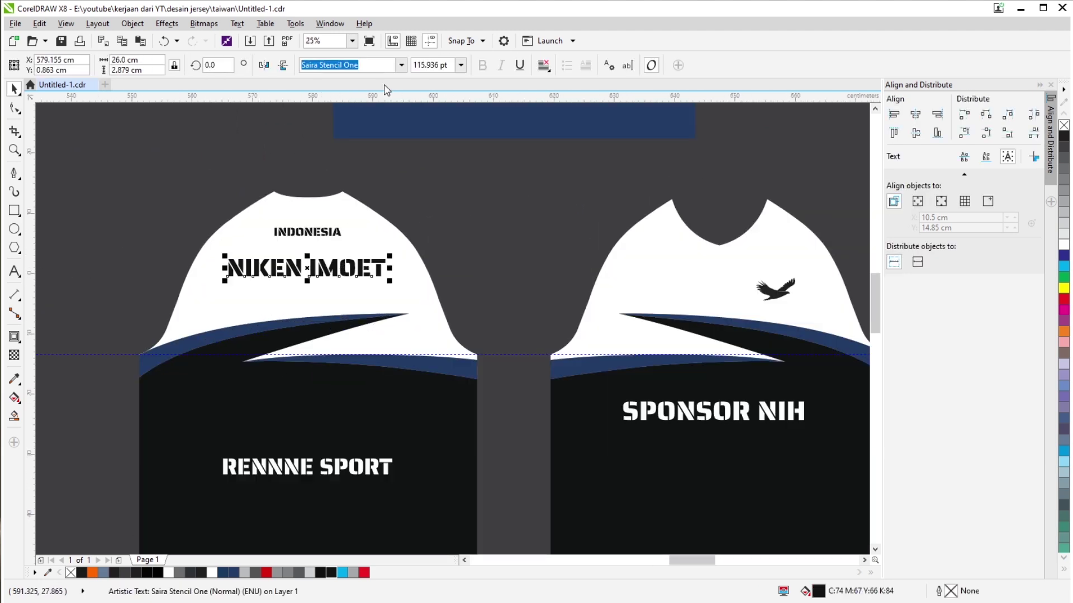
left_click(543, 65)
left_click(567, 111)
key("Escape")
Move both sleeve pieces down slightly together.
scroll(379, 274, "down", 4)
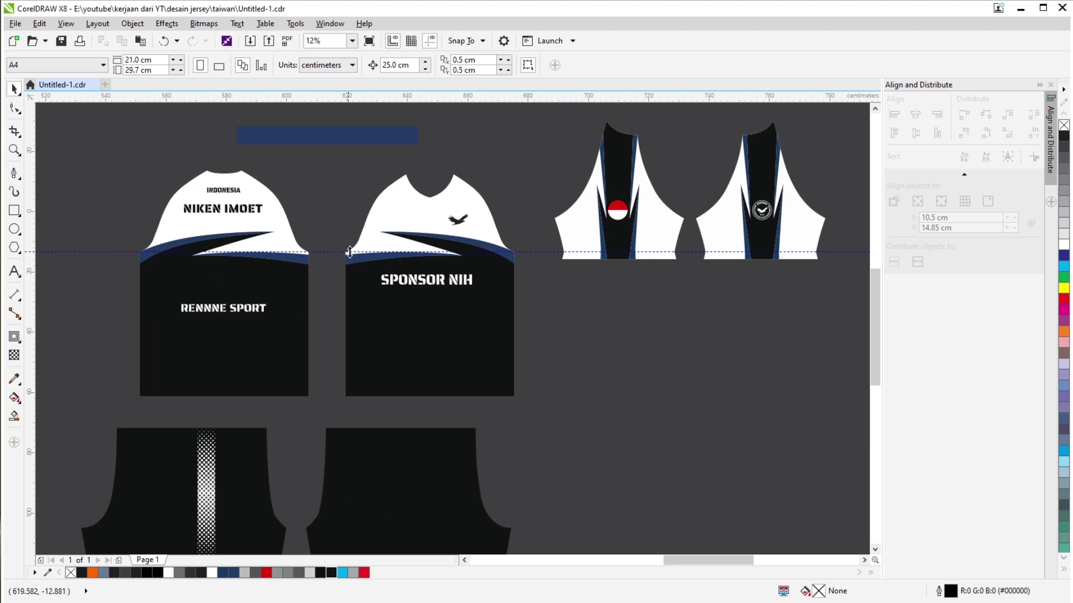
scroll(613, 255, "right", 3)
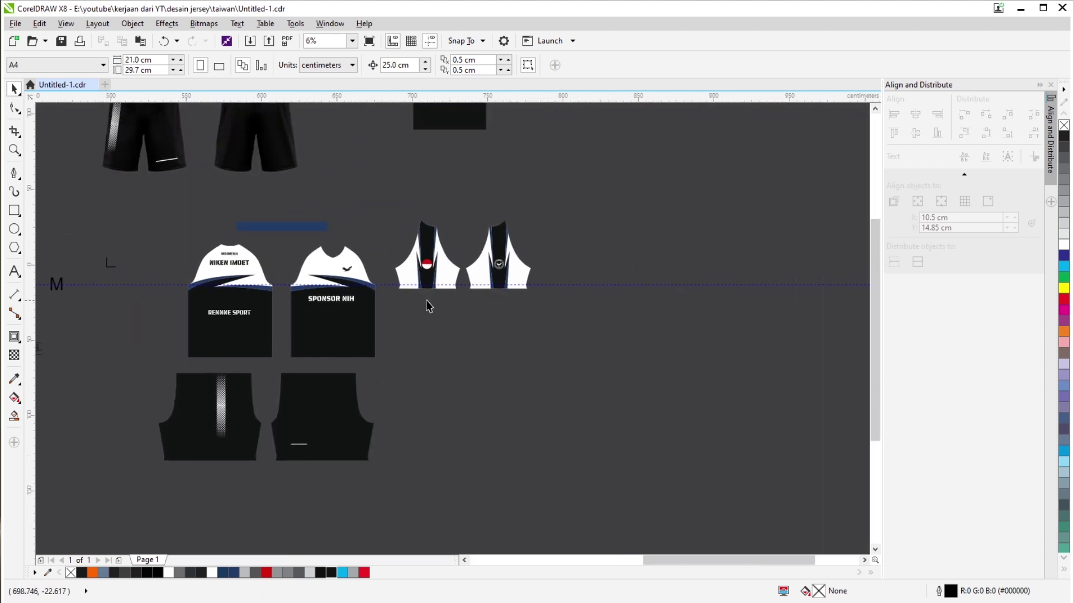
left_click_drag(610, 186, 368, 342)
left_click_drag(439, 267, 443, 307)
left_click(642, 371)
scroll(464, 337, "left", 2)
left_click(441, 351)
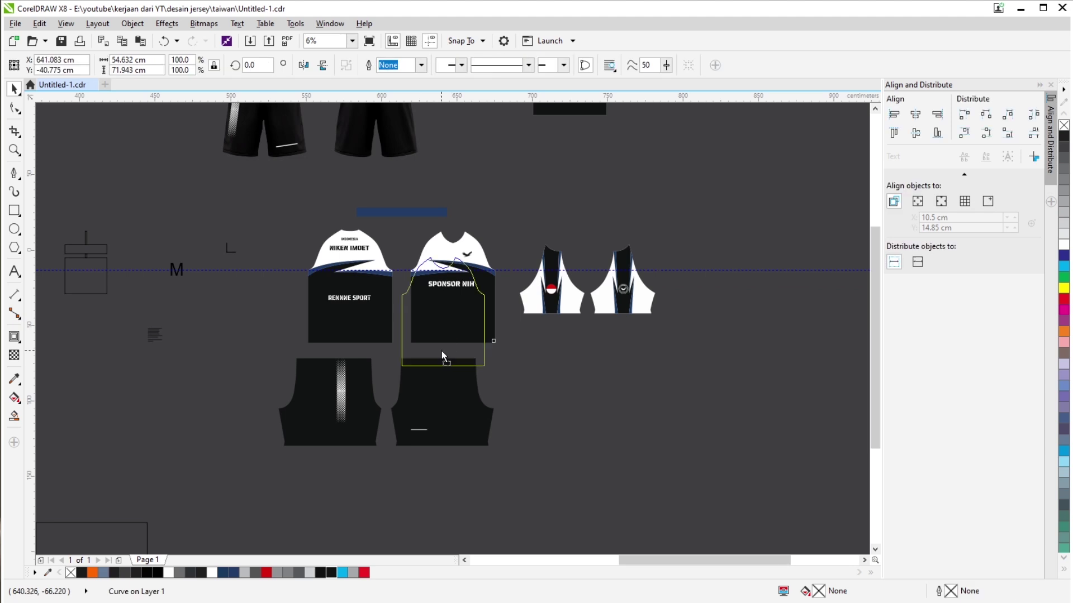
scroll(380, 215, "up", 2)
left_click_drag(380, 211, 598, 475)
key("ctrl+g")
left_click_drag(167, 191, 419, 467)
key("ctrl+g")
Rotate the navy strip to vertical and move it onto the first jersey.
left_click(392, 187)
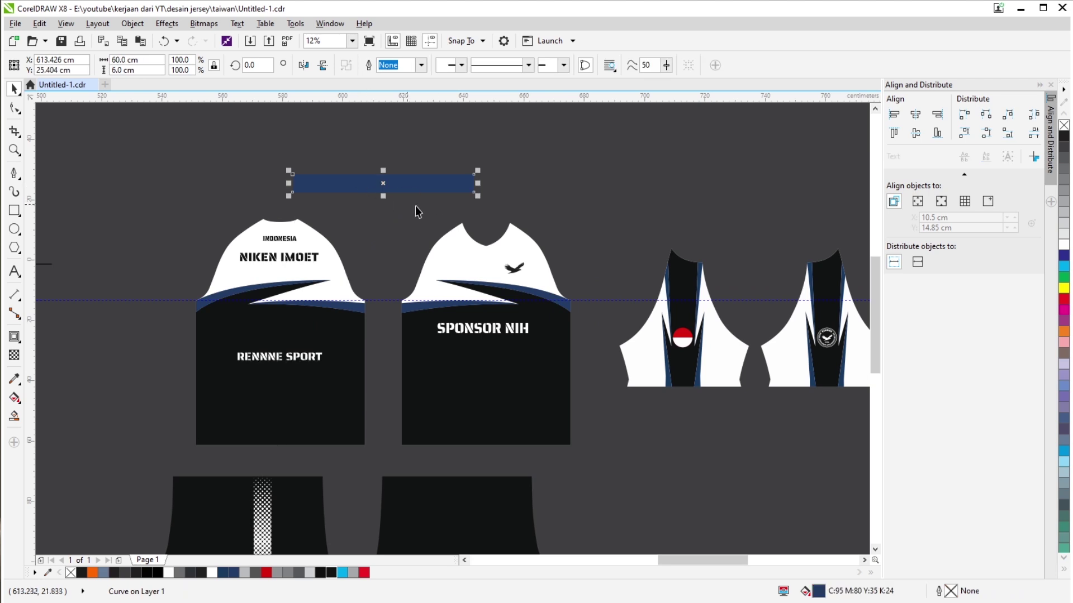
left_click(423, 186)
left_click_drag(477, 176, 391, 278)
left_click_drag(374, 220, 267, 360)
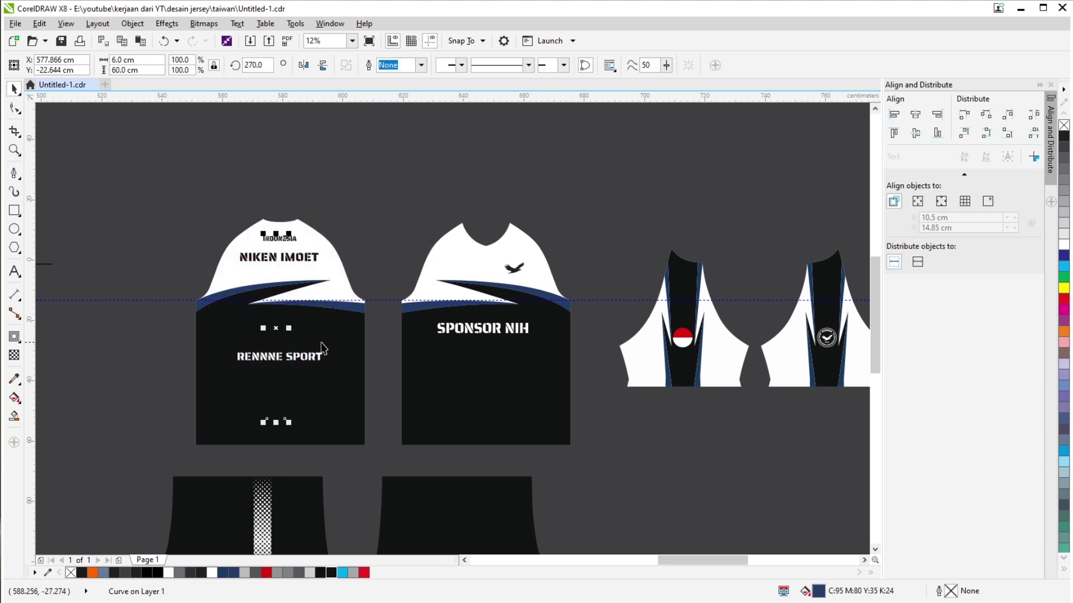
scroll(343, 328, "down", 3)
Group the four parts of the right sleeve, then the left sleeve, with Ctrl+G.
scroll(484, 326, "up", 3)
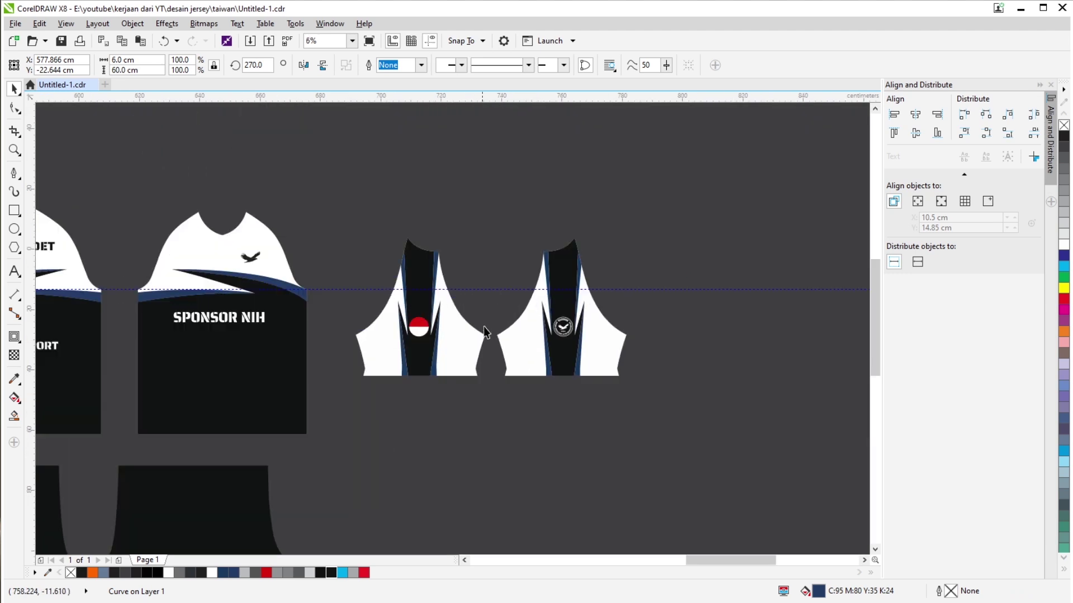
mouse_move(507, 330)
left_mouse_down()
mouse_move(573, 369)
mouse_move(506, 330)
left_mouse_up()
left_click_drag(492, 226, 684, 475)
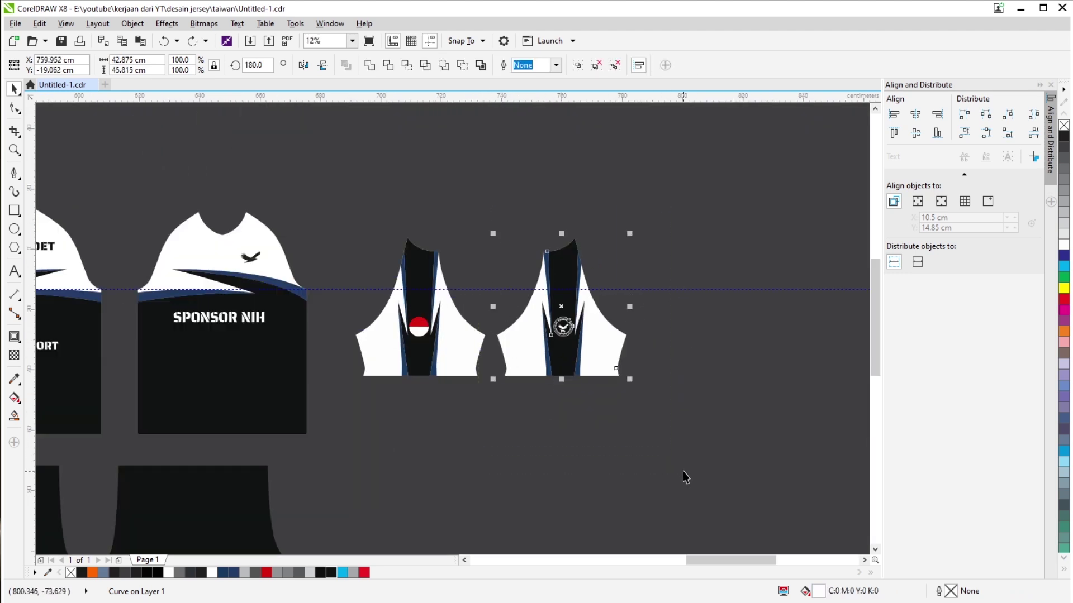
key("ctrl+g")
left_click_drag(343, 200, 481, 384)
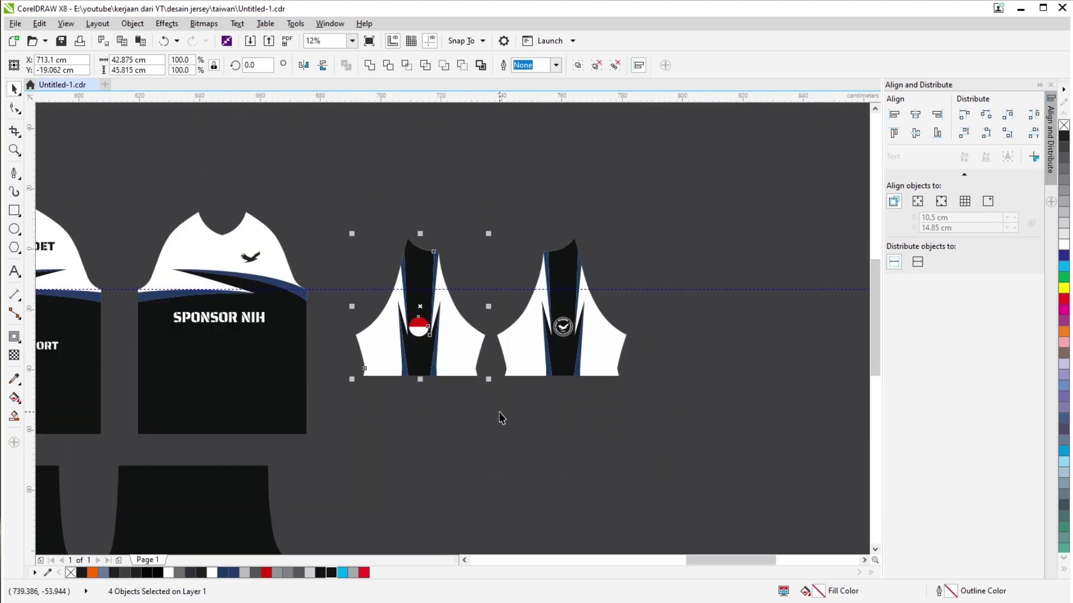
key("ctrl+g")
Trial-centre the right sleeve on the left, then the SPONSOR NIH jersey body on the sleeves.
left_click(536, 363)
left_click(460, 364, "shift")
key("c")
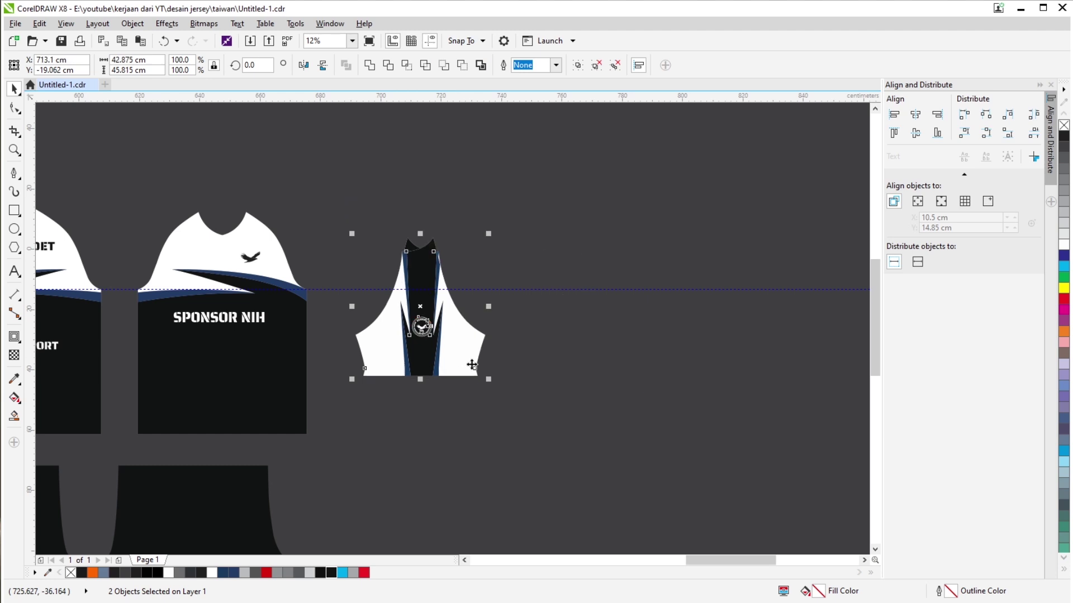
left_click(616, 391)
scroll(616, 391, "left", 3)
left_click_drag(689, 184, 481, 408)
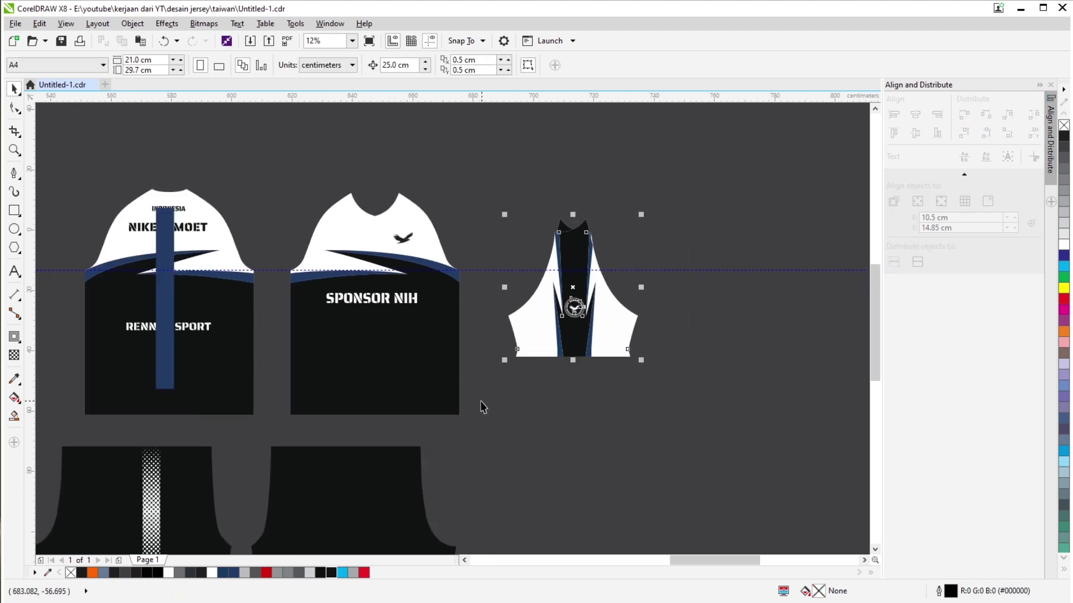
left_click_drag(384, 366, 450, 364)
left_click(614, 336, "shift")
key("c")
key("e")
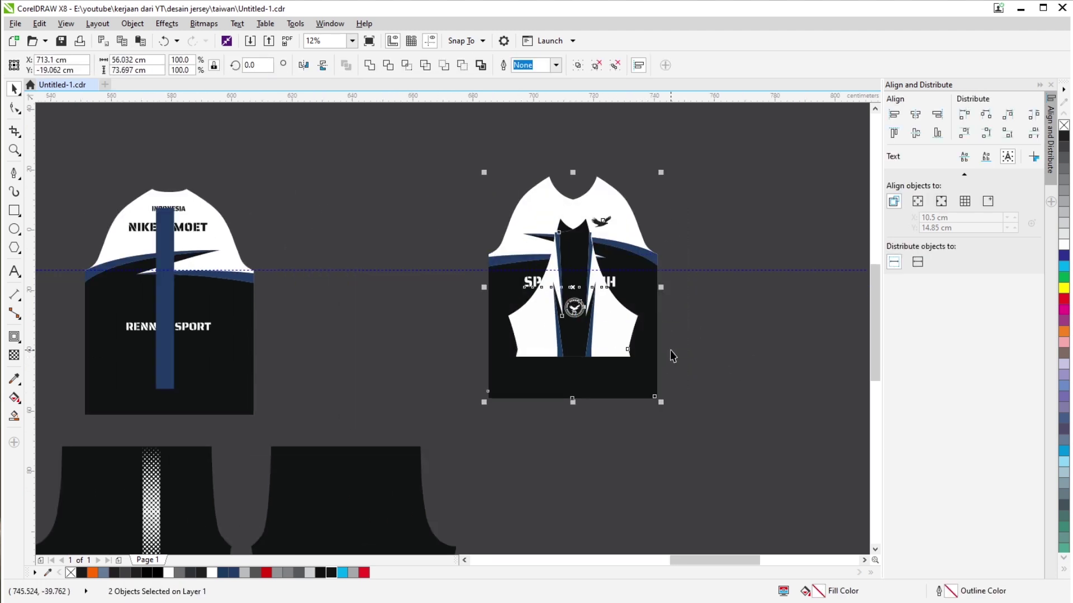
left_click(671, 354)
left_click(170, 295)
left_click(249, 311, "shift")
left_click(615, 316, "shift")
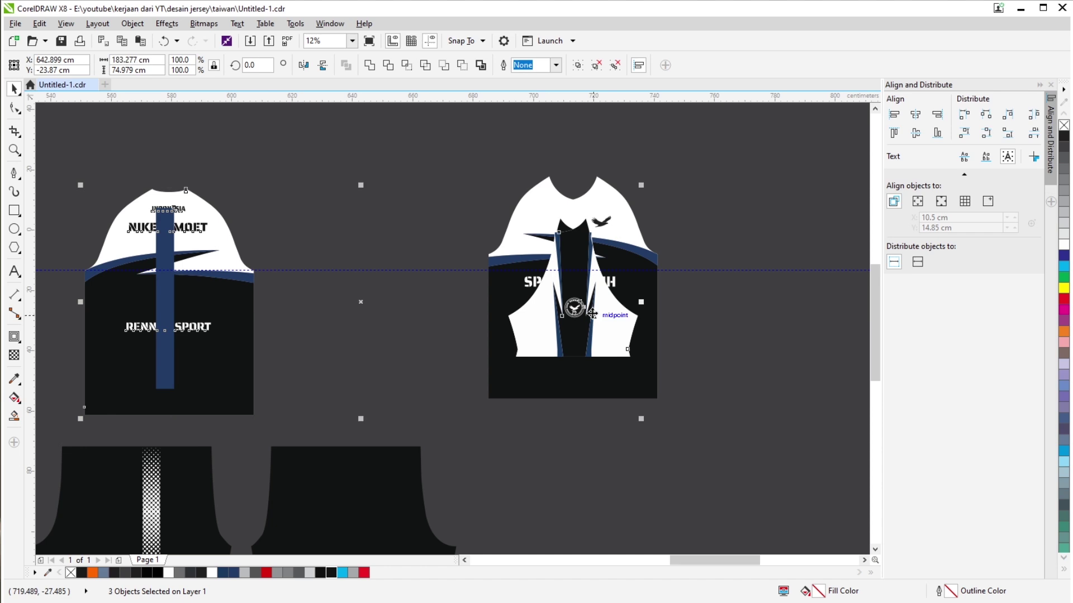
key("c")
key("e")
left_click(691, 151)
left_click_drag(691, 146, 452, 441)
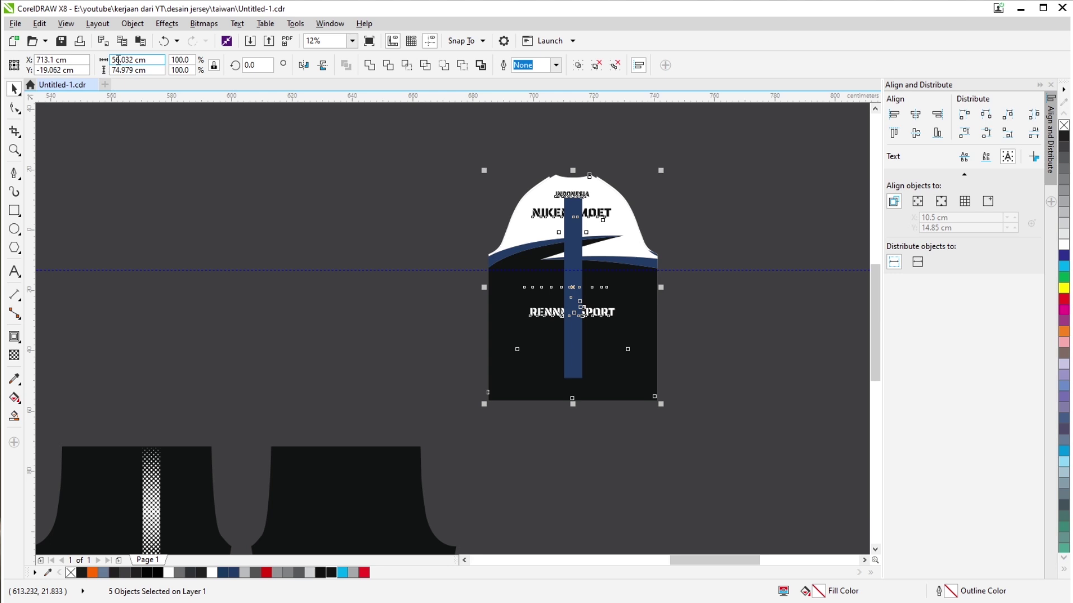
scroll(441, 269, "right", 3)
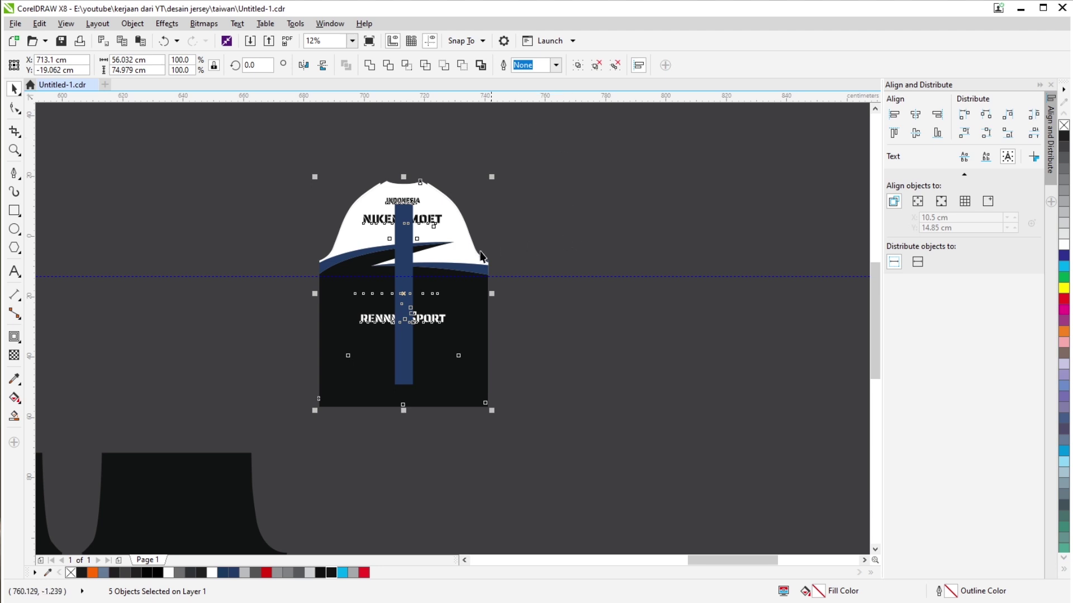
key("ctrl+z")
key("ctrl+z")
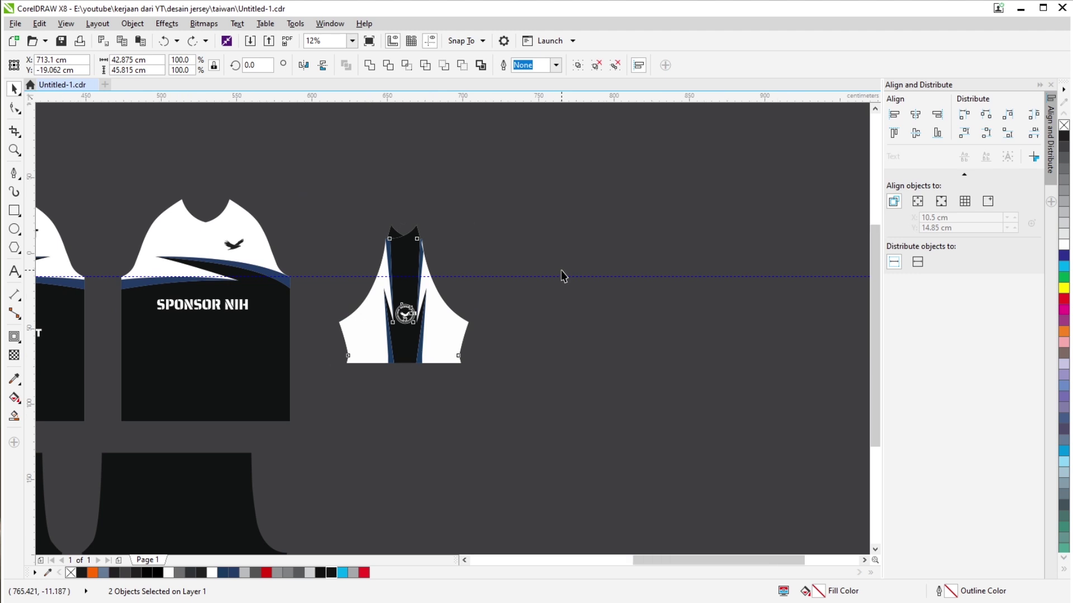
scroll(562, 276, "down", 2)
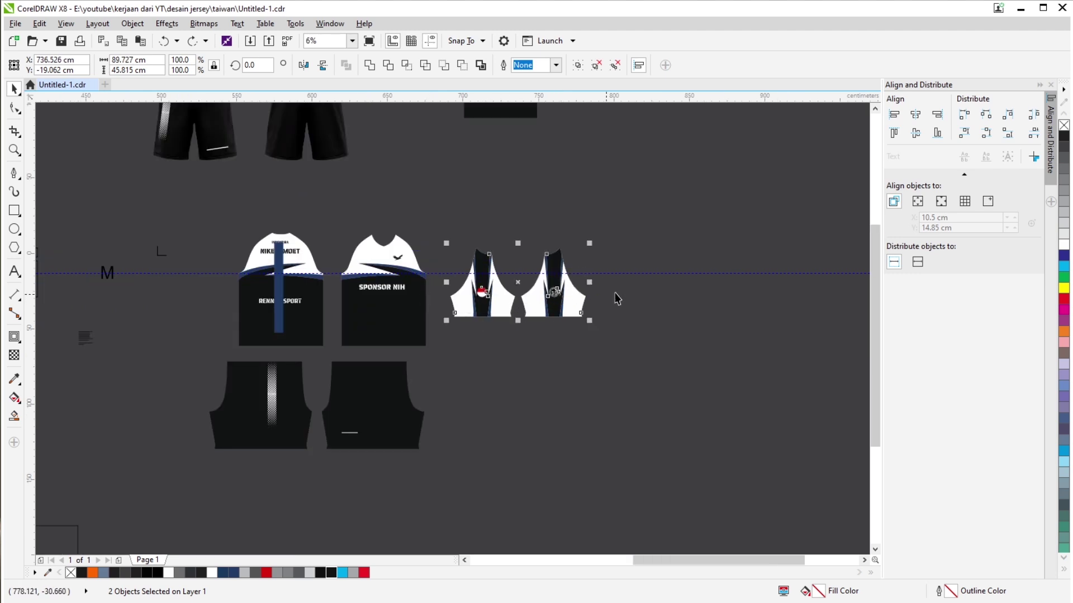
Move the right sleeve below the left sleeve so they stack vertically.
left_click(559, 299)
left_click_drag(554, 297, 488, 387)
left_click(605, 338)
scroll(507, 302, "down", 2)
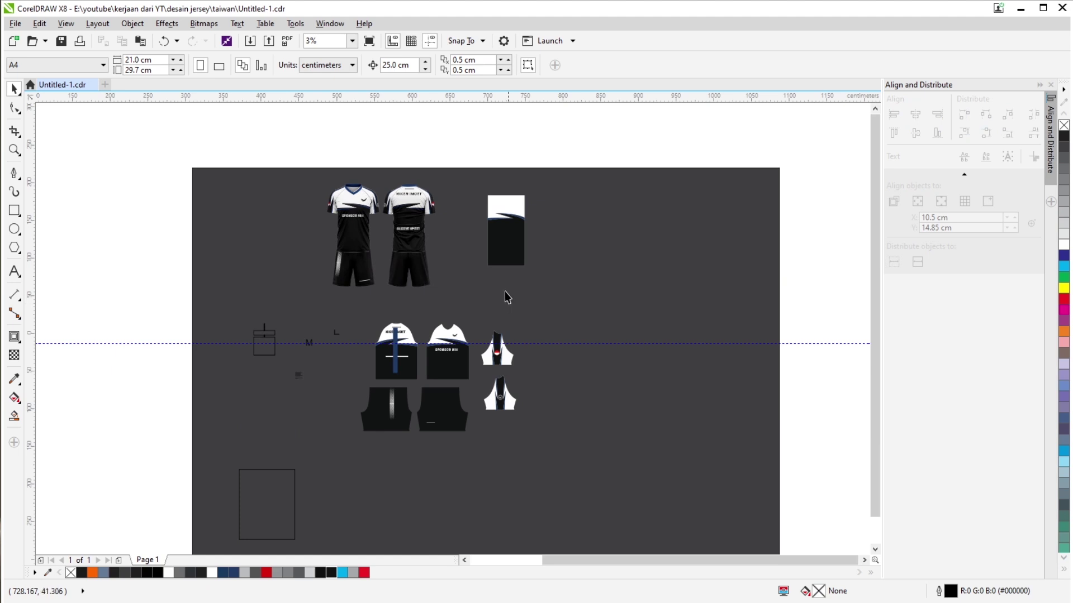
scroll(413, 352, "up", 2)
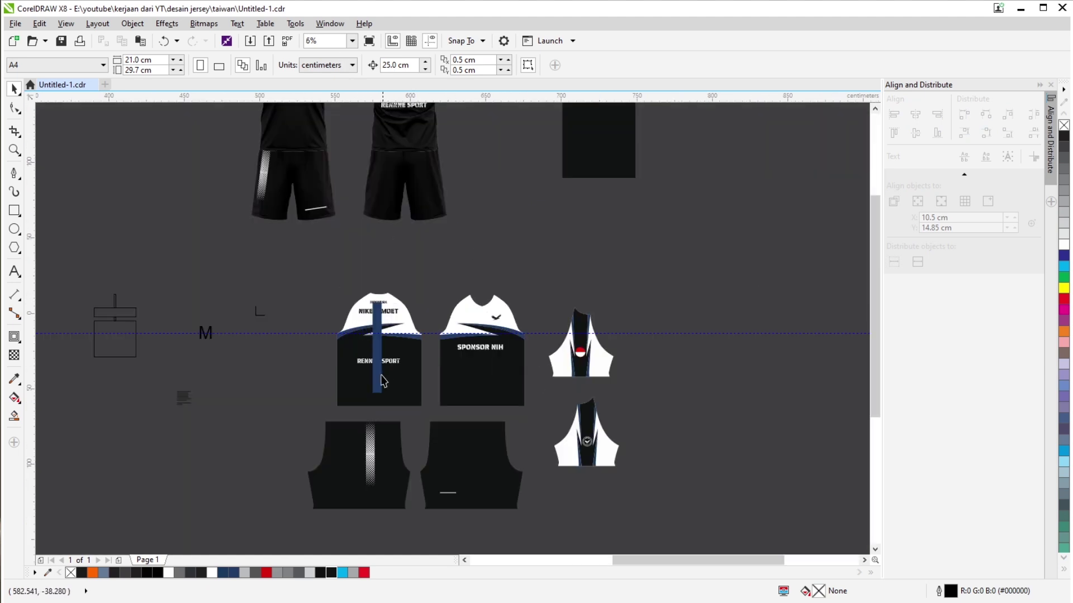
Move the navy strip beside the first jersey's left edge.
left_click(305, 366)
left_click_drag(306, 366, 320, 363)
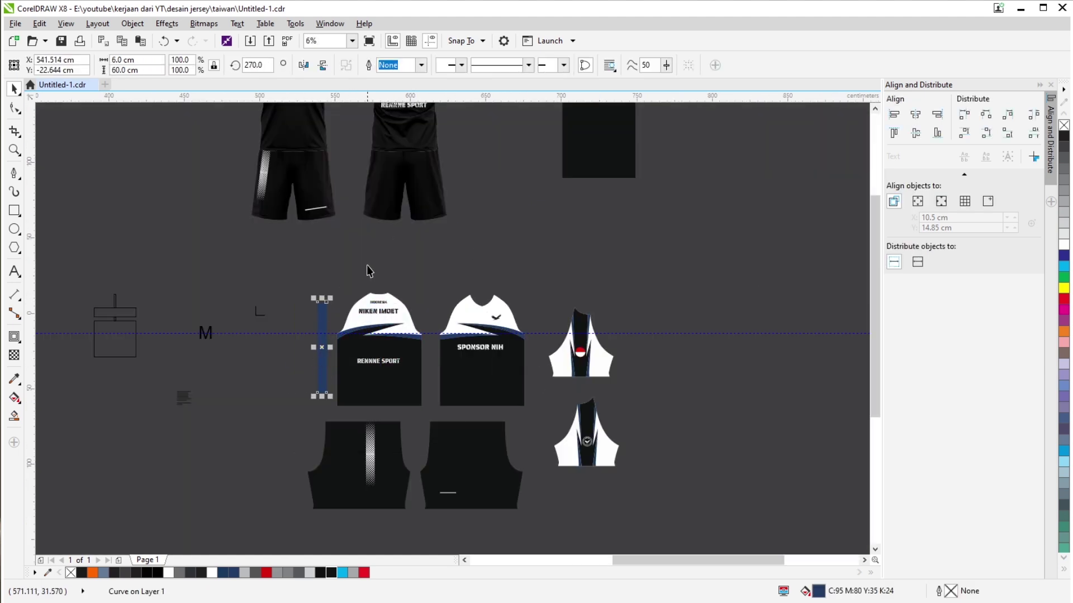
left_click(367, 264)
scroll(351, 380, "up", 2)
scroll(287, 335, "down", 2)
Move both shorts pieces up, just below the jerseys.
left_click_drag(211, 324, 501, 468)
scroll(421, 363, "up", 2)
left_click_drag(422, 363, 446, 343)
left_click(558, 276)
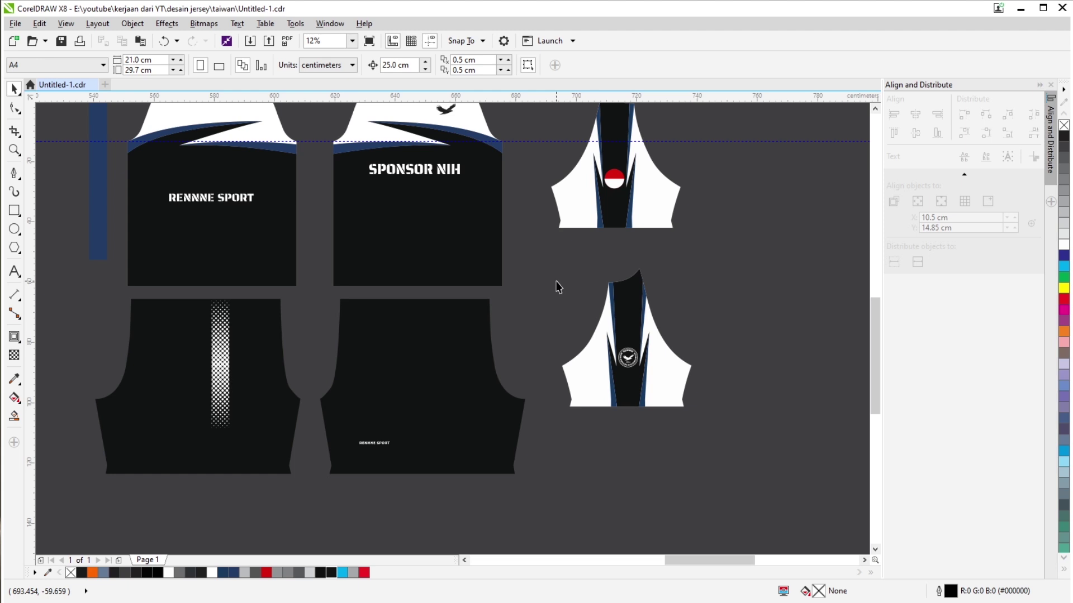
scroll(349, 334, "down", 2)
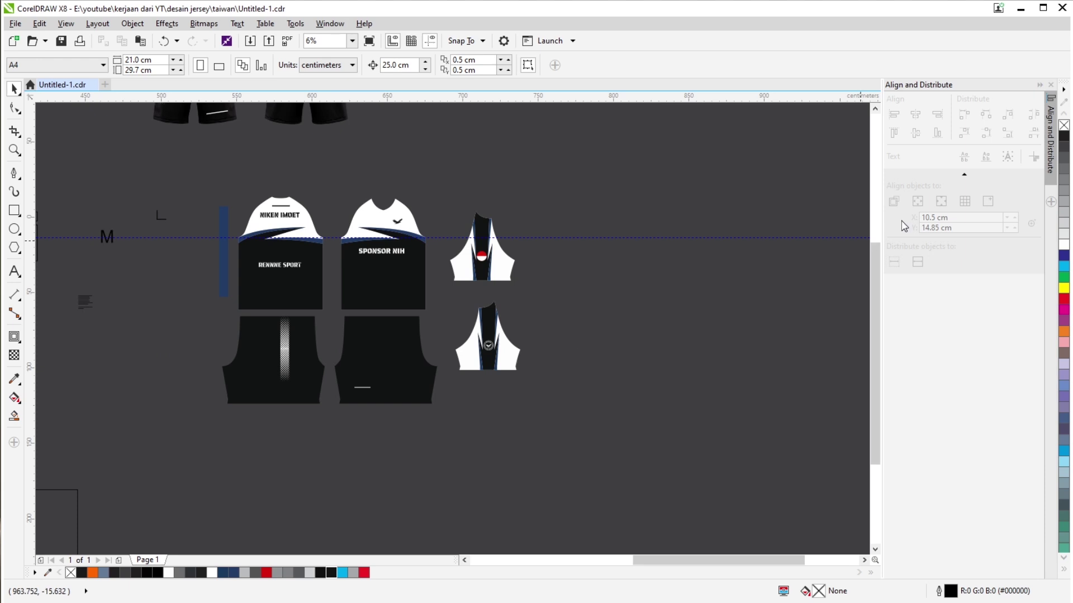
scroll(254, 258, "down", 2)
scroll(150, 144, "up", 2)
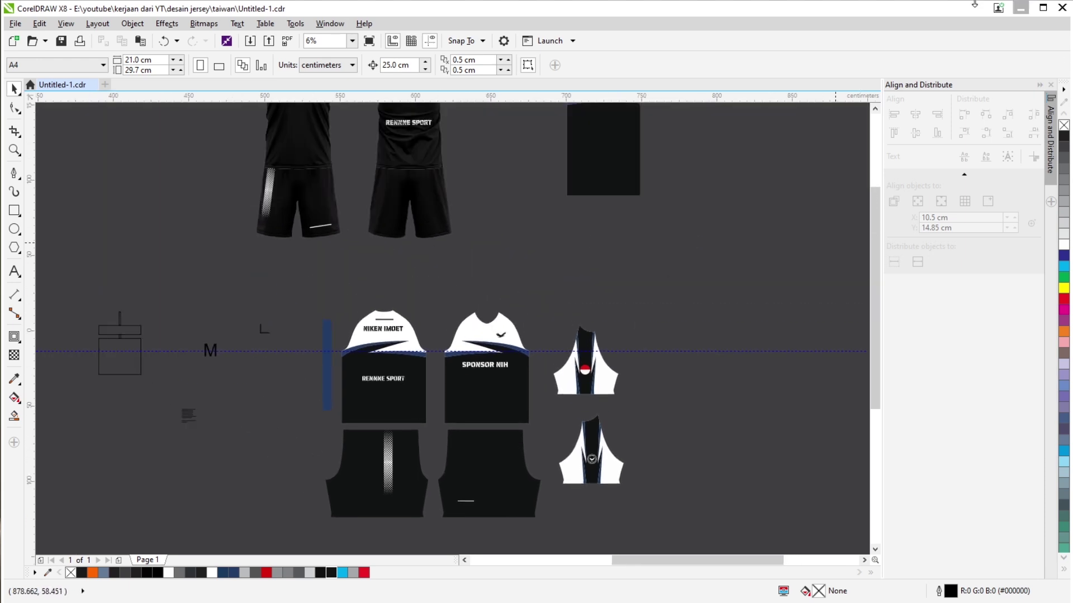
scroll(291, 235, "right", 3)
scroll(441, 328, "down", 1)
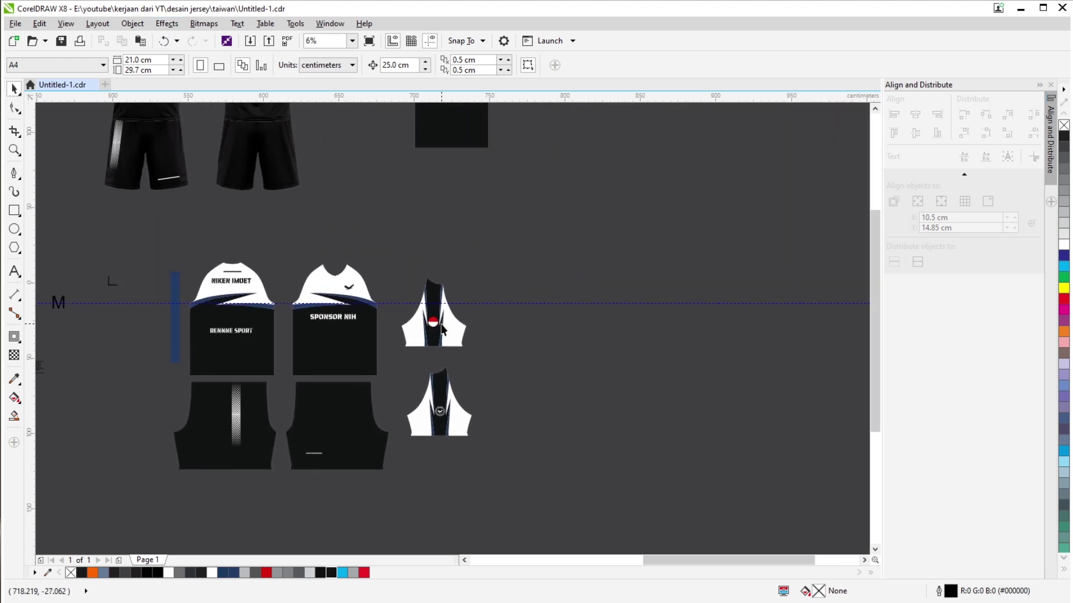